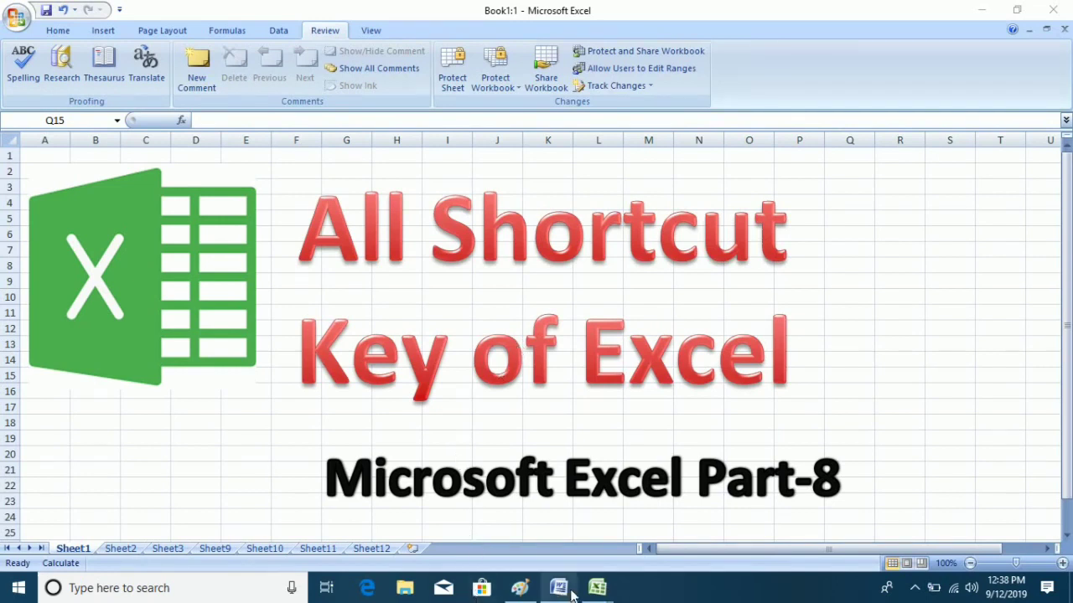
Step: Bring the 'shortcut key excel' workbook window to the front from the taskbar preview
{"action": "mouse_move", "coordinate": [597, 588]}
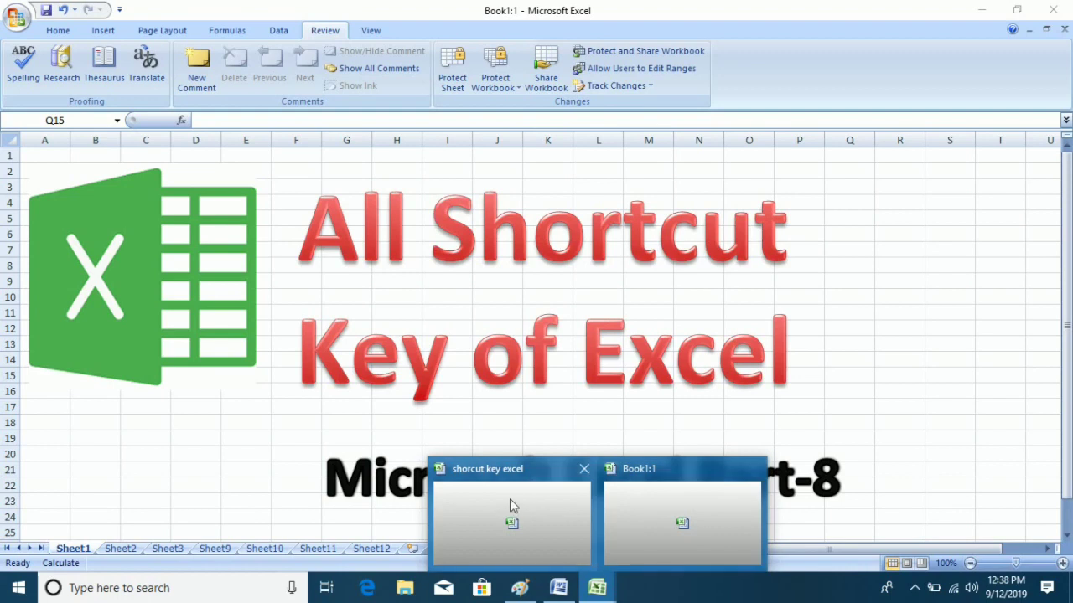
{"action": "left_click", "coordinate": [512, 505]}
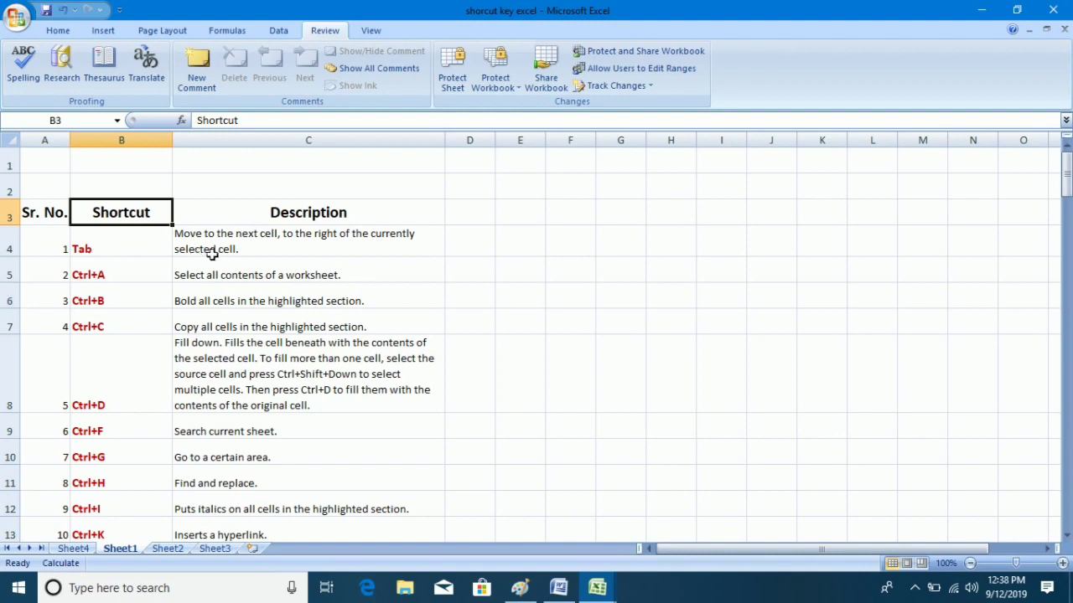
{"action": "left_click", "coordinate": [121, 253]}
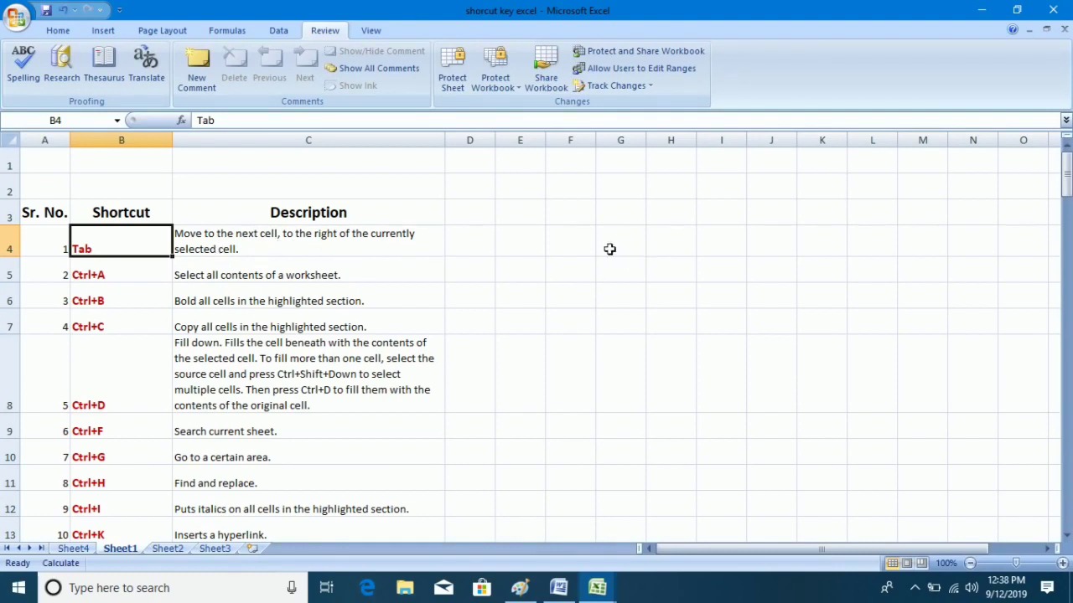
{"action": "left_click", "coordinate": [574, 244]}
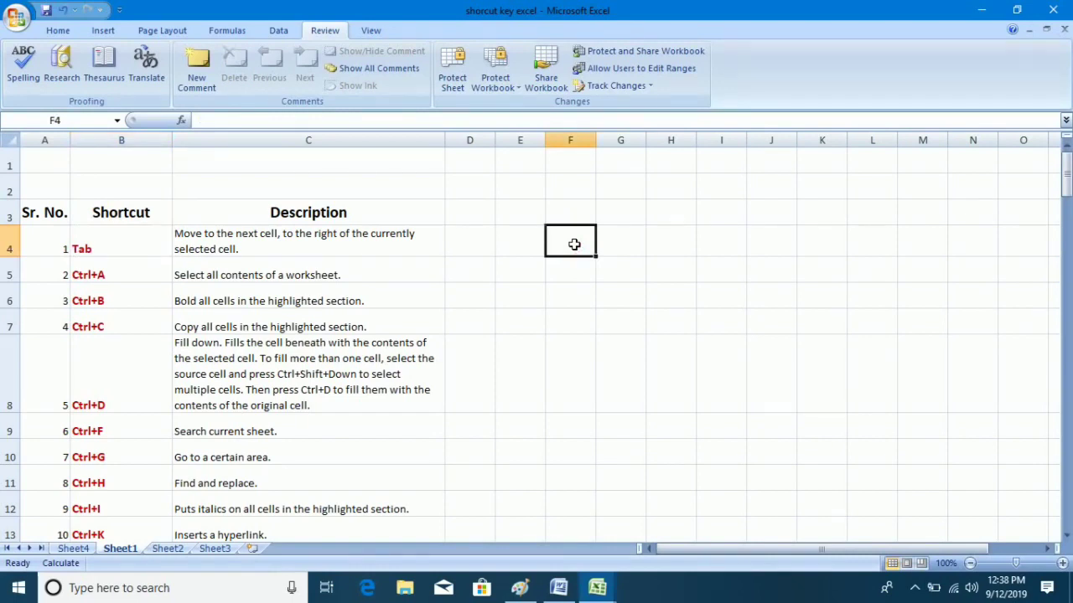
{"action": "key", "text": "Tab"}
{"action": "key", "text": "Tab"}
{"action": "key", "text": "Tab"}
{"action": "key", "text": "Tab"}
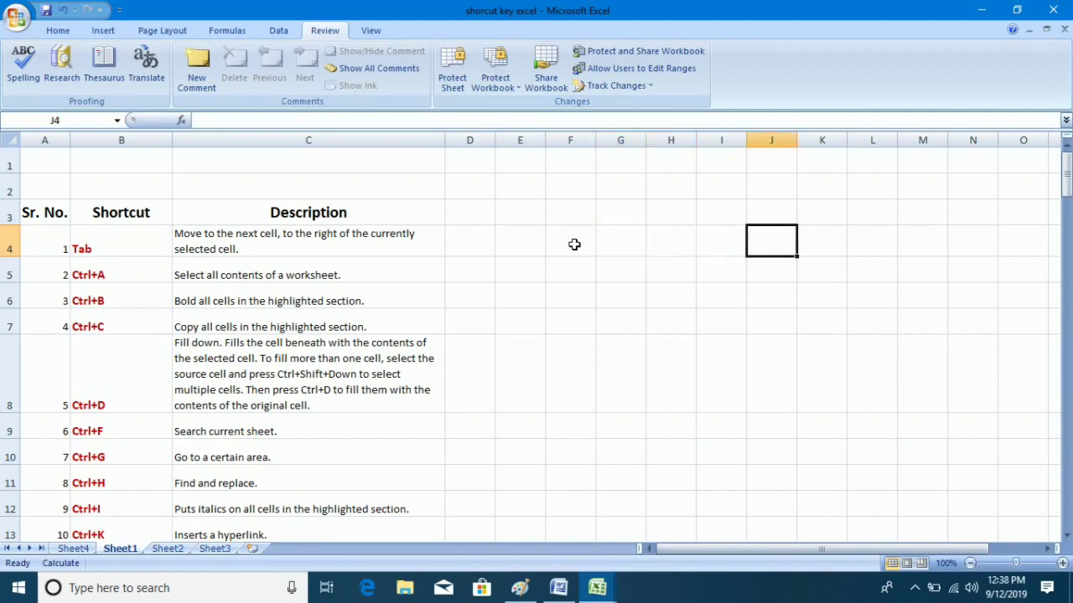
{"action": "key", "text": "Tab"}
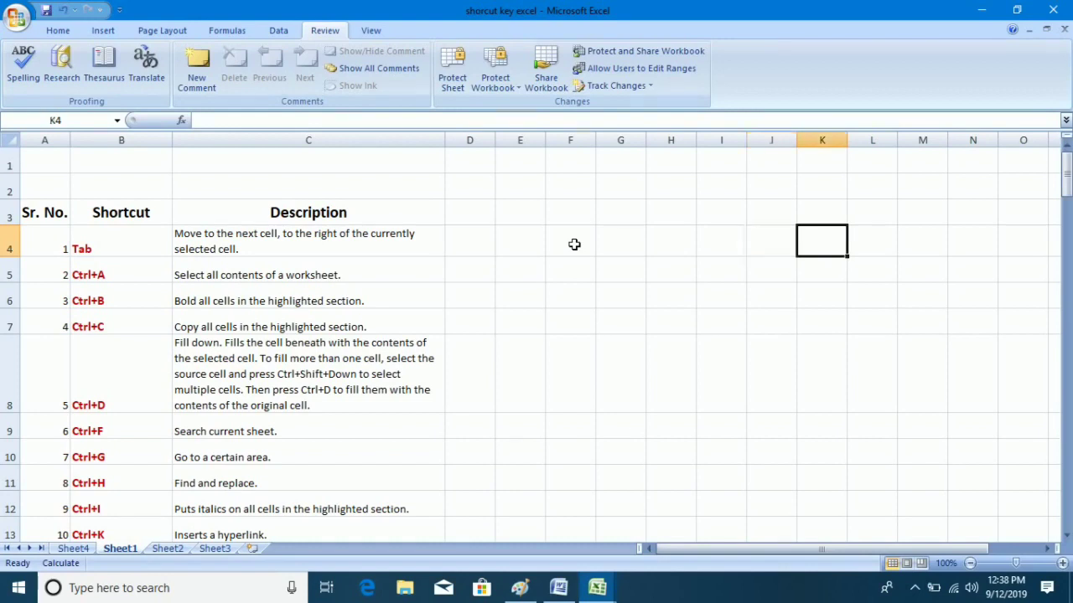
{"action": "key", "text": "Tab"}
{"action": "key", "text": "shift+Tab"}
{"action": "key", "text": "shift+Tab"}
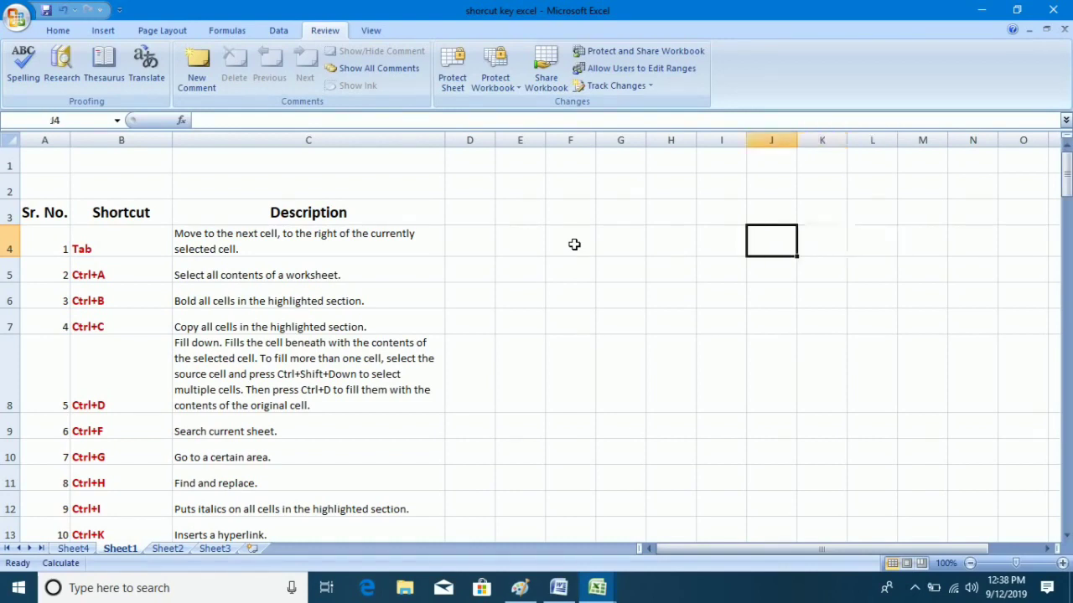
{"action": "key", "text": "shift+Tab"}
{"action": "key", "text": "shift+Tab"}
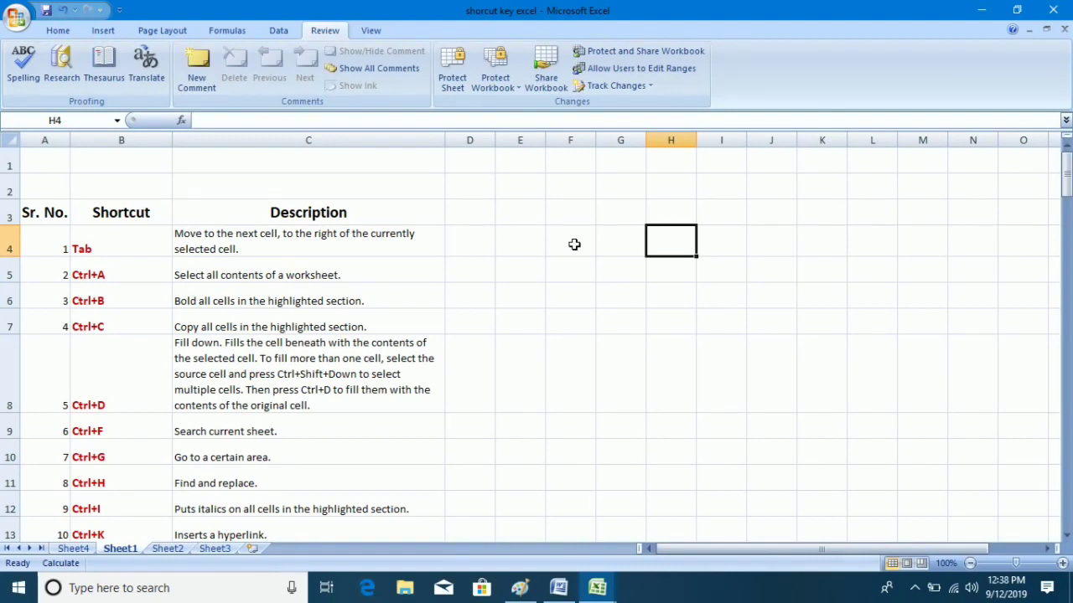
{"action": "key", "text": "Tab"}
{"action": "key", "text": "Tab"}
{"action": "key", "text": "Down"}
{"action": "key", "text": "Up"}
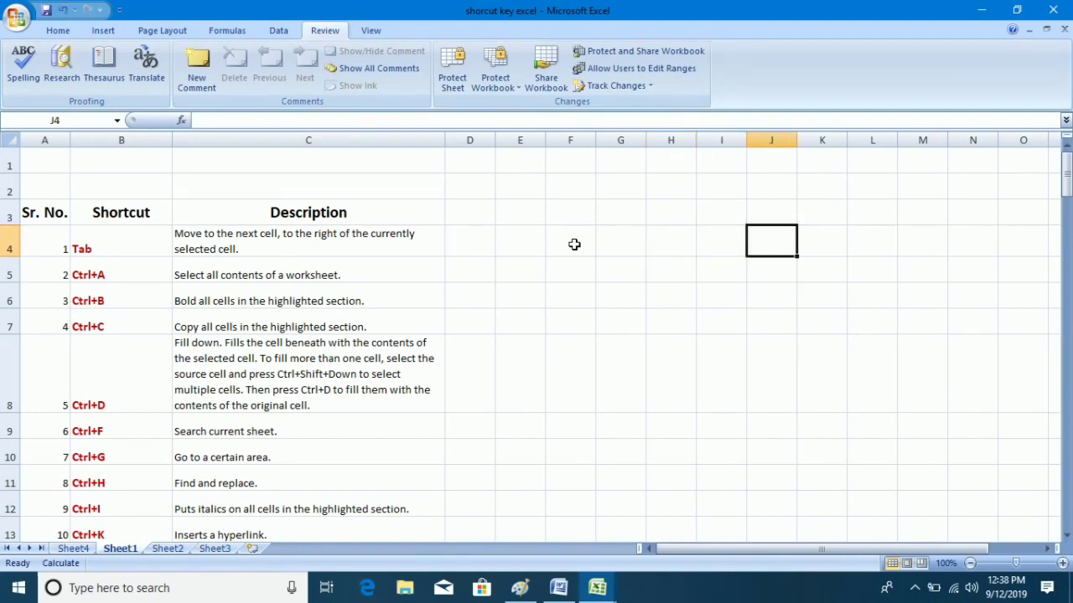
{"action": "key", "text": "shift+Tab"}
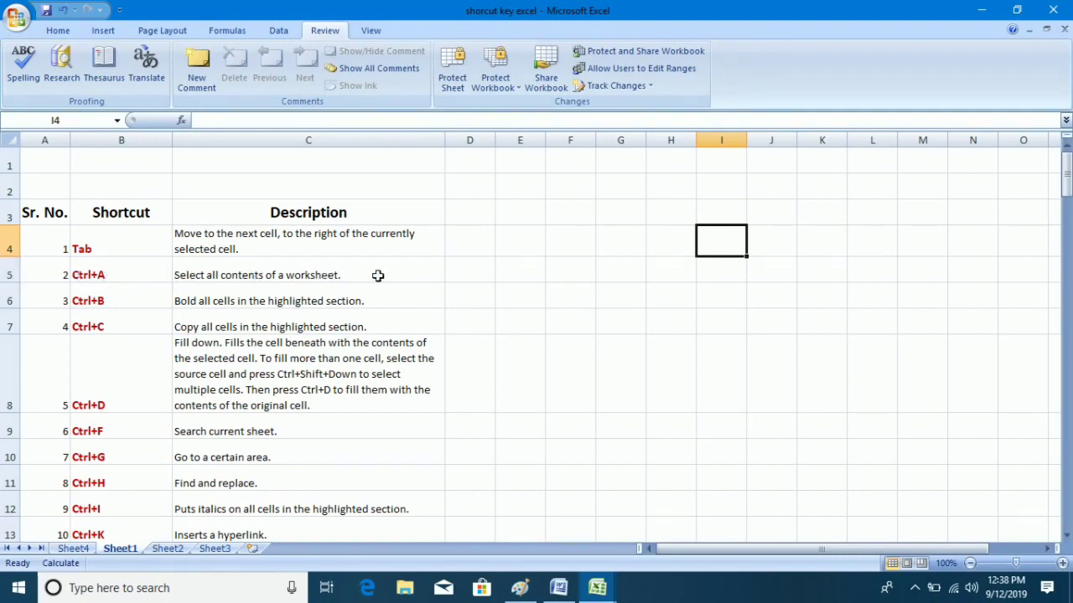
{"action": "left_click", "coordinate": [521, 310]}
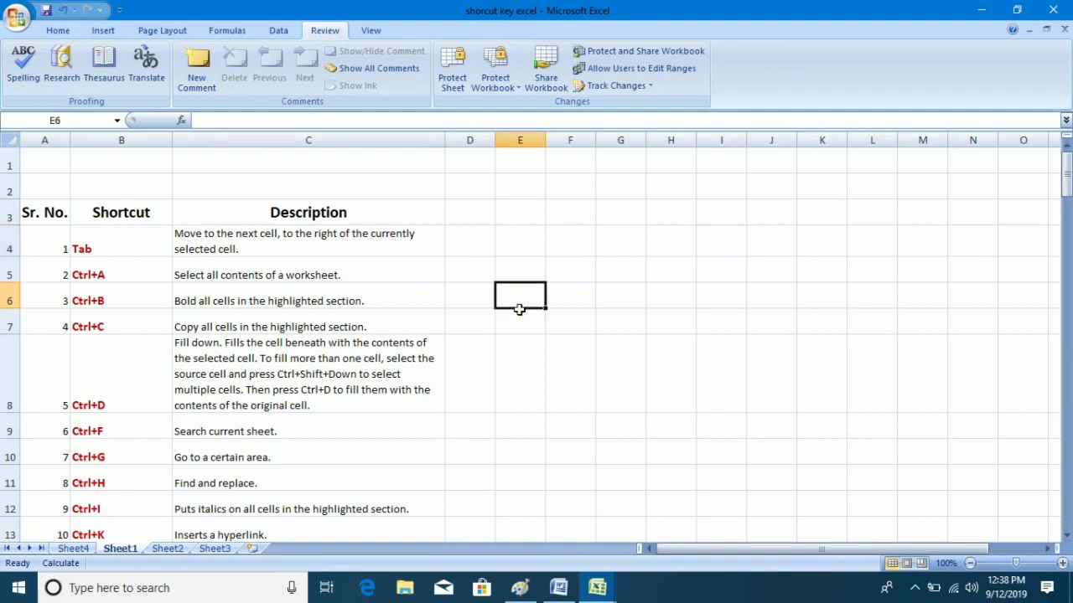
{"action": "key", "text": "ctrl+a"}
{"action": "left_click", "coordinate": [506, 251]}
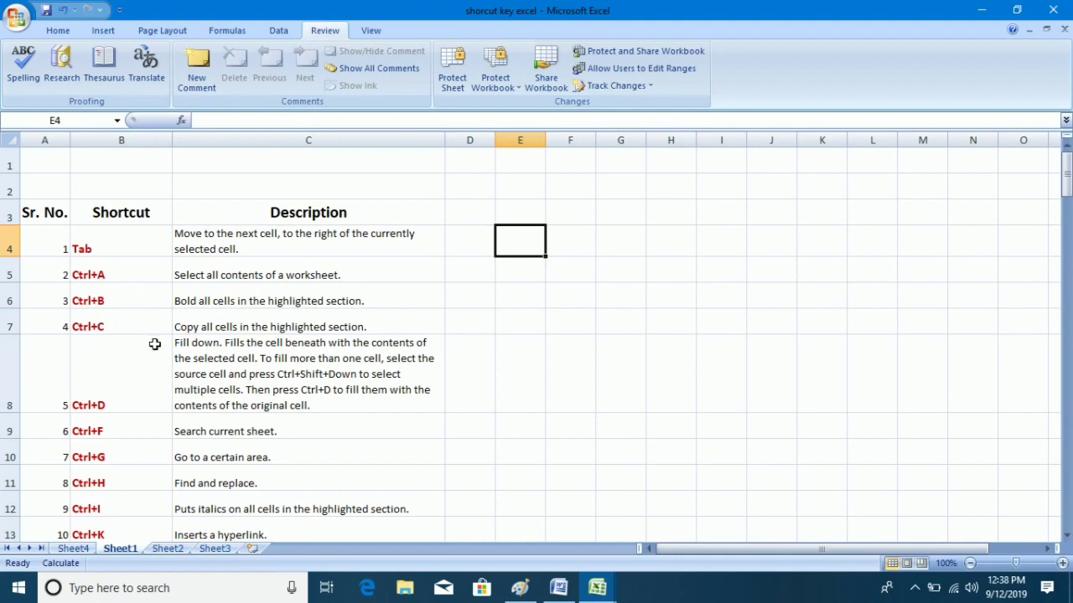
{"action": "left_click", "coordinate": [668, 277]}
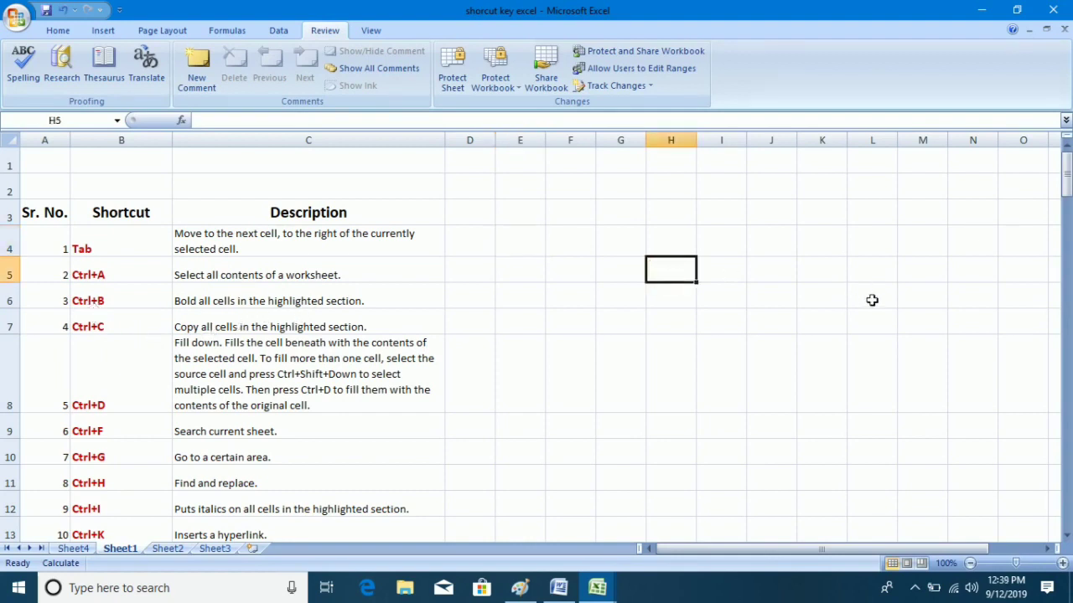
Step: Enter 'computer' in cell H5 and make it bold with Ctrl+B
{"action": "type", "text": "comput"}
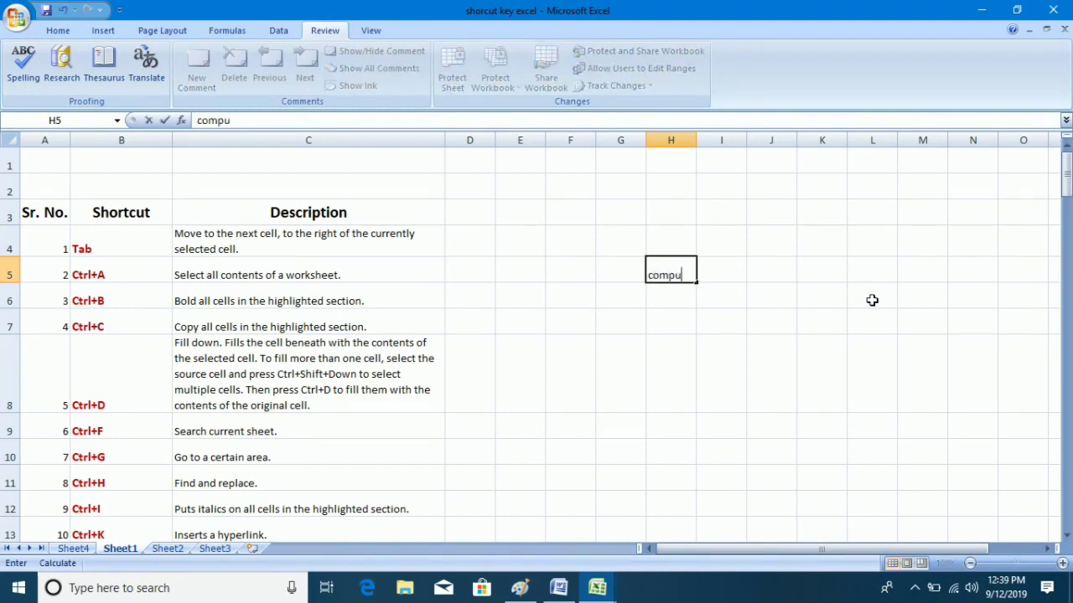
{"action": "type", "text": "er"}
{"action": "left_click", "coordinate": [804, 327]}
{"action": "left_click", "coordinate": [666, 273]}
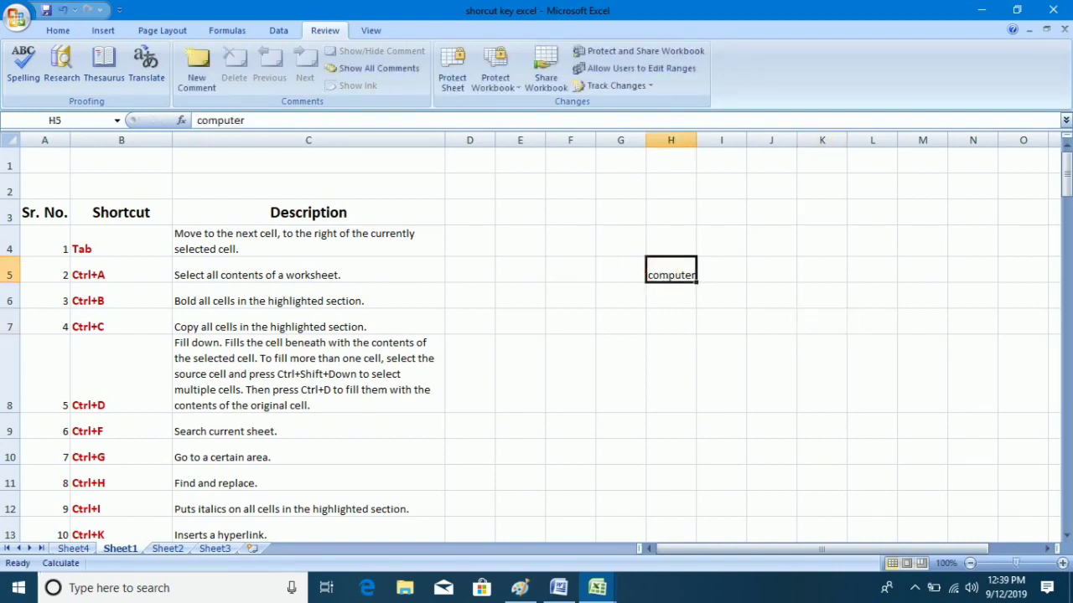
{"action": "key", "text": "ctrl+b"}
{"action": "key", "text": "ctrl+b"}
Step: Copy cell H5 to the clipboard with Ctrl+C
{"action": "left_click", "coordinate": [712, 347]}
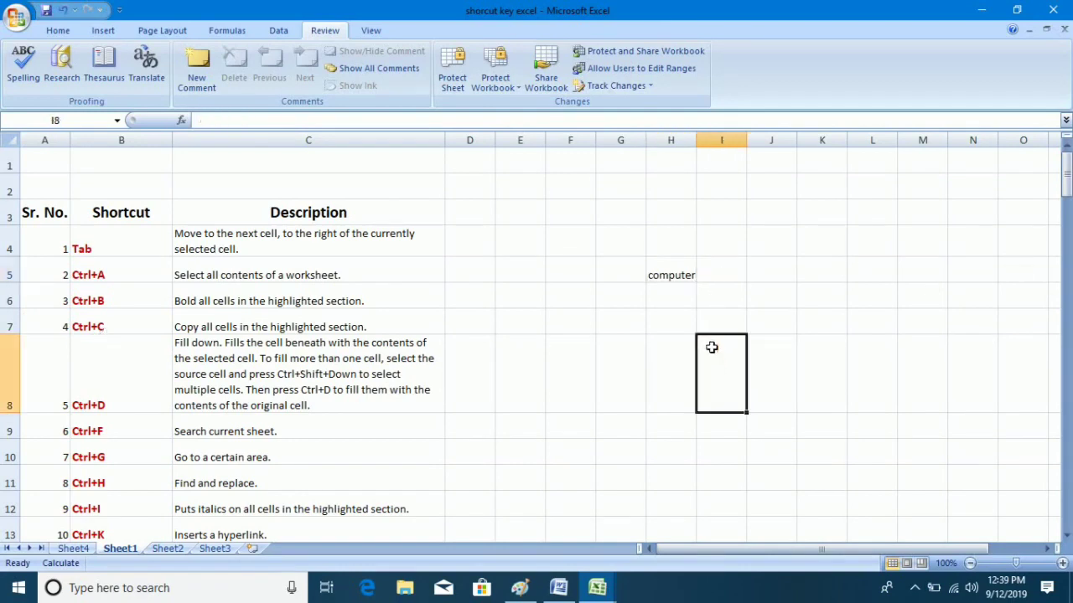
{"action": "left_click", "coordinate": [677, 280]}
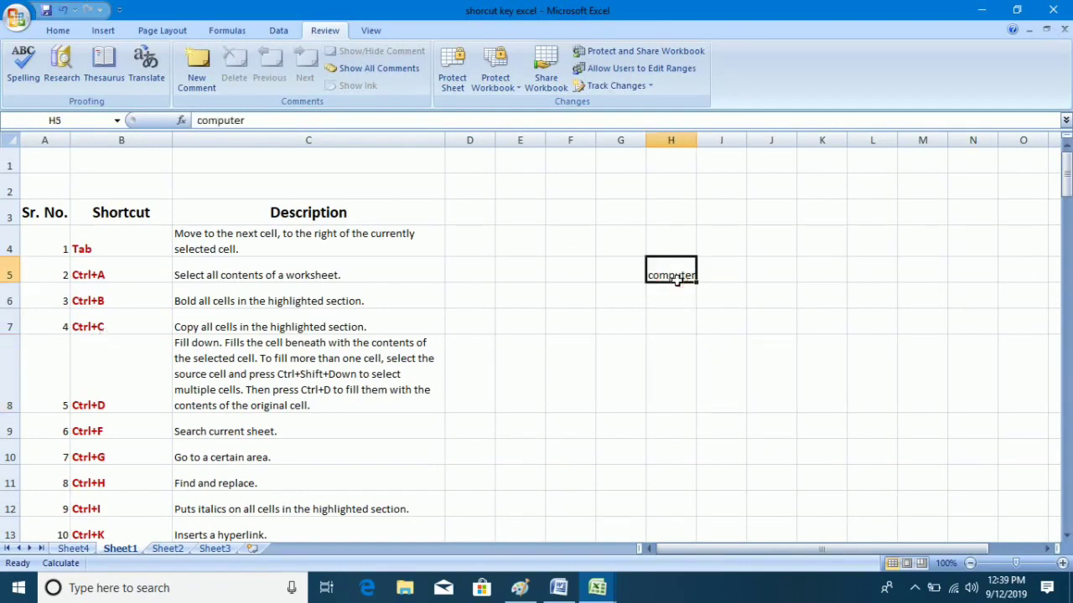
{"action": "key", "text": "ctrl+c"}
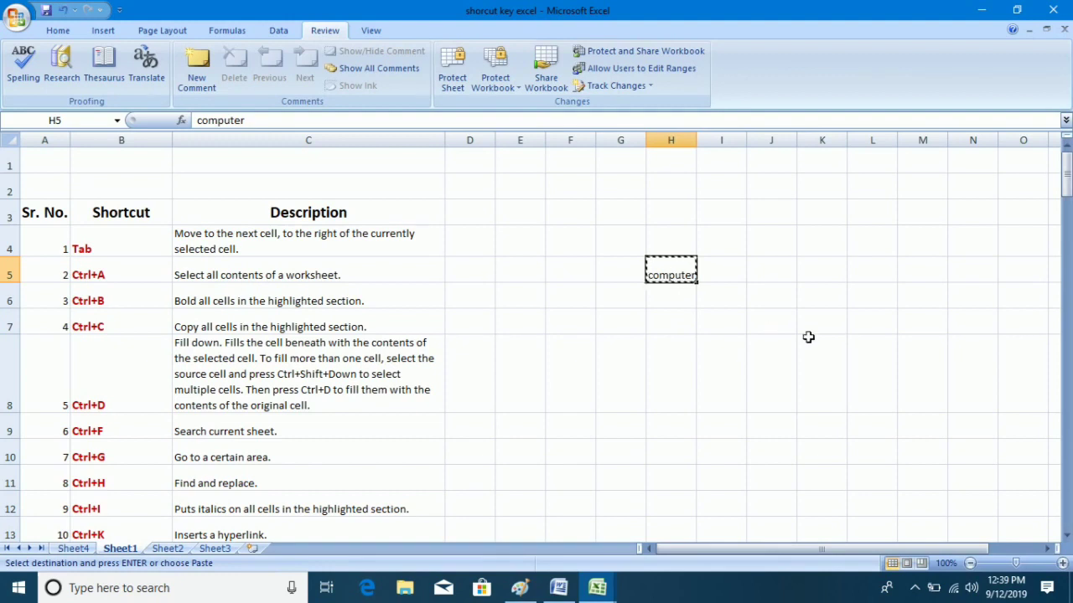
Step: Paste 'computer' into J7 with Ctrl+V and into K4 with Home > Paste
{"action": "left_click", "coordinate": [780, 327]}
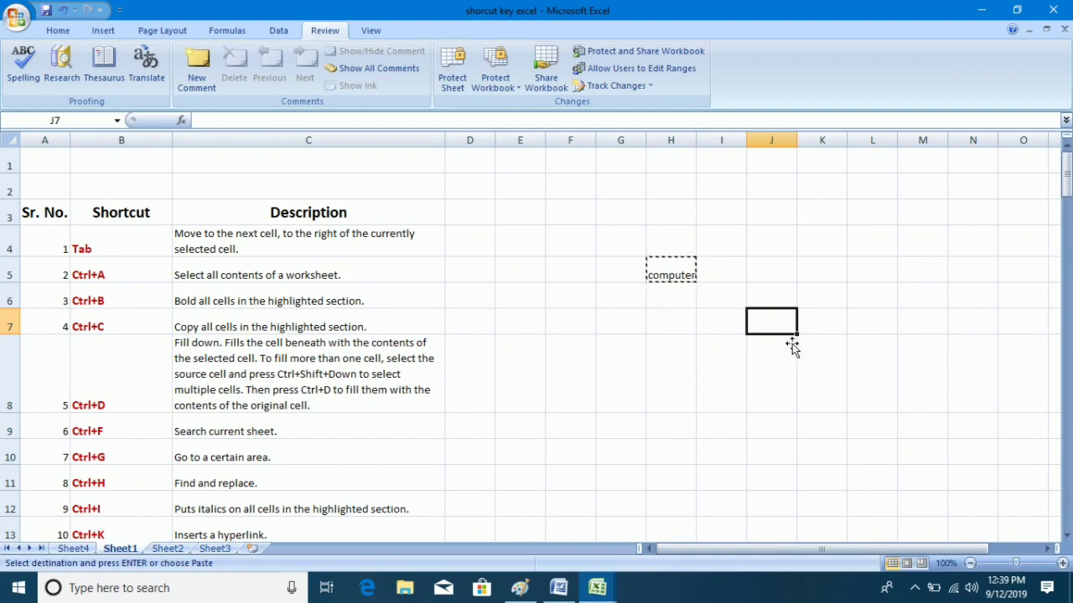
{"action": "key", "text": "ctrl+v"}
{"action": "left_click", "coordinate": [805, 251]}
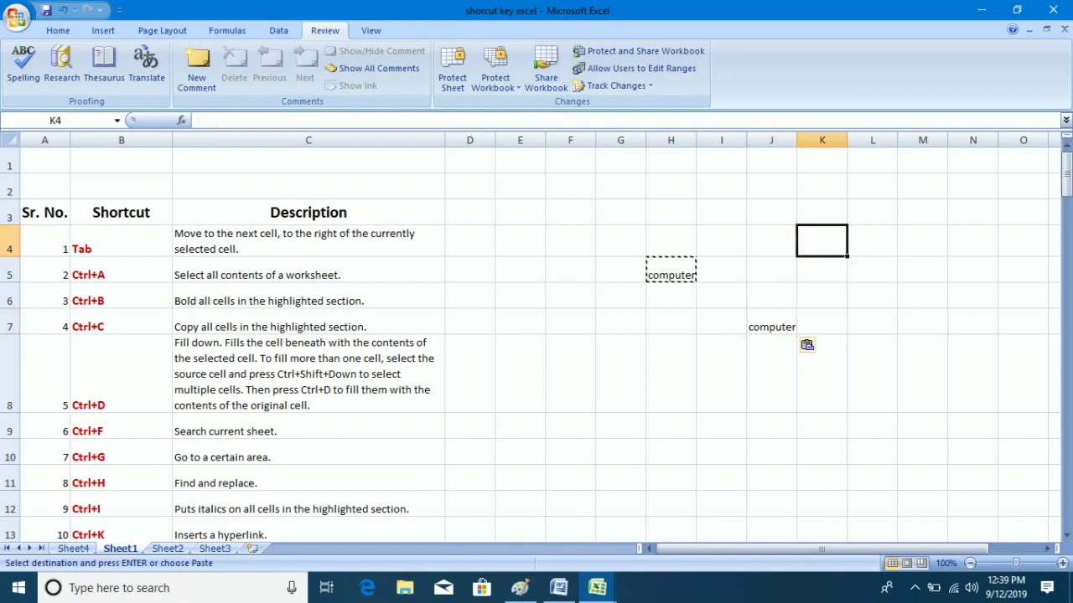
{"action": "left_click", "coordinate": [58, 31]}
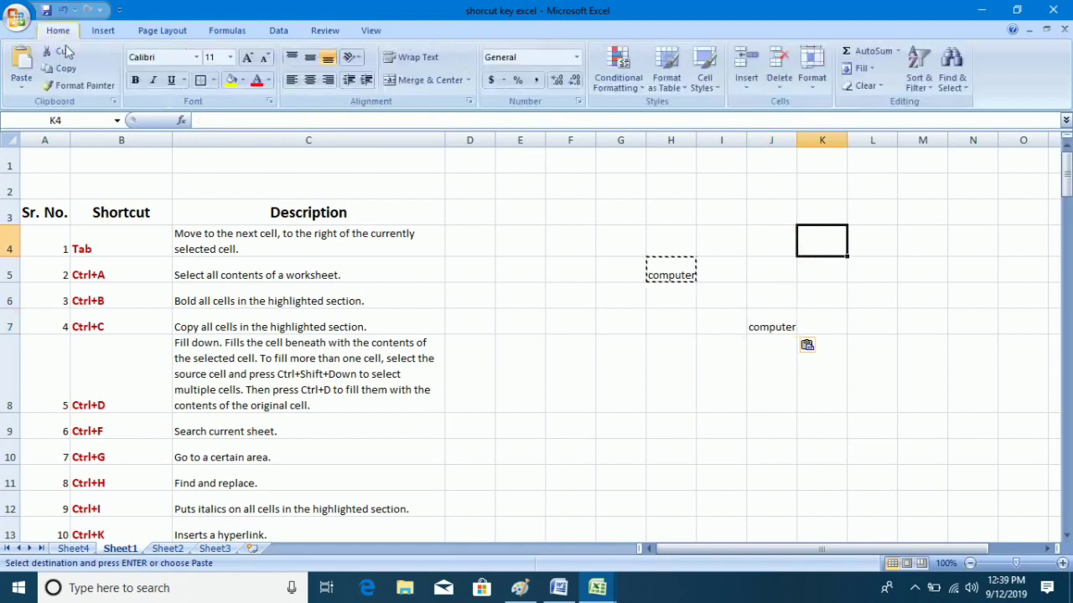
{"action": "left_click", "coordinate": [22, 64]}
{"action": "left_click", "coordinate": [625, 395]}
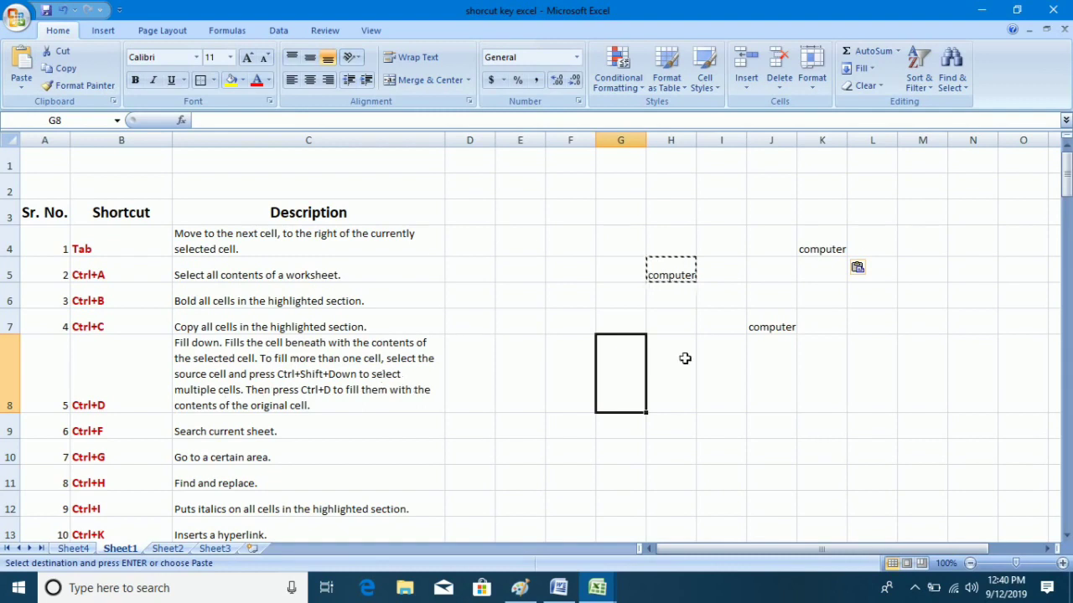
Step: Clear all demo entries in the range G3:M9
{"action": "left_click_drag", "start_coordinate": [630, 217], "coordinate": [926, 428]}
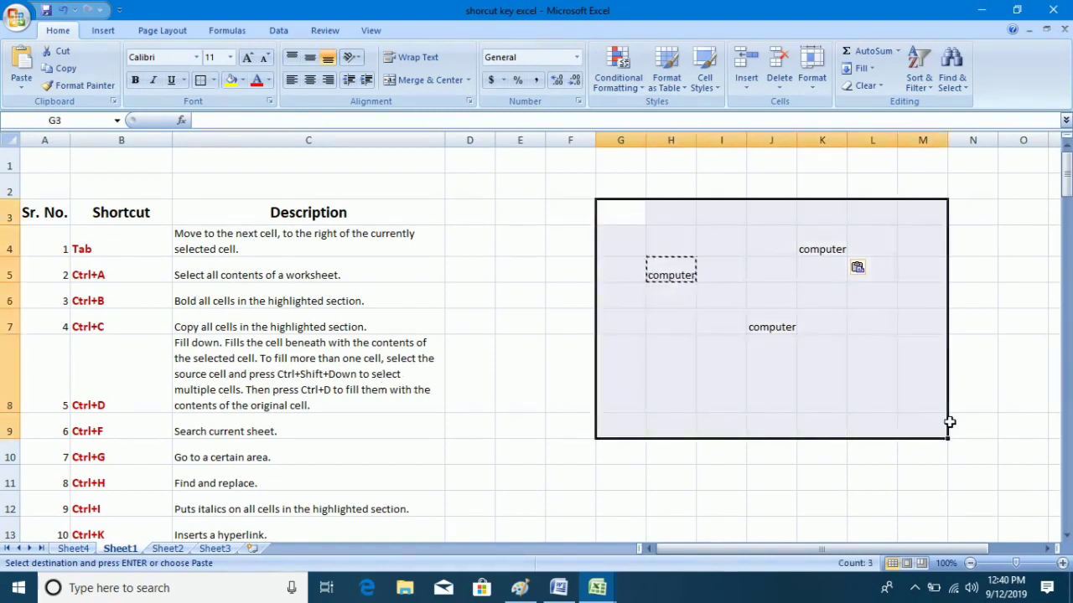
{"action": "key", "text": "Delete"}
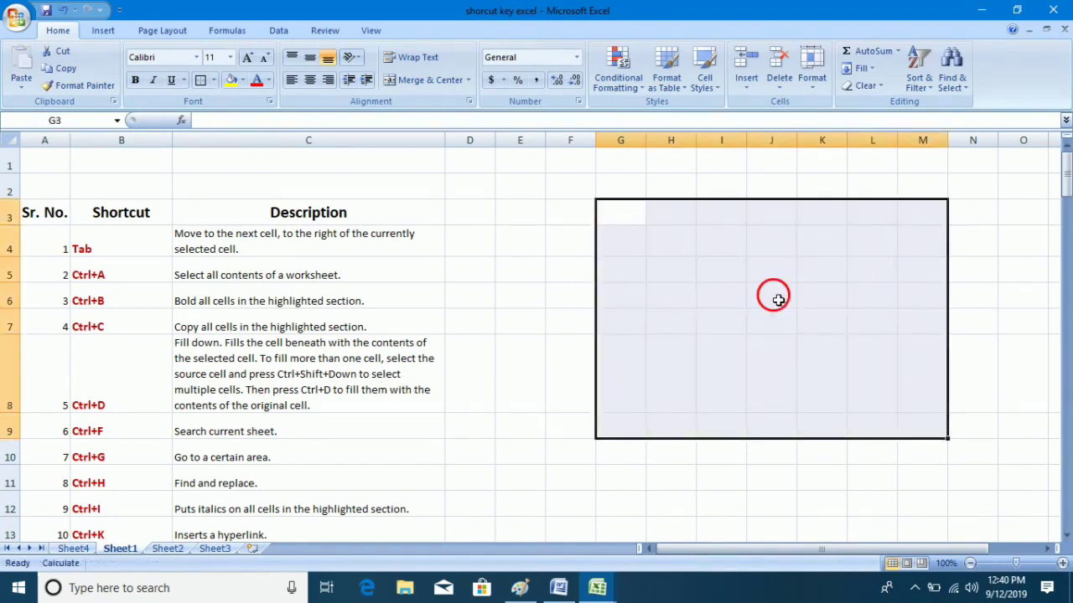
{"action": "left_click", "coordinate": [773, 294]}
{"action": "left_click", "coordinate": [678, 265]}
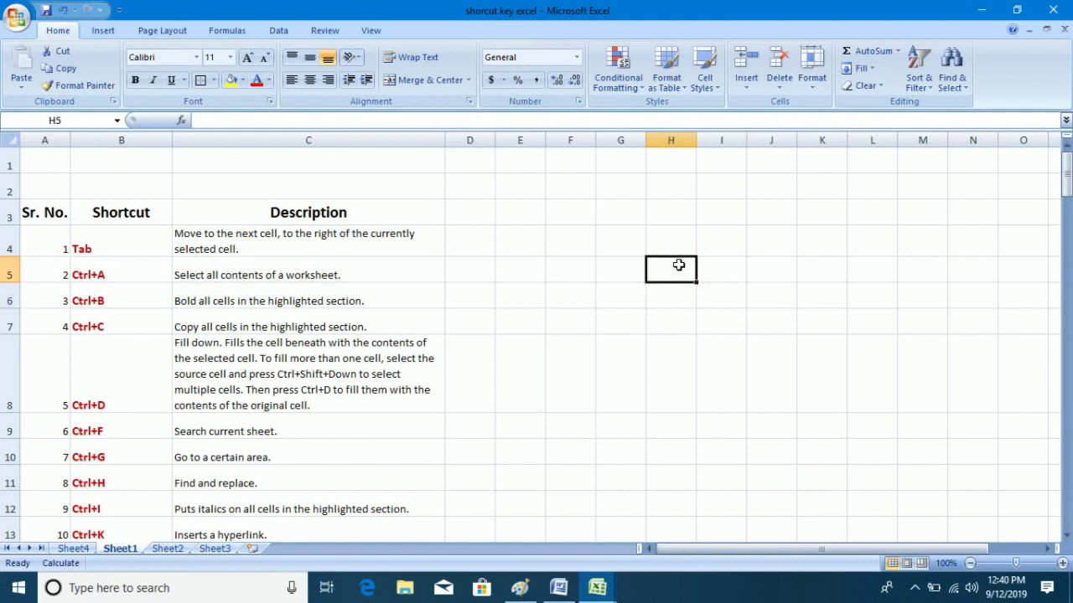
Step: Enter 45, 68 and 69 across cells H5:J5
{"action": "type", "text": "45"}
{"action": "key", "text": "Tab"}
{"action": "type", "text": "68"}
{"action": "key", "text": "Tab"}
{"action": "type", "text": "695"}
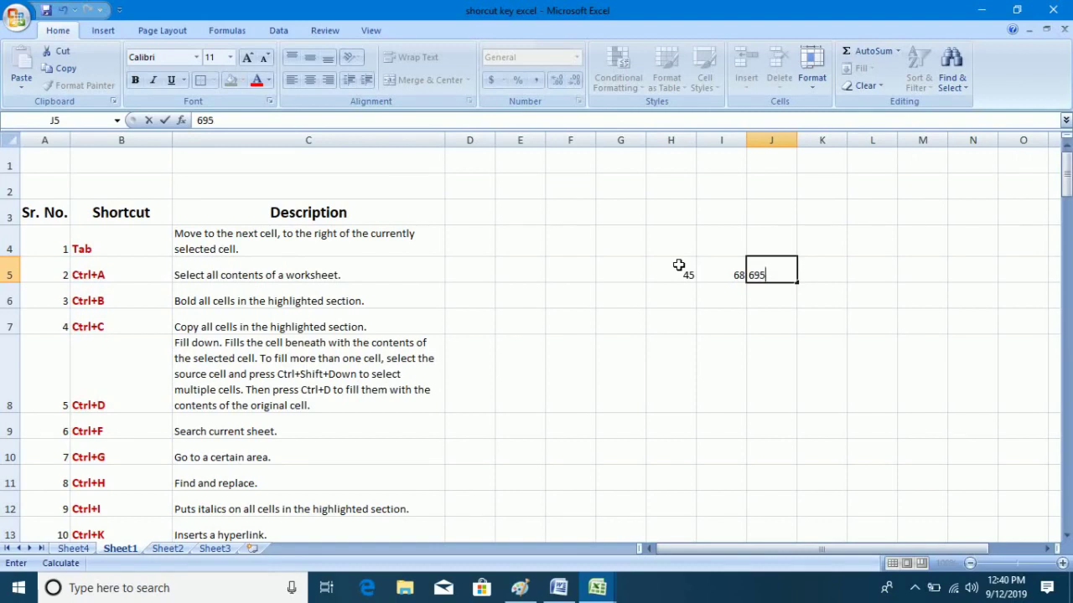
{"action": "key", "text": "Tab"}
{"action": "key", "text": "shift+Tab"}
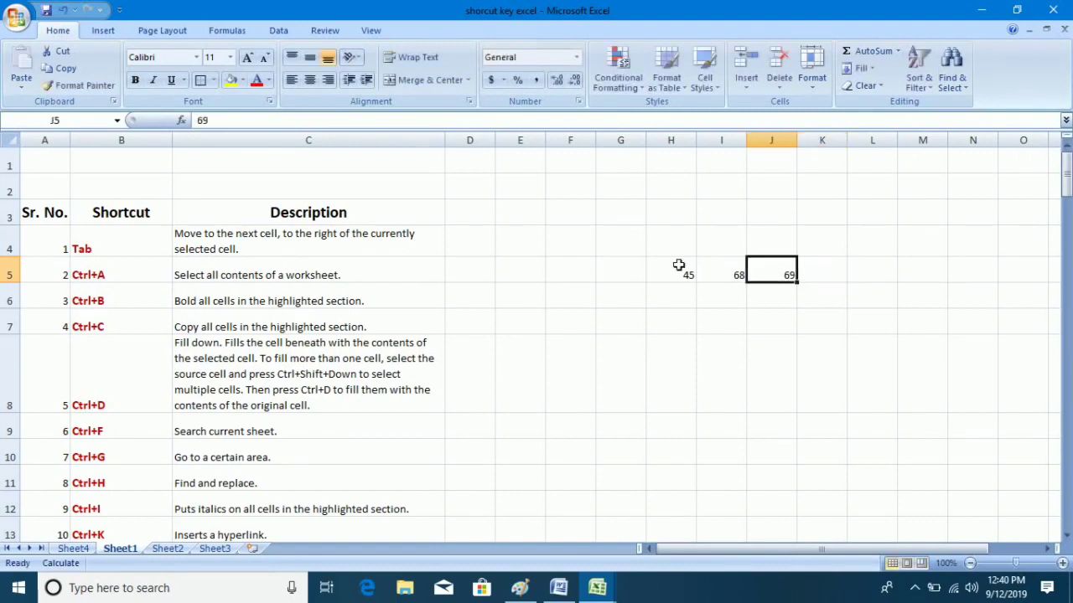
Step: Fill I6 with the 68 from I5 using Ctrl+D
{"action": "key", "text": "shift+Tab"}
{"action": "key", "text": "Return"}
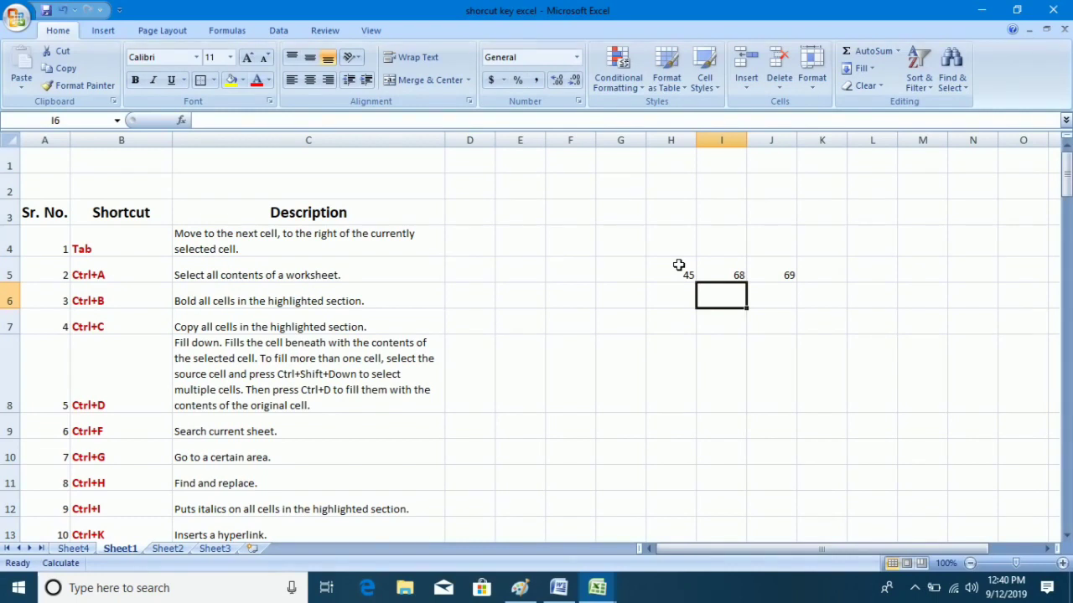
{"action": "key", "text": "ctrl+d"}
Step: Clear the copied 68 from cell I6
{"action": "key", "text": "Delete"}
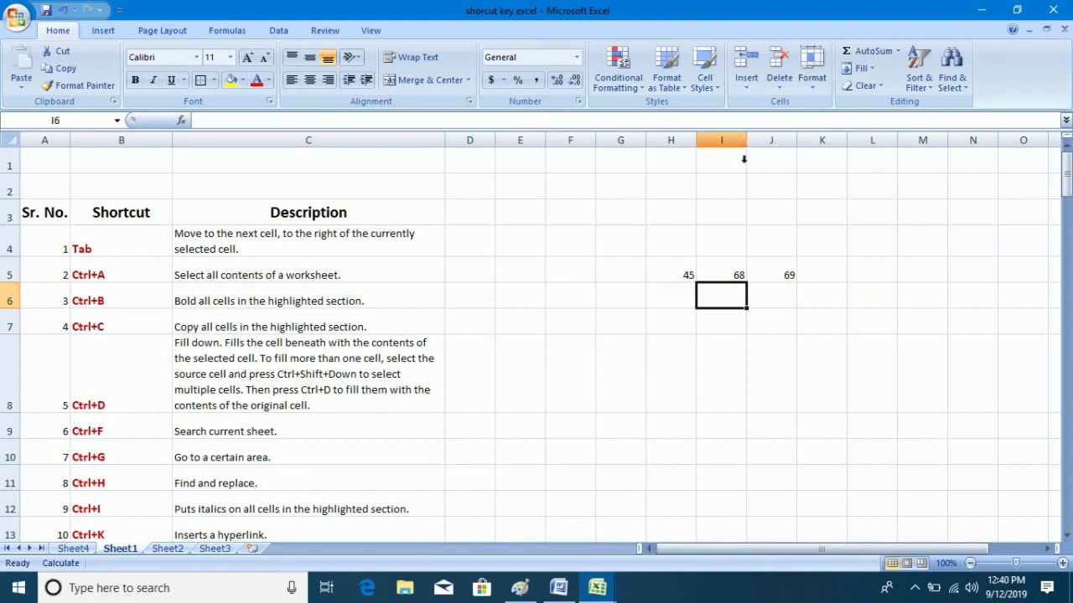
{"action": "left_click", "coordinate": [743, 159]}
{"action": "left_click", "coordinate": [786, 402]}
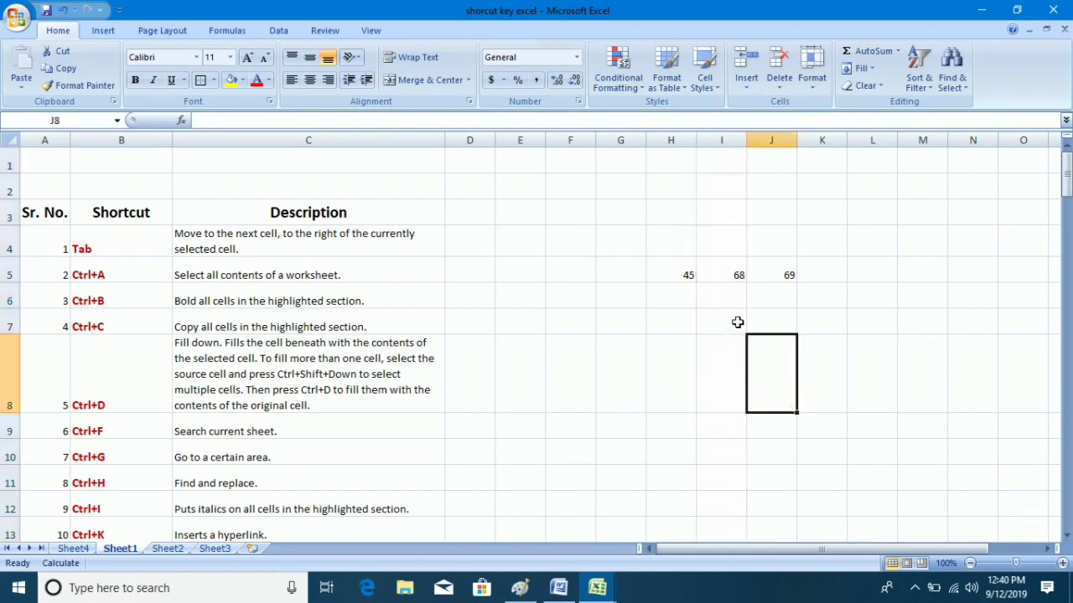
{"action": "left_click", "coordinate": [730, 301]}
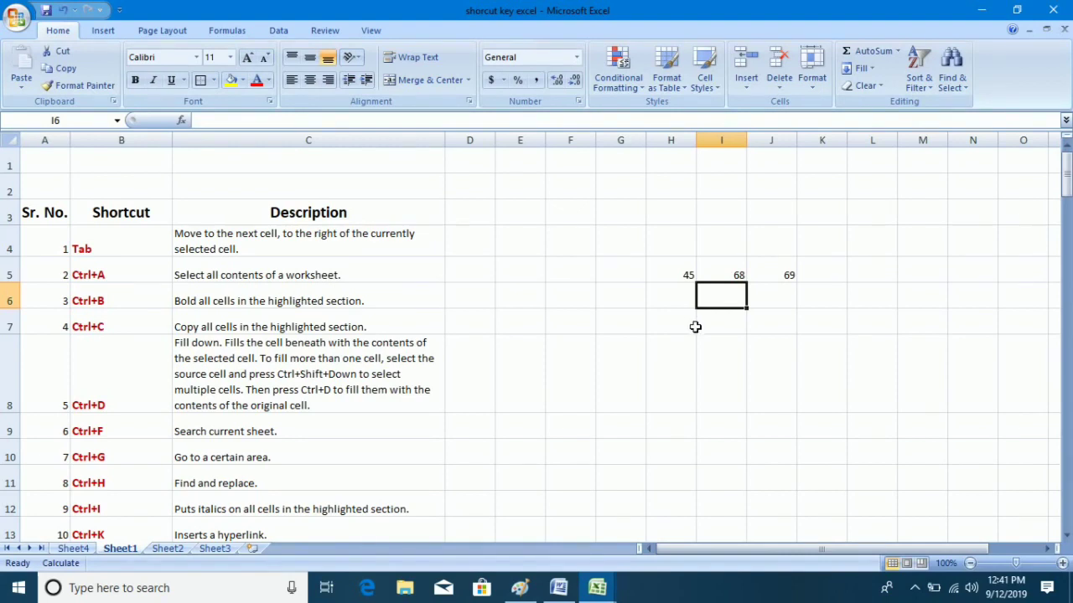
Step: Group Sheet2 with Sheet1 via Ctrl+Shift+Page Down, then switch between the sheets back to Sheet1
{"action": "key", "text": "ctrl+shift+Page_Down"}
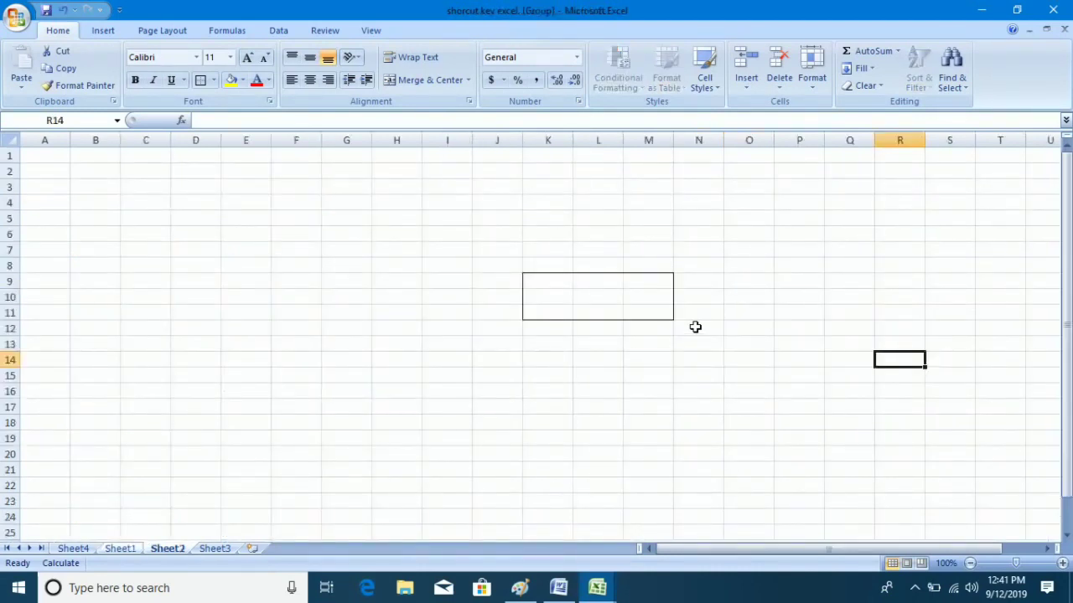
{"action": "key", "text": "ctrl+Page_Up"}
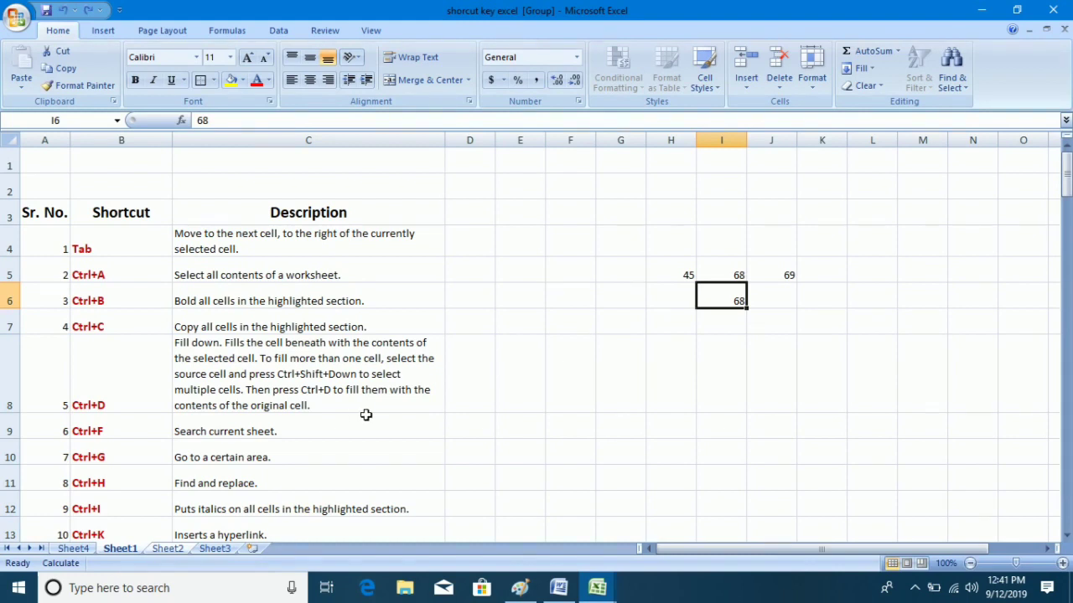
{"action": "key", "text": "ctrl+Page_Down"}
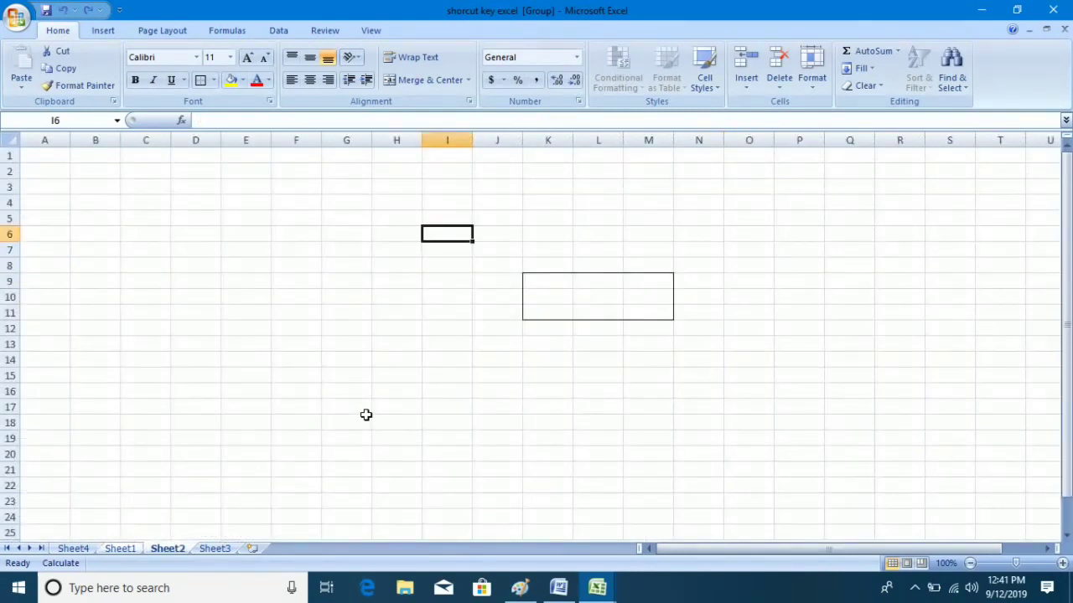
{"action": "key", "text": "ctrl+Page_Up"}
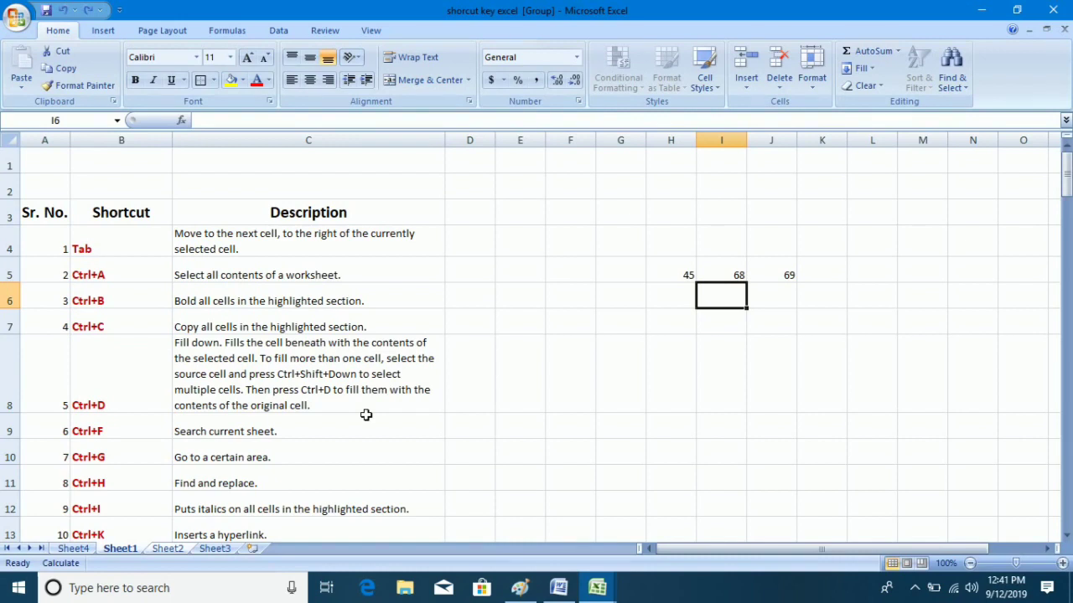
{"action": "scroll", "coordinate": [734, 276], "scroll_direction": "down", "scroll_amount": 1}
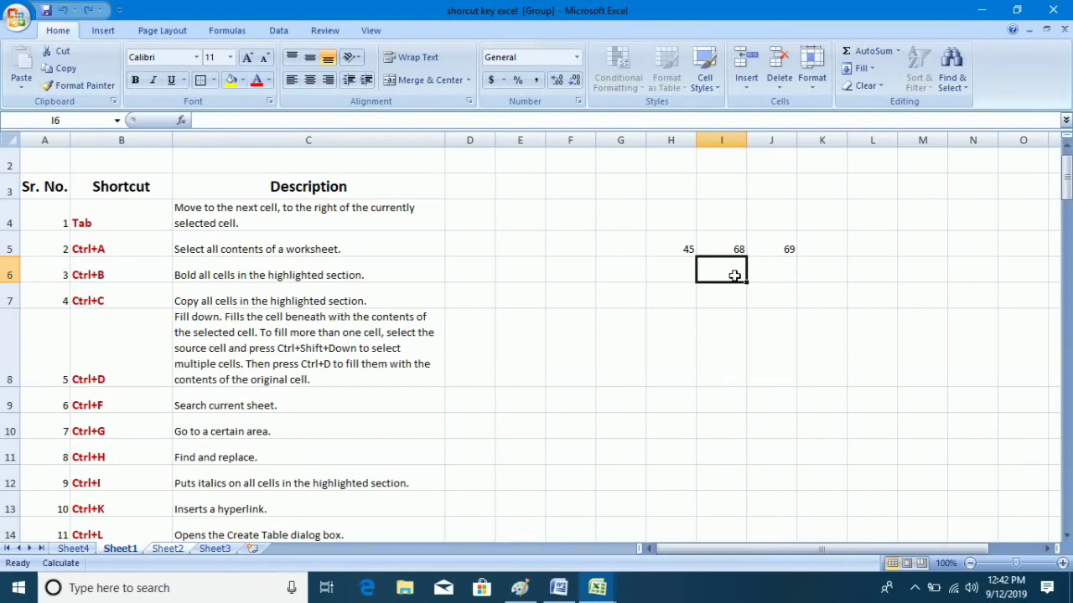
Step: Flip to Sheet2 and back, then select column I from I6 to the last row
{"action": "key", "text": "ctrl+Page_Down"}
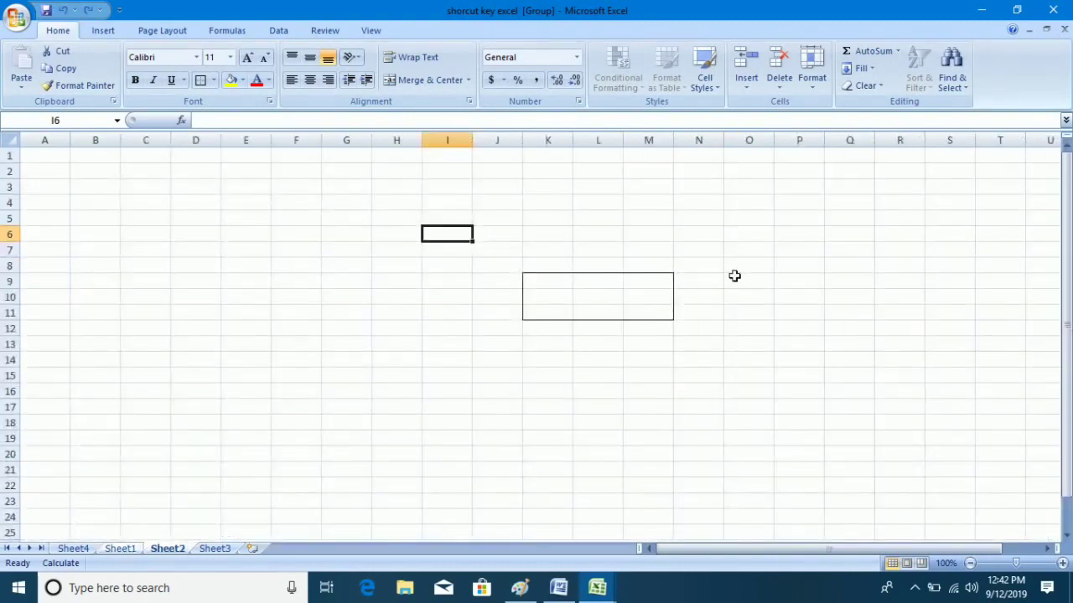
{"action": "key", "text": "ctrl+Page_Up"}
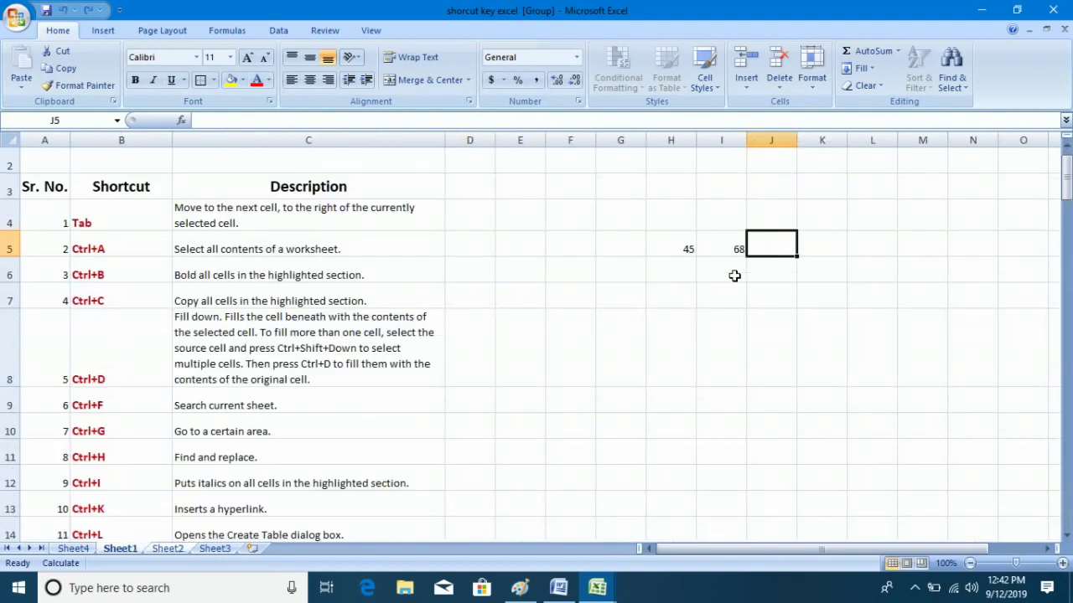
{"action": "left_click", "coordinate": [769, 249]}
{"action": "left_click", "coordinate": [737, 275]}
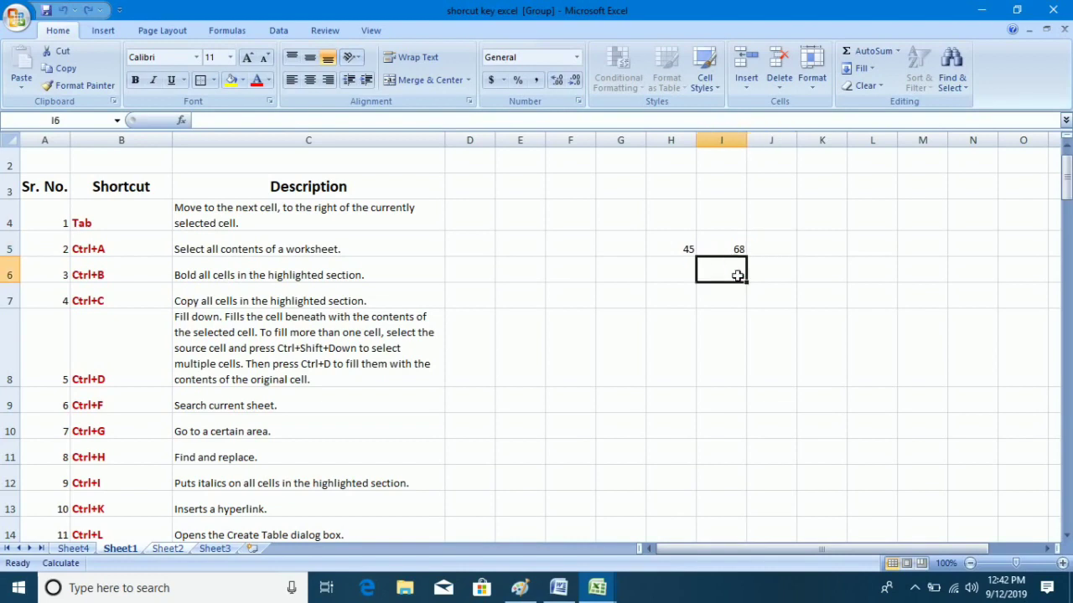
{"action": "key", "text": "ctrl+shift+Down"}
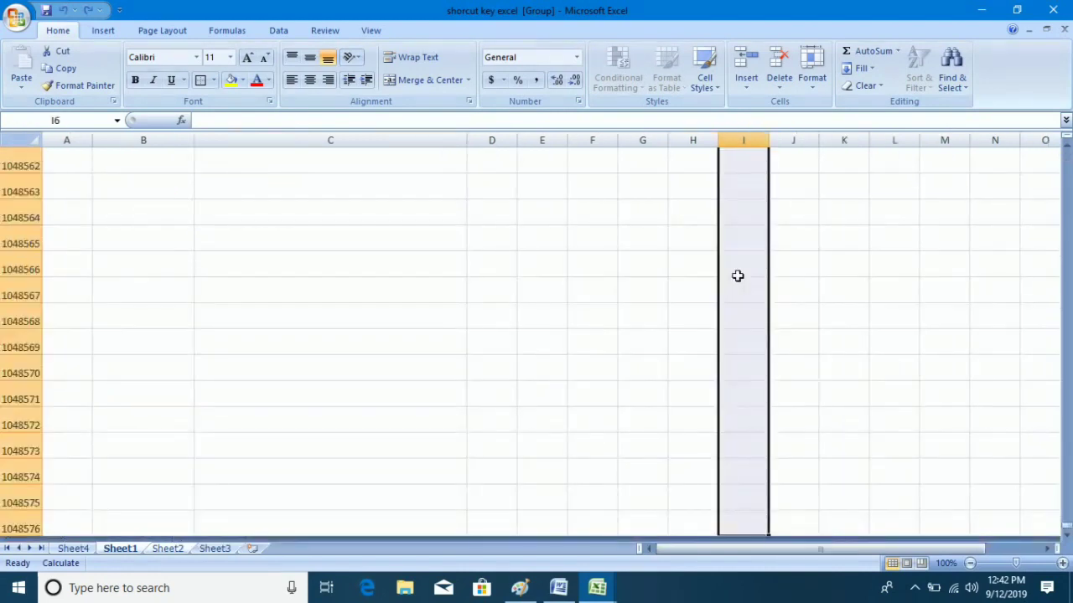
{"action": "left_click", "coordinate": [1067, 235]}
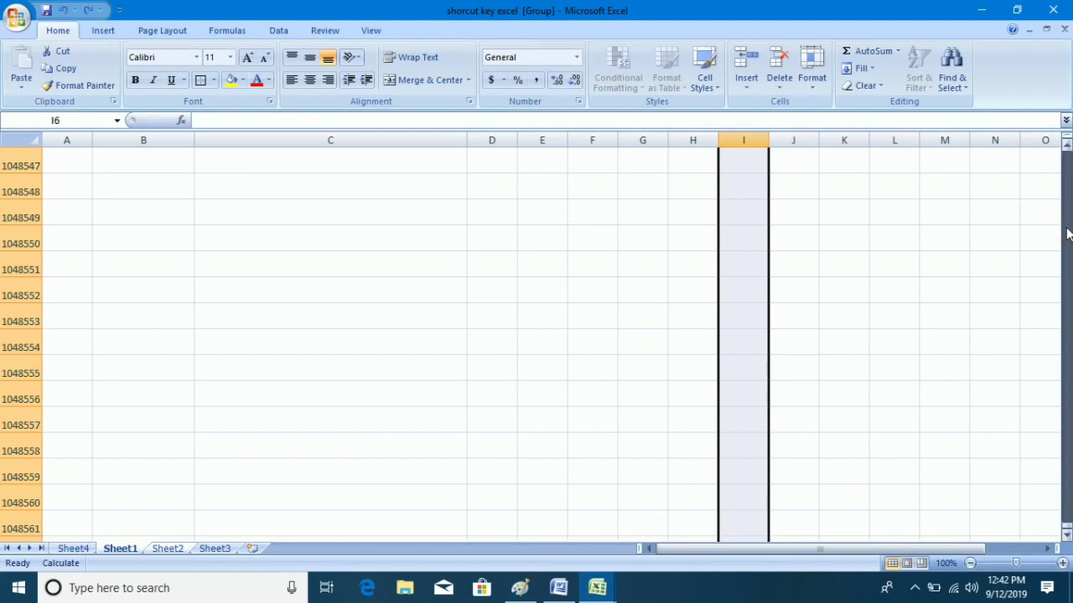
{"action": "left_click", "coordinate": [1066, 528]}
{"action": "left_click_drag", "start_coordinate": [1066, 528], "coordinate": [1066, 216]}
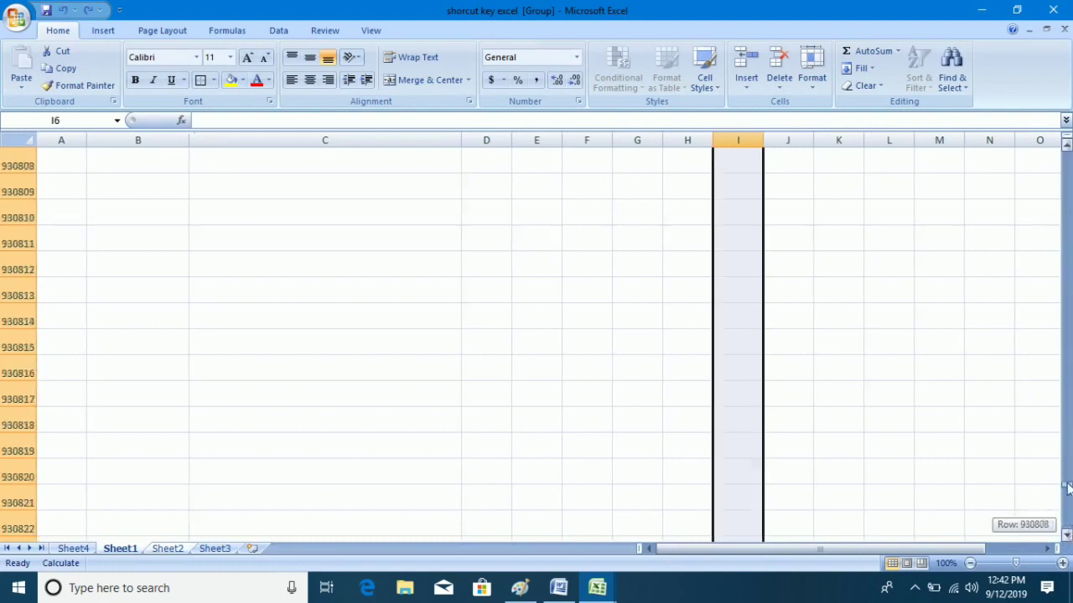
{"action": "left_click", "coordinate": [1066, 251]}
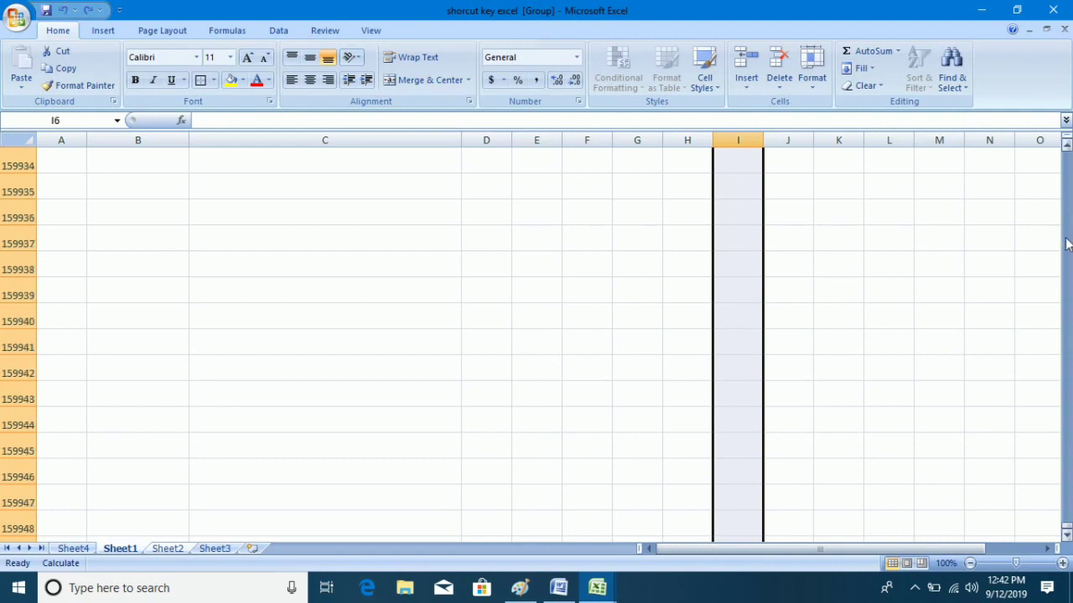
{"action": "left_click", "coordinate": [821, 396]}
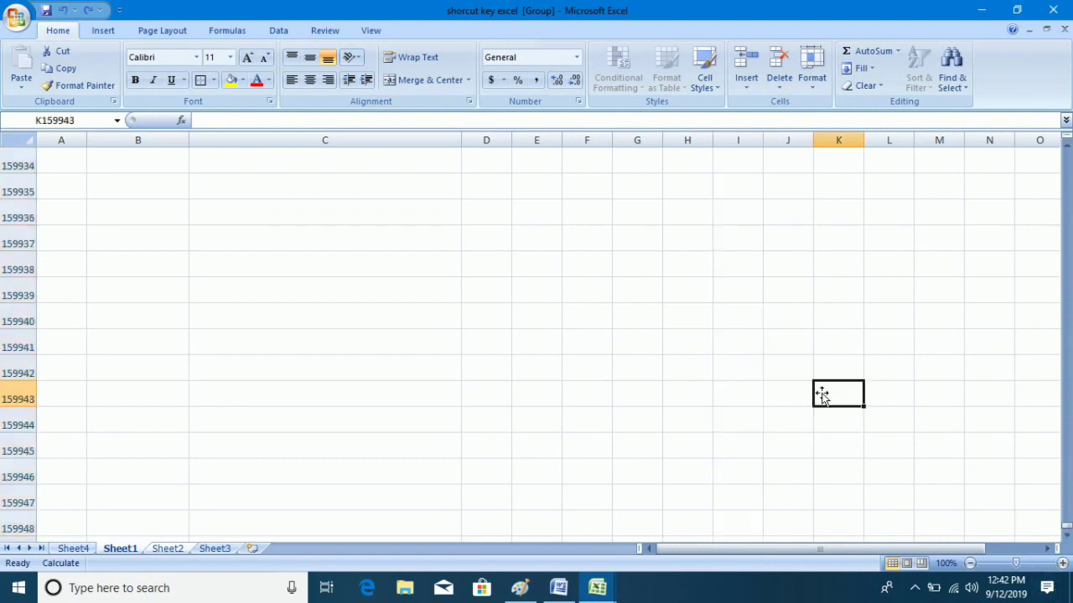
{"action": "key", "text": "ctrl+Up"}
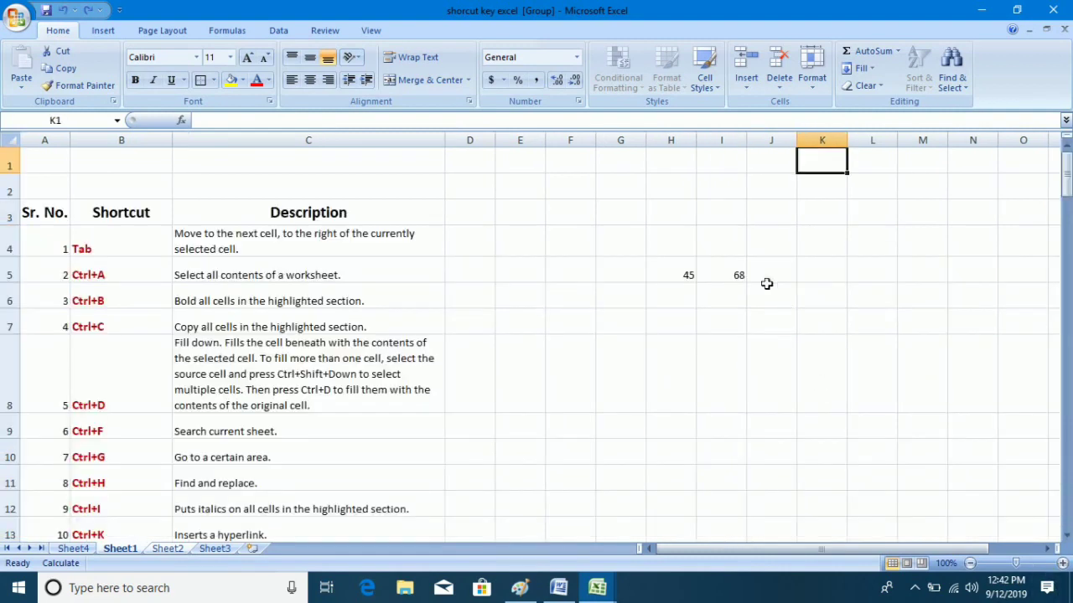
Step: Retry selecting column I from I6 to the bottom and returning to I5
{"action": "left_click", "coordinate": [737, 297]}
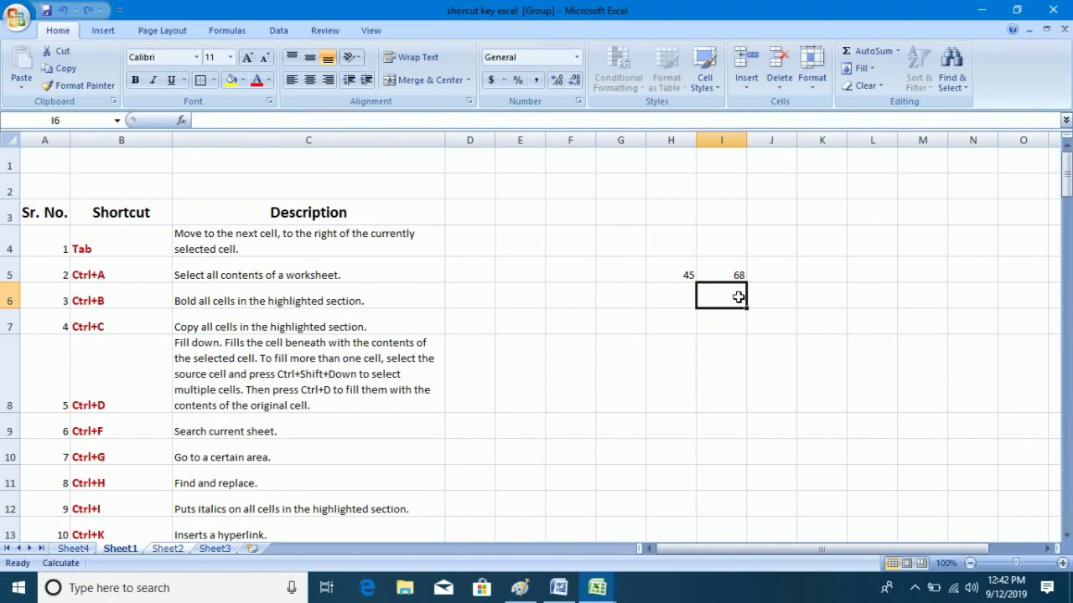
{"action": "key", "text": "ctrl+shift+Down"}
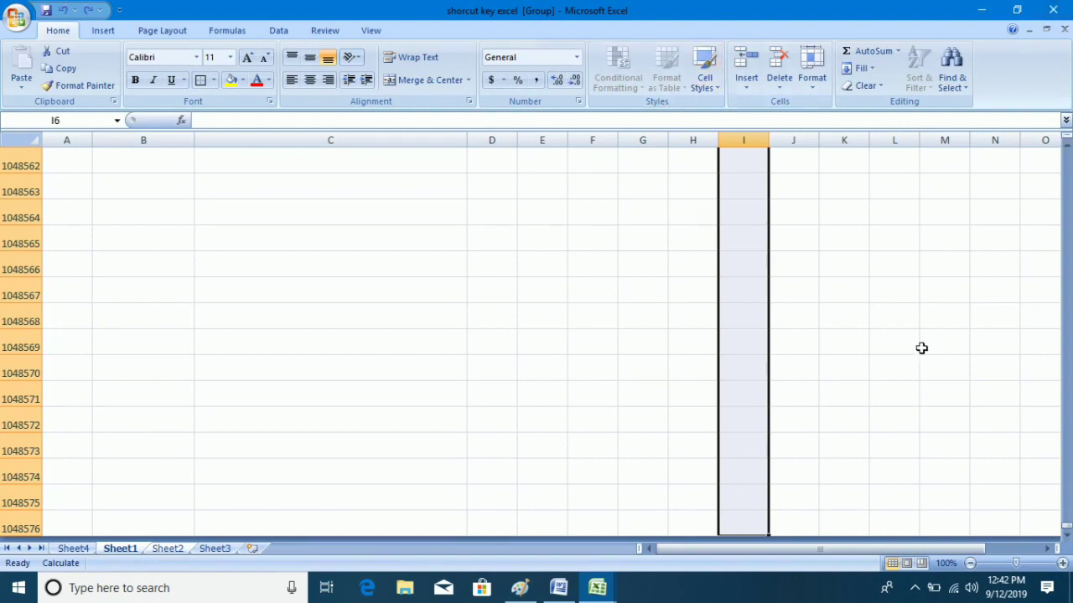
{"action": "left_click", "coordinate": [758, 343]}
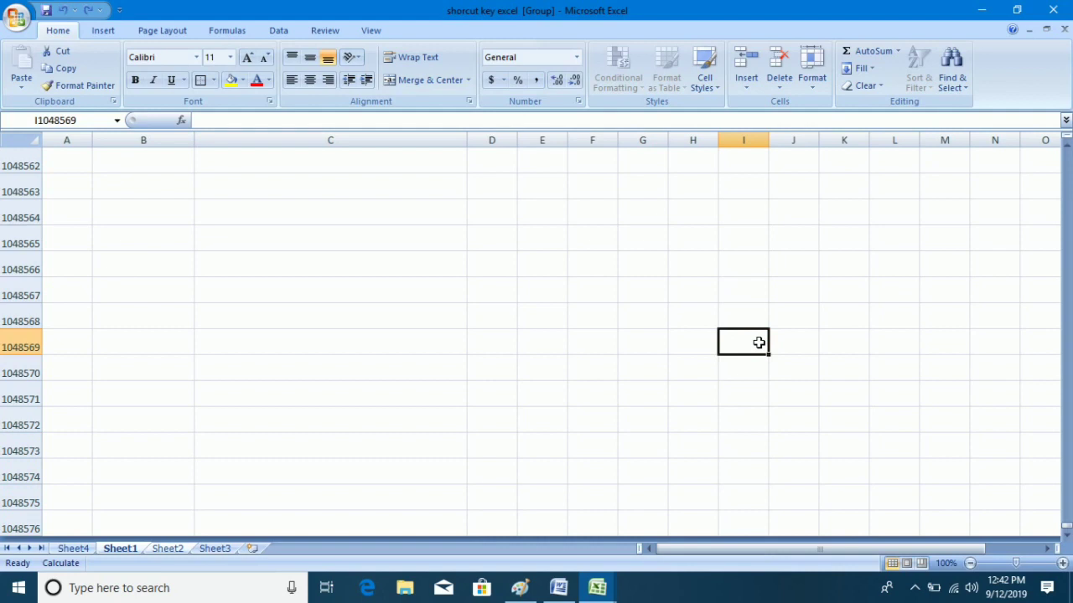
{"action": "key", "text": "ctrl+Up"}
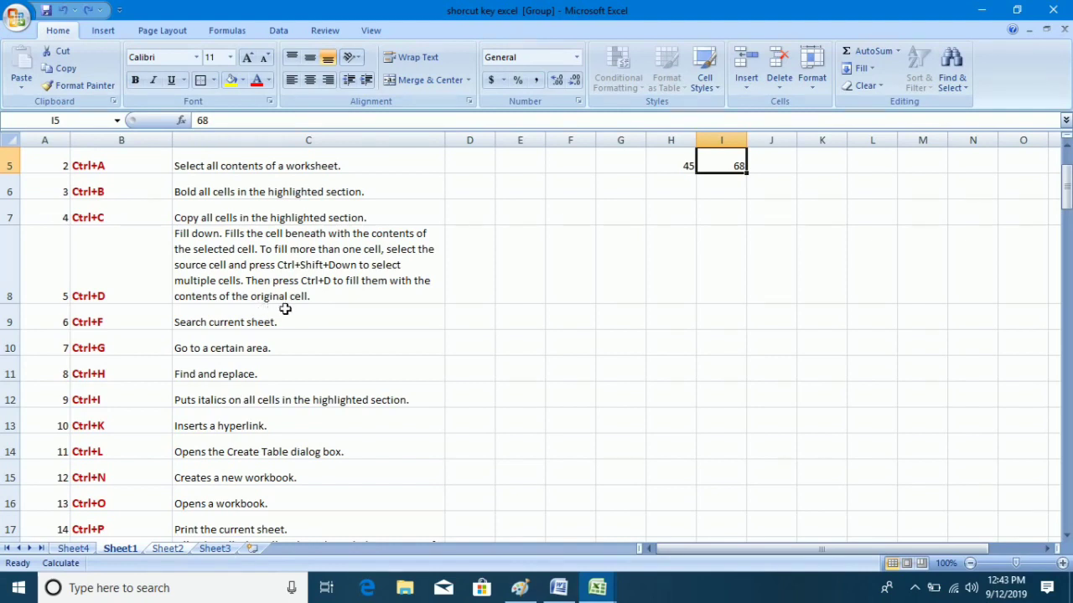
{"action": "left_click", "coordinate": [741, 192]}
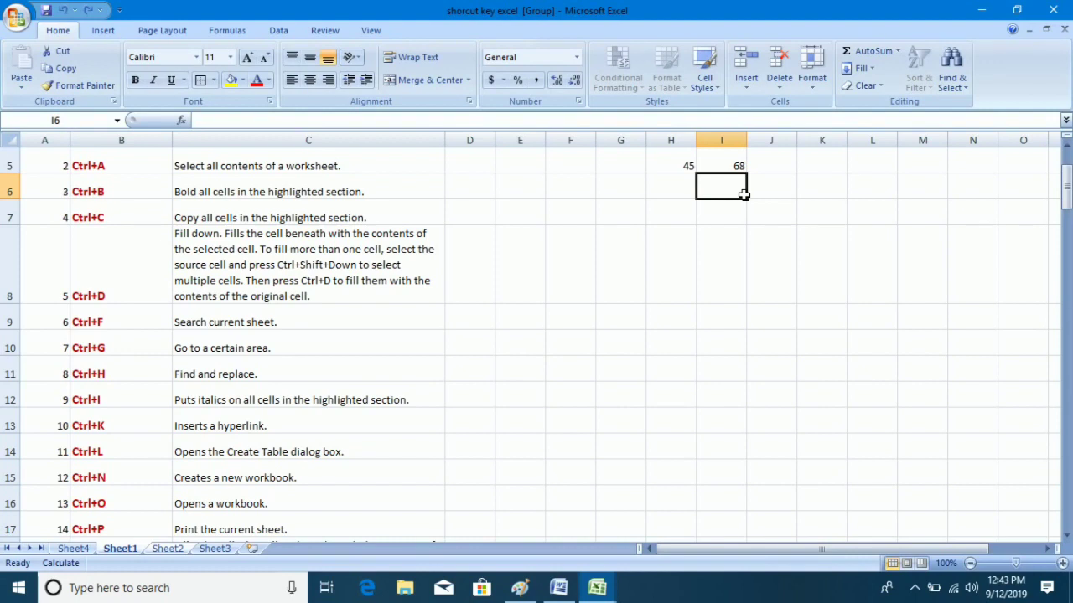
{"action": "key", "text": "ctrl+shift+Down"}
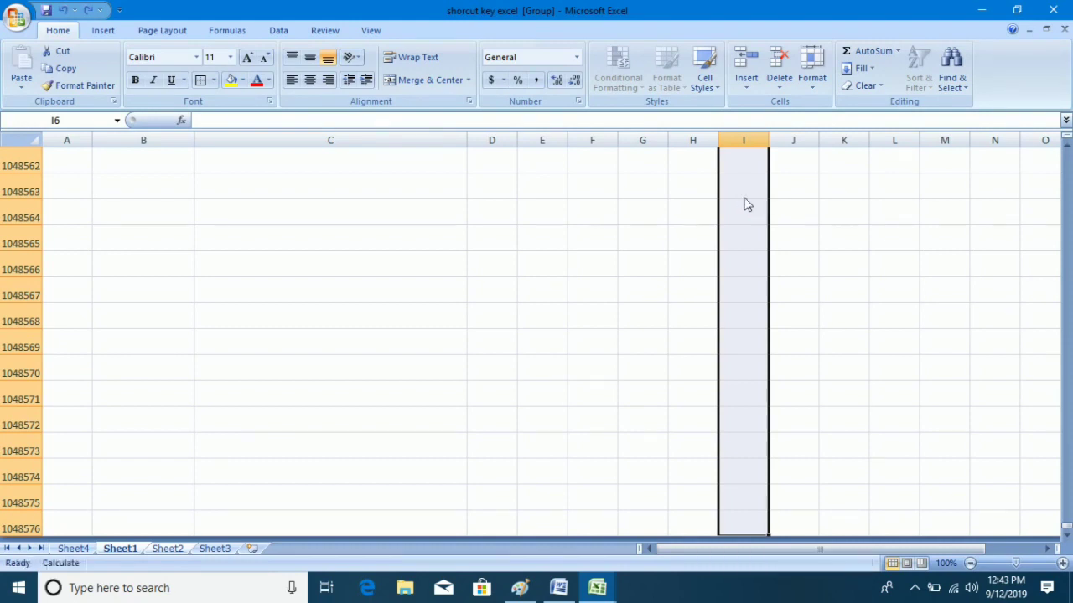
{"action": "scroll", "coordinate": [815, 263], "scroll_direction": "up", "scroll_amount": 2}
{"action": "scroll", "coordinate": [816, 264], "scroll_direction": "up", "scroll_amount": 14}
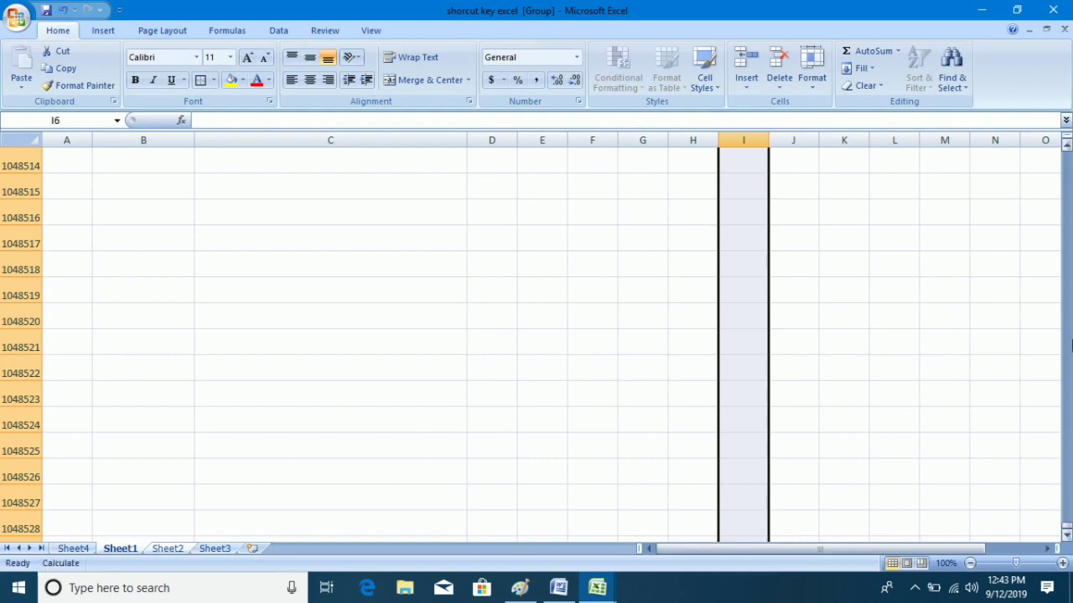
{"action": "left_click", "coordinate": [1068, 206]}
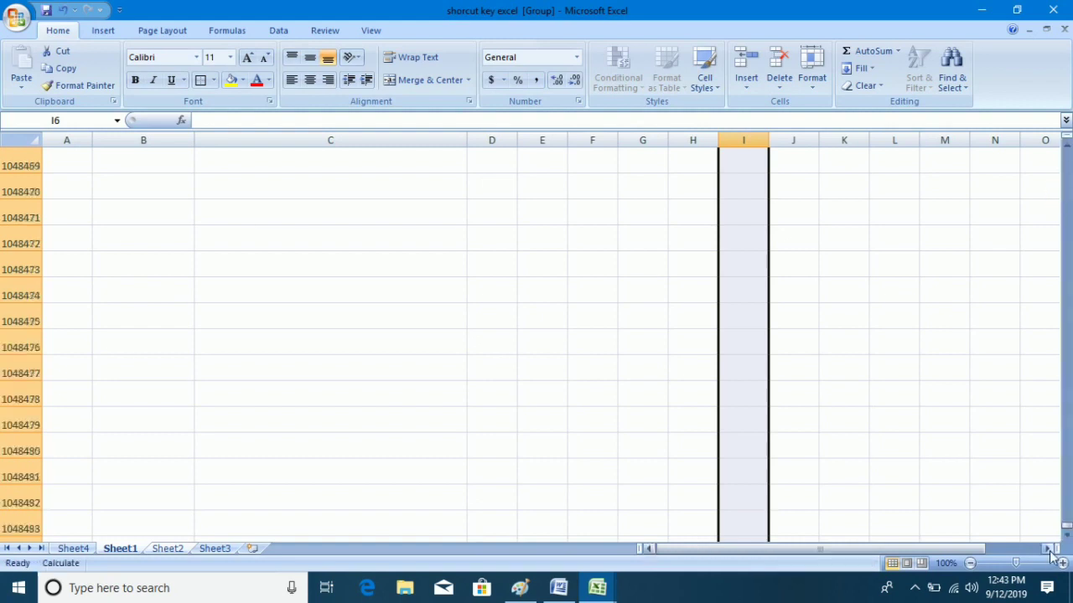
{"action": "key", "text": "Up"}
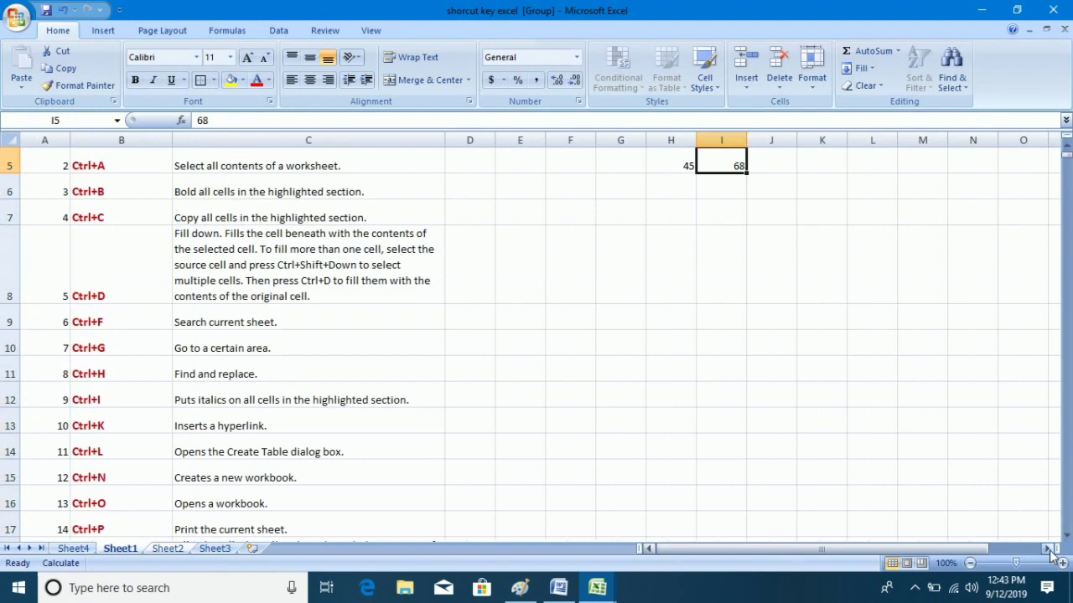
Step: Select I5 down to the sheet's last row and fill the column with 68
{"action": "left_click", "coordinate": [736, 192]}
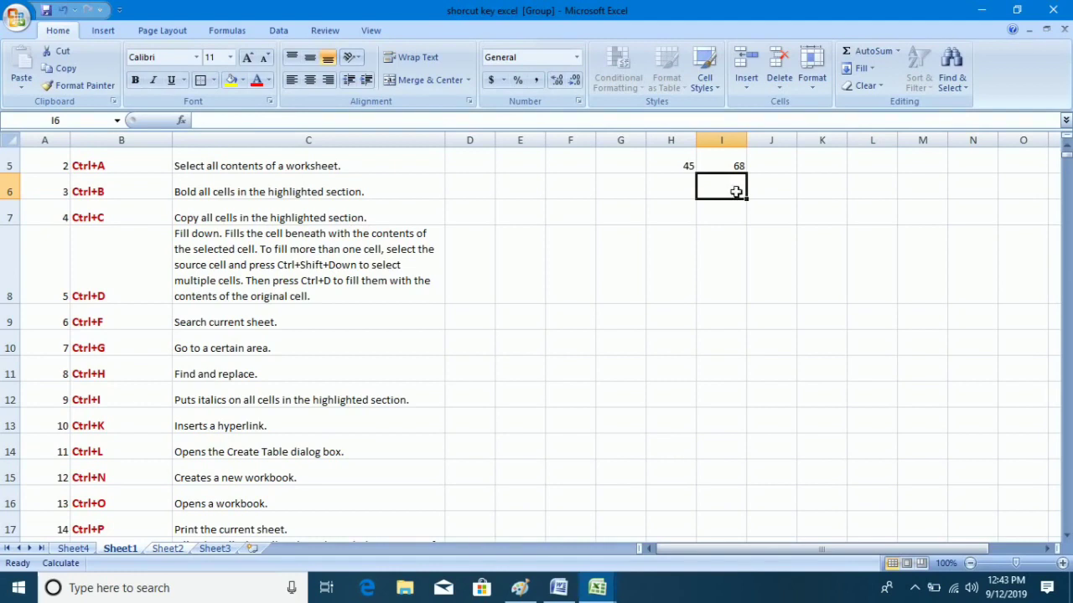
{"action": "key", "text": "ctrl+shift+Down"}
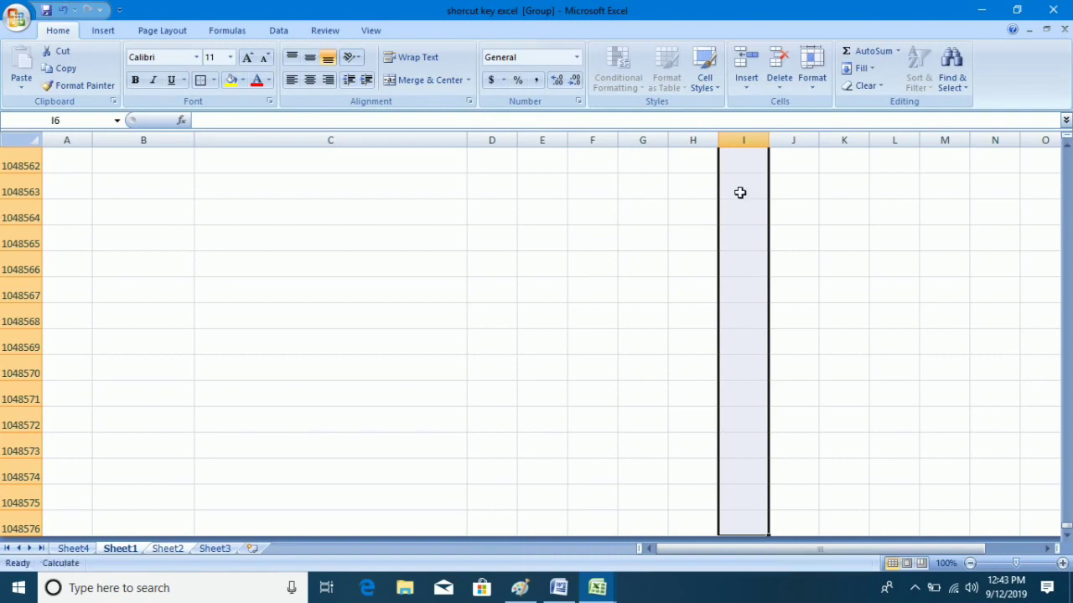
{"action": "scroll", "coordinate": [740, 192], "scroll_direction": "up", "scroll_amount": 6}
{"action": "scroll", "coordinate": [740, 193], "scroll_direction": "up", "scroll_amount": 4}
{"action": "scroll", "coordinate": [740, 193], "scroll_direction": "up", "scroll_amount": 4}
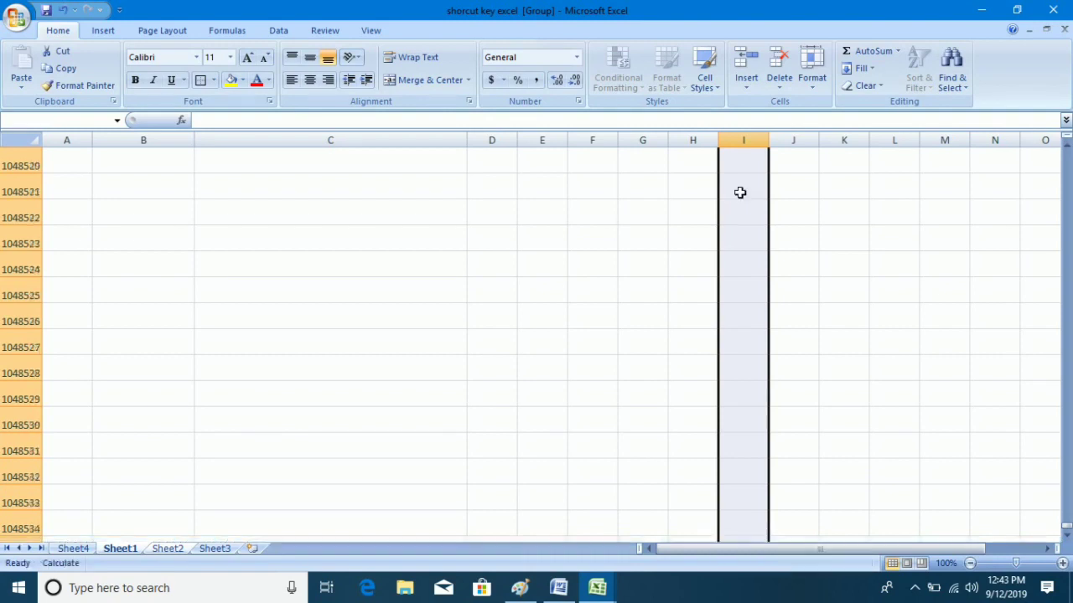
{"action": "key", "text": "shift+BackSpace"}
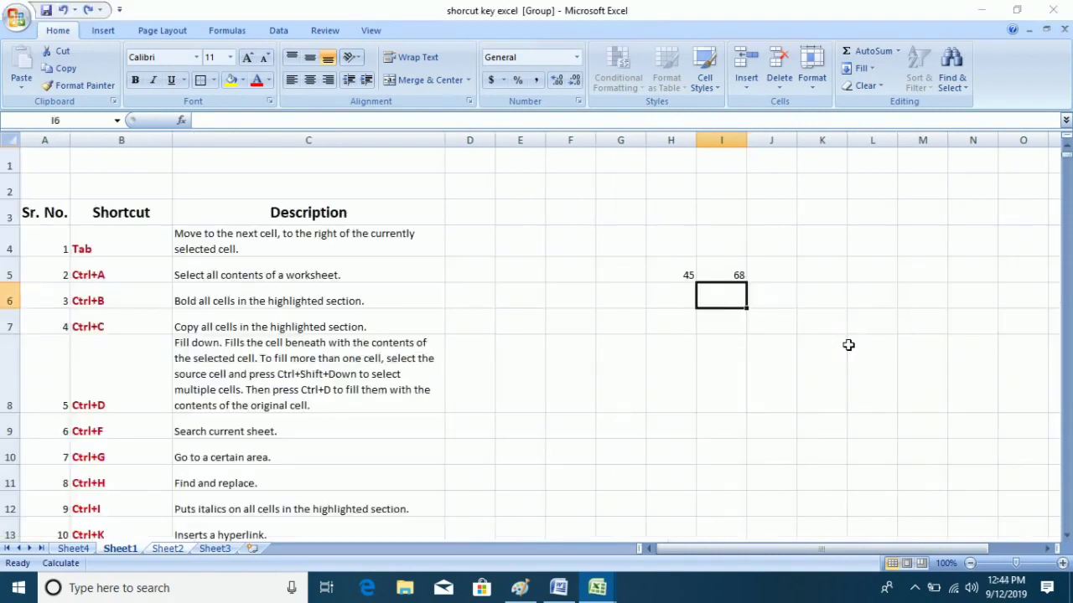
{"action": "left_click", "coordinate": [734, 277]}
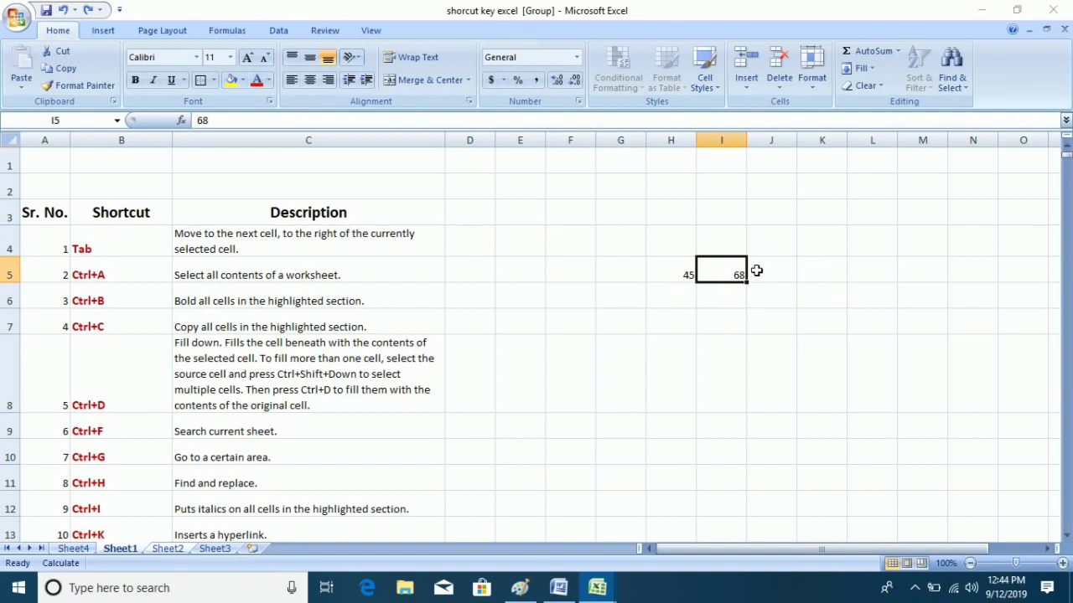
{"action": "key", "text": "ctrl+shift+Down"}
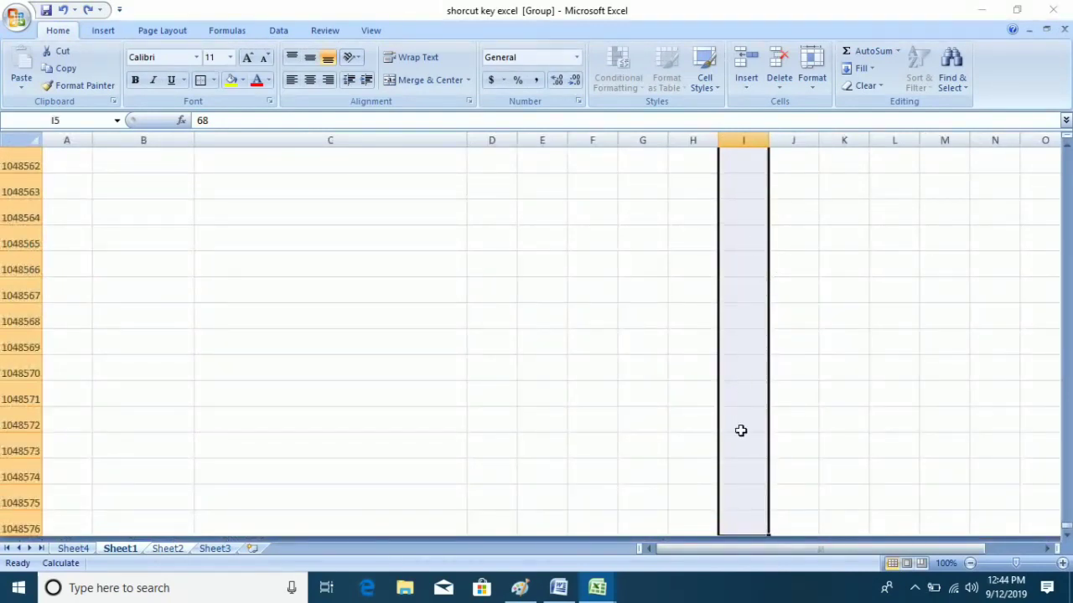
{"action": "key", "text": "ctrl+d"}
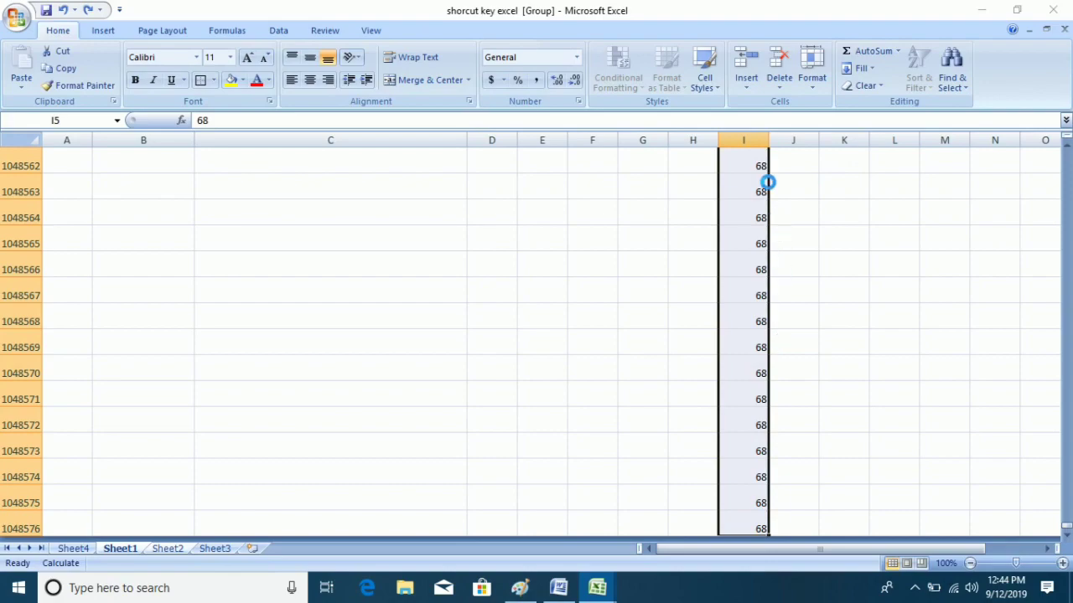
Step: Deselect column I and scroll back up to the top of the shortcut table
{"action": "left_click", "coordinate": [849, 321]}
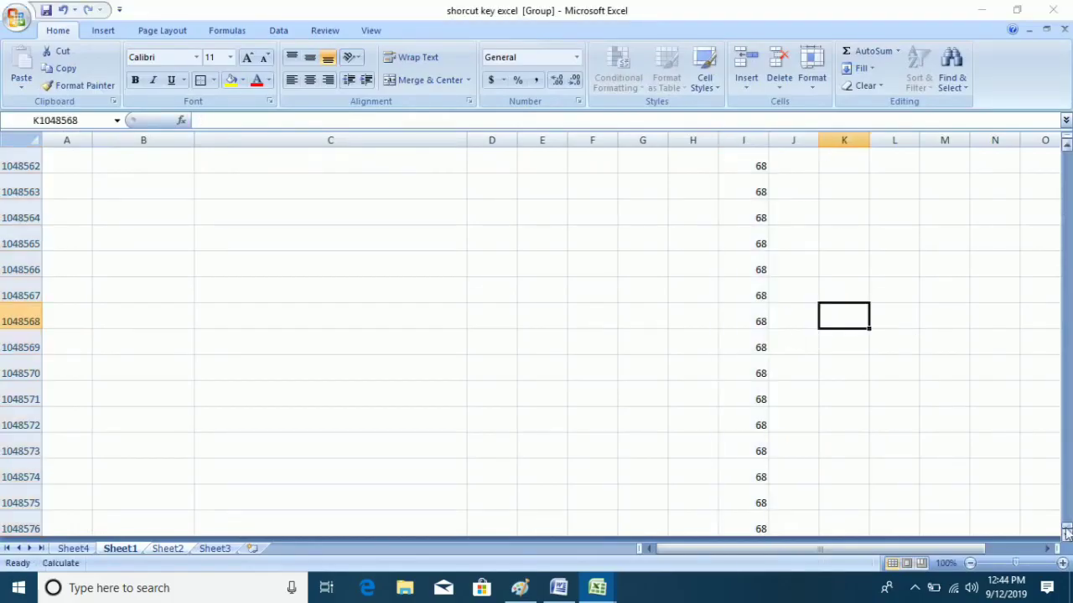
{"action": "mouse_move", "coordinate": [1067, 529]}
{"action": "left_mouse_down"}
{"action": "mouse_move", "coordinate": [1034, 223]}
{"action": "mouse_move", "coordinate": [1067, 151]}
{"action": "left_mouse_up"}
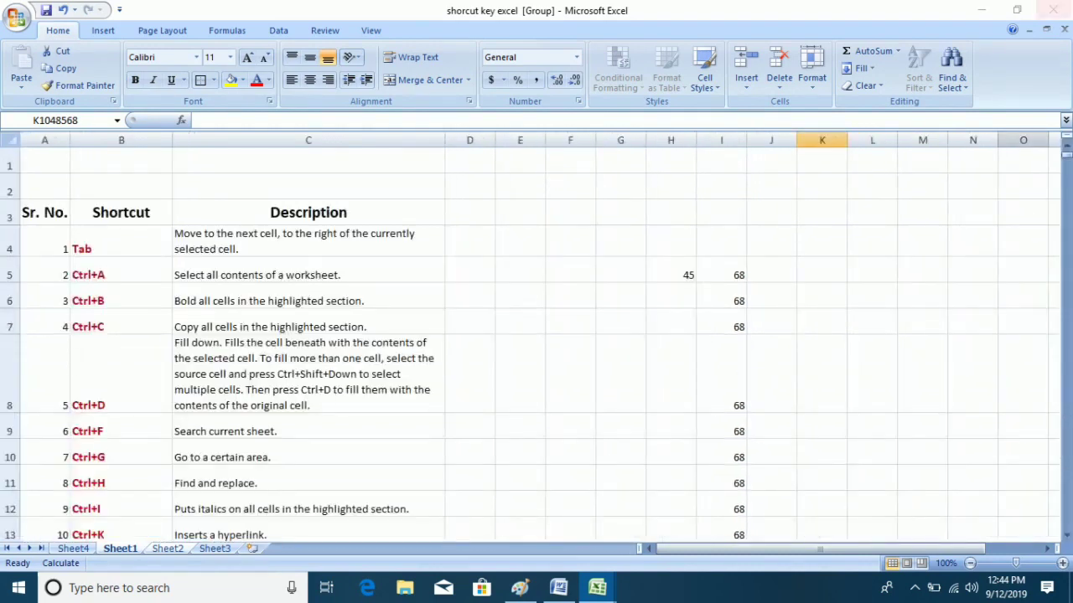
{"action": "left_click", "coordinate": [790, 457]}
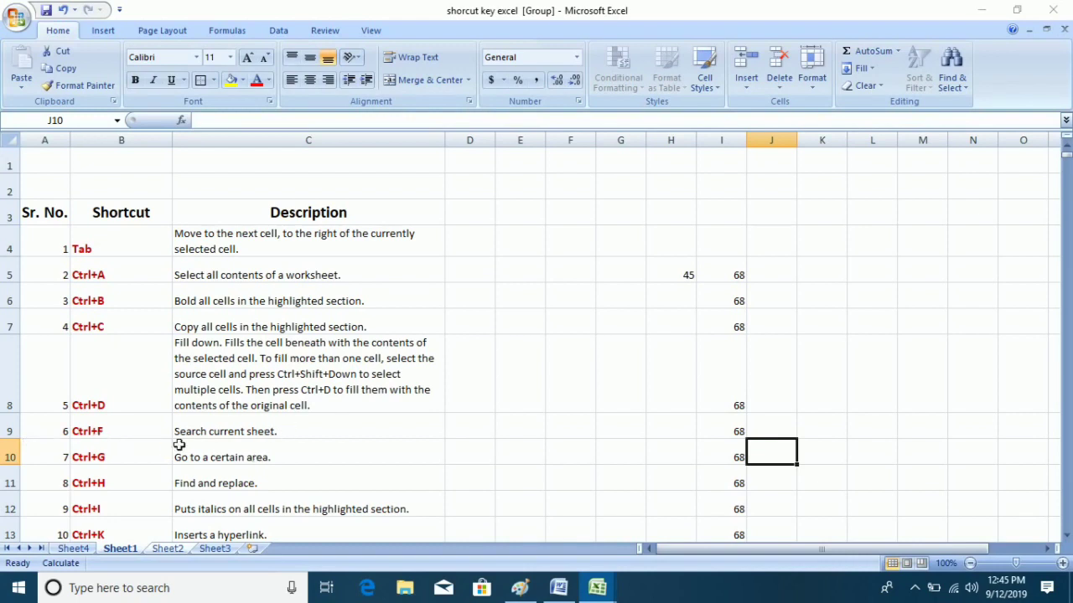
{"action": "left_click", "coordinate": [633, 367]}
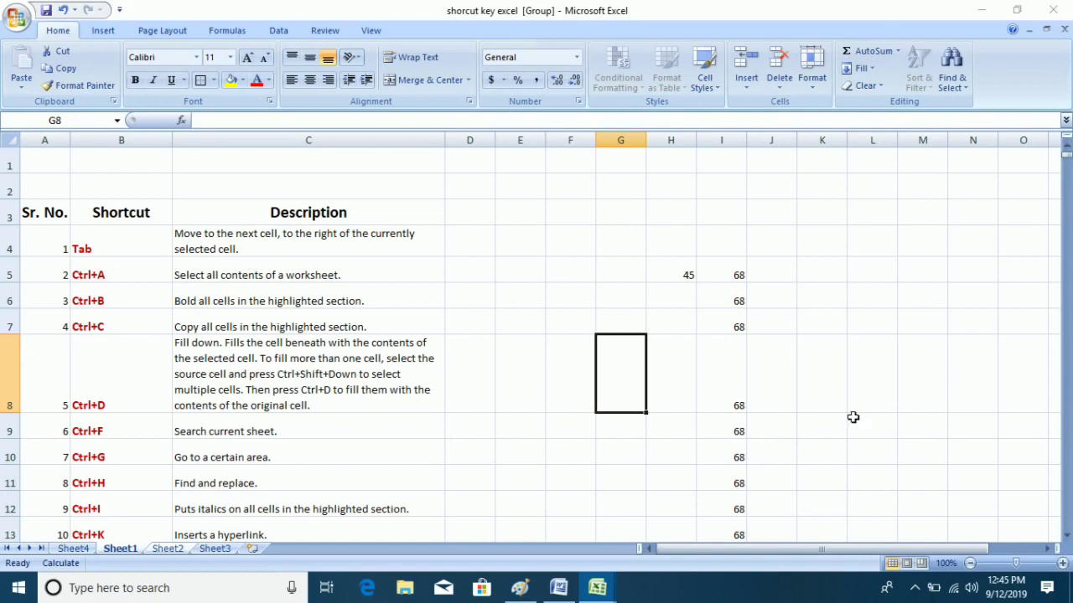
{"action": "key", "text": "ctrl+f"}
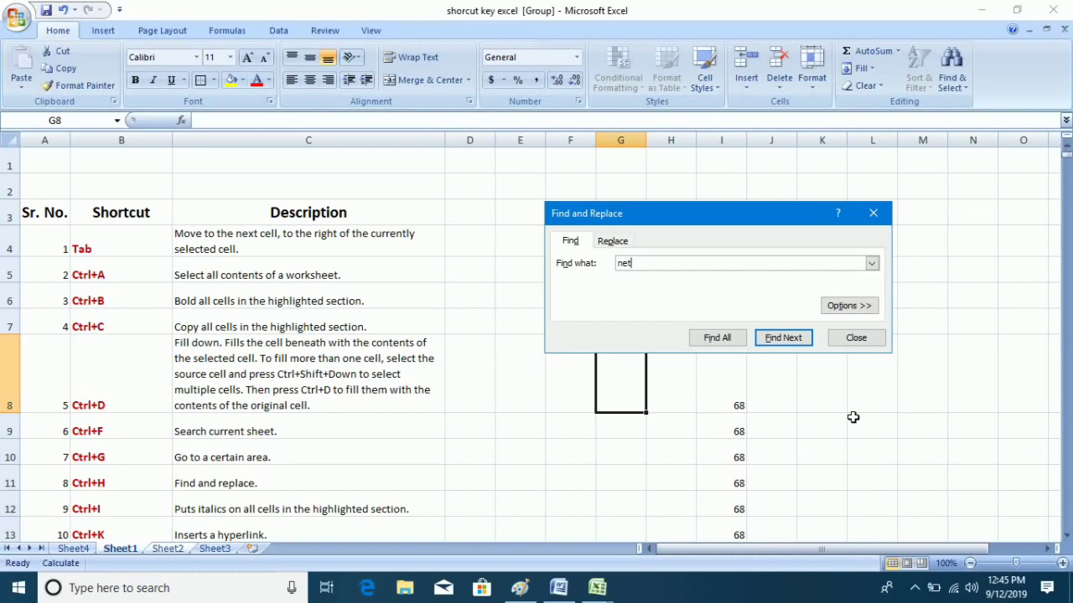
{"action": "type", "text": "next"}
{"action": "left_click", "coordinate": [788, 339]}
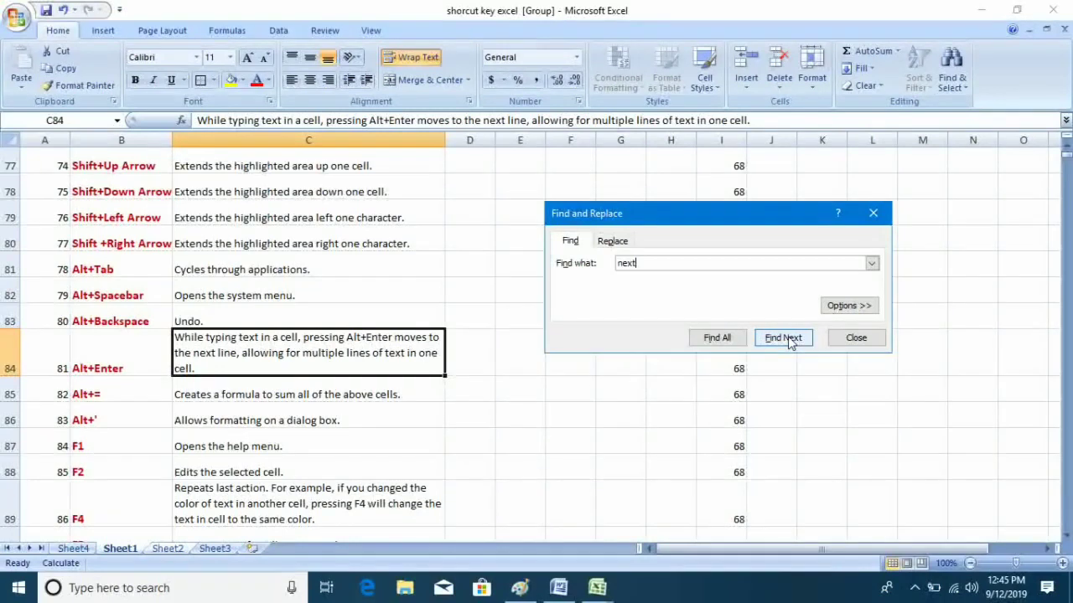
{"action": "left_click", "coordinate": [788, 339]}
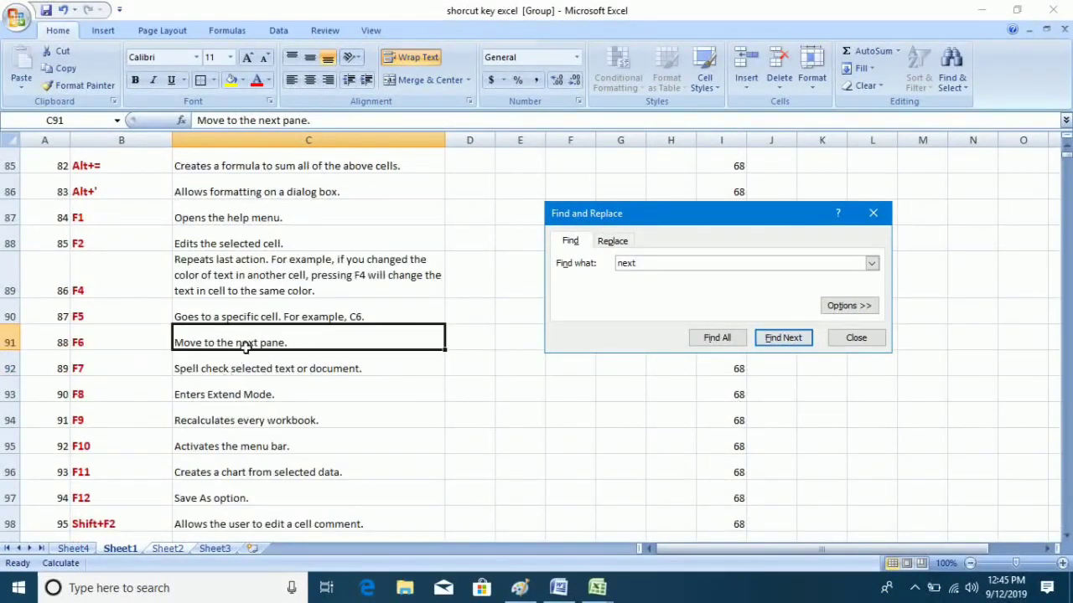
{"action": "left_click", "coordinate": [792, 340]}
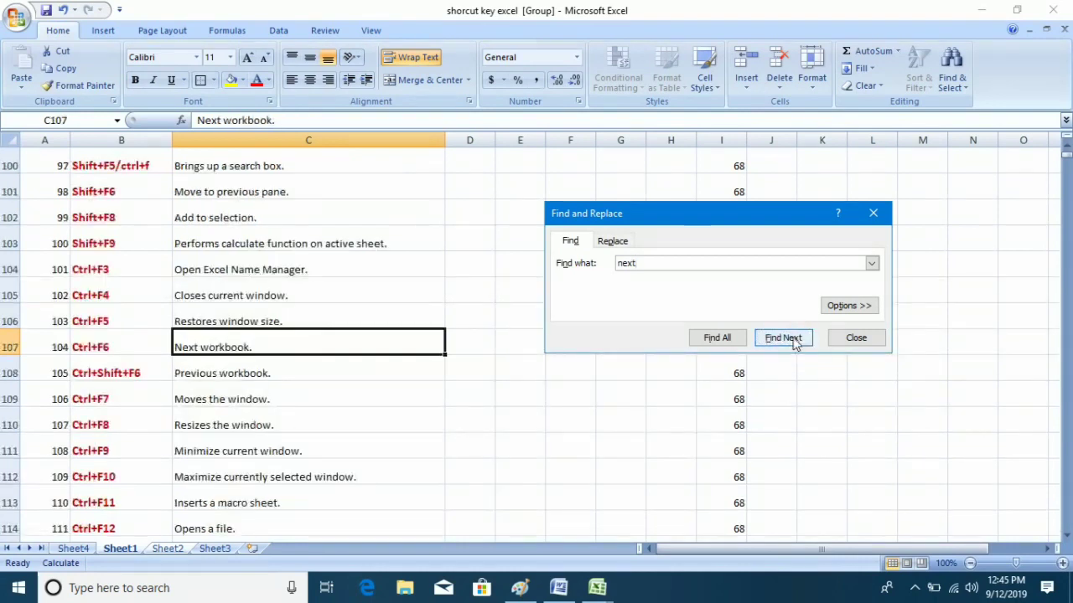
{"action": "left_click", "coordinate": [765, 340]}
{"action": "left_click", "coordinate": [776, 340]}
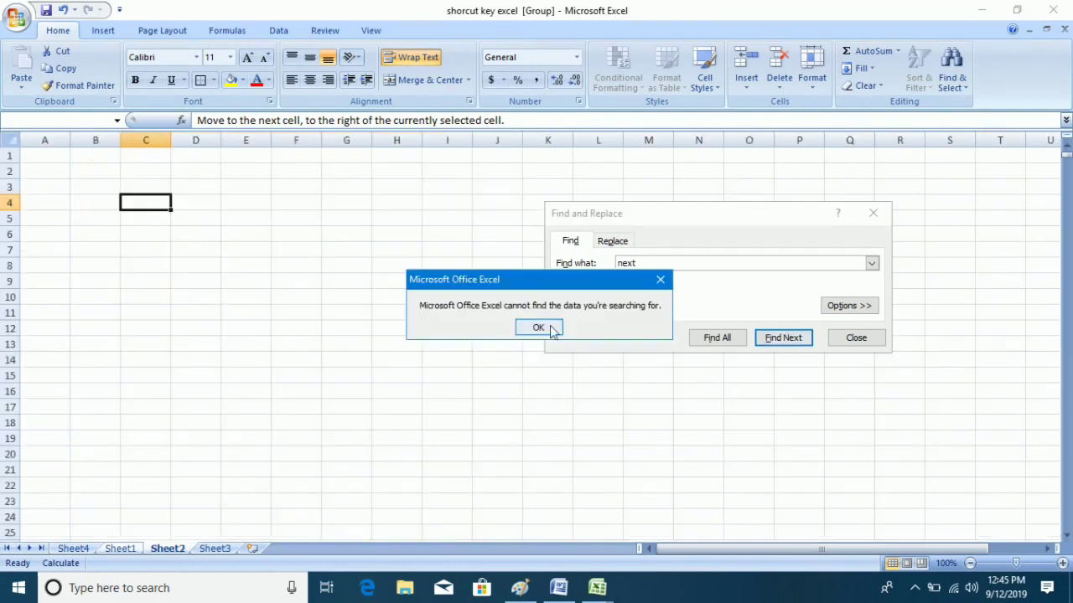
{"action": "left_click", "coordinate": [549, 329]}
{"action": "left_click", "coordinate": [857, 339]}
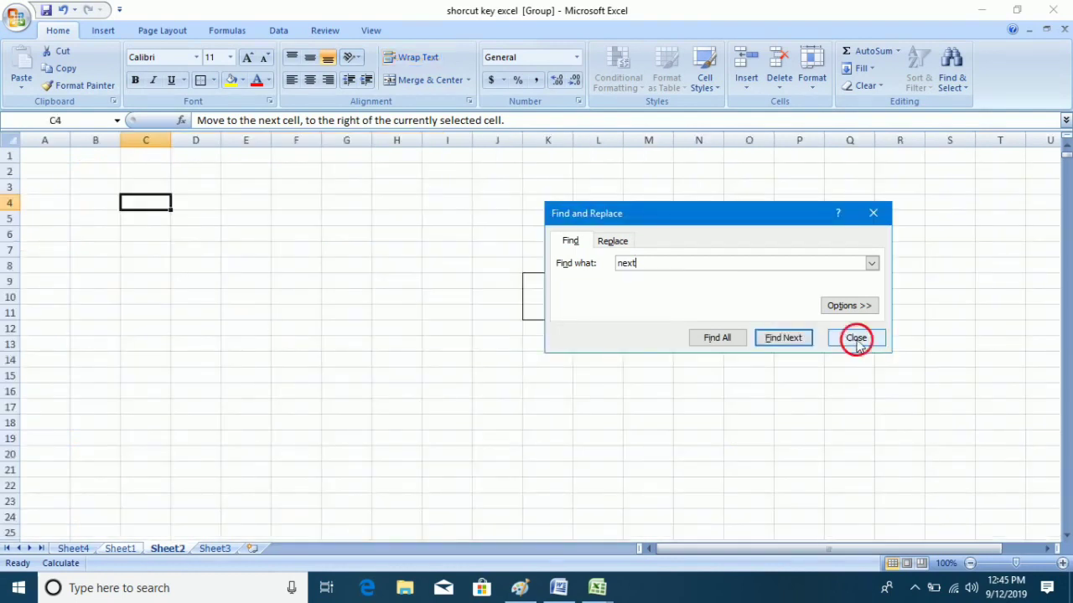
{"action": "left_click", "coordinate": [113, 550]}
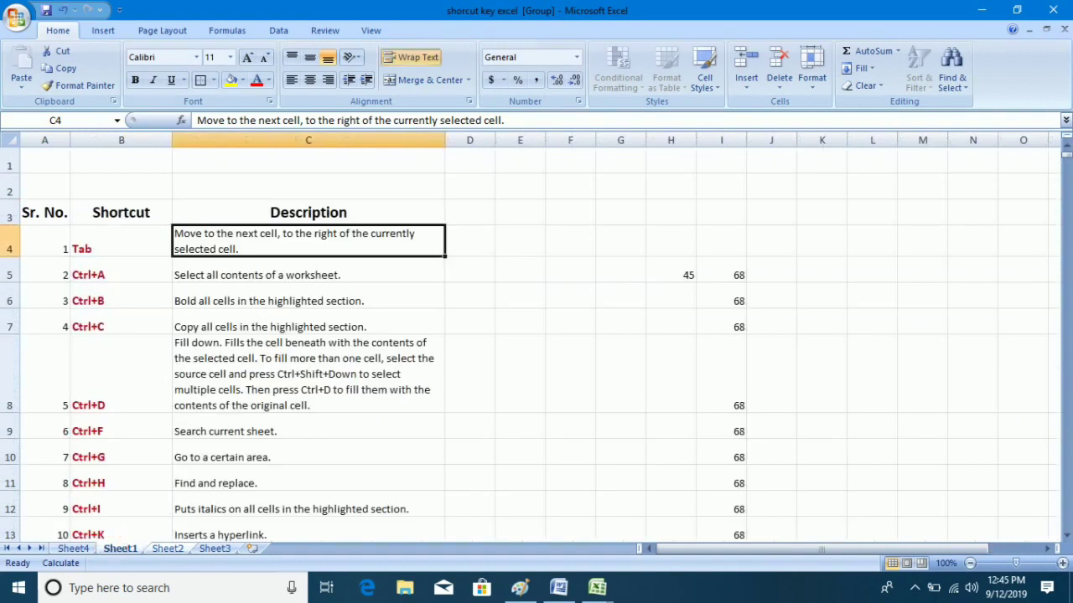
{"action": "left_click", "coordinate": [585, 336]}
{"action": "key", "text": "ctrl+f"}
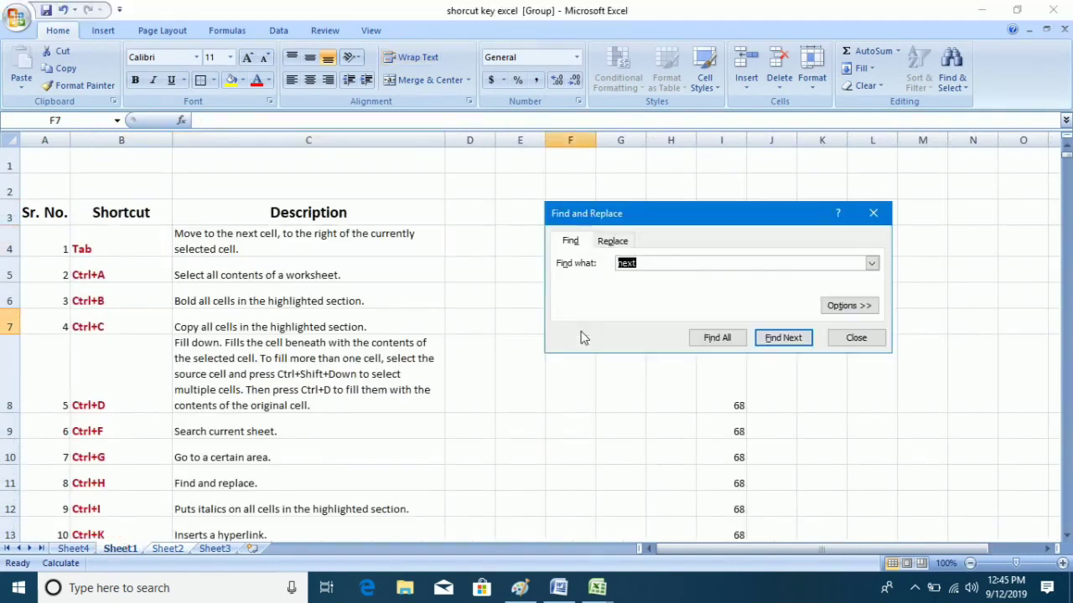
{"action": "left_click", "coordinate": [872, 344]}
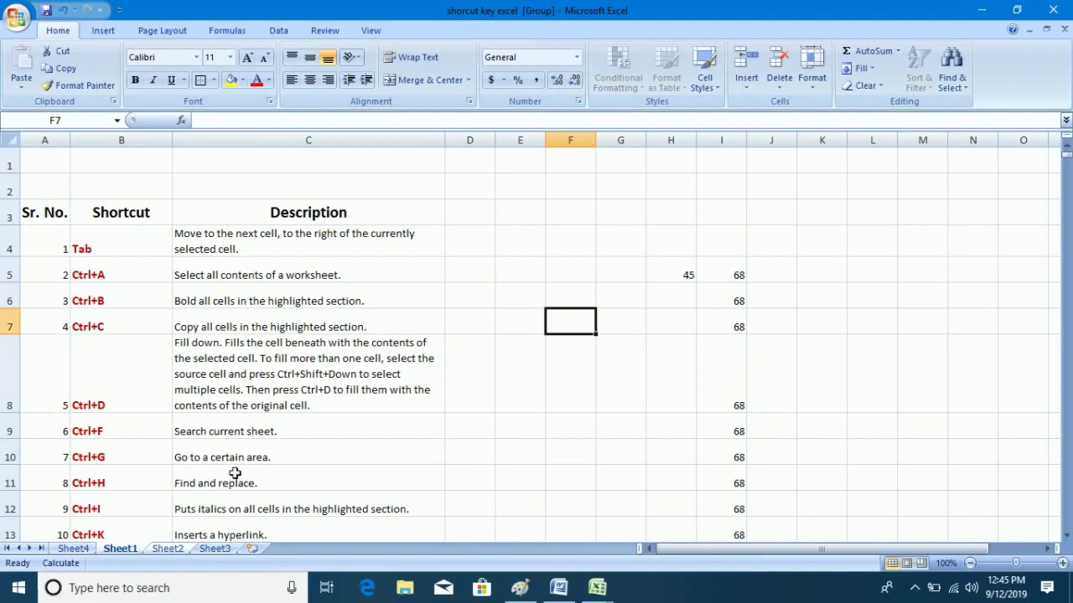
{"action": "left_click", "coordinate": [614, 269]}
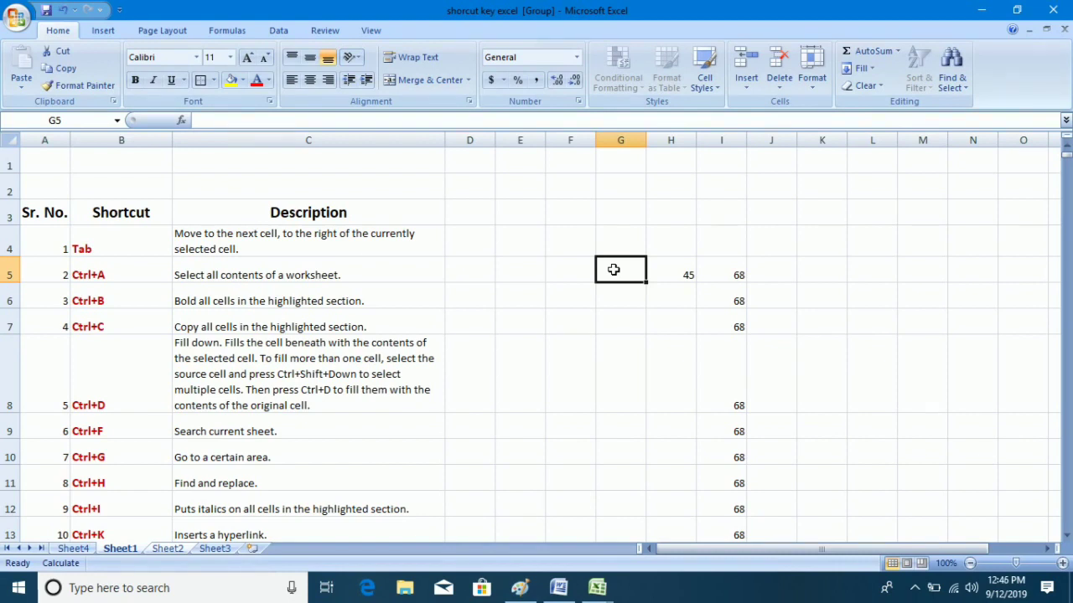
{"action": "key", "text": "ctrl+g"}
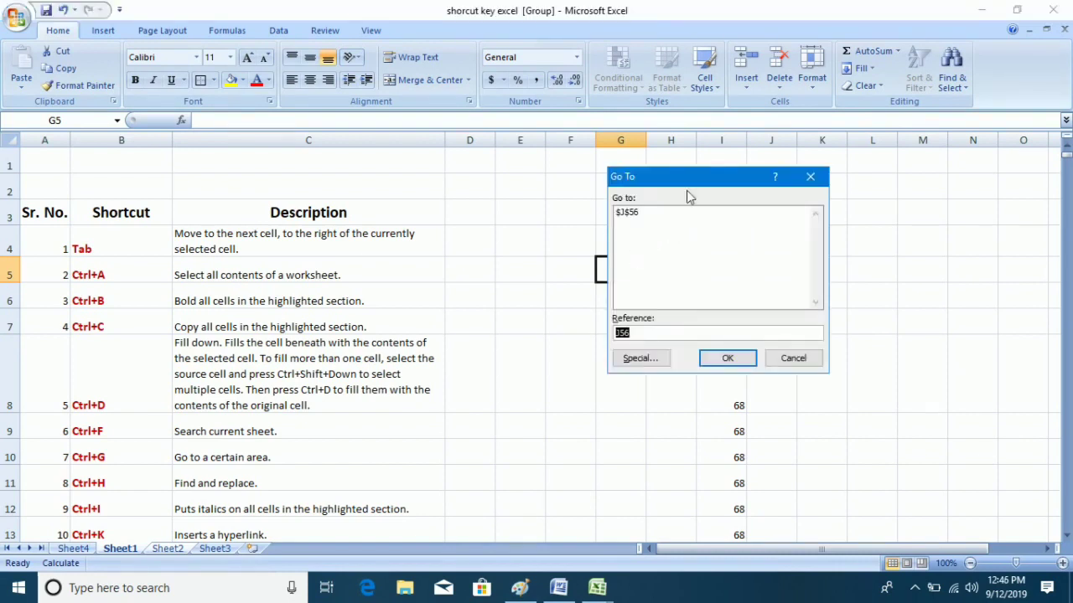
{"action": "left_click_drag", "start_coordinate": [687, 188], "coordinate": [824, 193]}
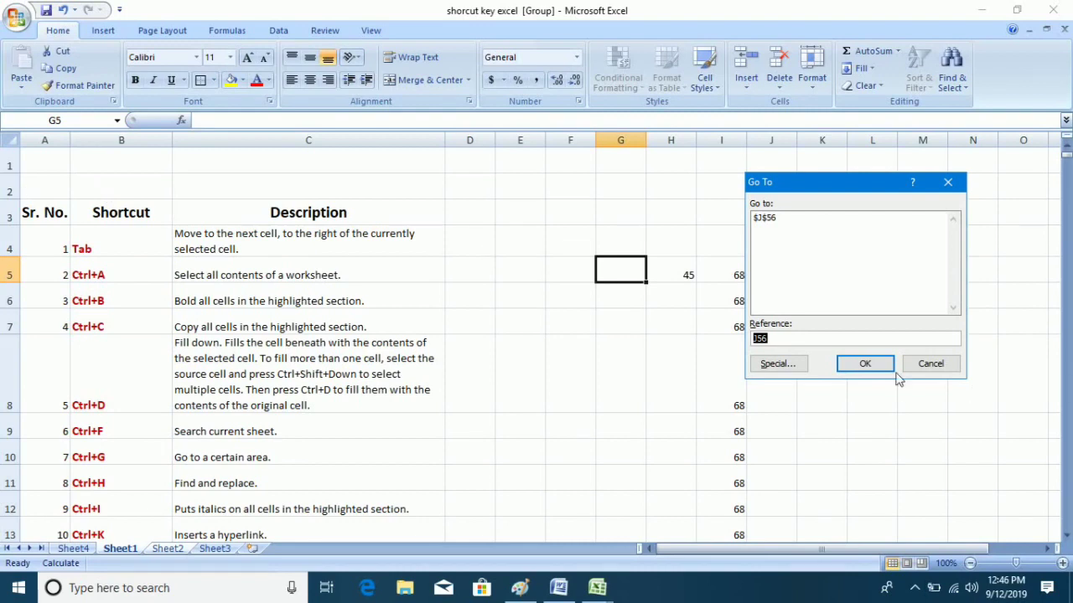
{"action": "type", "text": "d2"}
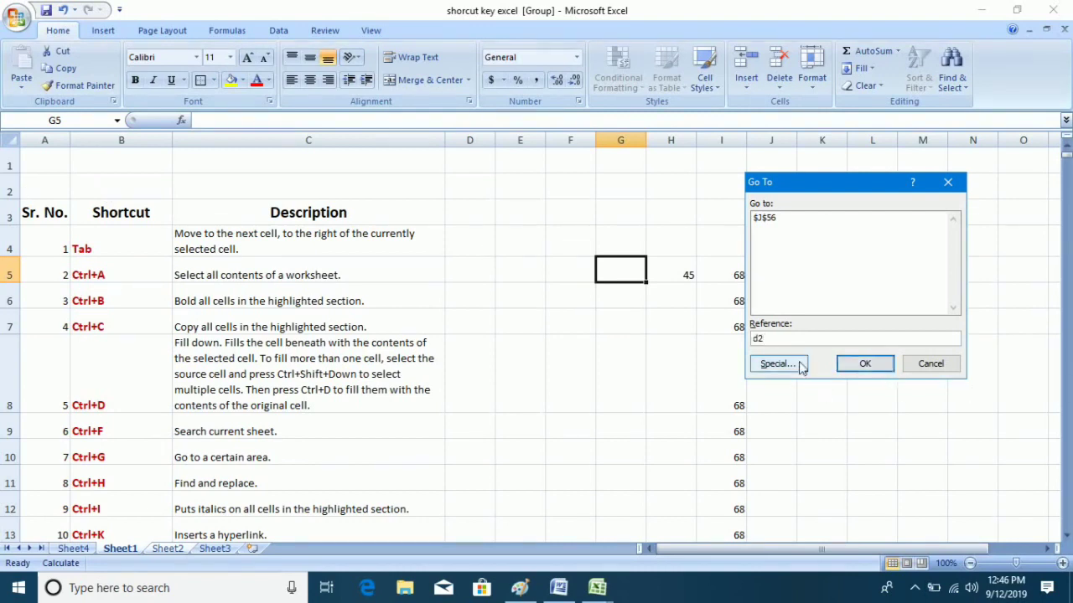
{"action": "left_click", "coordinate": [860, 375]}
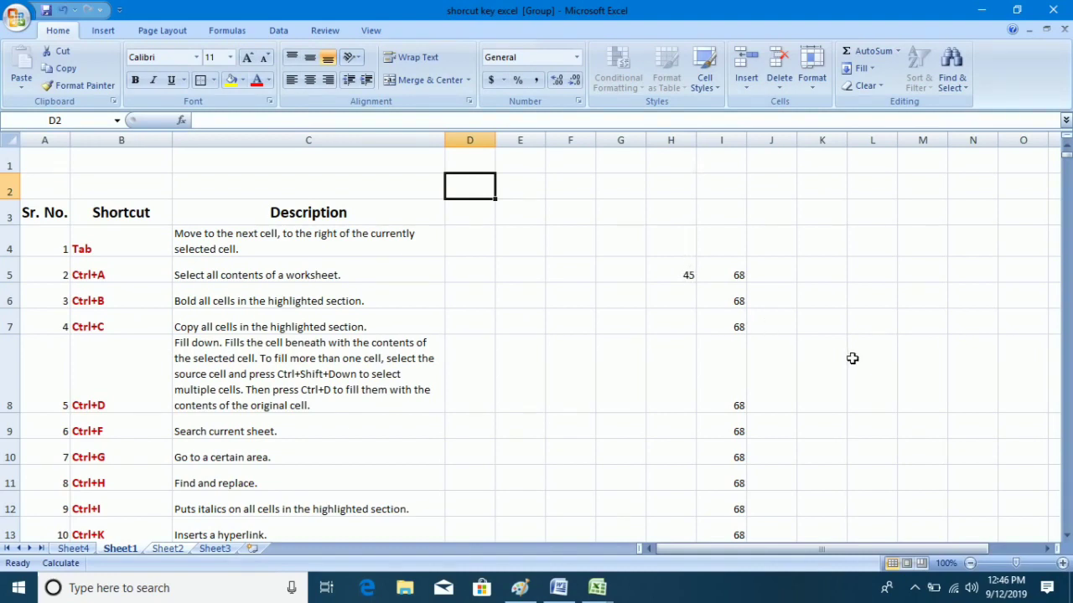
{"action": "key", "text": "ctrl+g"}
{"action": "type", "text": "h5"}
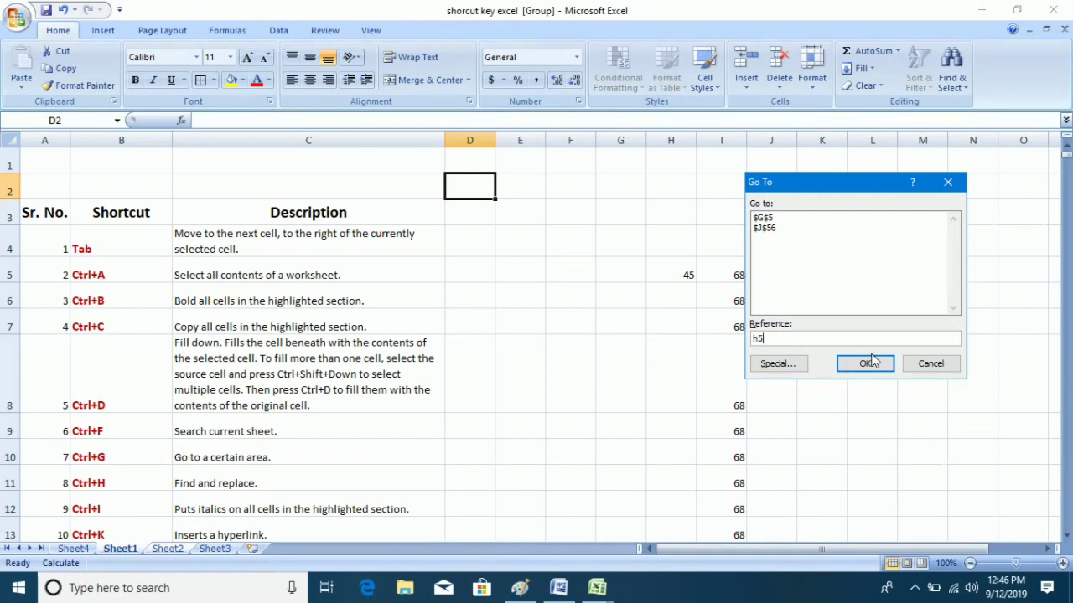
{"action": "left_click", "coordinate": [869, 365]}
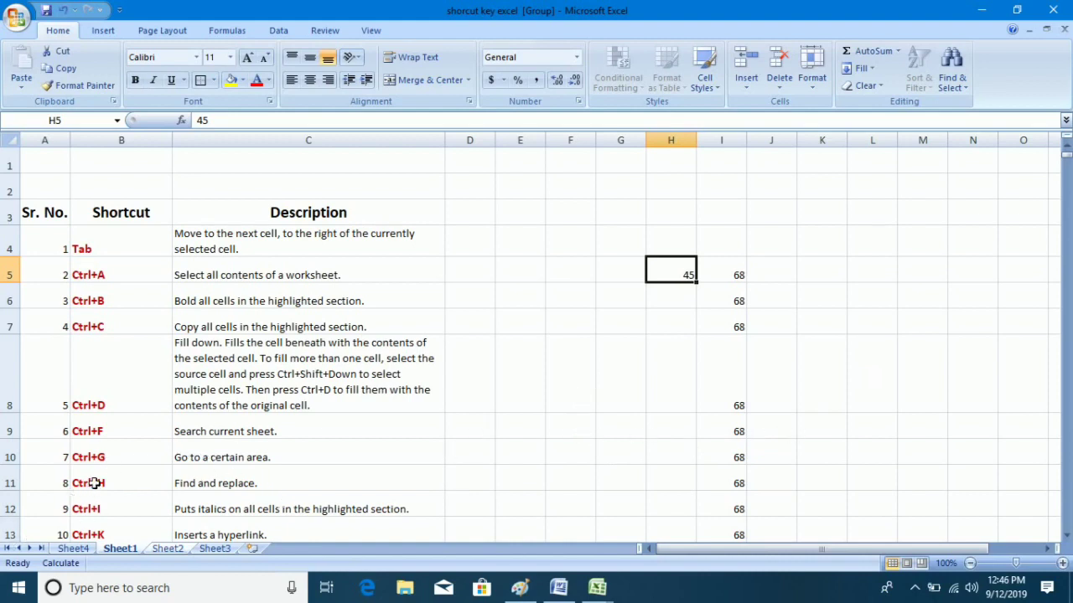
{"action": "left_click", "coordinate": [617, 380]}
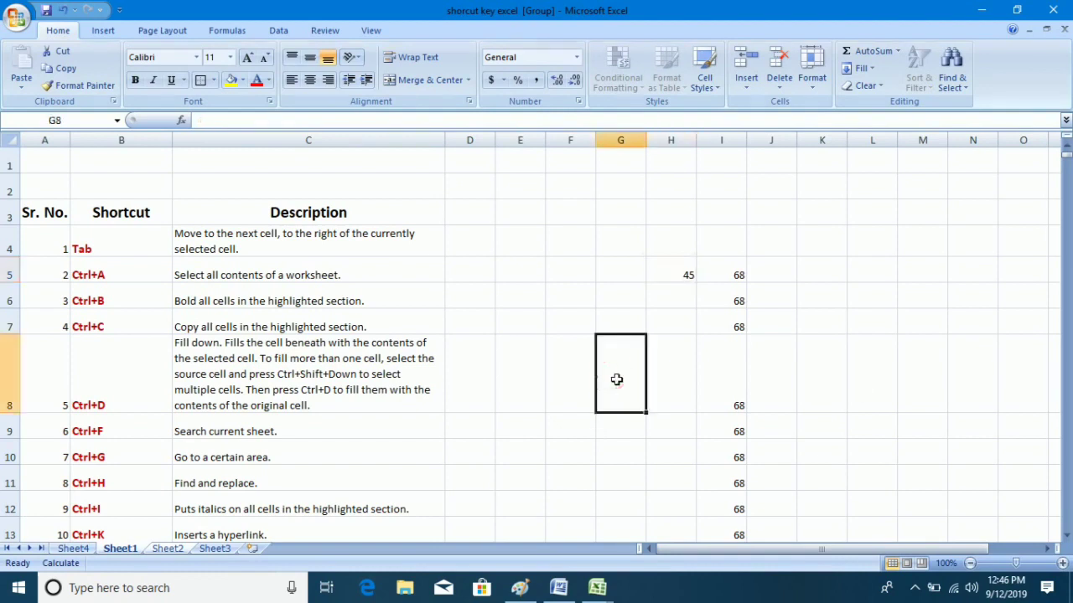
{"action": "left_click", "coordinate": [630, 249]}
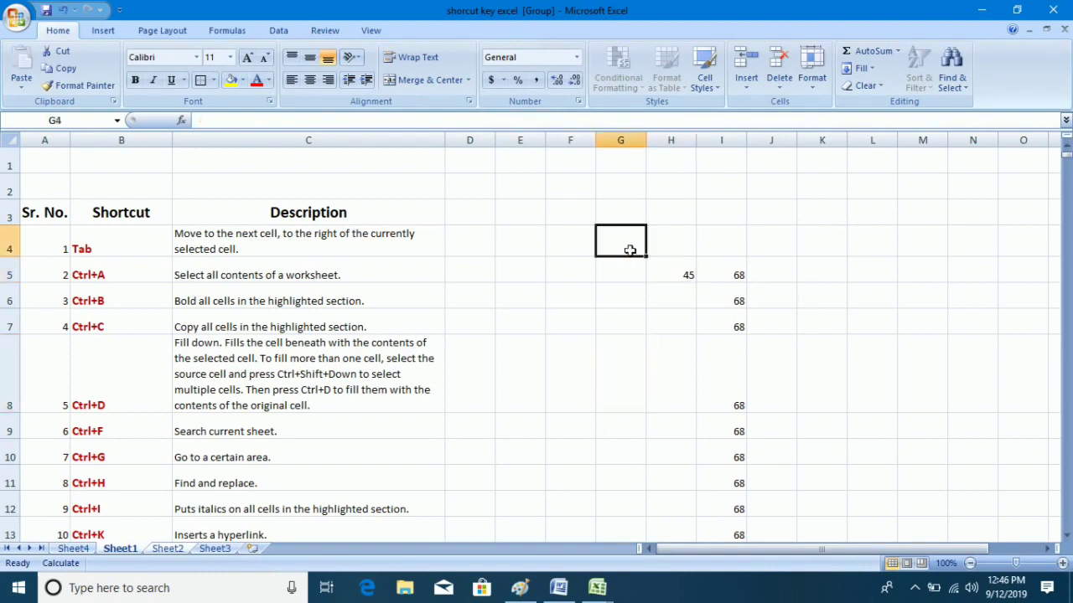
{"action": "key", "text": "ctrl+f"}
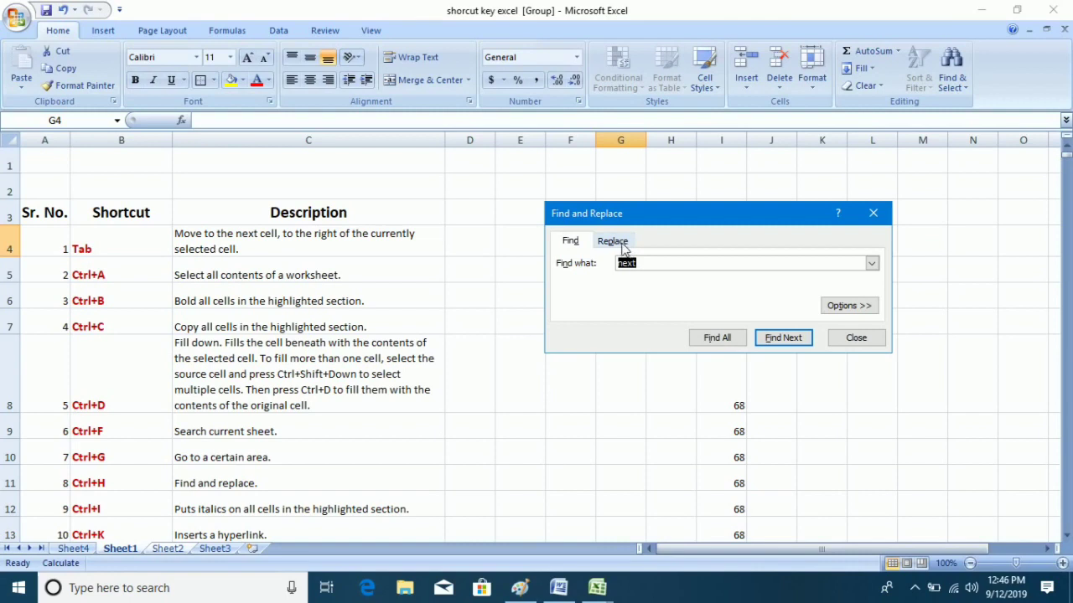
{"action": "left_click", "coordinate": [871, 342]}
{"action": "key", "text": "ctrl+h"}
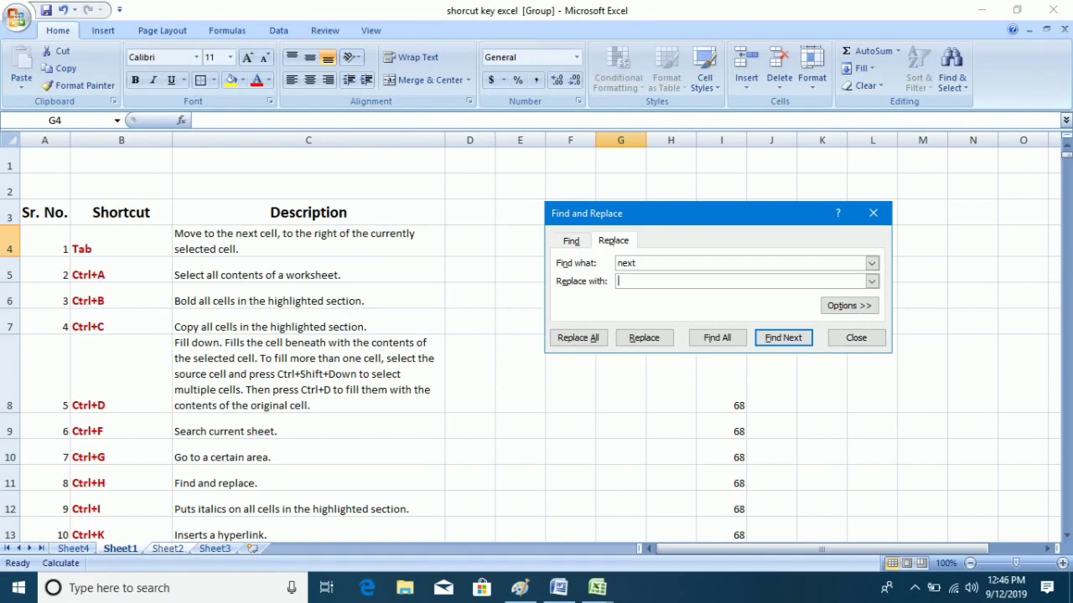
{"action": "left_click_drag", "start_coordinate": [729, 221], "coordinate": [828, 267]}
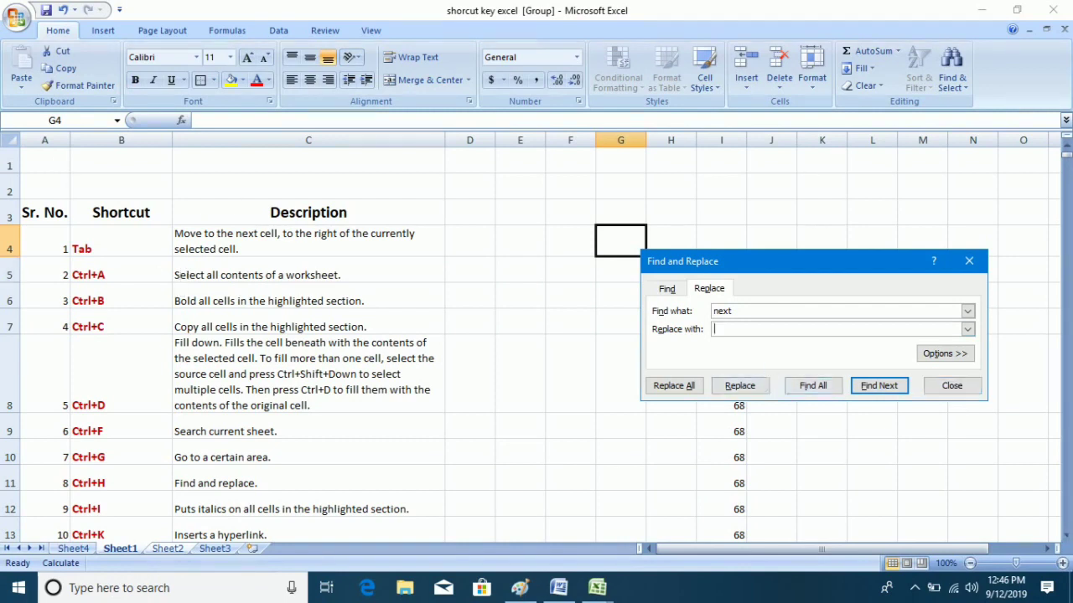
{"action": "left_click", "coordinate": [951, 386]}
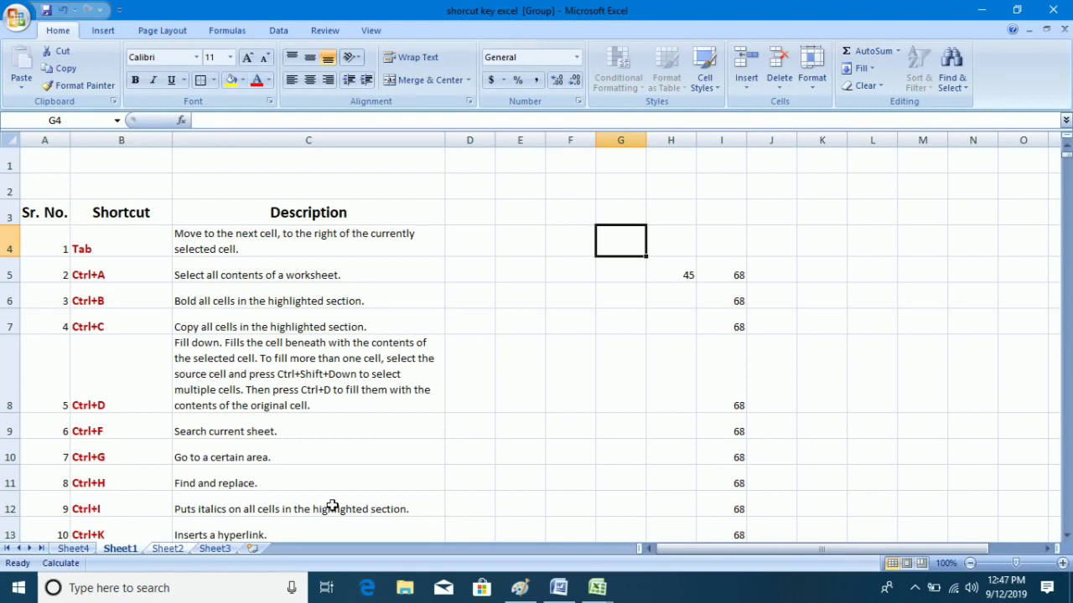
Step: Type 'computer' into cell H4
{"action": "left_click", "coordinate": [689, 237]}
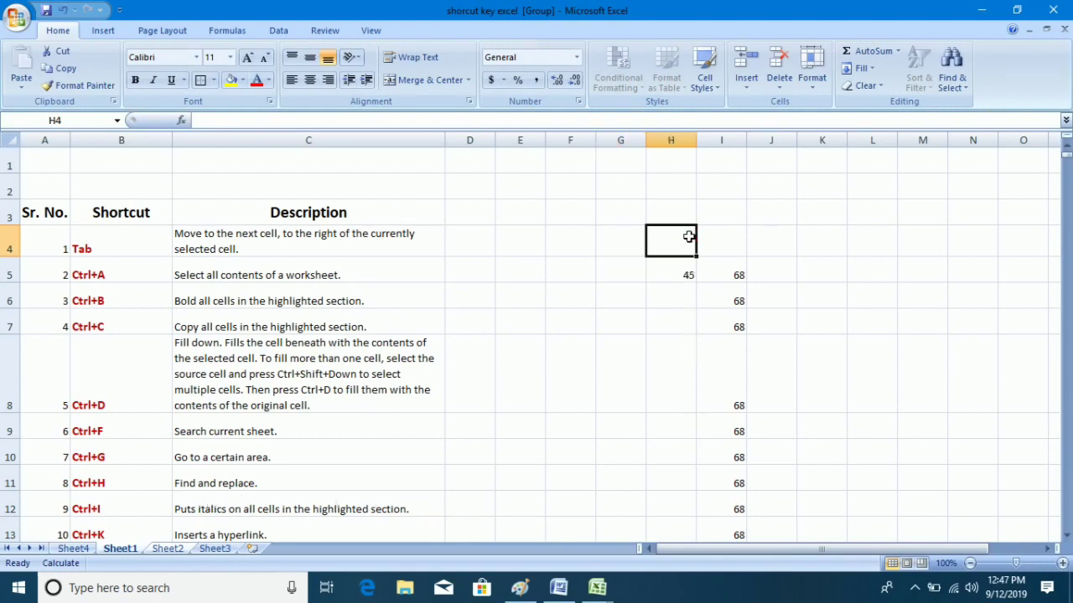
{"action": "type", "text": "computer"}
{"action": "left_click", "coordinate": [872, 360]}
{"action": "left_click", "coordinate": [664, 252]}
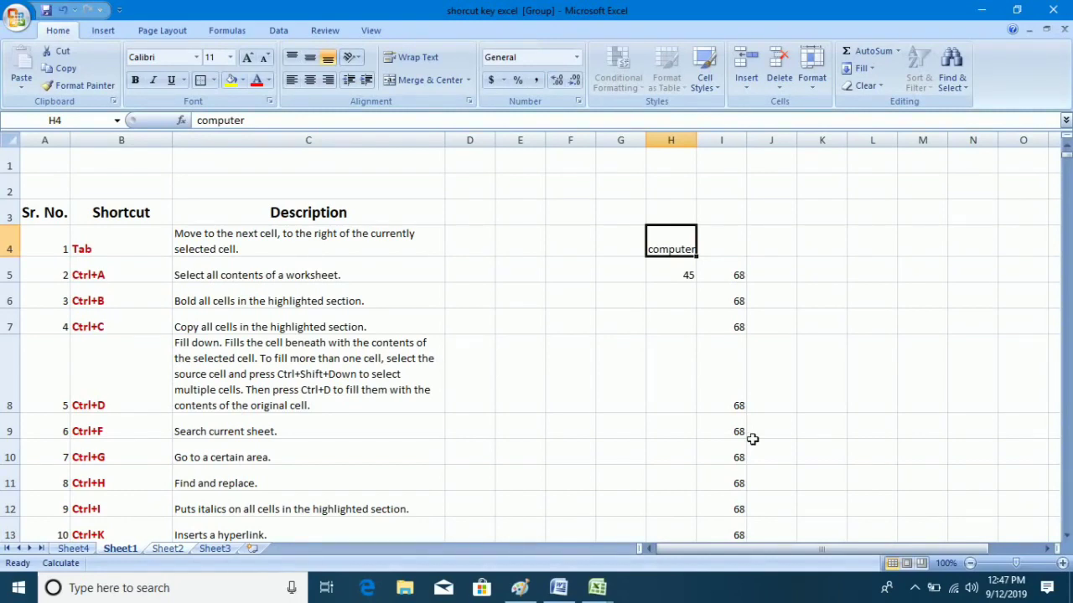
Step: Format H4's 'computer' as bold instead of italic, middle-aligned and underlined
{"action": "key", "text": "ctrl+i"}
{"action": "key", "text": "BackSpace"}
{"action": "key", "text": "ctrl+z"}
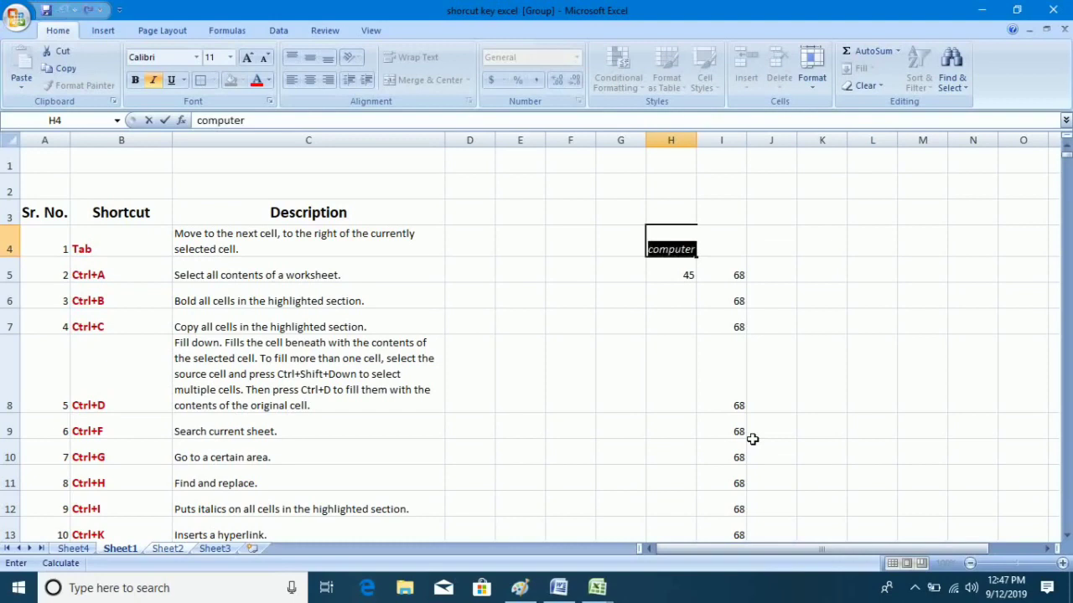
{"action": "key", "text": "ctrl+i"}
{"action": "key", "text": "ctrl+b"}
{"action": "left_click", "coordinate": [786, 397]}
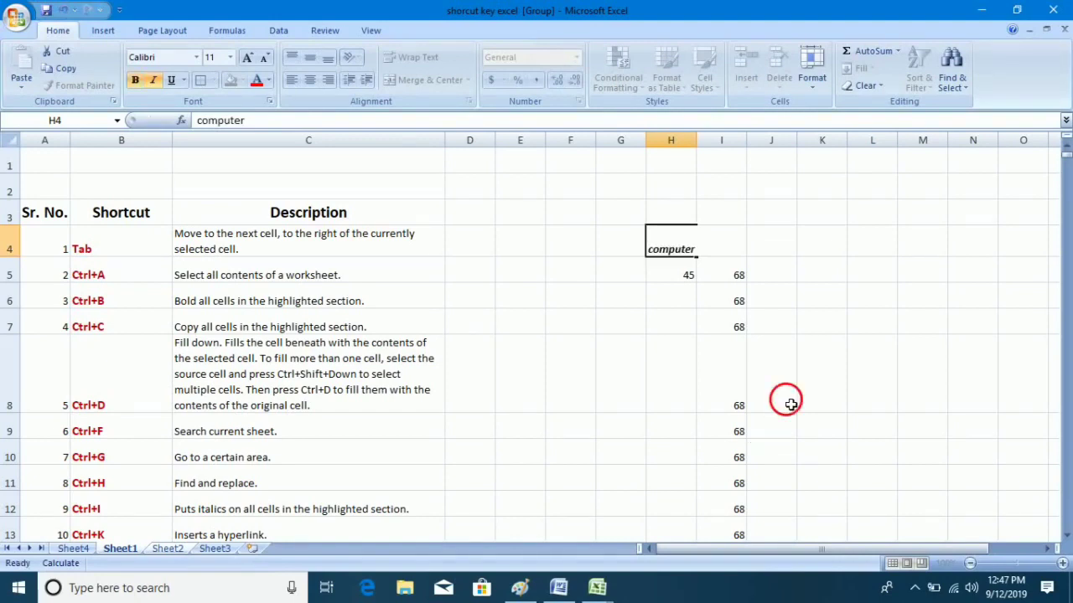
{"action": "key", "text": "ctrl+z"}
{"action": "key", "text": "ctrl+b"}
{"action": "key", "text": "ctrl+b"}
{"action": "key", "text": "ctrl+i"}
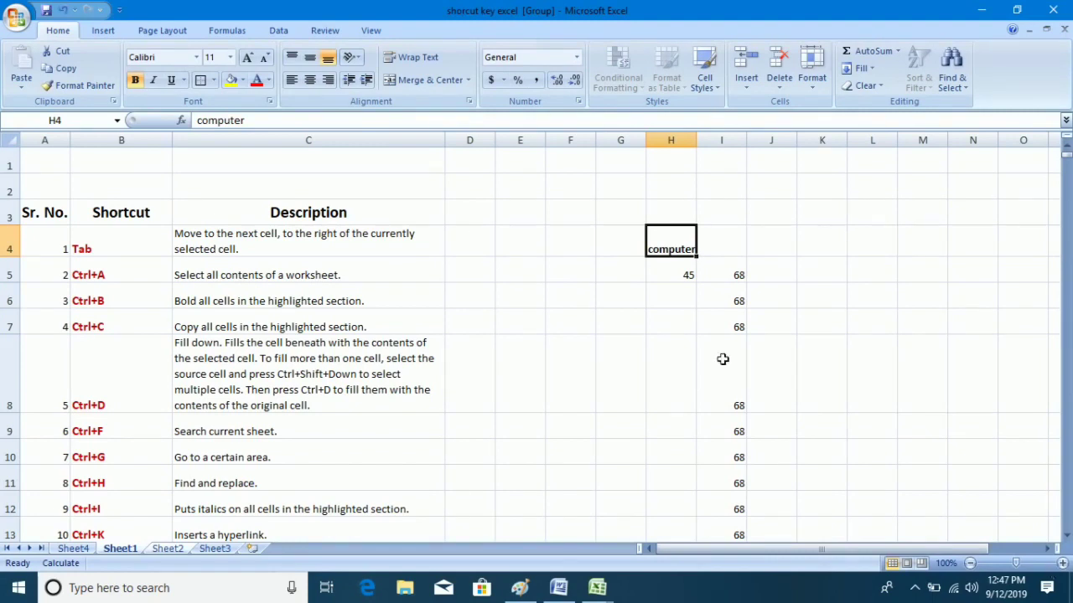
{"action": "left_click", "coordinate": [309, 57]}
{"action": "key", "text": "ctrl+u"}
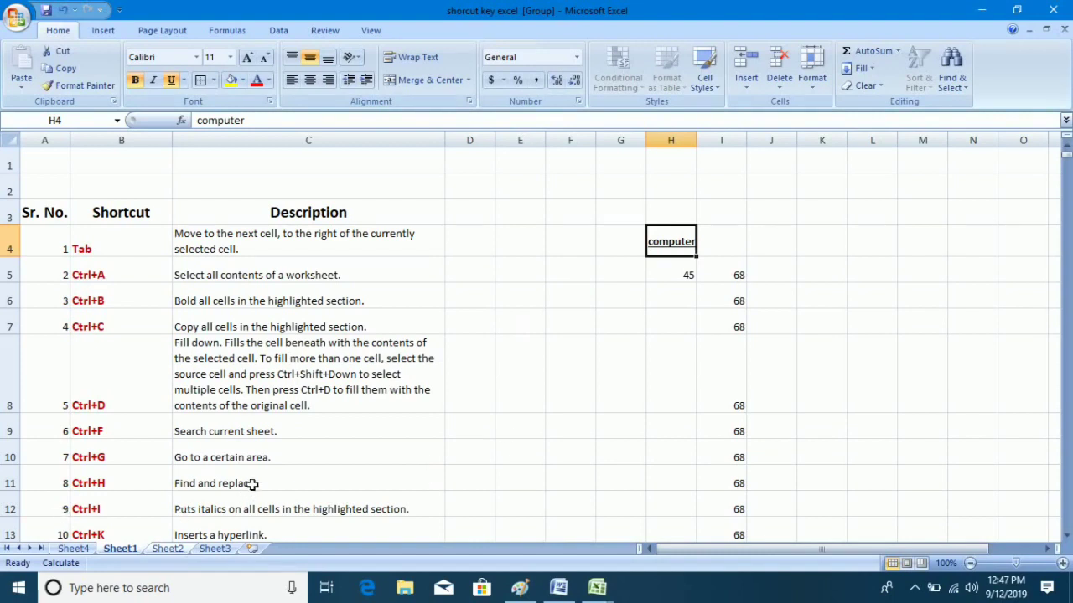
Step: Select cell F11 and scroll down the sheet
{"action": "left_click", "coordinate": [127, 529]}
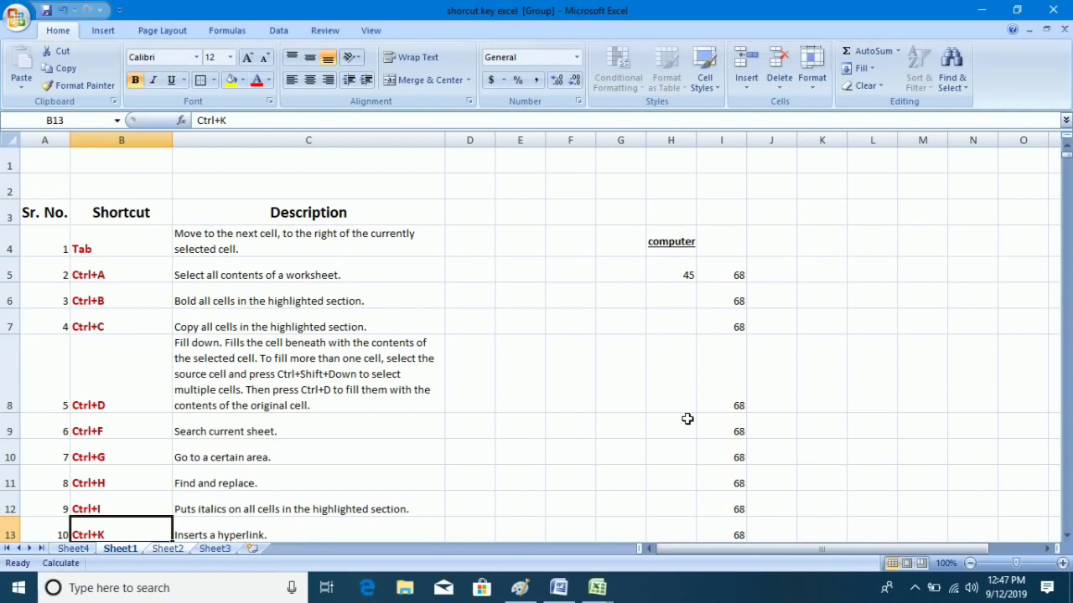
{"action": "left_click", "coordinate": [566, 474]}
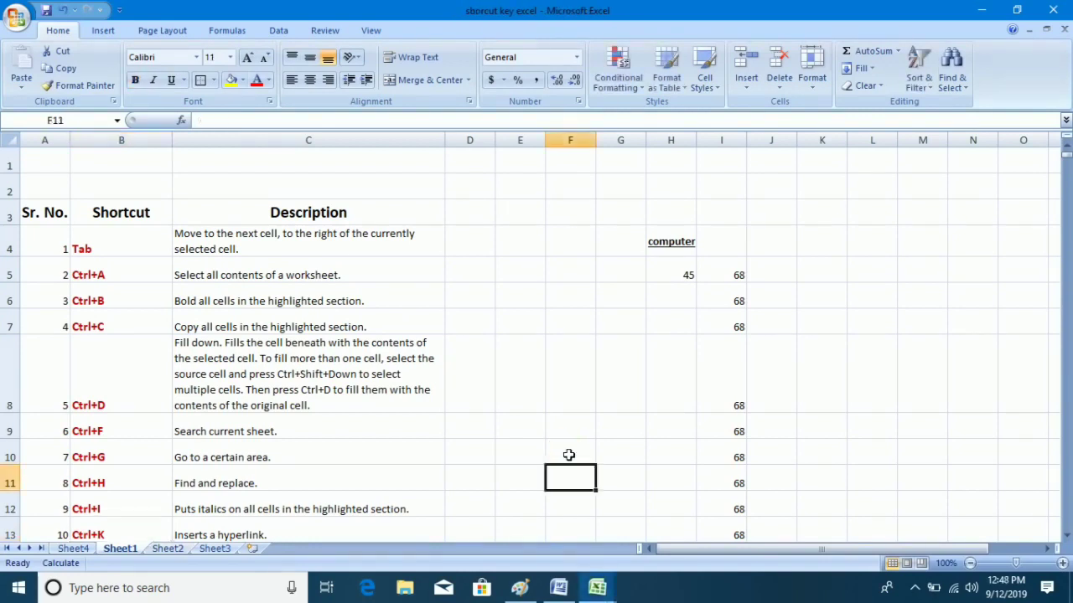
{"action": "left_click", "coordinate": [1066, 538]}
{"action": "left_click", "coordinate": [1066, 538]}
{"action": "left_click", "coordinate": [1066, 538]}
{"action": "left_click", "coordinate": [1066, 538]}
{"action": "left_click", "coordinate": [1066, 538]}
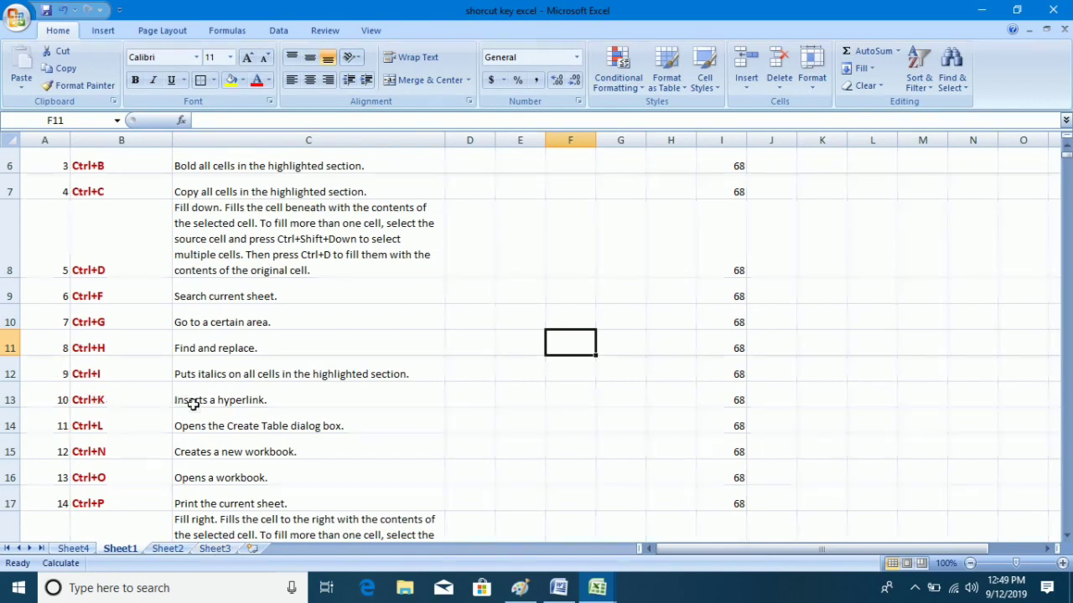
Step: Enter 'computer' in Sheet3's cell J16 and show the Insert ribbon
{"action": "left_click", "coordinate": [219, 551]}
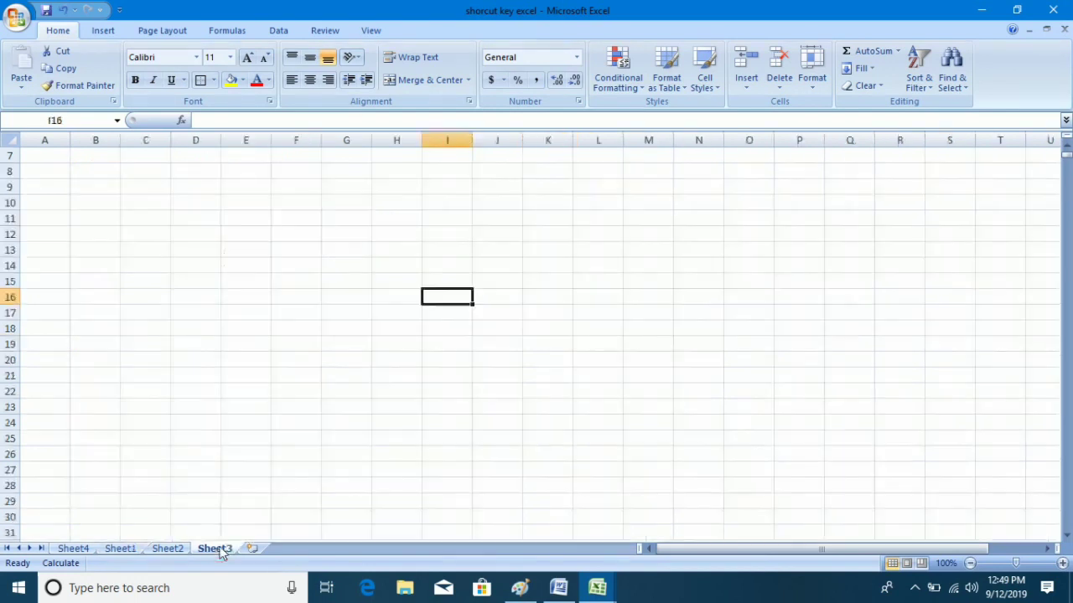
{"action": "left_click", "coordinate": [496, 305]}
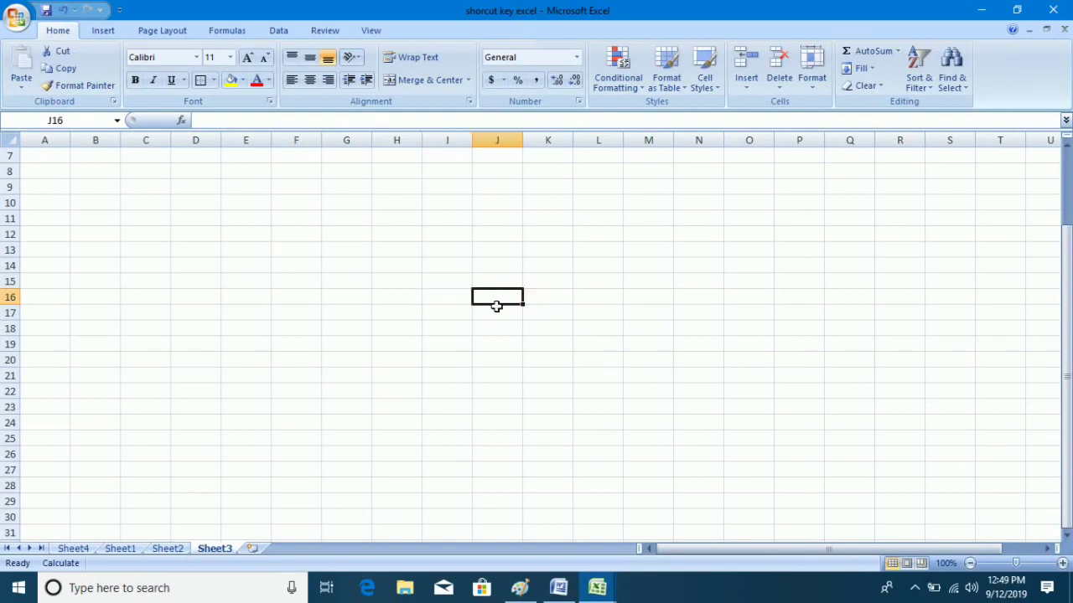
{"action": "type", "text": "computer"}
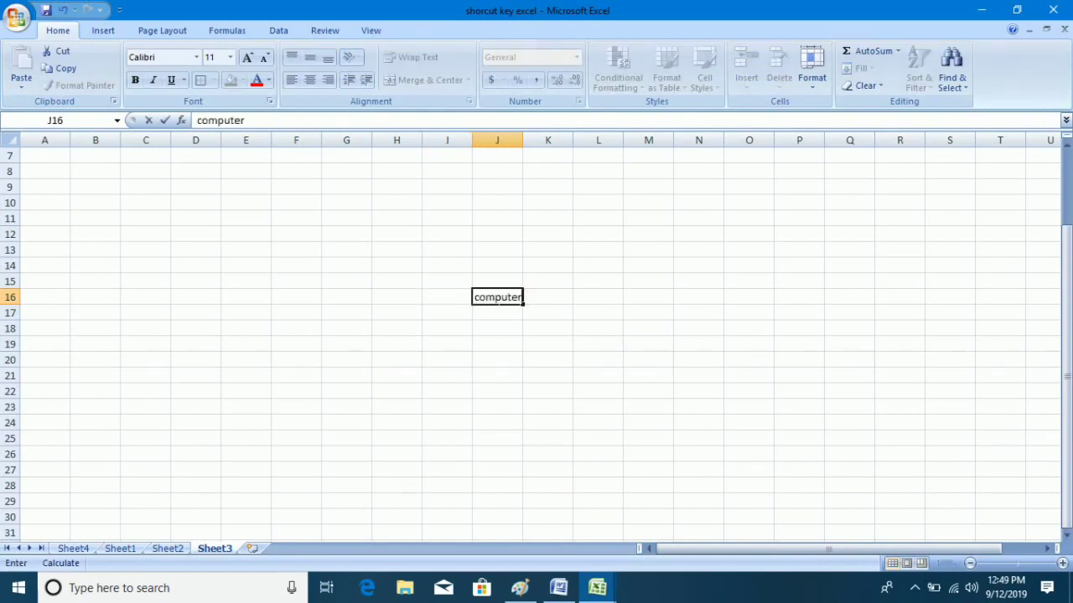
{"action": "left_click", "coordinate": [550, 374]}
{"action": "left_click", "coordinate": [513, 298]}
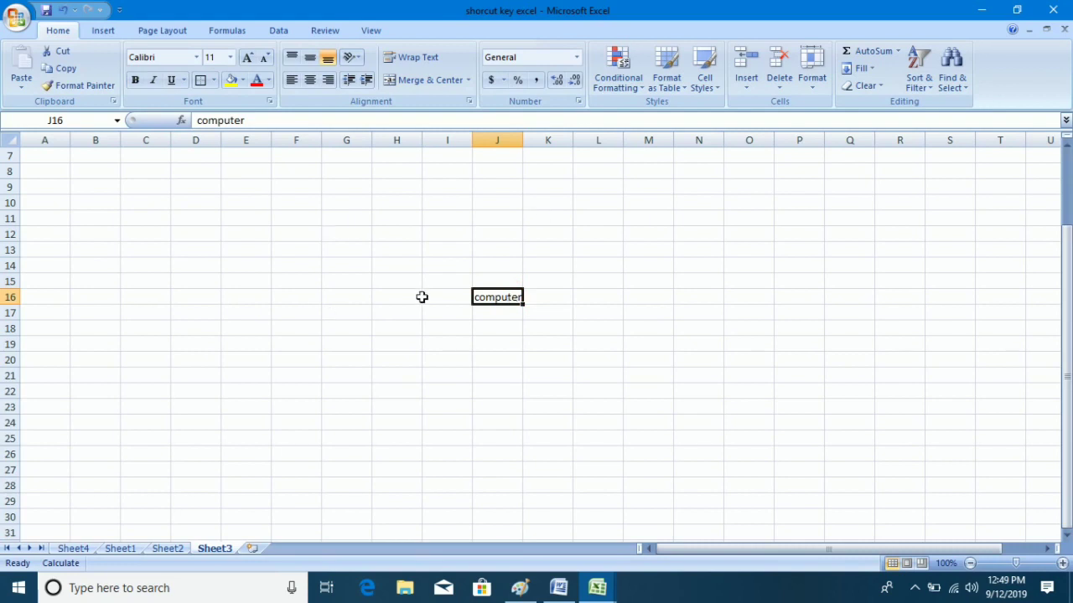
{"action": "left_click", "coordinate": [103, 30]}
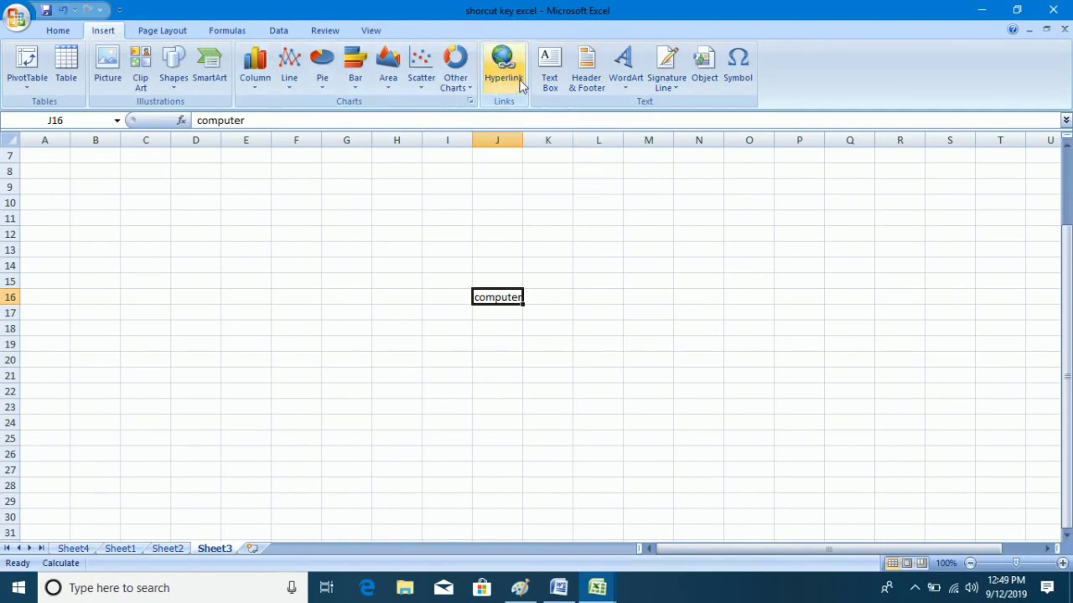
{"action": "left_click", "coordinate": [608, 454]}
{"action": "left_click", "coordinate": [494, 302]}
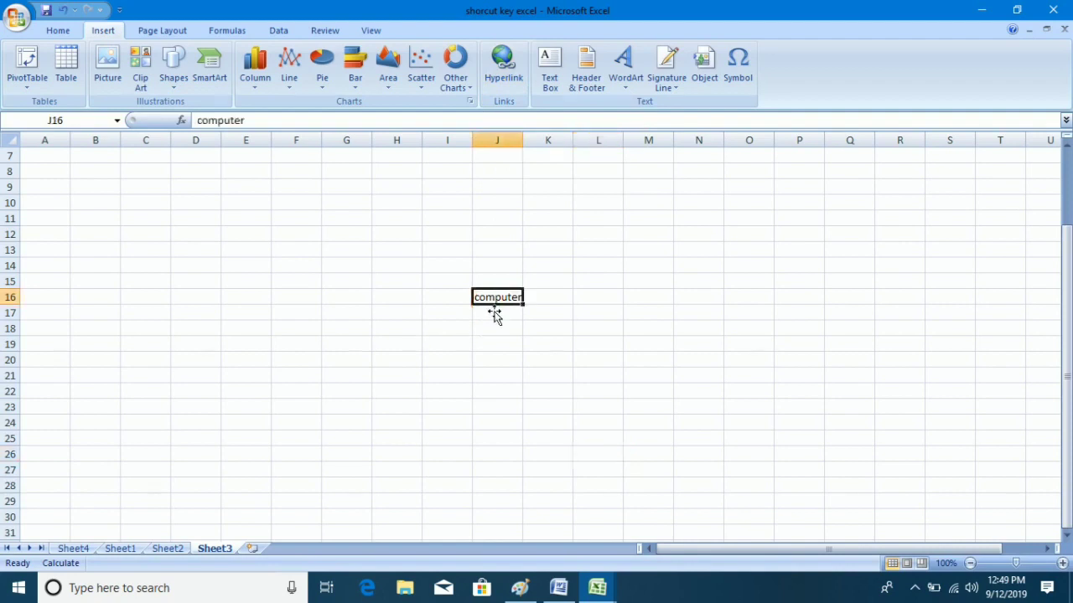
Step: Hyperlink J16's 'computer' to the ABC.rtf document with Ctrl+K
{"action": "key", "text": "ctrl+k"}
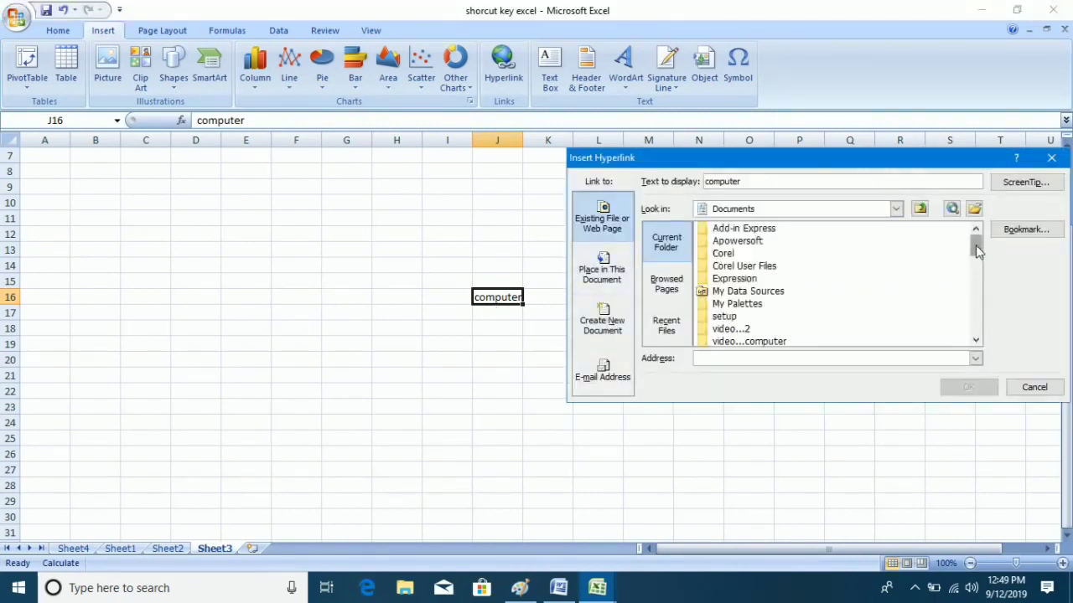
{"action": "left_click_drag", "start_coordinate": [977, 244], "coordinate": [979, 264]}
{"action": "mouse_move", "coordinate": [977, 259]}
{"action": "left_mouse_down"}
{"action": "mouse_move", "coordinate": [982, 336]}
{"action": "mouse_move", "coordinate": [977, 272]}
{"action": "left_mouse_up"}
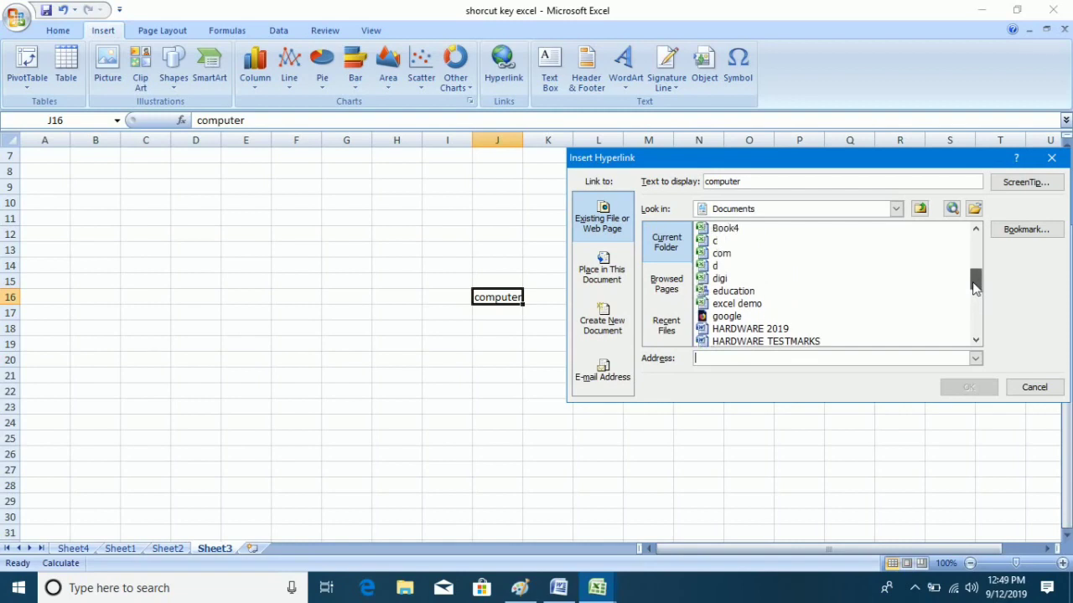
{"action": "left_click", "coordinate": [717, 230]}
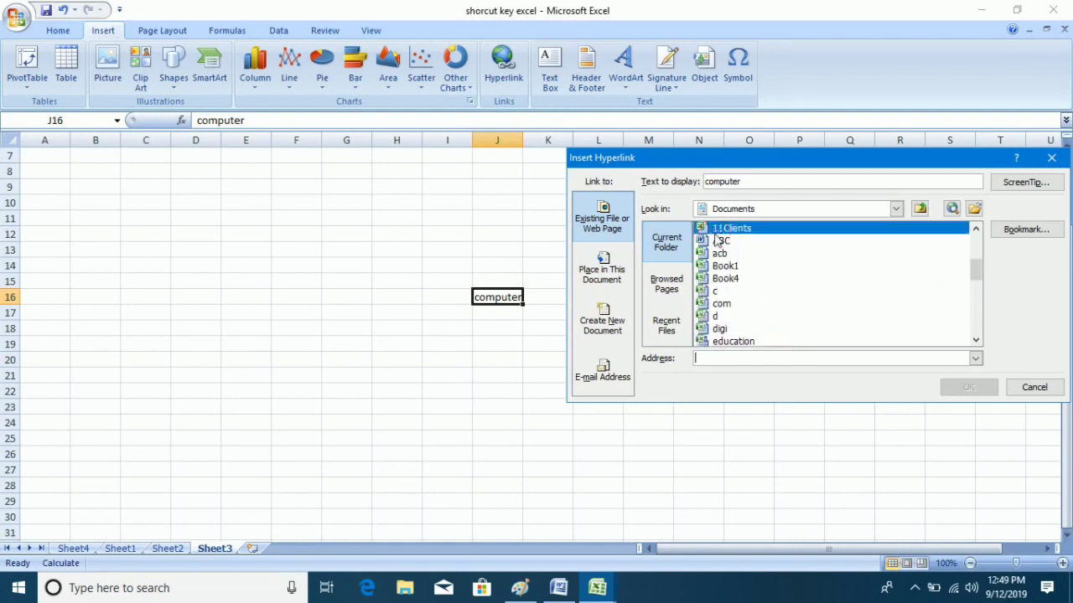
{"action": "left_click", "coordinate": [719, 241]}
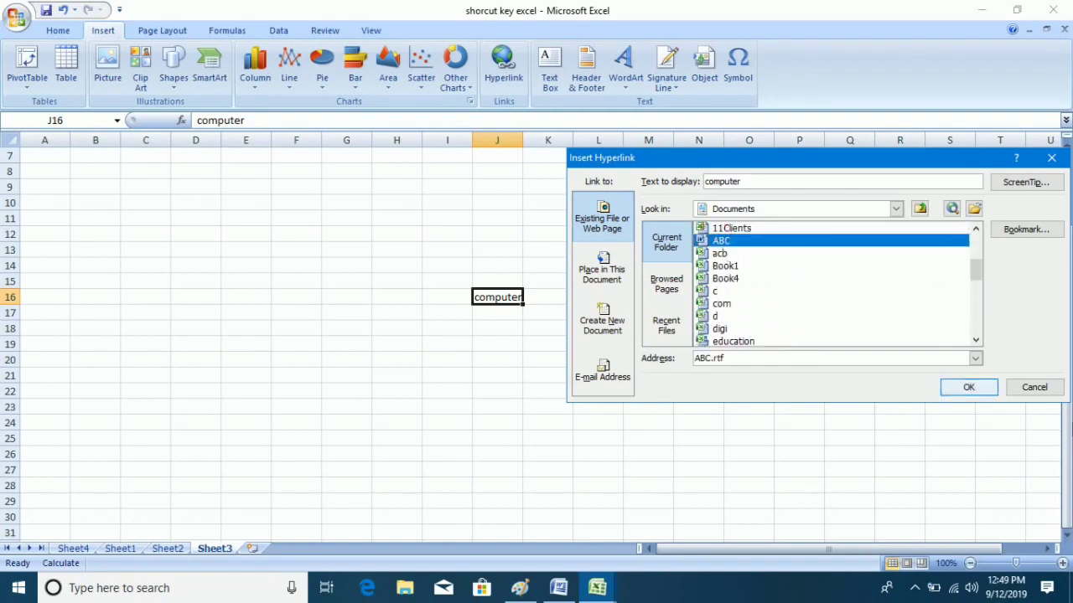
{"action": "left_click", "coordinate": [968, 387]}
{"action": "left_click", "coordinate": [647, 438]}
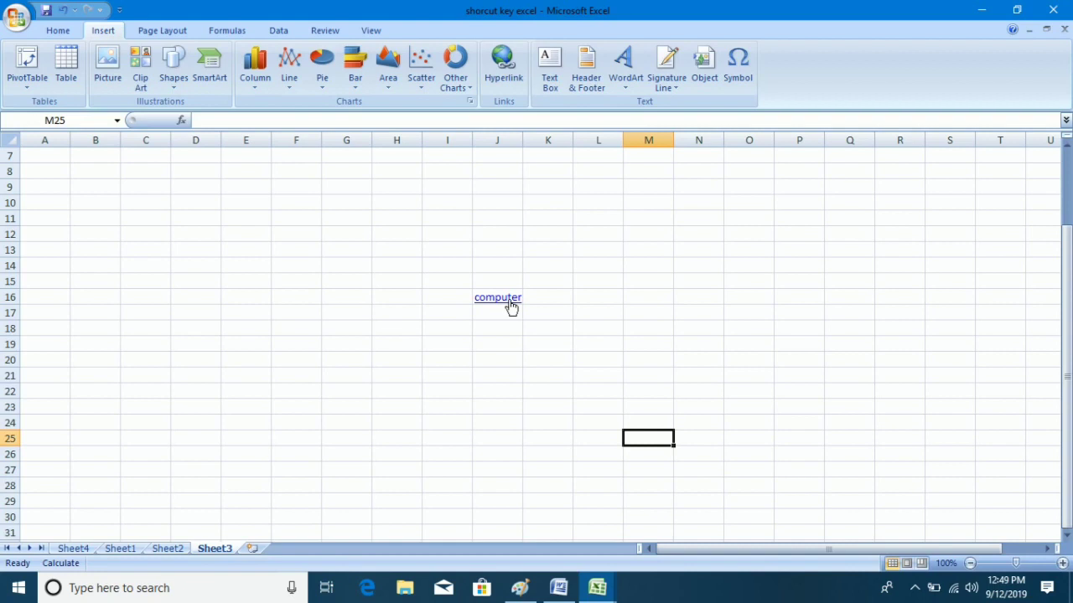
Step: Follow the link to open ABC in Word, then return to Sheet1 in Excel
{"action": "mouse_move", "coordinate": [512, 307]}
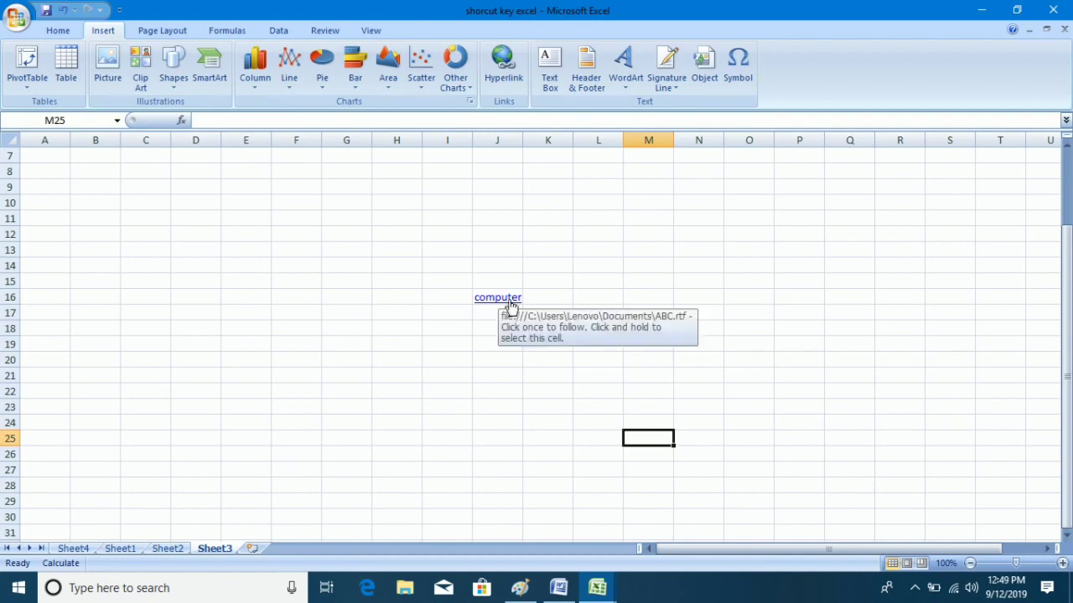
{"action": "left_click", "coordinate": [511, 307]}
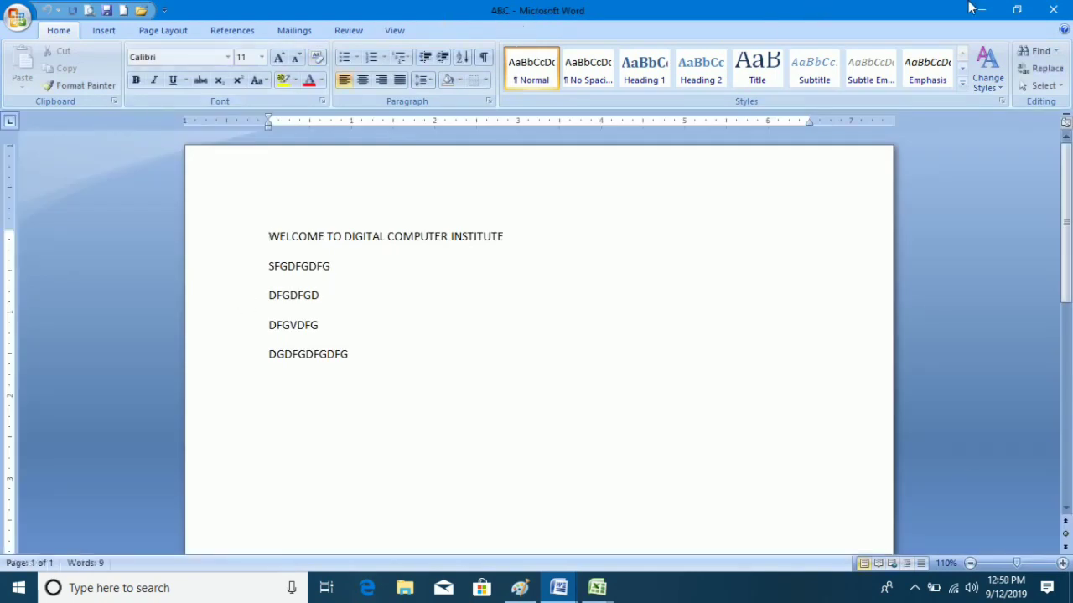
{"action": "key", "text": "alt+Tab"}
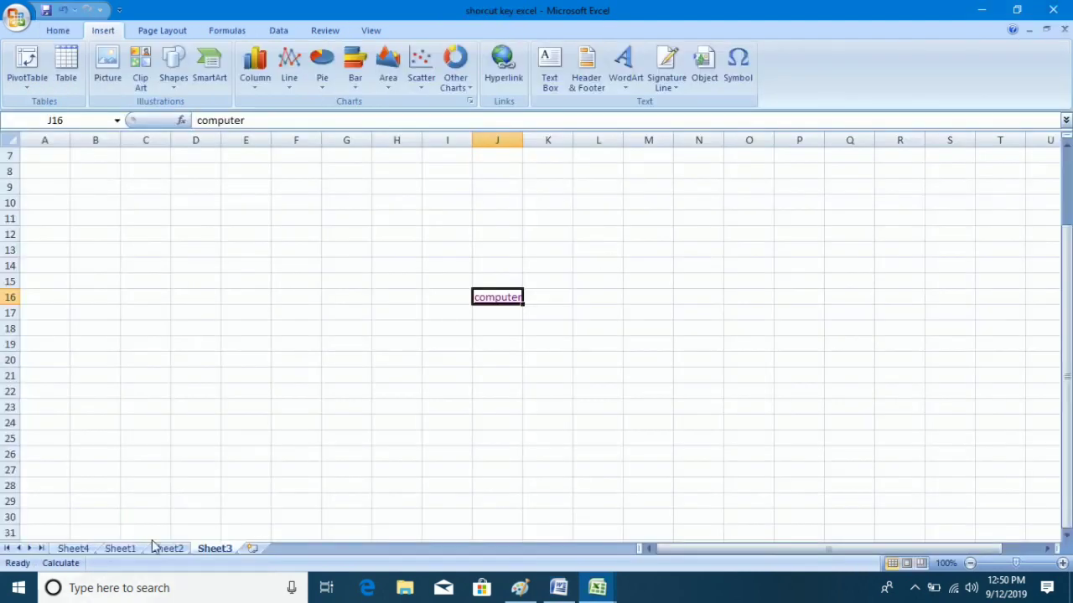
{"action": "left_click", "coordinate": [124, 550]}
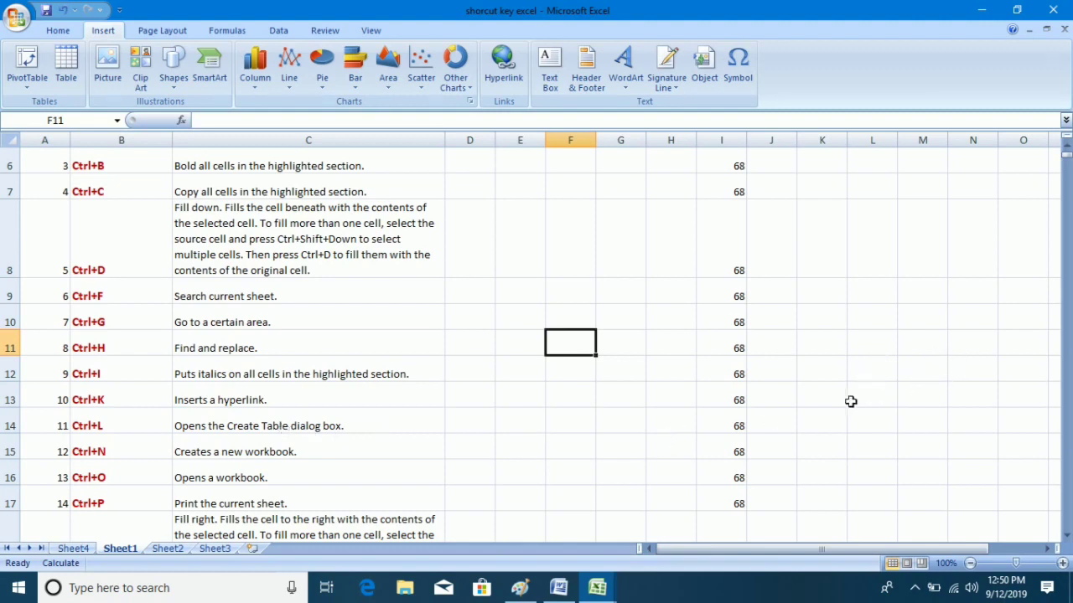
Step: After a cancelled Ctrl+L attempt from L12, turn J9:N14 into a table with Ctrl+L
{"action": "left_click", "coordinate": [891, 372]}
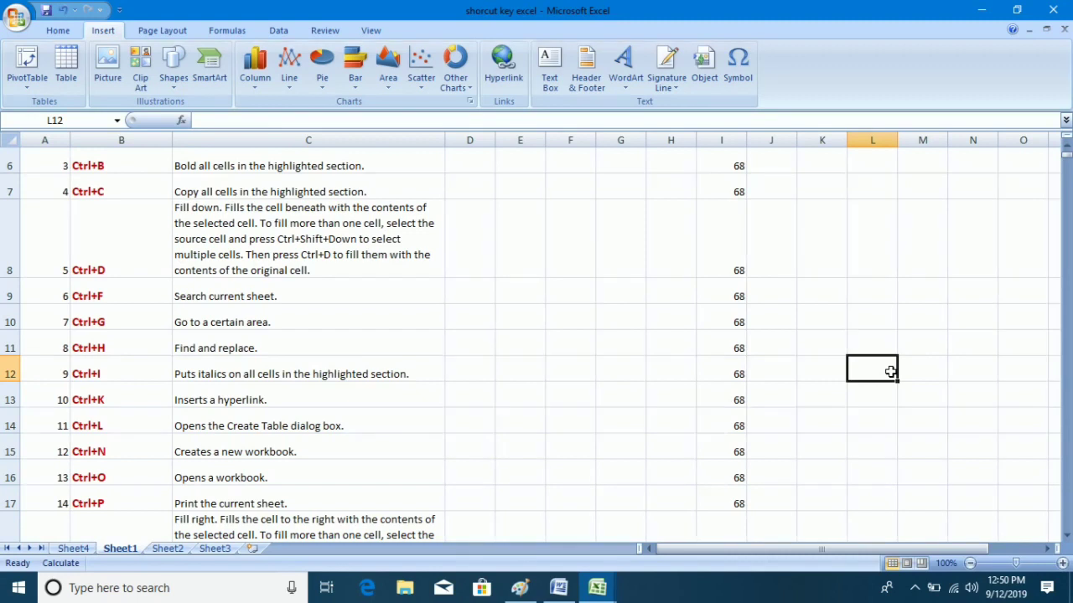
{"action": "key", "text": "ctrl+l"}
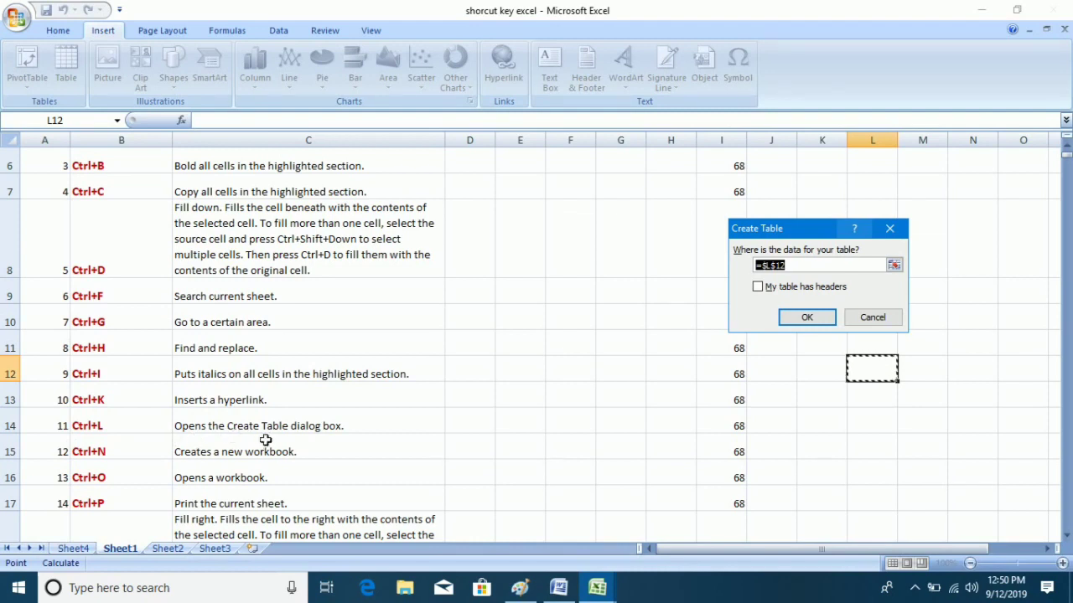
{"action": "left_click", "coordinate": [876, 316]}
{"action": "left_click_drag", "start_coordinate": [783, 287], "coordinate": [979, 420]}
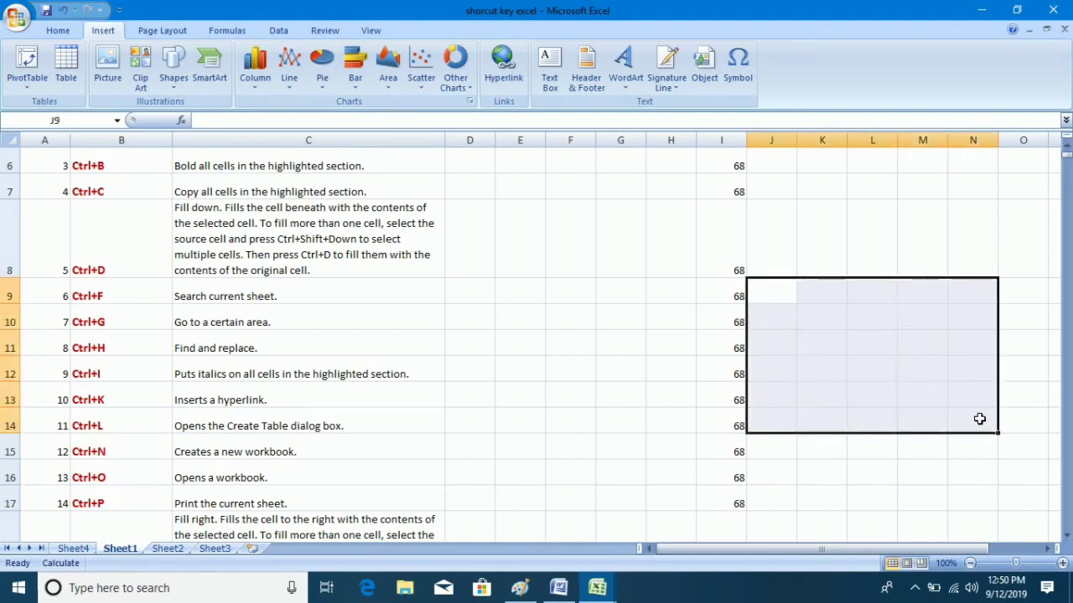
{"action": "key", "text": "ctrl+l"}
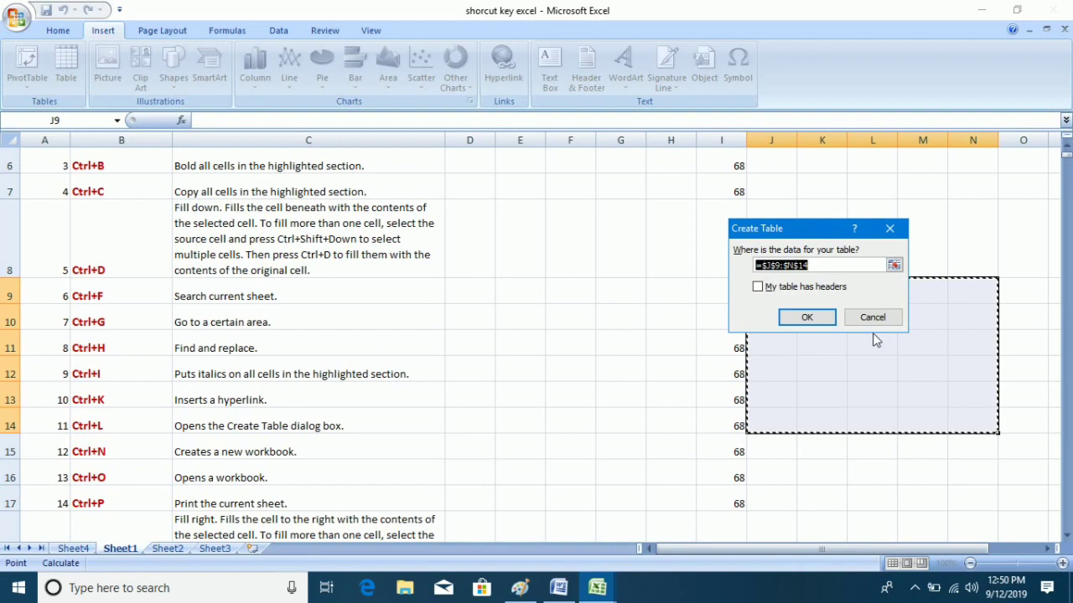
{"action": "left_click", "coordinate": [810, 318]}
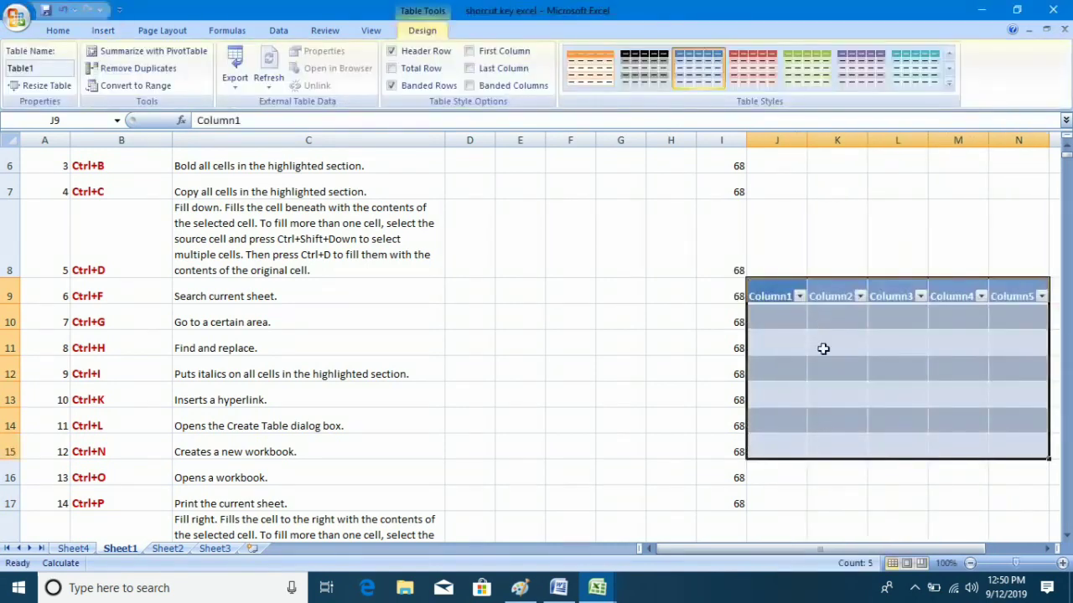
Step: Open and close the Column1 filter options, then select empty cell G11
{"action": "left_click", "coordinate": [881, 507]}
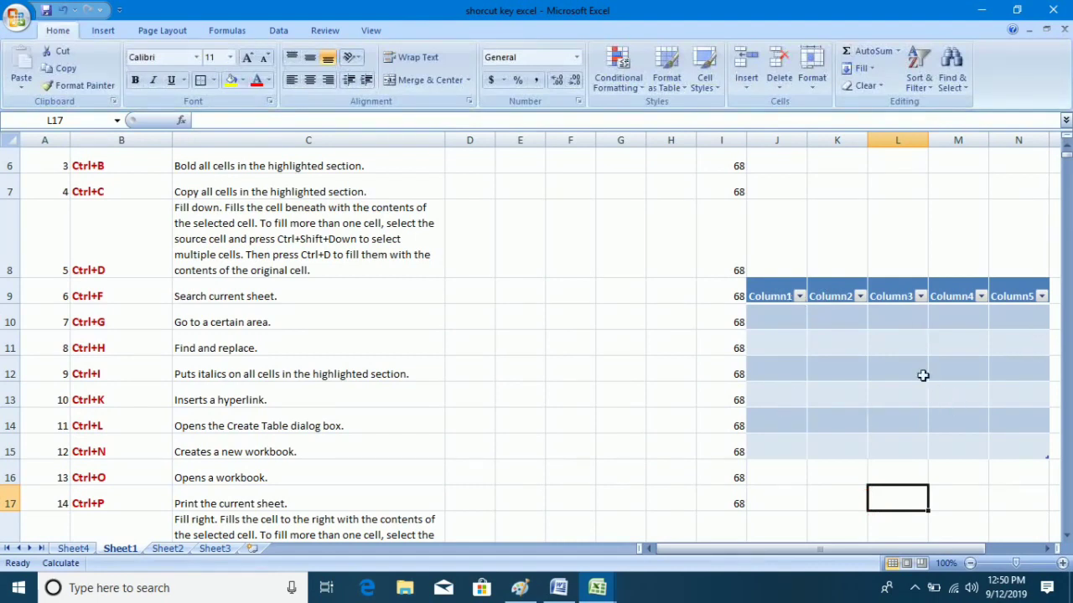
{"action": "left_click", "coordinate": [799, 296]}
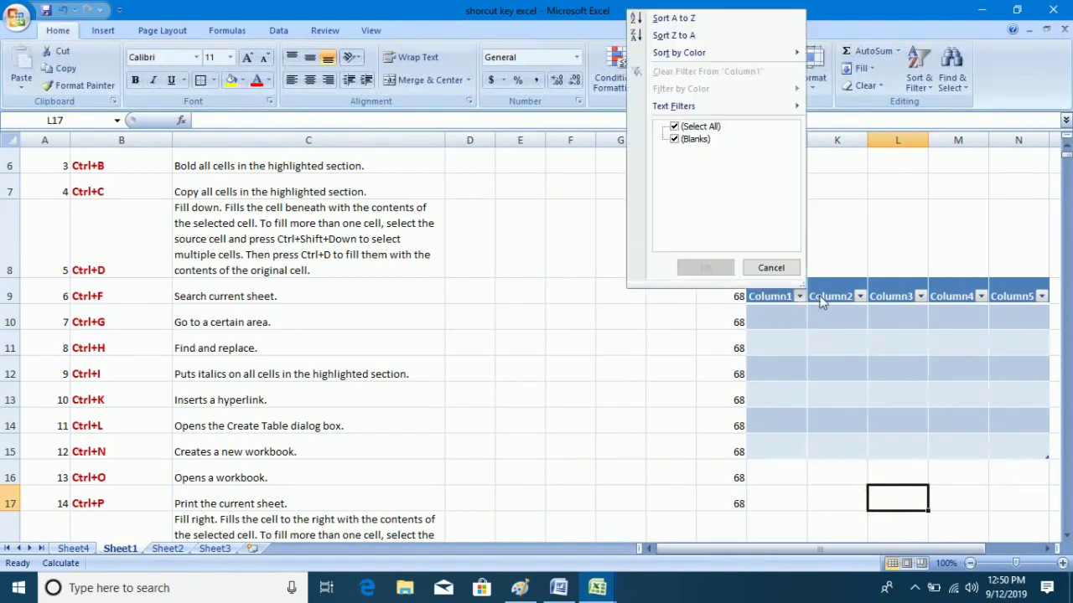
{"action": "left_click", "coordinate": [783, 329]}
{"action": "left_click", "coordinate": [780, 323]}
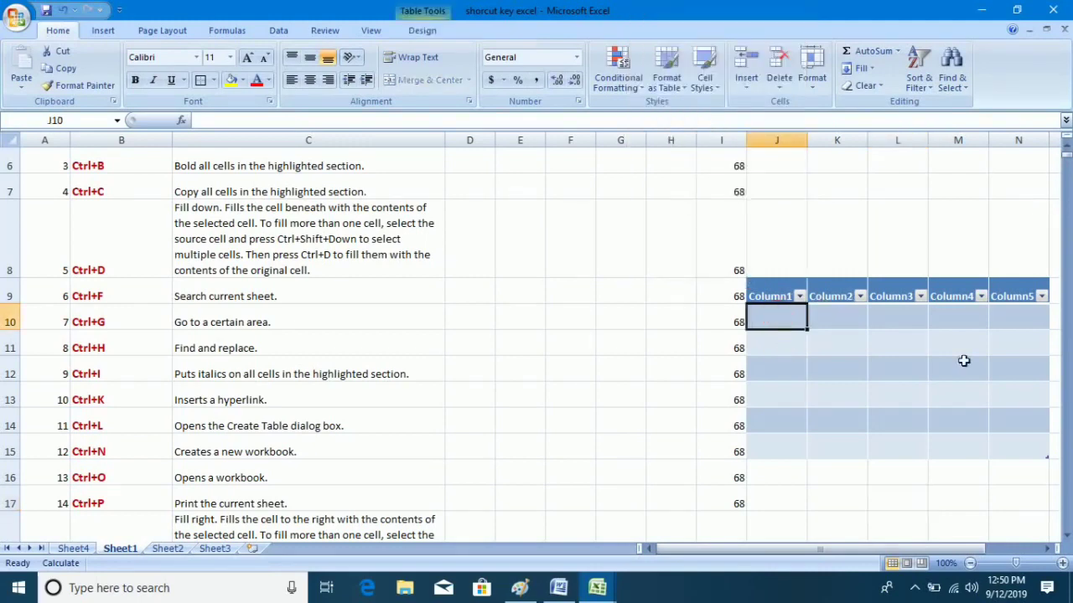
{"action": "left_click", "coordinate": [895, 211]}
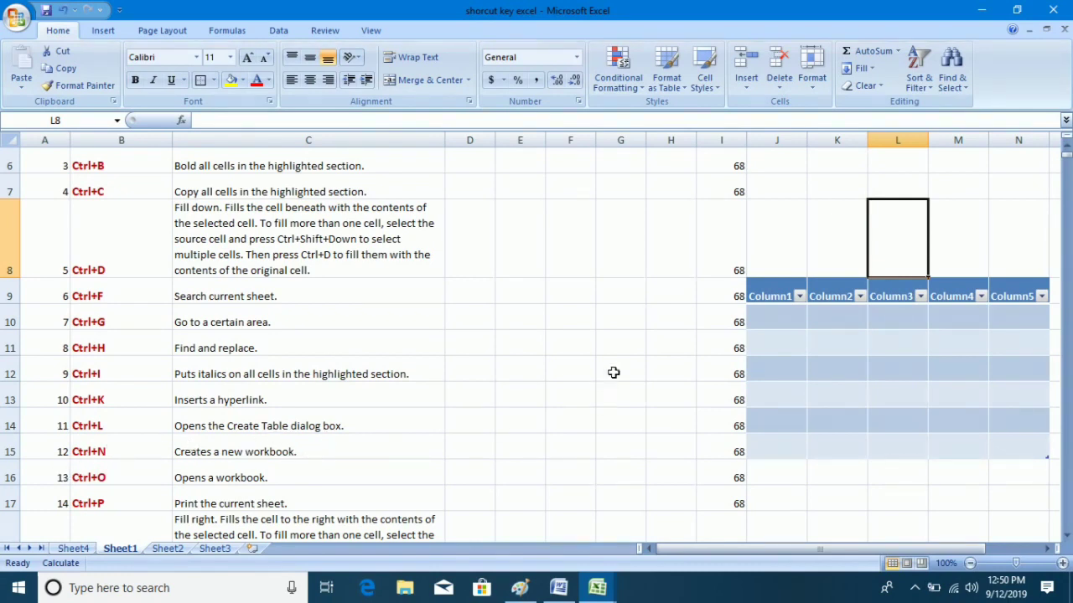
{"action": "left_click", "coordinate": [639, 345]}
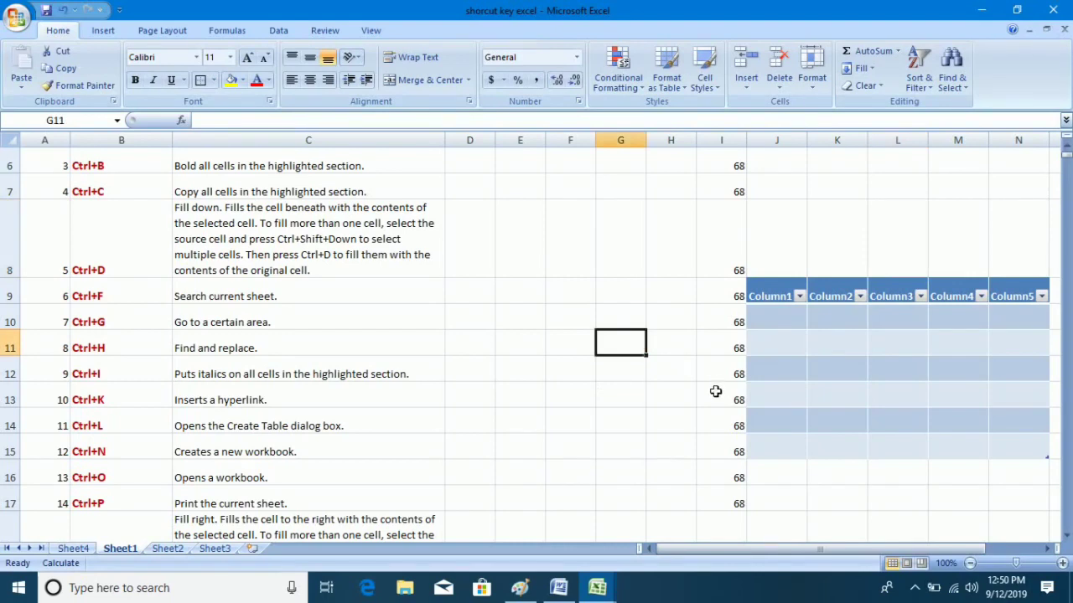
Step: Create a new blank workbook with Ctrl+N, then switch back to the shortcut workbook
{"action": "key", "text": "ctrl+n"}
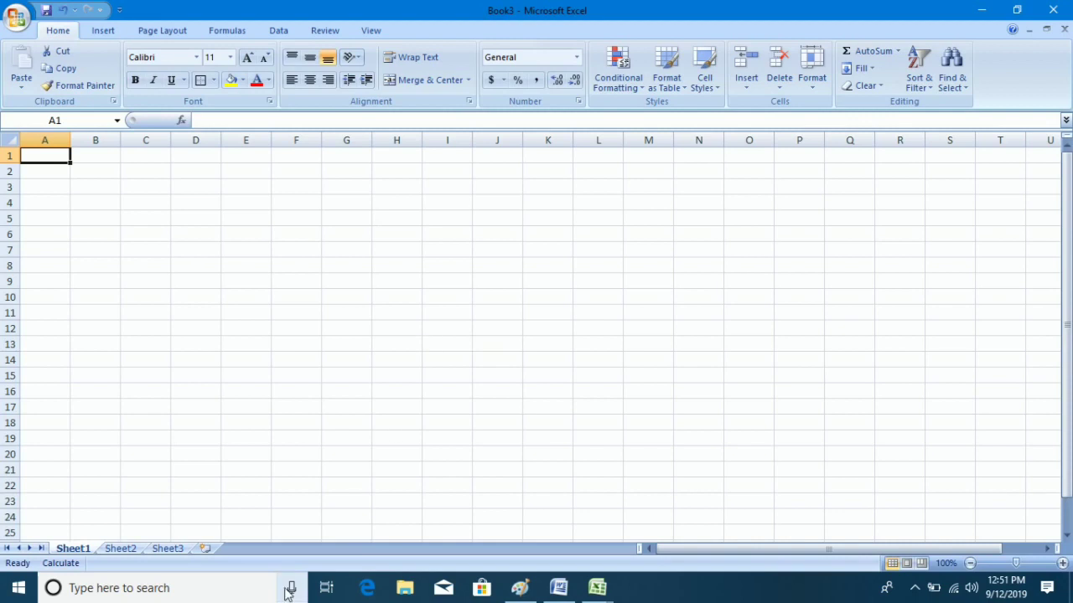
{"action": "key", "text": "alt+Tab"}
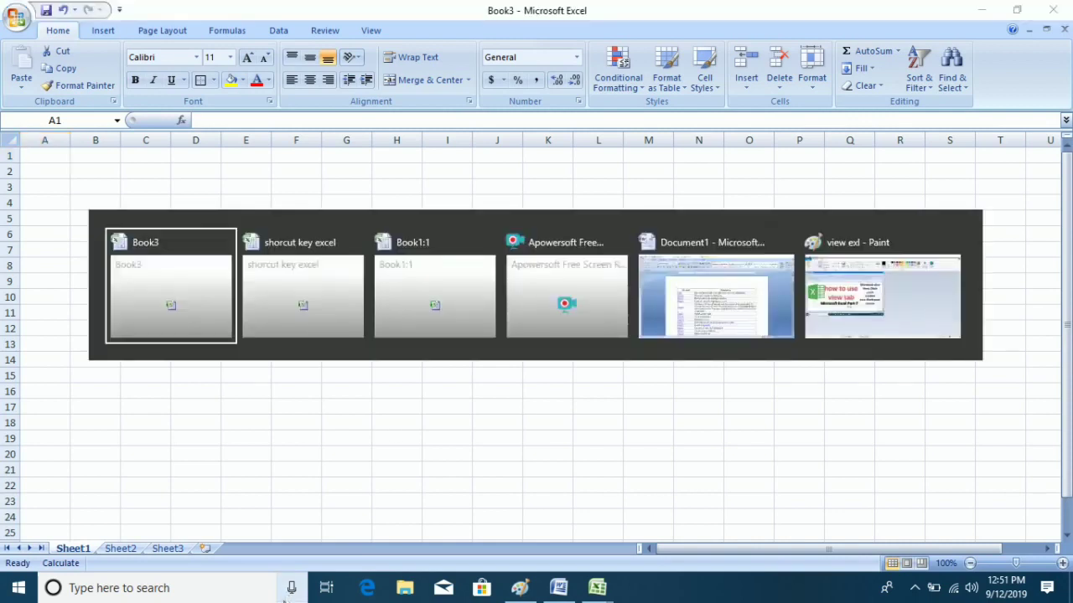
{"action": "key", "text": "alt+Tab"}
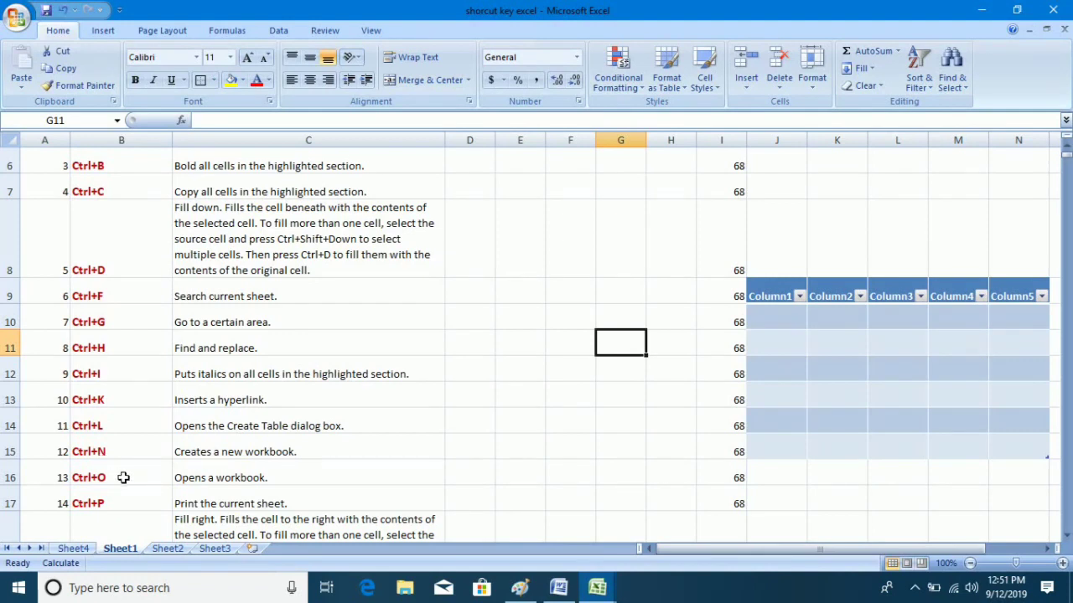
Step: Go through the Ctrl+O and Ctrl+P rows, ending on empty cell F16
{"action": "left_click", "coordinate": [282, 483]}
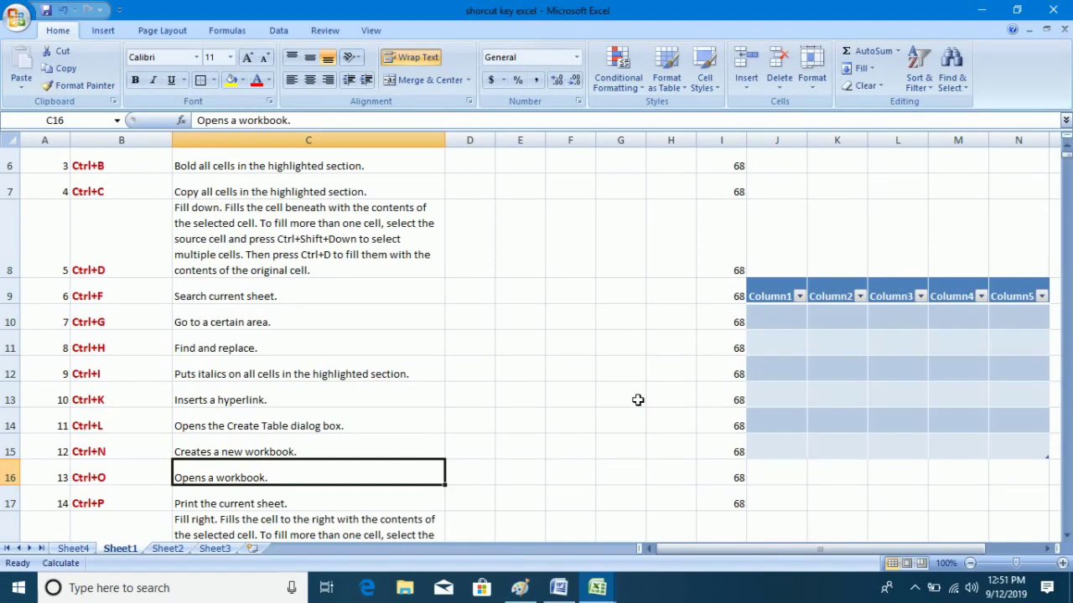
{"action": "left_click", "coordinate": [1067, 536]}
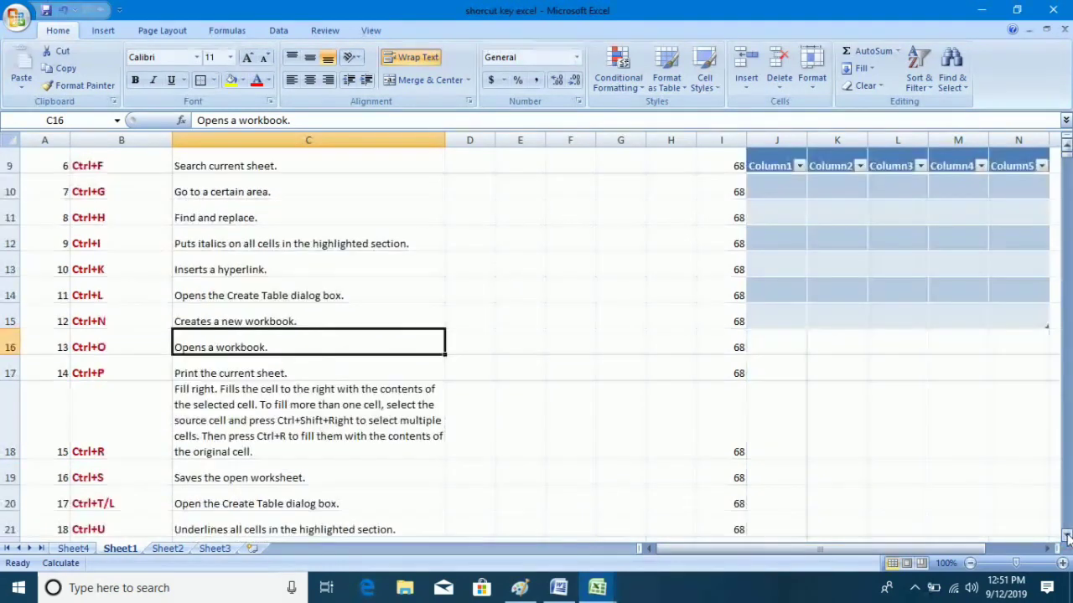
{"action": "left_click", "coordinate": [1067, 536]}
{"action": "left_click", "coordinate": [1067, 536]}
{"action": "left_click", "coordinate": [1067, 536]}
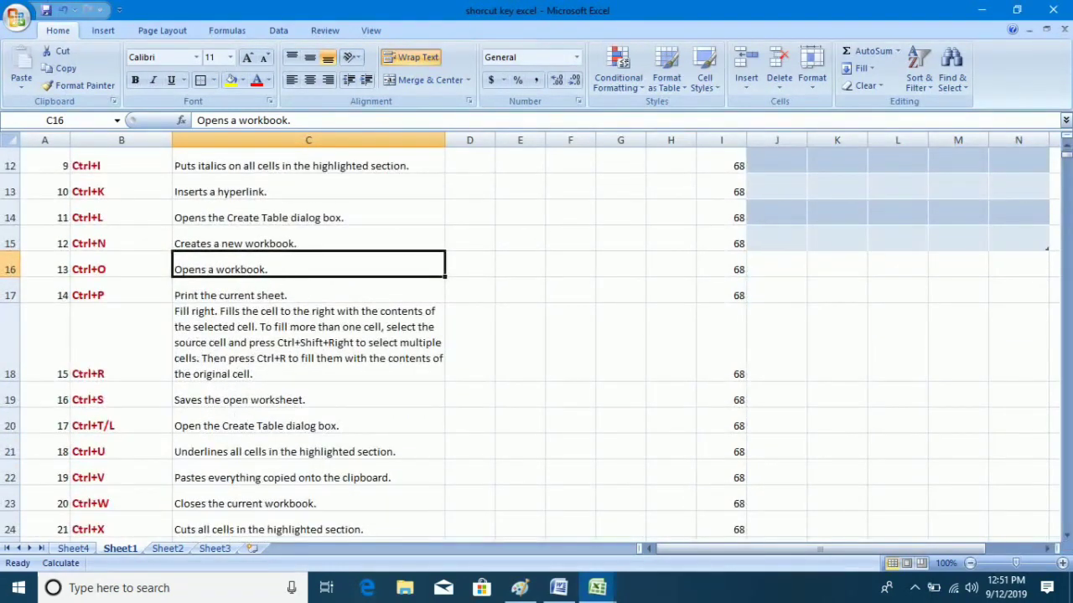
{"action": "left_click", "coordinate": [607, 264]}
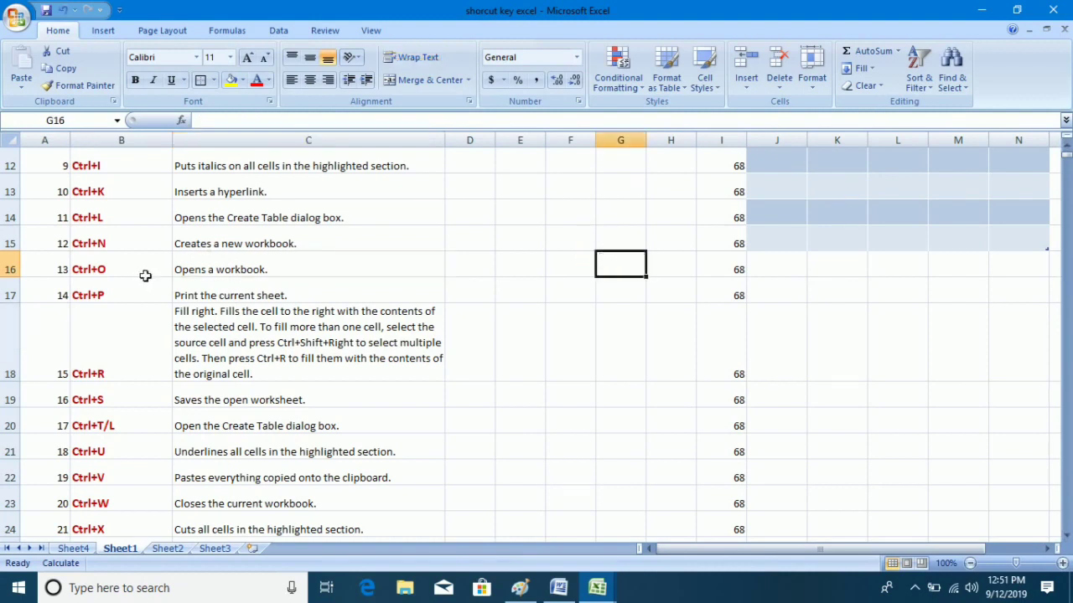
{"action": "left_click", "coordinate": [95, 297]}
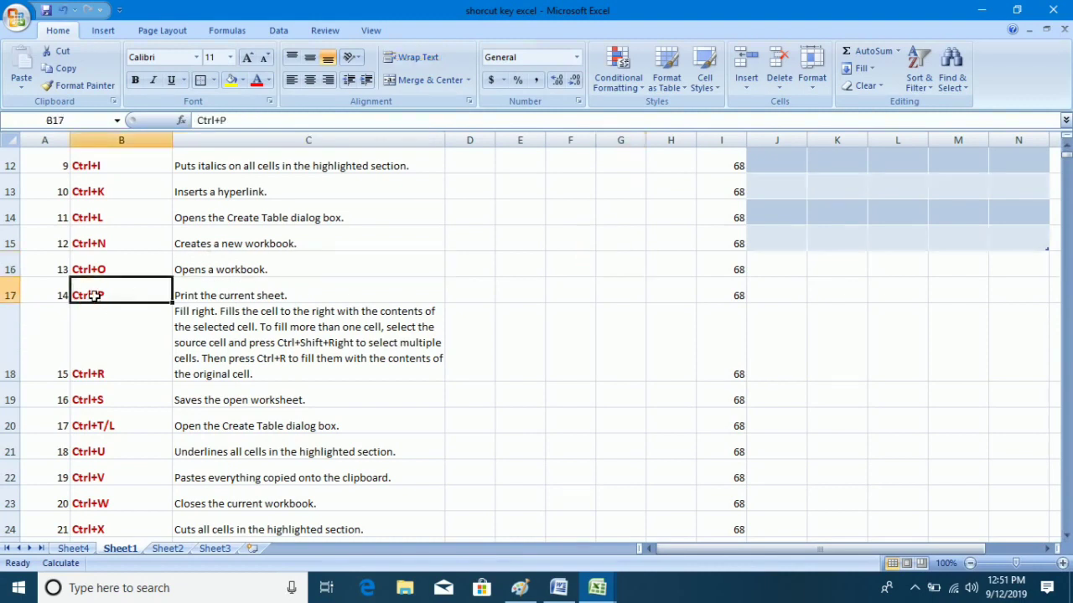
{"action": "left_click", "coordinate": [208, 294]}
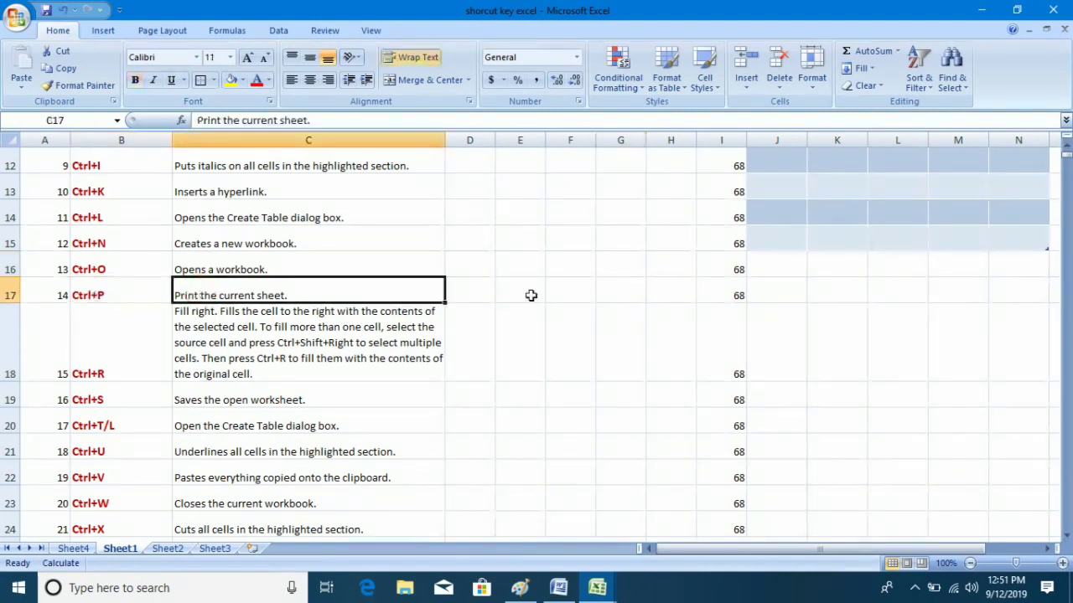
{"action": "left_click", "coordinate": [579, 263]}
Step: Print the current sheet to the Brother printer with Ctrl+P
{"action": "key", "text": "ctrl+p"}
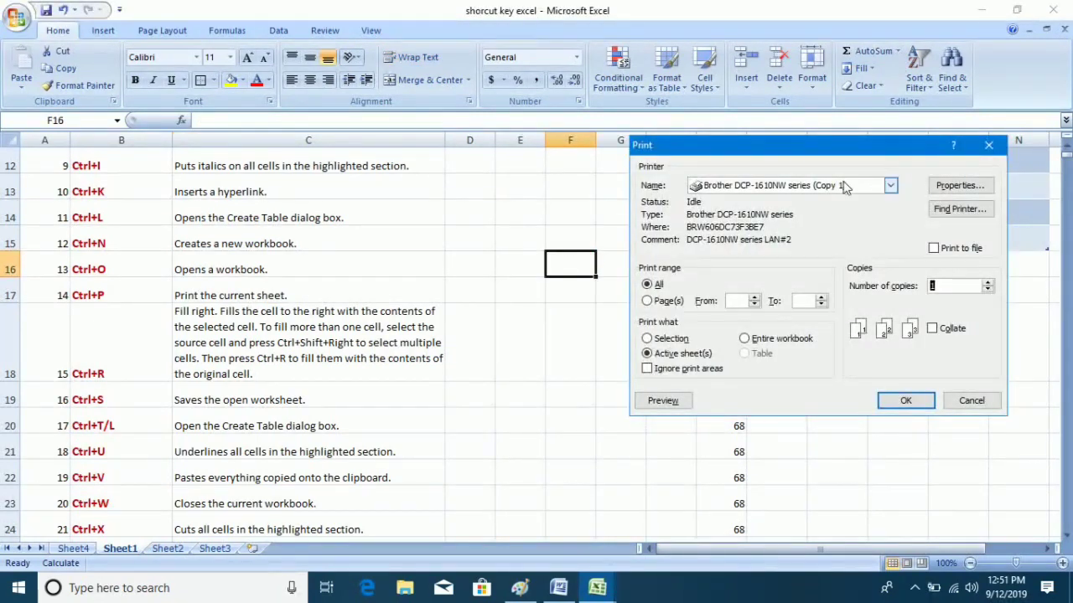
{"action": "left_click", "coordinate": [891, 185]}
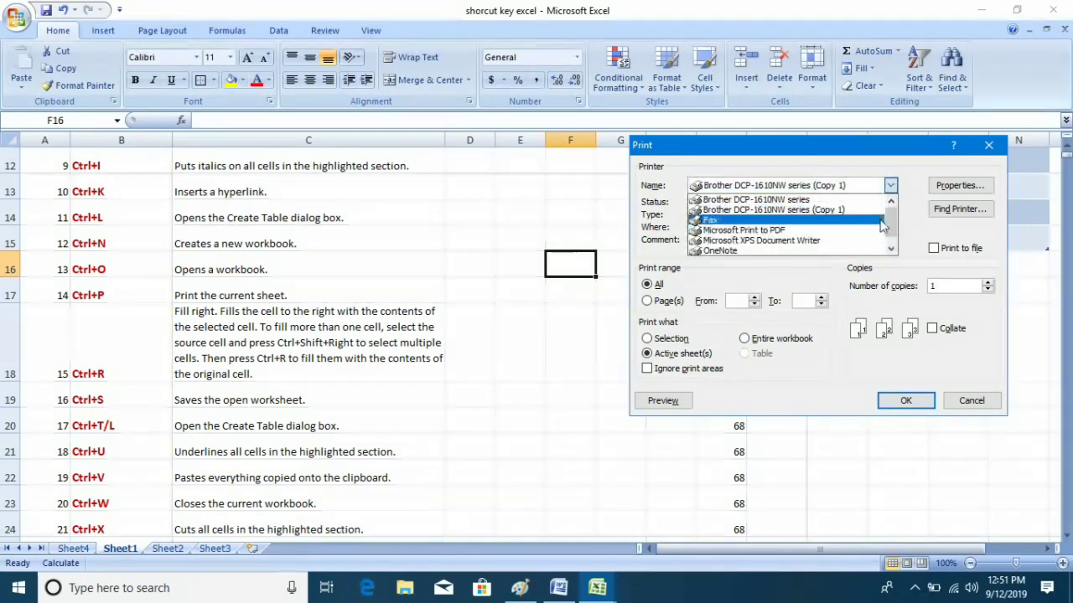
{"action": "scroll", "coordinate": [882, 222], "scroll_direction": "down", "scroll_amount": 2}
{"action": "key", "text": "Escape"}
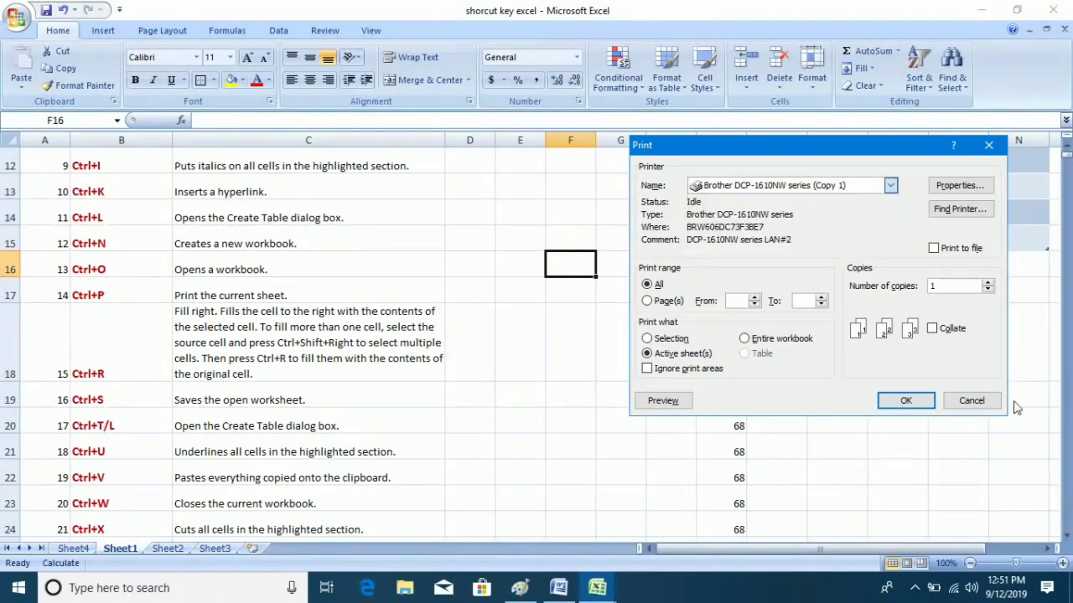
{"action": "left_click", "coordinate": [906, 401]}
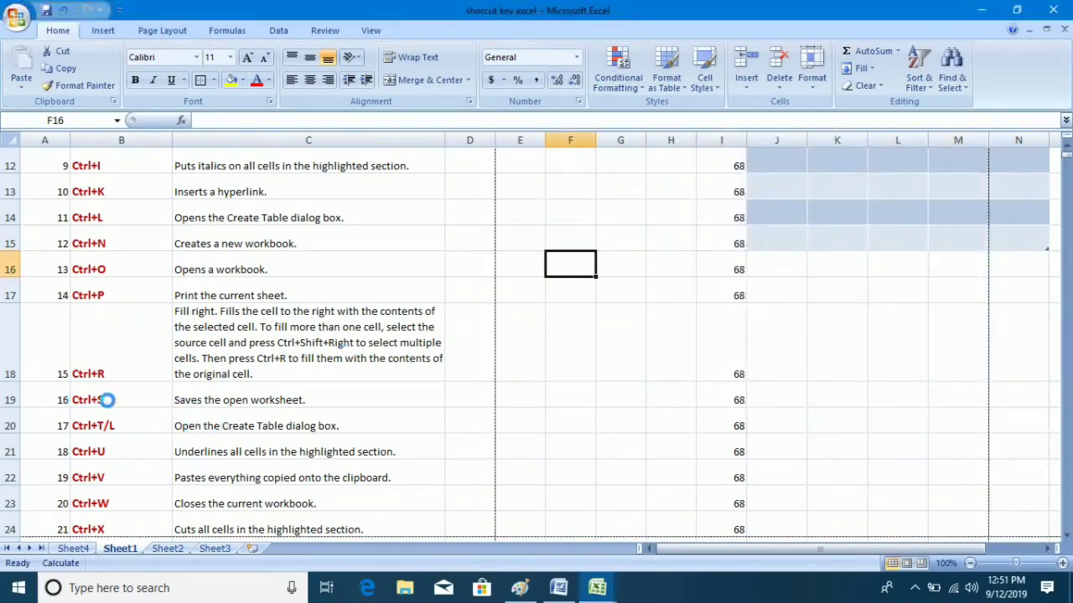
Step: Review the Ctrl+R and Ctrl+D entries in the shortcut list
{"action": "left_click", "coordinate": [103, 357]}
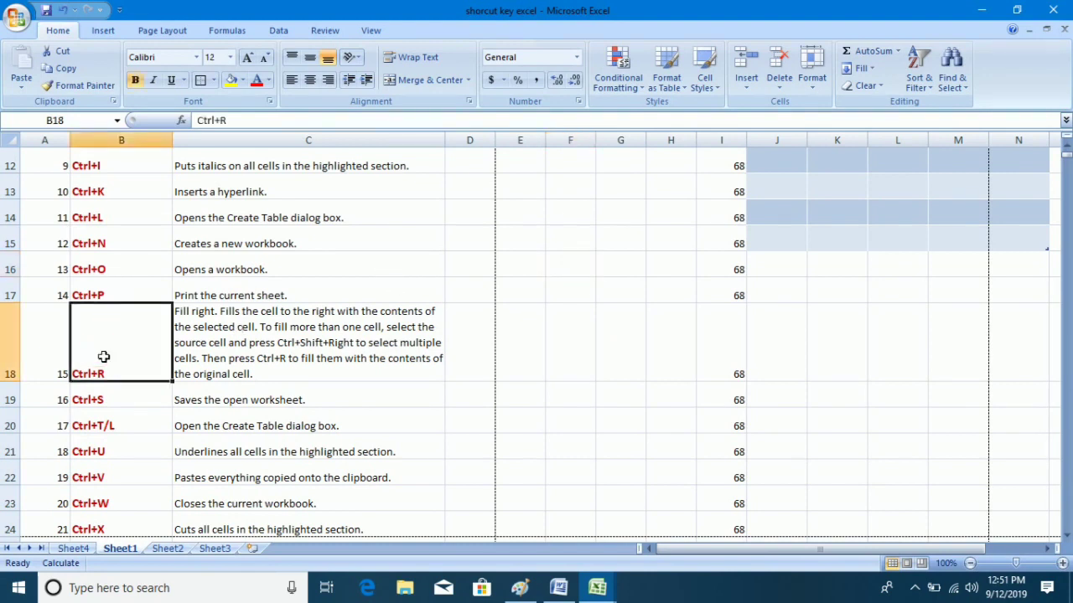
{"action": "key", "text": "Up"}
{"action": "key", "text": "Up"}
{"action": "key", "text": "Up"}
{"action": "key", "text": "Up"}
{"action": "key", "text": "Up"}
{"action": "key", "text": "Up"}
{"action": "key", "text": "Up"}
{"action": "key", "text": "Up"}
{"action": "key", "text": "Up"}
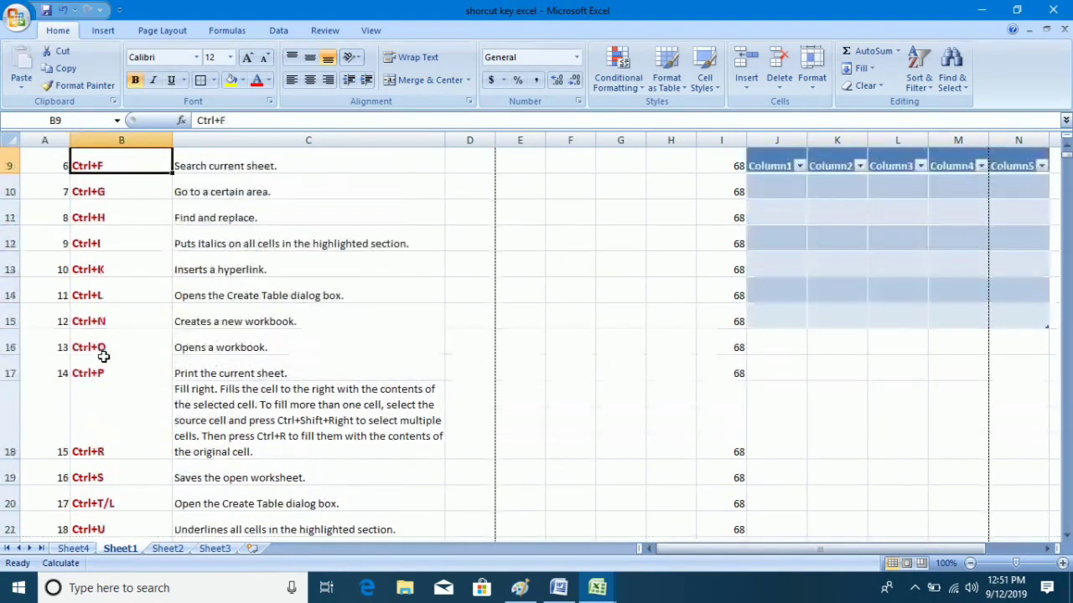
{"action": "key", "text": "Up"}
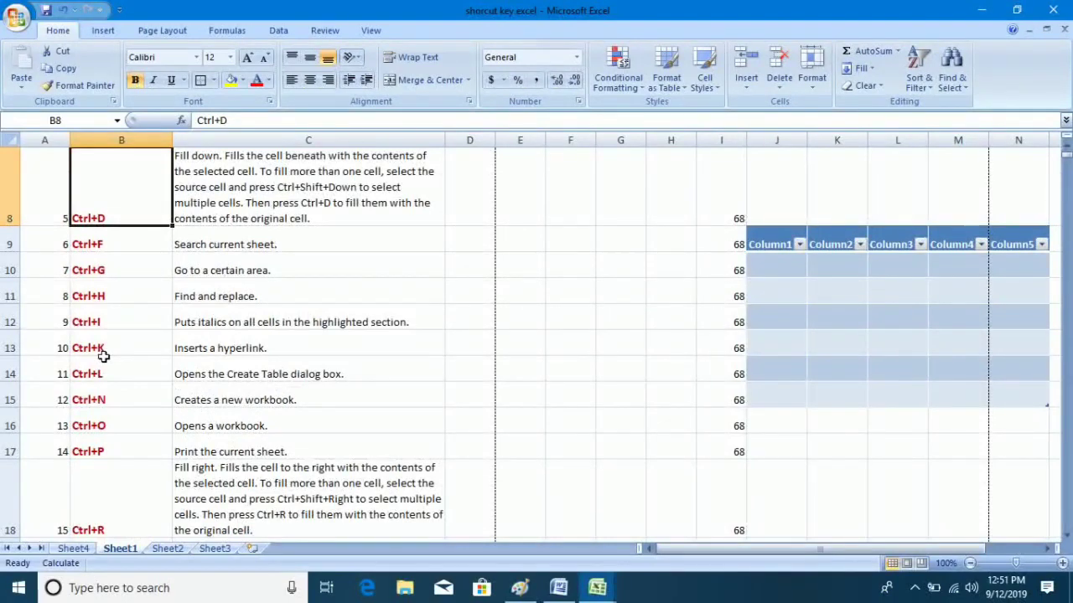
{"action": "key", "text": "Up"}
{"action": "left_click", "coordinate": [130, 212]}
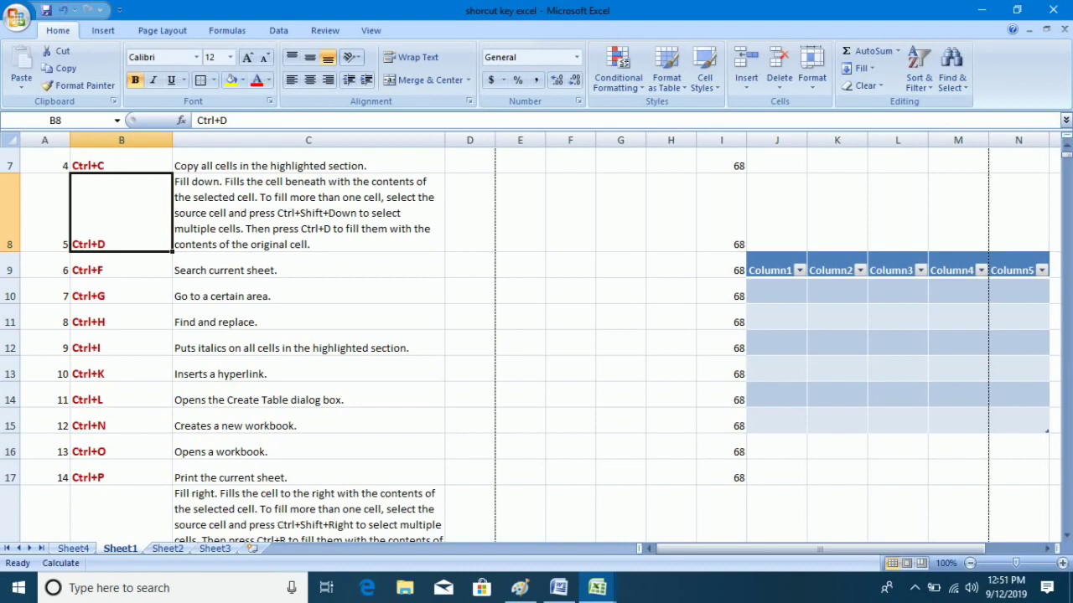
{"action": "left_click", "coordinate": [279, 528]}
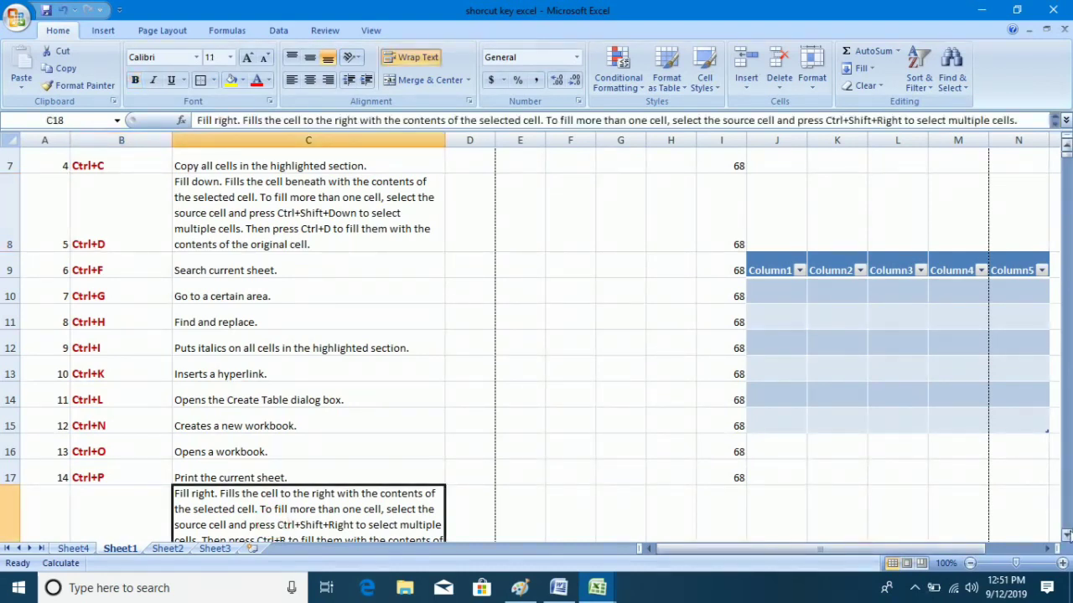
{"action": "left_click", "coordinate": [136, 234]}
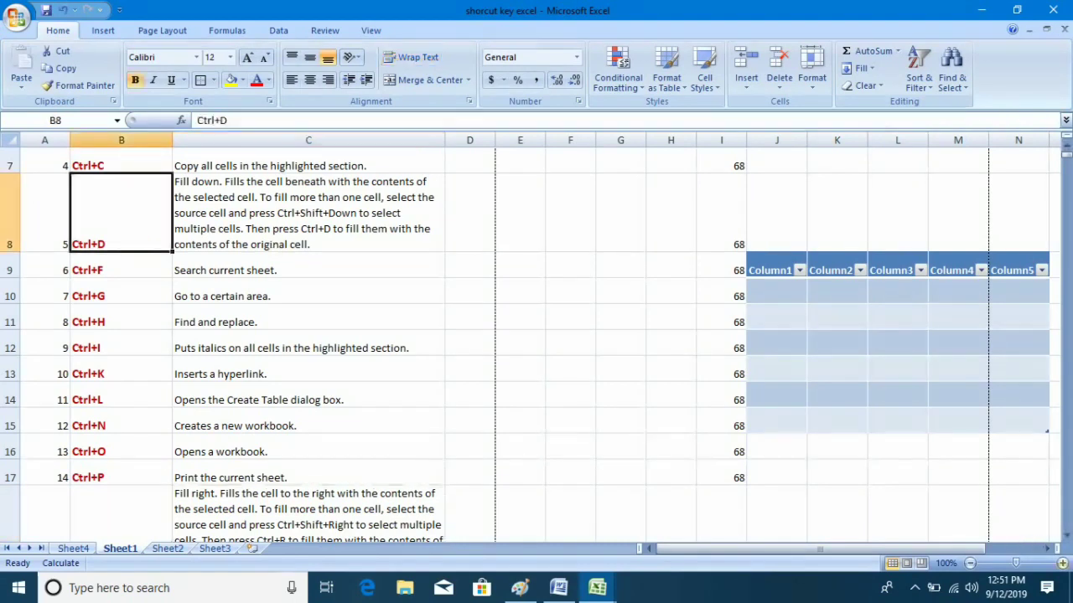
{"action": "left_click", "coordinate": [1063, 539]}
{"action": "left_click", "coordinate": [1063, 539]}
{"action": "left_click", "coordinate": [1063, 539]}
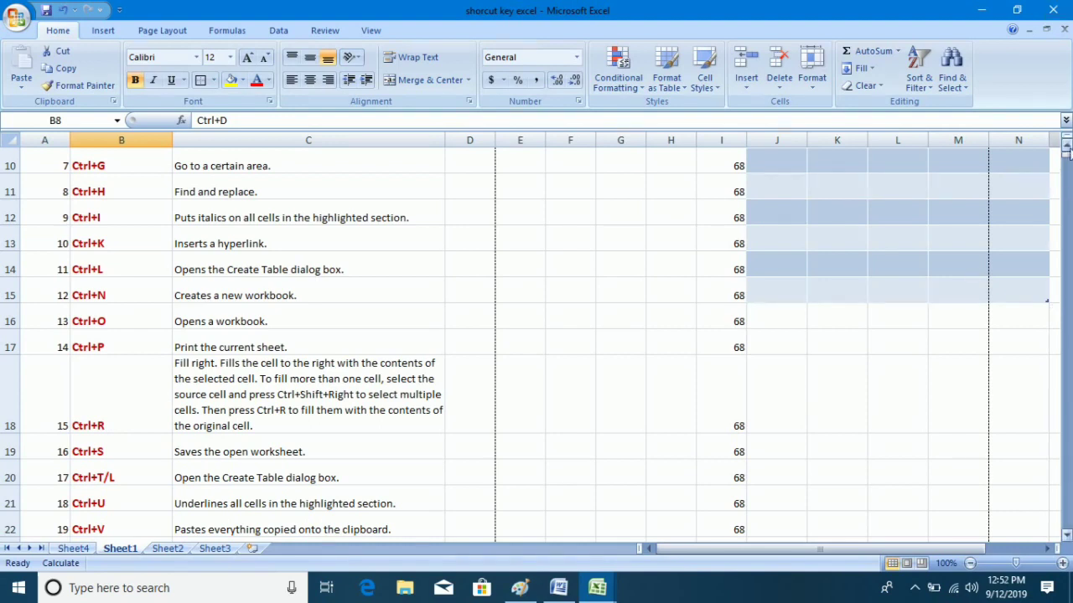
{"action": "left_click", "coordinate": [1066, 147]}
{"action": "left_click", "coordinate": [1065, 146]}
{"action": "left_click", "coordinate": [1066, 146]}
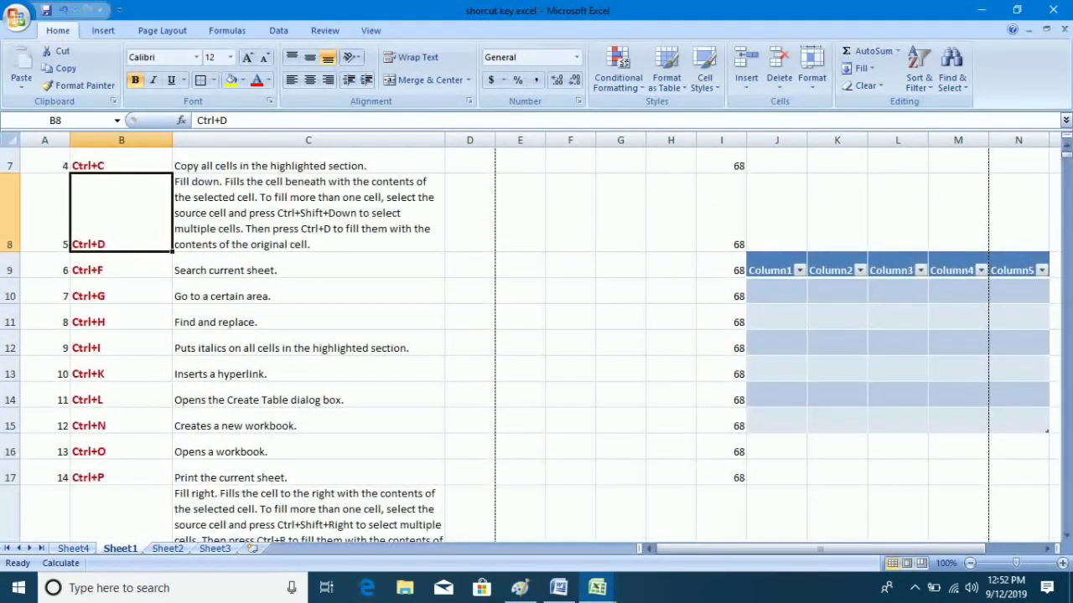
Step: Clear the 68s in column I from I8 down, the 45 in H6, and I5
{"action": "left_click_drag", "start_coordinate": [746, 213], "coordinate": [747, 537]}
{"action": "key", "text": "ctrl+BackSpace"}
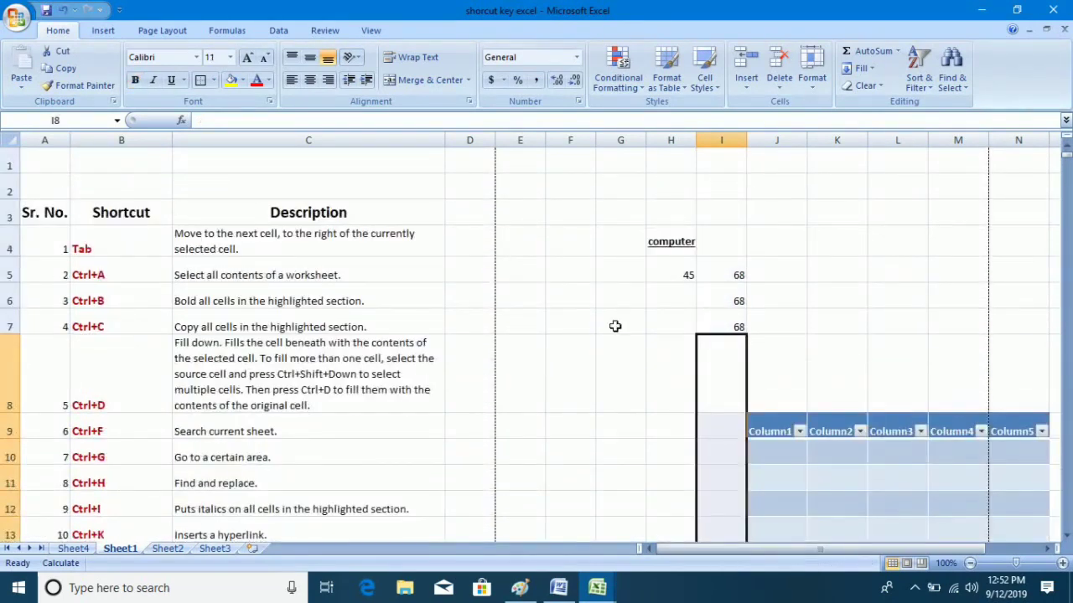
{"action": "left_click", "coordinate": [691, 290]}
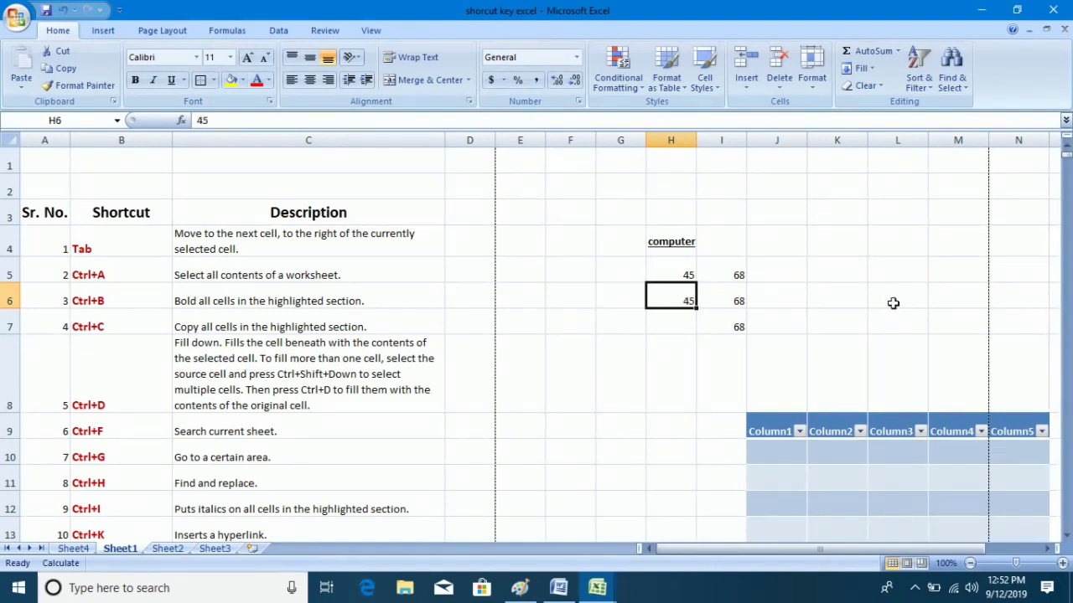
{"action": "key", "text": "BackSpace"}
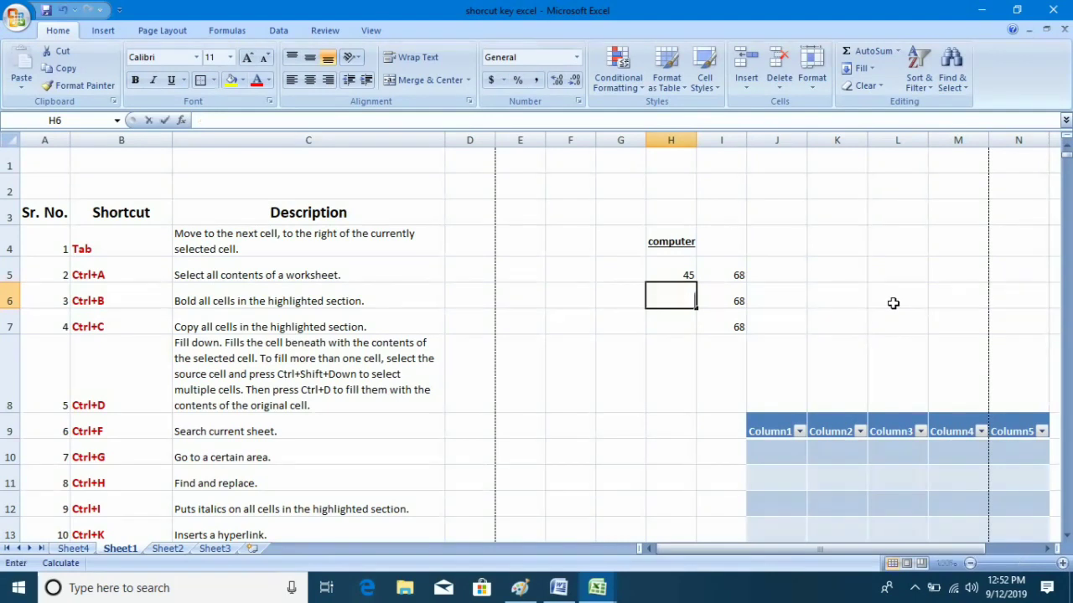
{"action": "left_click", "coordinate": [726, 283]}
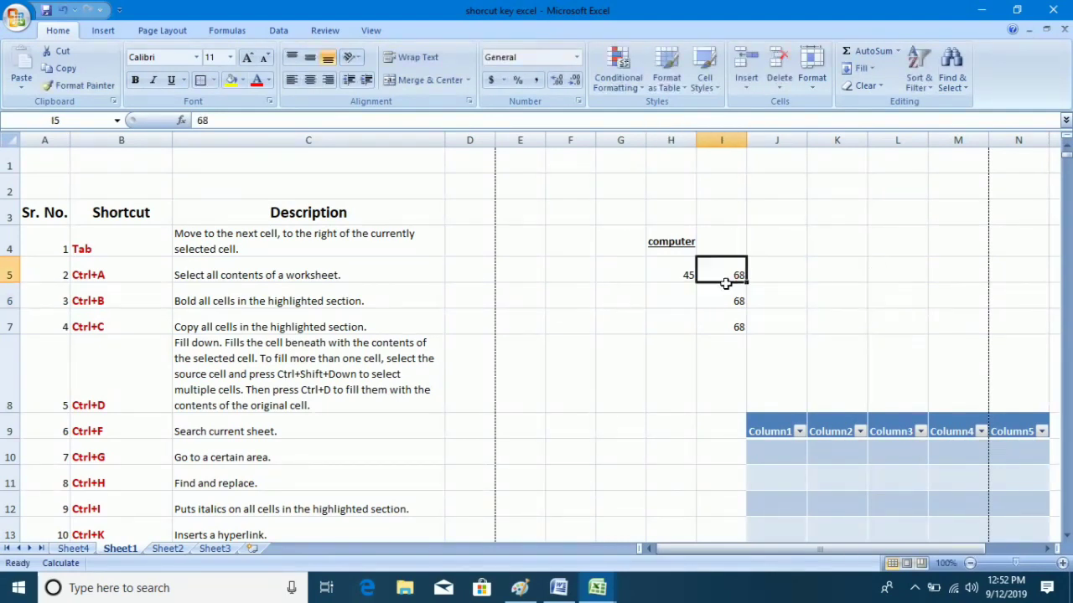
{"action": "key", "text": "Delete"}
Step: Fill I5 right from H5 with Ctrl+R, then clear I5:I7 again
{"action": "key", "text": "ctrl+r"}
{"action": "left_click", "coordinate": [686, 278]}
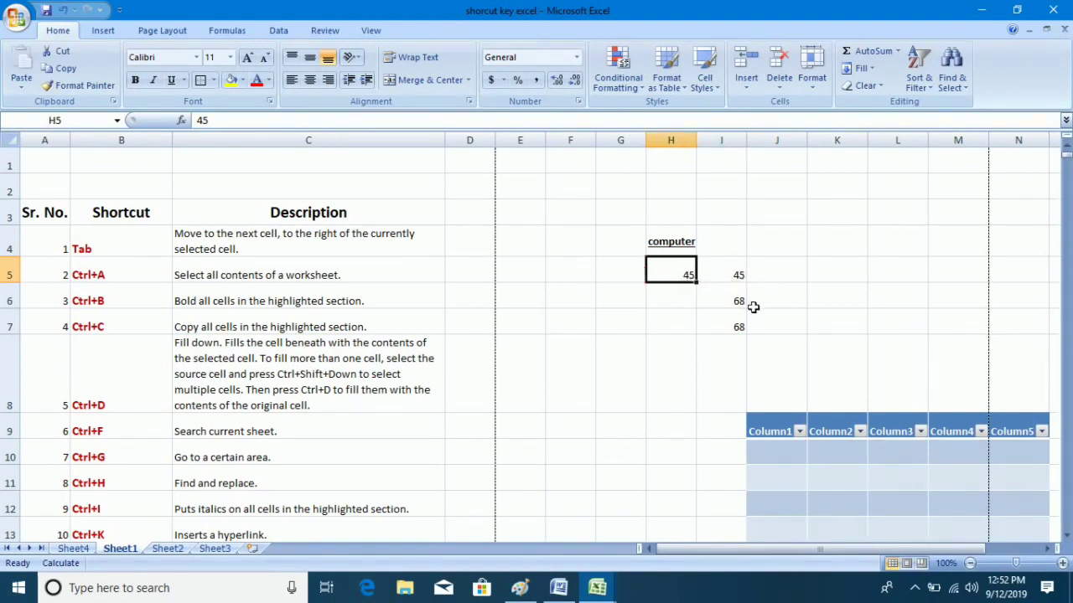
{"action": "left_click_drag", "start_coordinate": [730, 272], "coordinate": [745, 329]}
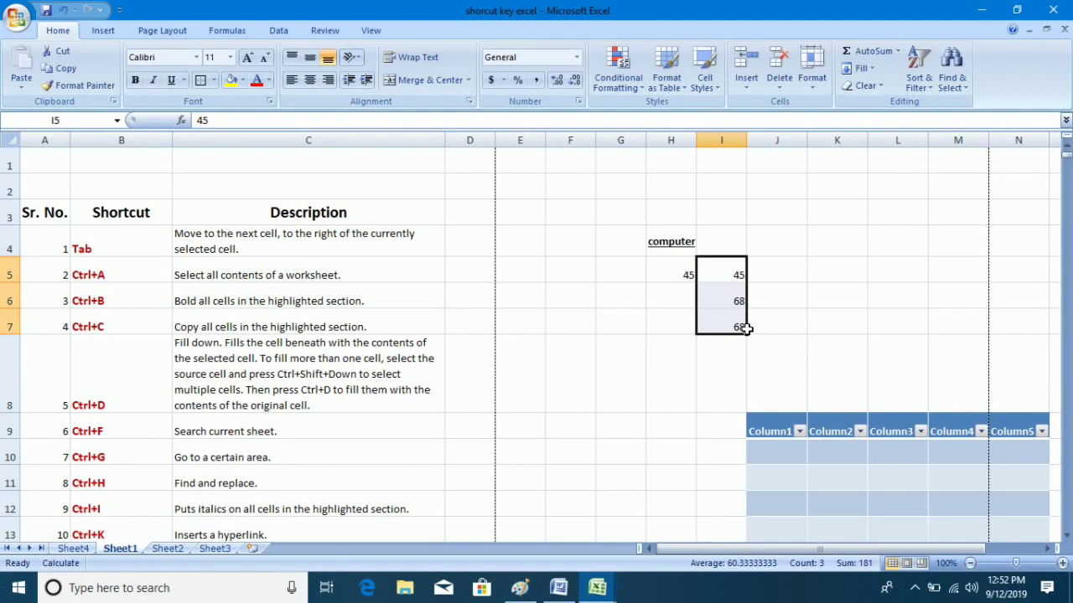
{"action": "key", "text": "Delete"}
{"action": "left_click", "coordinate": [693, 273]}
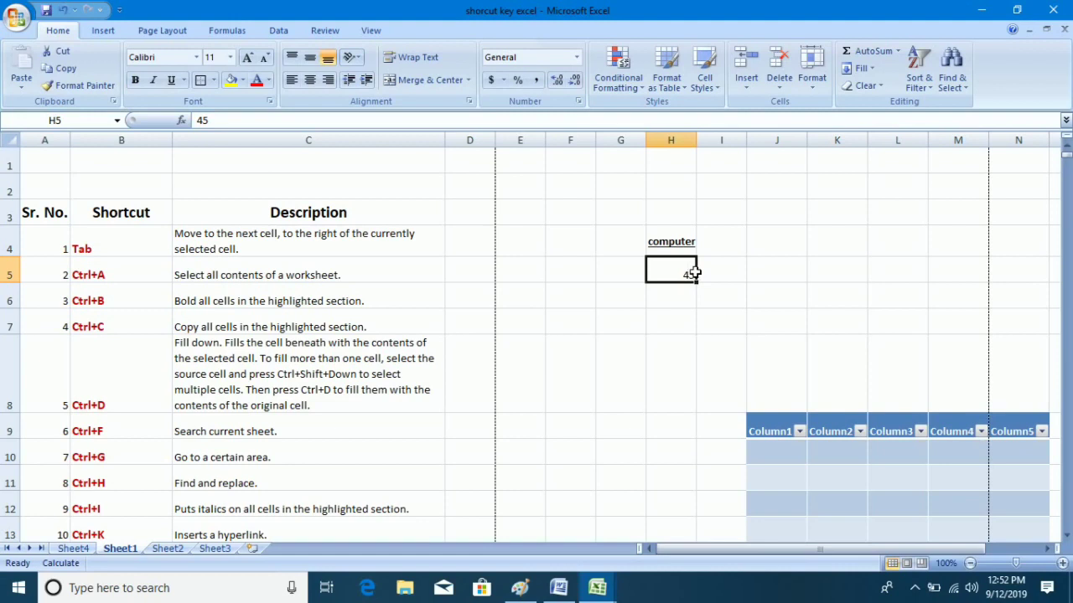
Step: Scroll the sheet back up so row 16 is at the top, then select empty cell J17
{"action": "scroll", "coordinate": [1066, 535], "scroll_direction": "down", "scroll_amount": 4}
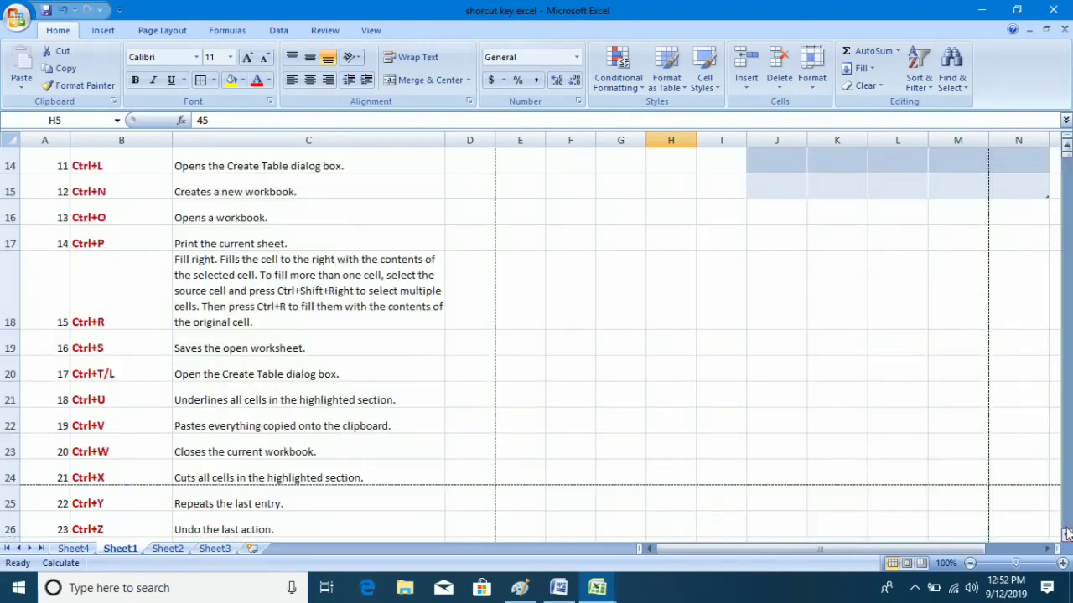
{"action": "scroll", "coordinate": [1066, 534], "scroll_direction": "down", "scroll_amount": 9}
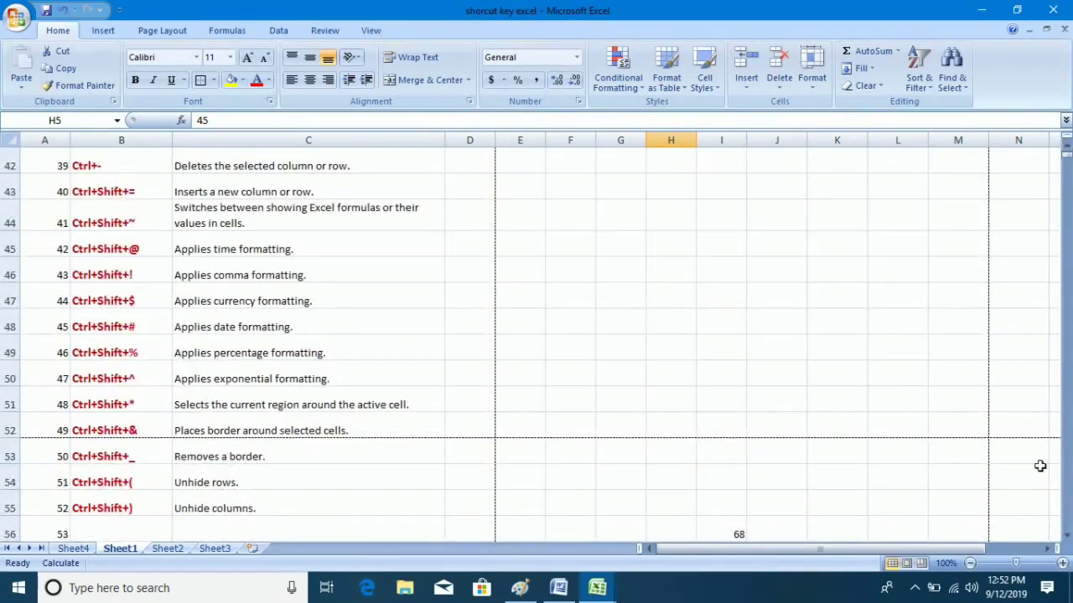
{"action": "left_click", "coordinate": [1066, 148]}
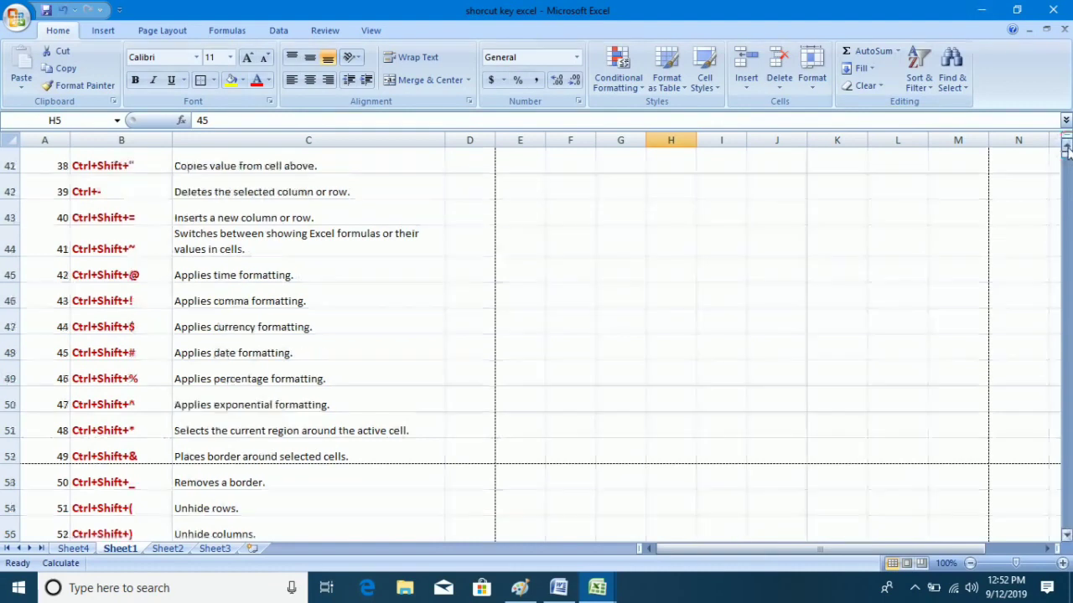
{"action": "left_click", "coordinate": [1067, 147]}
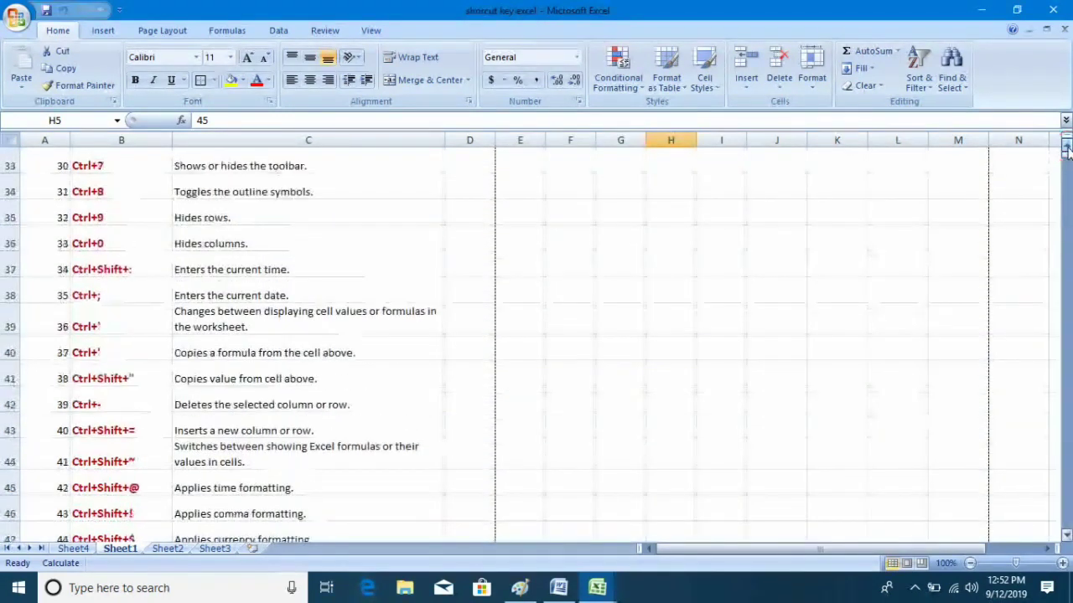
{"action": "left_click", "coordinate": [1067, 148]}
{"action": "left_click", "coordinate": [1067, 147]}
{"action": "left_click", "coordinate": [1067, 147]}
{"action": "left_click", "coordinate": [1067, 148]}
{"action": "left_click", "coordinate": [1067, 148]}
{"action": "left_click", "coordinate": [1067, 147]}
{"action": "left_click", "coordinate": [1067, 148]}
{"action": "left_click", "coordinate": [1067, 147]}
{"action": "left_click", "coordinate": [1067, 147]}
{"action": "left_click", "coordinate": [1066, 147]}
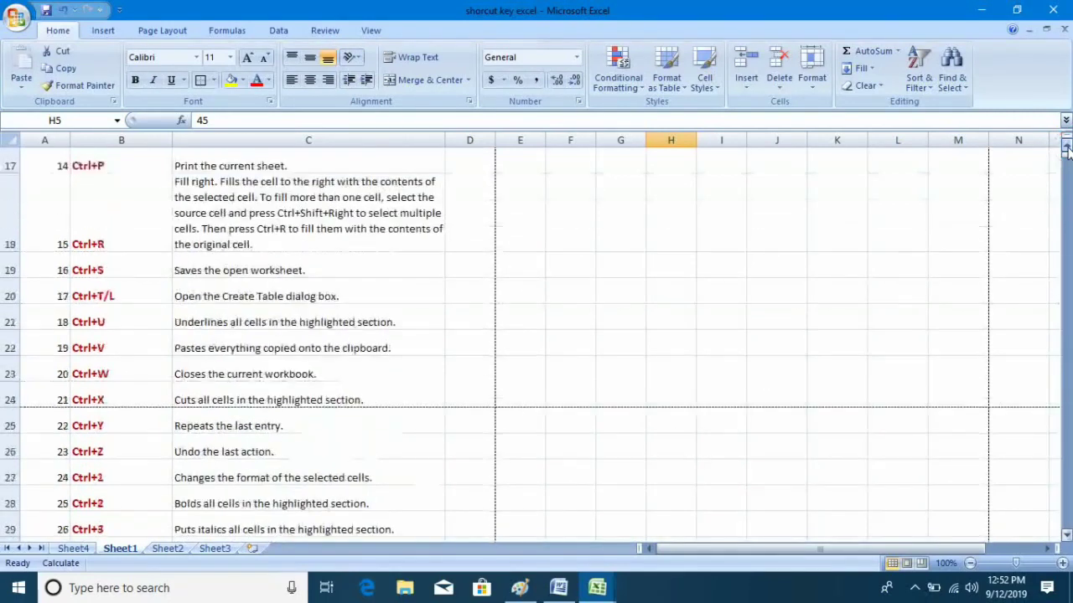
{"action": "left_click", "coordinate": [1067, 148]}
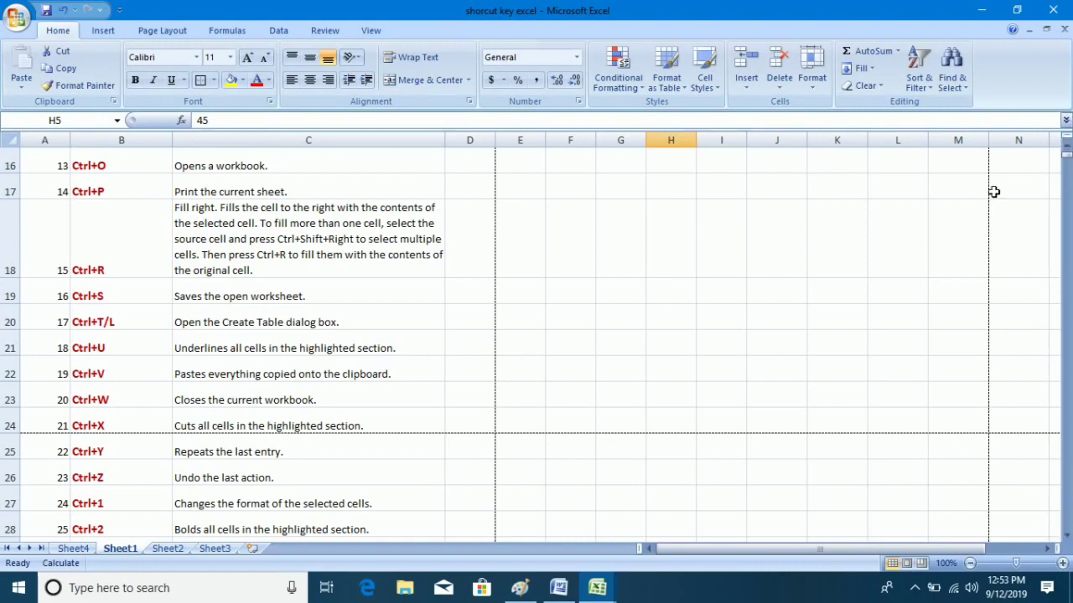
{"action": "left_click", "coordinate": [757, 194]}
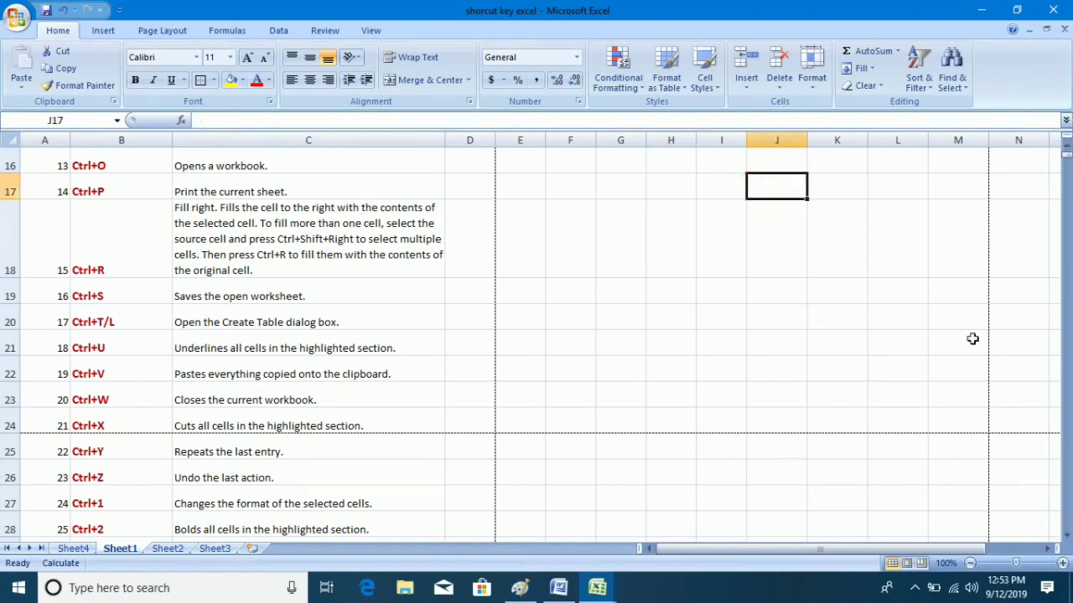
{"action": "type", "text": "45"}
{"action": "key", "text": "Tab"}
{"action": "key", "text": "Left"}
{"action": "key", "text": "ctrl+shift+Right"}
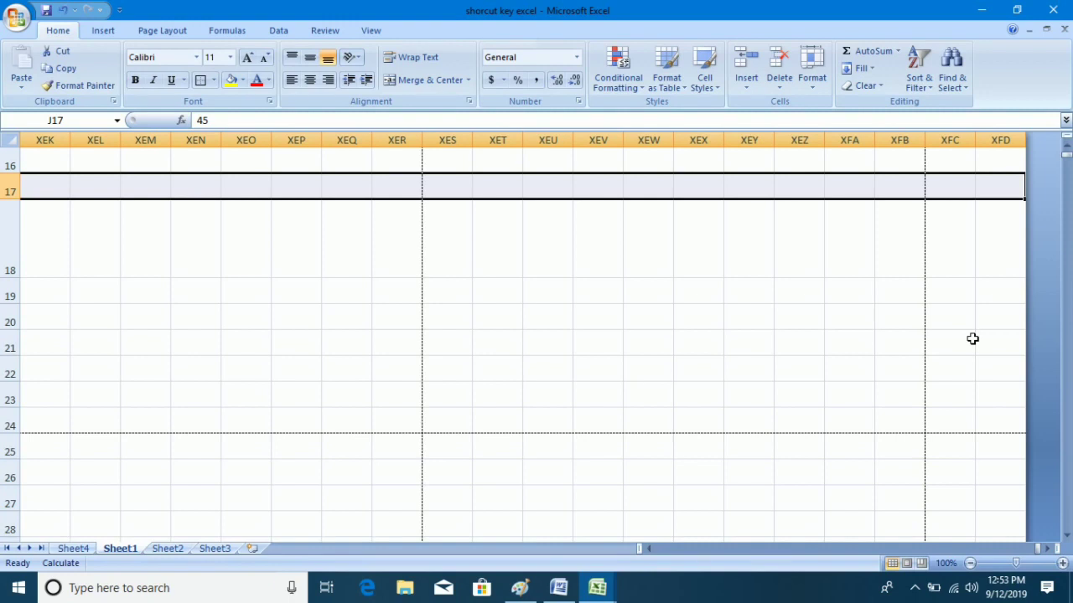
{"action": "key", "text": "ctrl+r"}
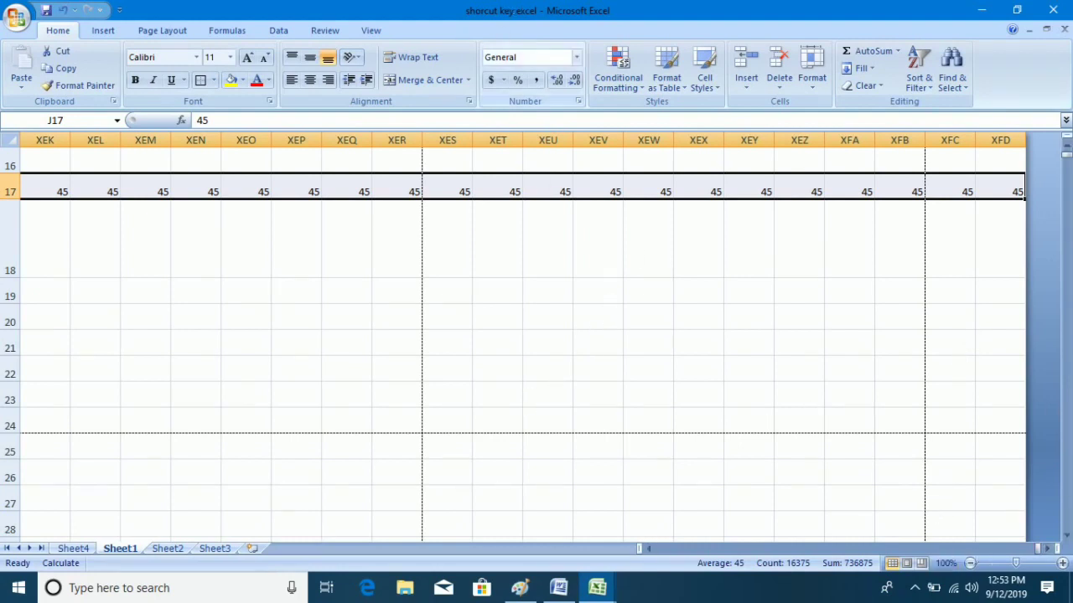
{"action": "left_click", "coordinate": [675, 549]}
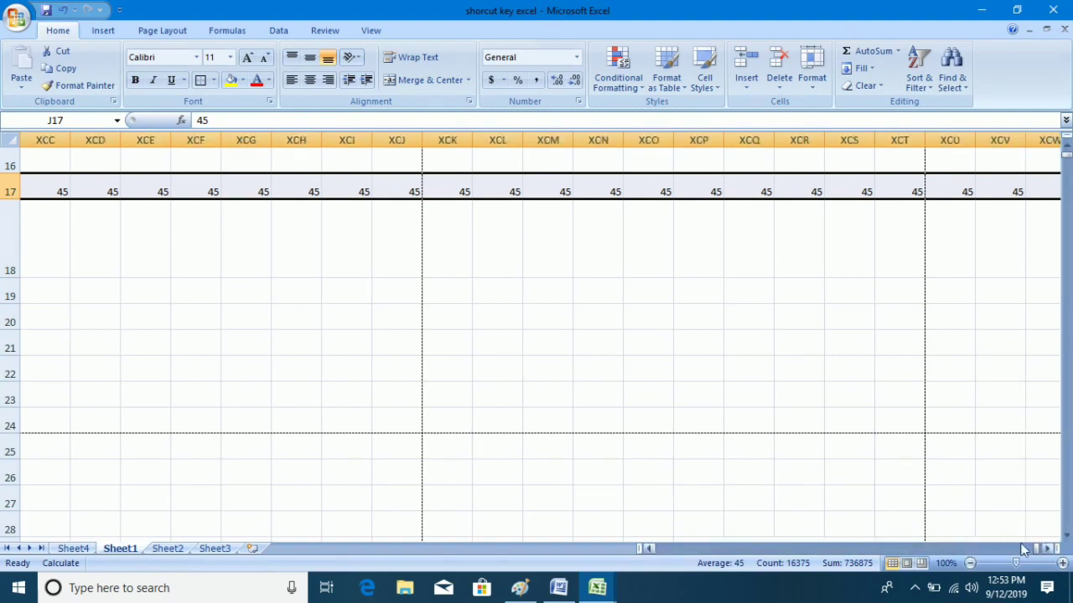
{"action": "left_click_drag", "start_coordinate": [1039, 550], "coordinate": [646, 567]}
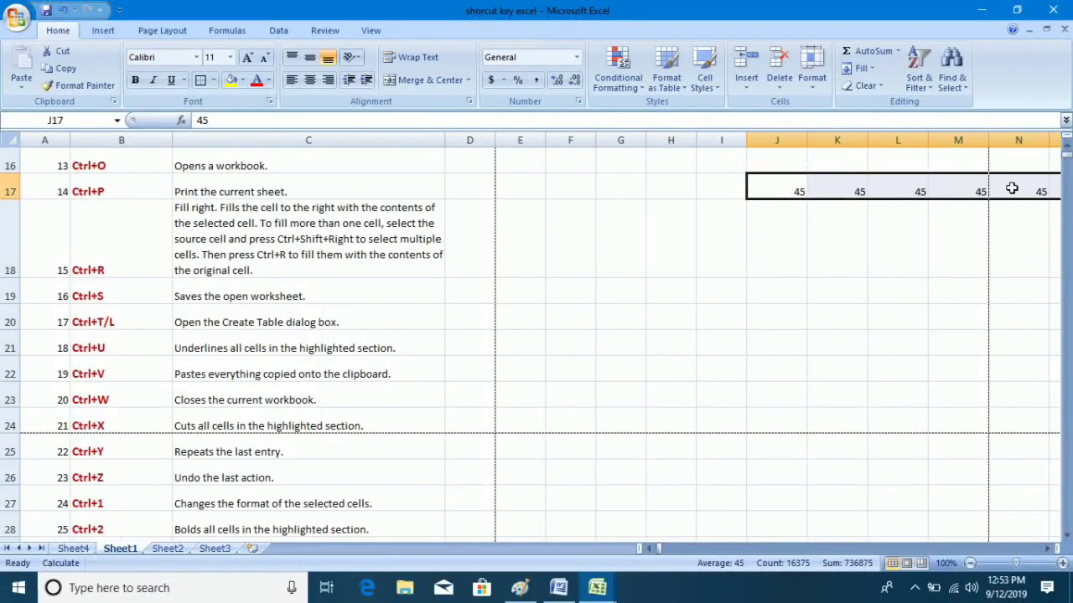
{"action": "key", "text": "Delete"}
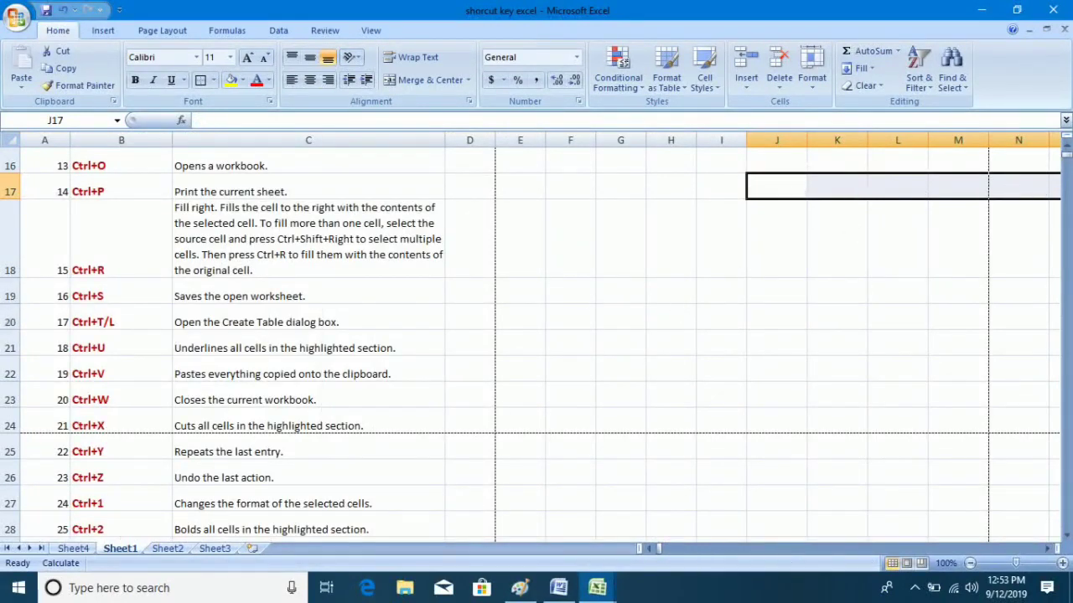
Step: Move through the Save and Create Table descriptions in column C
{"action": "left_click", "coordinate": [253, 299]}
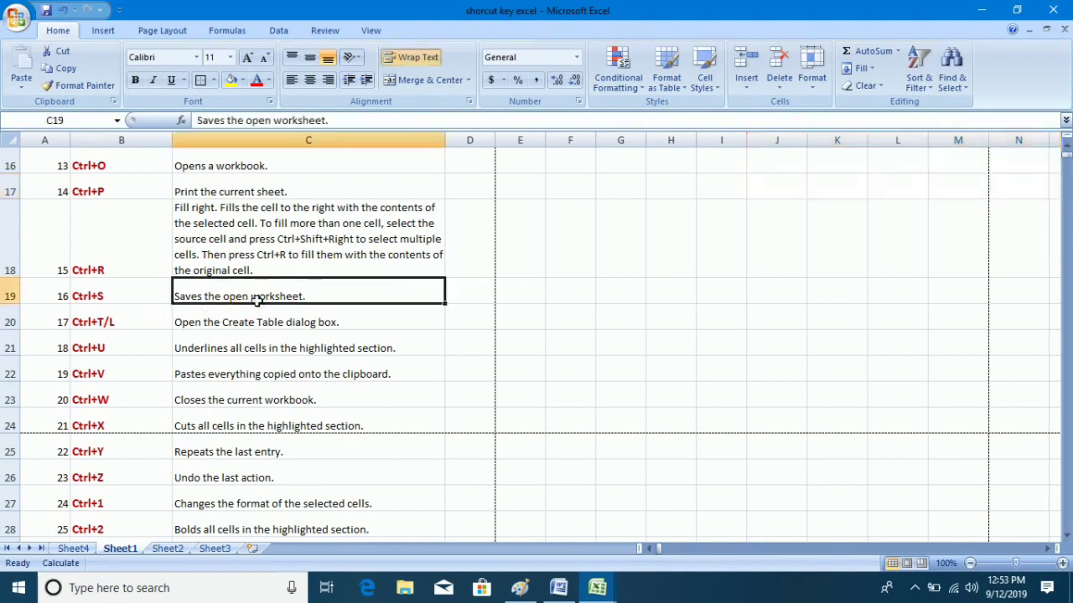
{"action": "left_click", "coordinate": [579, 287]}
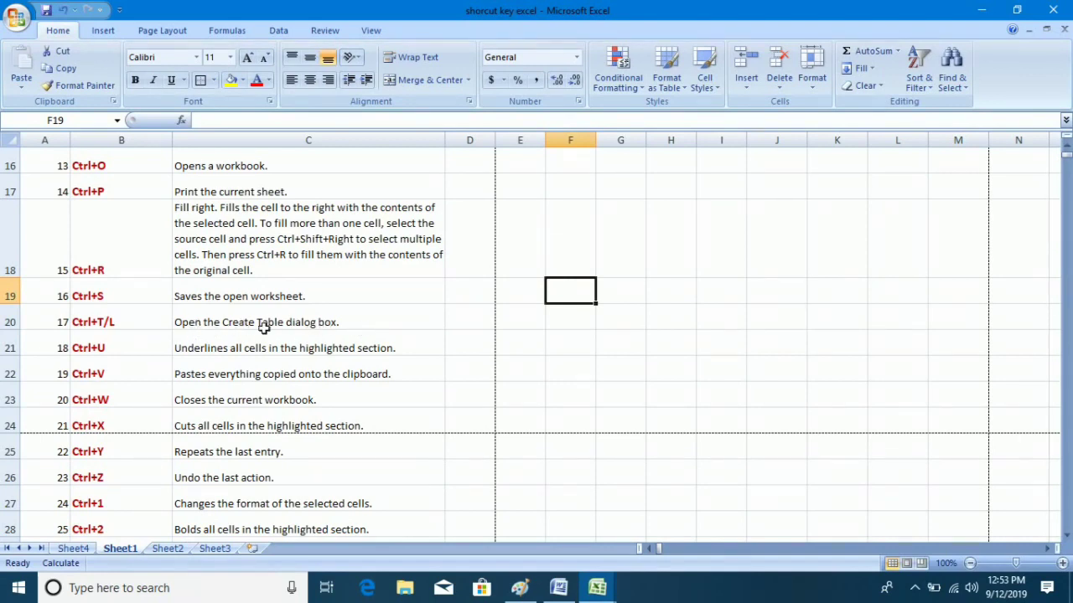
{"action": "left_click", "coordinate": [286, 328]}
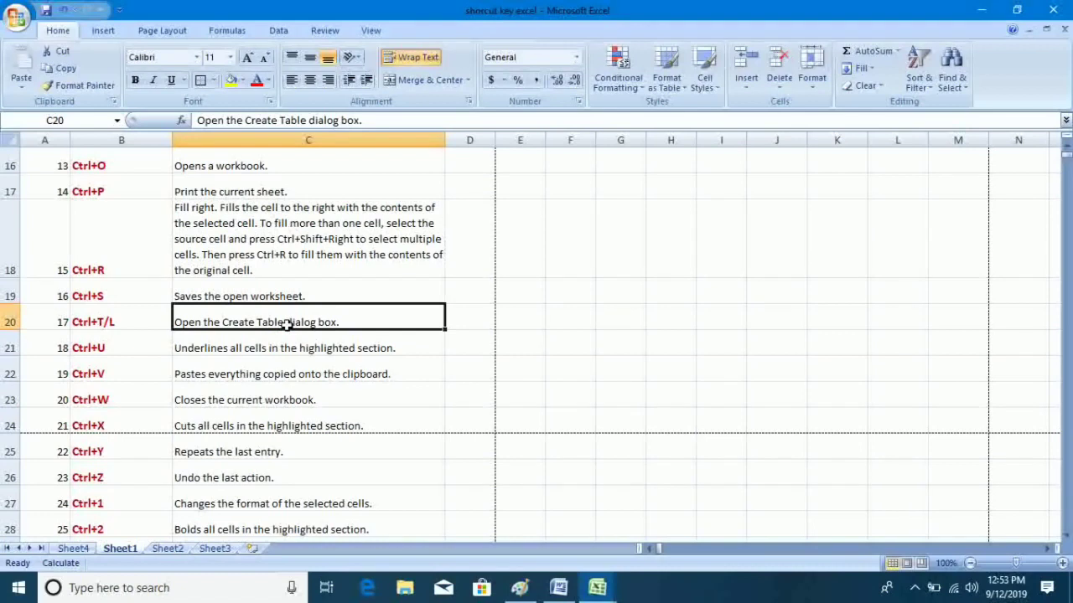
{"action": "key", "text": "Up"}
{"action": "key", "text": "Up"}
{"action": "key", "text": "Up"}
{"action": "key", "text": "Up"}
{"action": "key", "text": "Up"}
{"action": "key", "text": "Up"}
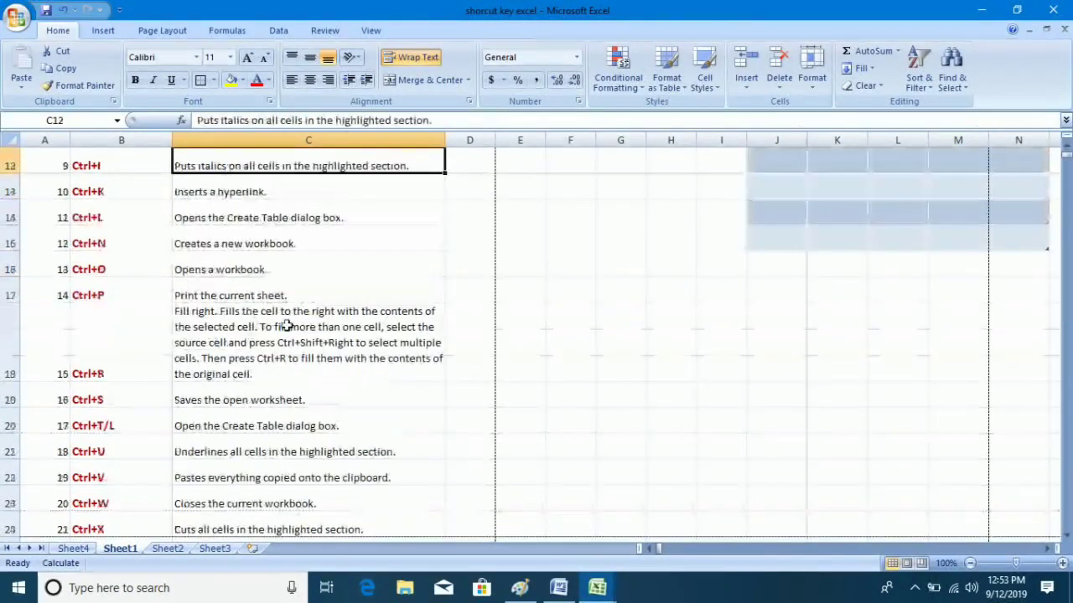
{"action": "key", "text": "Down"}
{"action": "key", "text": "Down"}
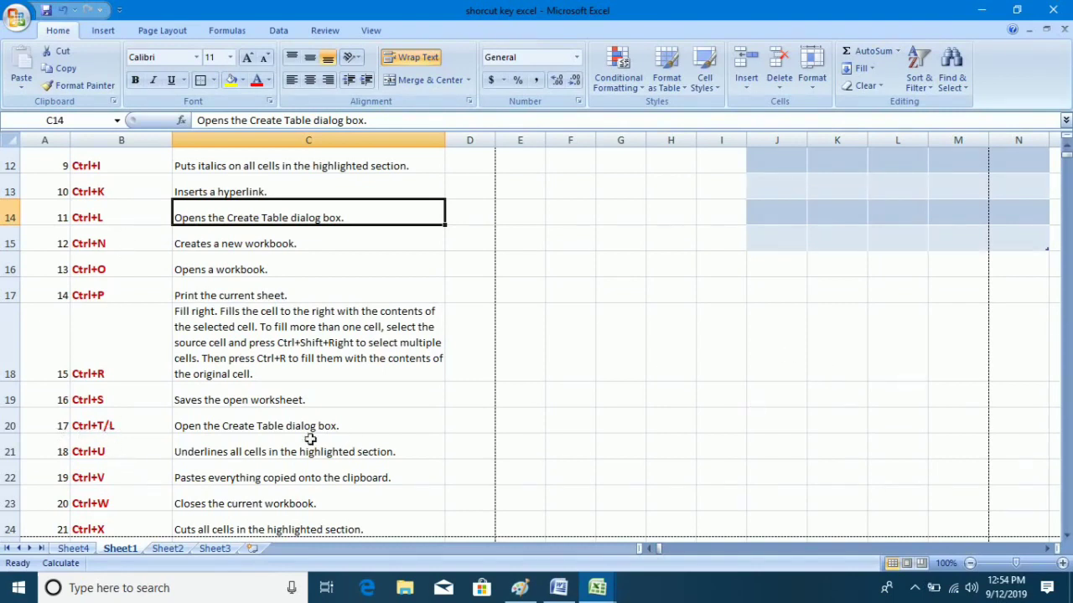
Step: Turn the empty range I18:M22 into a table with Ctrl+T, then select E17
{"action": "left_click_drag", "start_coordinate": [718, 357], "coordinate": [945, 478]}
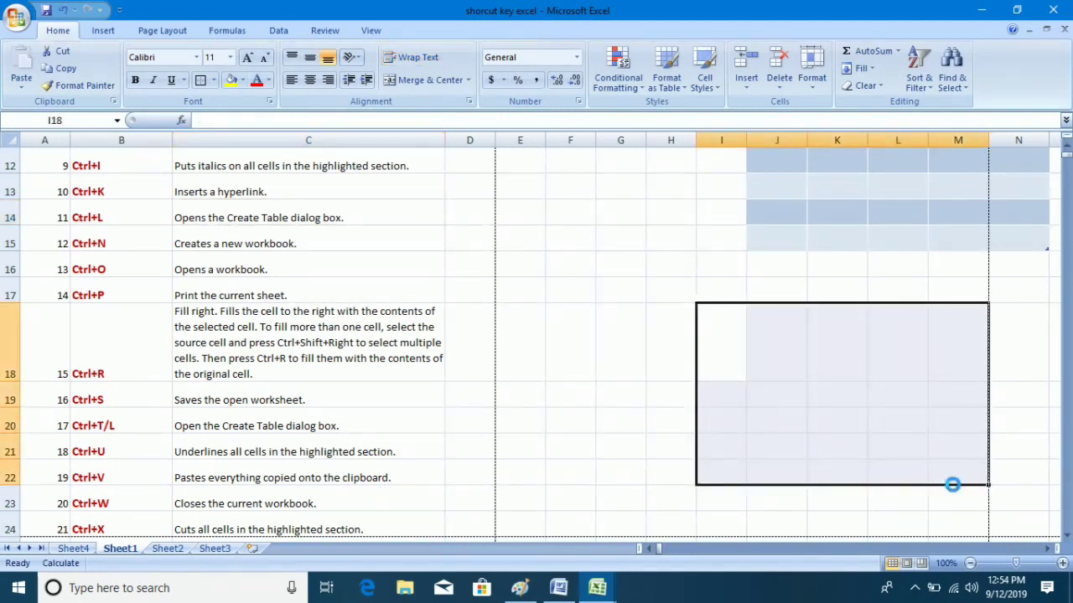
{"action": "key", "text": "ctrl+t"}
{"action": "key", "text": "Return"}
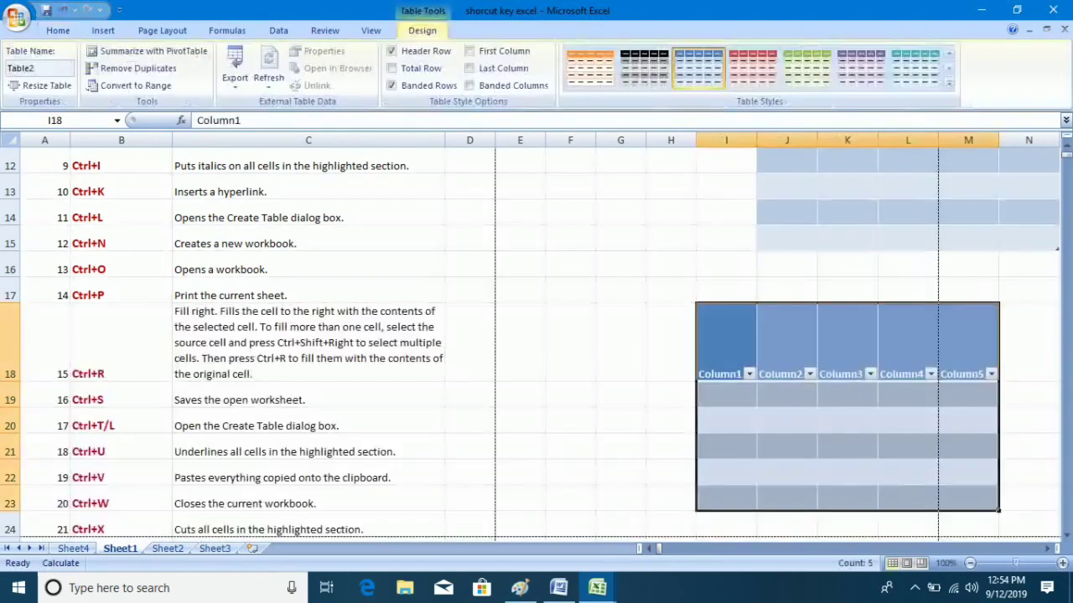
{"action": "left_click", "coordinate": [520, 289]}
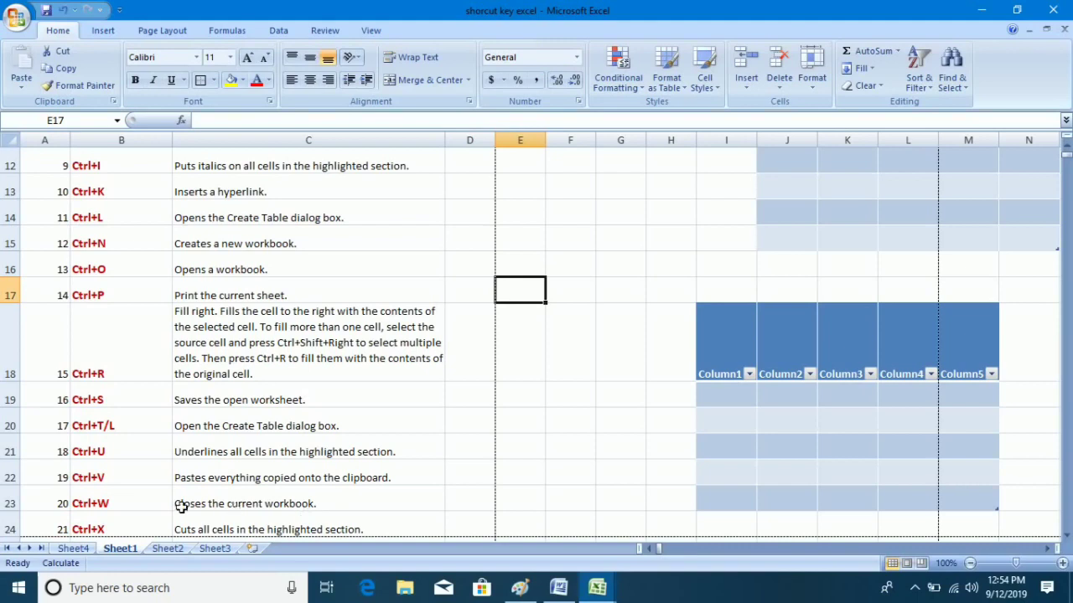
{"action": "left_click", "coordinate": [682, 378]}
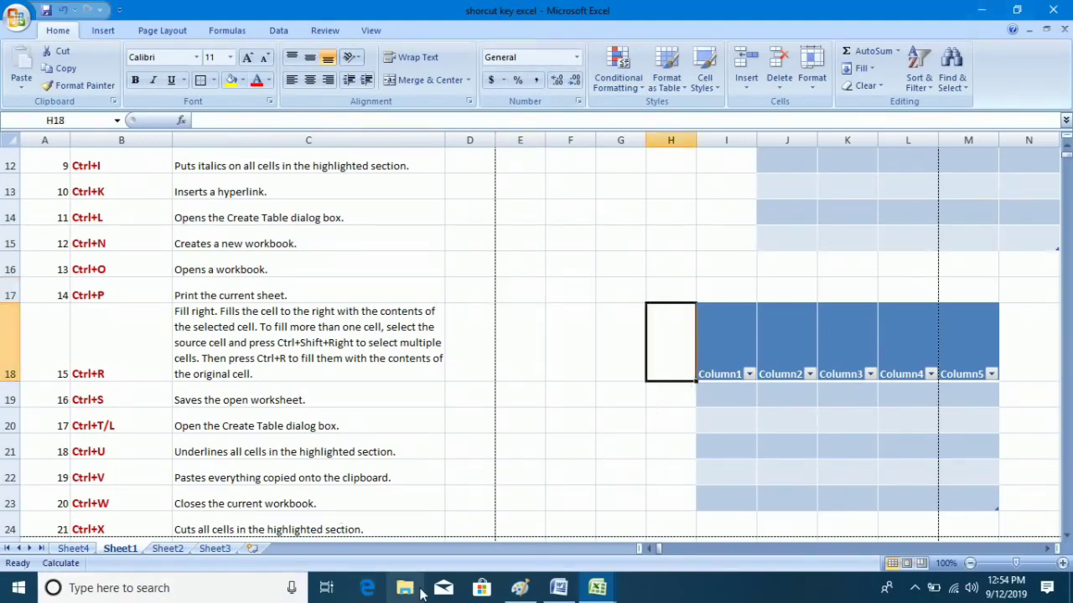
{"action": "left_click", "coordinate": [599, 591]}
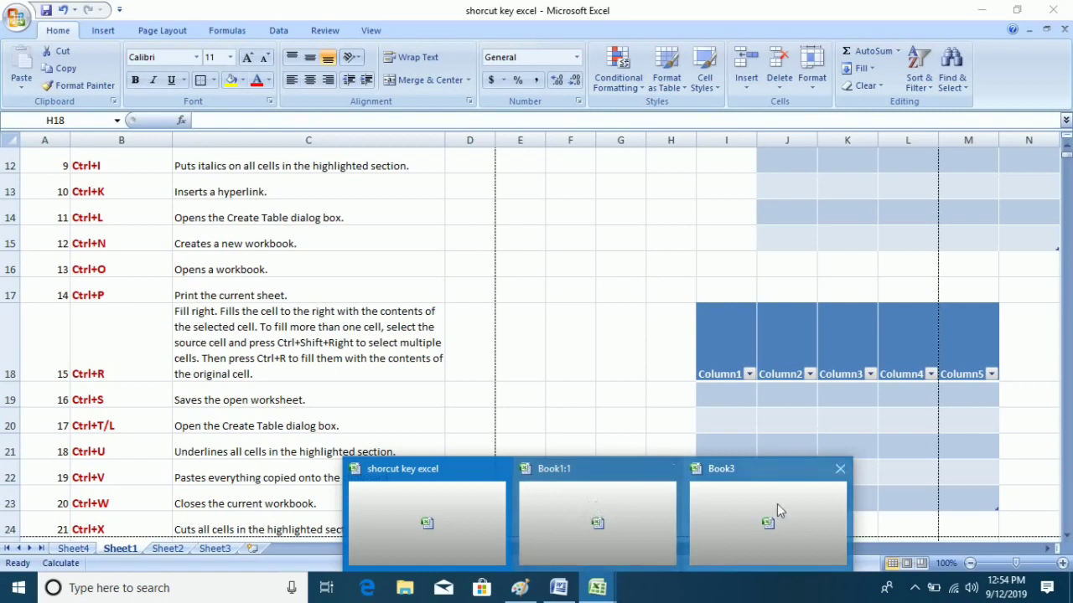
{"action": "key", "text": "Escape"}
{"action": "key", "text": "ctrl+n"}
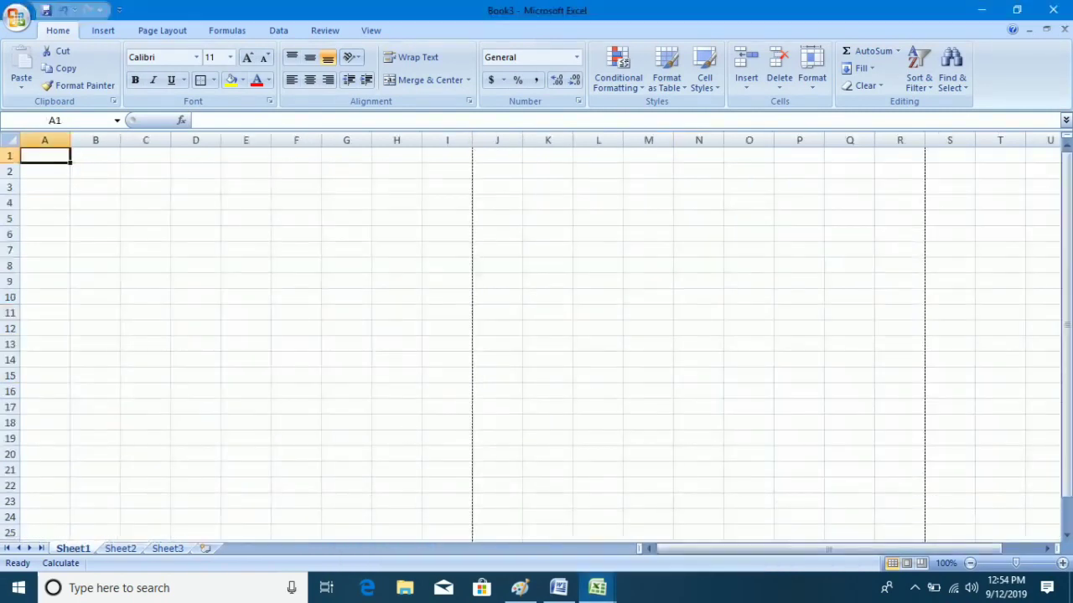
{"action": "left_click", "coordinate": [514, 283]}
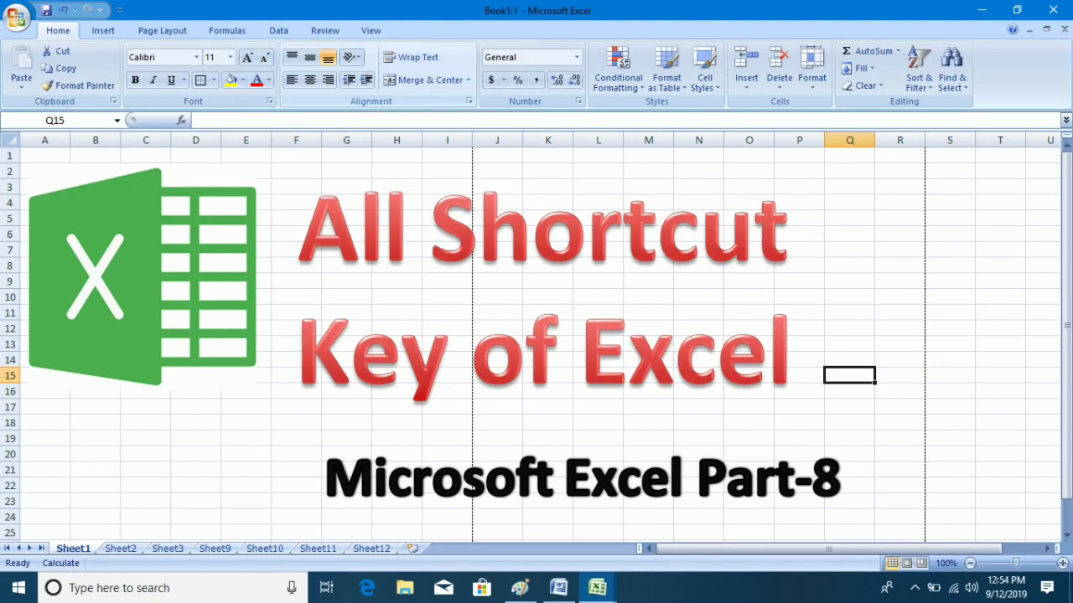
{"action": "key", "text": "ctrl+shift+5"}
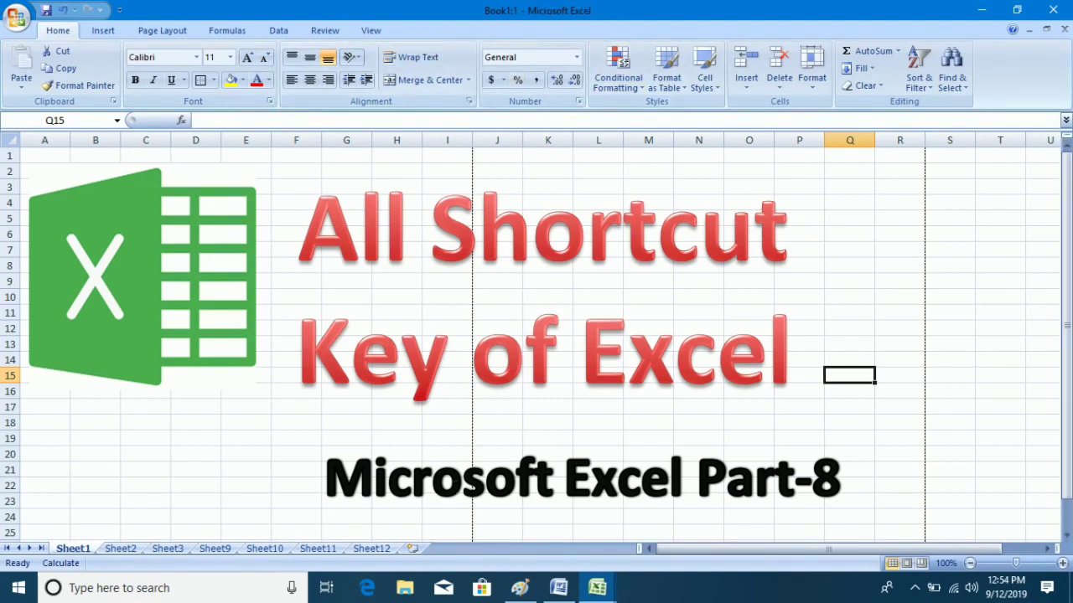
{"action": "left_click", "coordinate": [46, 10]}
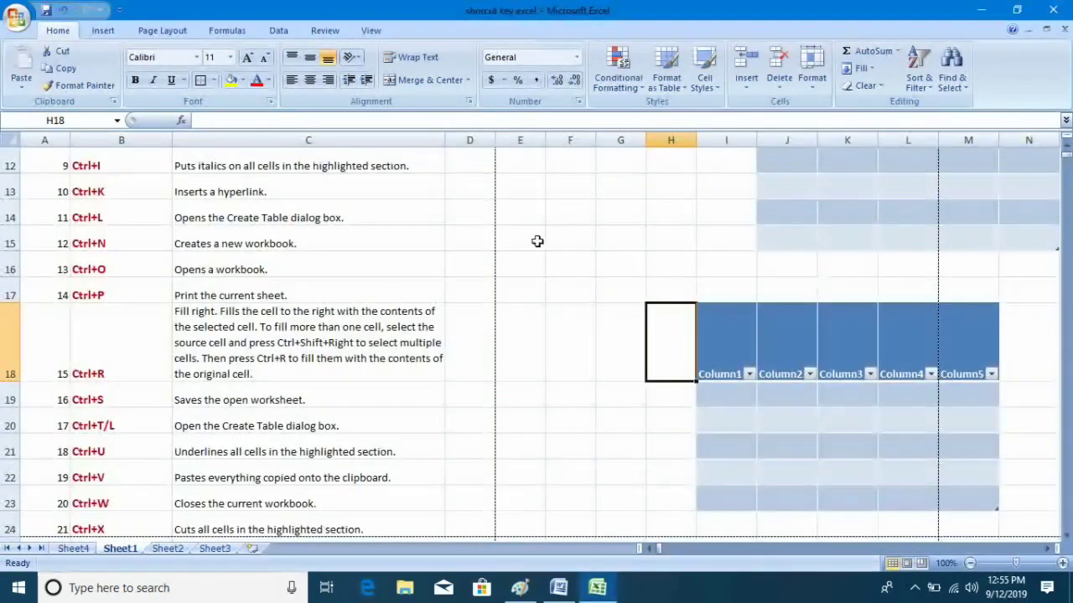
{"action": "left_click", "coordinate": [597, 588]}
{"action": "left_click", "coordinate": [597, 588]}
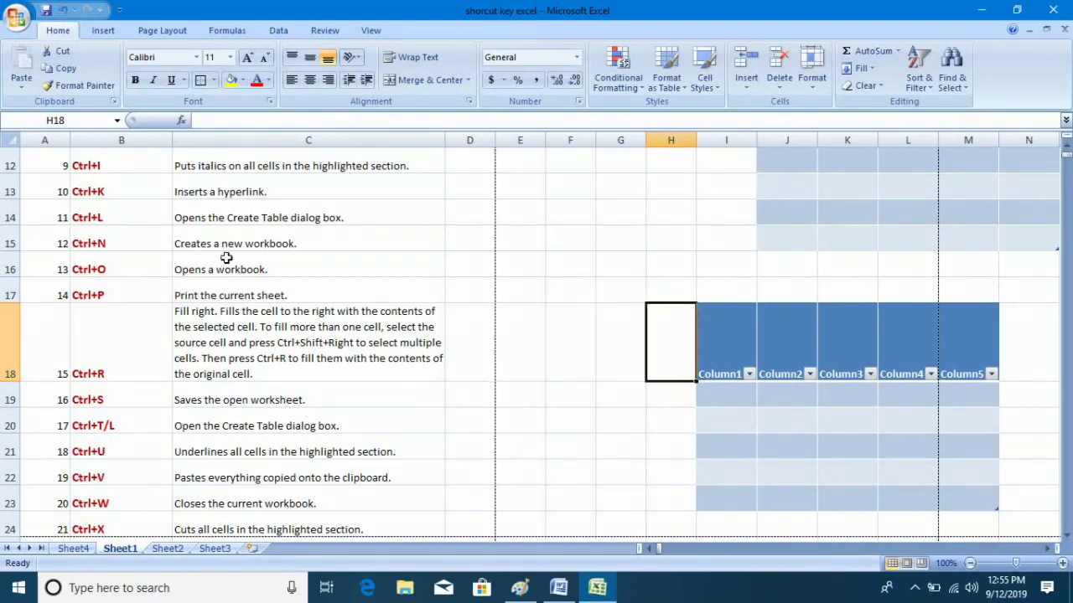
{"action": "left_click", "coordinate": [368, 507]}
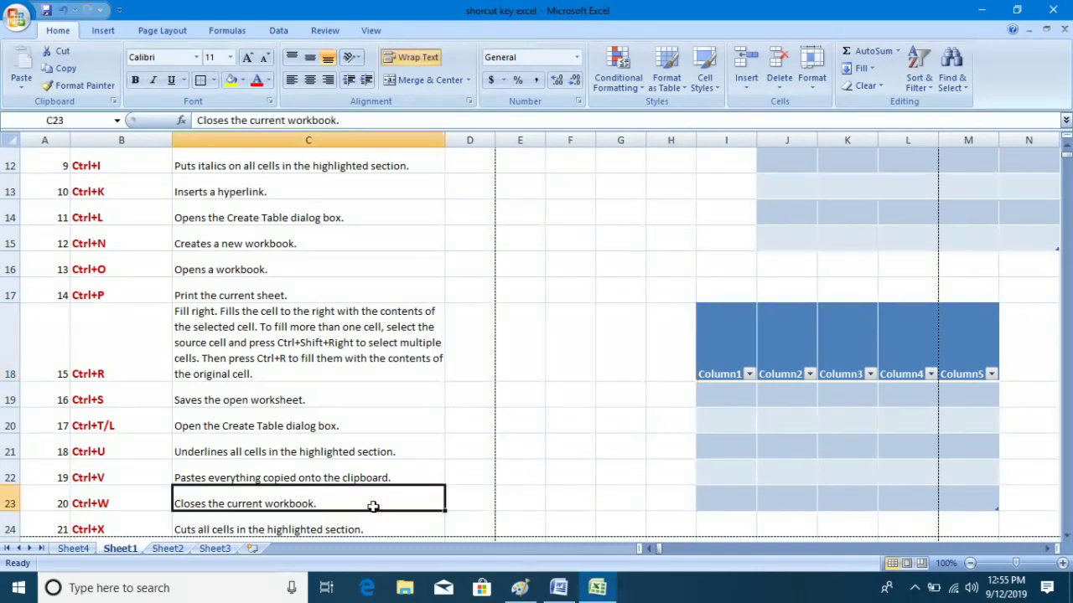
{"action": "key", "text": "Down"}
{"action": "key", "text": "Down"}
{"action": "key", "text": "Down"}
{"action": "key", "text": "Down"}
{"action": "key", "text": "Down"}
{"action": "key", "text": "Down"}
{"action": "key", "text": "Down"}
{"action": "key", "text": "Down"}
{"action": "key", "text": "Up"}
{"action": "key", "text": "Up"}
{"action": "key", "text": "Up"}
{"action": "key", "text": "Up"}
{"action": "key", "text": "Up"}
{"action": "key", "text": "Up"}
{"action": "key", "text": "Up"}
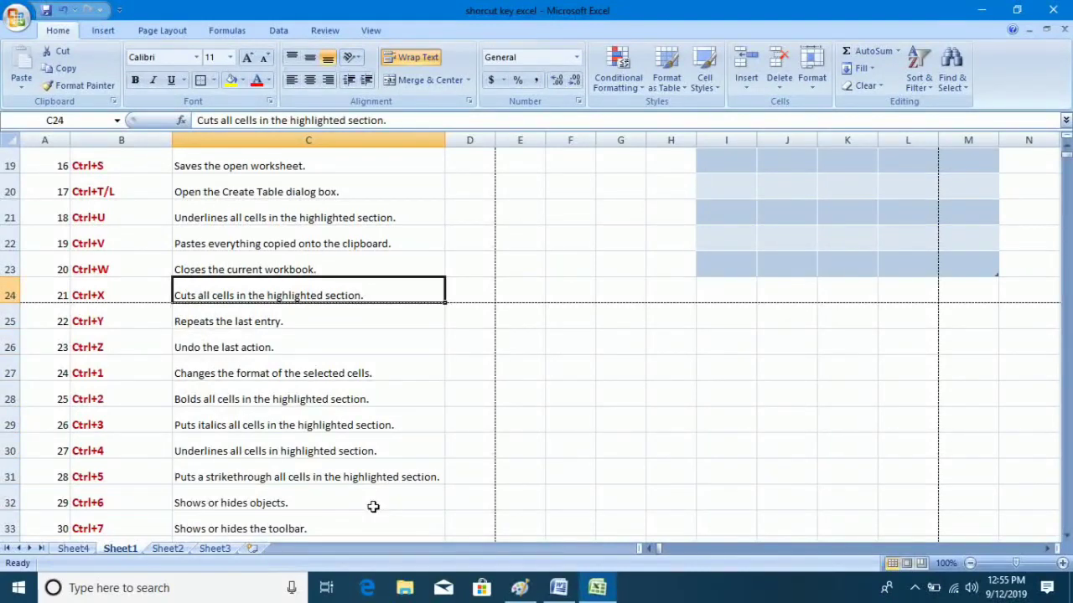
{"action": "left_click", "coordinate": [622, 270]}
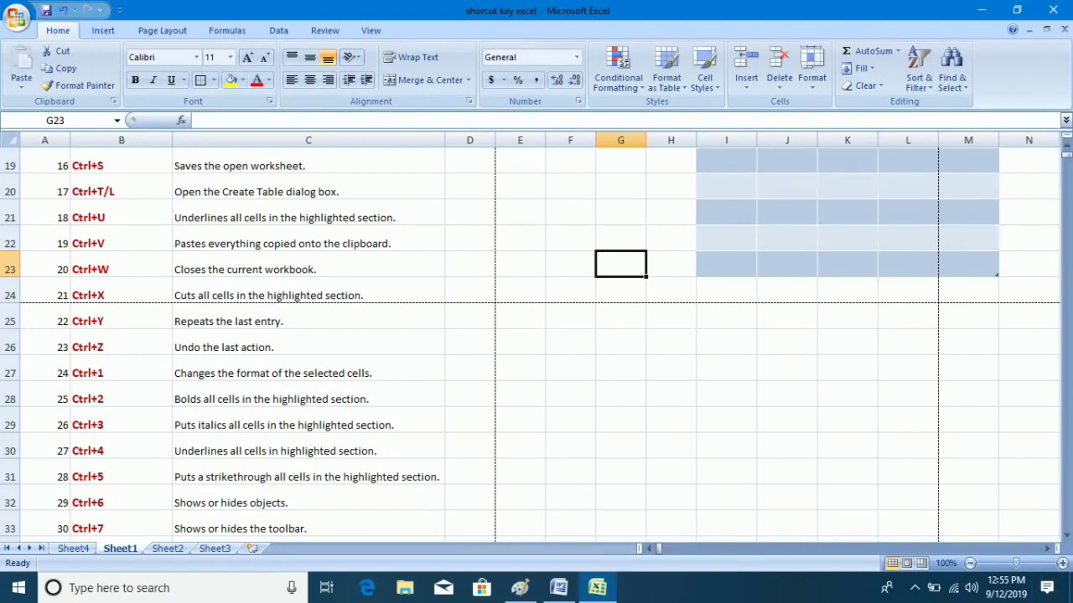
Step: Enter 45 in G23, copy it, and paste it into H27
{"action": "type", "text": "45"}
{"action": "left_click", "coordinate": [683, 360]}
{"action": "left_click", "coordinate": [639, 269]}
{"action": "key", "text": "ctrl+c"}
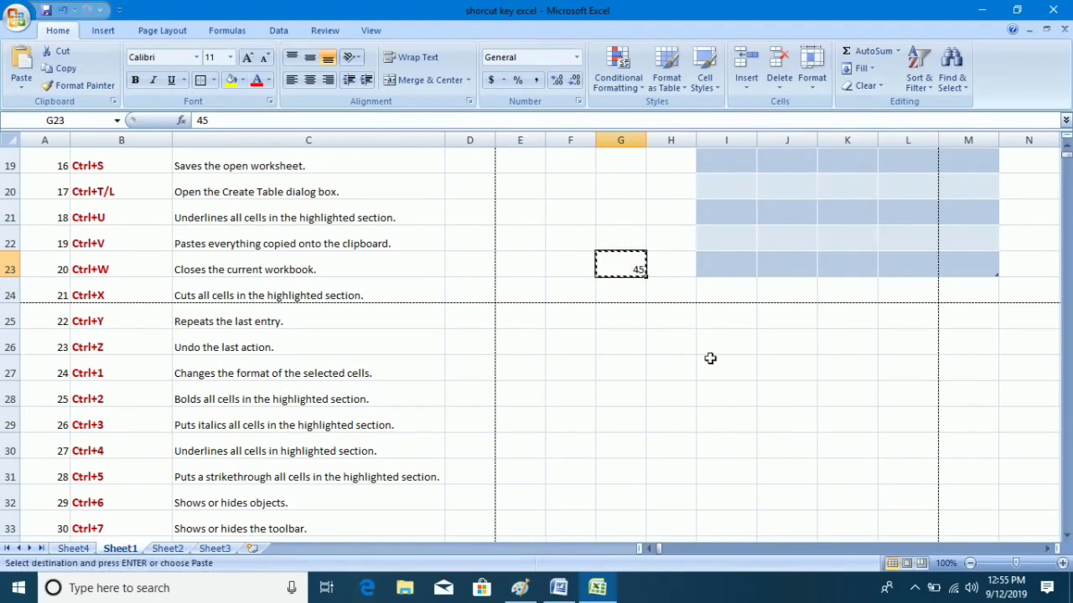
{"action": "left_click", "coordinate": [680, 363]}
{"action": "key", "text": "Return"}
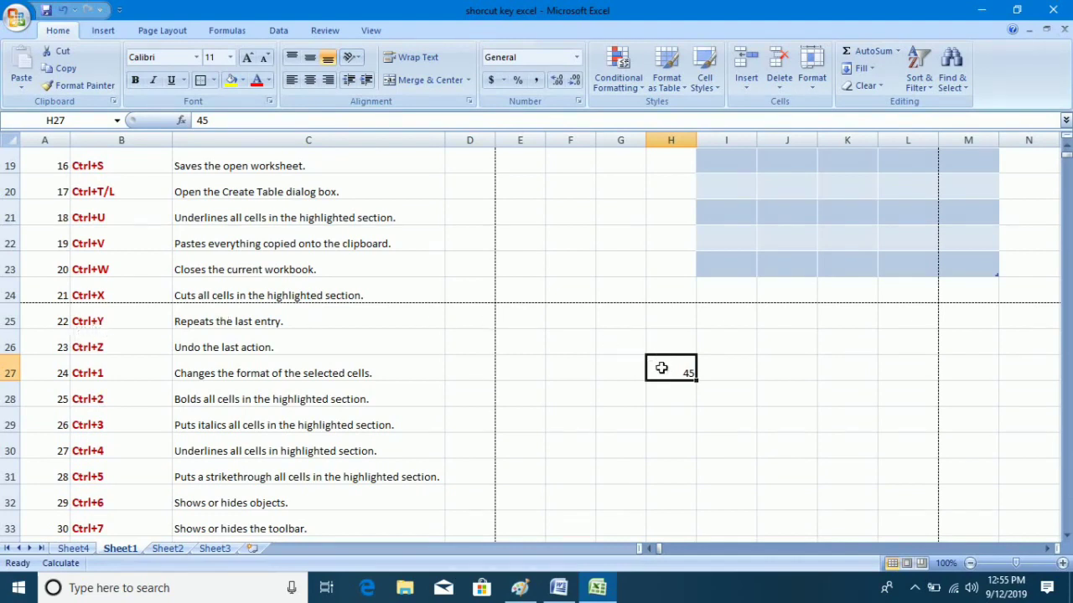
Step: Undo the paste into H27, then select the description in C27
{"action": "left_click", "coordinate": [65, 11]}
{"action": "left_click", "coordinate": [919, 453]}
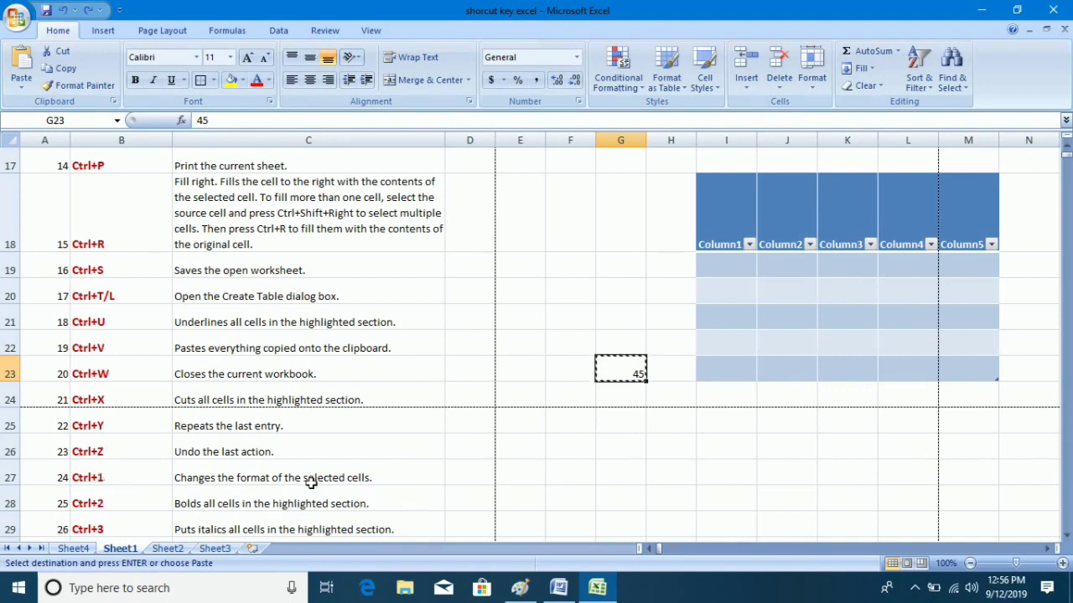
{"action": "left_click", "coordinate": [206, 482]}
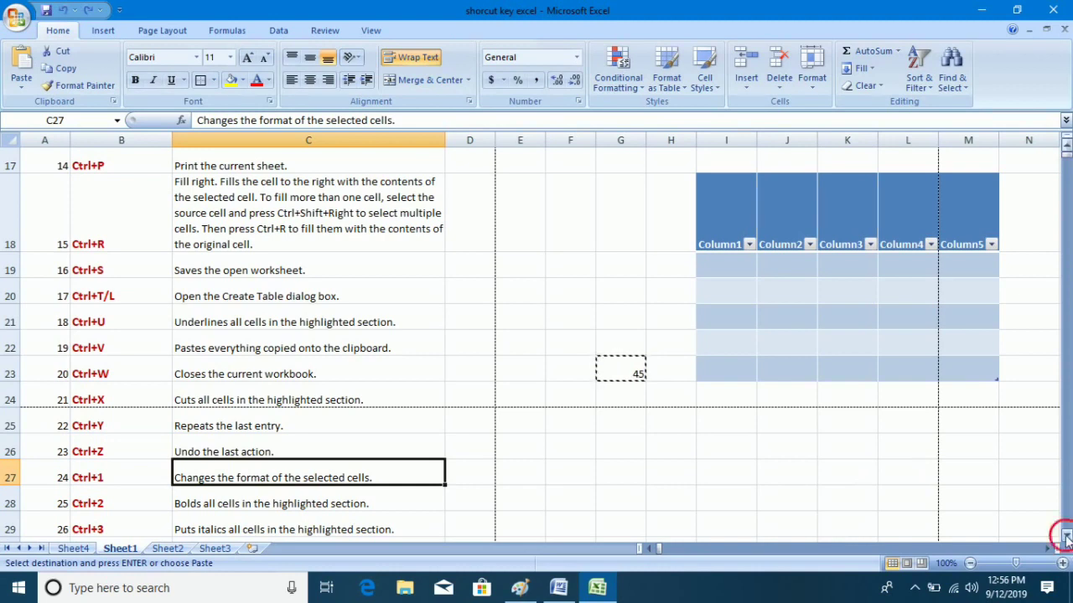
Step: Enter the word 'computer' in cell I26 and reselect it
{"action": "left_click", "coordinate": [1066, 537]}
{"action": "left_click", "coordinate": [1066, 537]}
{"action": "left_click", "coordinate": [725, 300]}
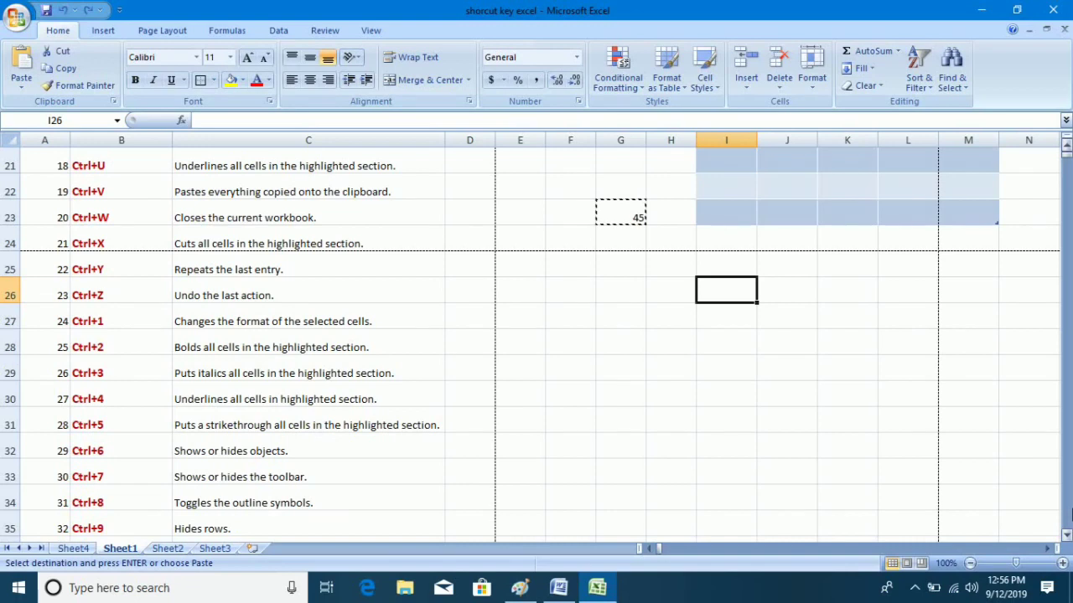
{"action": "type", "text": "computer"}
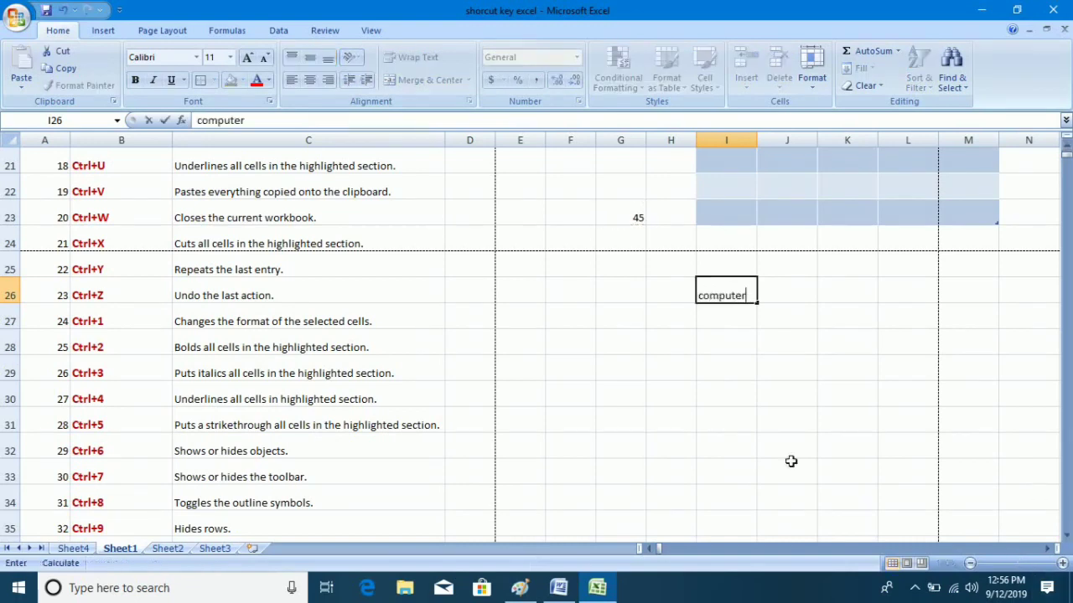
{"action": "left_click", "coordinate": [838, 421]}
{"action": "left_click", "coordinate": [726, 300]}
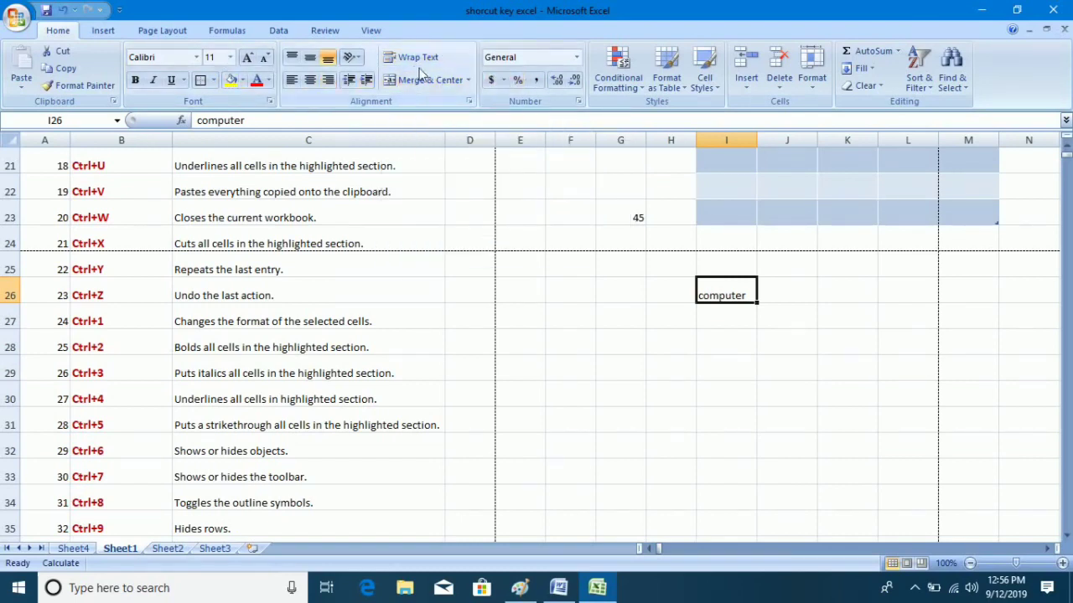
{"action": "left_click", "coordinate": [352, 58]}
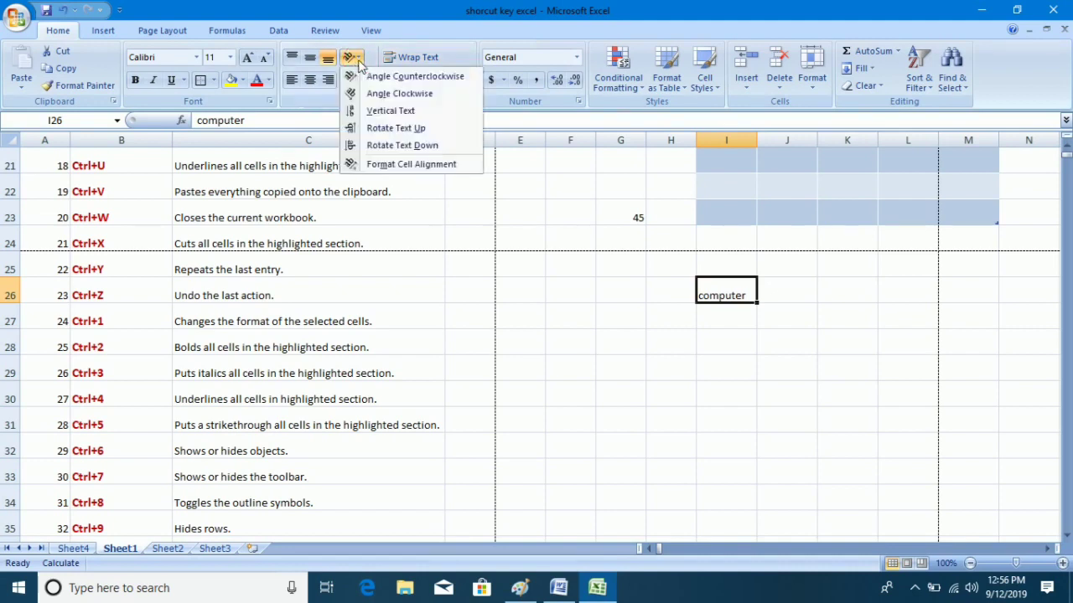
{"action": "left_click", "coordinate": [384, 165]}
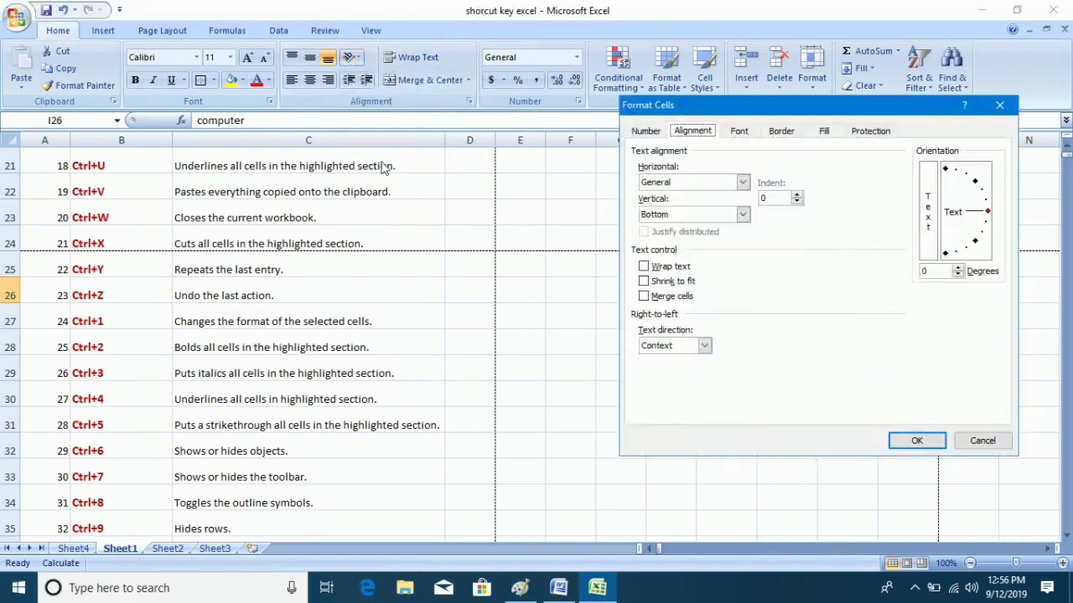
{"action": "left_click", "coordinate": [641, 132]}
{"action": "left_click", "coordinate": [692, 131]}
{"action": "left_click", "coordinate": [738, 131]}
{"action": "left_click", "coordinate": [780, 132]}
{"action": "left_click", "coordinate": [820, 132]}
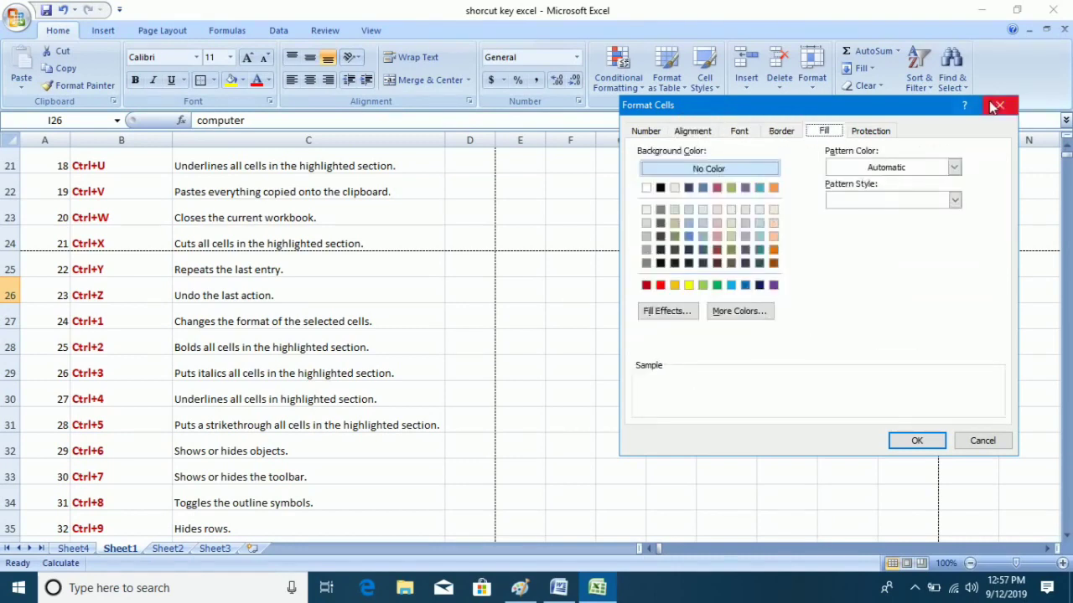
{"action": "left_click", "coordinate": [1000, 105]}
{"action": "left_click", "coordinate": [620, 445]}
{"action": "left_click", "coordinate": [730, 295]}
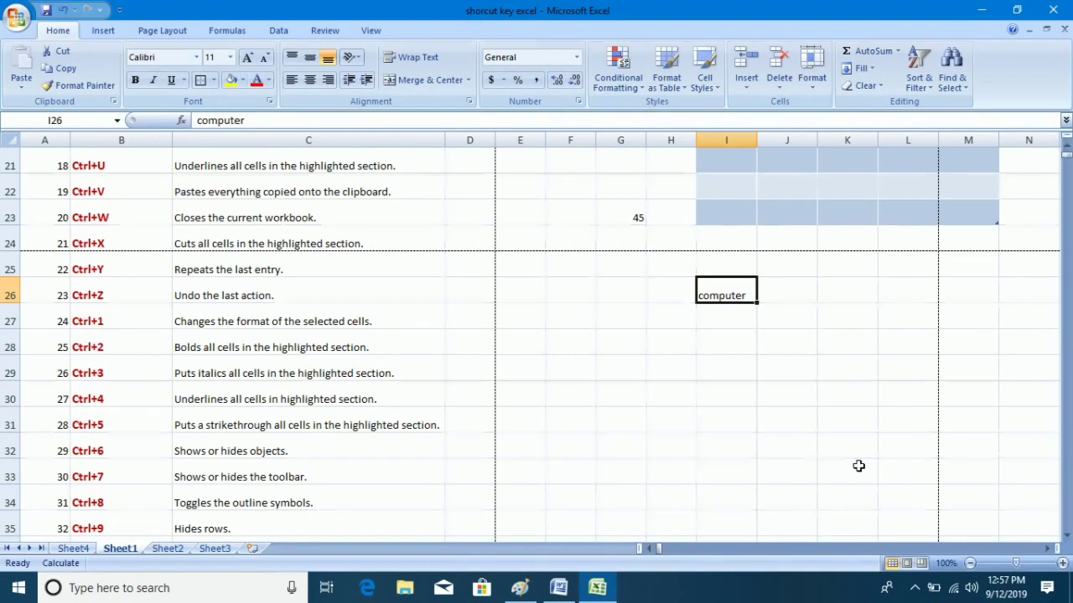
{"action": "key", "text": "ctrl+1"}
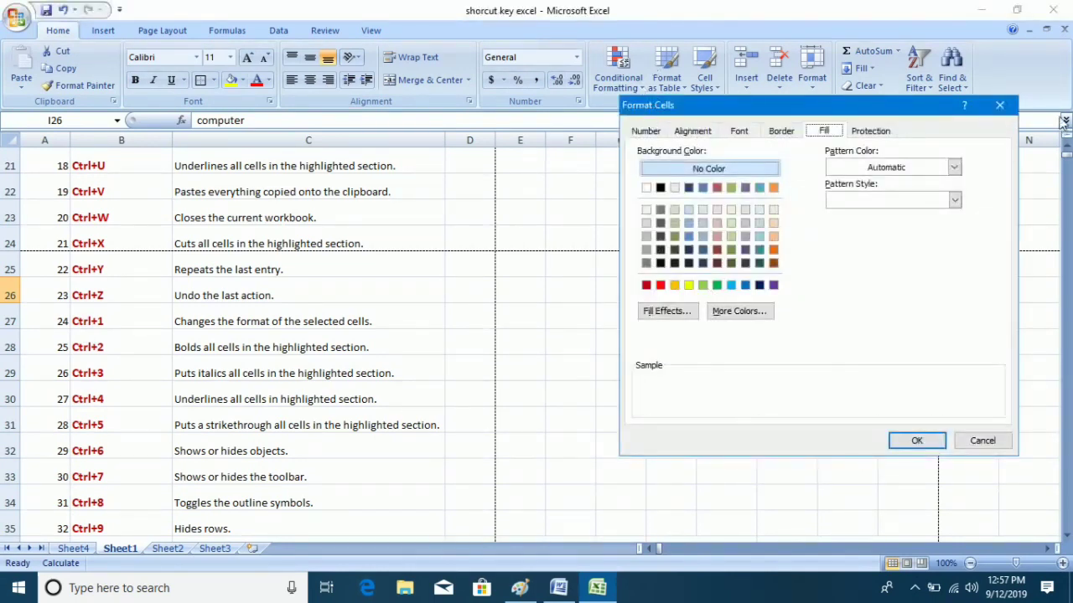
{"action": "left_click", "coordinate": [1000, 106]}
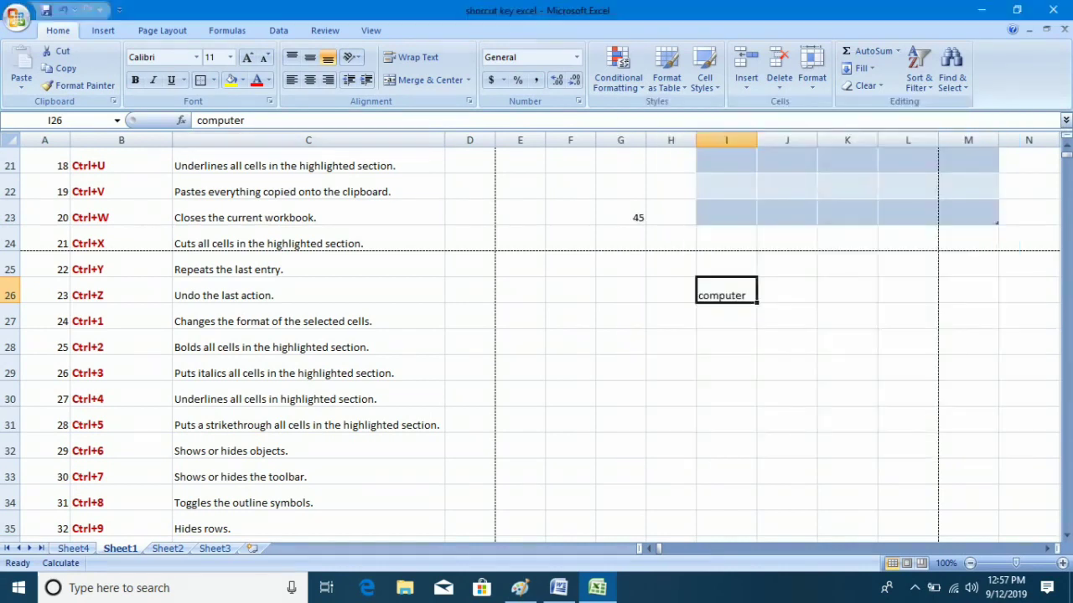
{"action": "left_click", "coordinate": [358, 60]}
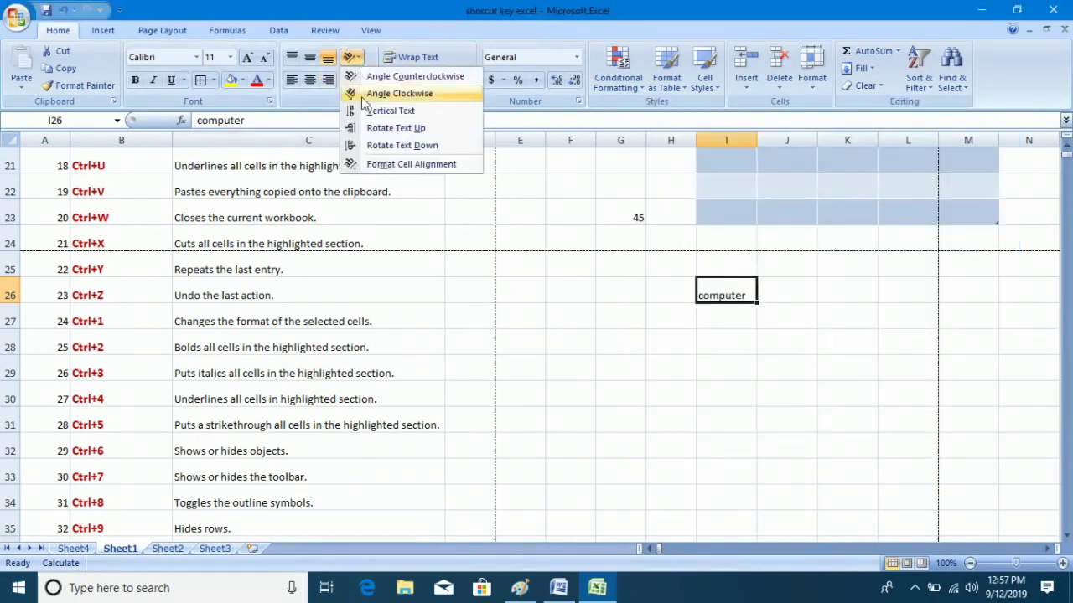
{"action": "left_click", "coordinate": [408, 165]}
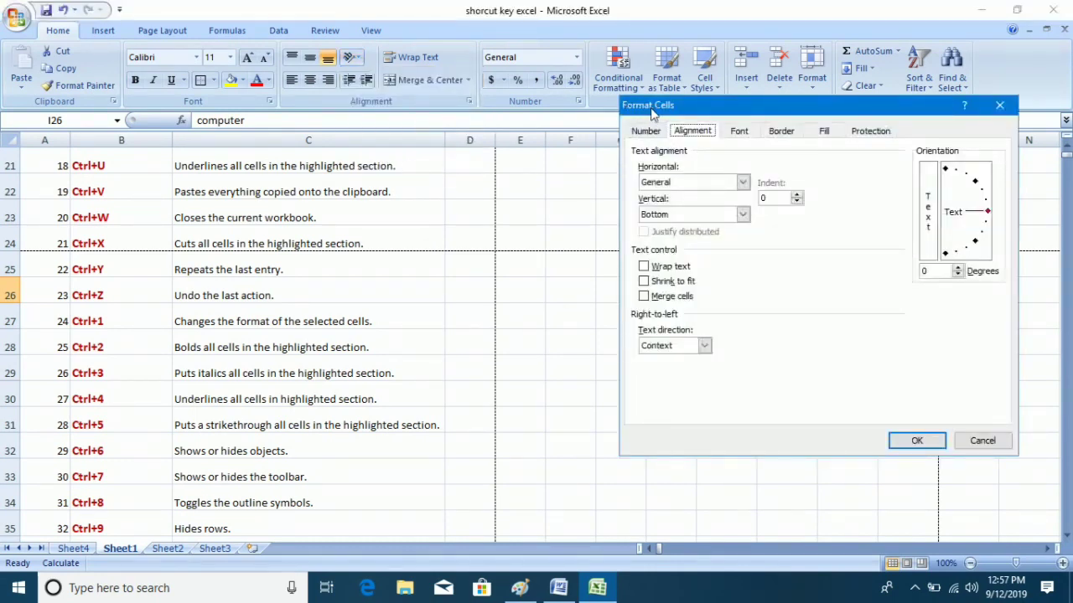
{"action": "left_click", "coordinate": [647, 131]}
{"action": "left_click", "coordinate": [703, 133]}
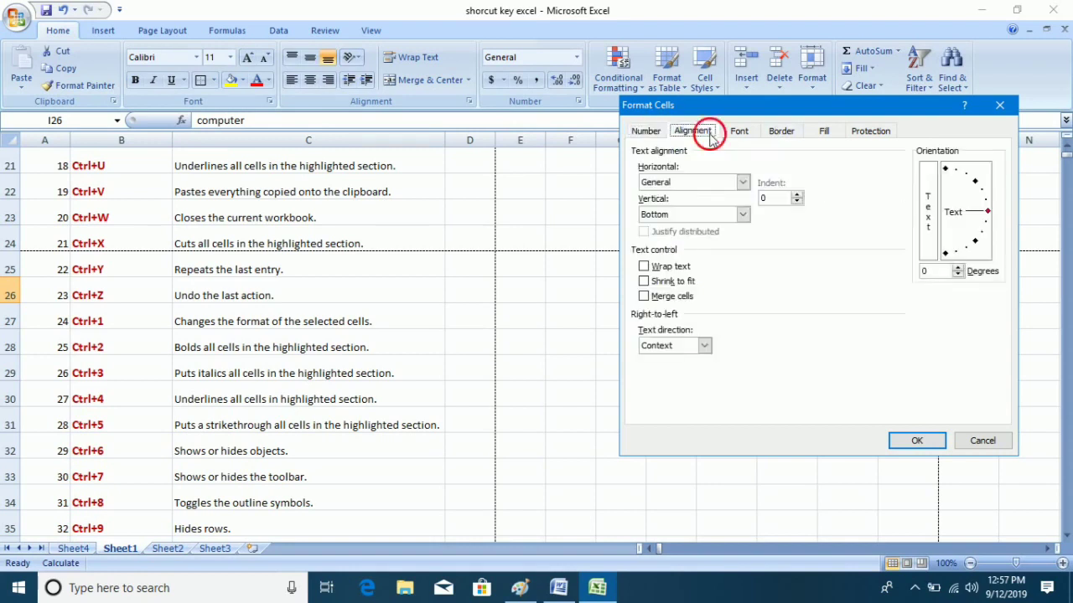
{"action": "left_click", "coordinate": [741, 134]}
{"action": "left_click", "coordinate": [782, 134]}
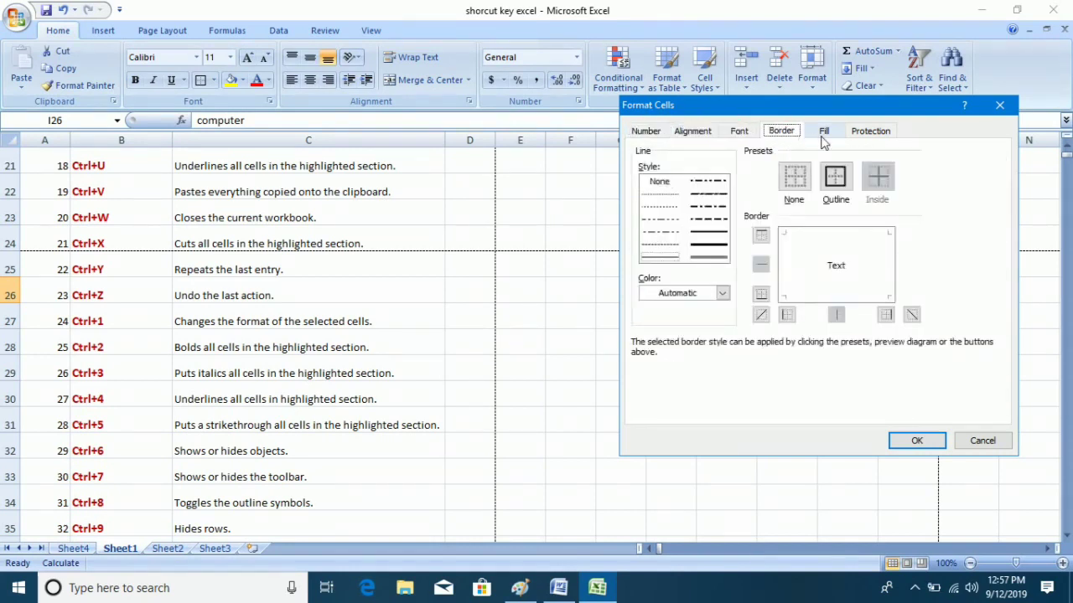
{"action": "left_click", "coordinate": [824, 133]}
{"action": "left_click", "coordinate": [893, 134]}
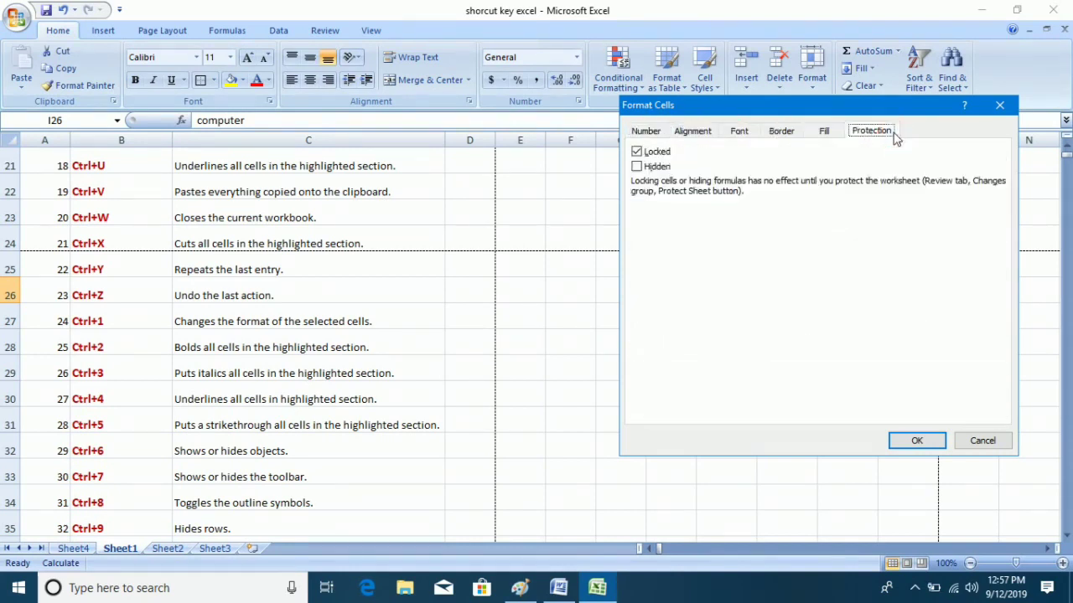
{"action": "left_click", "coordinate": [1000, 109]}
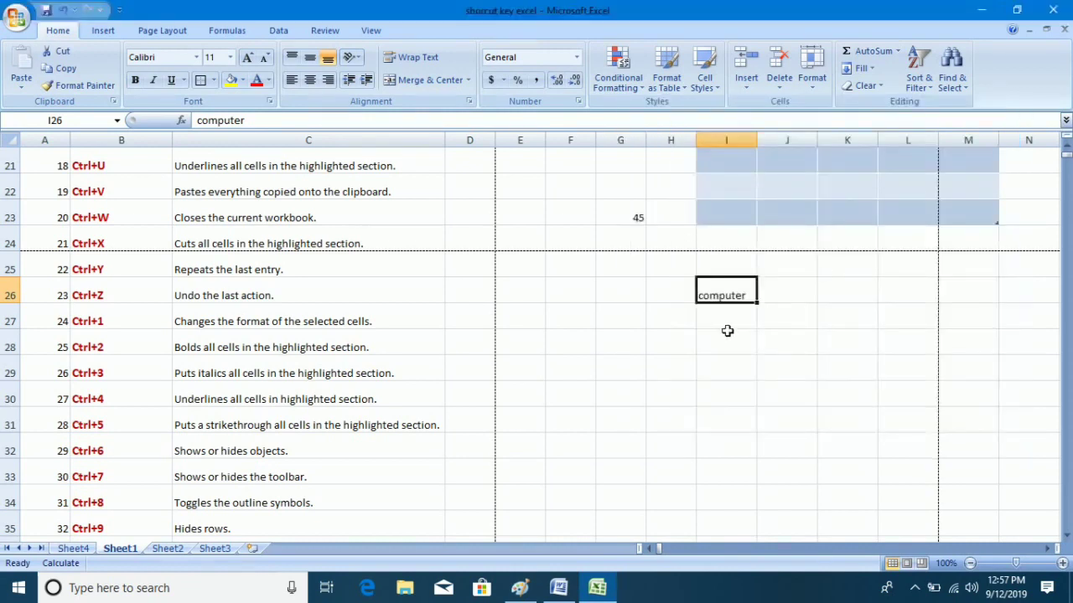
Step: Give I26 the Arial font and a dark font colour through Format Cells
{"action": "key", "text": "ctrl+1"}
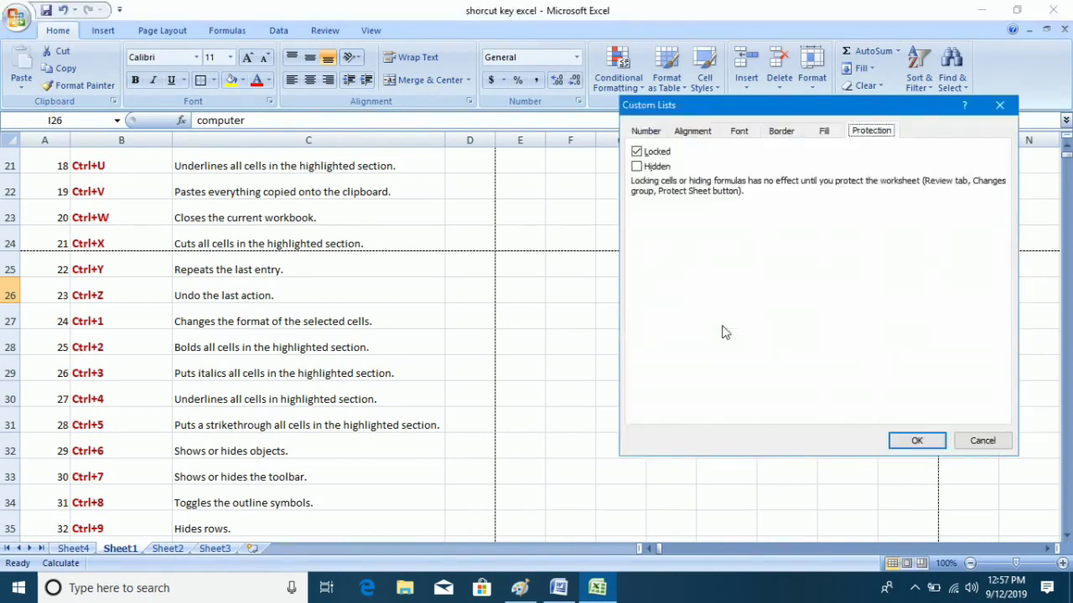
{"action": "left_click", "coordinate": [643, 132]}
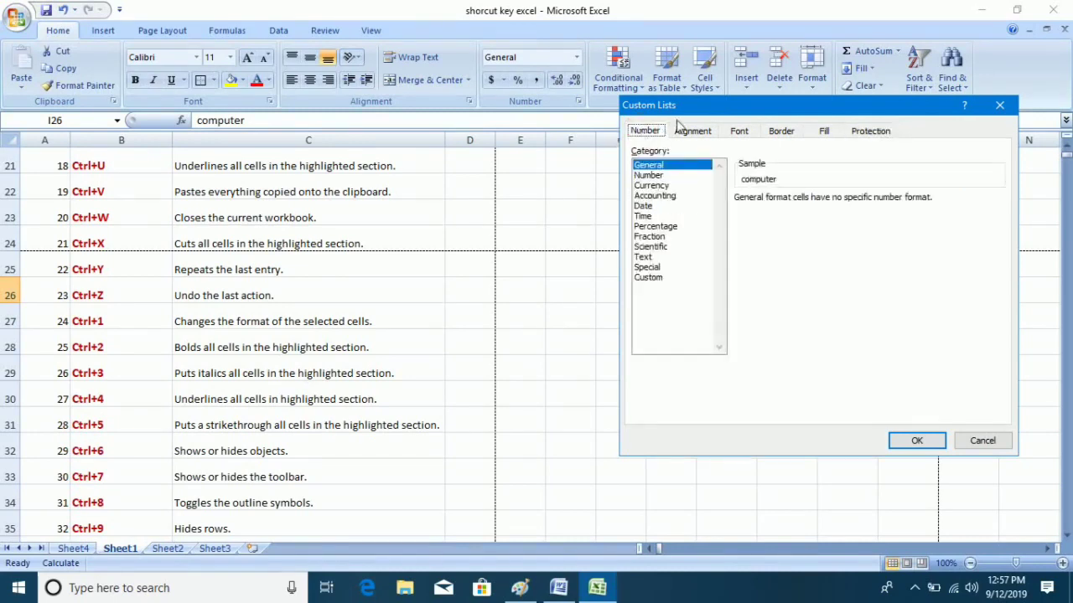
{"action": "left_click", "coordinate": [694, 130]}
{"action": "left_click", "coordinate": [746, 130]}
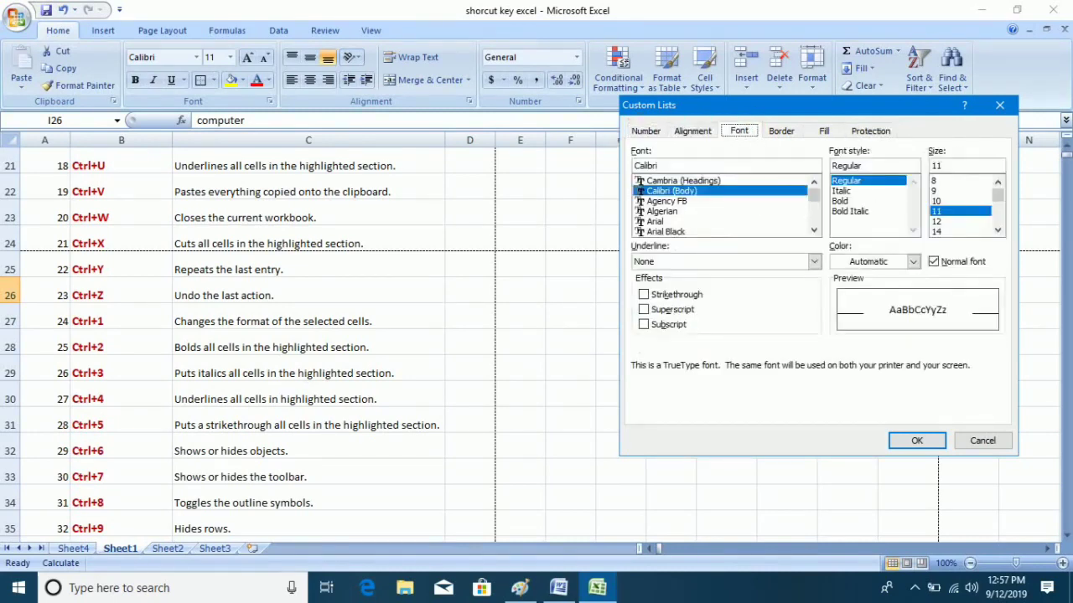
{"action": "left_click", "coordinate": [813, 263]}
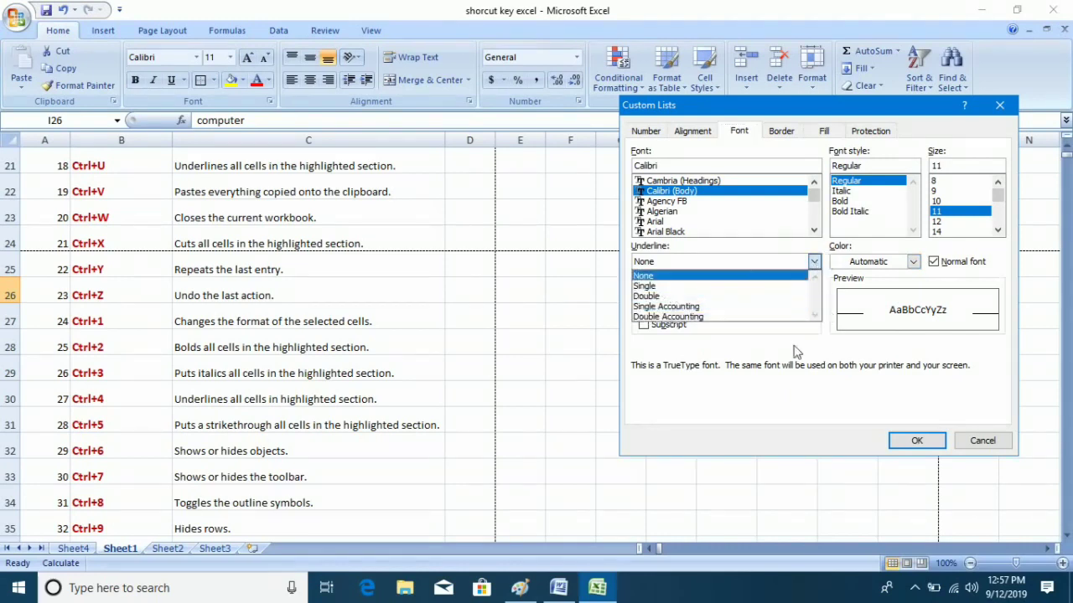
{"action": "left_click", "coordinate": [694, 223]}
{"action": "left_click", "coordinate": [914, 262]}
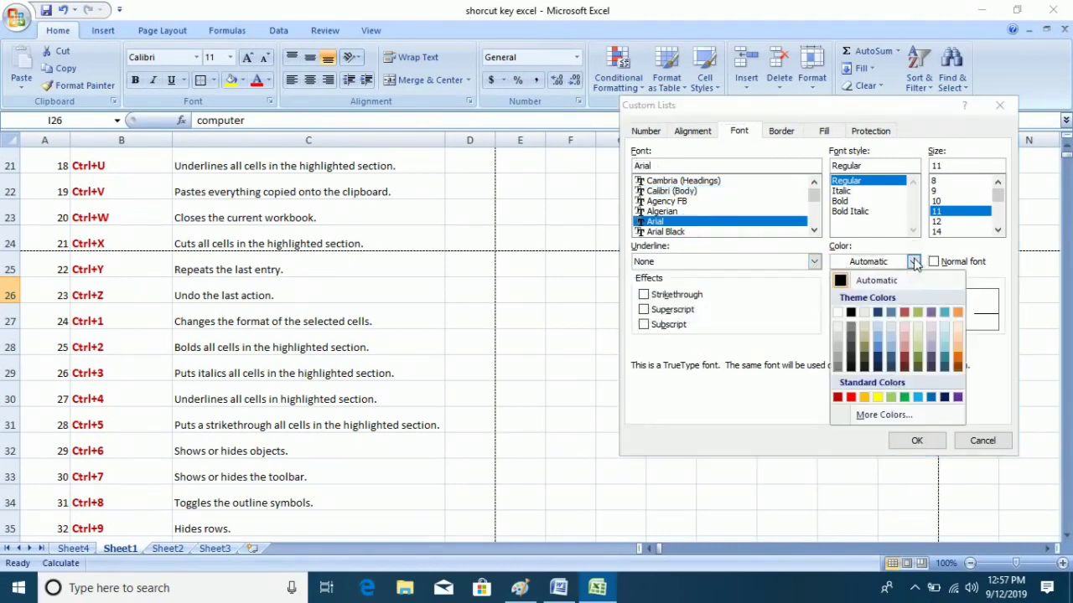
{"action": "left_click", "coordinate": [866, 366]}
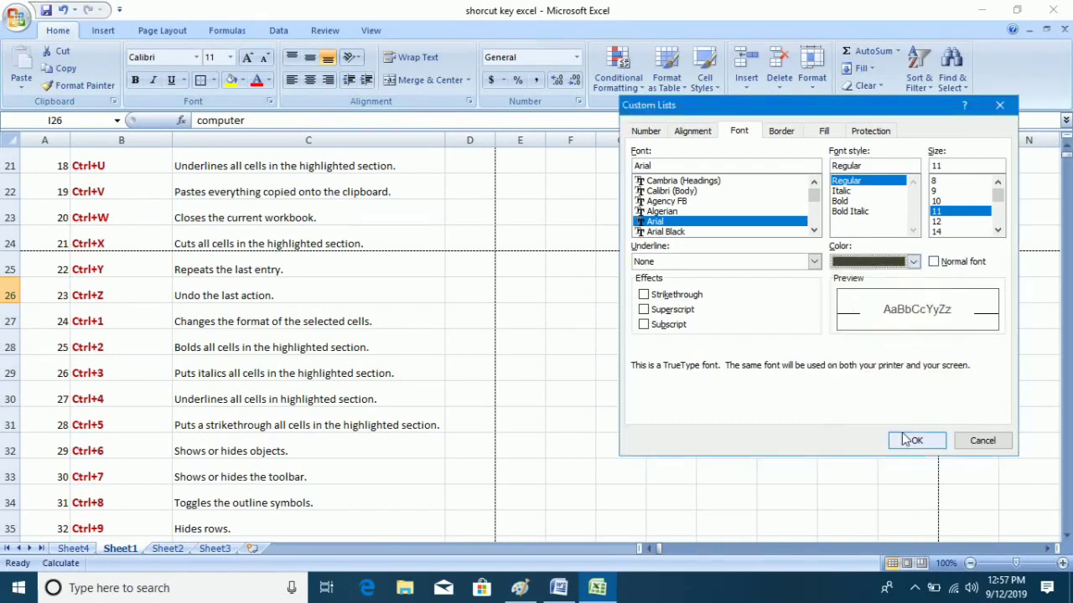
{"action": "left_click", "coordinate": [911, 440]}
{"action": "left_click", "coordinate": [742, 355]}
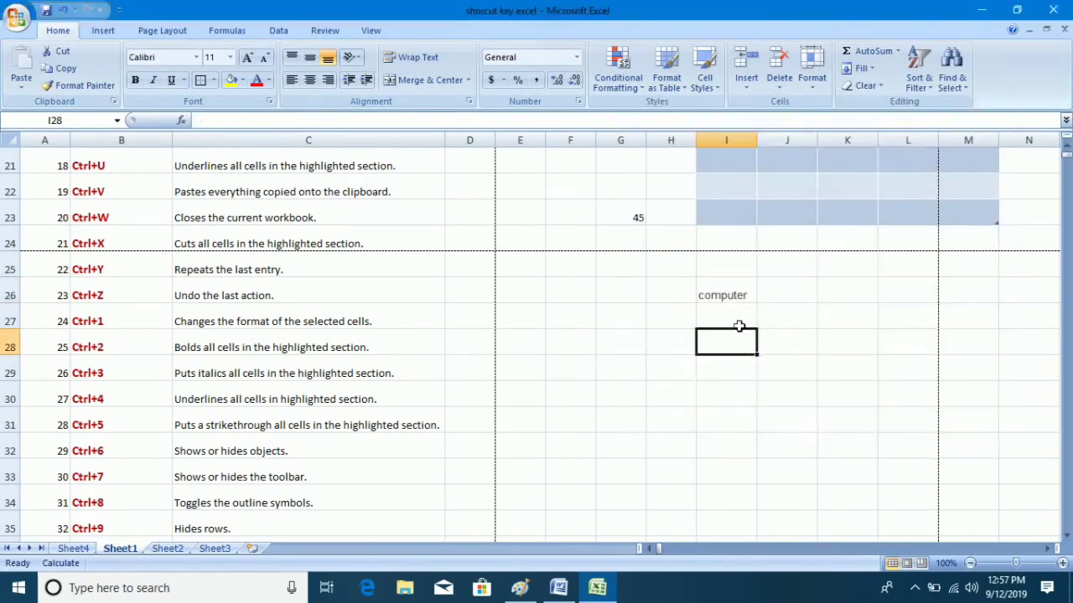
{"action": "left_click", "coordinate": [733, 295]}
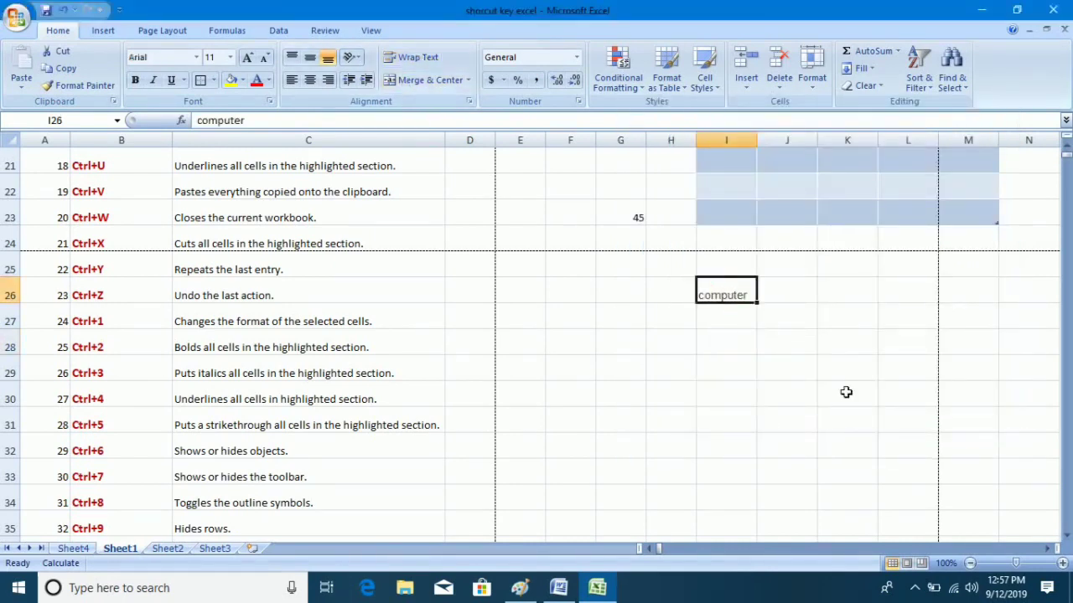
Step: Change the font colour of 'computer' in I26 to red
{"action": "key", "text": "ctrl+1"}
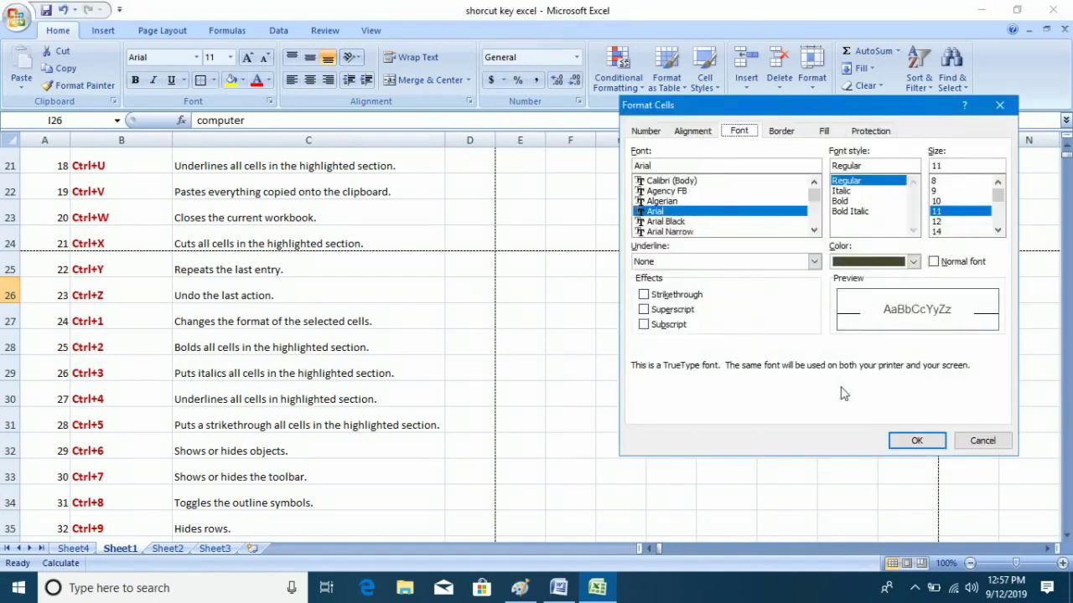
{"action": "left_click", "coordinate": [912, 261]}
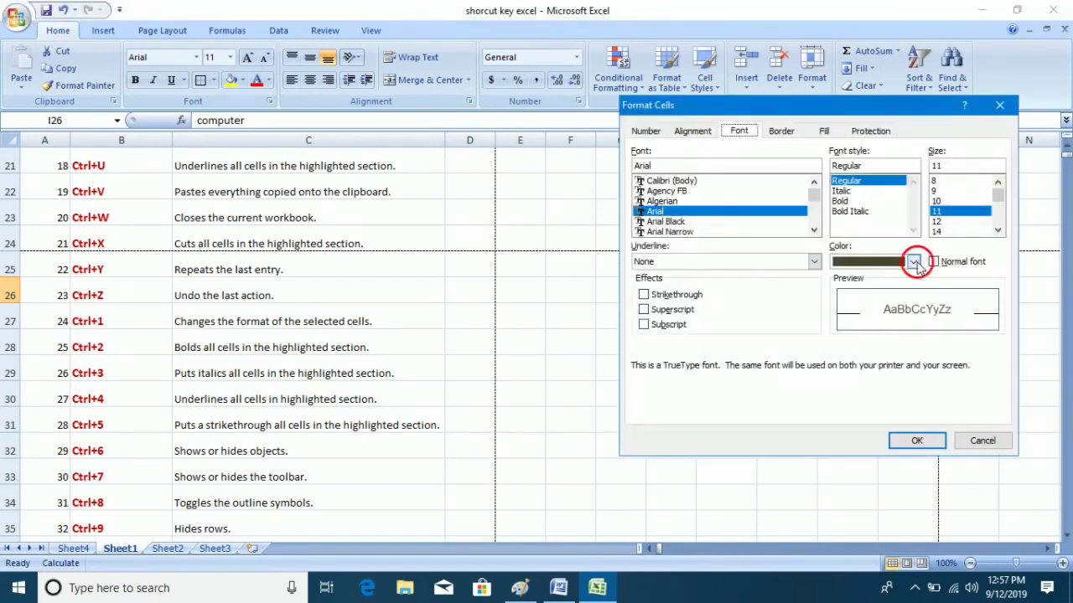
{"action": "left_click", "coordinate": [850, 398]}
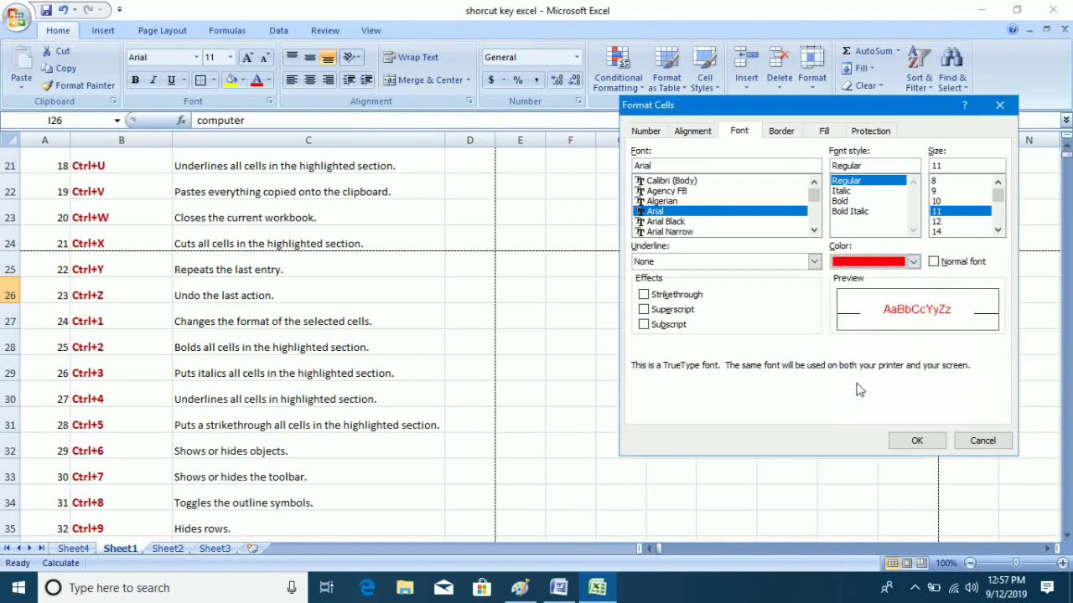
{"action": "left_click", "coordinate": [917, 441]}
{"action": "left_click", "coordinate": [692, 447]}
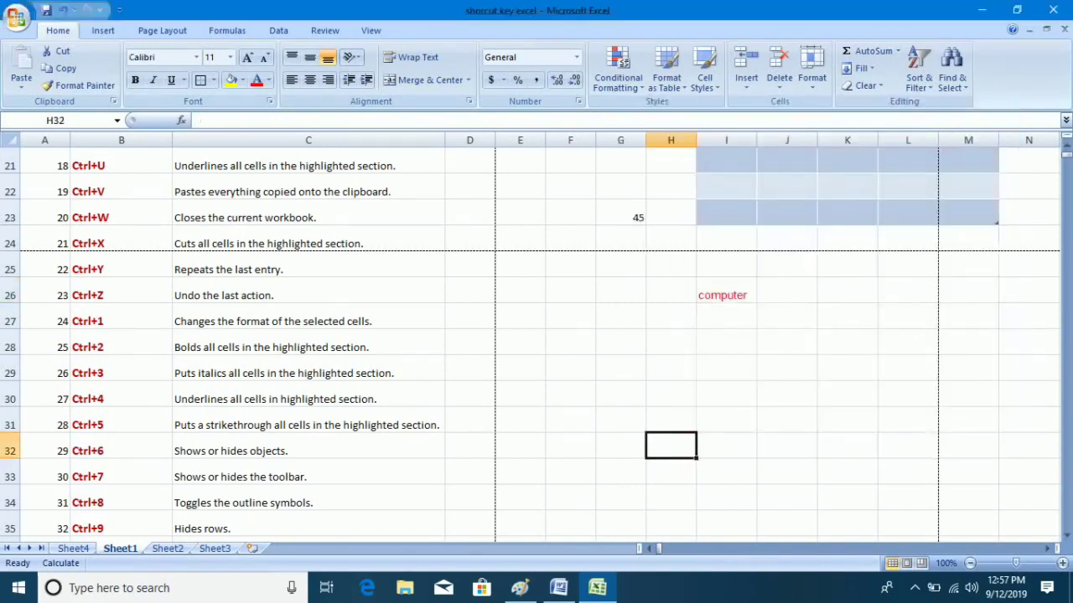
{"action": "left_click", "coordinate": [739, 295]}
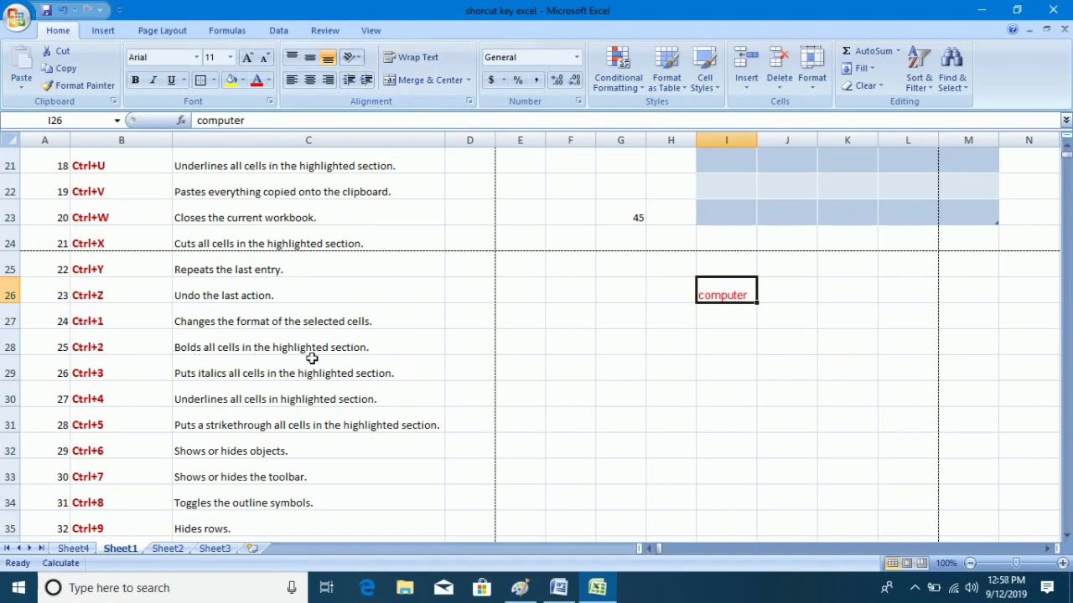
Step: Type 'jhjhh' in J26 and 'fgfgf' in K26, then select I26:K26
{"action": "double_click", "coordinate": [102, 350]}
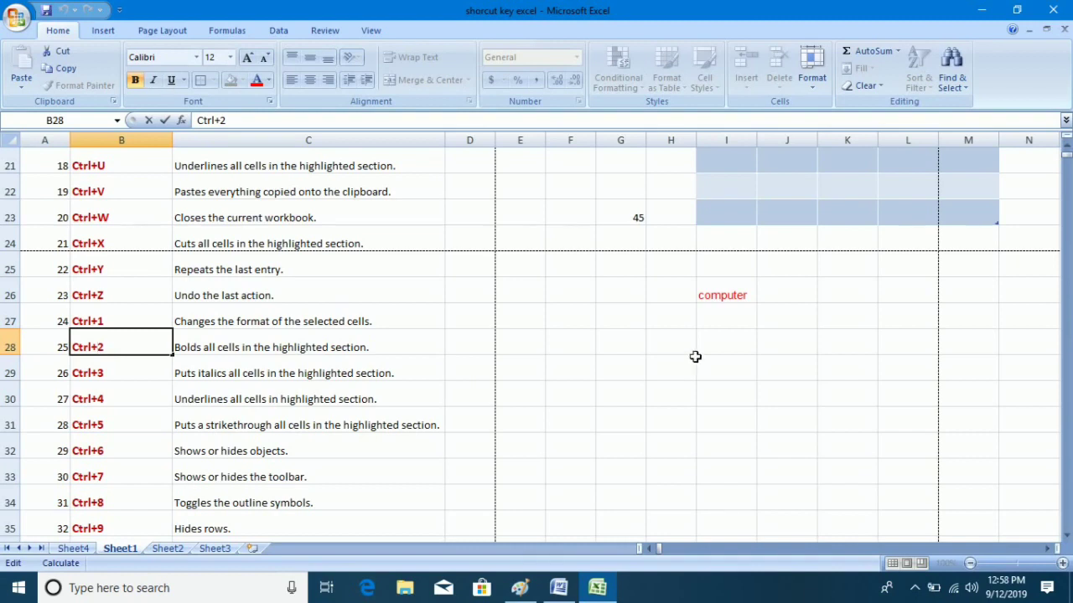
{"action": "left_click", "coordinate": [780, 339]}
{"action": "left_click", "coordinate": [791, 292]}
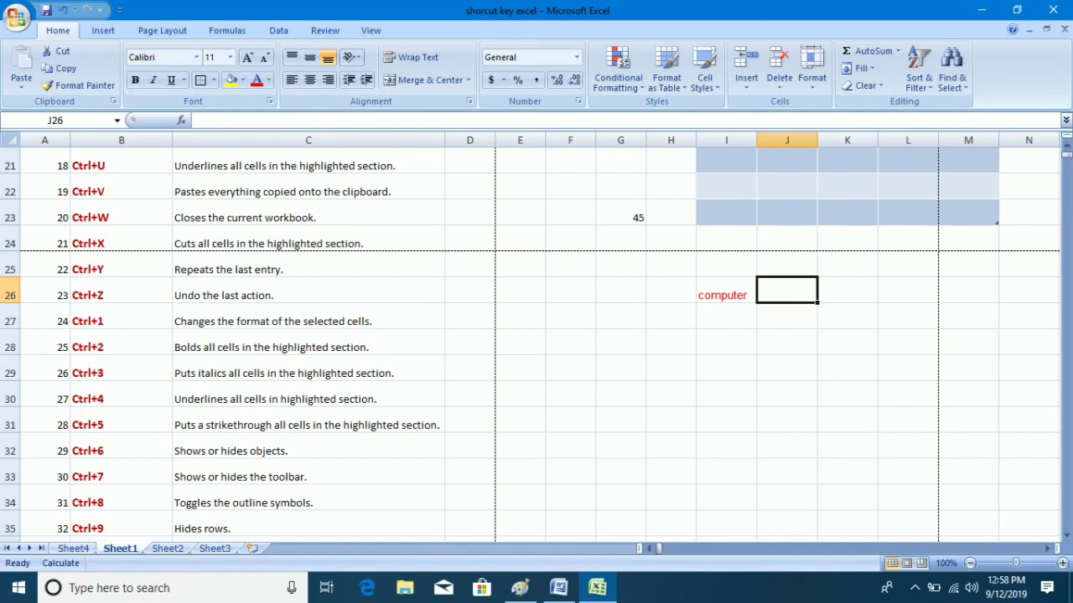
{"action": "type", "text": "jhjhh"}
{"action": "left_click", "coordinate": [872, 297]}
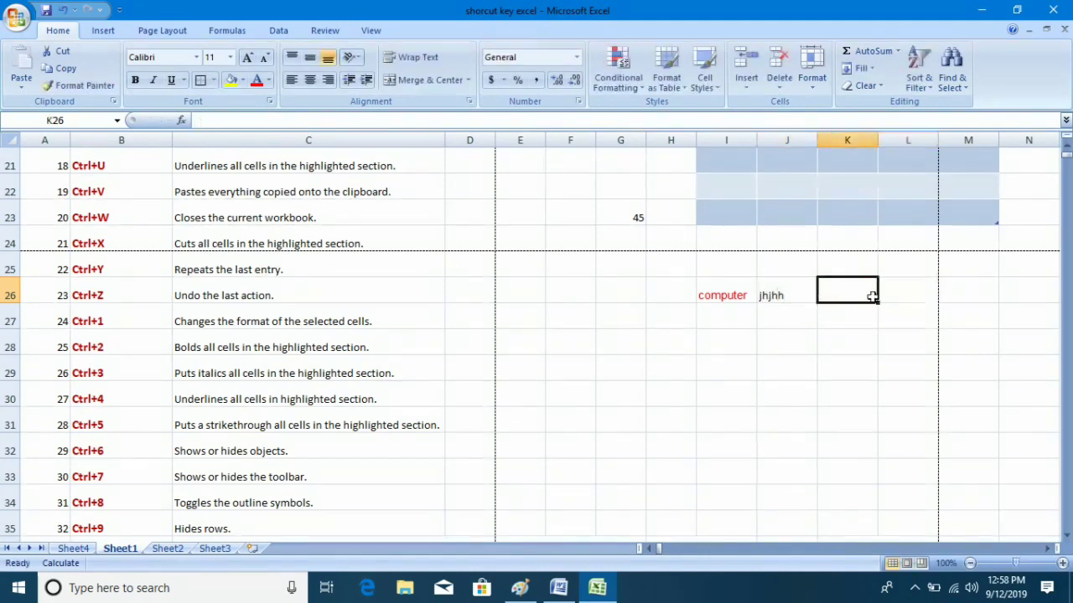
{"action": "type", "text": "fgfgf"}
{"action": "left_click", "coordinate": [847, 344]}
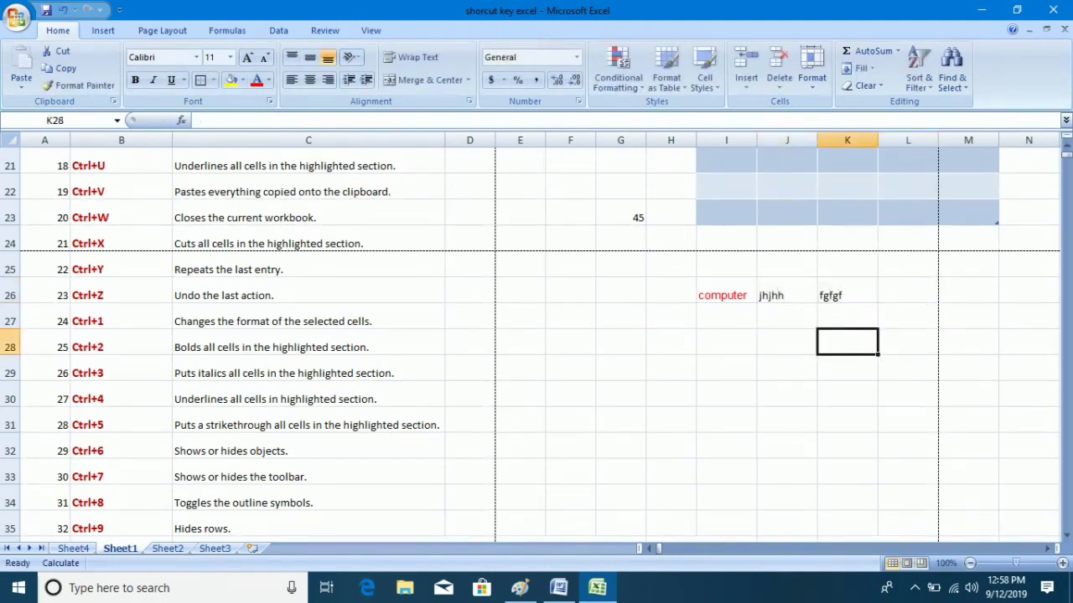
{"action": "left_click_drag", "start_coordinate": [707, 293], "coordinate": [843, 295]}
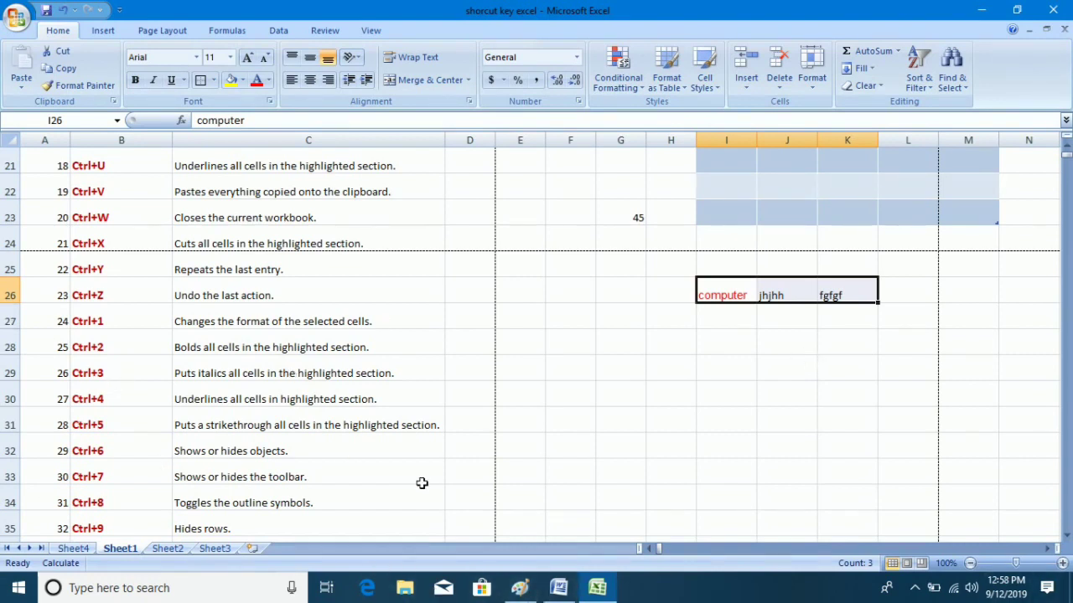
Step: Make I26:K26 bold with Ctrl+B/Ctrl+2, opening and cancelling Format Cells via Ctrl+1
{"action": "key", "text": "ctrl+b"}
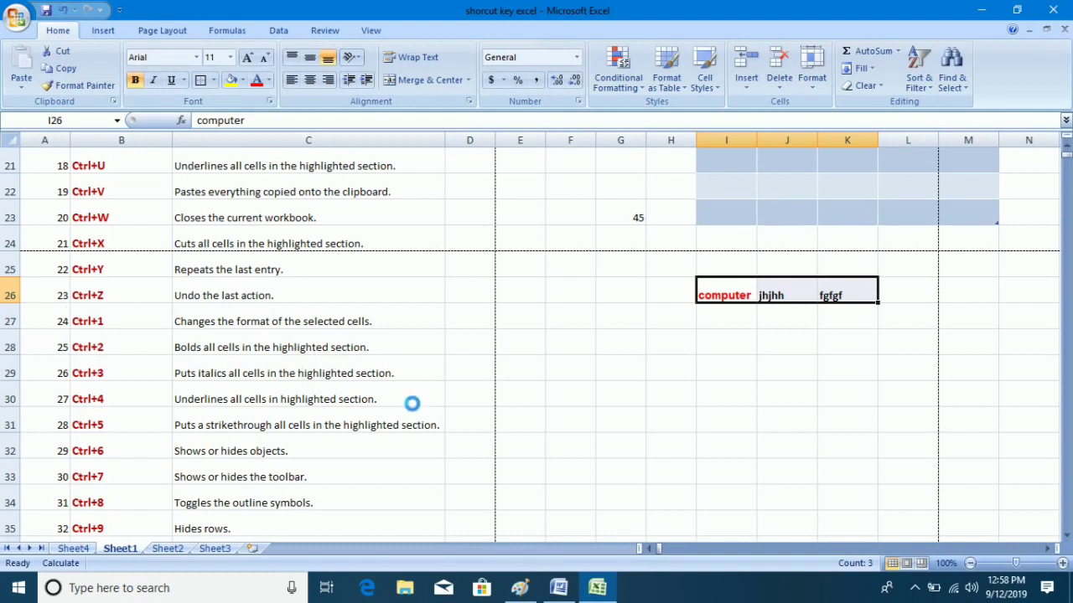
{"action": "key", "text": "ctrl+2"}
{"action": "key", "text": "ctrl+2"}
{"action": "key", "text": "ctrl+2"}
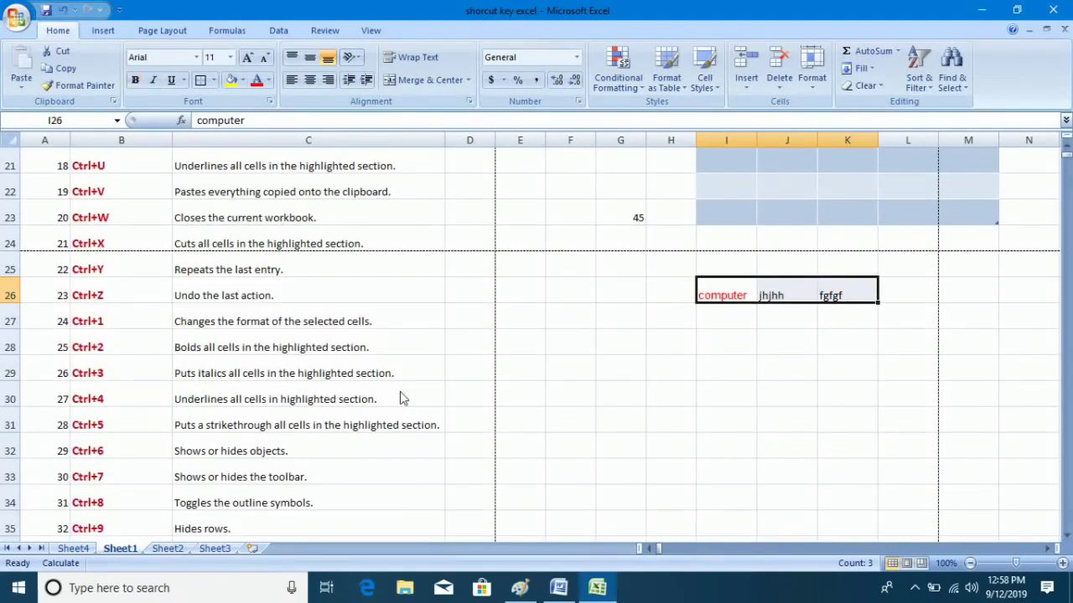
{"action": "key", "text": "ctrl+1"}
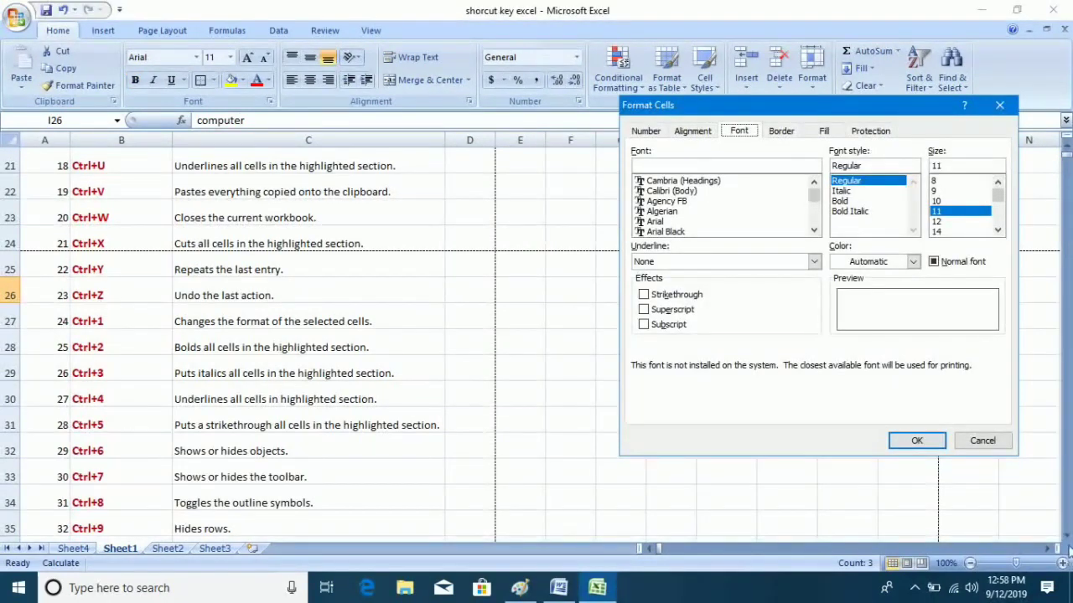
{"action": "left_click", "coordinate": [989, 443]}
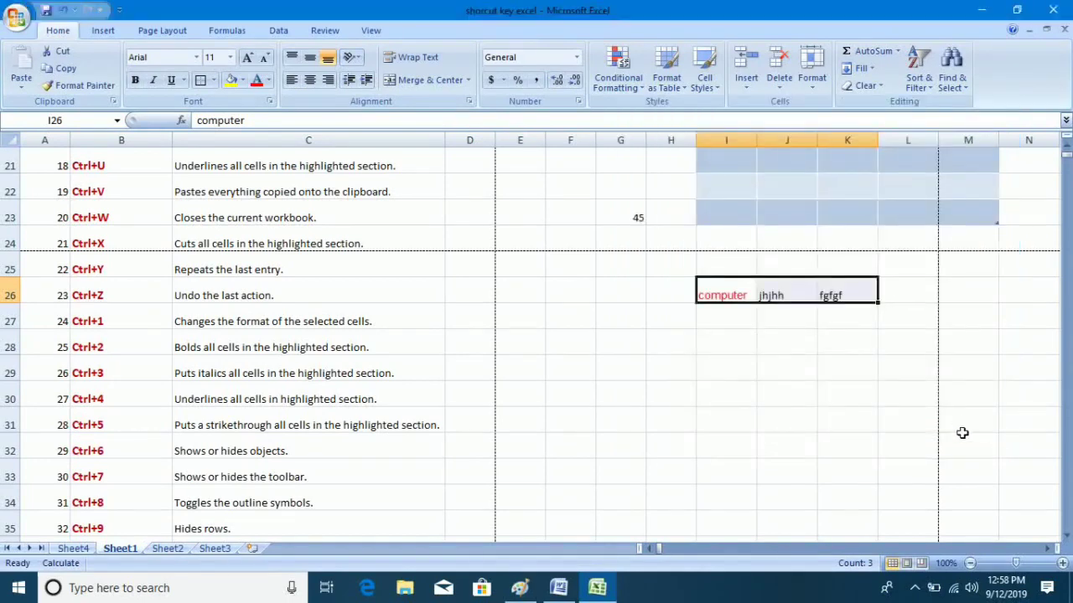
{"action": "key", "text": "ctrl+2"}
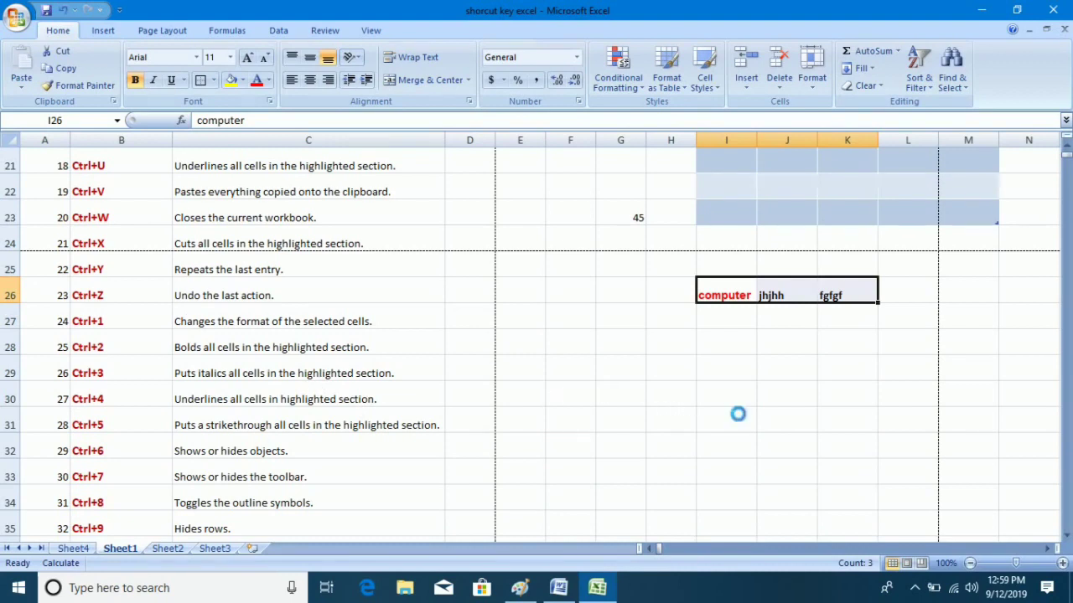
Step: Toggle italic on I26:K26 with Ctrl+3, leaving it italic, then select B30's Ctrl+4 entry
{"action": "key", "text": "ctrl+3"}
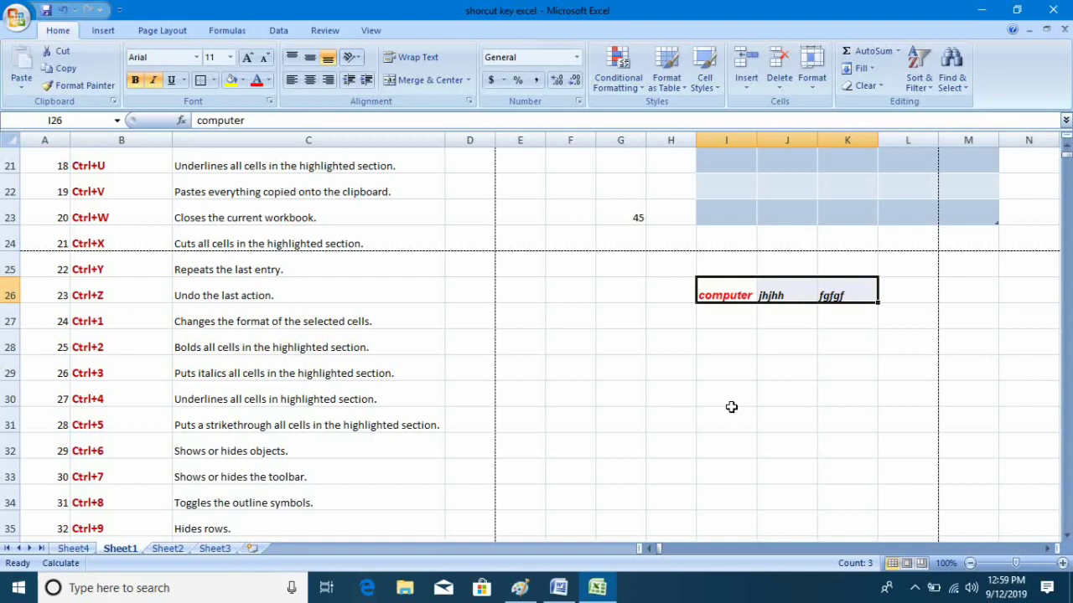
{"action": "key", "text": "ctrl+3"}
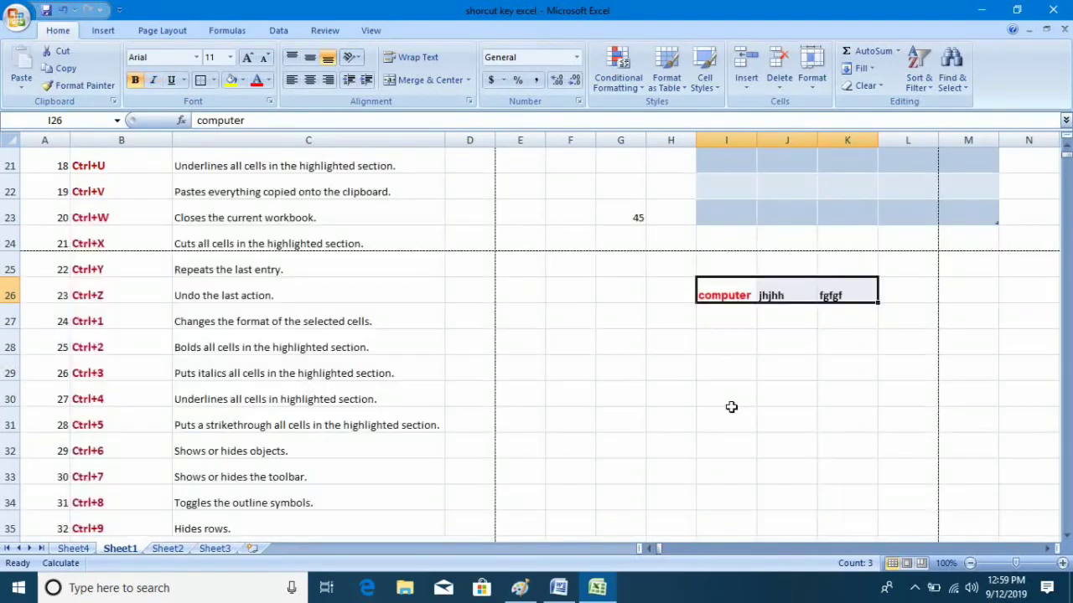
{"action": "key", "text": "ctrl+3"}
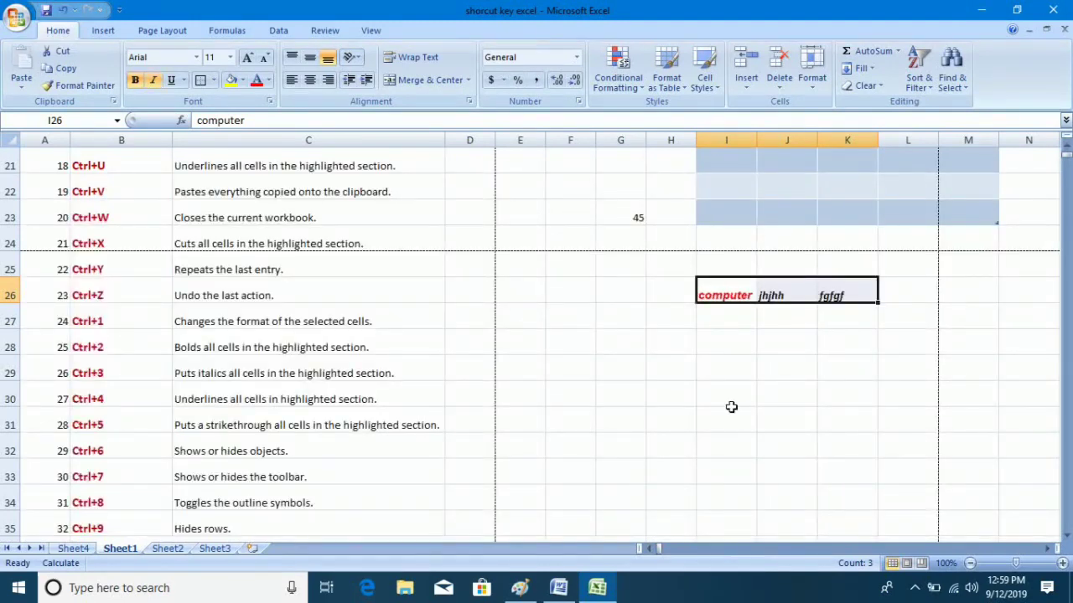
{"action": "key", "text": "ctrl+3"}
{"action": "key", "text": "ctrl+3"}
{"action": "left_click", "coordinate": [127, 408]}
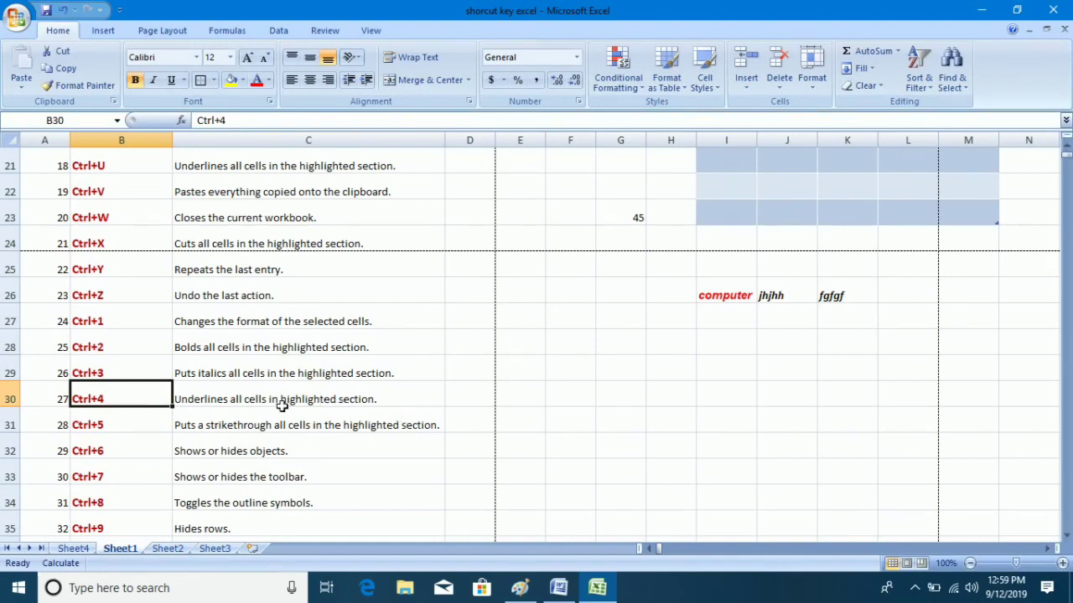
Step: Set 'computer' in I26 to an 18-point font size
{"action": "left_click", "coordinate": [99, 431]}
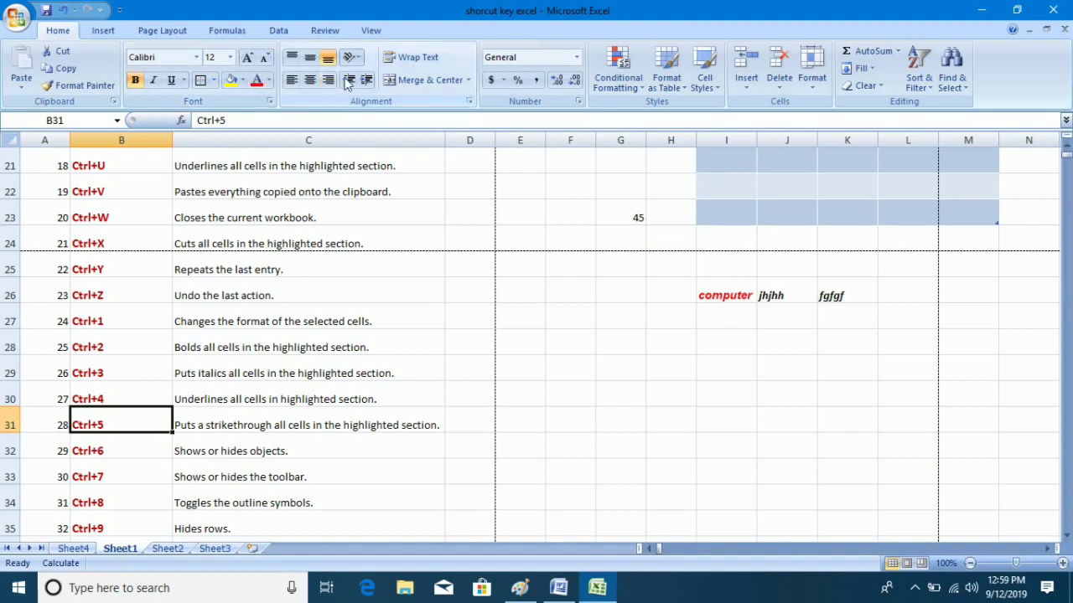
{"action": "left_click", "coordinate": [726, 300]}
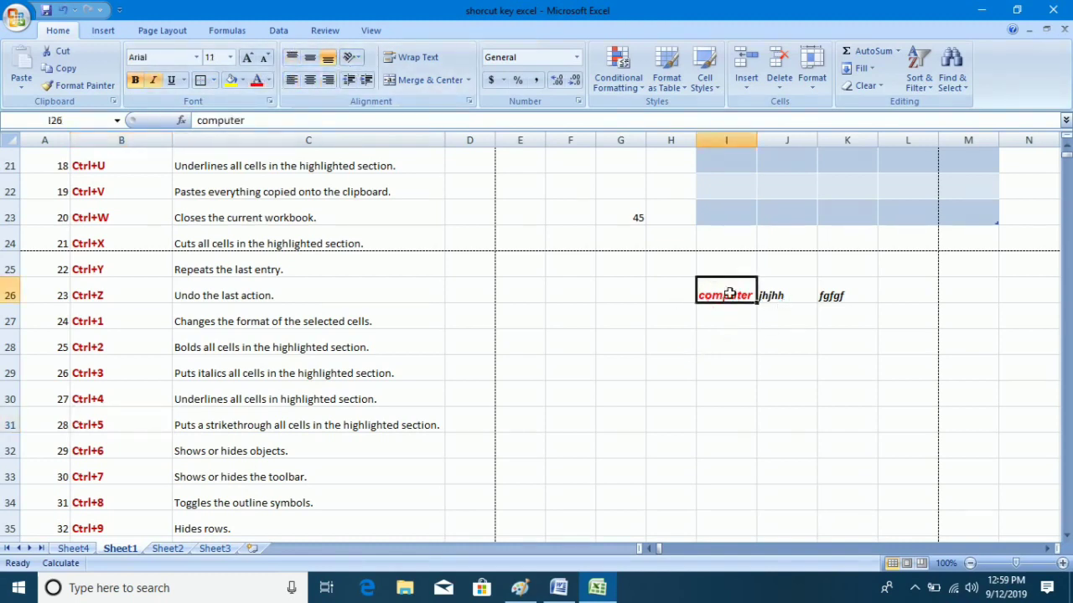
{"action": "left_click", "coordinate": [247, 57]}
{"action": "left_click", "coordinate": [247, 57]}
{"action": "left_click", "coordinate": [247, 57]}
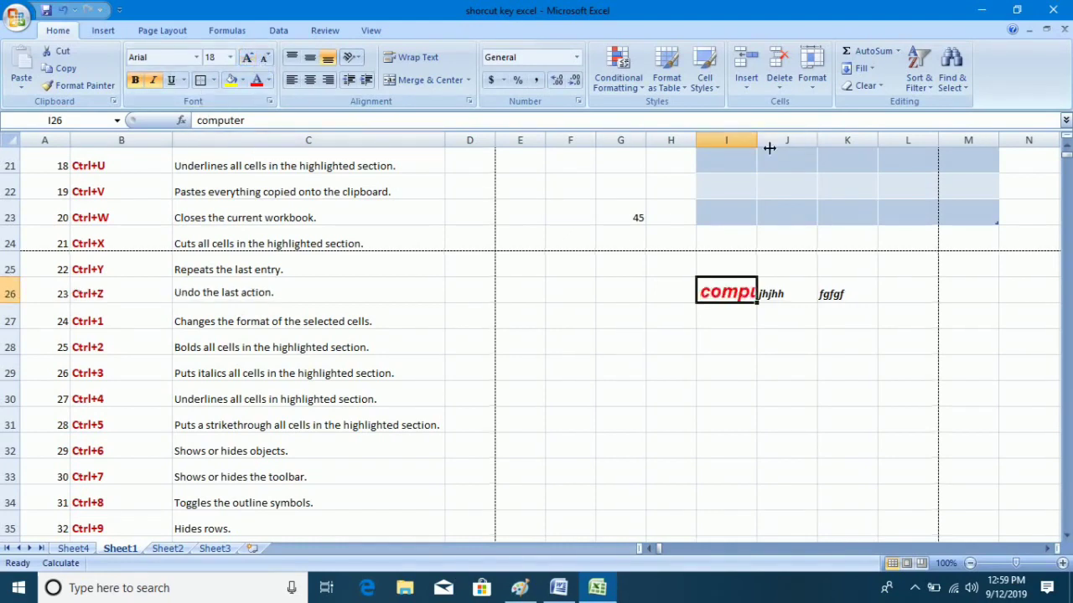
Step: Widen column I to fit 'computer' and turn off its bold and italic
{"action": "left_click_drag", "start_coordinate": [757, 147], "coordinate": [829, 147]}
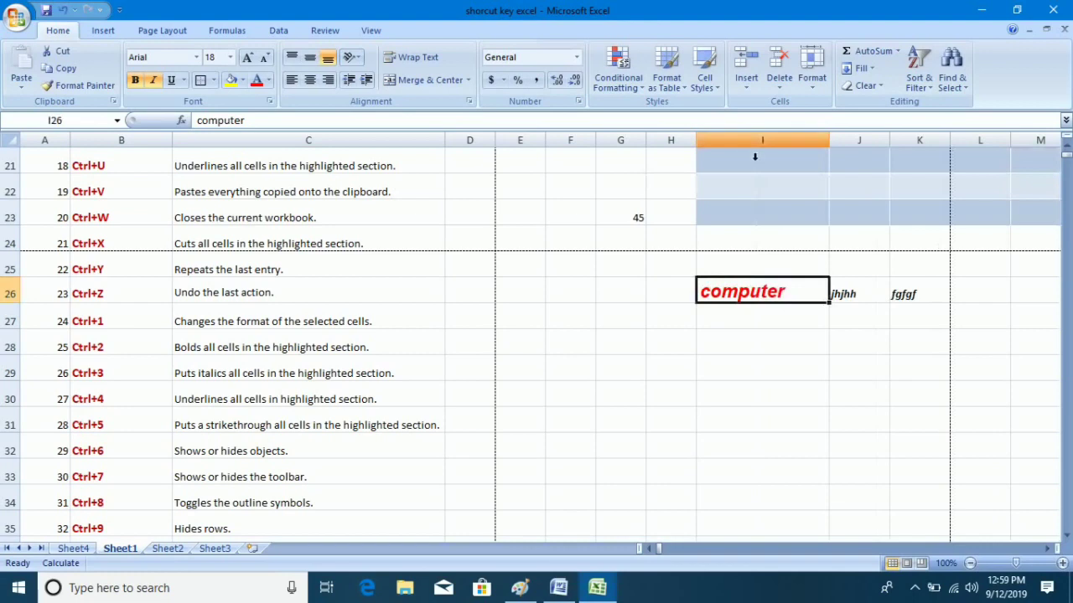
{"action": "left_click", "coordinate": [153, 79]}
{"action": "left_click", "coordinate": [135, 79]}
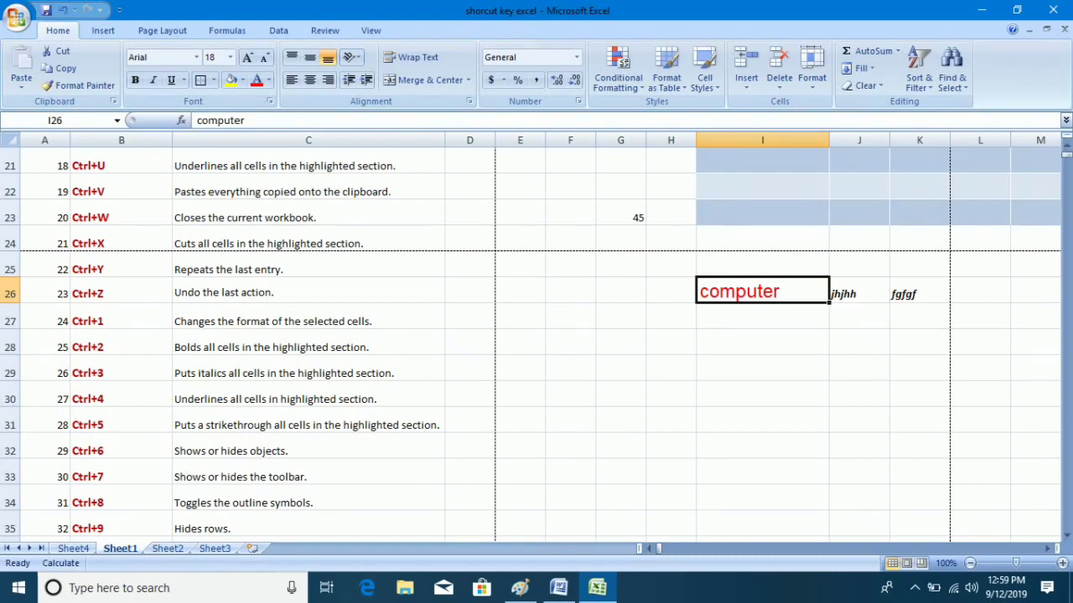
Step: Restore the workbook window with Ctrl+F5, cancel closing it, and maximize it again
{"action": "key", "text": "ctrl+F5"}
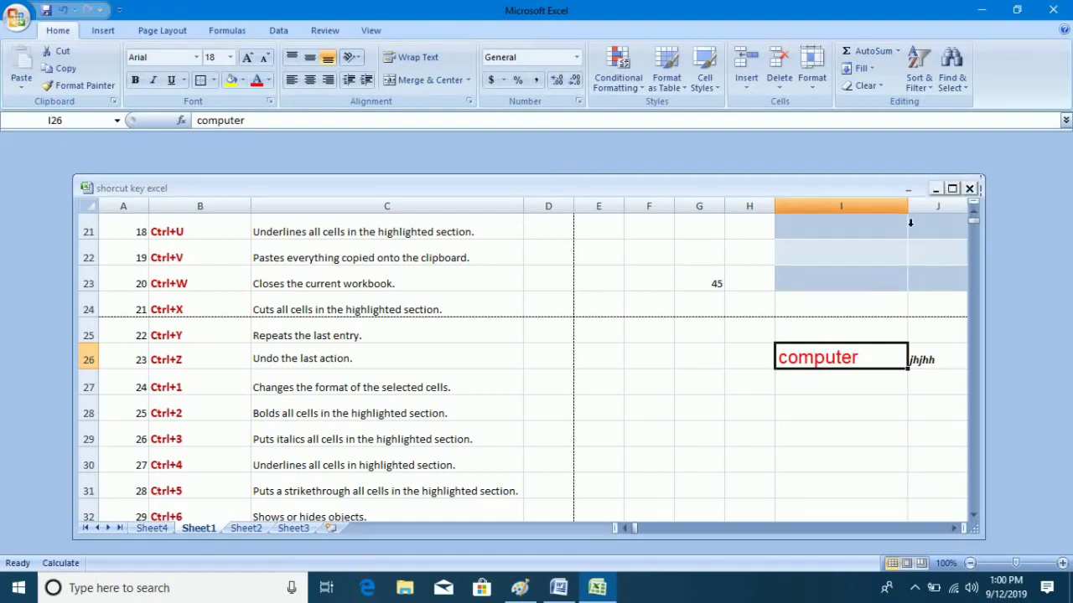
{"action": "left_click", "coordinate": [968, 188]}
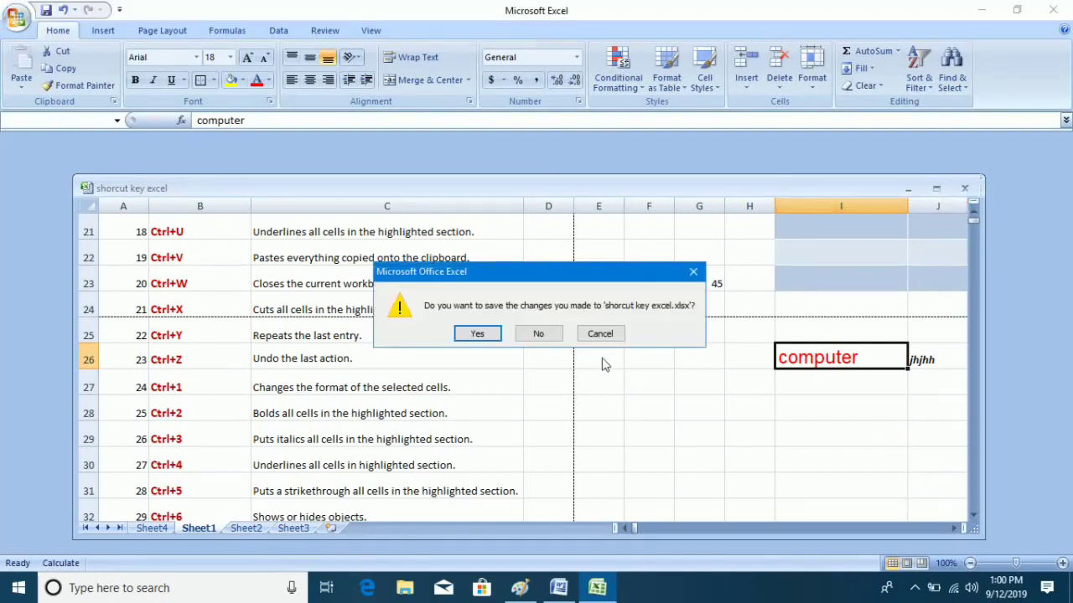
{"action": "left_click", "coordinate": [601, 334]}
{"action": "left_click", "coordinate": [936, 188]}
Step: Strike through 'computer' in I26 with Ctrl+5
{"action": "left_click", "coordinate": [731, 448]}
{"action": "left_click", "coordinate": [745, 292]}
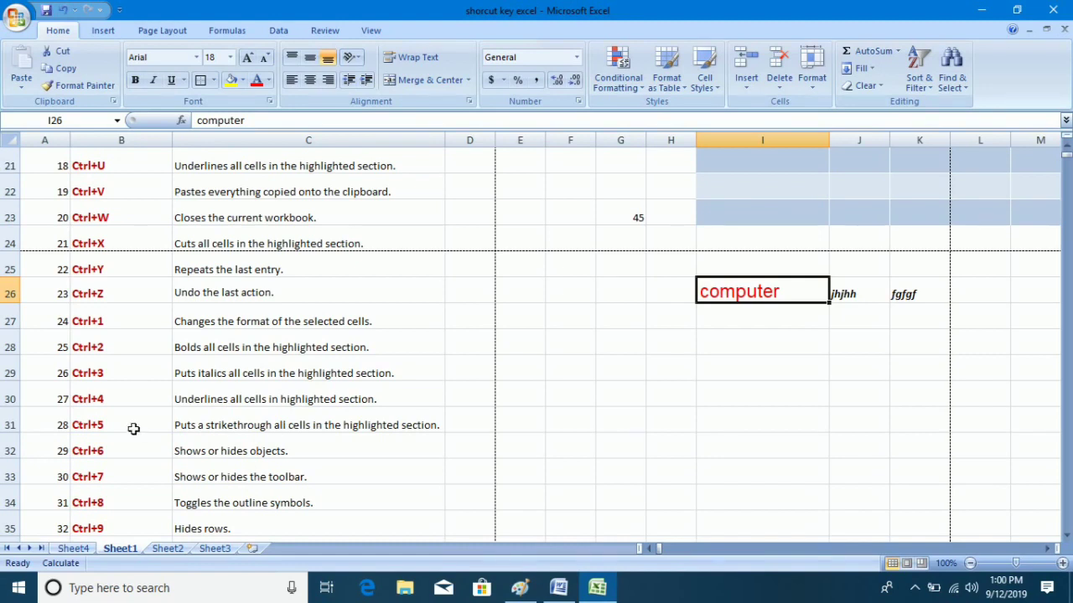
{"action": "key", "text": "ctrl+5"}
{"action": "key", "text": "ctrl+5"}
Step: Draw a Smiley Face from Insert > Shapes > Basic Shapes below 'computer' in row 26
{"action": "left_click", "coordinate": [846, 348]}
{"action": "left_click", "coordinate": [779, 293]}
{"action": "left_click", "coordinate": [657, 266]}
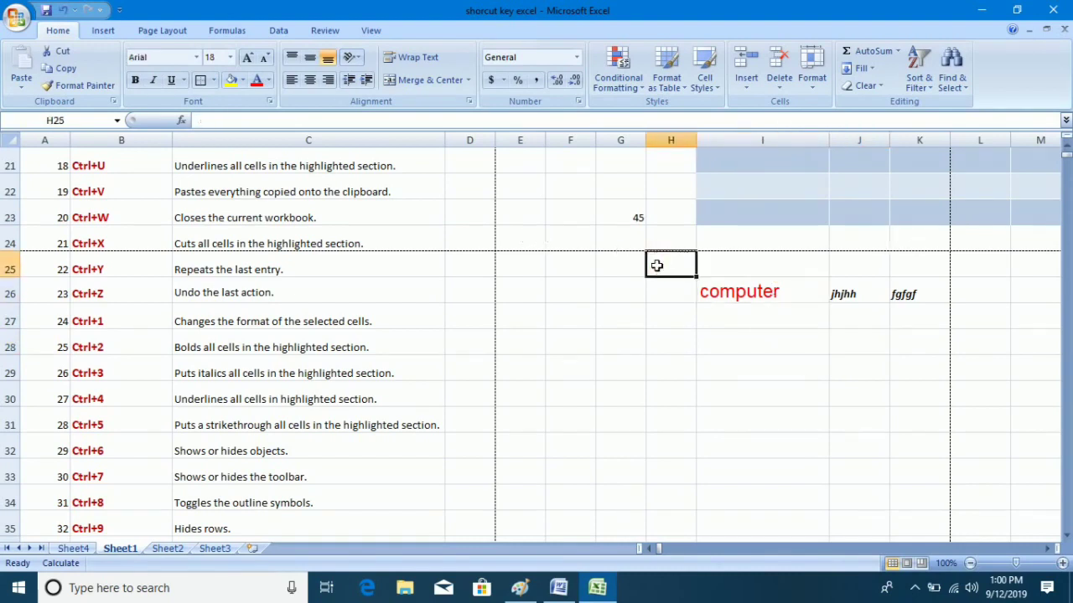
{"action": "left_click", "coordinate": [104, 30]}
{"action": "left_click", "coordinate": [173, 67]}
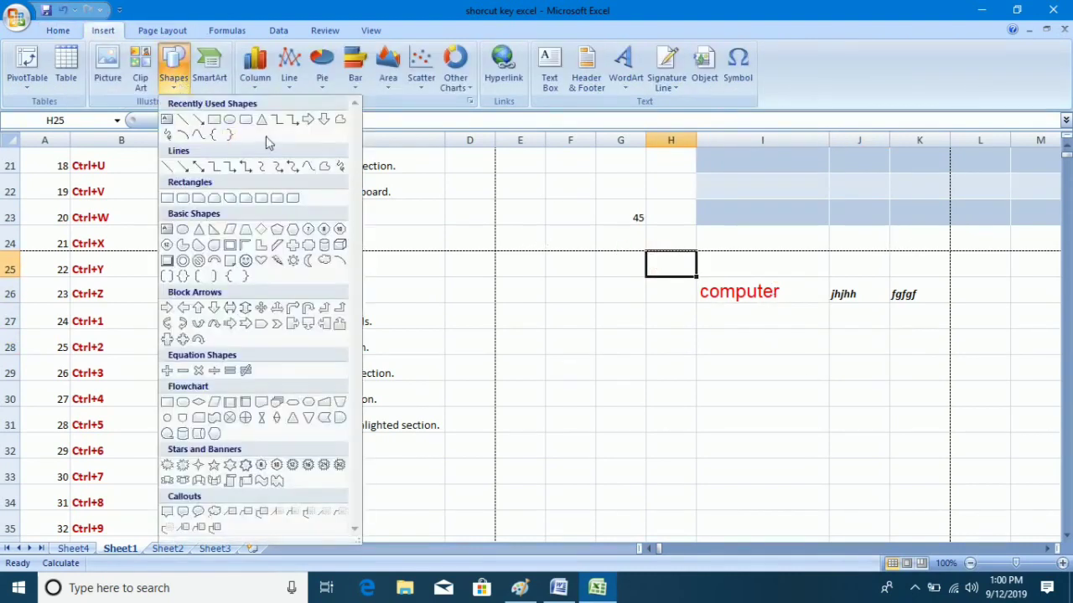
{"action": "left_click", "coordinate": [245, 261]}
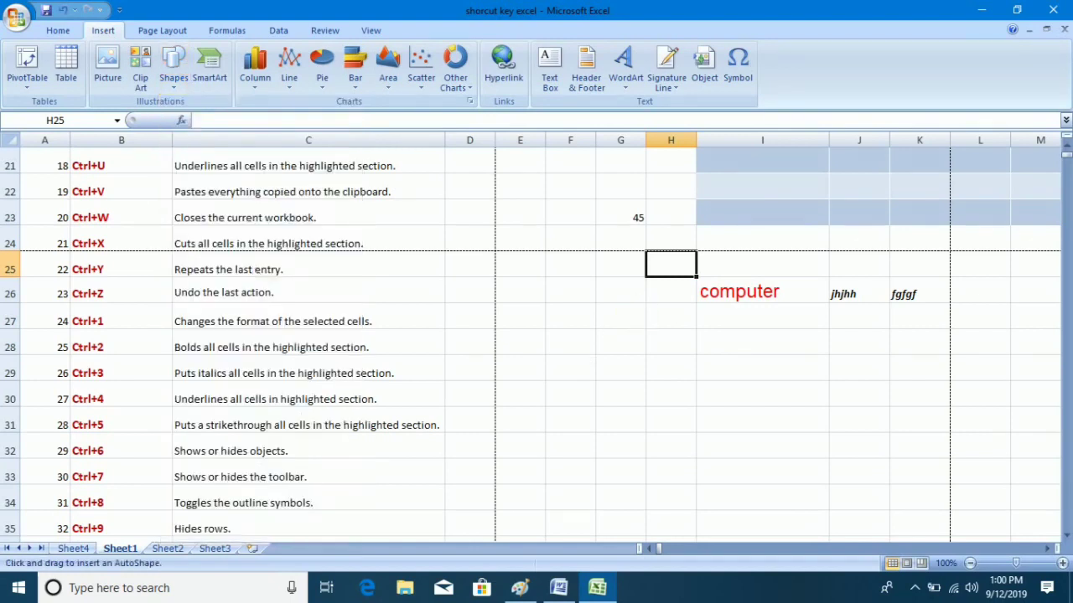
{"action": "left_click_drag", "start_coordinate": [633, 313], "coordinate": [835, 430]}
{"action": "left_click", "coordinate": [982, 381]}
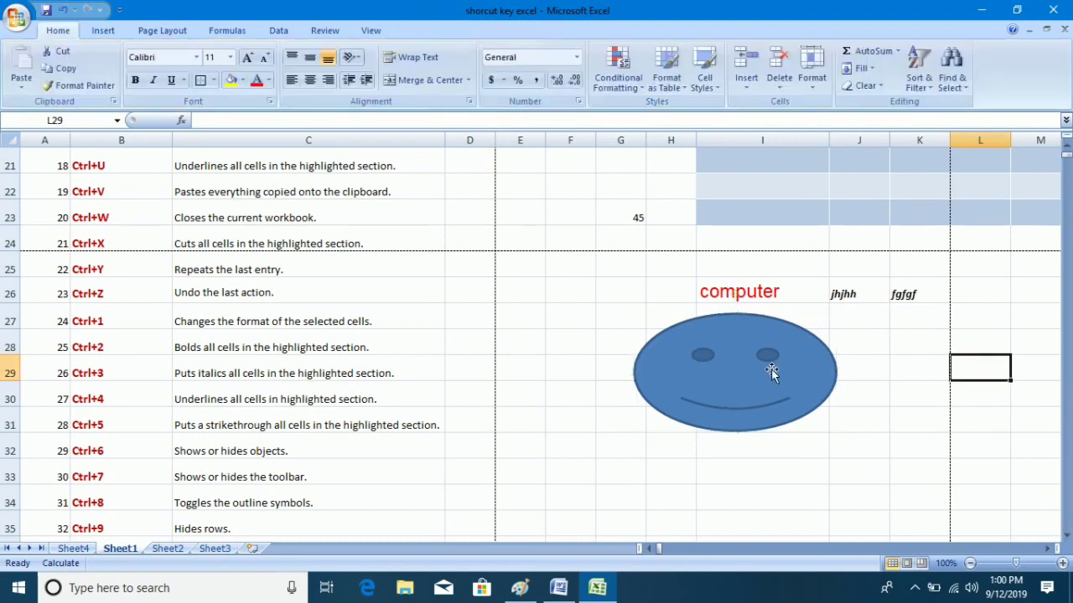
{"action": "left_click", "coordinate": [771, 371]}
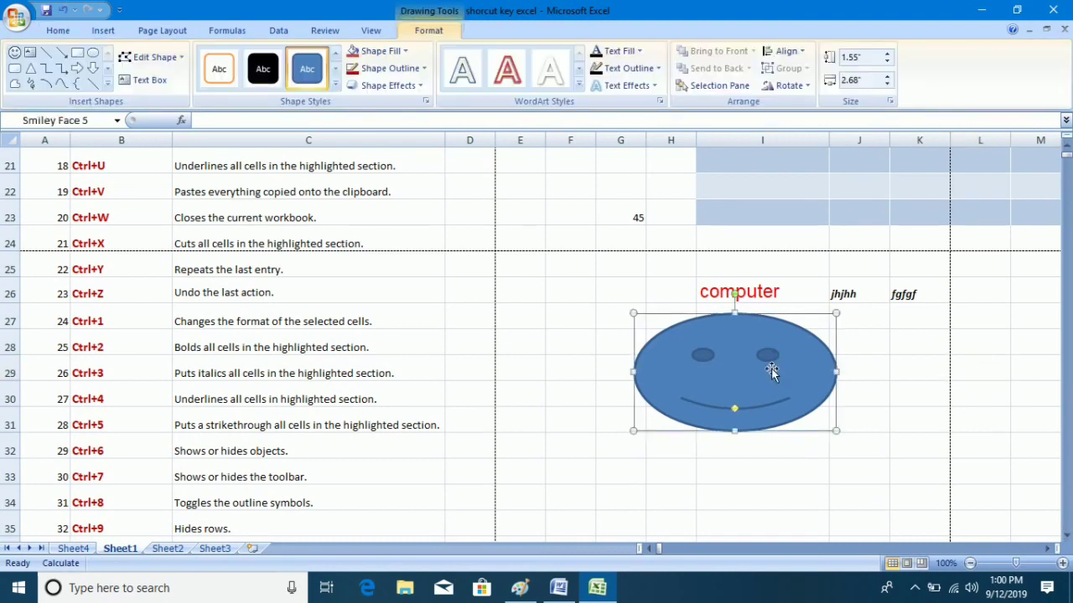
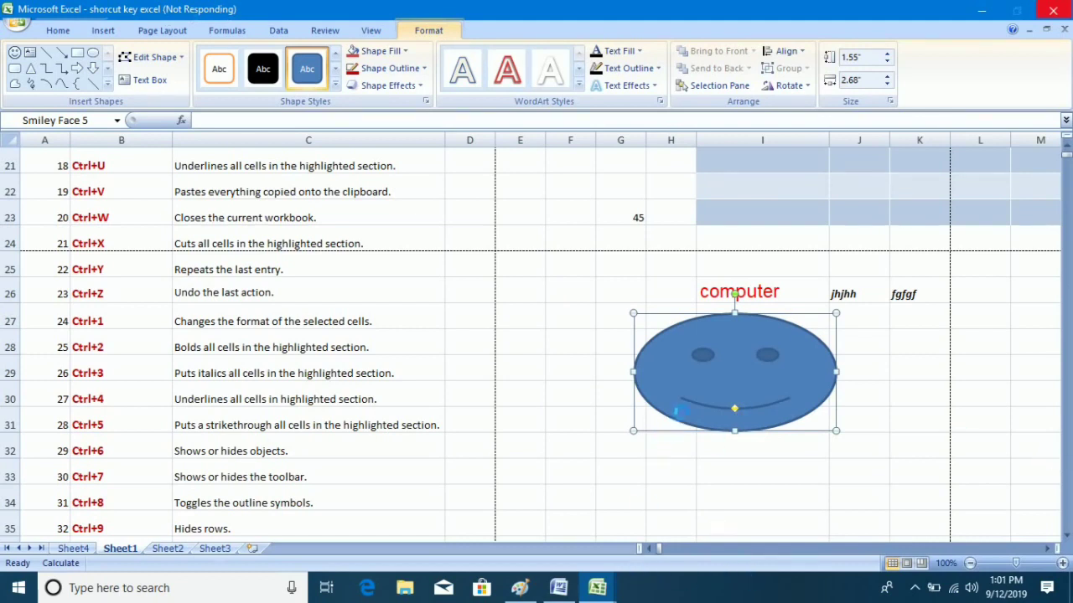
Step: Switch back to the recovered autosaved shortcut workbook window using Alt+Tab
{"action": "left_click", "coordinate": [609, 592]}
{"action": "key", "text": "alt+Tab"}
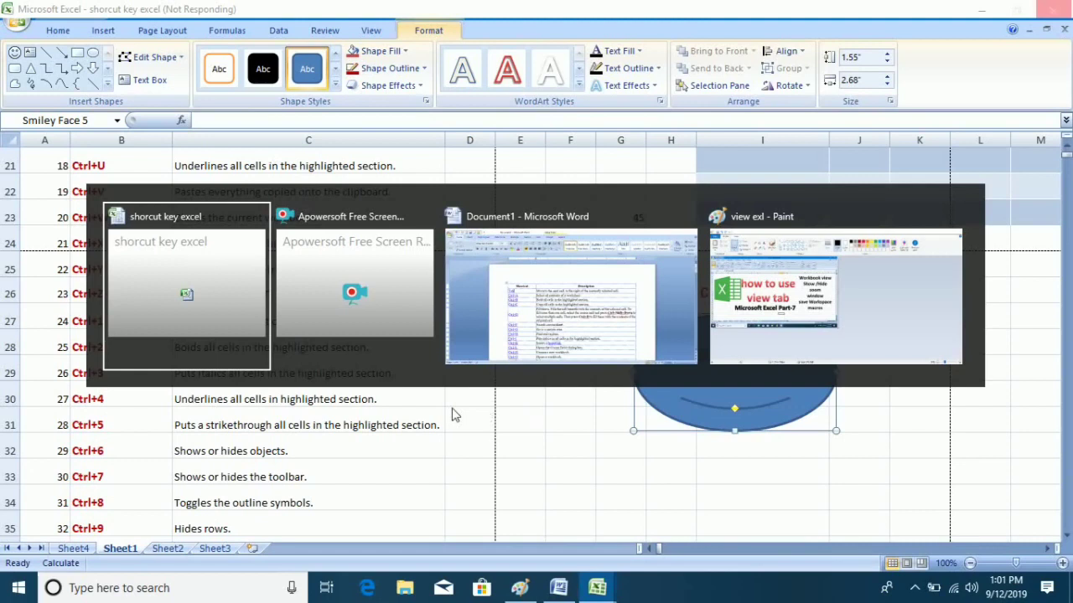
{"action": "left_click", "coordinate": [214, 285]}
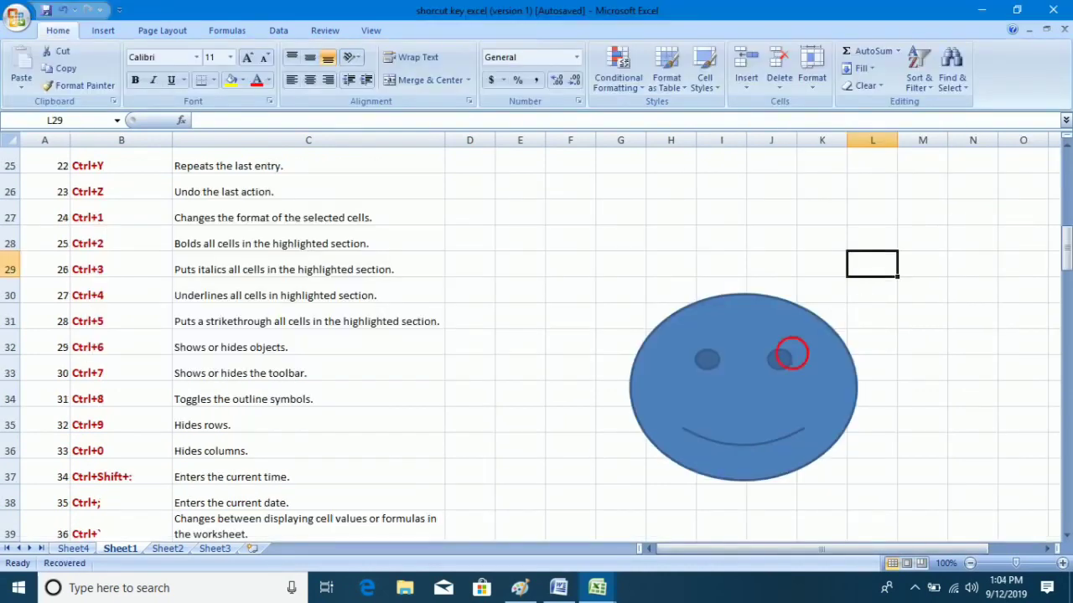
Step: Nudge the smiley face left, toggle object visibility with Ctrl+6, then select cells E35 and G28
{"action": "left_click_drag", "start_coordinate": [792, 352], "coordinate": [764, 314]}
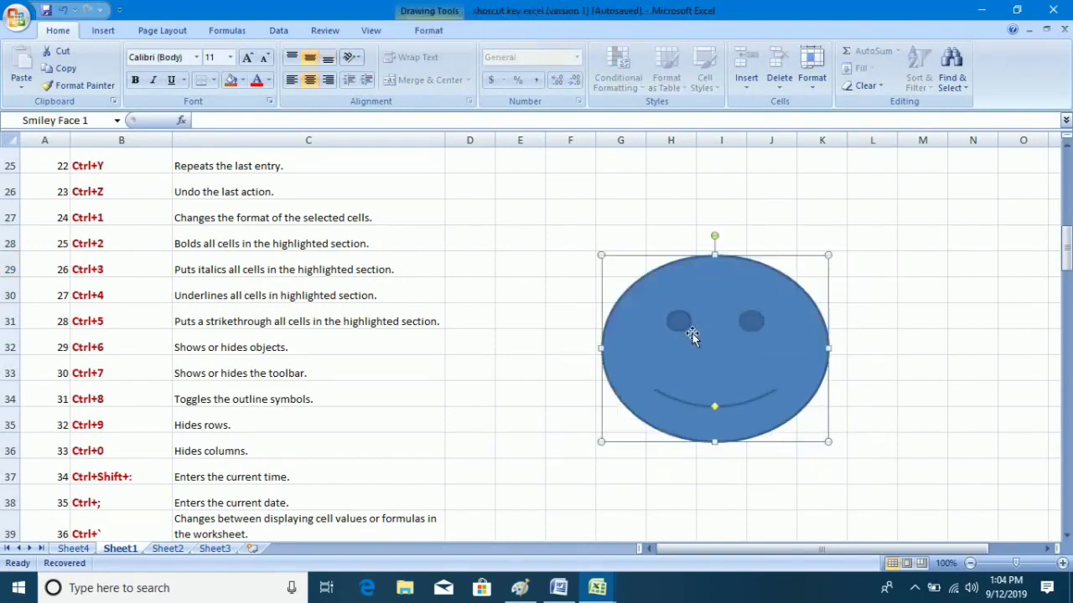
{"action": "left_click_drag", "start_coordinate": [692, 334], "coordinate": [663, 343]}
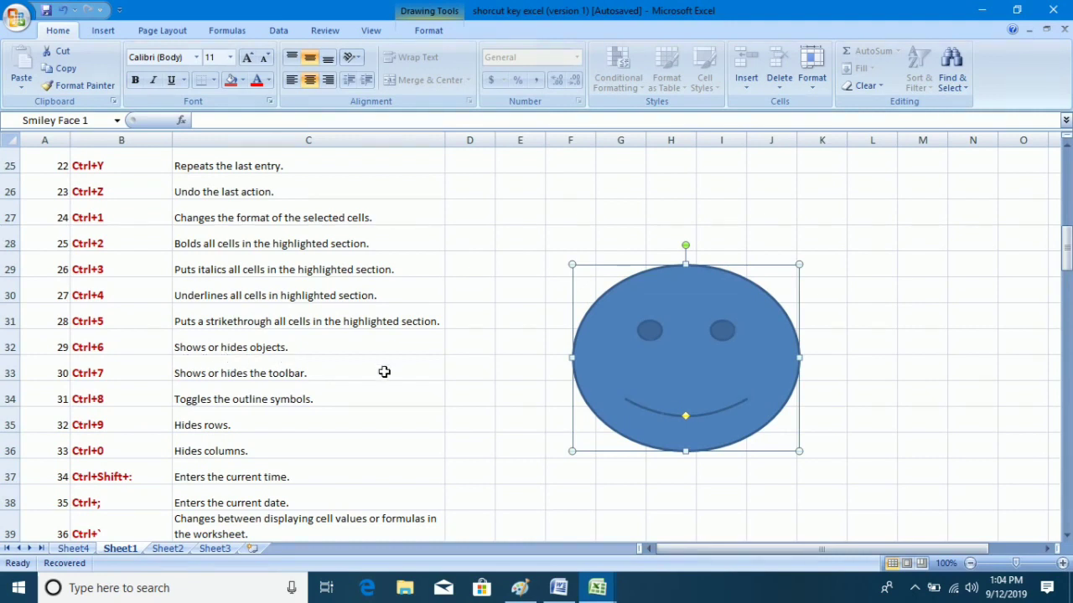
{"action": "key", "text": "ctrl+6"}
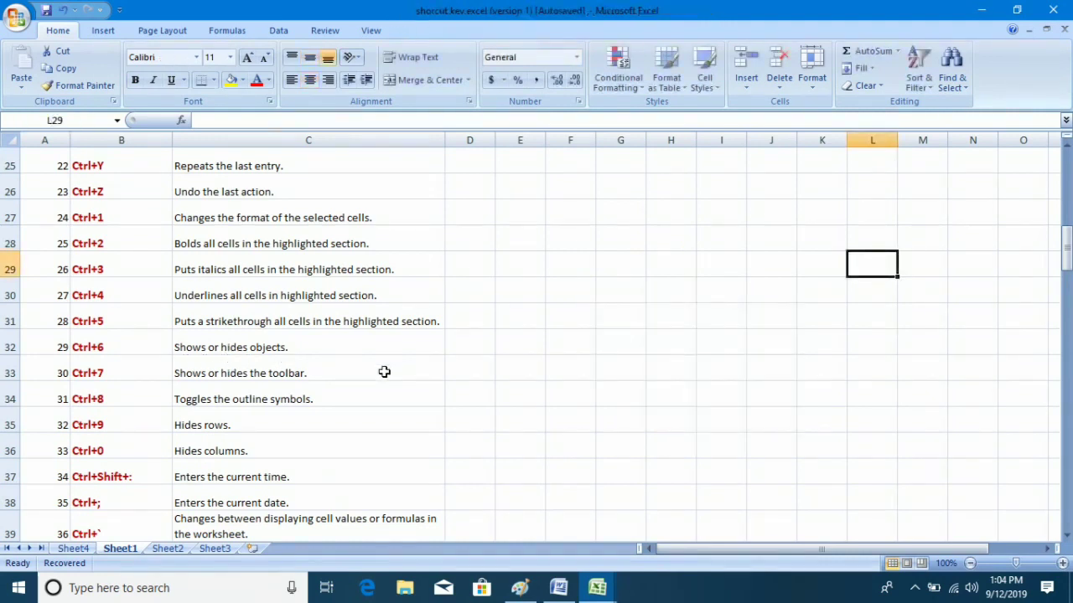
{"action": "key", "text": "ctrl+6"}
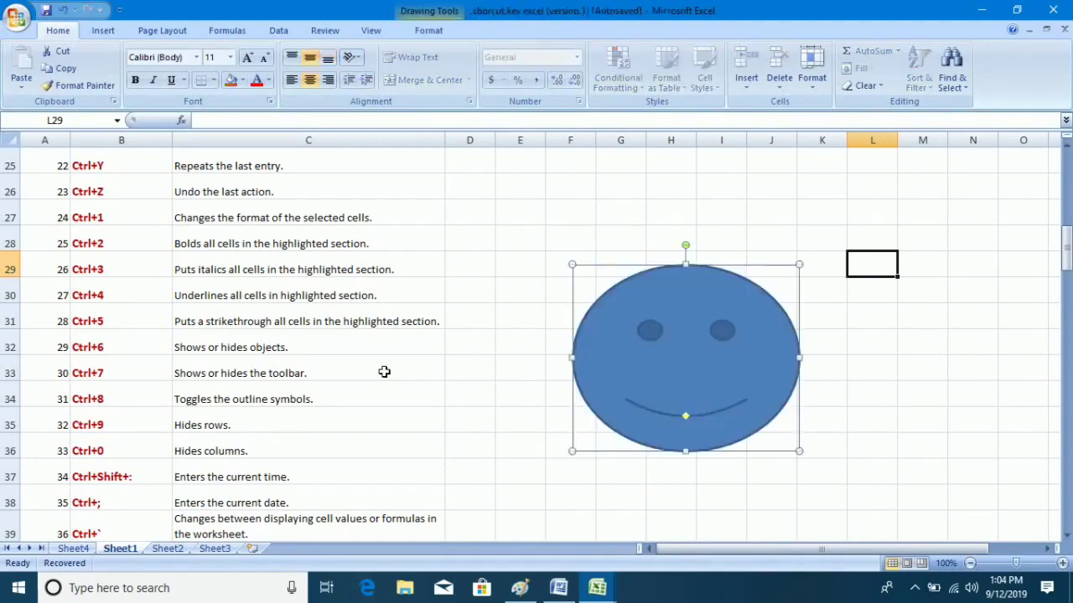
{"action": "key", "text": "ctrl+6"}
{"action": "key", "text": "ctrl+6"}
{"action": "left_click", "coordinate": [515, 429]}
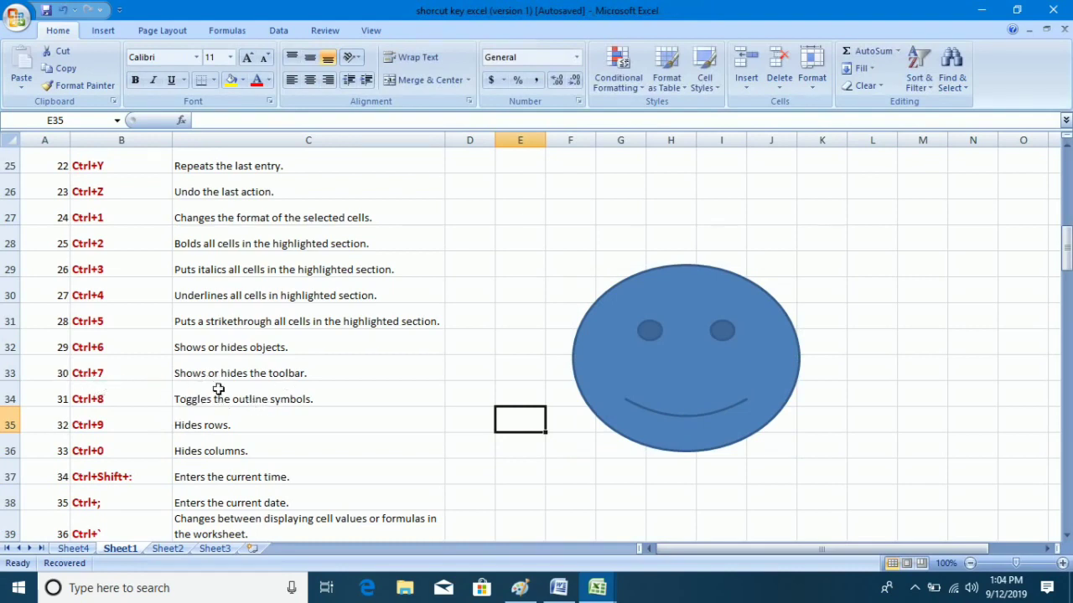
{"action": "left_click", "coordinate": [642, 236]}
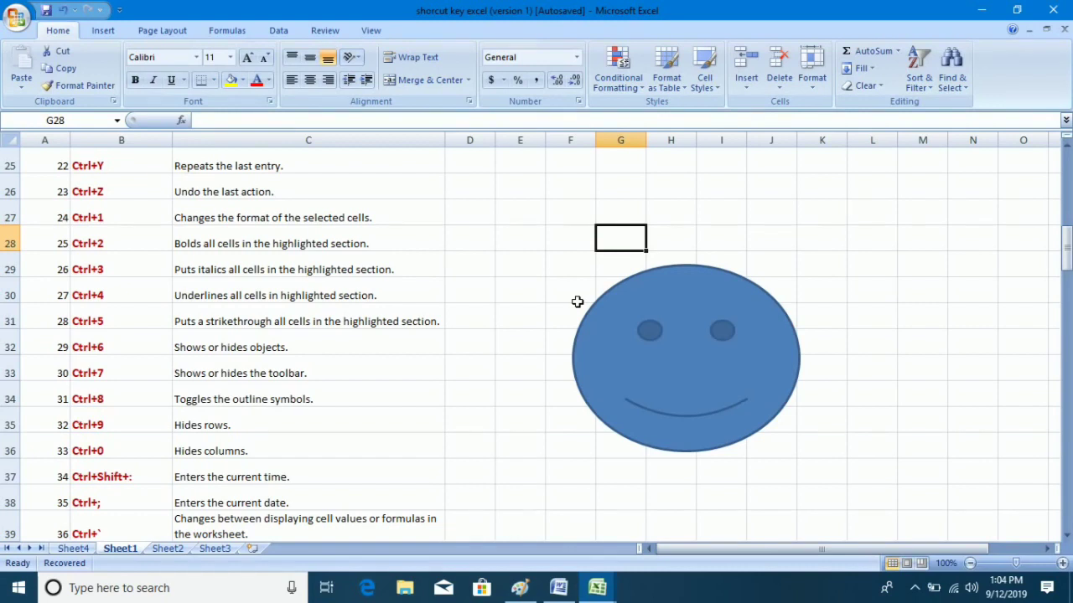
Step: Visit Sheet3 and select J18, then return to Sheet1 via Alt+Tab
{"action": "left_click", "coordinate": [215, 548]}
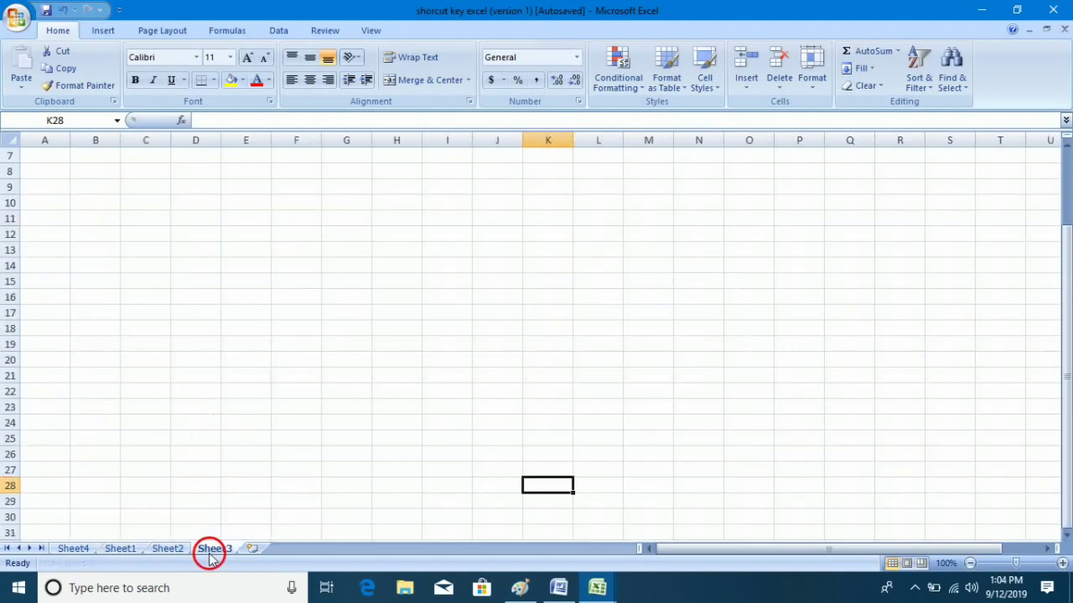
{"action": "left_click", "coordinate": [411, 394]}
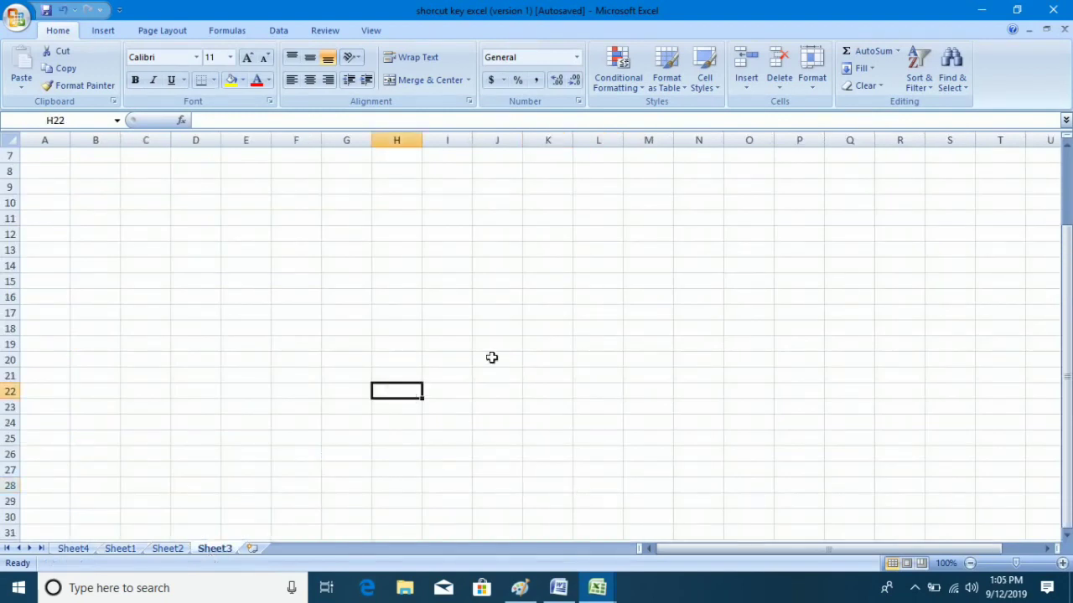
{"action": "left_click", "coordinate": [513, 330]}
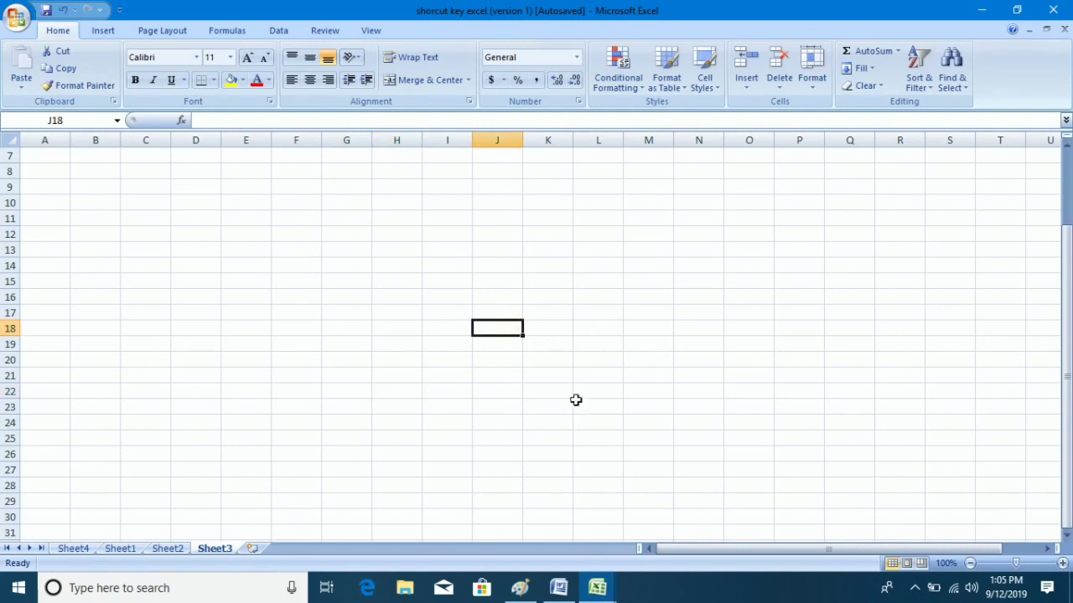
{"action": "key", "text": "alt+Tab"}
{"action": "left_click", "coordinate": [119, 549]}
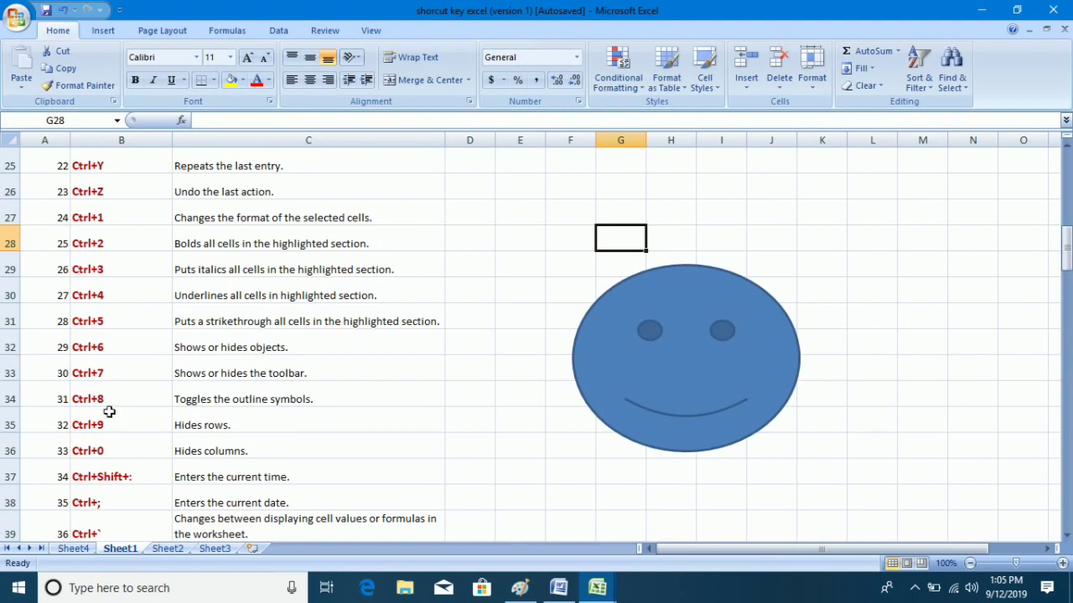
Step: On Sheet1, select C34, press Ctrl+6, then select B34:C34, A33:C34 and C37
{"action": "left_click", "coordinate": [302, 404]}
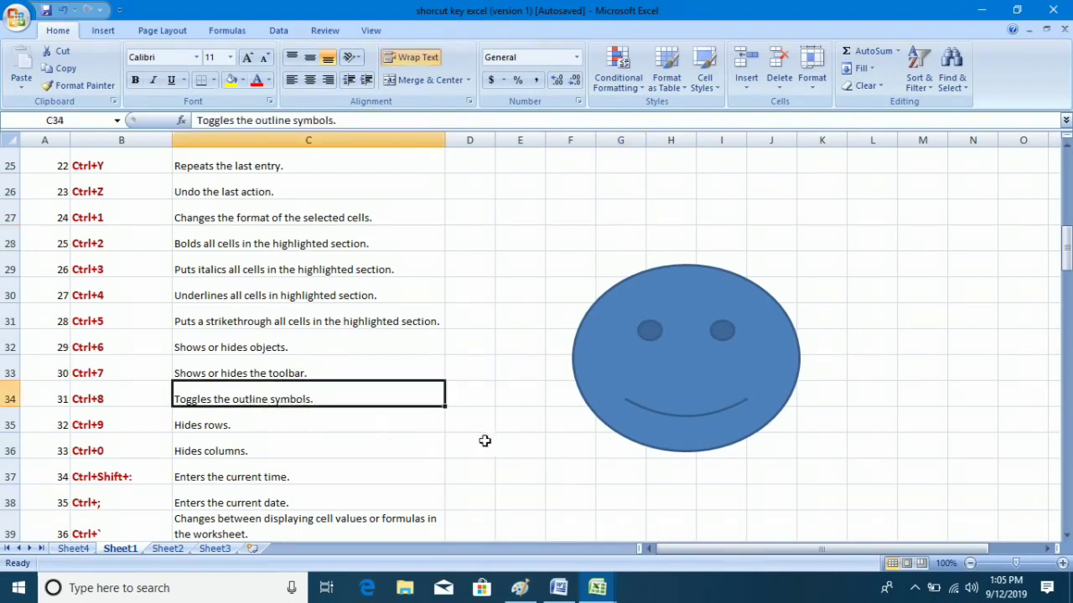
{"action": "key", "text": "ctrl+6"}
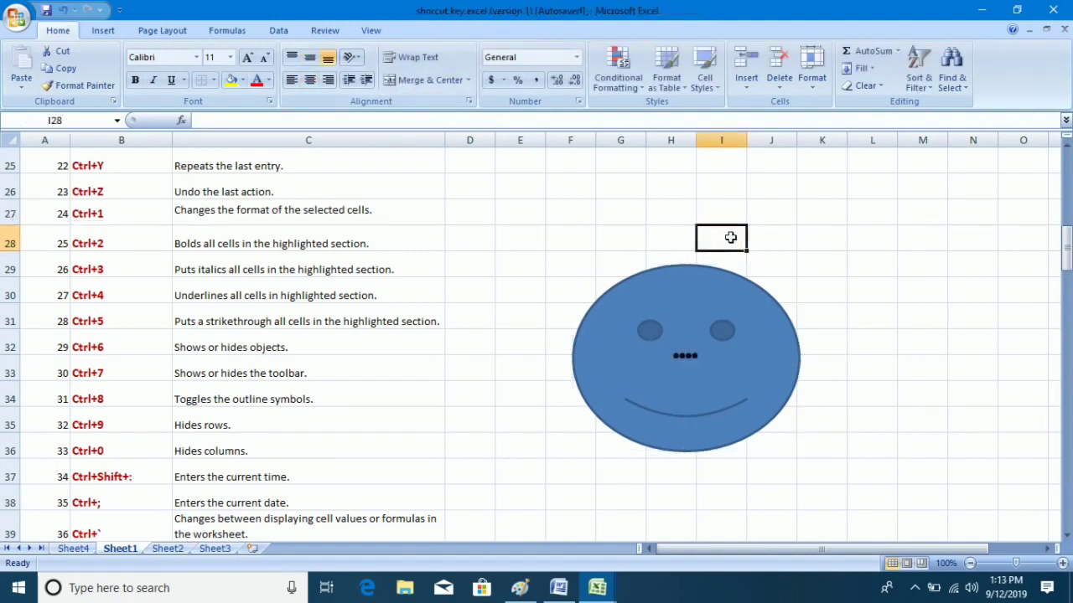
{"action": "left_click", "coordinate": [501, 358]}
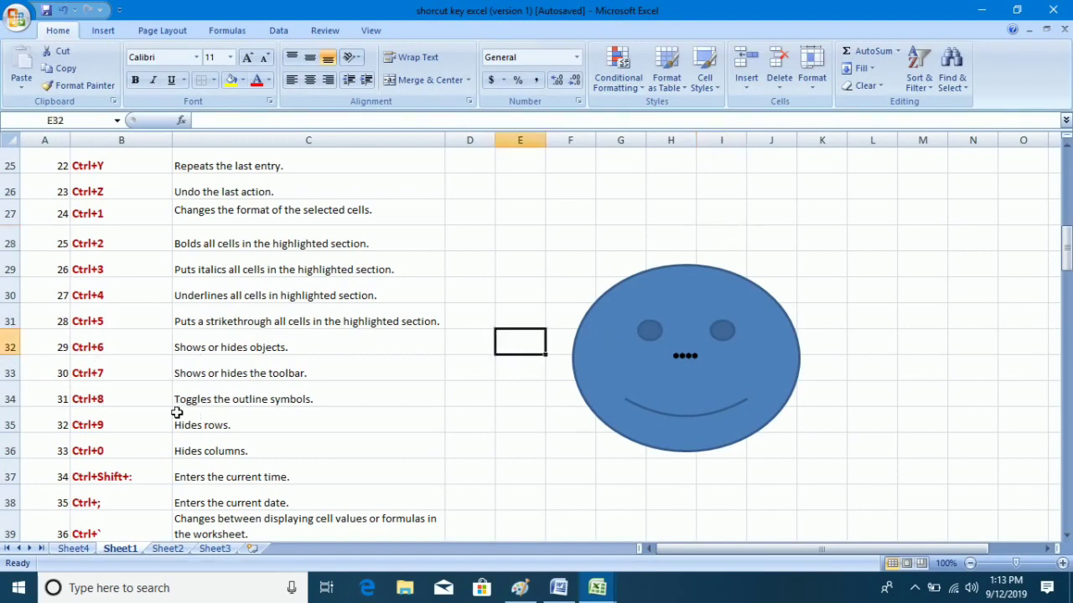
{"action": "mouse_move", "coordinate": [86, 399]}
{"action": "left_mouse_down"}
{"action": "mouse_move", "coordinate": [306, 395]}
{"action": "mouse_move", "coordinate": [59, 381]}
{"action": "left_mouse_up"}
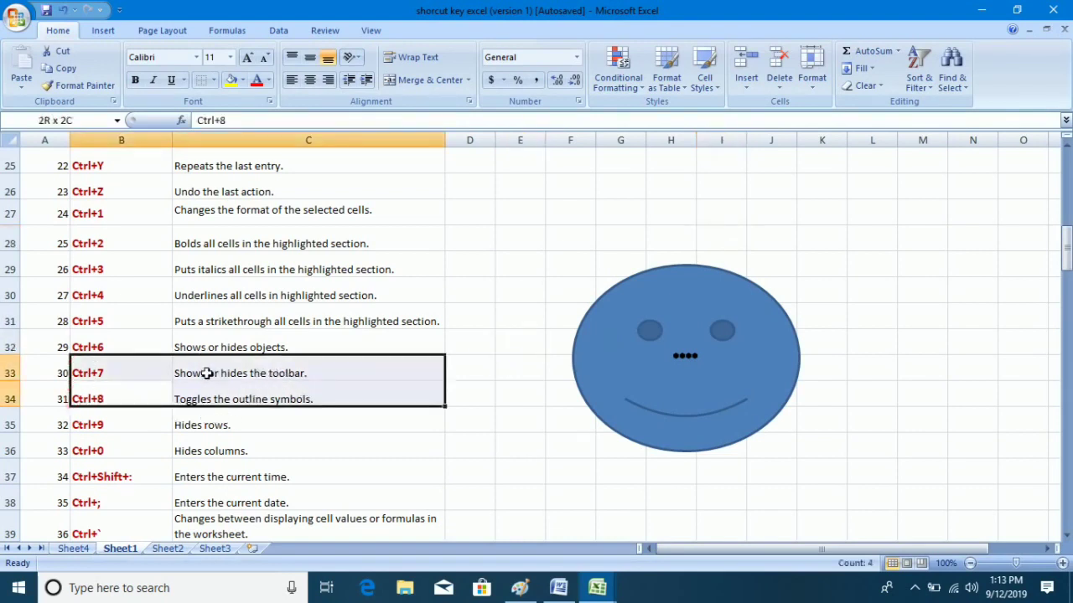
{"action": "left_click", "coordinate": [414, 409]}
{"action": "left_click", "coordinate": [515, 445]}
{"action": "left_click", "coordinate": [385, 392]}
{"action": "left_click_drag", "start_coordinate": [384, 392], "coordinate": [33, 373]}
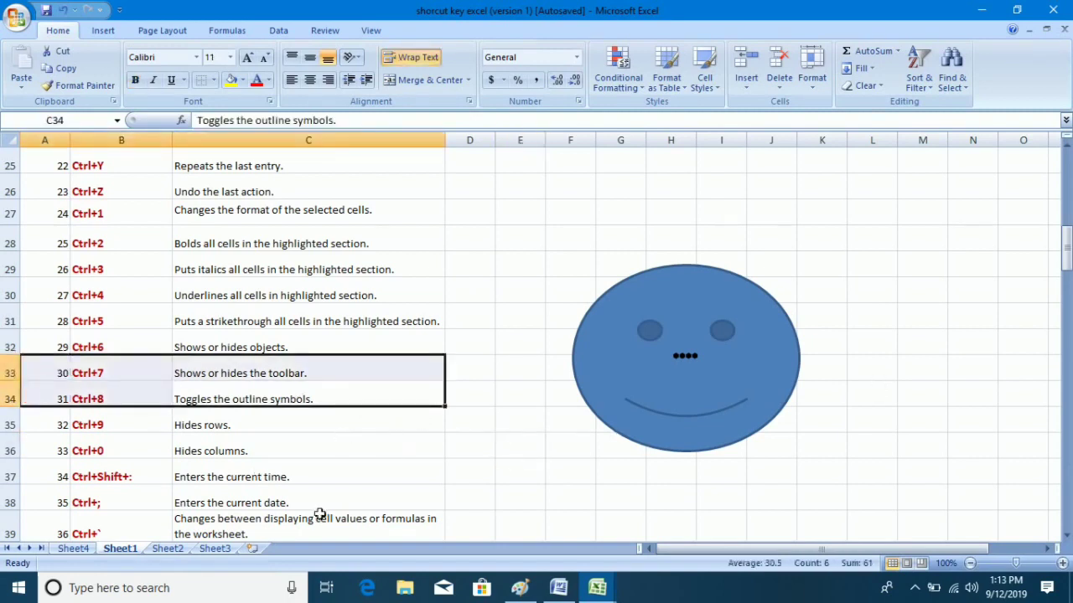
{"action": "left_click", "coordinate": [318, 477]}
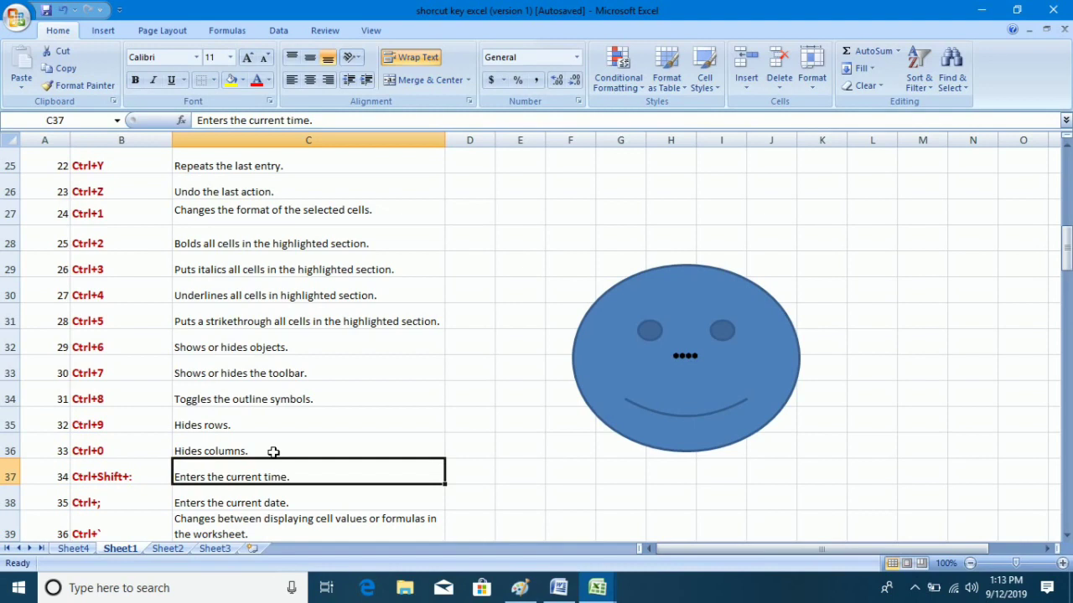
Step: Delete the clip-art picture from Sheet3
{"action": "left_click", "coordinate": [219, 549]}
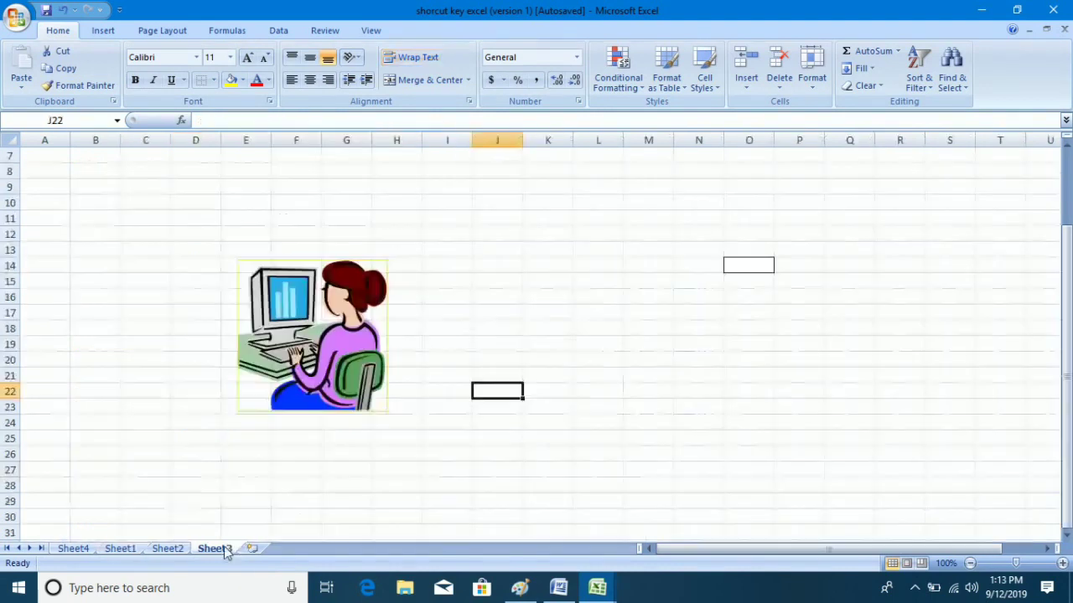
{"action": "left_click", "coordinate": [362, 358]}
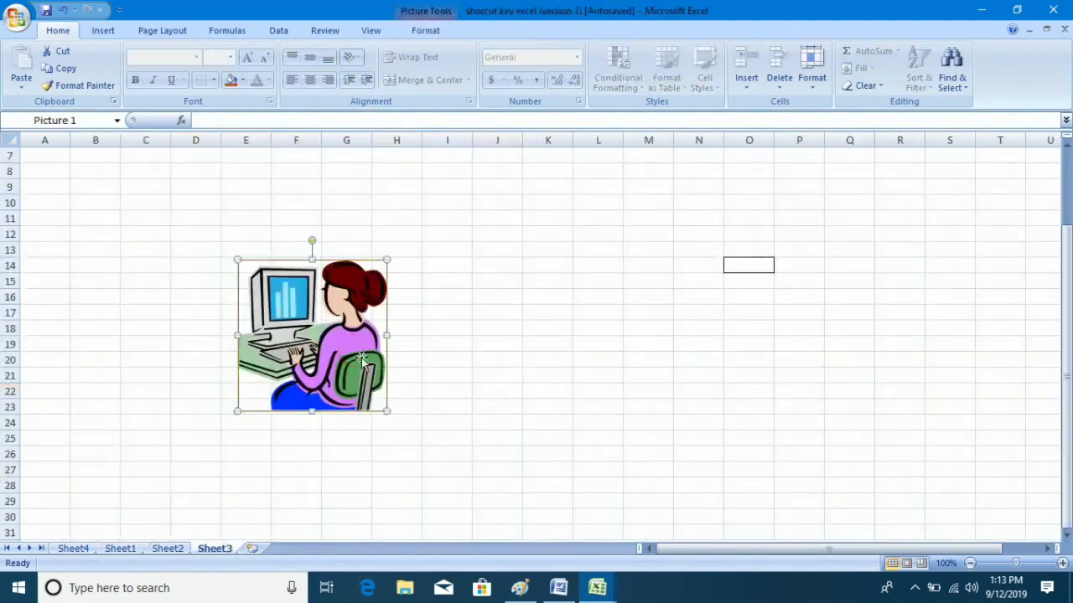
{"action": "key", "text": "Delete"}
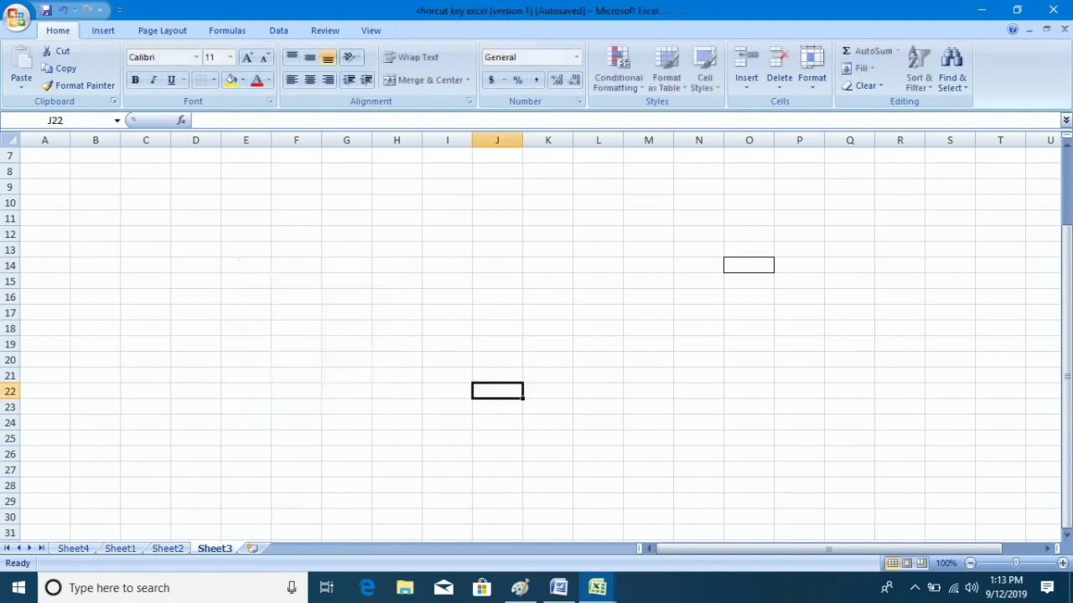
Step: Fill F14:H16 with sample numbers: 4544, 4545, 454 in row 14; 545, 4545, 454 below
{"action": "left_click", "coordinate": [308, 272]}
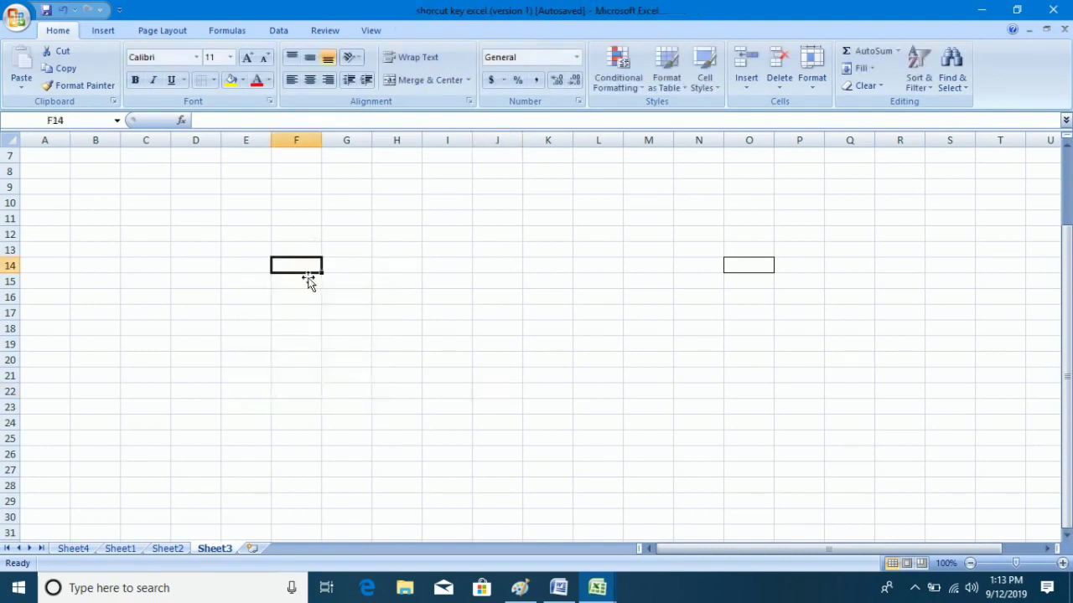
{"action": "type", "text": "4544"}
{"action": "left_click", "coordinate": [359, 266]}
{"action": "type", "text": "4545"}
{"action": "left_click", "coordinate": [419, 269]}
{"action": "type", "text": "454"}
{"action": "left_click", "coordinate": [294, 283]}
{"action": "type", "text": "545"}
{"action": "left_click", "coordinate": [304, 300]}
{"action": "type", "text": "545"}
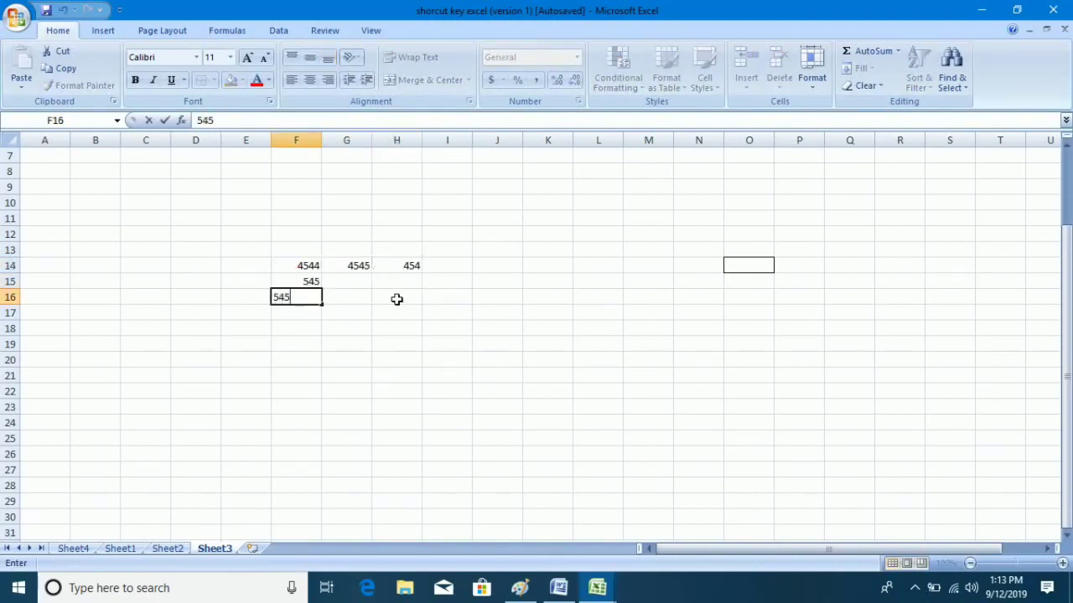
{"action": "left_click", "coordinate": [360, 298]}
{"action": "type", "text": "4545"}
{"action": "left_click", "coordinate": [390, 298]}
{"action": "type", "text": "454"}
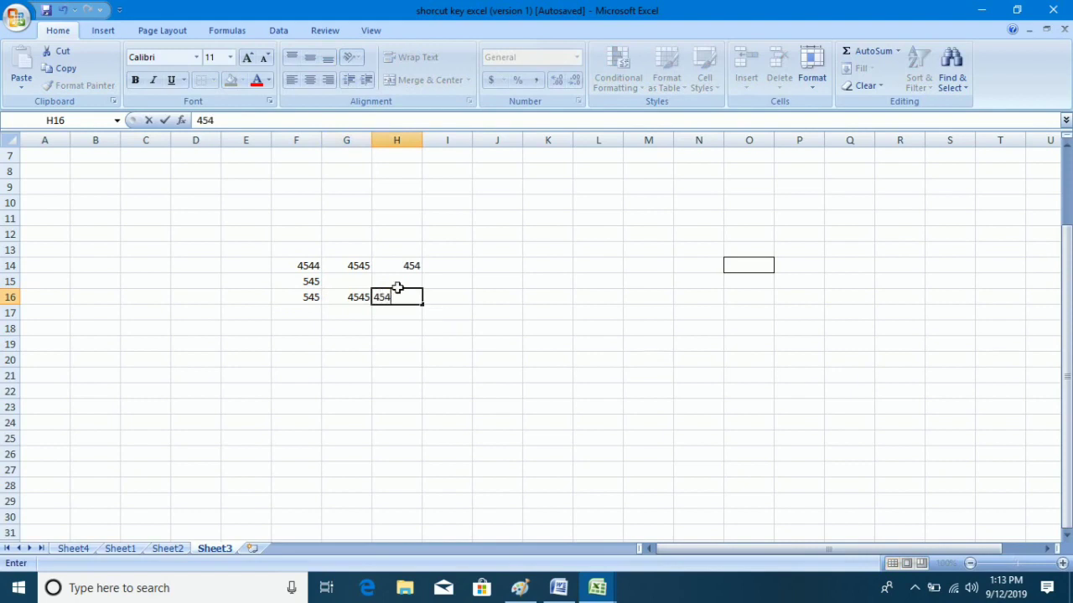
{"action": "left_click", "coordinate": [396, 284]}
{"action": "type", "text": "454"}
{"action": "left_click", "coordinate": [359, 281]}
{"action": "type", "text": "4545"}
{"action": "left_click", "coordinate": [505, 312]}
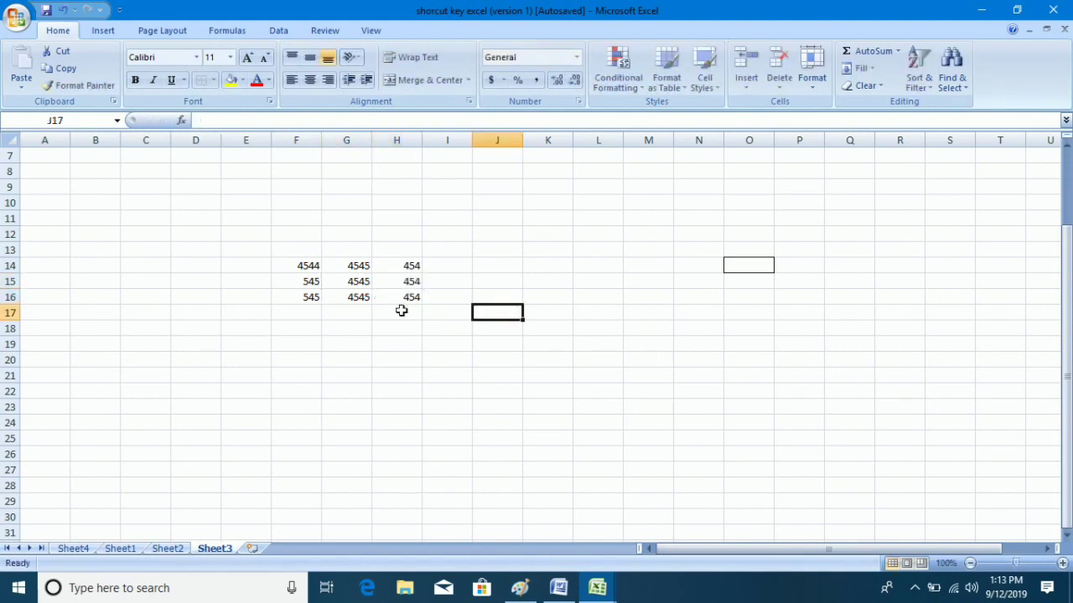
Step: Hide row 15 with Ctrl+9, then unhide it with Ctrl+Shift+9
{"action": "left_click", "coordinate": [359, 288]}
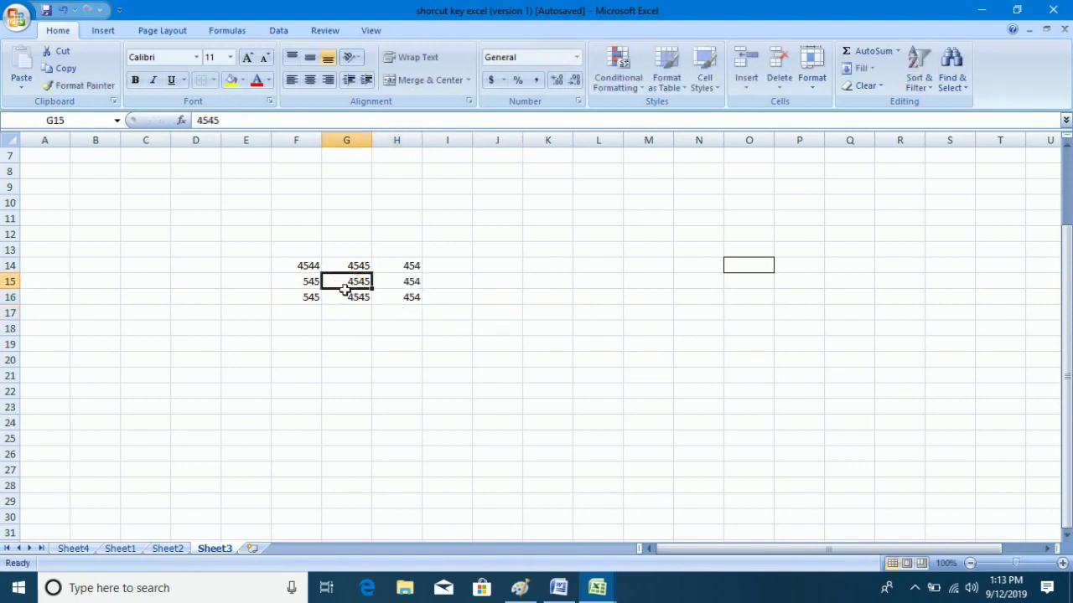
{"action": "mouse_move", "coordinate": [504, 588]}
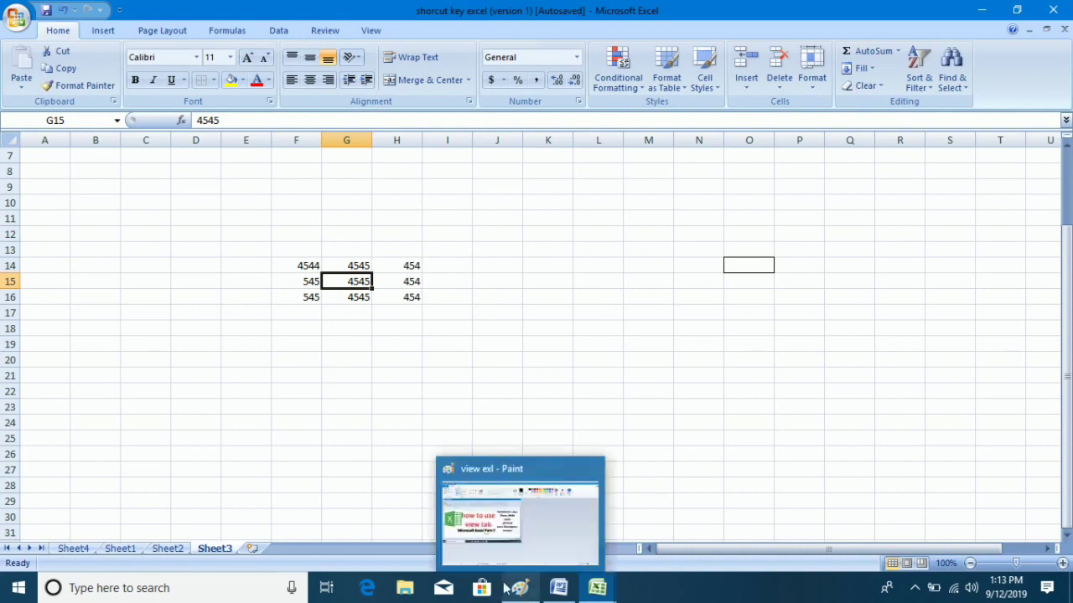
{"action": "key", "text": "ctrl+9"}
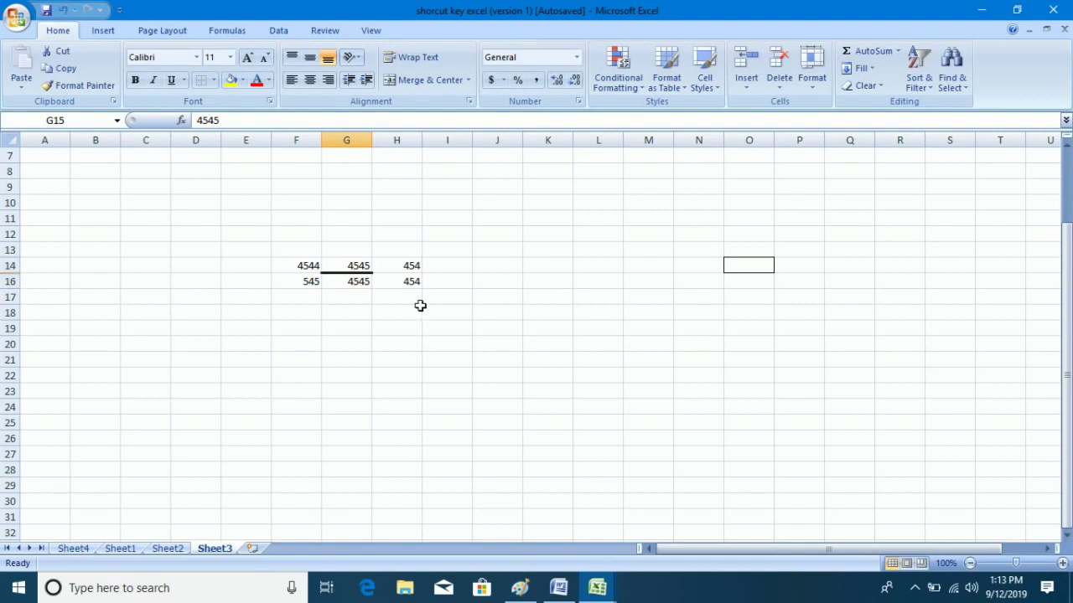
{"action": "key", "text": "ctrl+shift+9"}
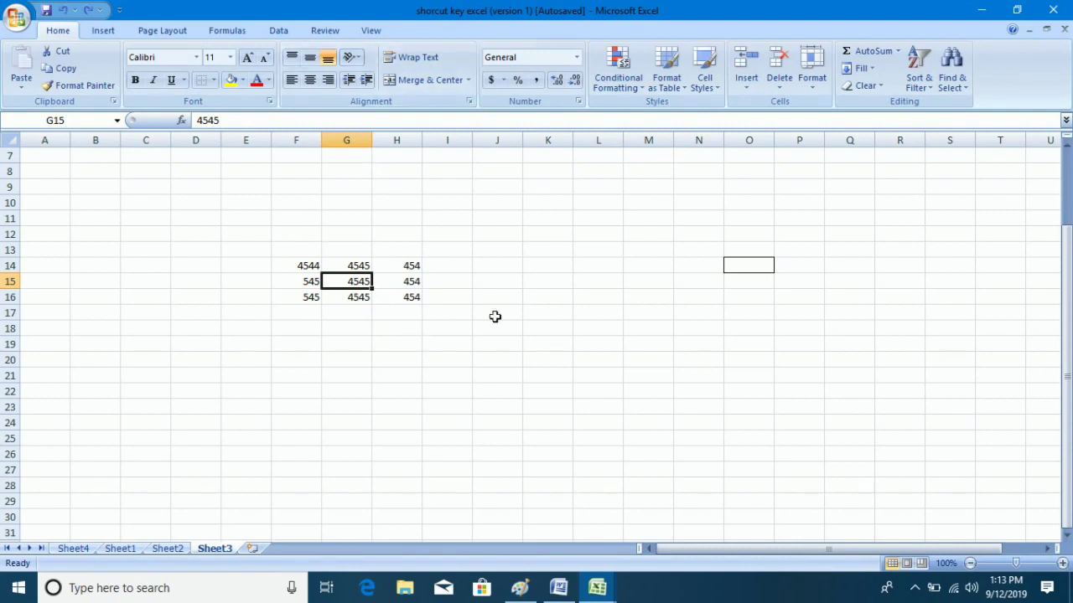
Step: Hide column G with Ctrl+0, unhide it with Ctrl+Shift+0, then go to Sheet1
{"action": "key", "text": "ctrl+0"}
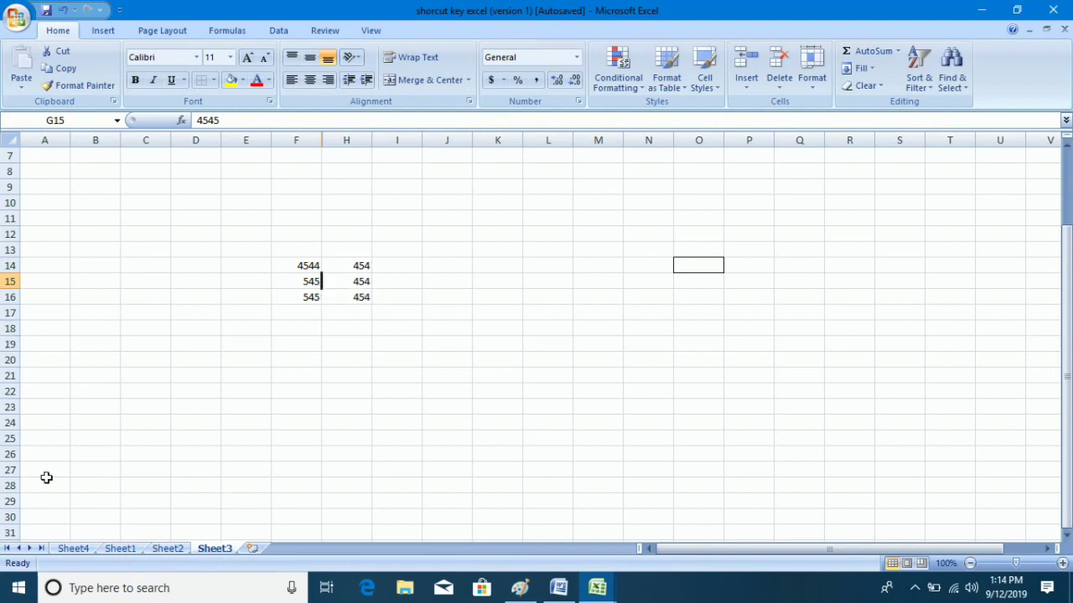
{"action": "key", "text": "ctrl+shift+0"}
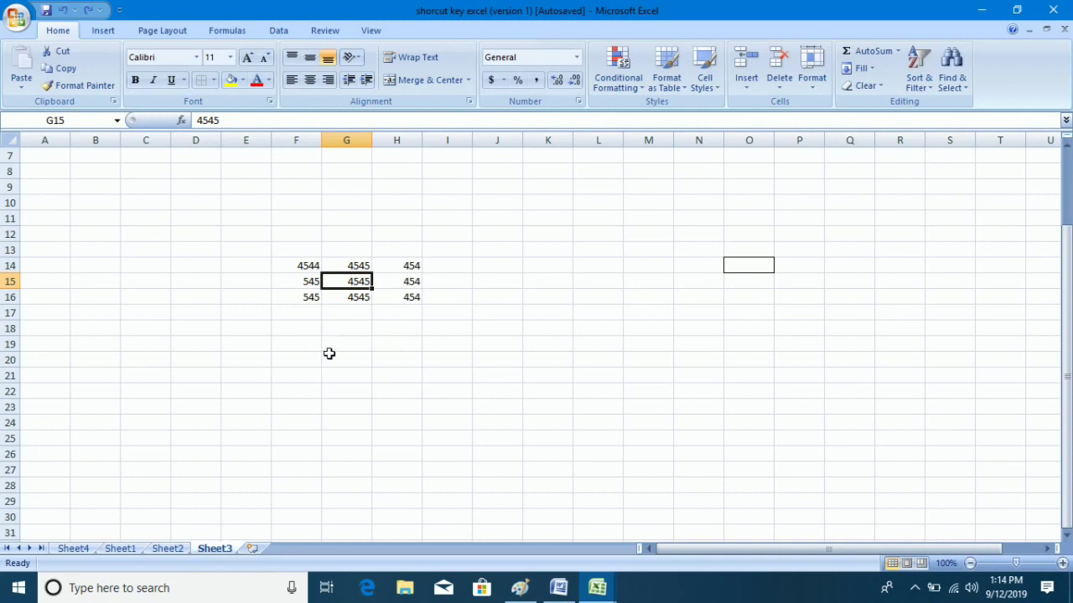
{"action": "left_click", "coordinate": [73, 549]}
{"action": "left_click", "coordinate": [120, 549]}
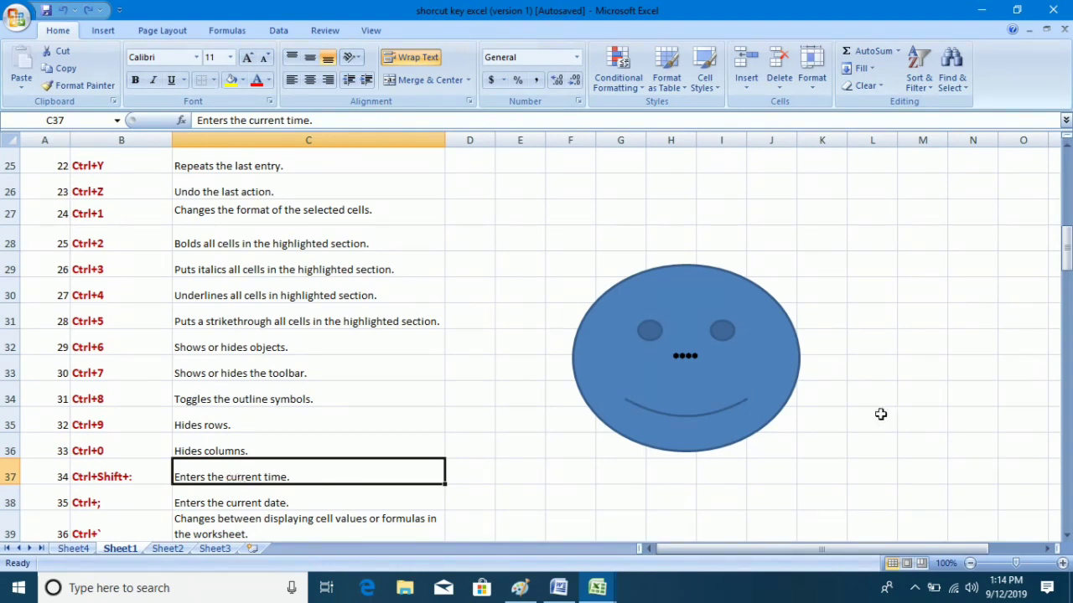
Step: Remove the smiley face shape from Sheet1 and select cell H32
{"action": "left_click", "coordinate": [755, 343]}
{"action": "key", "text": "ctrl+6"}
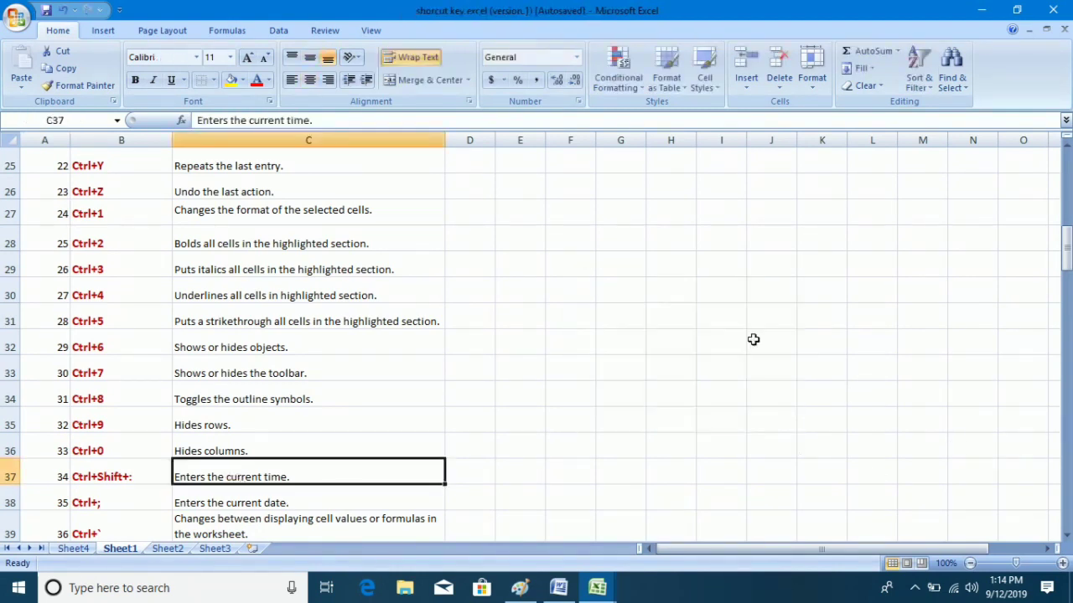
{"action": "left_click", "coordinate": [675, 339]}
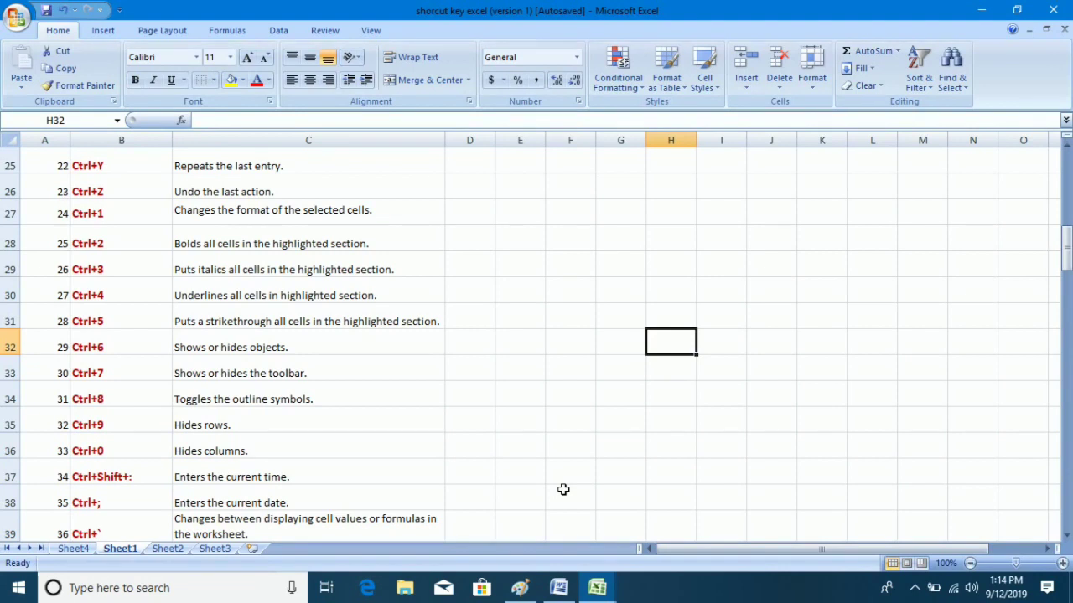
Step: Insert the current time 1:14 PM into H32 and today's date 9/12/2019 into H35
{"action": "key", "text": "ctrl+shift+semicolon"}
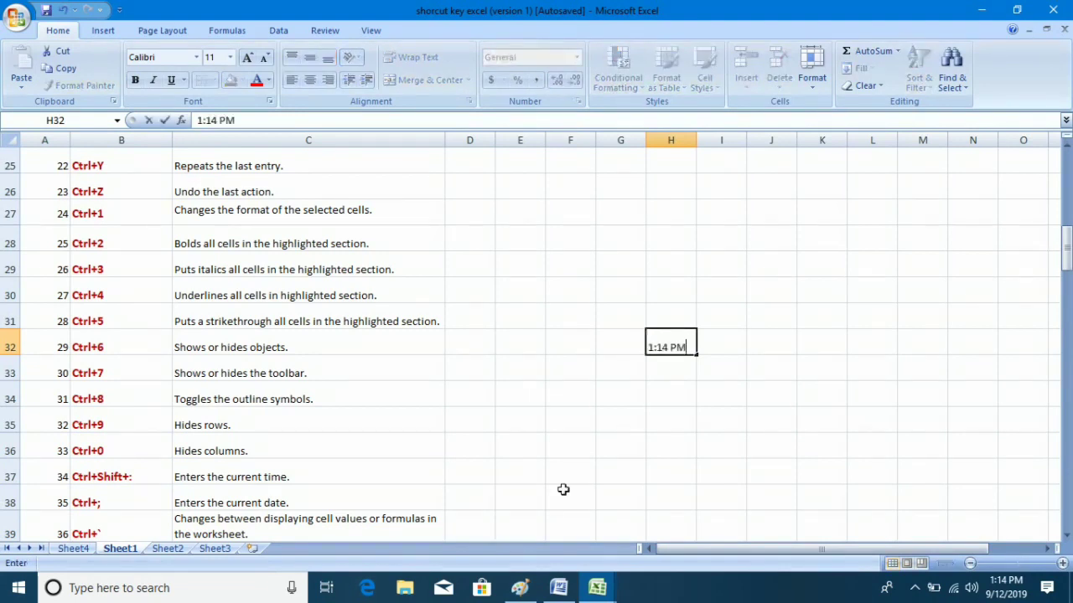
{"action": "left_click", "coordinate": [712, 424]}
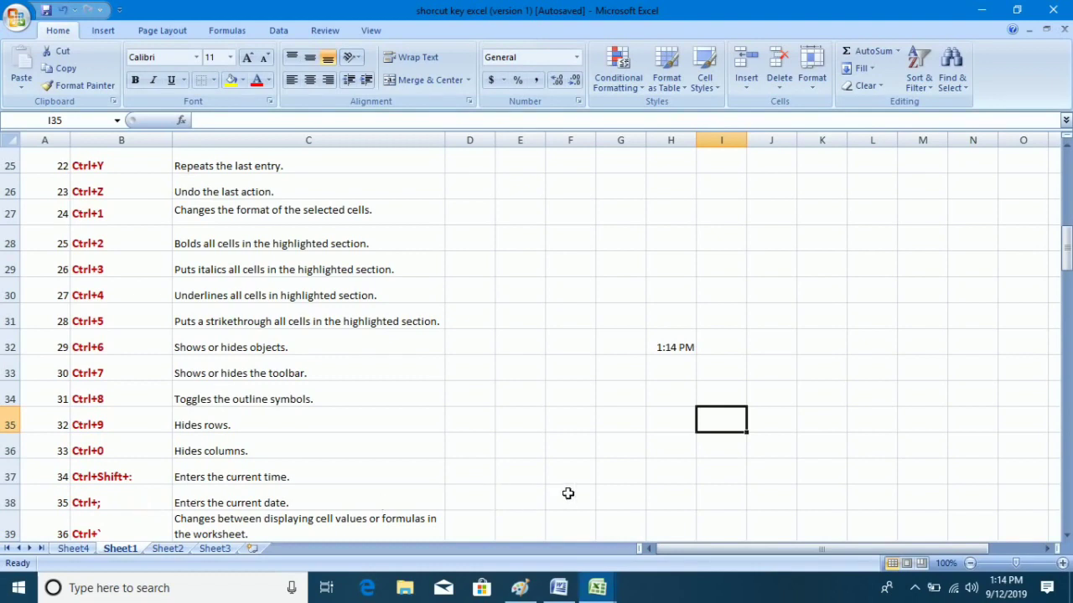
{"action": "left_click", "coordinate": [667, 426]}
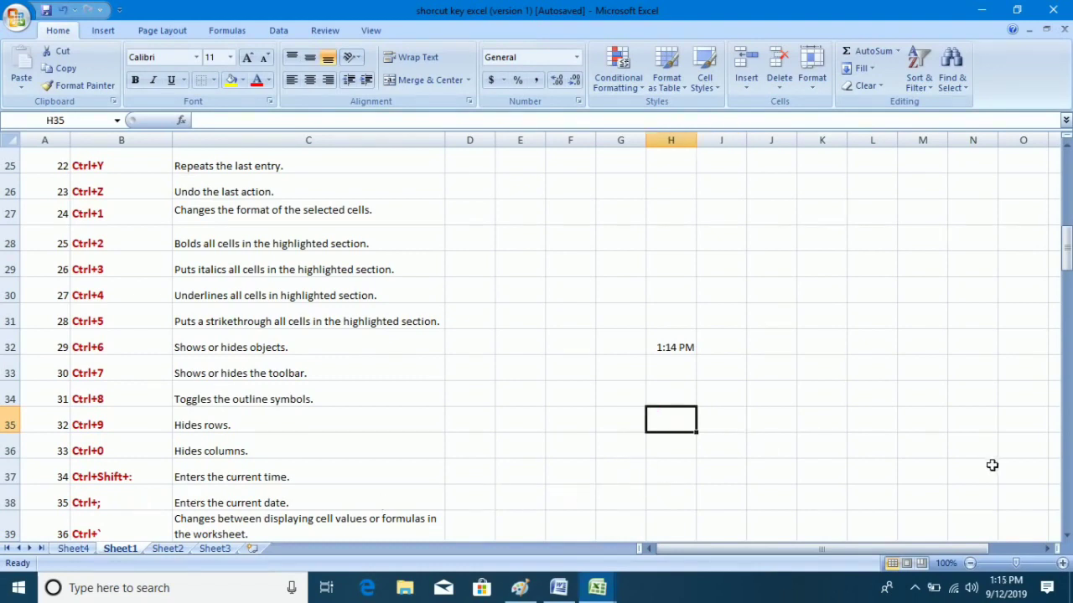
{"action": "key", "text": "ctrl+semicolon"}
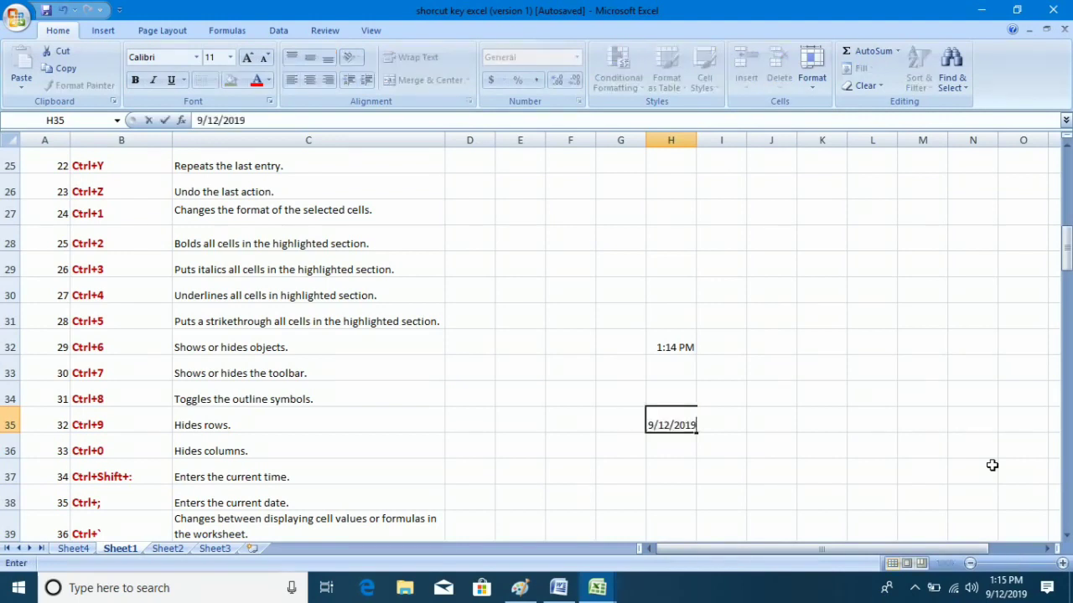
{"action": "left_click", "coordinate": [773, 401]}
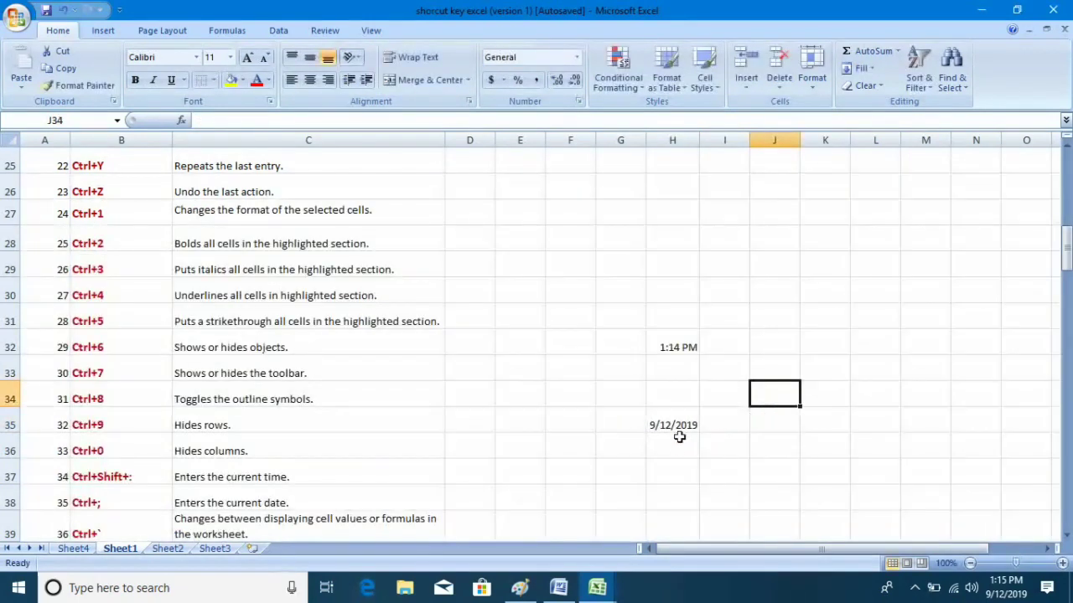
{"action": "left_click", "coordinate": [653, 432]}
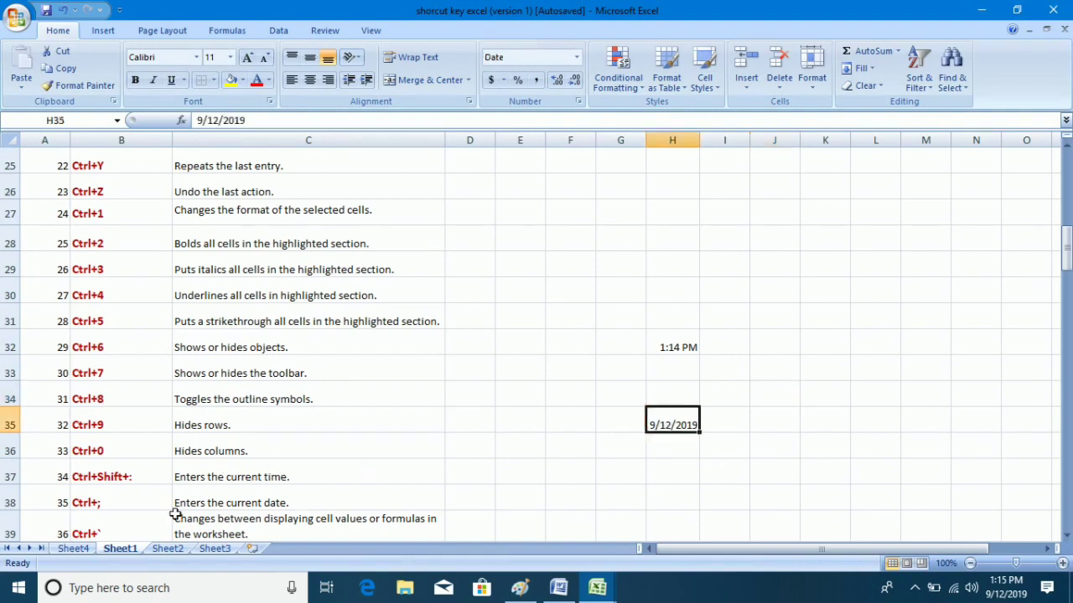
Step: Review the shortcut entries in B37, B38 and C39, then pick an empty cell beside the list
{"action": "left_click", "coordinate": [118, 479]}
{"action": "left_click", "coordinate": [136, 503]}
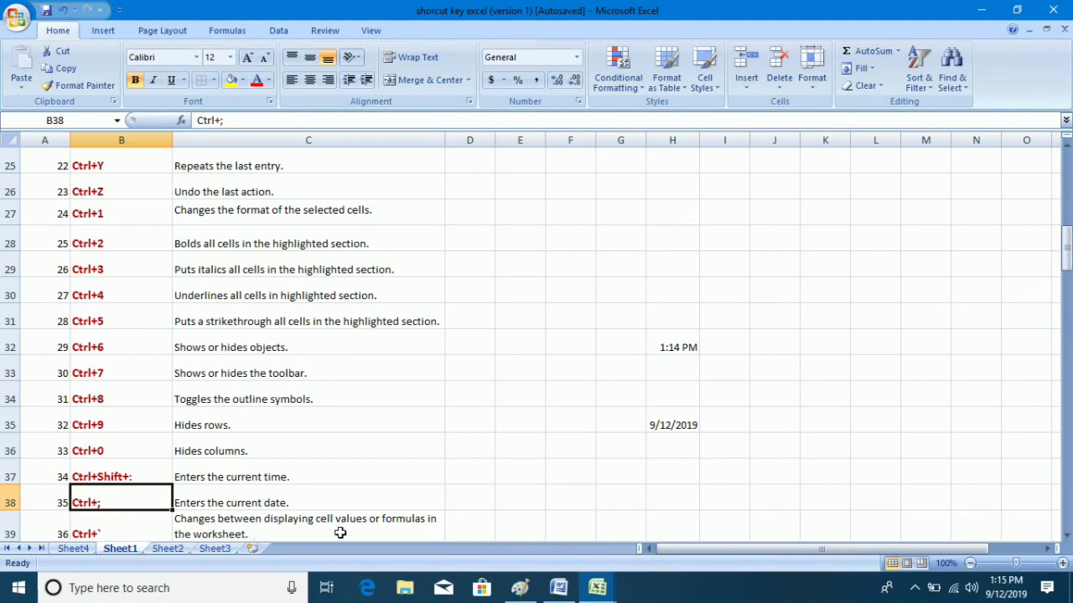
{"action": "left_click", "coordinate": [240, 535]}
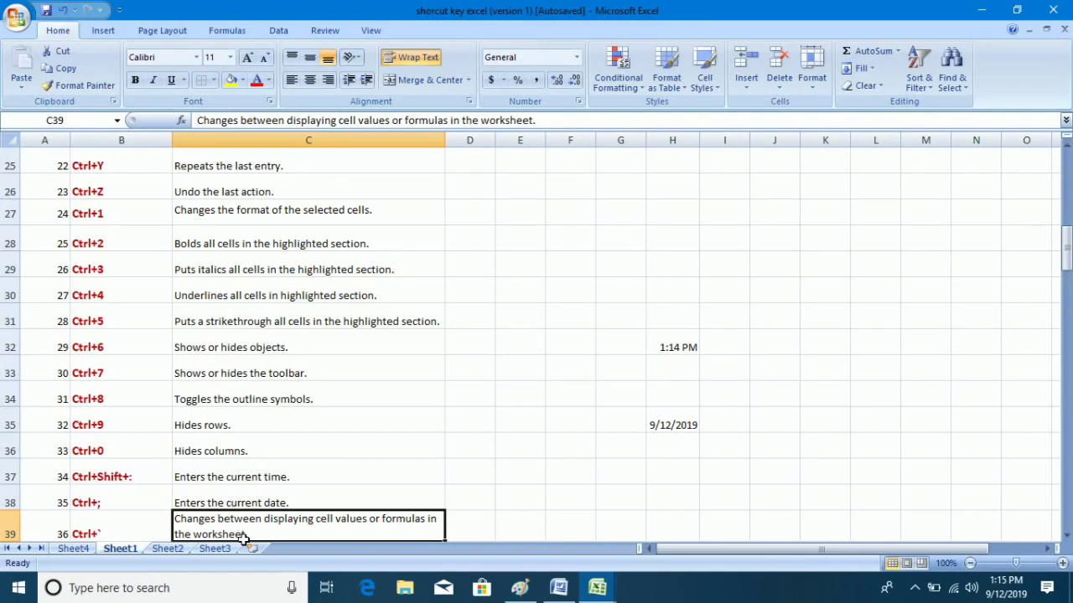
{"action": "key", "text": "Down"}
{"action": "key", "text": "Down"}
{"action": "key", "text": "Down"}
{"action": "key", "text": "Down"}
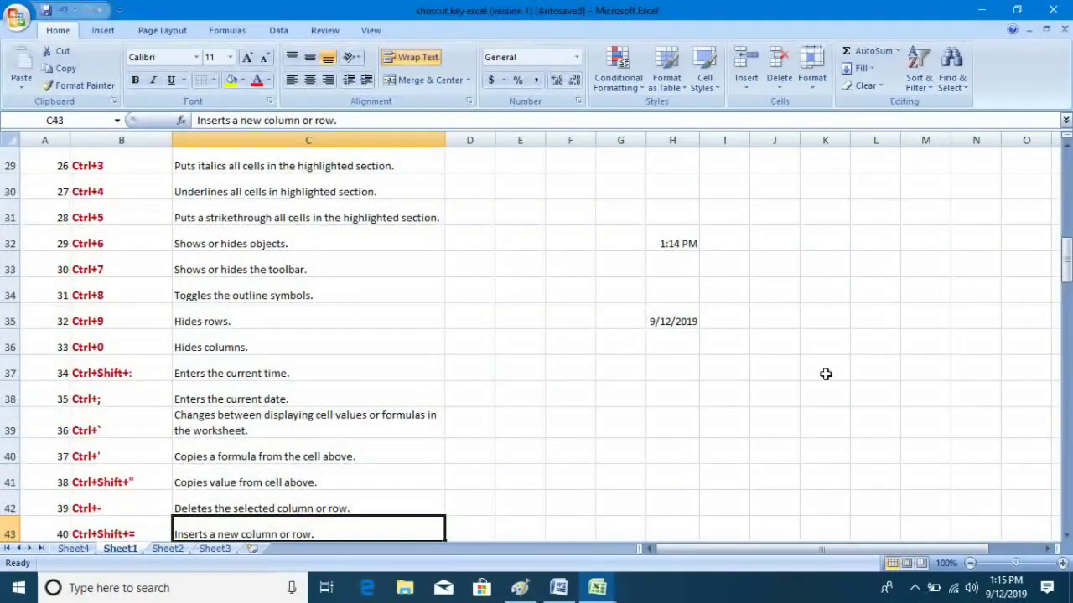
{"action": "left_click", "coordinate": [769, 418]}
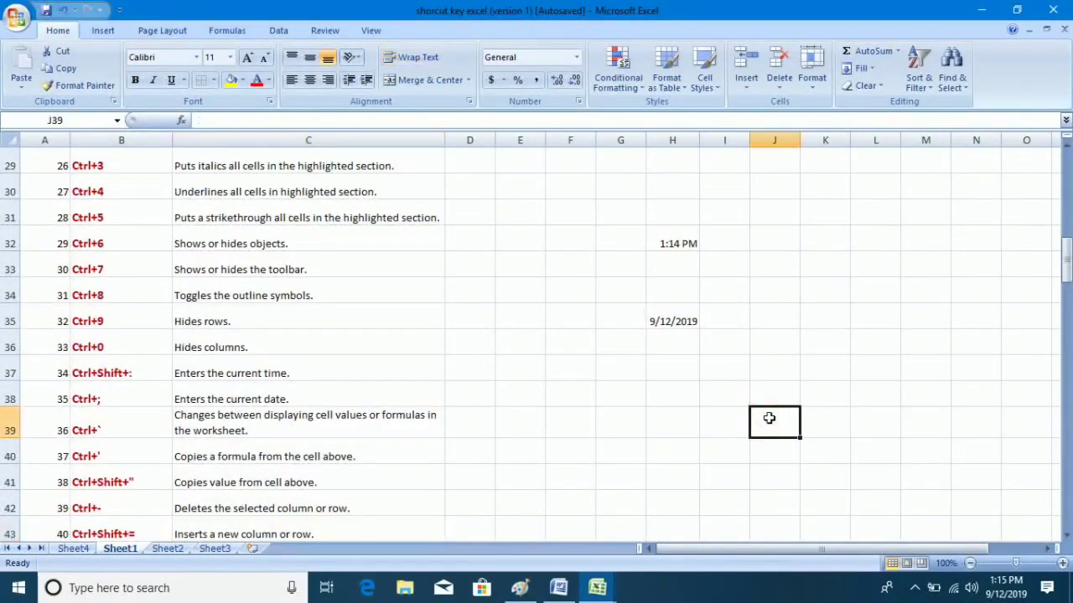
Step: Enter 34, 54, 85 in H38:J38 and 58, 85, 62 in H39:J39
{"action": "left_click", "coordinate": [666, 397]}
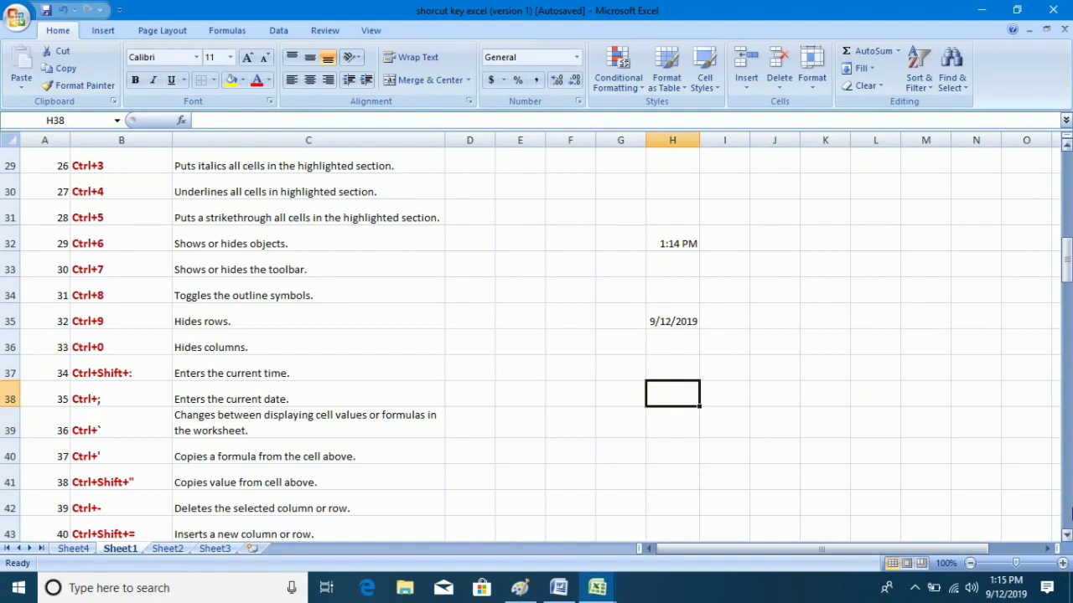
{"action": "type", "text": "343"}
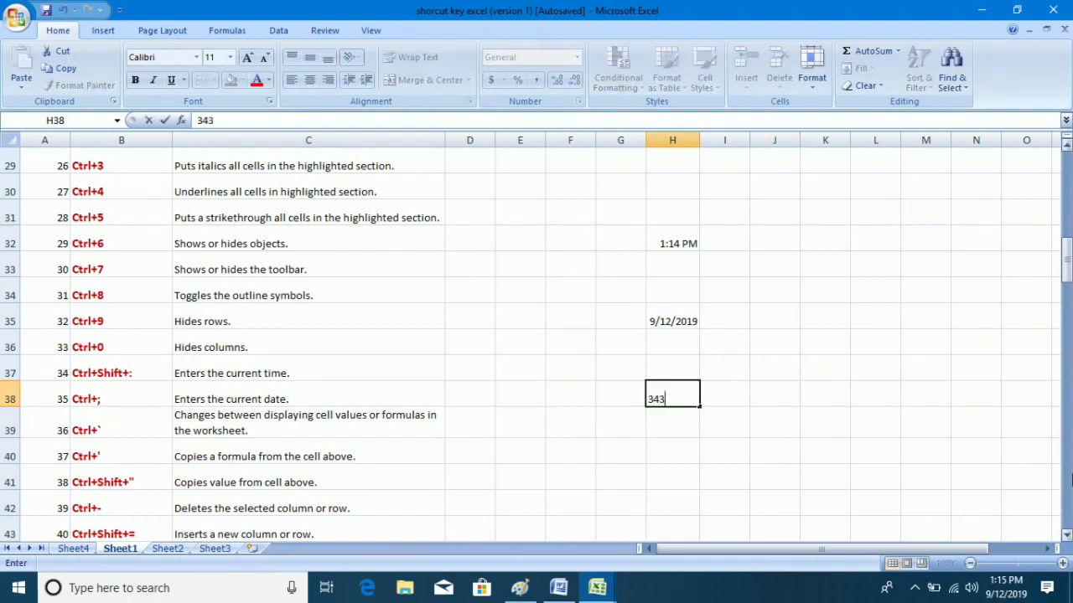
{"action": "key", "text": "Tab"}
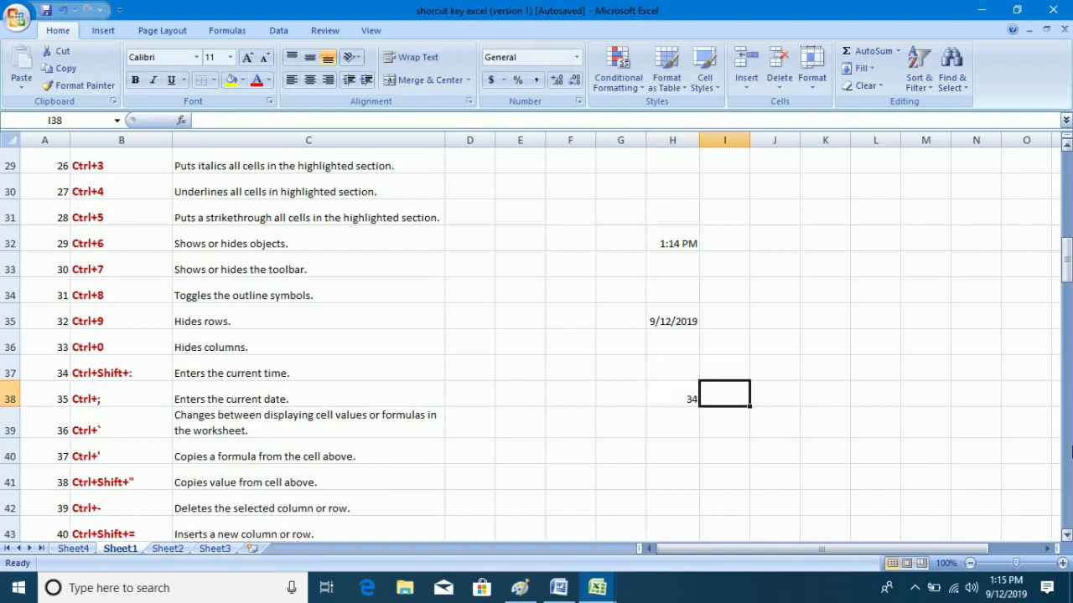
{"action": "type", "text": "54"}
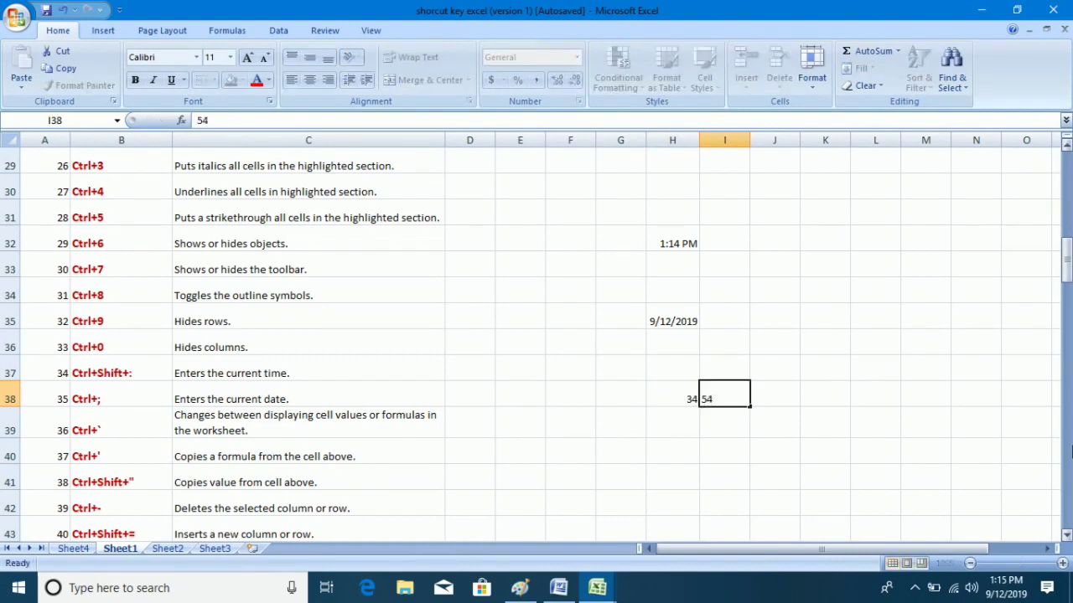
{"action": "key", "text": "Tab"}
{"action": "type", "text": "85"}
{"action": "key", "text": "Return"}
{"action": "key", "text": "Left"}
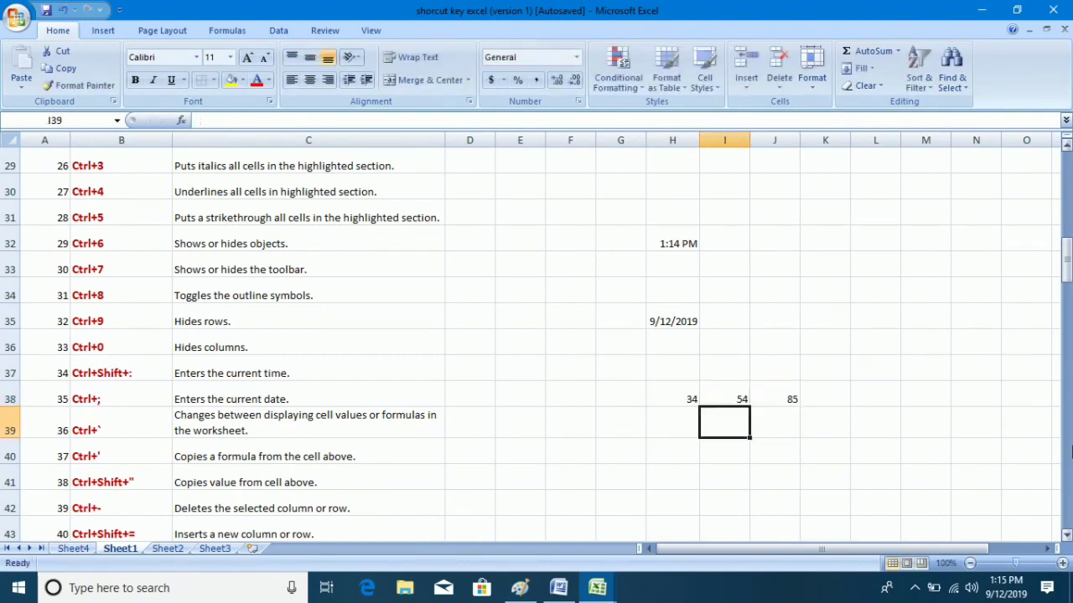
{"action": "type", "text": "85"}
{"action": "key", "text": "Left"}
{"action": "type", "text": "58"}
{"action": "key", "text": "Right"}
{"action": "key", "text": "Right"}
{"action": "type", "text": "62"}
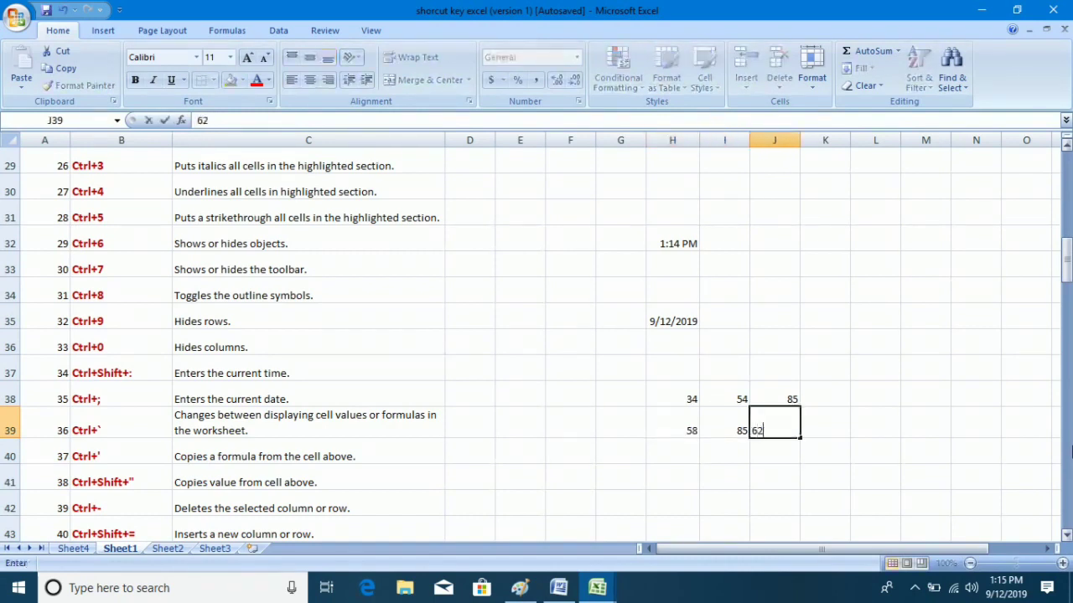
{"action": "key", "text": "Right"}
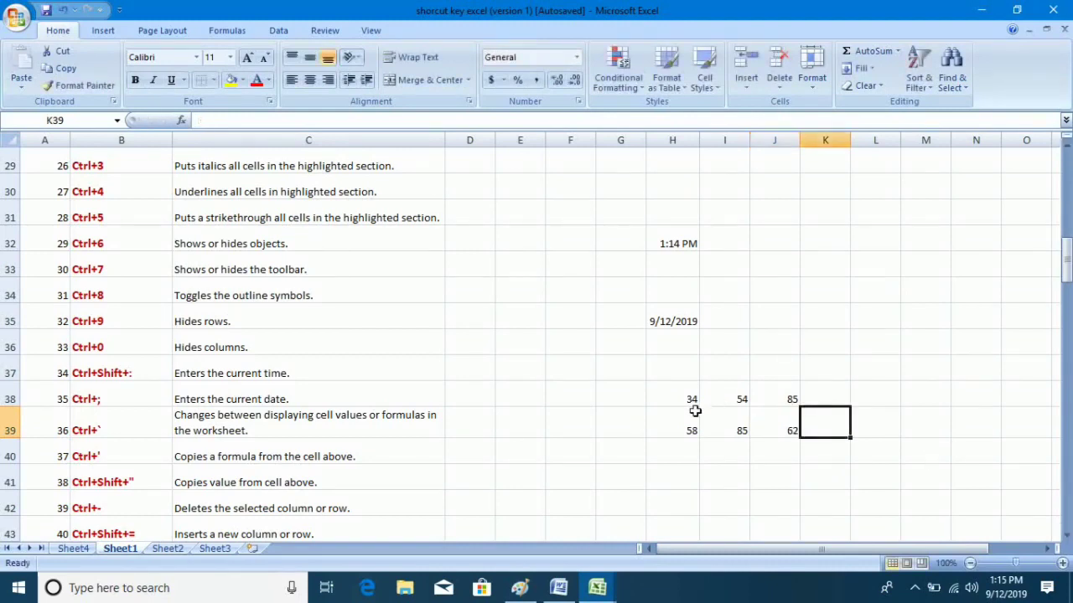
Step: AutoSum the row 38 numbers into K38
{"action": "left_click_drag", "start_coordinate": [693, 401], "coordinate": [760, 401]}
{"action": "left_click", "coordinate": [887, 51]}
{"action": "left_click", "coordinate": [890, 482]}
Step: Re-select H38:J38, AutoSum them again, and inspect K38's =SUM(H38:J38) total of 173
{"action": "left_click", "coordinate": [838, 402]}
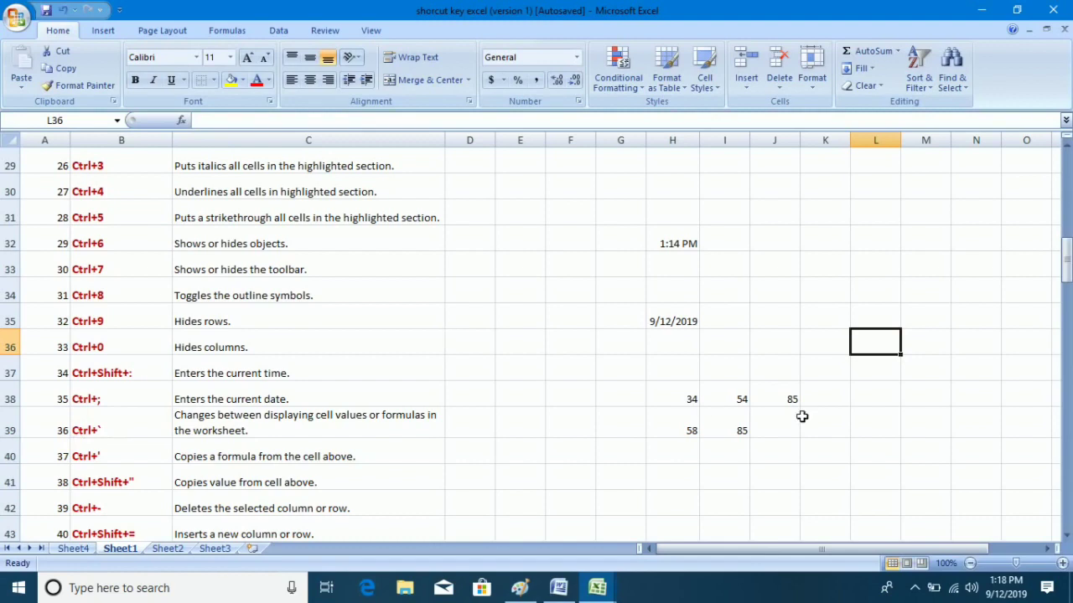
{"action": "left_click_drag", "start_coordinate": [691, 401], "coordinate": [760, 403]}
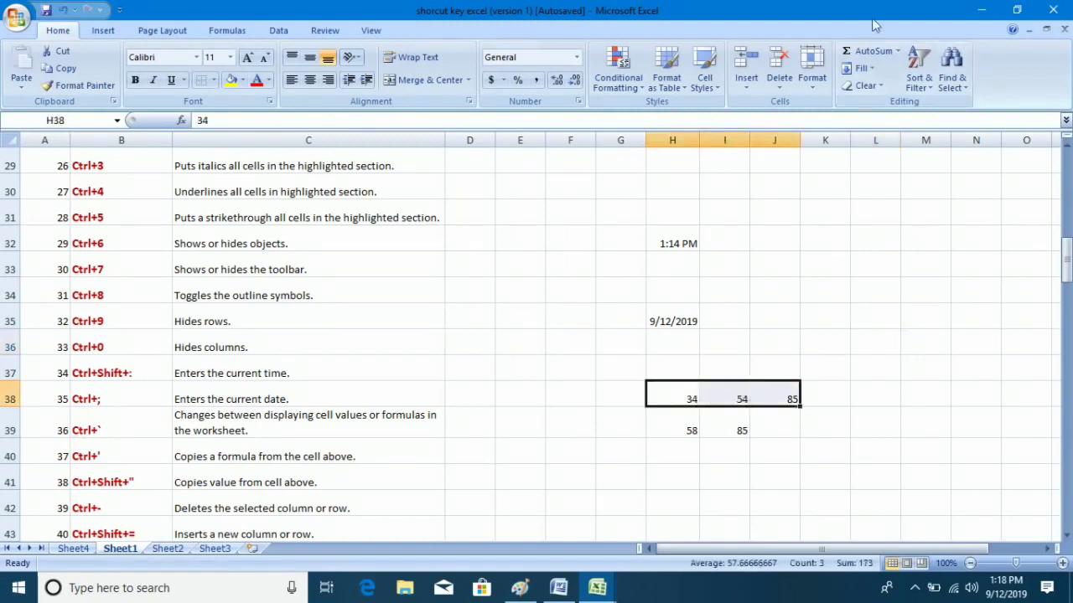
{"action": "left_click", "coordinate": [872, 50]}
{"action": "left_click", "coordinate": [875, 451]}
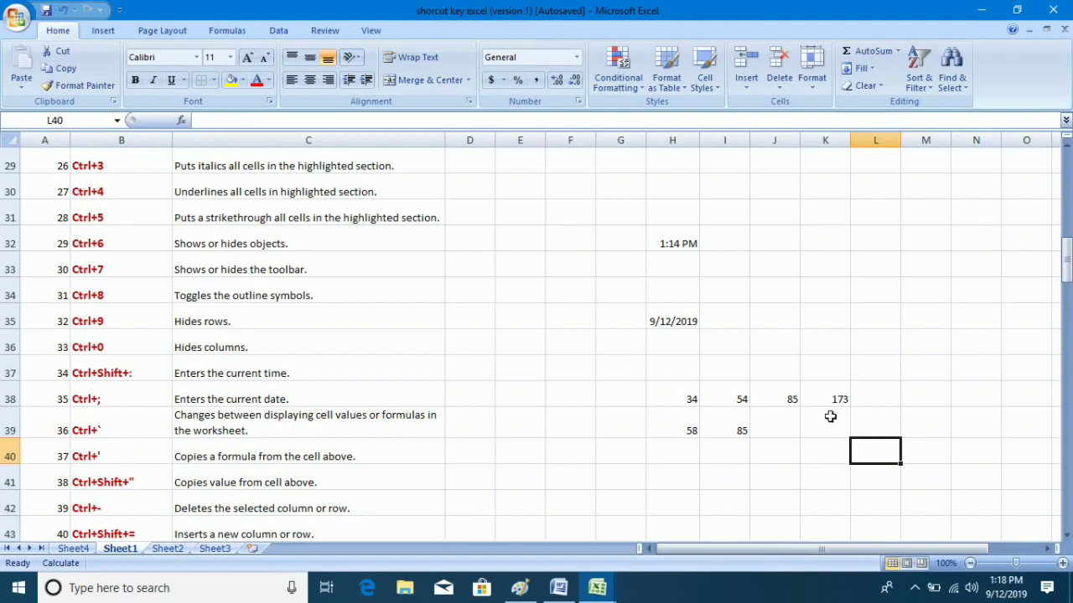
{"action": "left_click", "coordinate": [840, 406]}
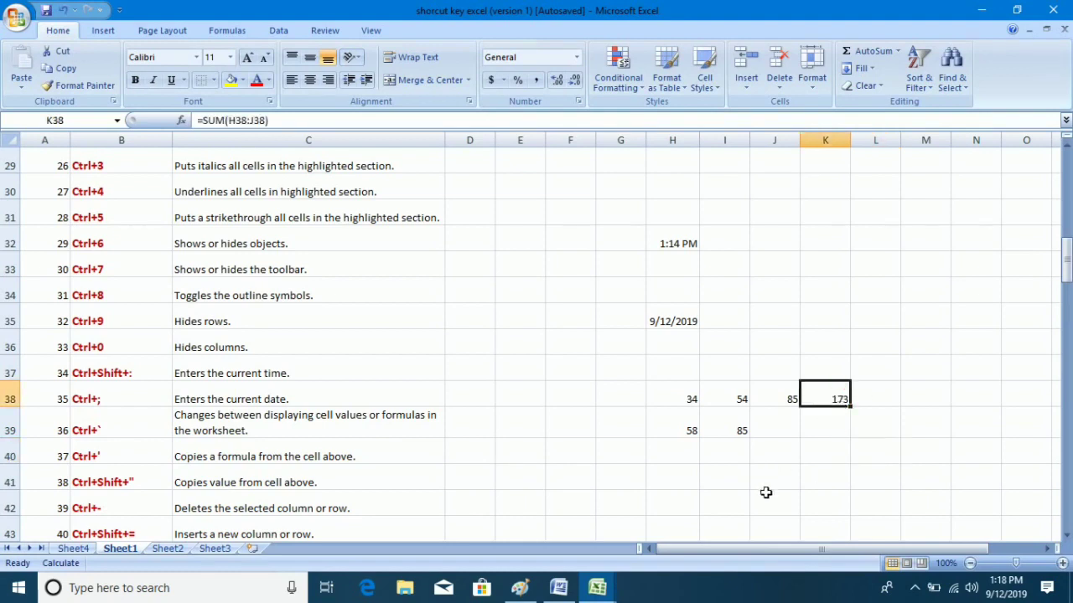
Step: Toggle Show Formulas with Ctrl+` to inspect K38's formula, then restore values and scroll back left
{"action": "key", "text": "ctrl+grave"}
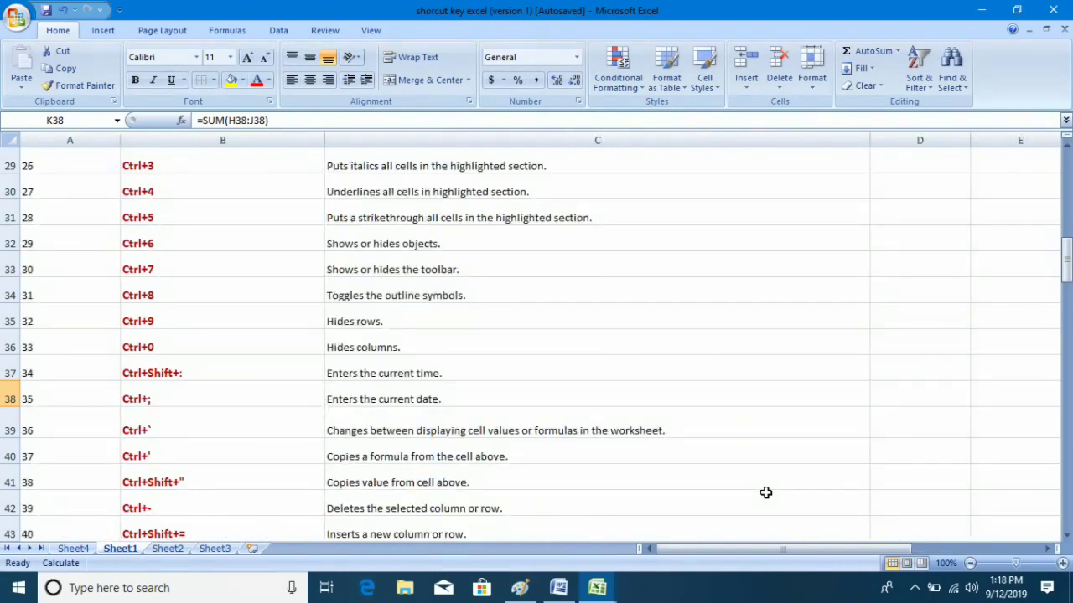
{"action": "left_click_drag", "start_coordinate": [748, 555], "coordinate": [871, 556]}
{"action": "left_click", "coordinate": [668, 436]}
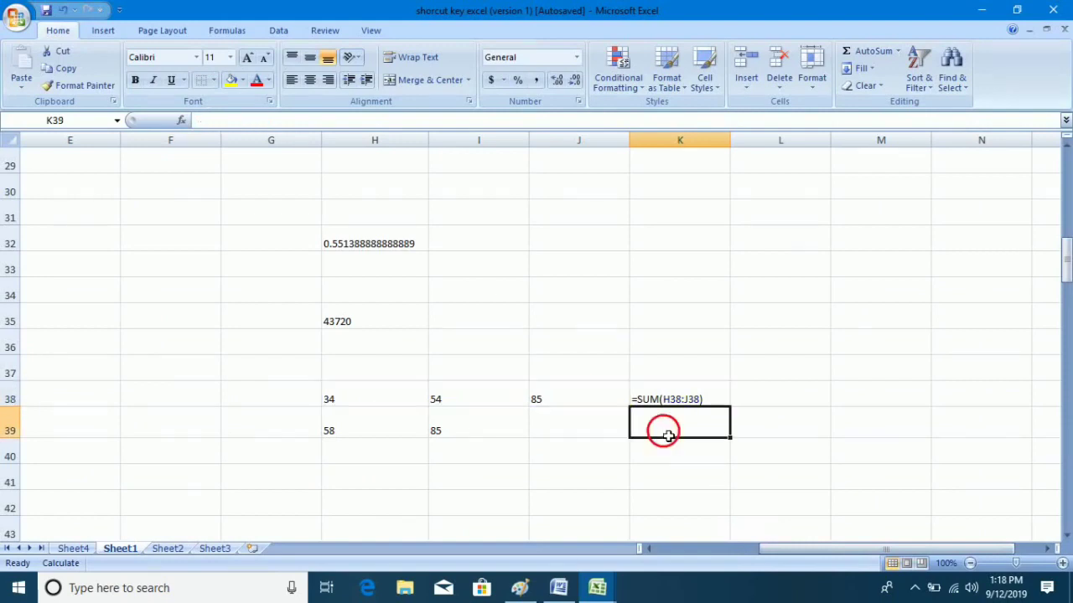
{"action": "left_click", "coordinate": [692, 400]}
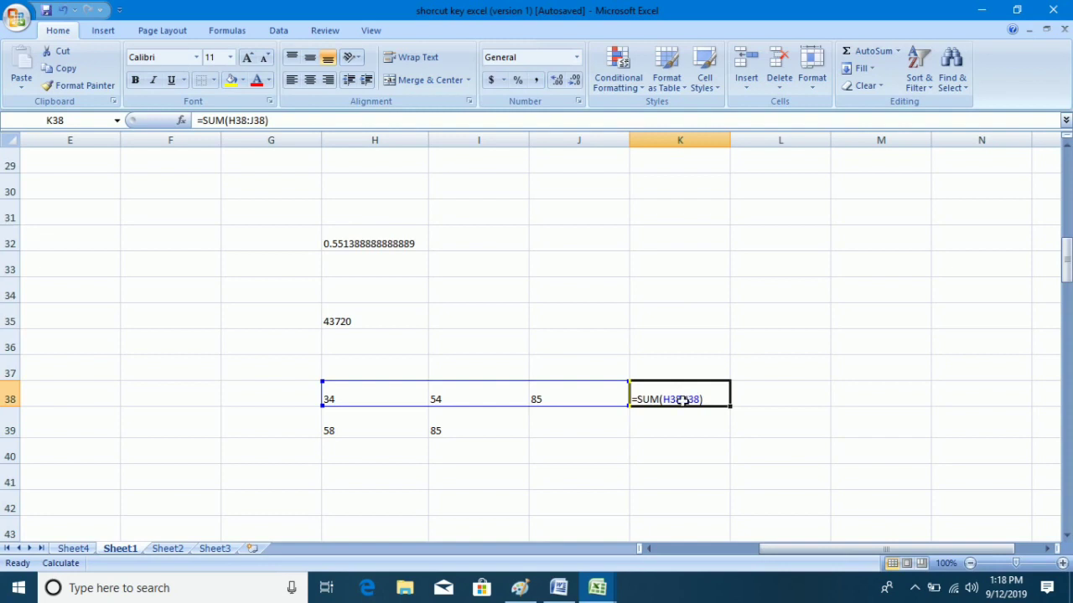
{"action": "key", "text": "ctrl+grave"}
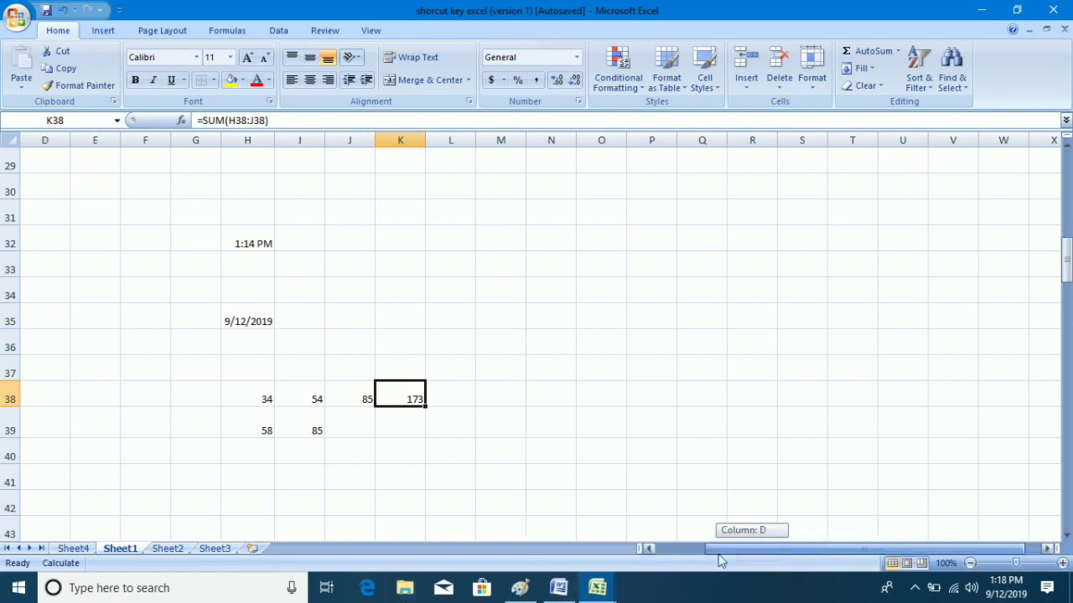
{"action": "left_click_drag", "start_coordinate": [752, 551], "coordinate": [734, 551]}
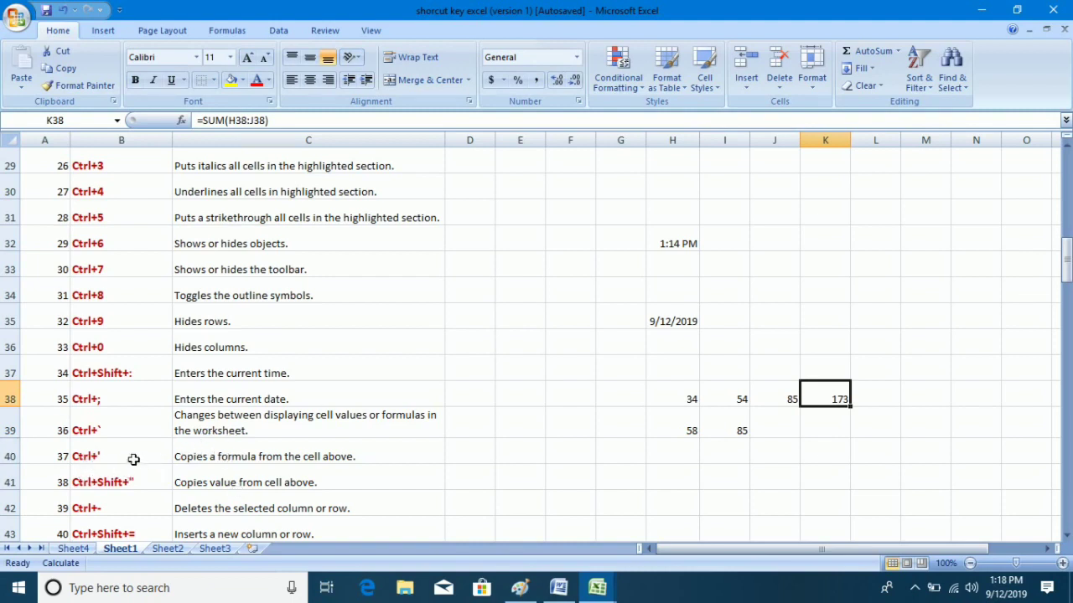
Step: Copy K38's =SUM(H38:J38) formula down into K39 using Ctrl+'
{"action": "left_click", "coordinate": [132, 456]}
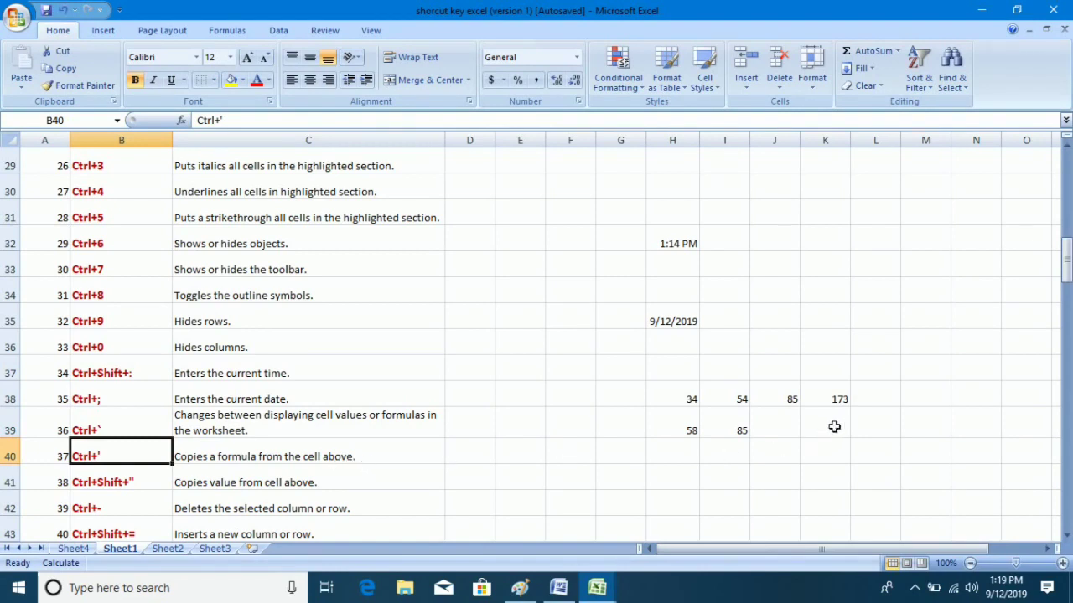
{"action": "left_click", "coordinate": [843, 400]}
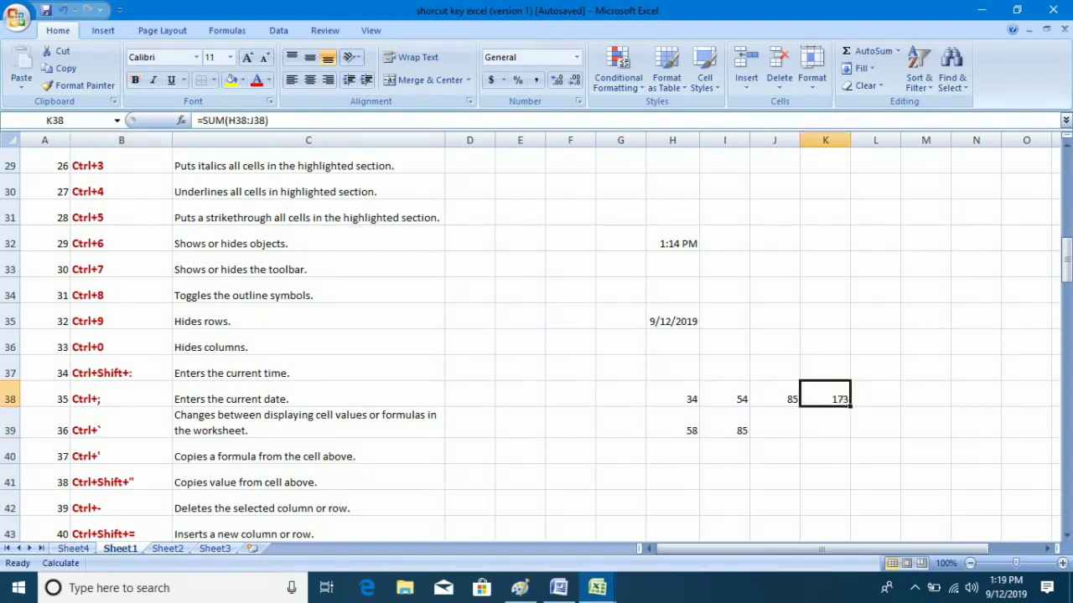
{"action": "left_click", "coordinate": [842, 424]}
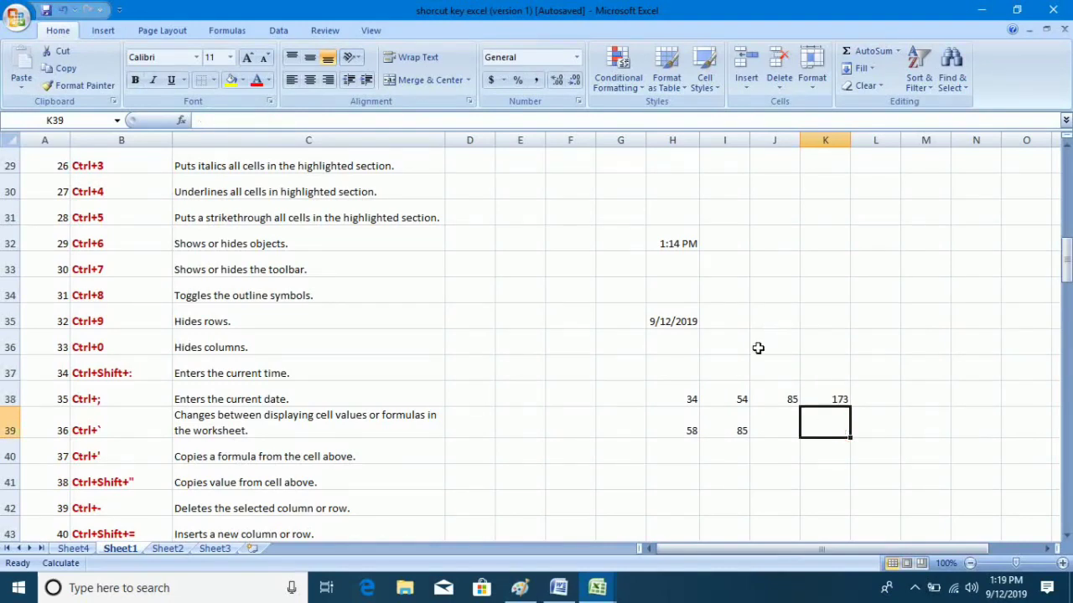
{"action": "left_click", "coordinate": [837, 400]}
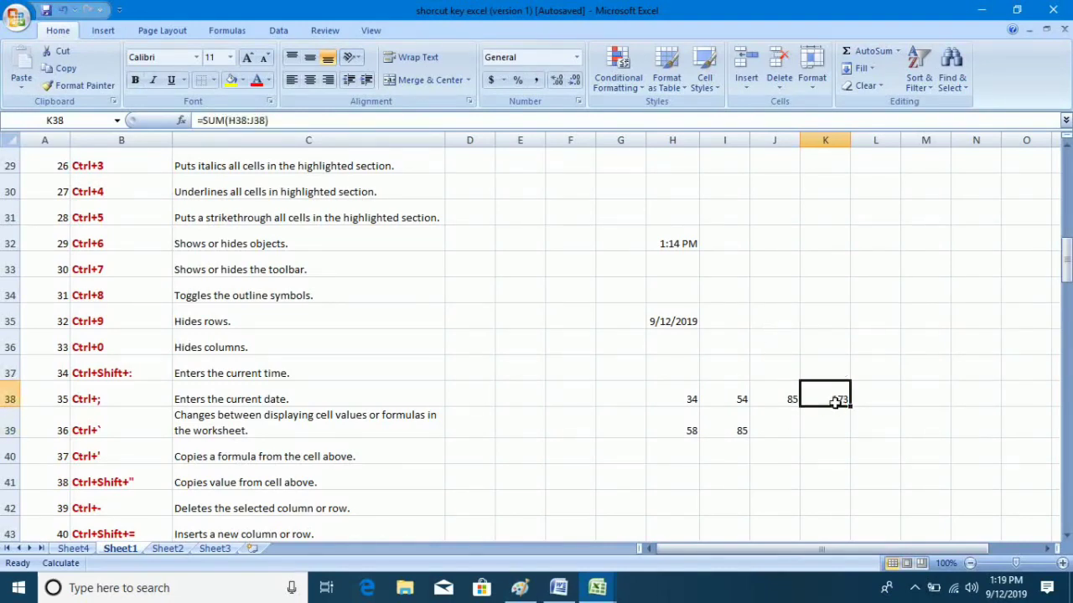
{"action": "left_click", "coordinate": [835, 432]}
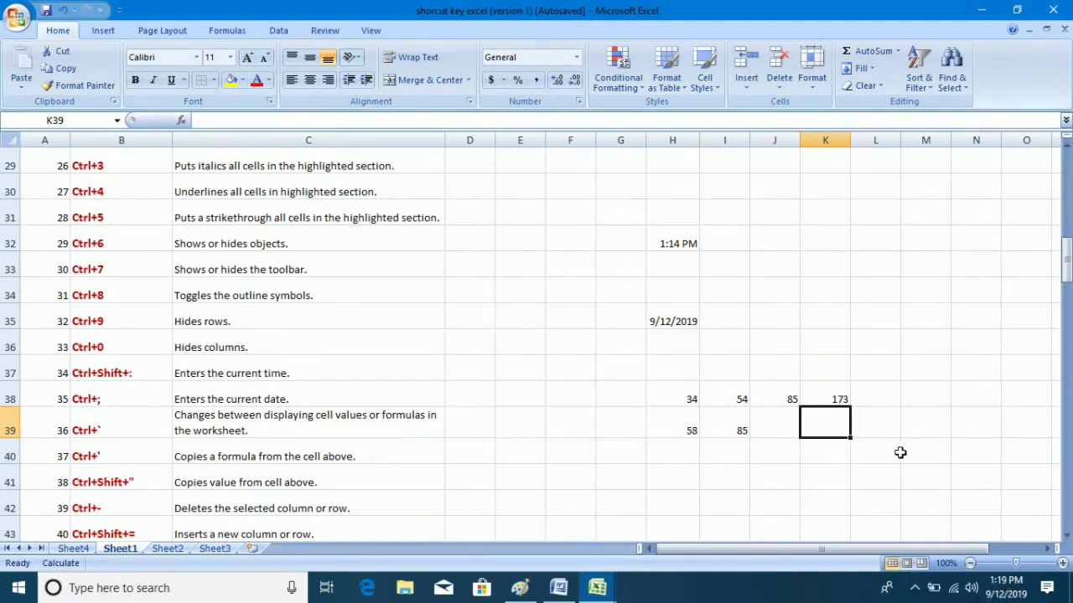
{"action": "key", "text": "ctrl+apostrophe"}
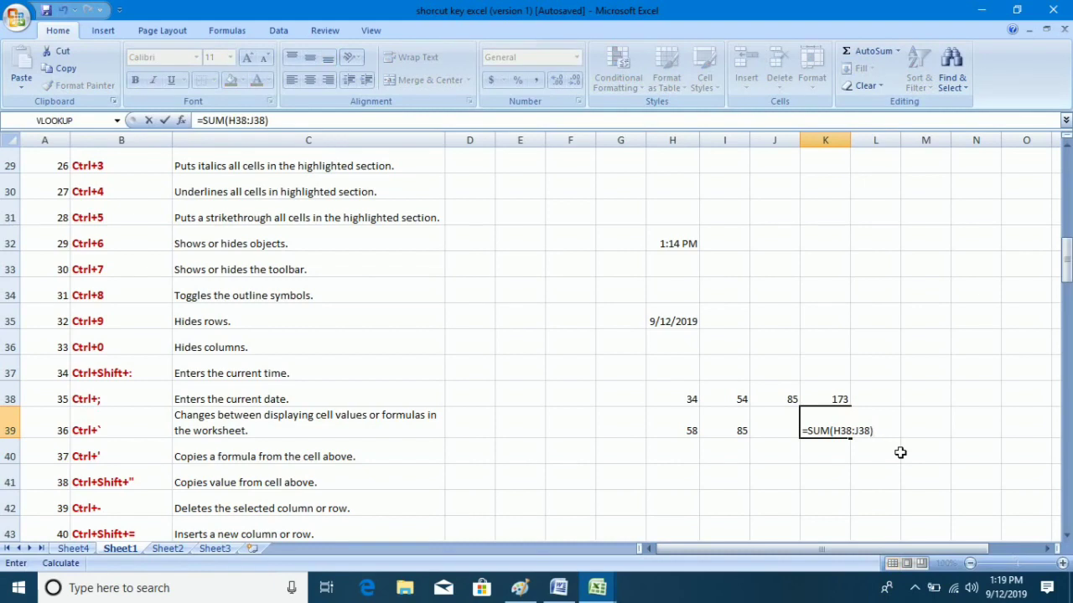
{"action": "key", "text": "Return"}
Step: Clear the 58 and 85 in H39:I39 and the total formula in K38
{"action": "left_click_drag", "start_coordinate": [675, 449], "coordinate": [737, 438]}
{"action": "key", "text": "Delete"}
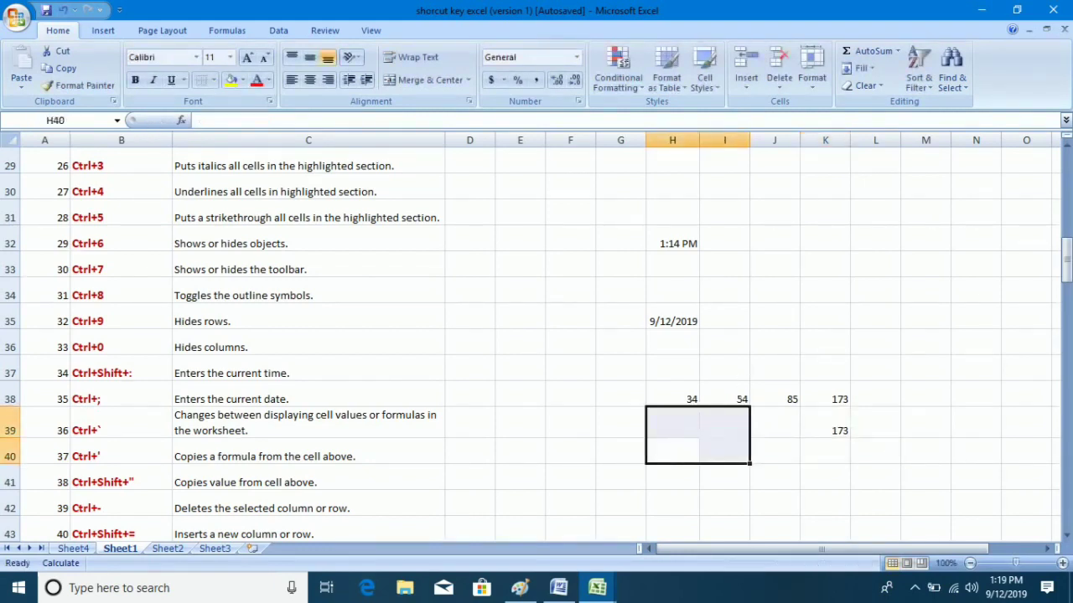
{"action": "left_click", "coordinate": [858, 400]}
{"action": "left_click", "coordinate": [843, 398]}
{"action": "key", "text": "Delete"}
Step: Enter 454 in I38, check the K39 total, then undo the edits with Ctrl+Z
{"action": "left_click", "coordinate": [743, 397]}
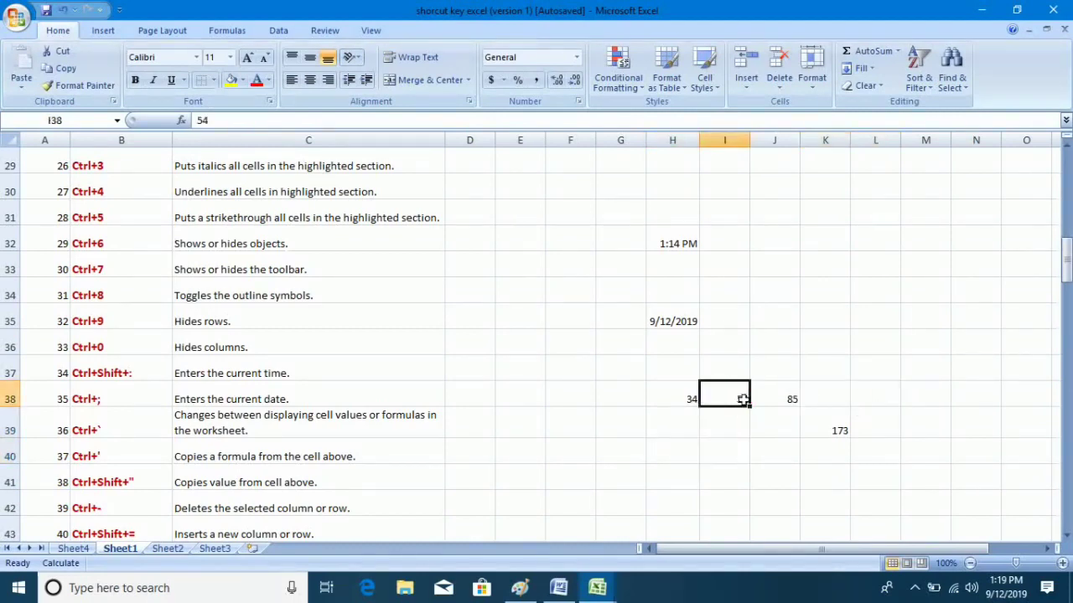
{"action": "type", "text": "454"}
{"action": "left_click", "coordinate": [789, 461]}
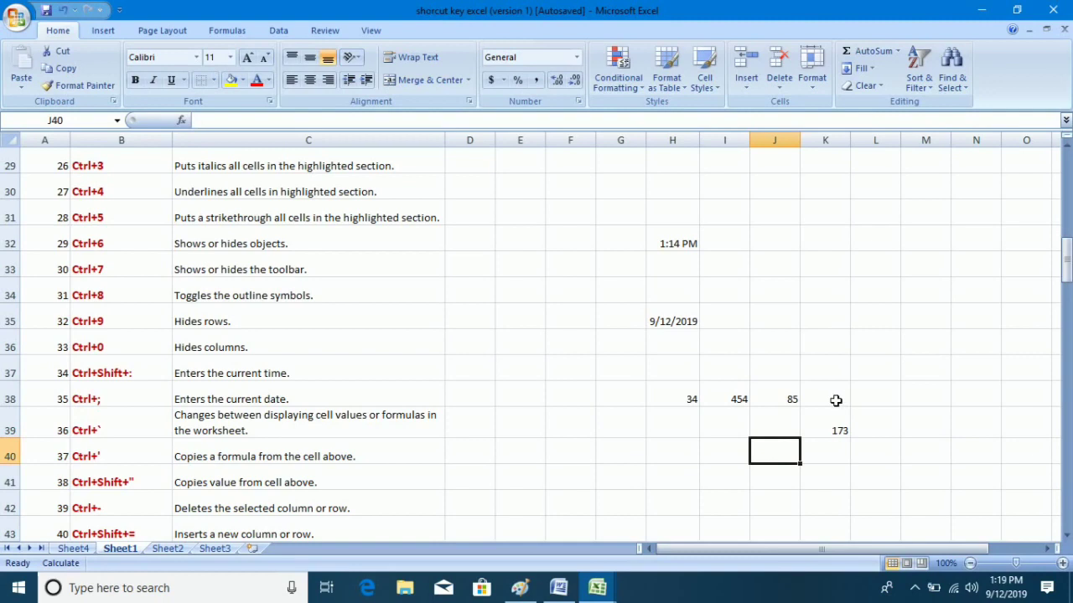
{"action": "left_click", "coordinate": [844, 431]}
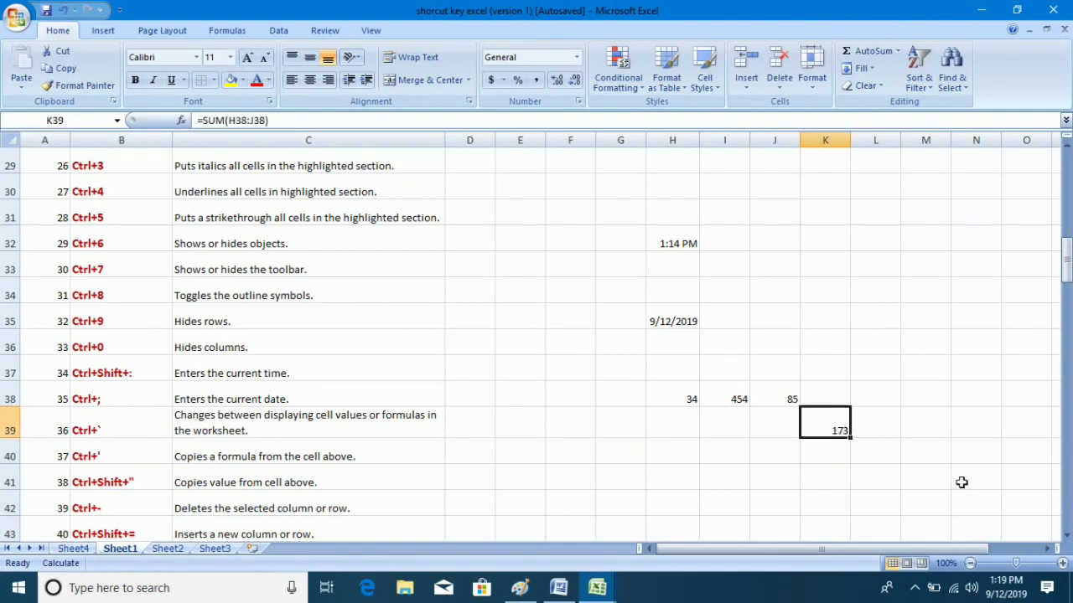
{"action": "key", "text": "ctrl+z"}
{"action": "key", "text": "ctrl+z"}
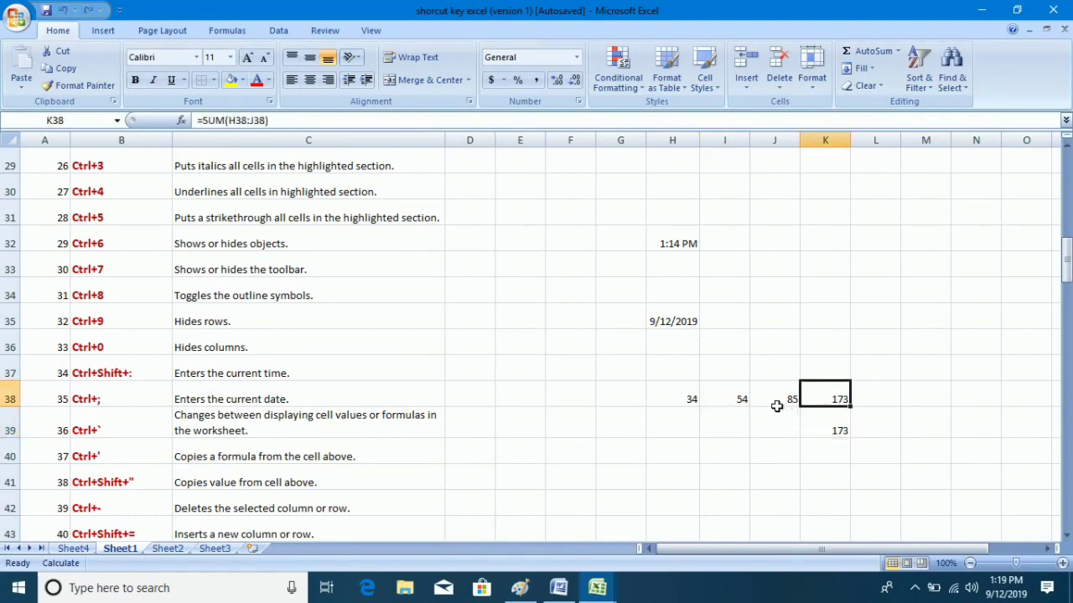
Step: Enter 'gh' in J38, then undo it to restore 85, and undo the change to I38
{"action": "left_click", "coordinate": [775, 400]}
{"action": "type", "text": "gh"}
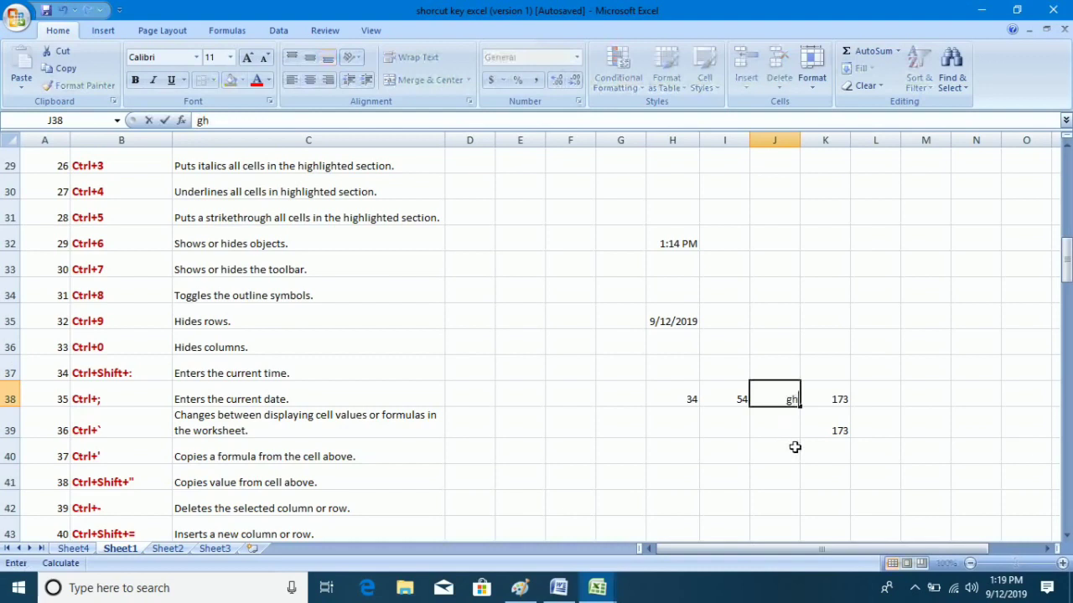
{"action": "left_click", "coordinate": [798, 452]}
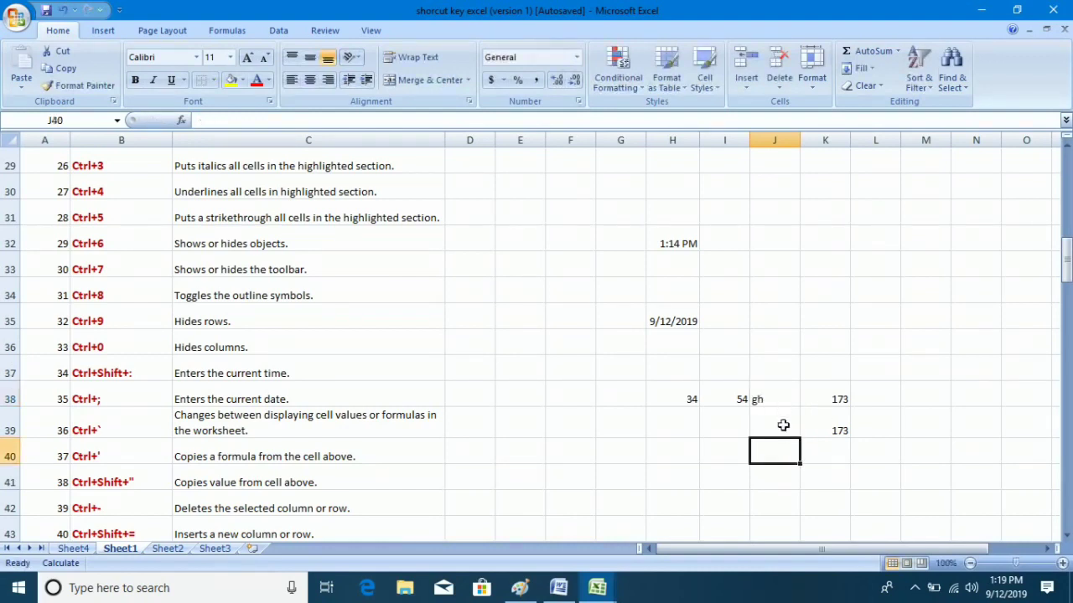
{"action": "key", "text": "ctrl+z"}
{"action": "left_click", "coordinate": [741, 400]}
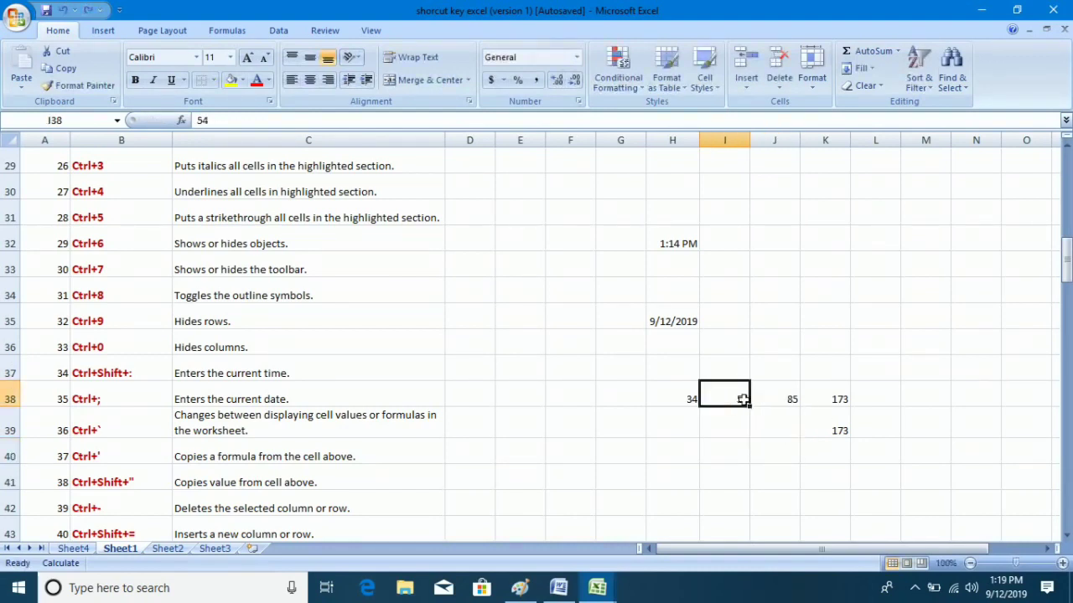
{"action": "key", "text": "ctrl+z"}
{"action": "left_click", "coordinate": [780, 461]}
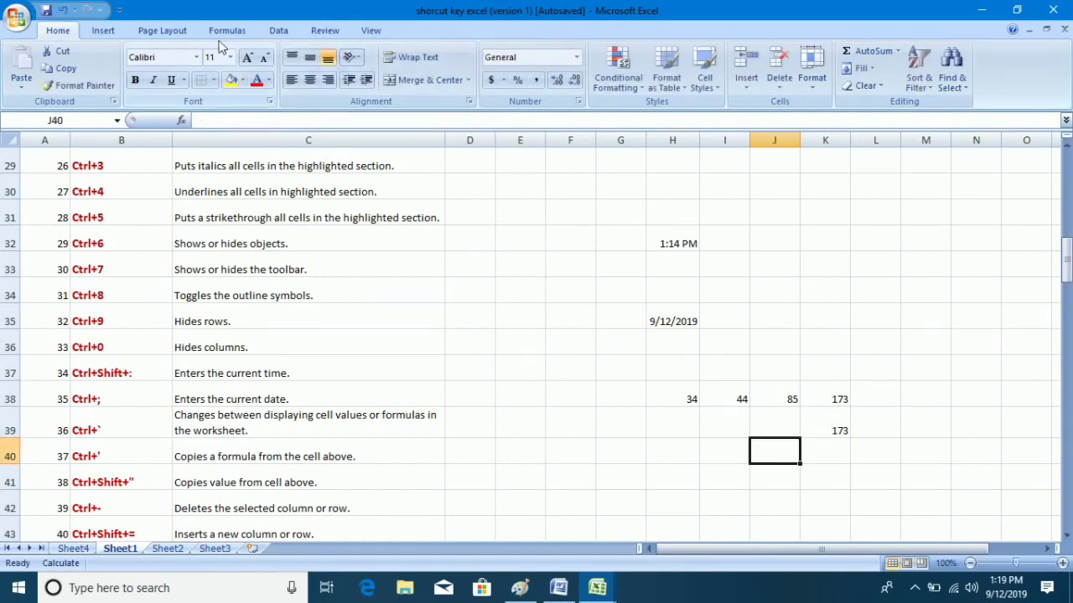
Step: Set the workbook's Calculation Options to Automatic on the Formulas tab
{"action": "left_click", "coordinate": [99, 31]}
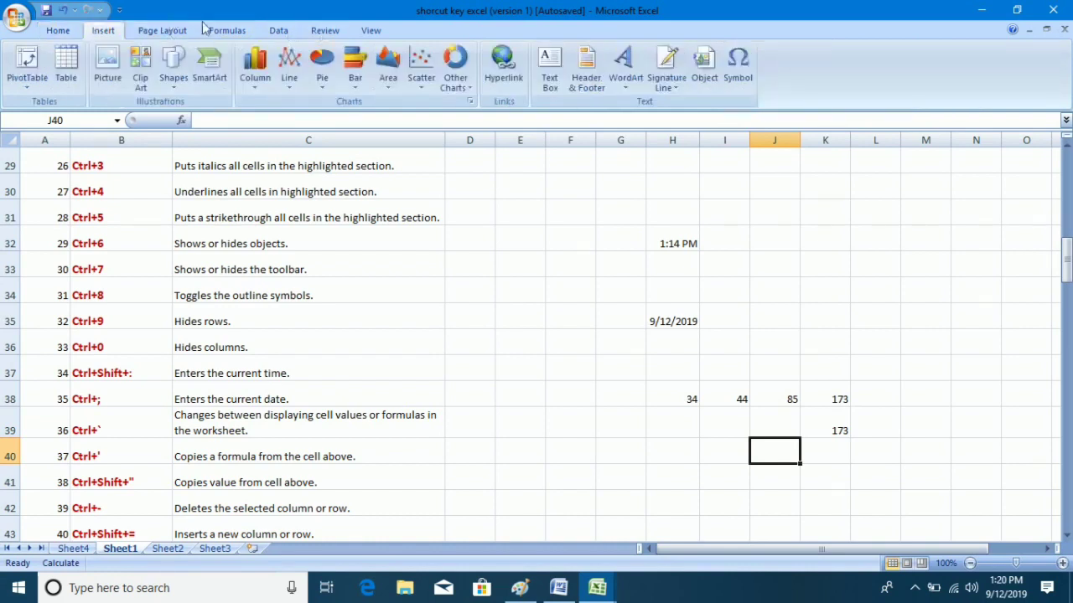
{"action": "left_click", "coordinate": [244, 30]}
{"action": "left_click", "coordinate": [828, 80]}
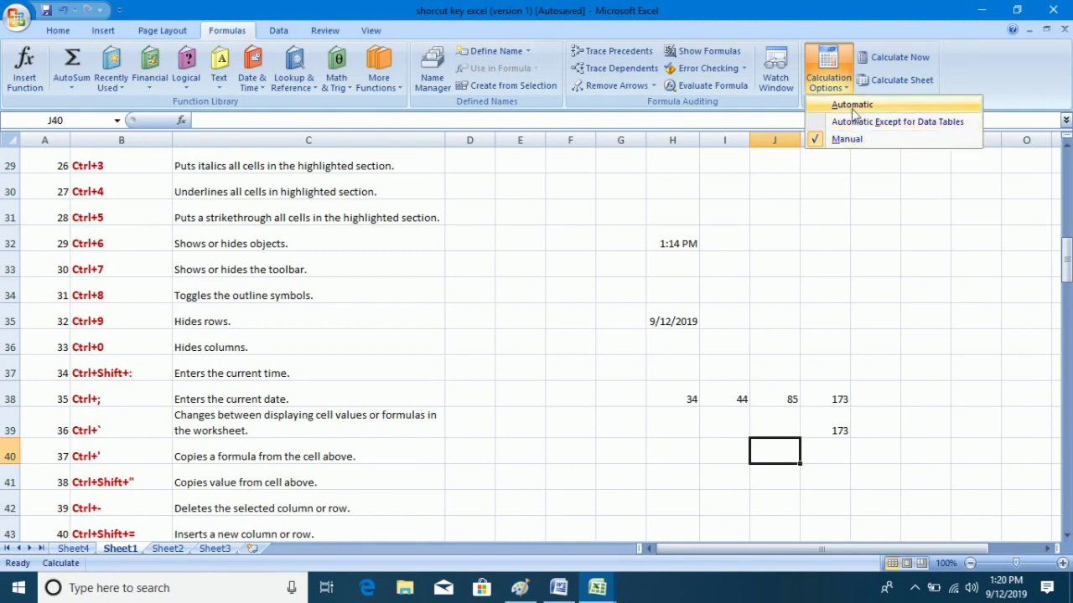
{"action": "left_click", "coordinate": [851, 104]}
{"action": "left_click", "coordinate": [920, 342]}
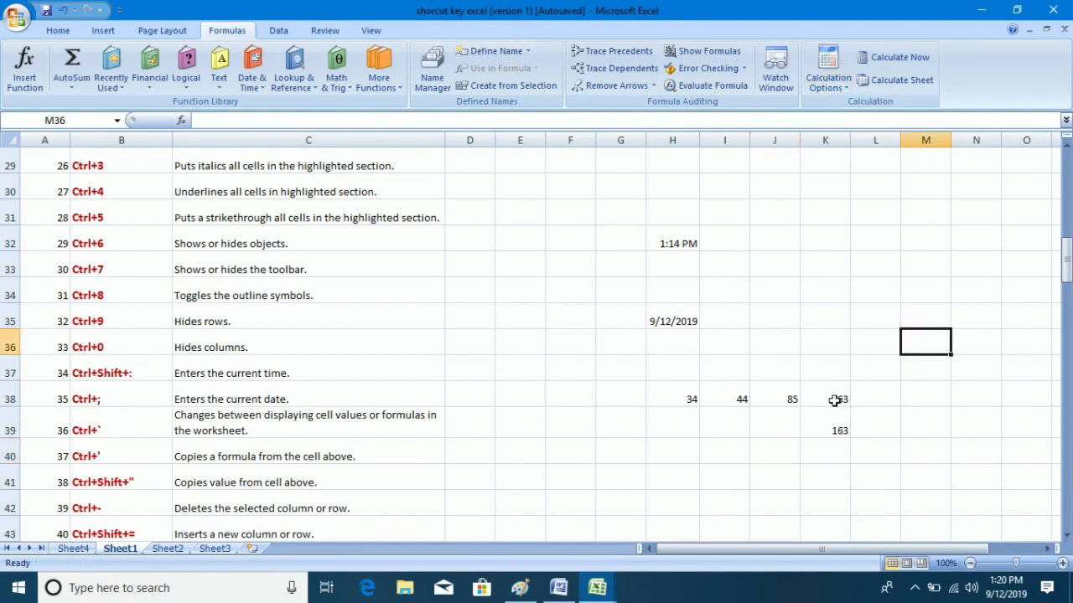
Step: Enter 878 in I38 so the K39 total updates to 997
{"action": "left_click", "coordinate": [835, 401]}
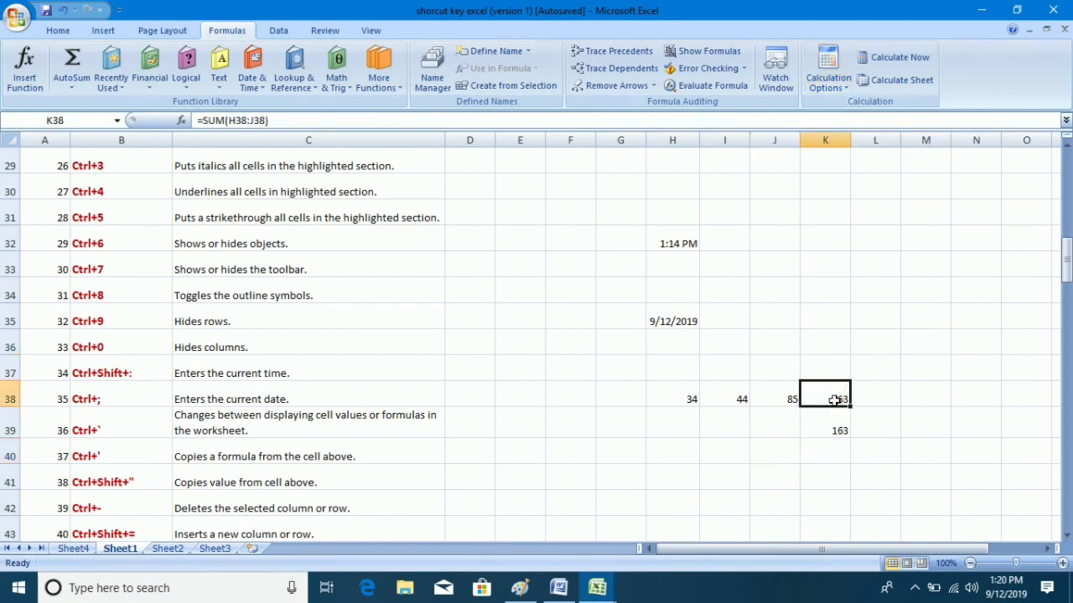
{"action": "left_click", "coordinate": [737, 397]}
{"action": "type", "text": "878"}
{"action": "left_click", "coordinate": [818, 381]}
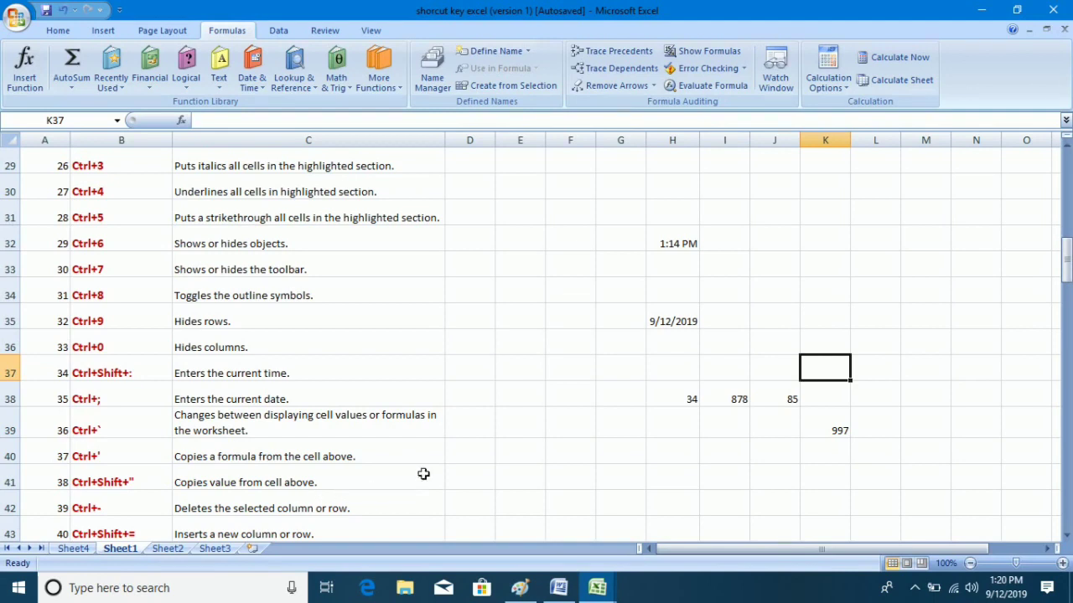
{"action": "left_click", "coordinate": [709, 419]}
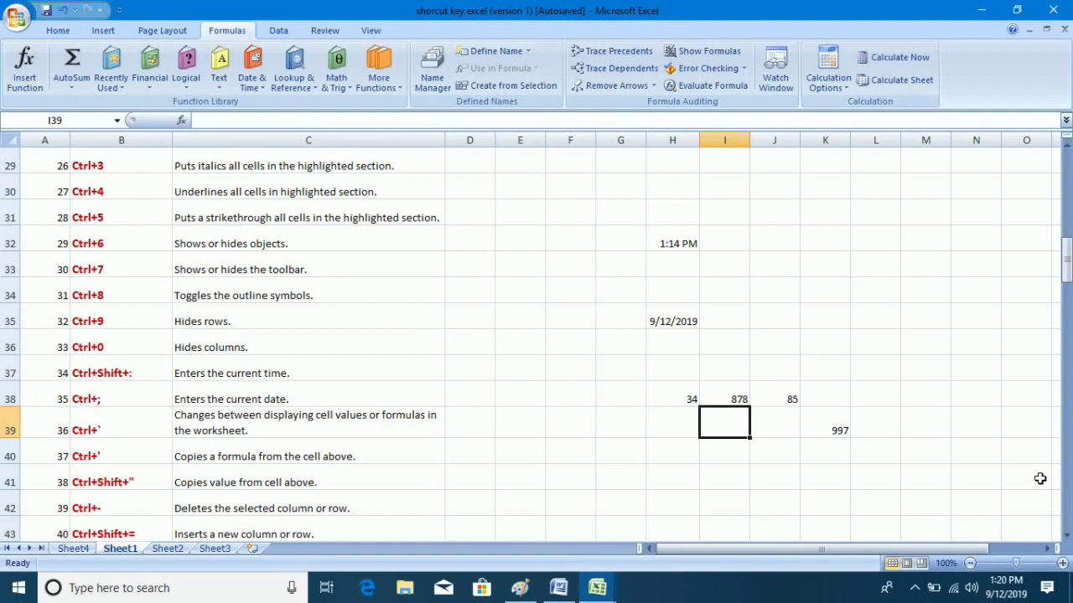
Step: Copy 878 from I38 into I39 with Ctrl+Shift+', also trying Ctrl+D in between
{"action": "key", "text": "ctrl+apostrophe"}
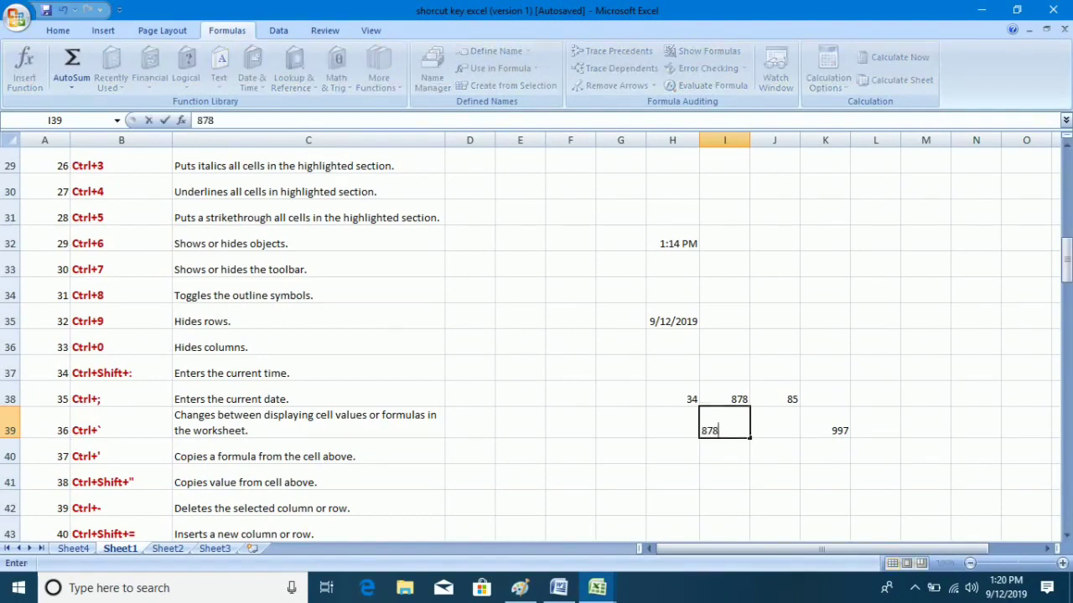
{"action": "left_click", "coordinate": [854, 337]}
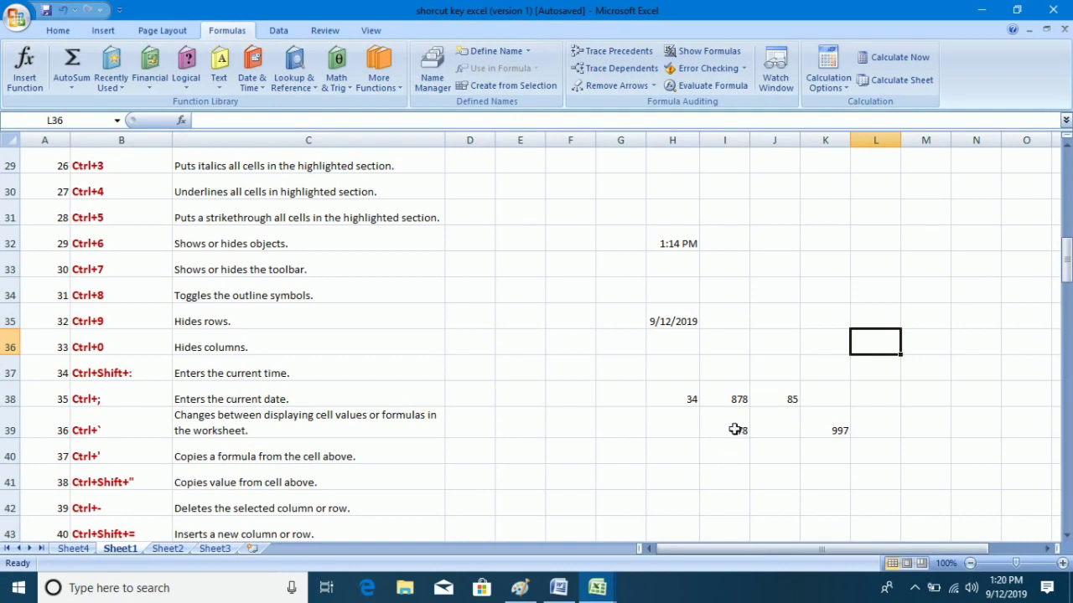
{"action": "left_click", "coordinate": [732, 431]}
{"action": "key", "text": "Delete"}
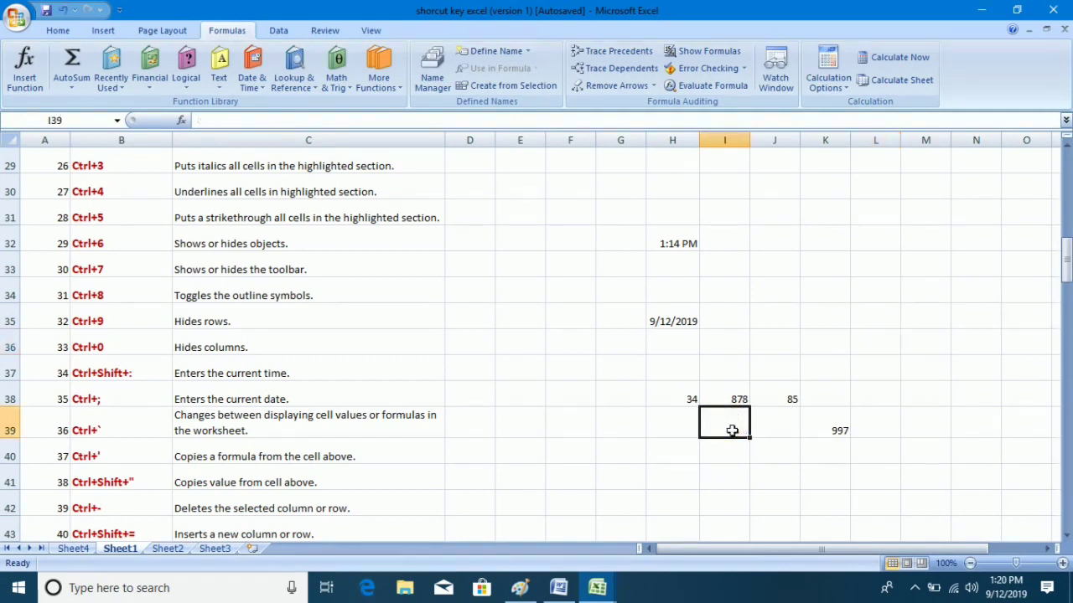
{"action": "key", "text": "ctrl+d"}
{"action": "left_click", "coordinate": [803, 501]}
{"action": "left_click", "coordinate": [739, 432]}
{"action": "key", "text": "Delete"}
{"action": "key", "text": "ctrl+apostrophe"}
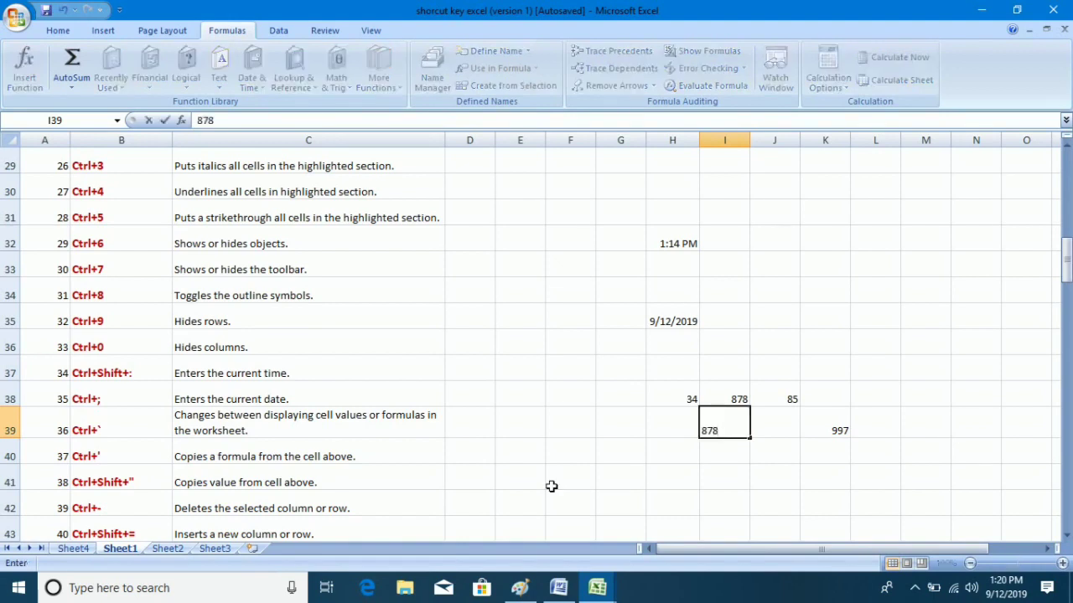
{"action": "left_click", "coordinate": [760, 479]}
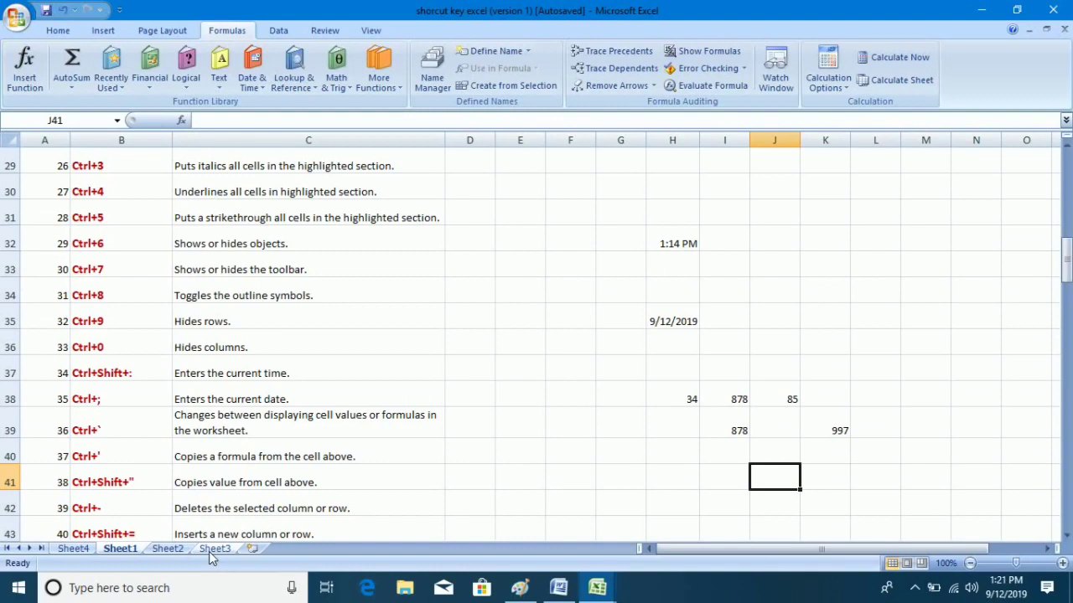
Step: On Sheet3, select G15 holding 4545 and try the Ctrl+- Delete dialog, cancelling it
{"action": "left_click", "coordinate": [214, 549]}
{"action": "left_click", "coordinate": [541, 388]}
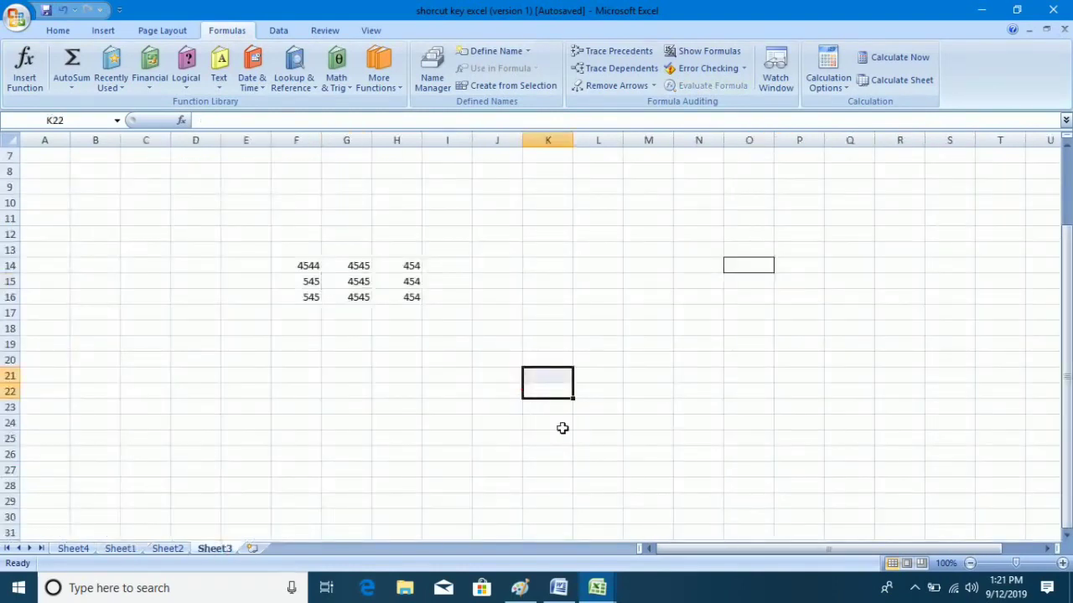
{"action": "left_click", "coordinate": [546, 378]}
{"action": "left_click", "coordinate": [359, 283]}
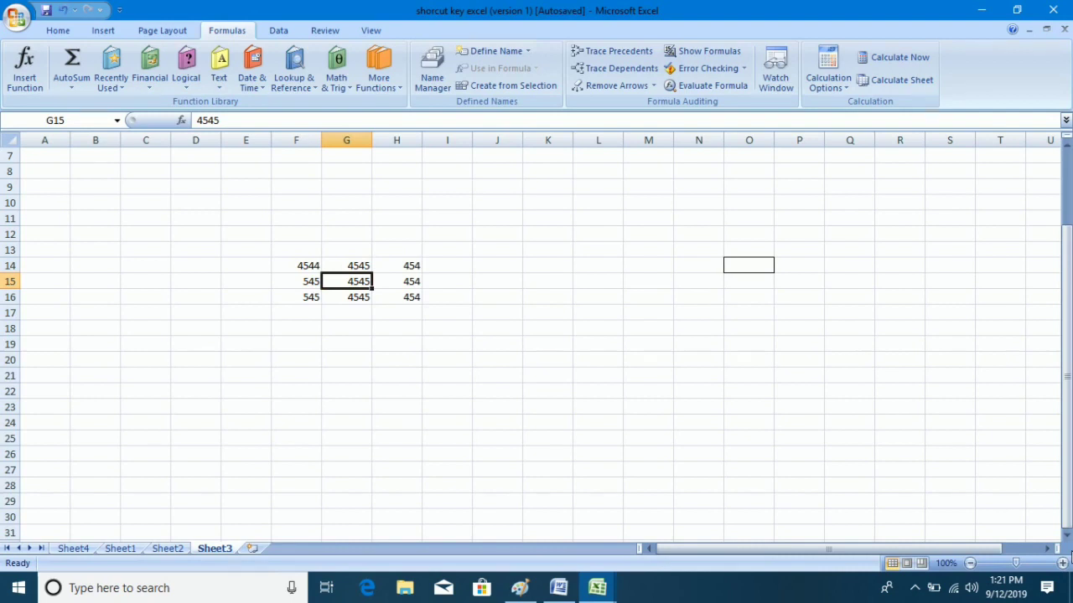
{"action": "key", "text": "ctrl+minus"}
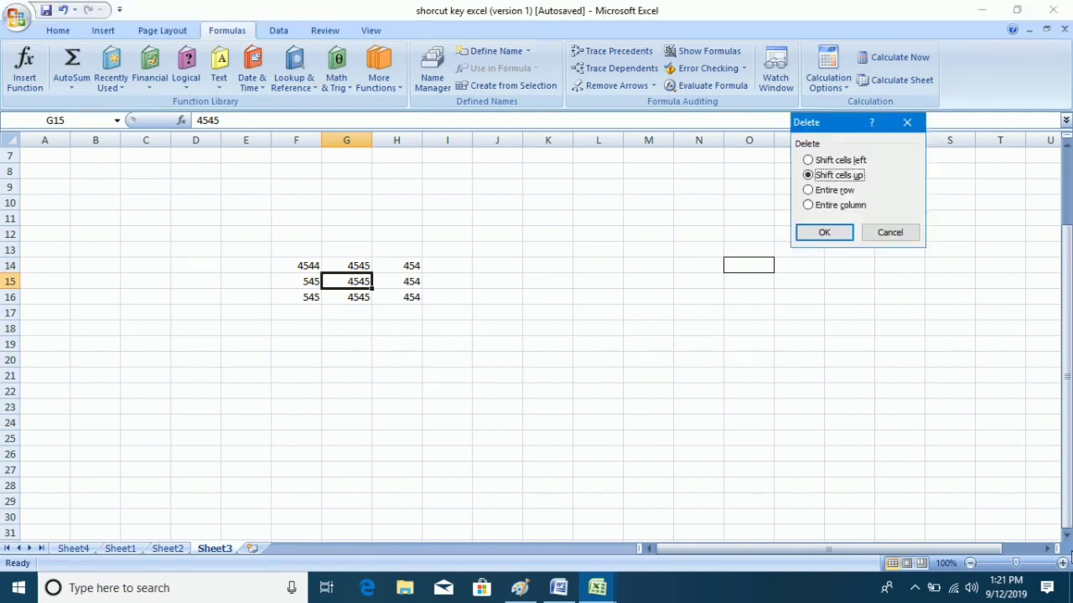
{"action": "left_click", "coordinate": [896, 234]}
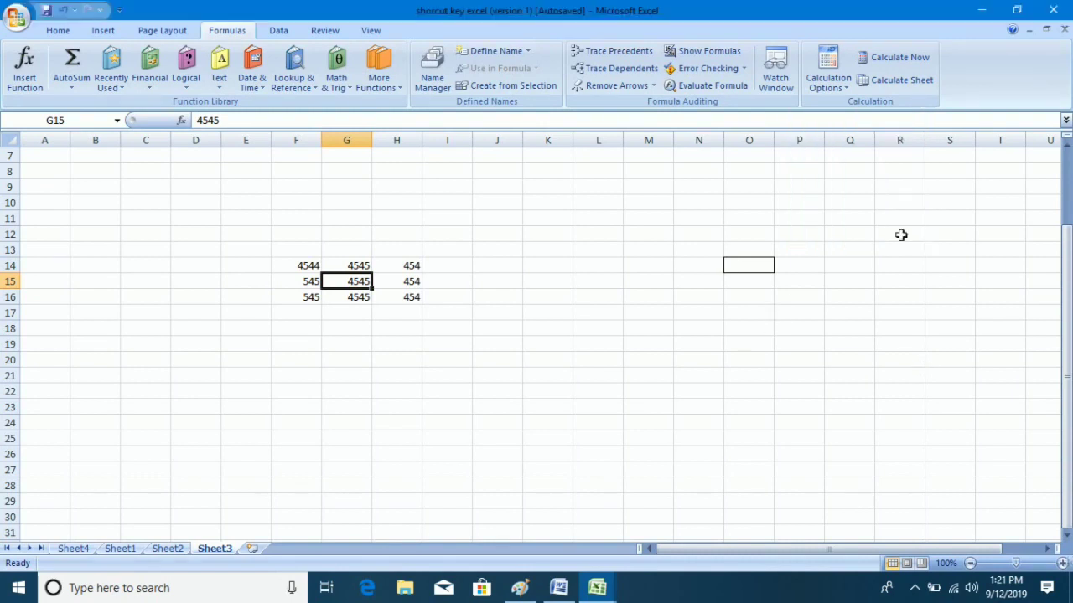
Step: Delete the entire row 16 through the Ctrl+- Delete dialog
{"action": "key", "text": "ctrl+minus"}
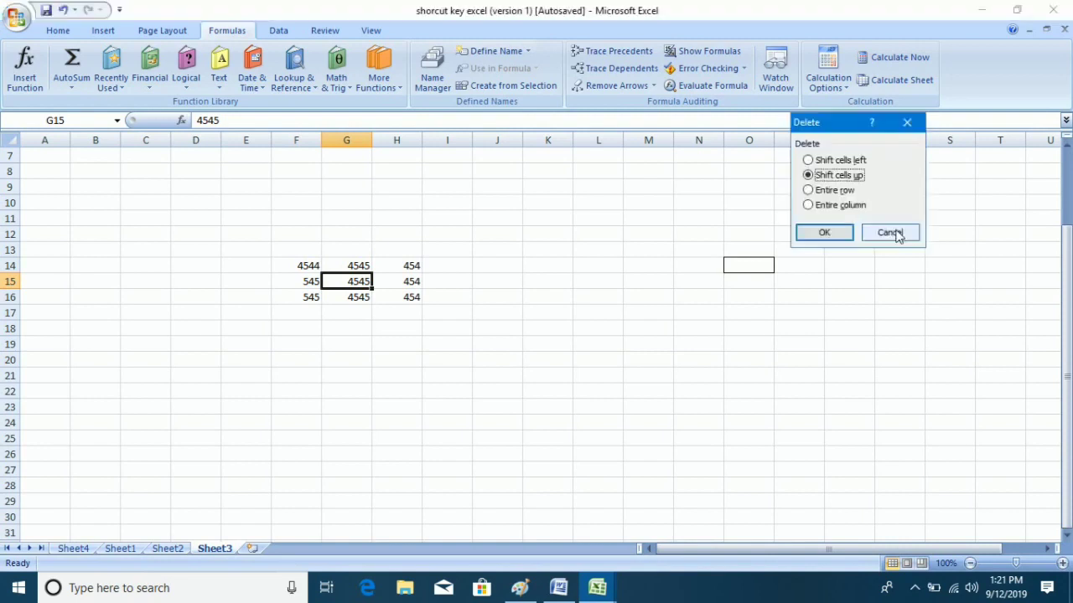
{"action": "left_click_drag", "start_coordinate": [842, 124], "coordinate": [825, 186]}
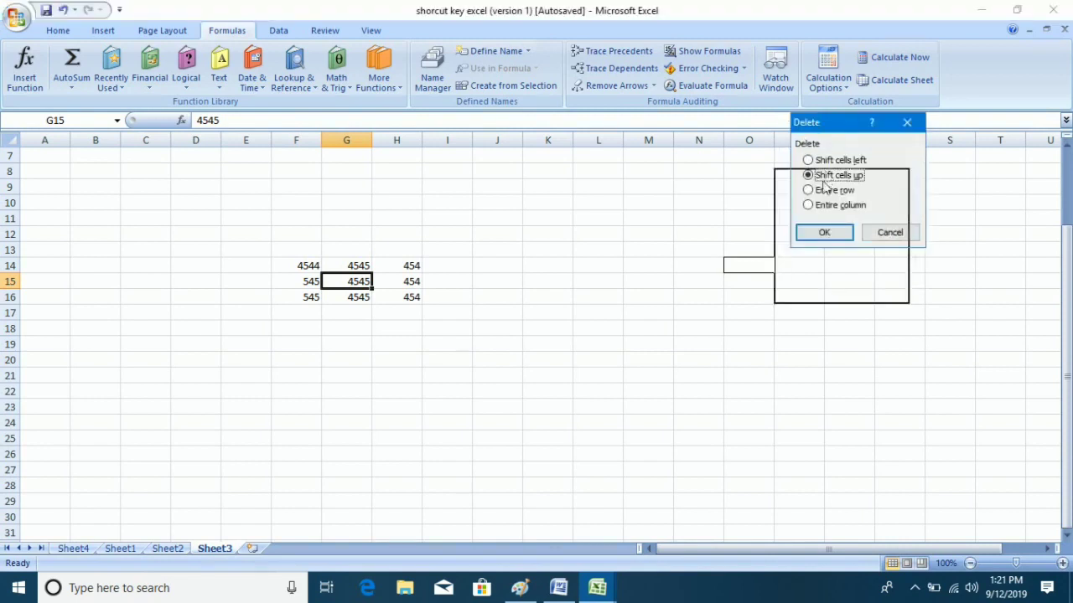
{"action": "left_click", "coordinate": [794, 251]}
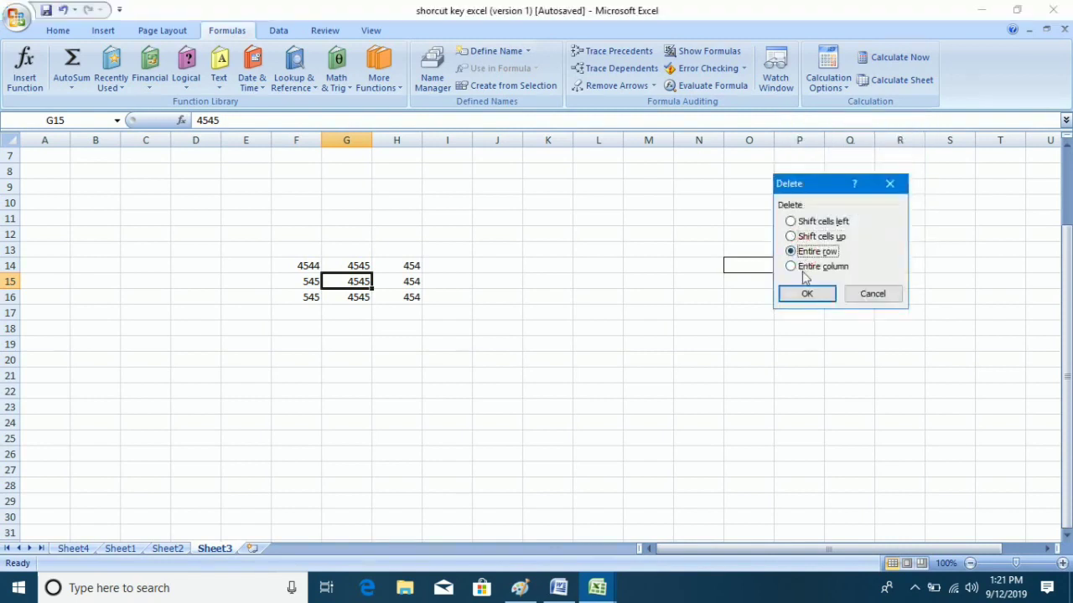
{"action": "left_click", "coordinate": [796, 267]}
{"action": "left_click", "coordinate": [806, 222]}
{"action": "left_click", "coordinate": [807, 236]}
{"action": "left_click", "coordinate": [807, 253]}
{"action": "left_click", "coordinate": [806, 294]}
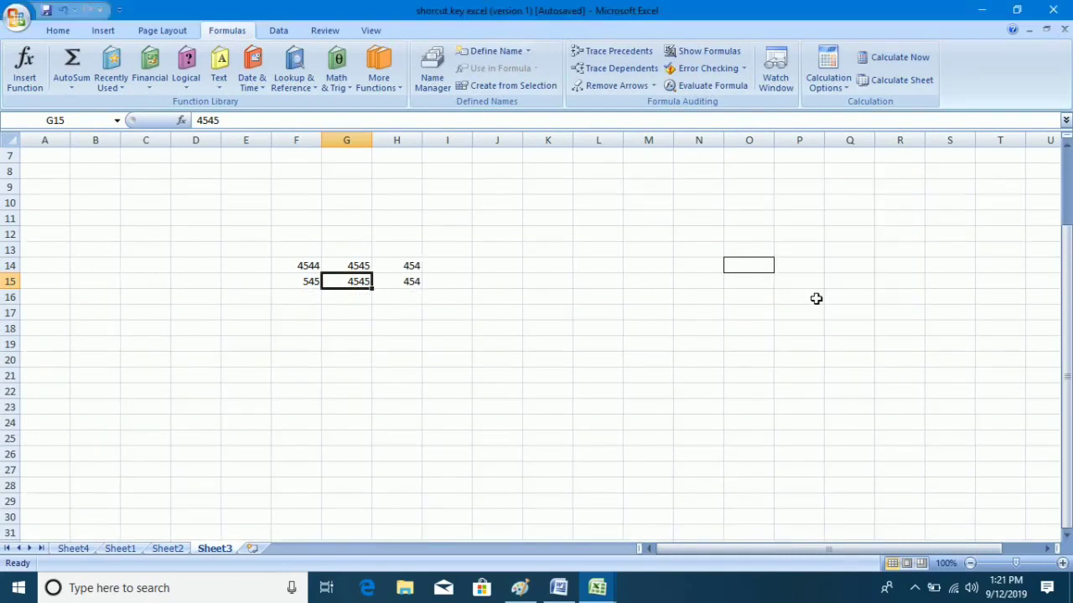
Step: Delete the entire column G through the Delete dialog, then switch back to Sheet1
{"action": "left_click", "coordinate": [58, 31]}
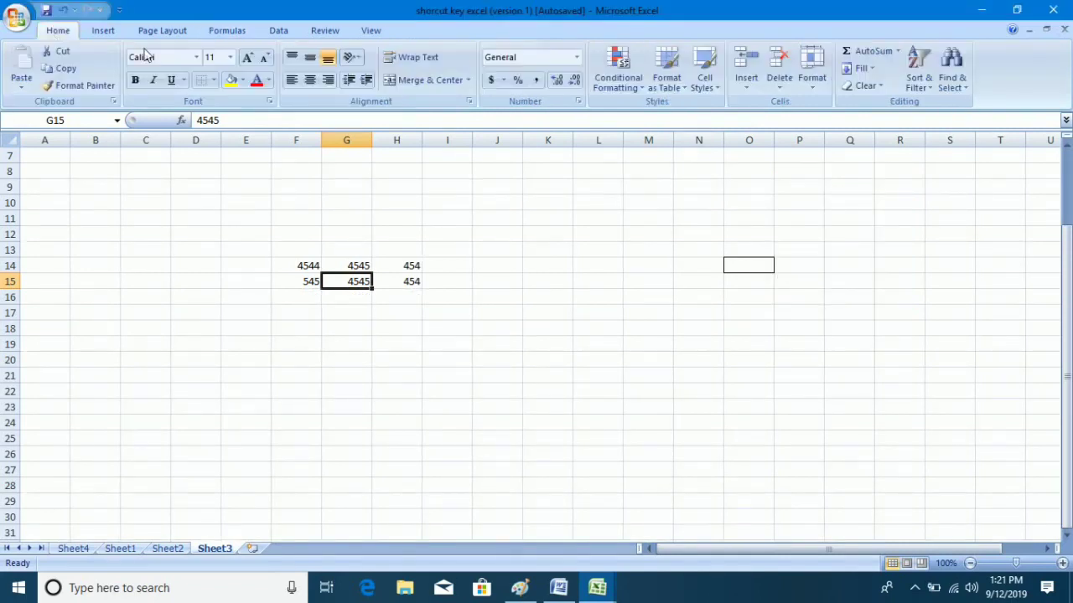
{"action": "left_click", "coordinate": [780, 94]}
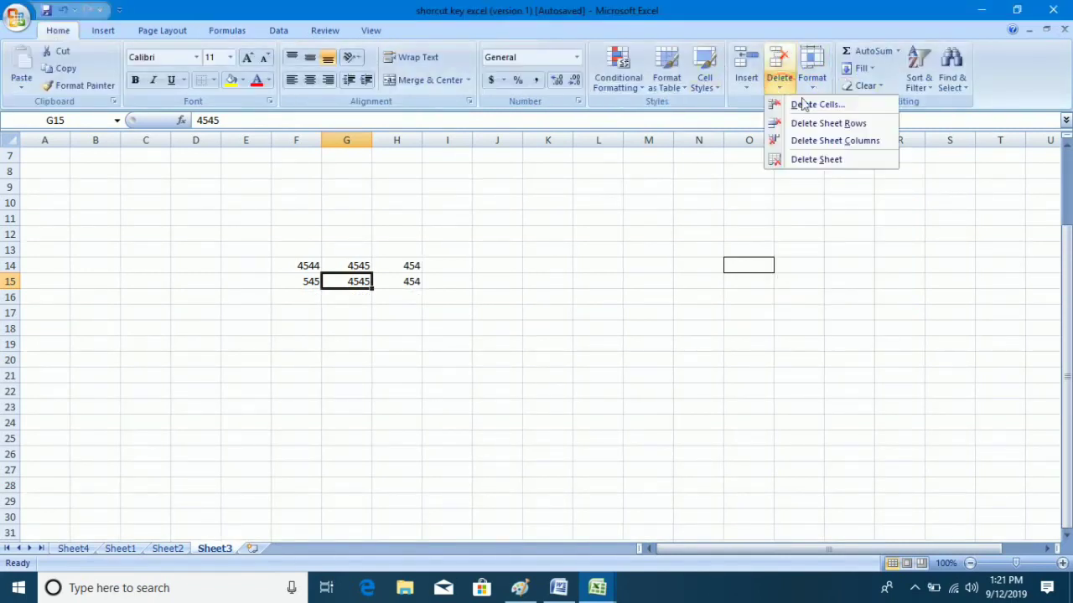
{"action": "left_click", "coordinate": [799, 226]}
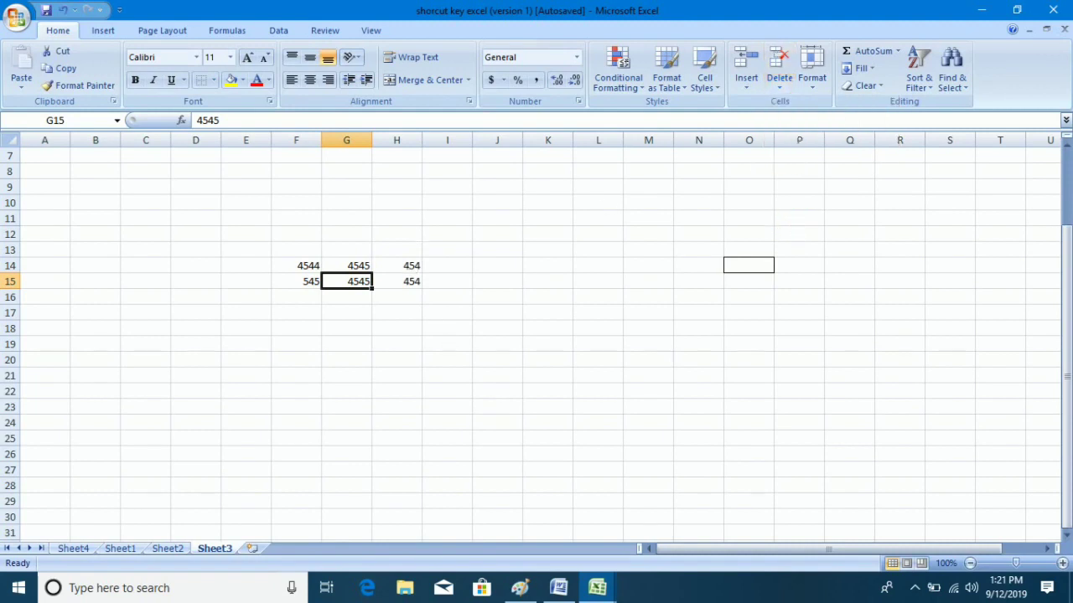
{"action": "key", "text": "ctrl+minus"}
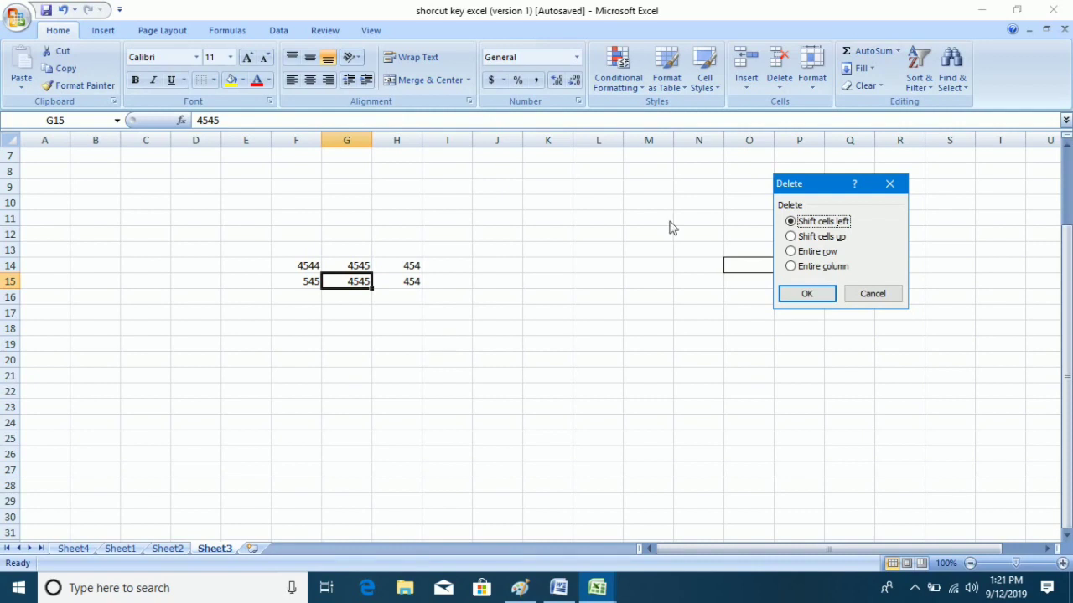
{"action": "left_click", "coordinate": [811, 251]}
{"action": "left_click", "coordinate": [813, 266]}
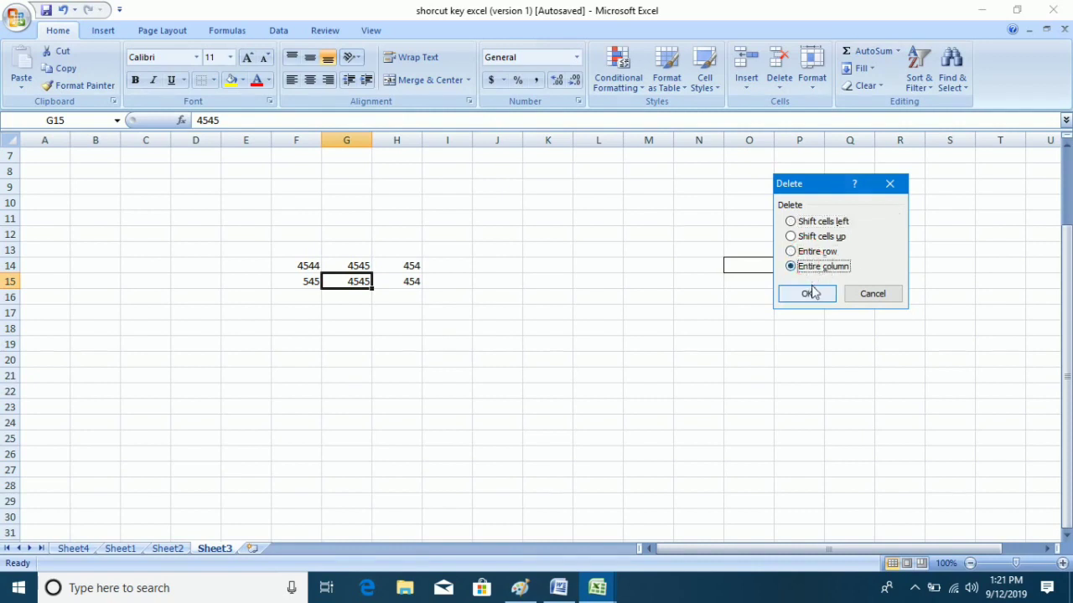
{"action": "left_click", "coordinate": [809, 293]}
{"action": "left_click", "coordinate": [695, 327]}
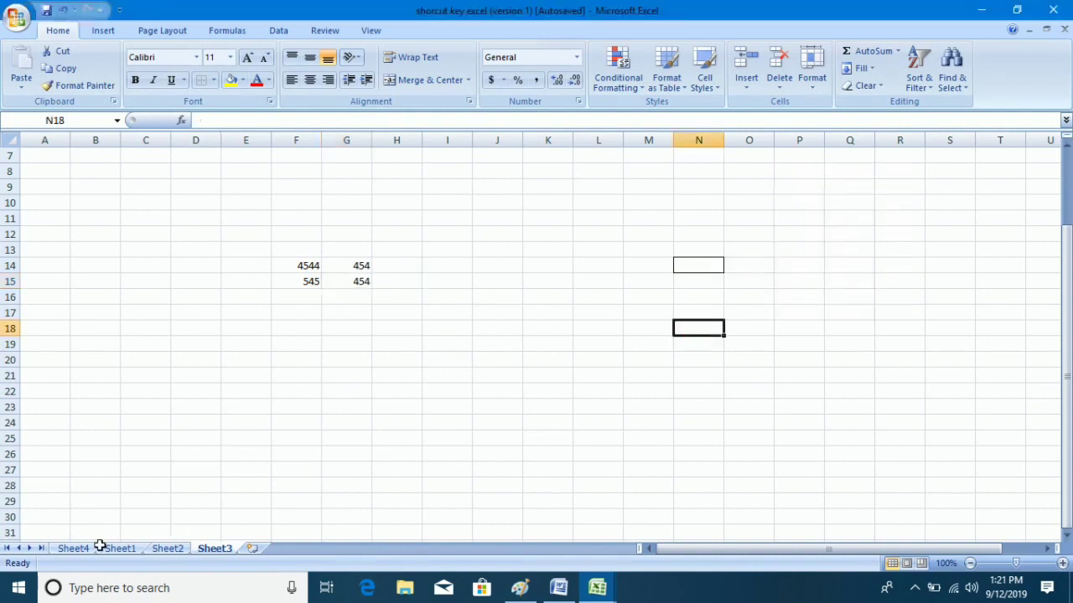
{"action": "left_click", "coordinate": [72, 549]}
{"action": "left_click", "coordinate": [120, 548]}
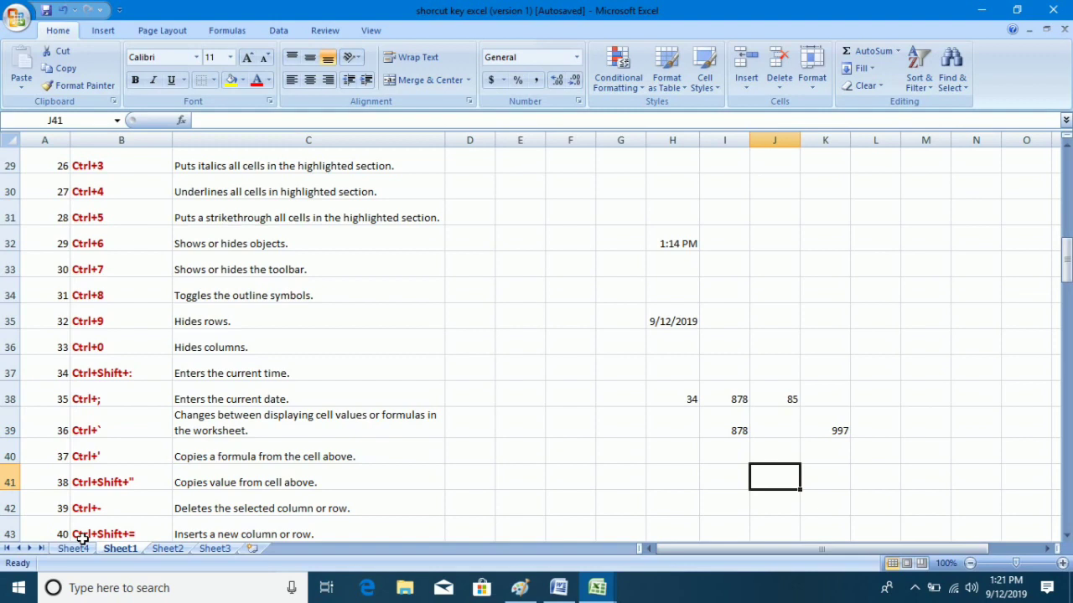
{"action": "left_click", "coordinate": [280, 536]}
{"action": "key", "text": "Down"}
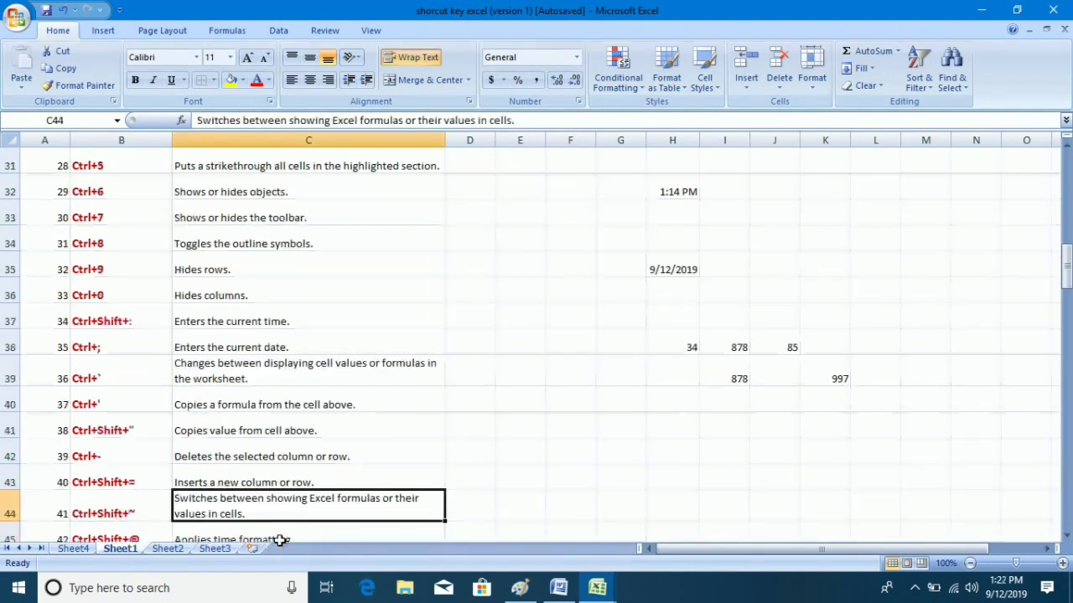
{"action": "key", "text": "Down"}
{"action": "key", "text": "Down"}
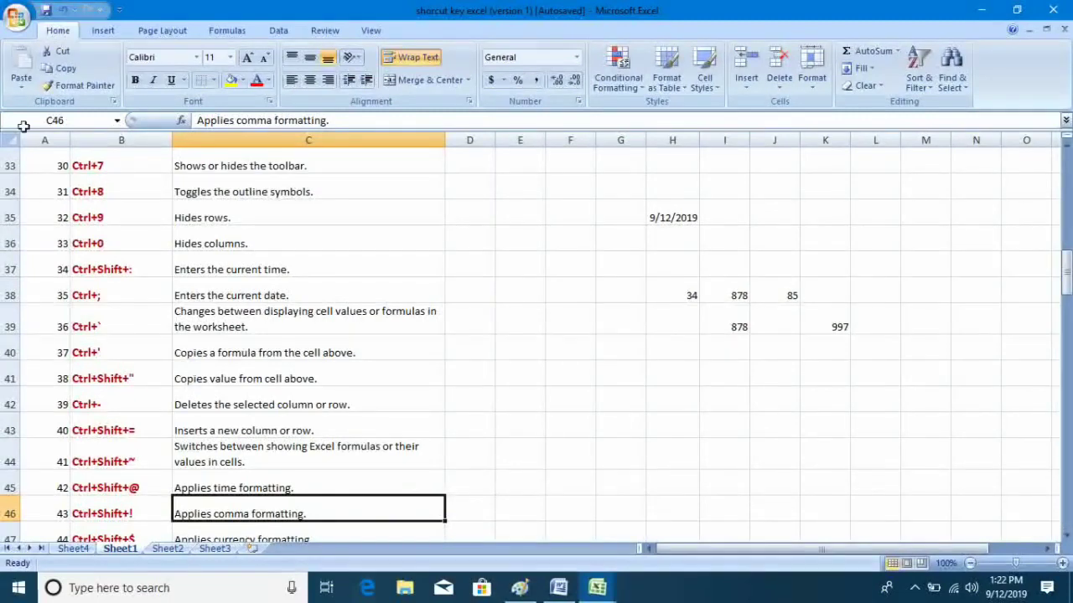
{"action": "left_click", "coordinate": [865, 411]}
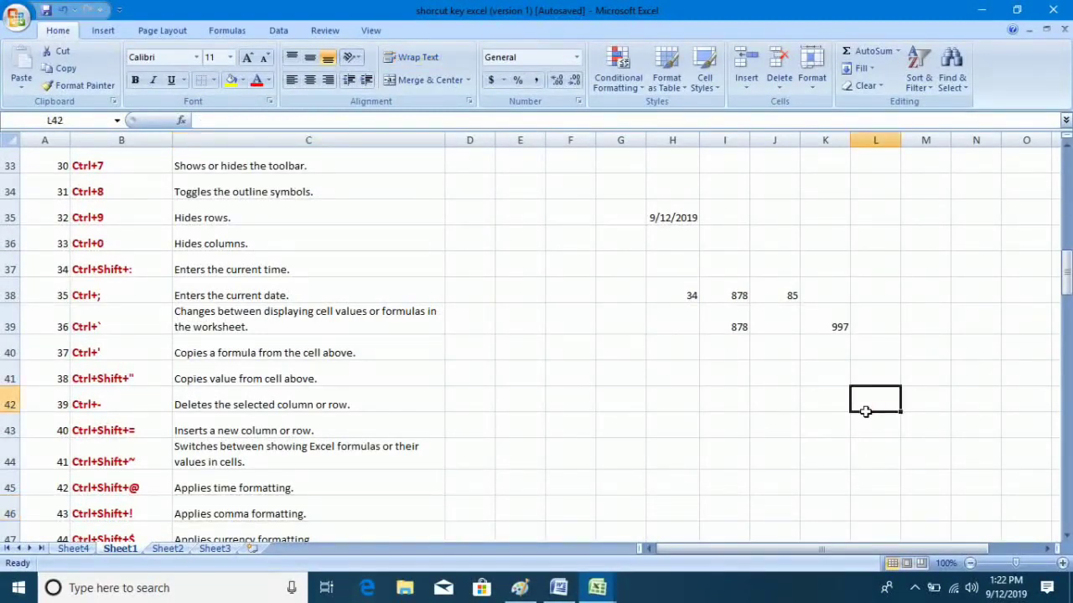
{"action": "key", "text": "ctrl+shift+equal"}
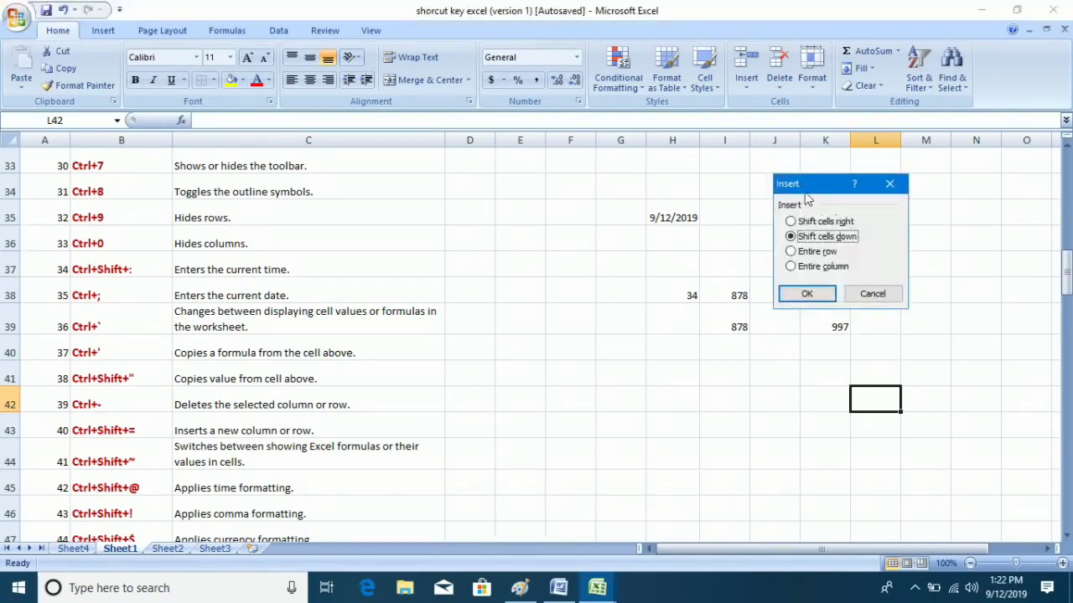
{"action": "left_click", "coordinate": [820, 253]}
{"action": "left_click", "coordinate": [806, 294]}
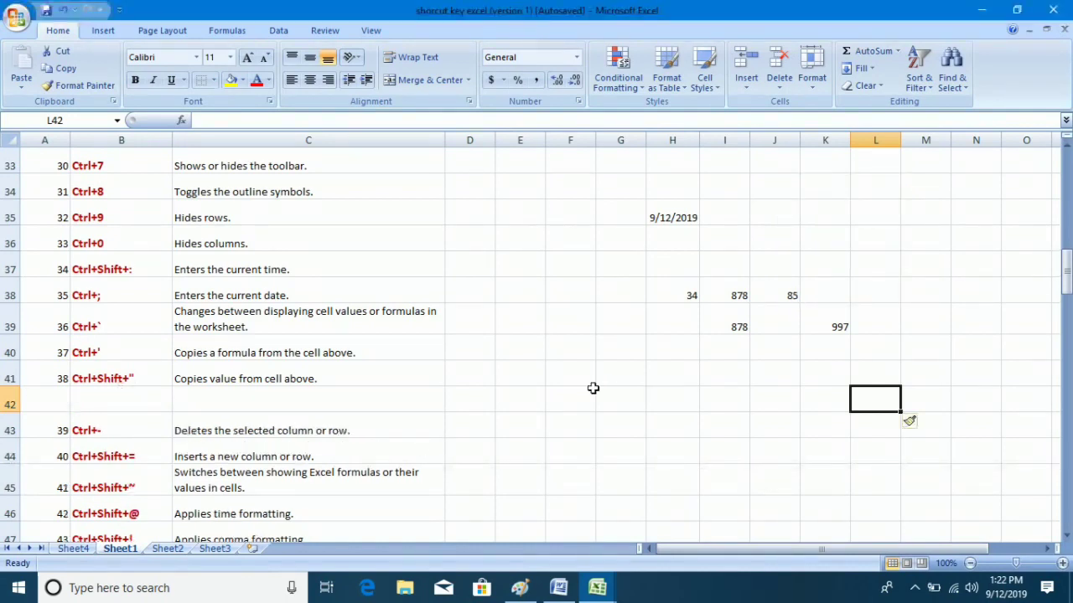
{"action": "key", "text": "ctrl+z"}
{"action": "left_click", "coordinate": [536, 419]}
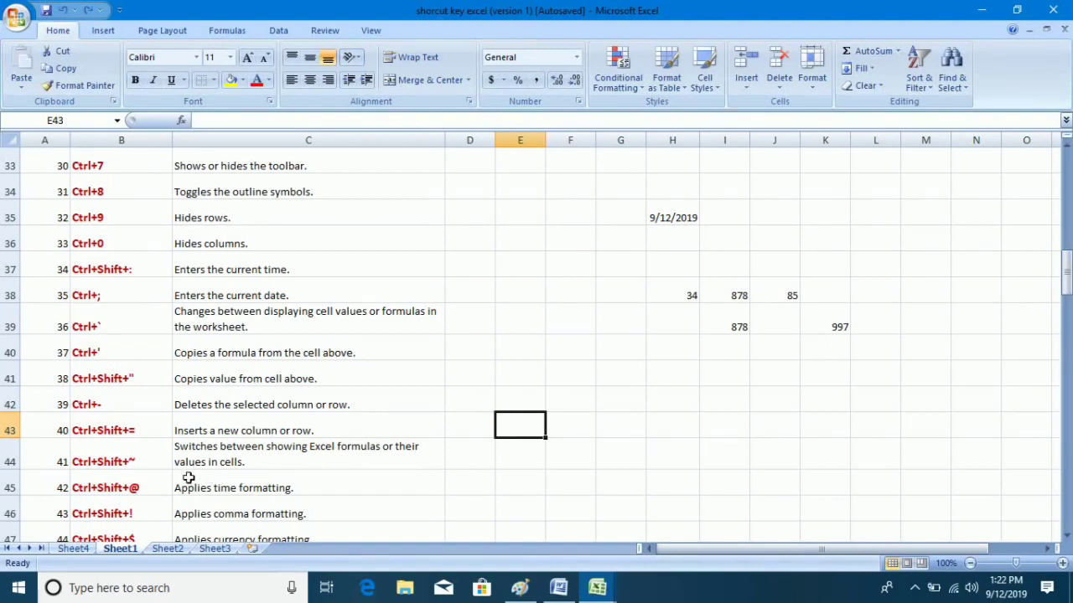
{"action": "left_click", "coordinate": [507, 470]}
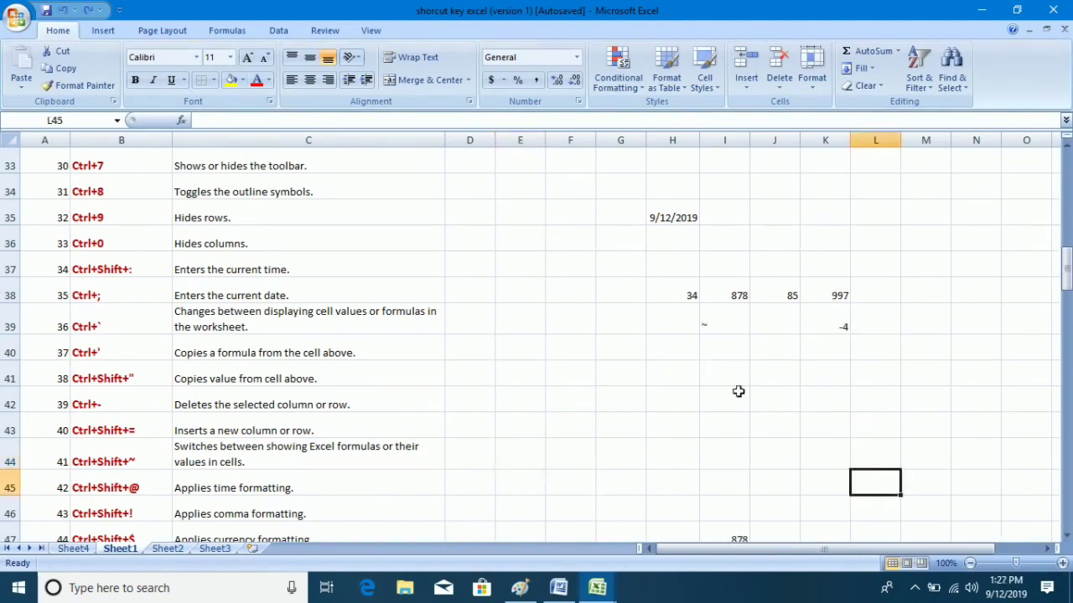
{"action": "left_click", "coordinate": [144, 461]}
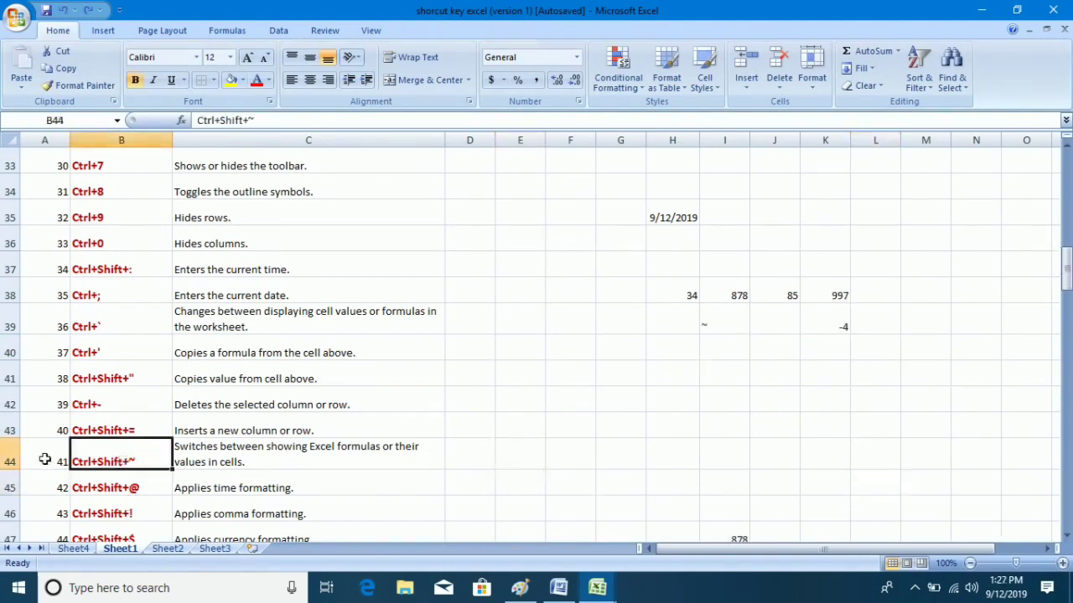
{"action": "left_click", "coordinate": [282, 455]}
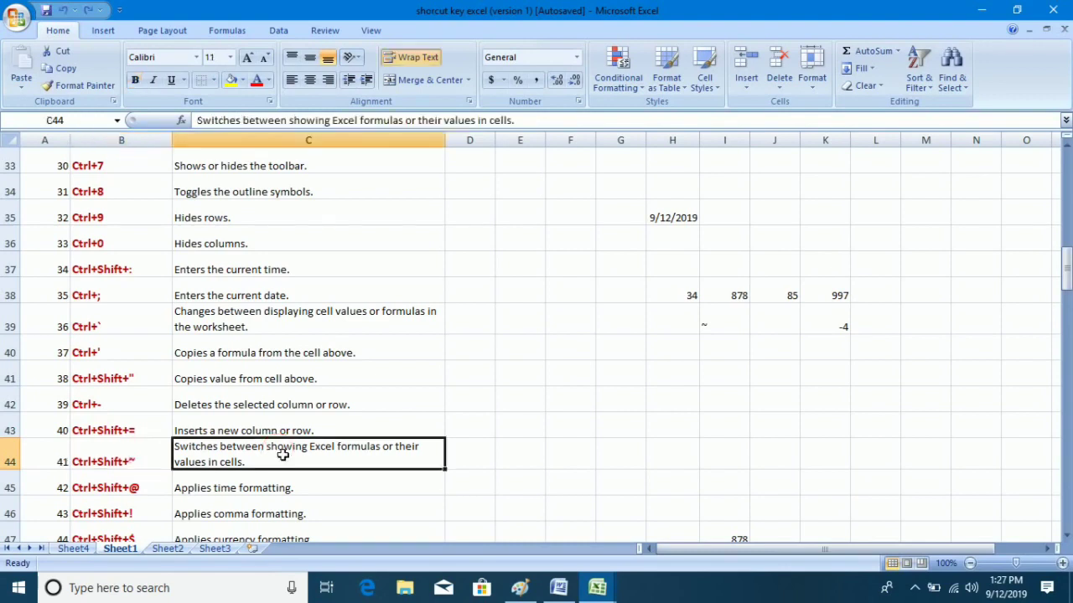
{"action": "left_click", "coordinate": [99, 461]}
{"action": "left_click", "coordinate": [370, 459]}
{"action": "left_click", "coordinate": [109, 461]}
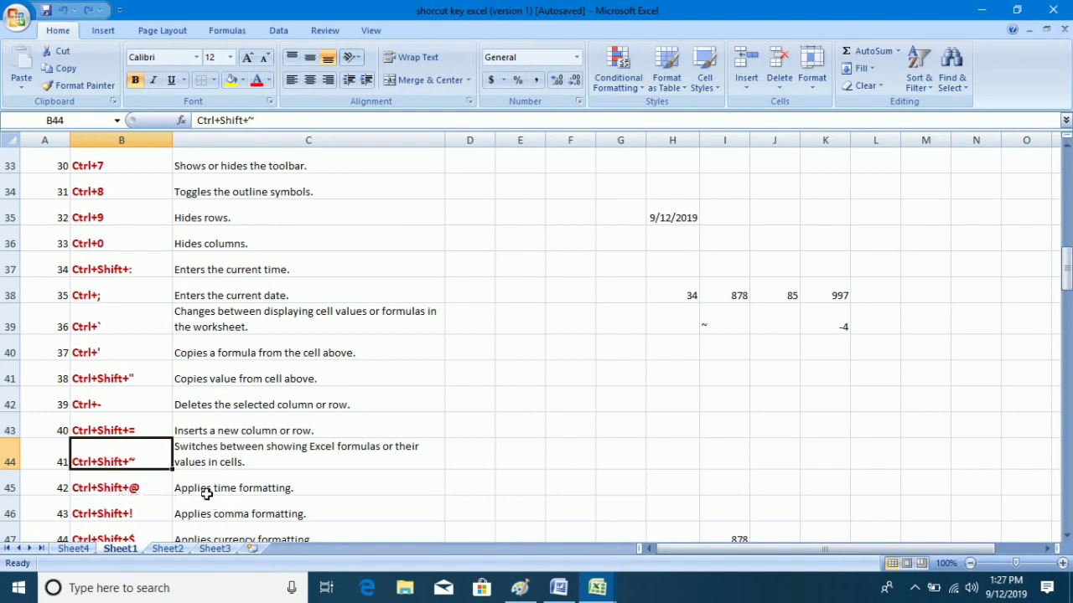
{"action": "left_click", "coordinate": [572, 407]}
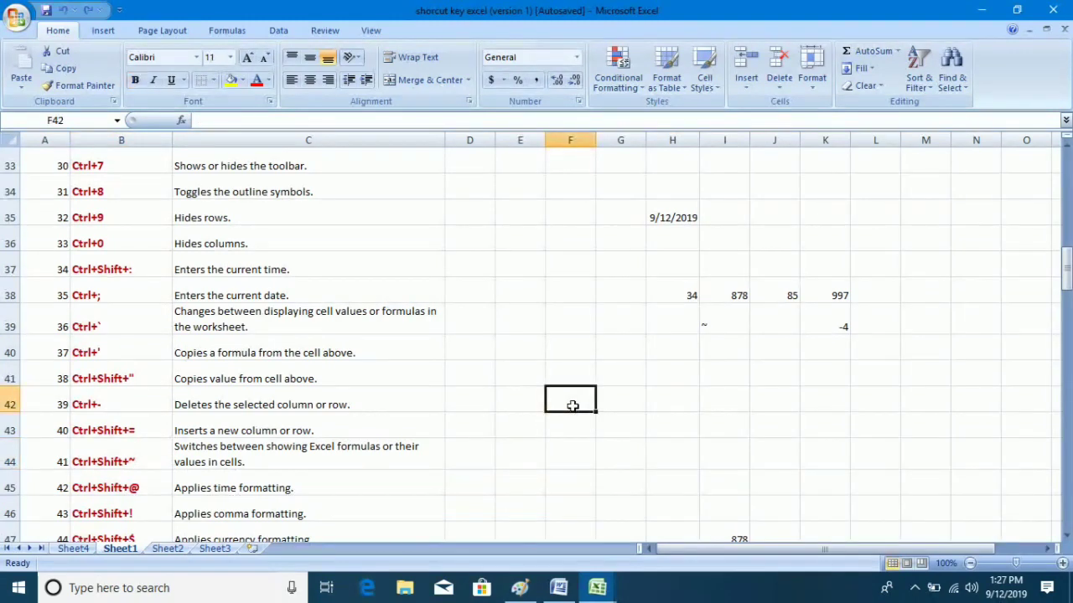
Step: Apply the Time number format to F42 and enter 606 there
{"action": "left_click", "coordinate": [578, 57]}
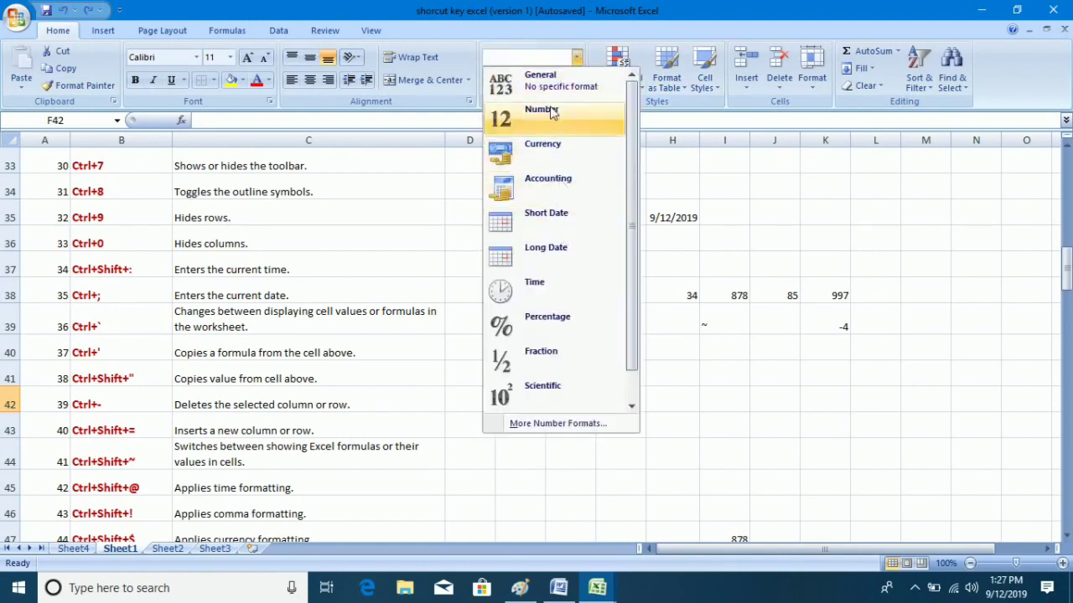
{"action": "left_click", "coordinate": [549, 286]}
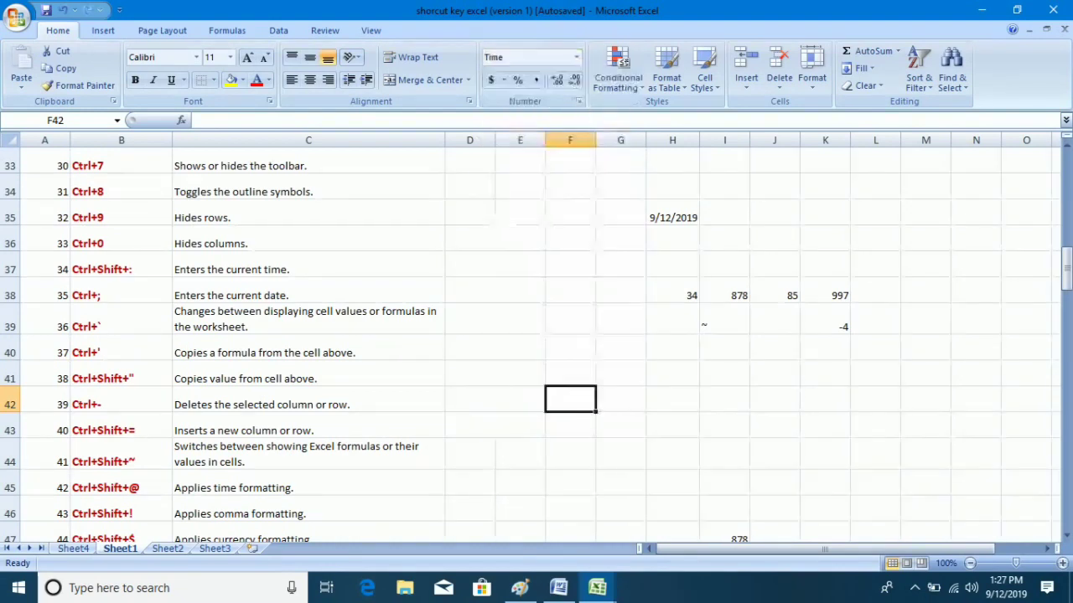
{"action": "type", "text": "606"}
{"action": "left_click", "coordinate": [776, 471]}
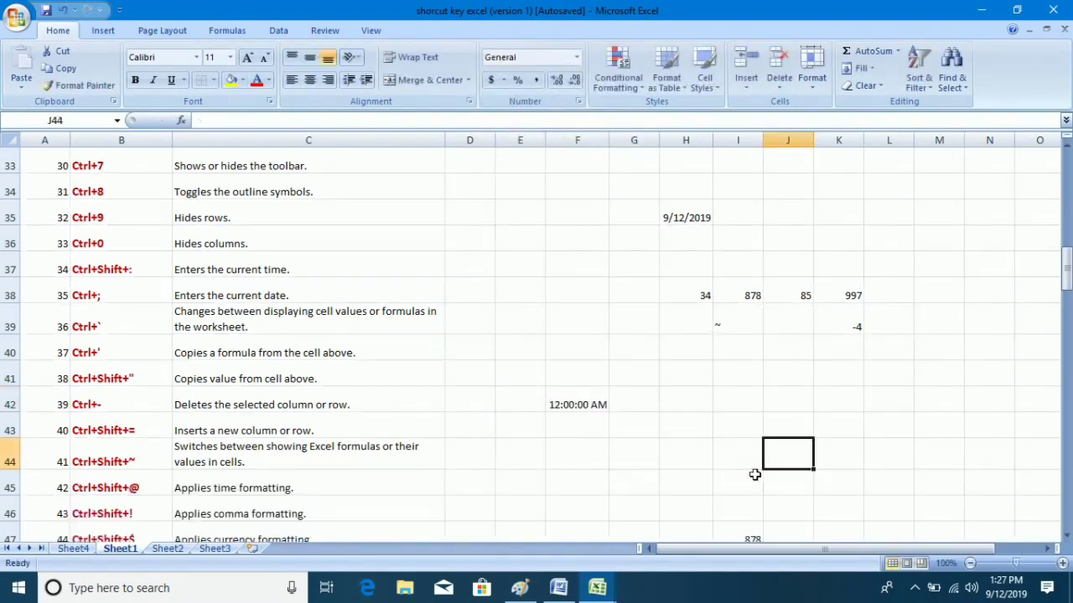
Step: Enter 787 in I42 and 877 in G44, time-formatting each with Ctrl+Shift+@
{"action": "left_click", "coordinate": [742, 406]}
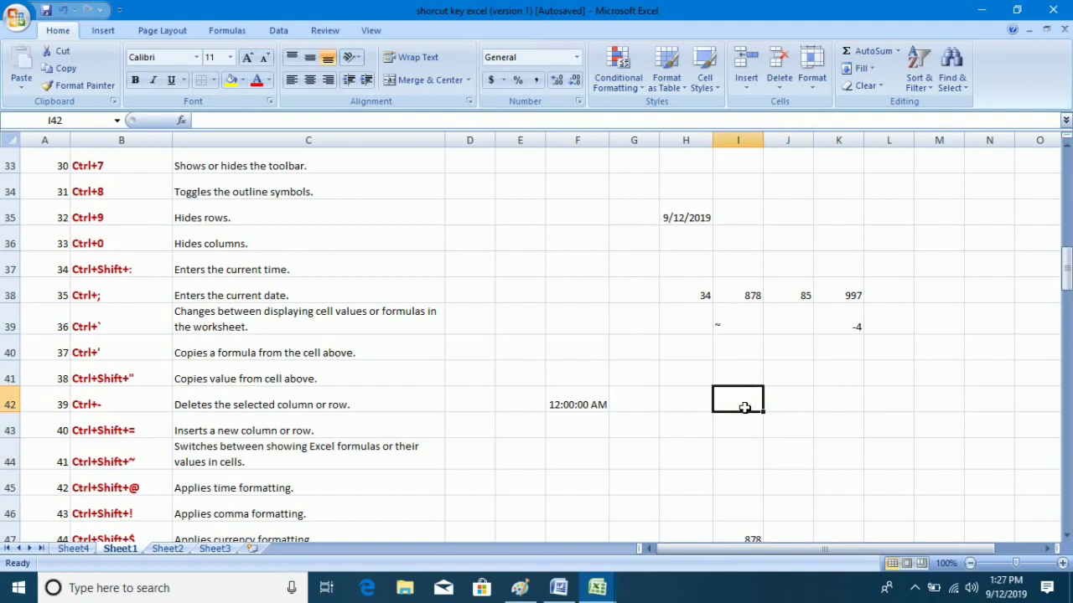
{"action": "type", "text": "787"}
{"action": "left_click", "coordinate": [754, 448]}
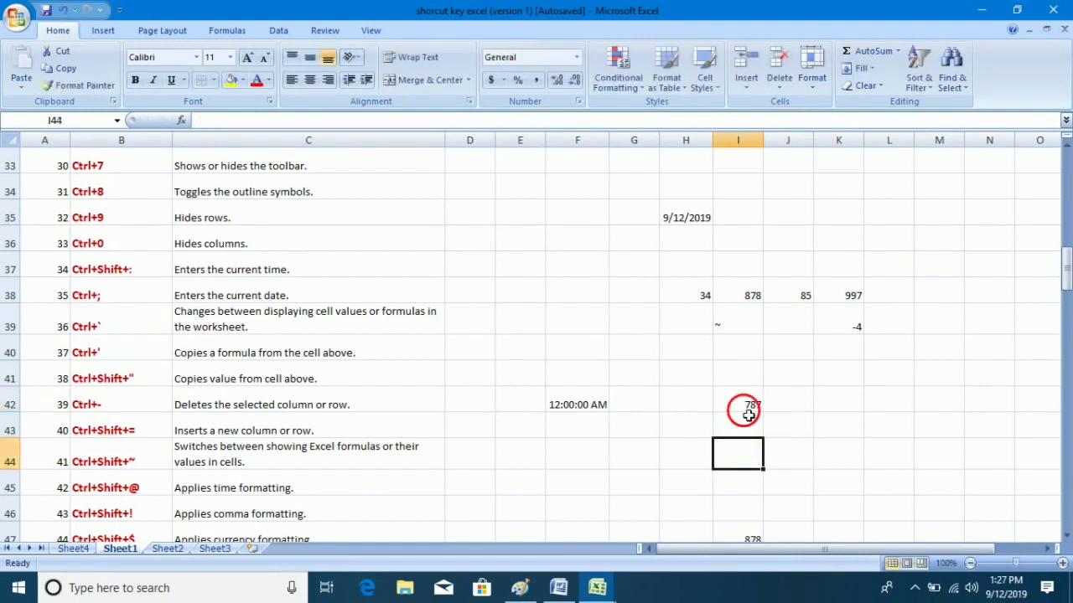
{"action": "left_click", "coordinate": [748, 415]}
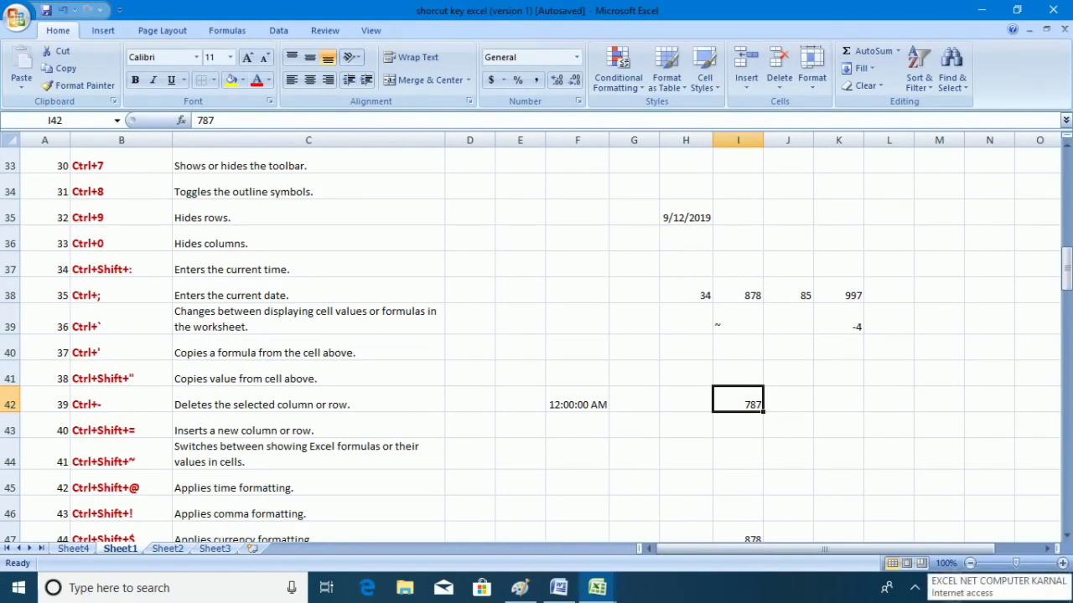
{"action": "key", "text": "ctrl+shift+2"}
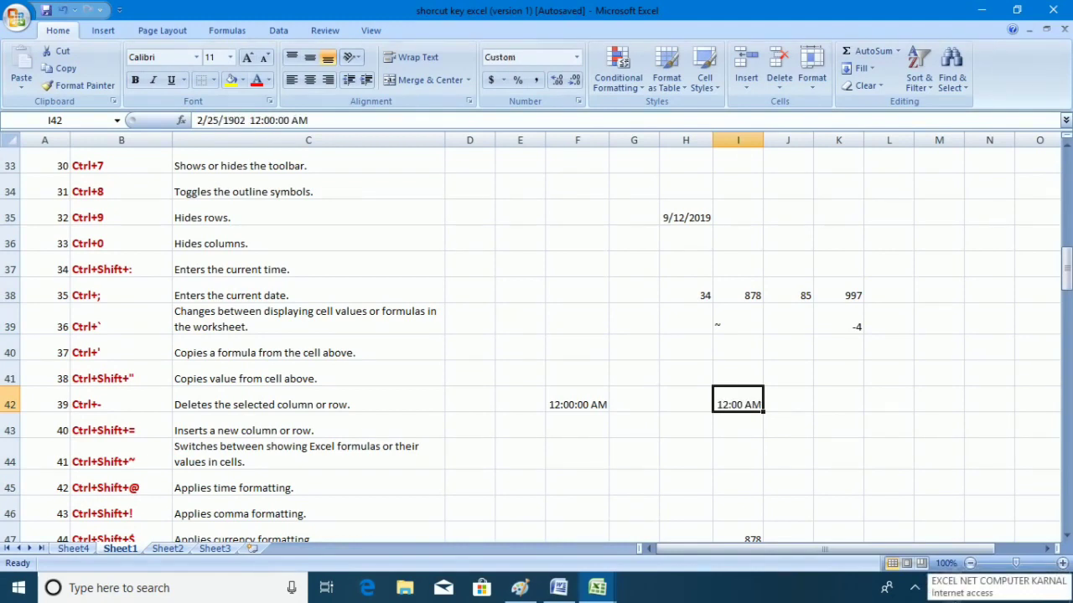
{"action": "left_click", "coordinate": [855, 438]}
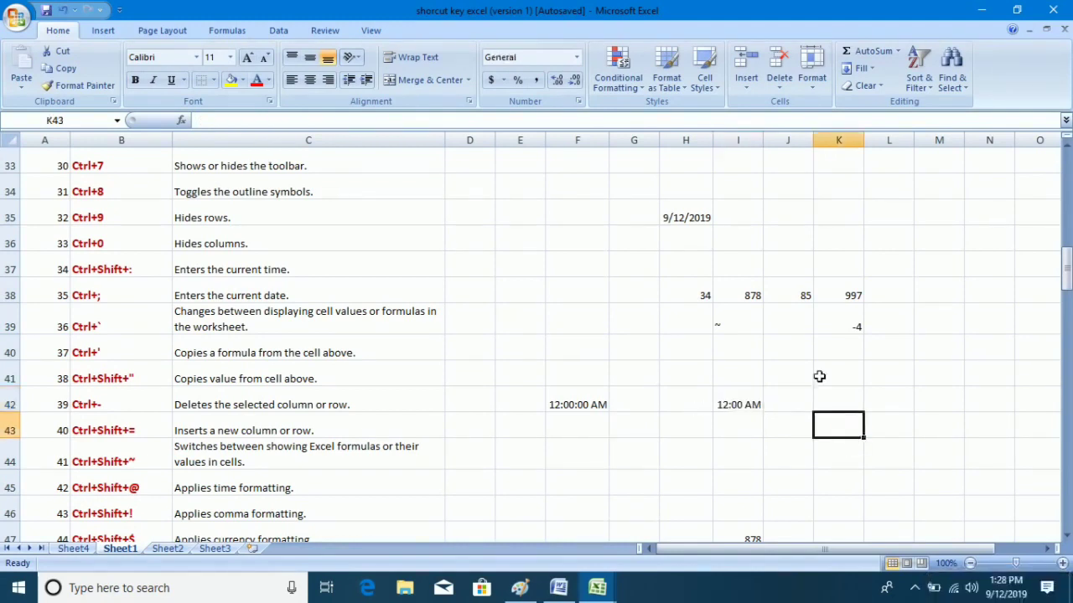
{"action": "left_click", "coordinate": [648, 460]}
{"action": "type", "text": "877"}
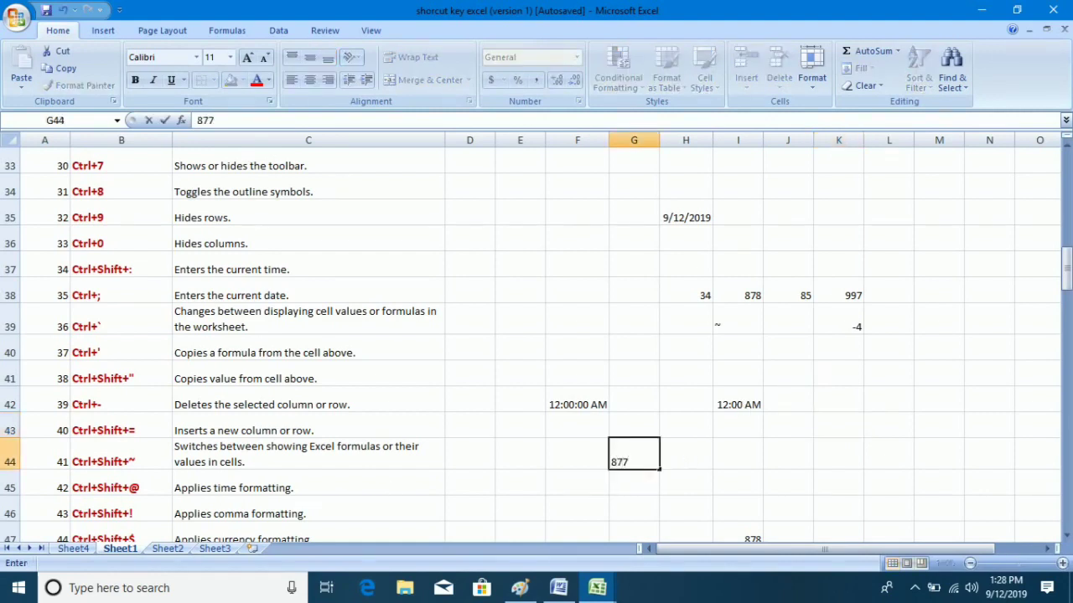
{"action": "key", "text": "ctrl+Return"}
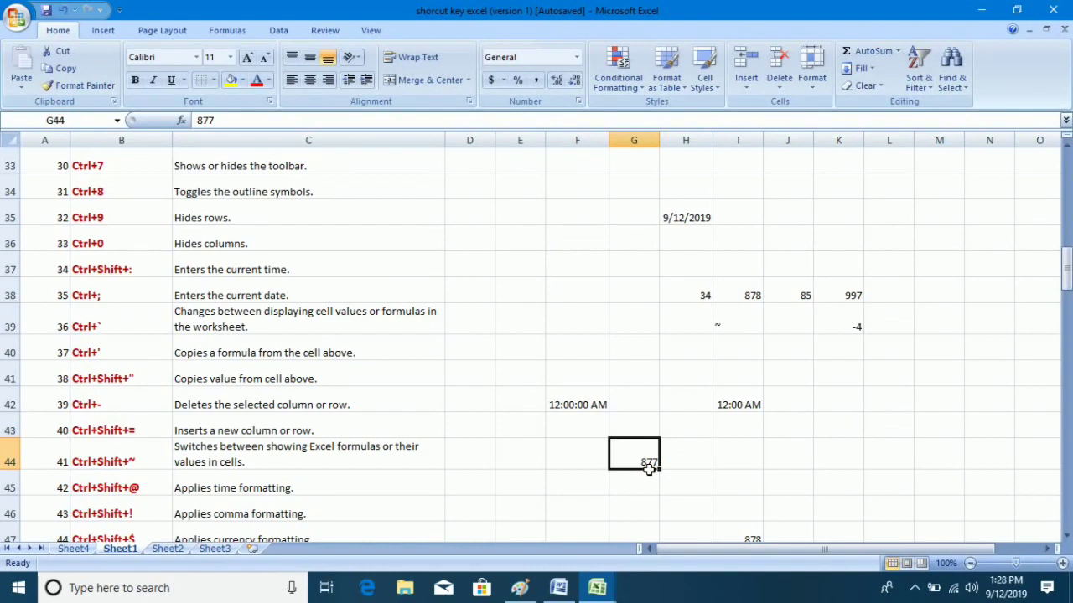
{"action": "key", "text": "ctrl+shift+2"}
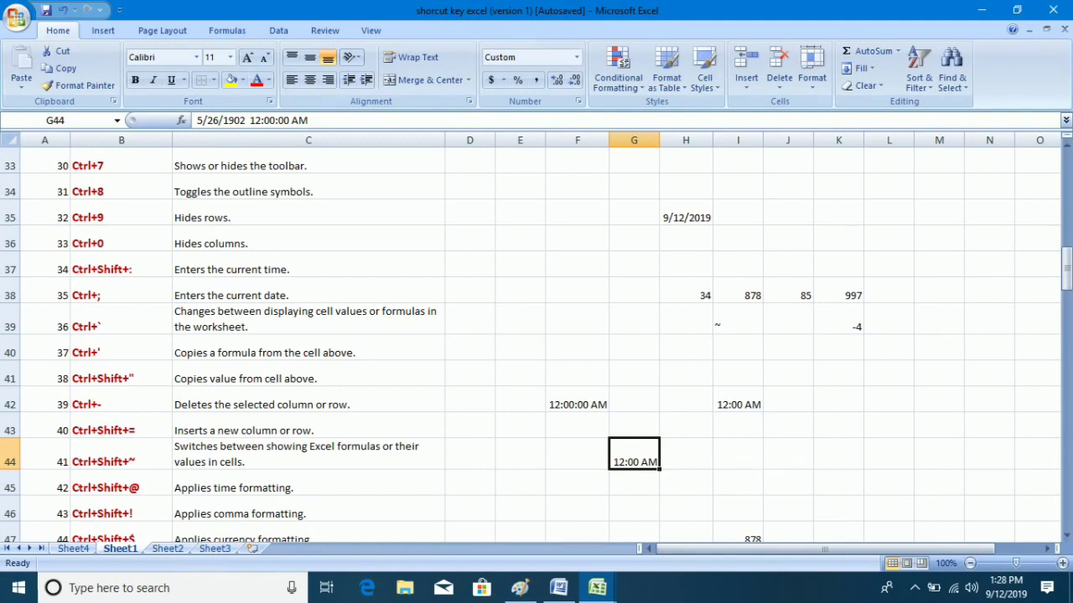
{"action": "left_click_drag", "start_coordinate": [773, 151], "coordinate": [842, 151]}
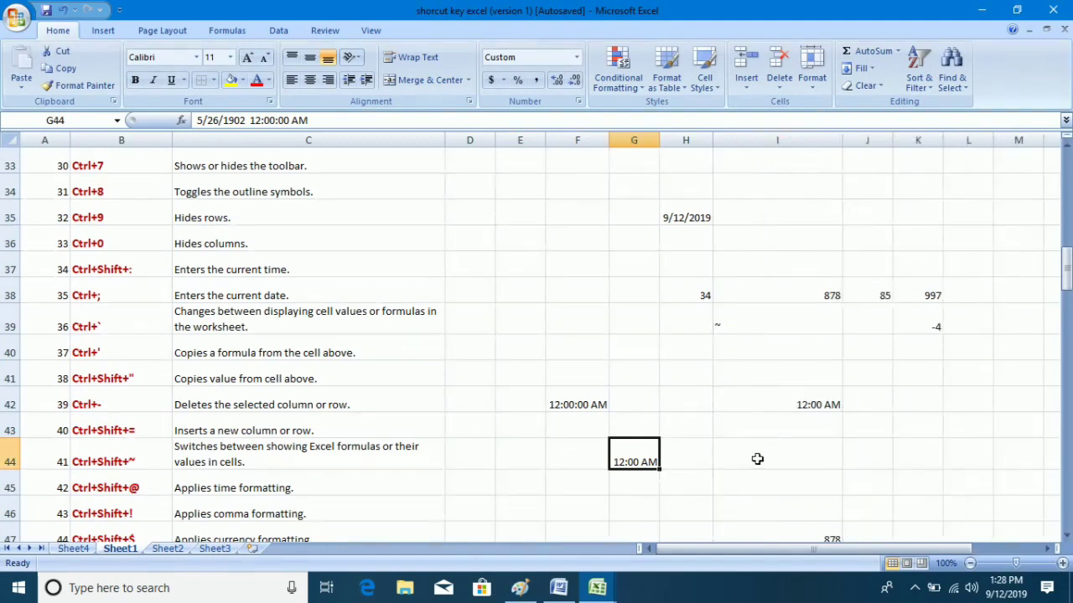
{"action": "left_click", "coordinate": [755, 459]}
{"action": "type", "text": "454544"}
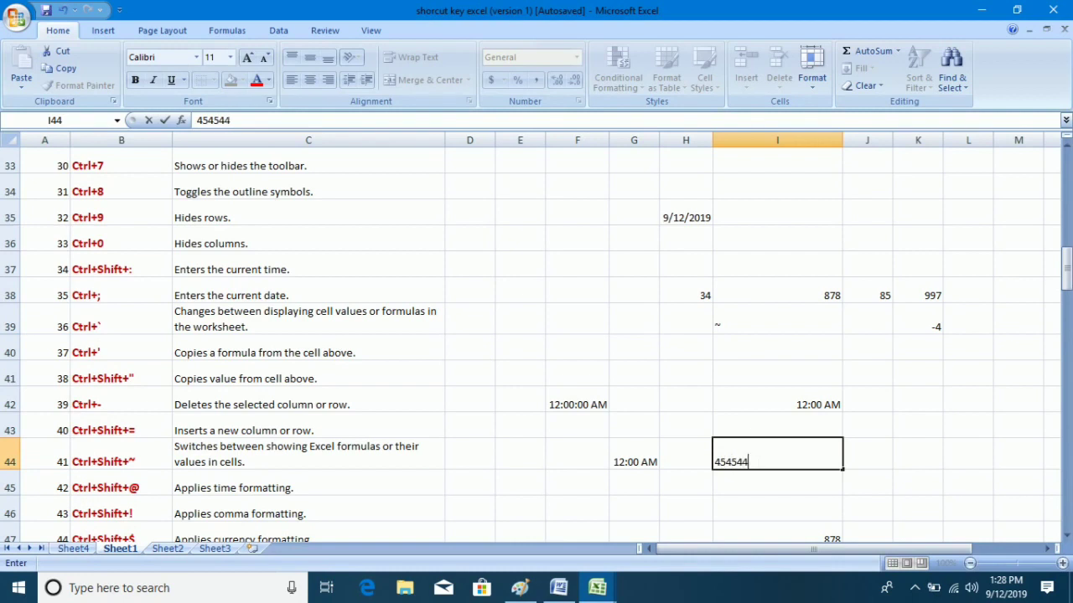
{"action": "type", "text": "54545545454"}
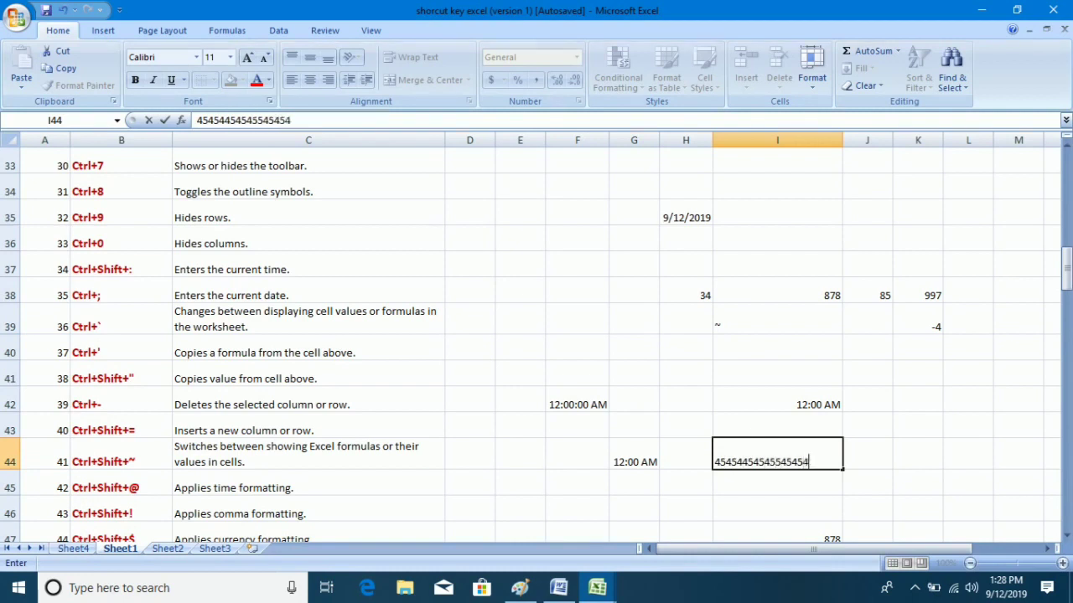
{"action": "left_click", "coordinate": [1012, 508]}
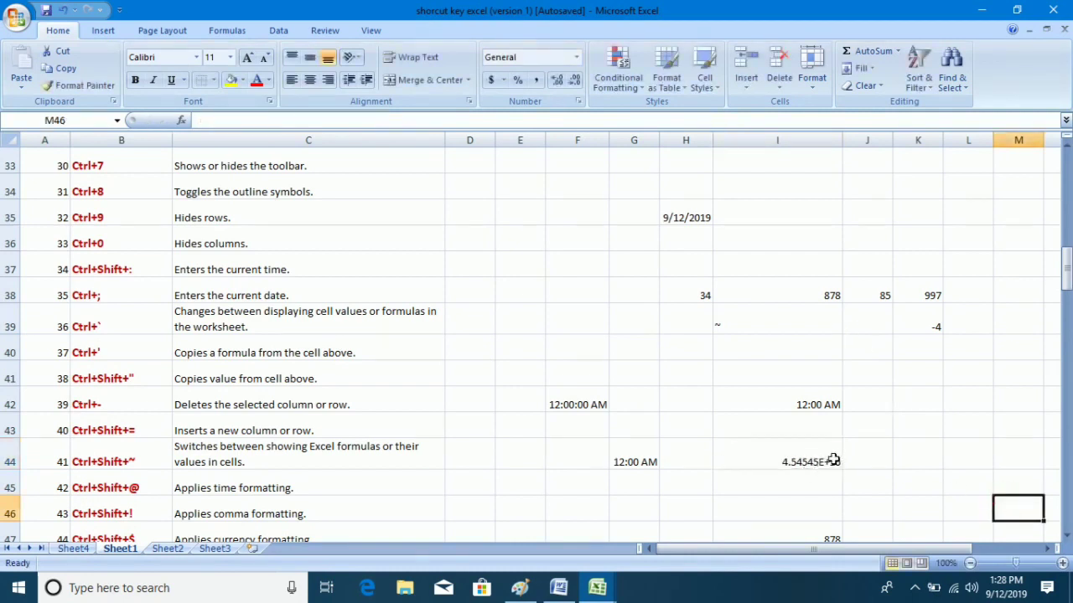
{"action": "left_click", "coordinate": [833, 460]}
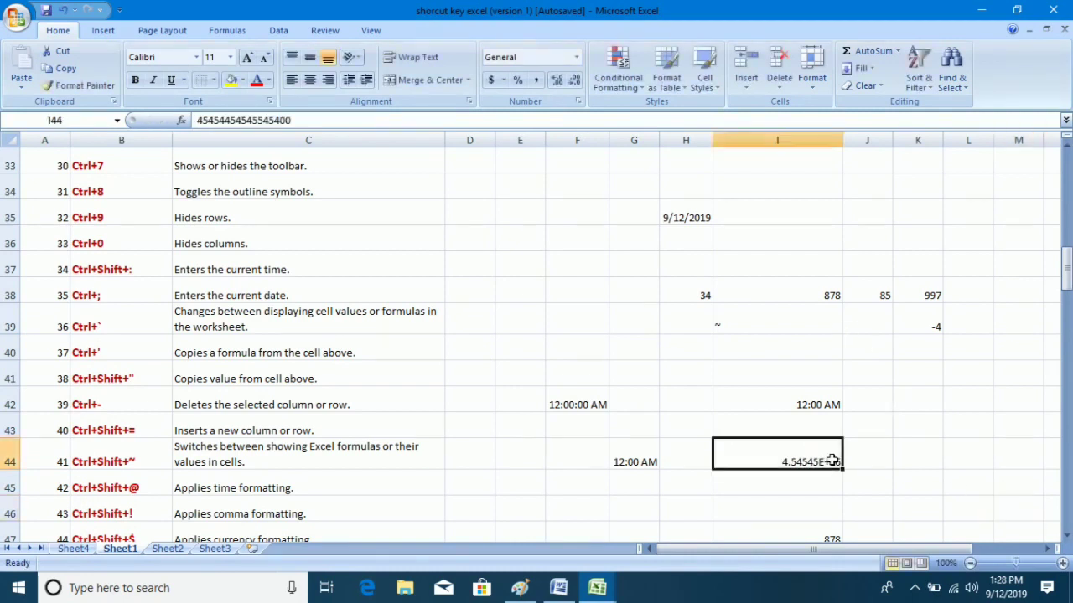
{"action": "left_click", "coordinate": [536, 82]}
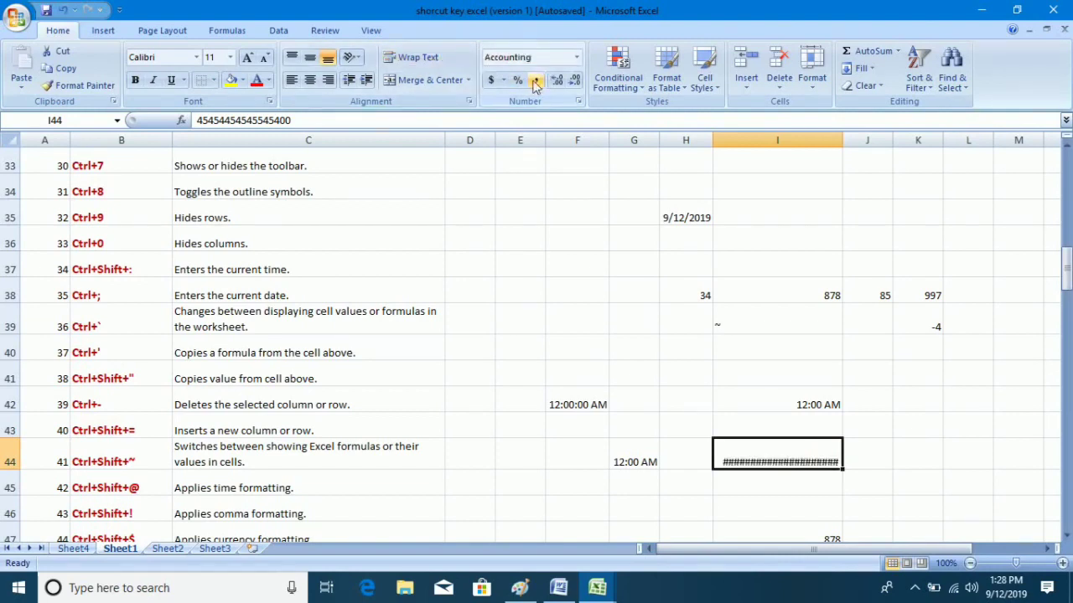
{"action": "double_click", "coordinate": [844, 151]}
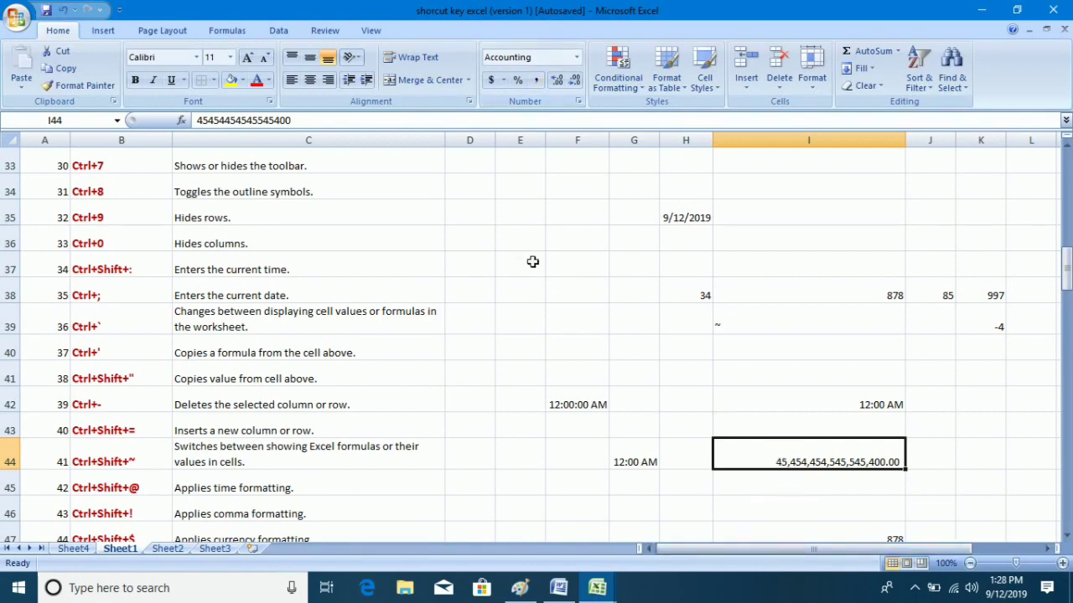
{"action": "left_click", "coordinate": [788, 495]}
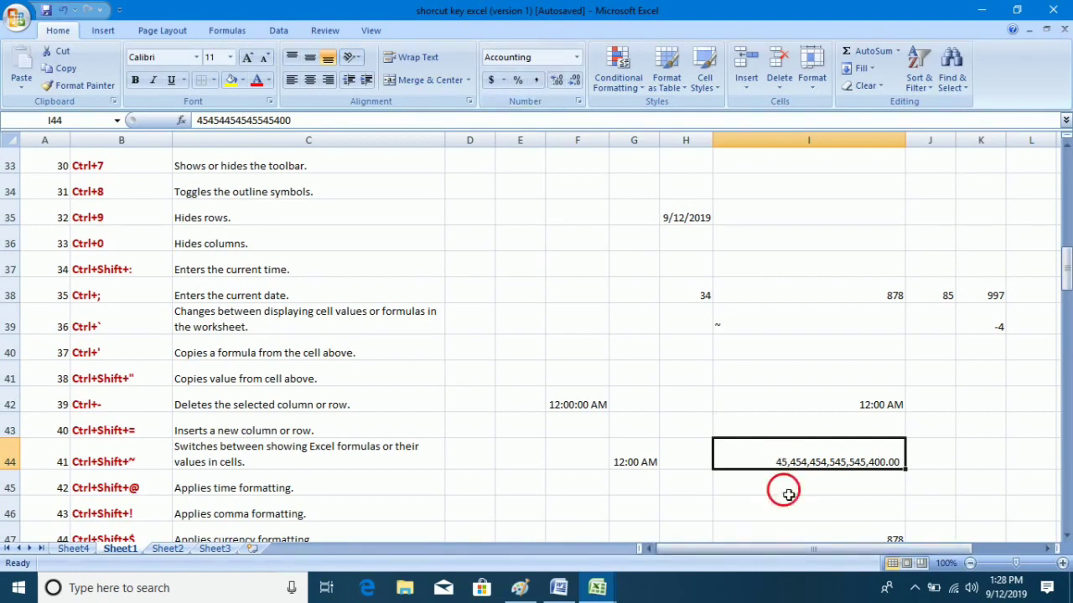
{"action": "type", "text": "6564646464645654"}
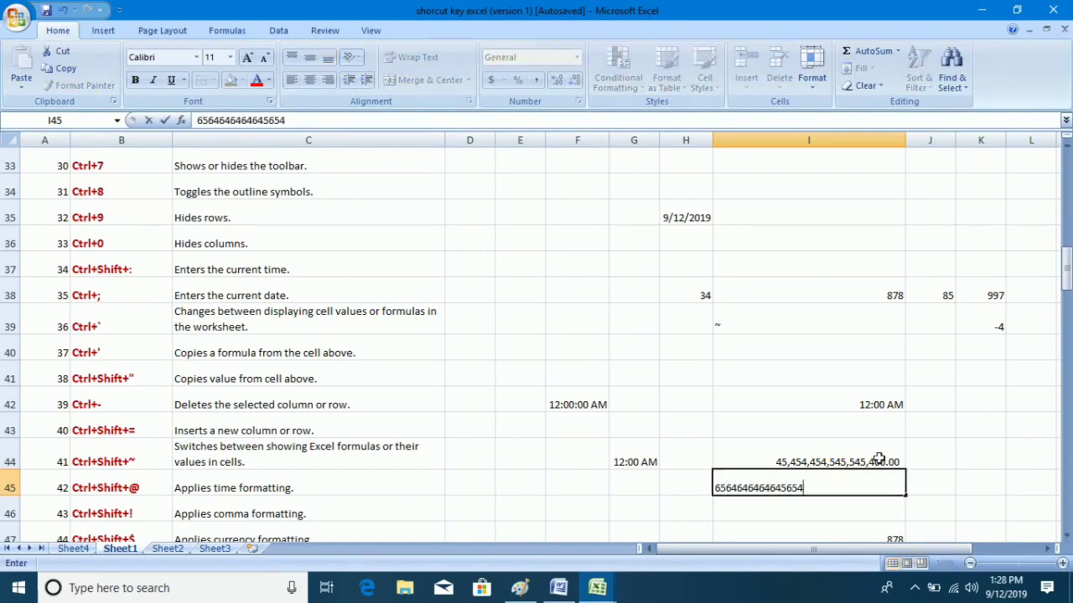
{"action": "left_click", "coordinate": [943, 488]}
{"action": "left_click", "coordinate": [848, 492]}
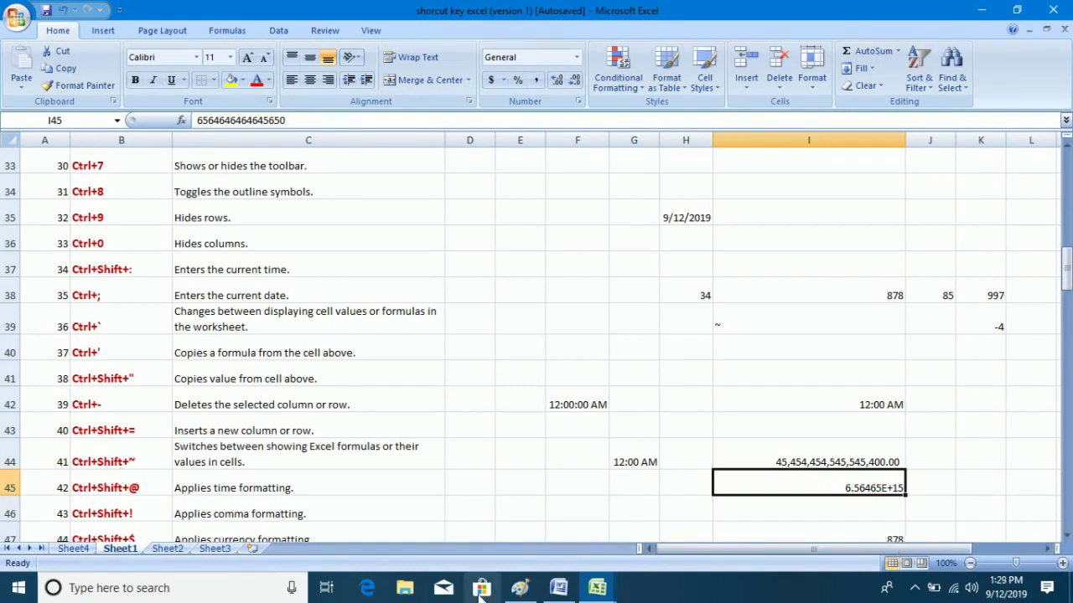
{"action": "key", "text": "ctrl+shift+1"}
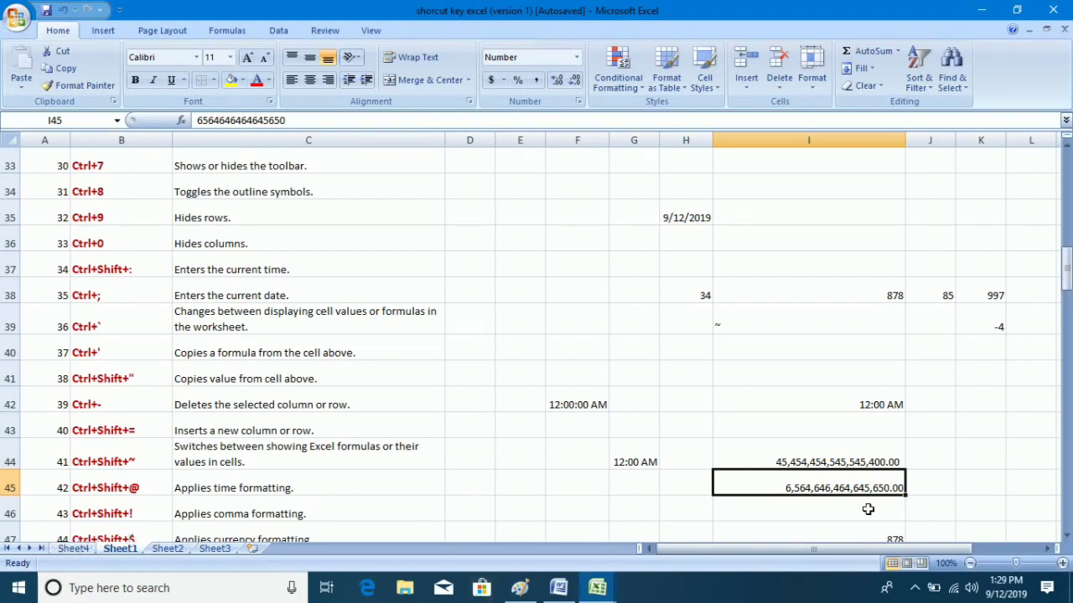
{"action": "left_click", "coordinate": [1066, 534]}
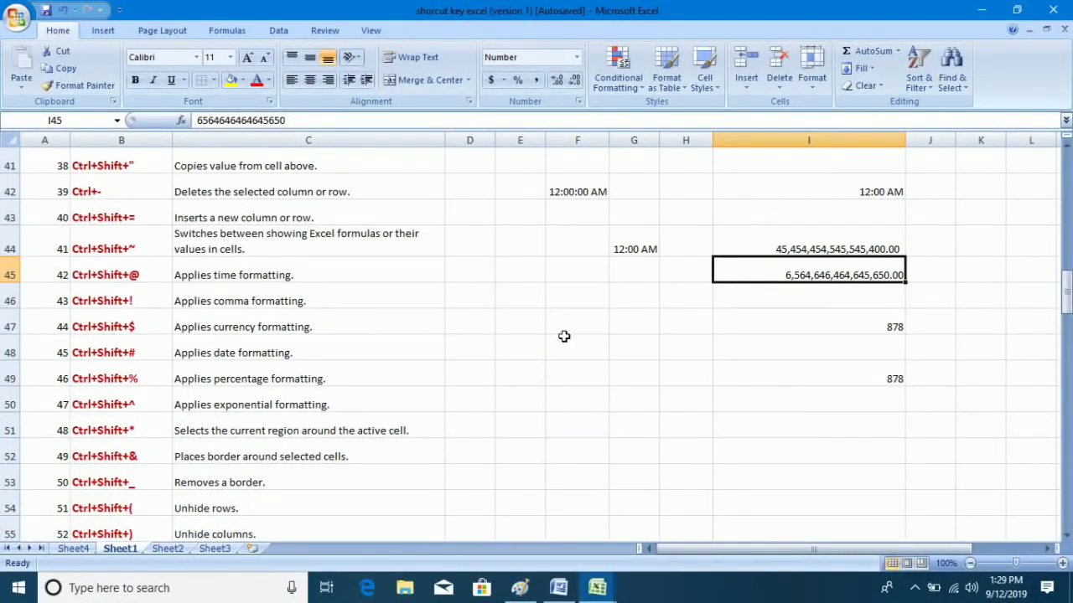
Step: Enter 54, 66464 and 85 in cells G48 to G50
{"action": "left_click", "coordinate": [644, 347]}
{"action": "type", "text": "5"}
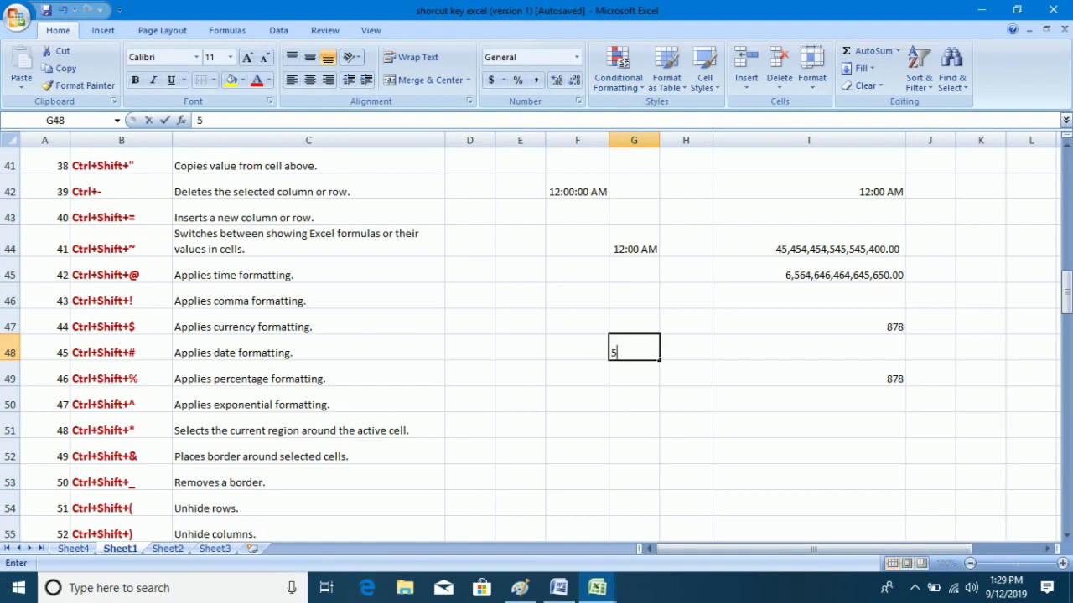
{"action": "type", "text": "45"}
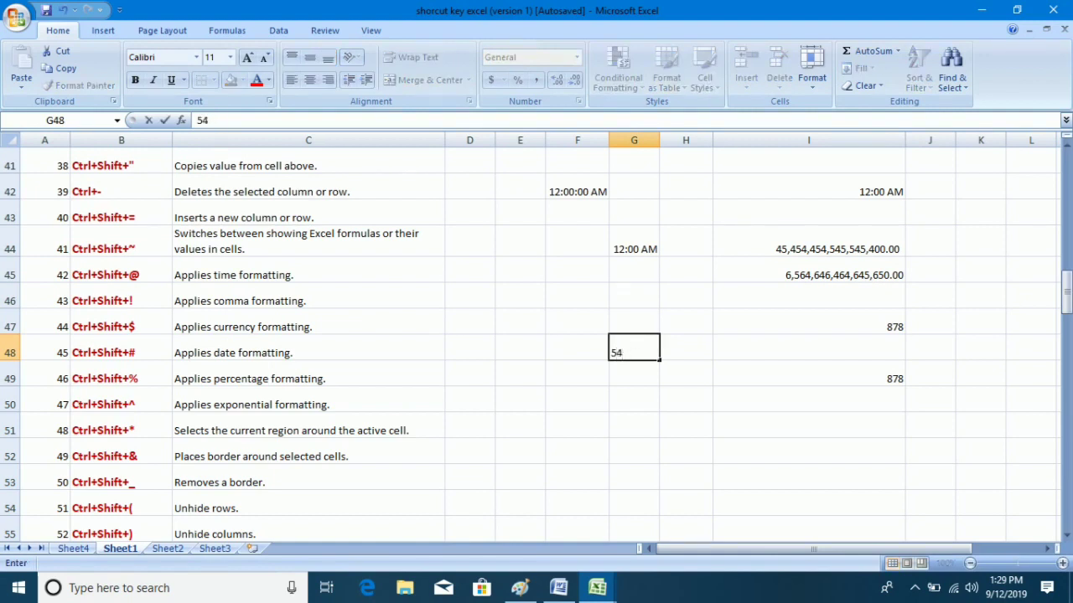
{"action": "key", "text": "BackSpace"}
{"action": "key", "text": "BackSpace"}
{"action": "key", "text": "Return"}
{"action": "type", "text": "66464"}
{"action": "key", "text": "Return"}
{"action": "type", "text": "85"}
{"action": "key", "text": "Return"}
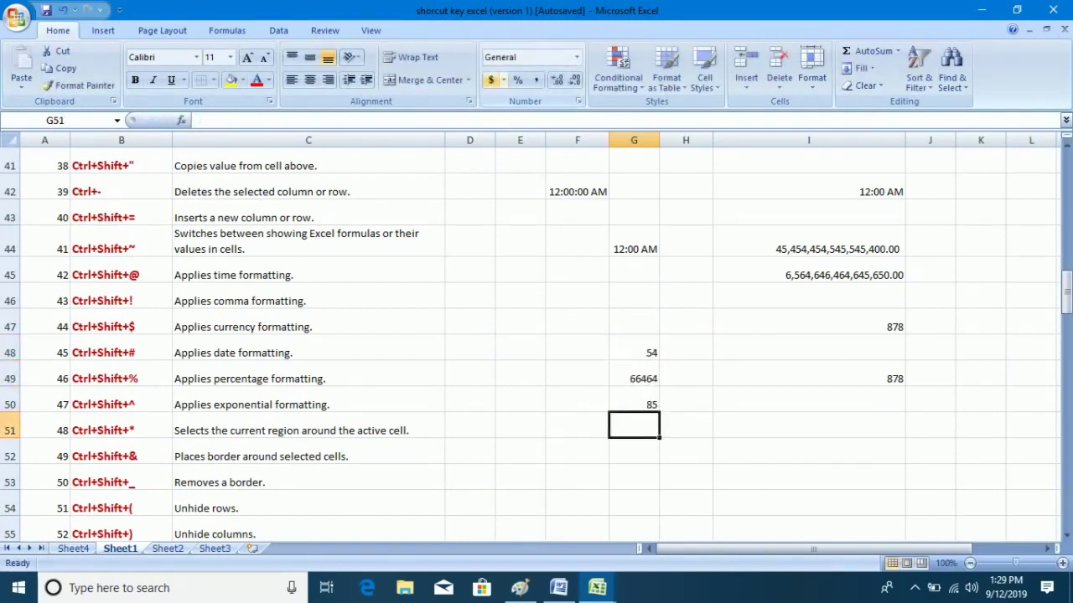
Step: Apply currency format to G48:G50 with Ctrl+Shift+$, showing $54.00, $66,464.00 and $85.00
{"action": "left_click", "coordinate": [503, 80]}
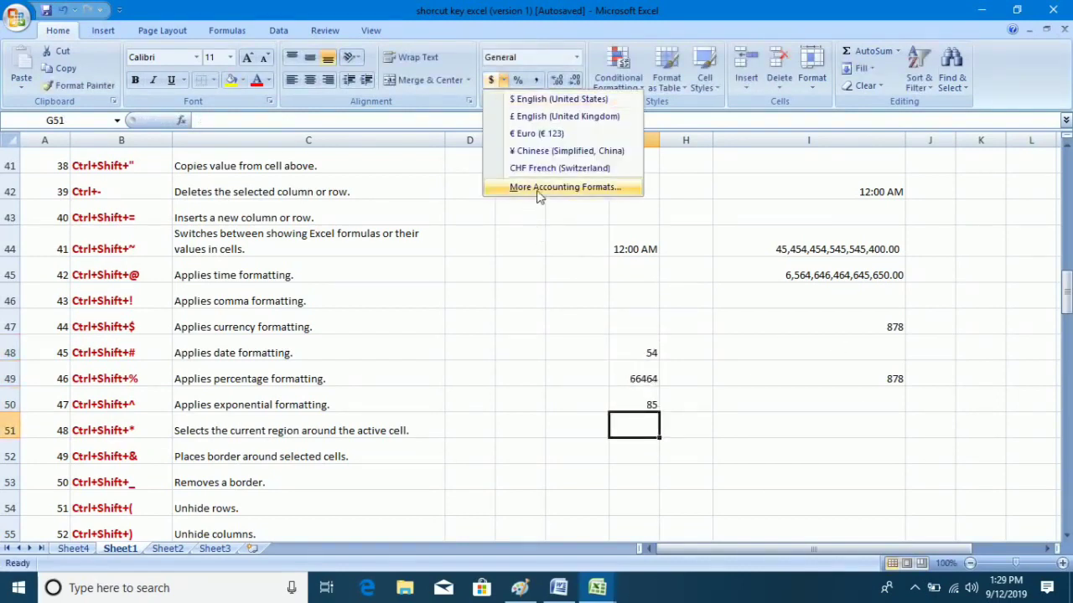
{"action": "key", "text": "Escape"}
{"action": "mouse_move", "coordinate": [649, 353]}
{"action": "left_mouse_down"}
{"action": "mouse_move", "coordinate": [648, 432]}
{"action": "mouse_move", "coordinate": [645, 406]}
{"action": "left_mouse_up"}
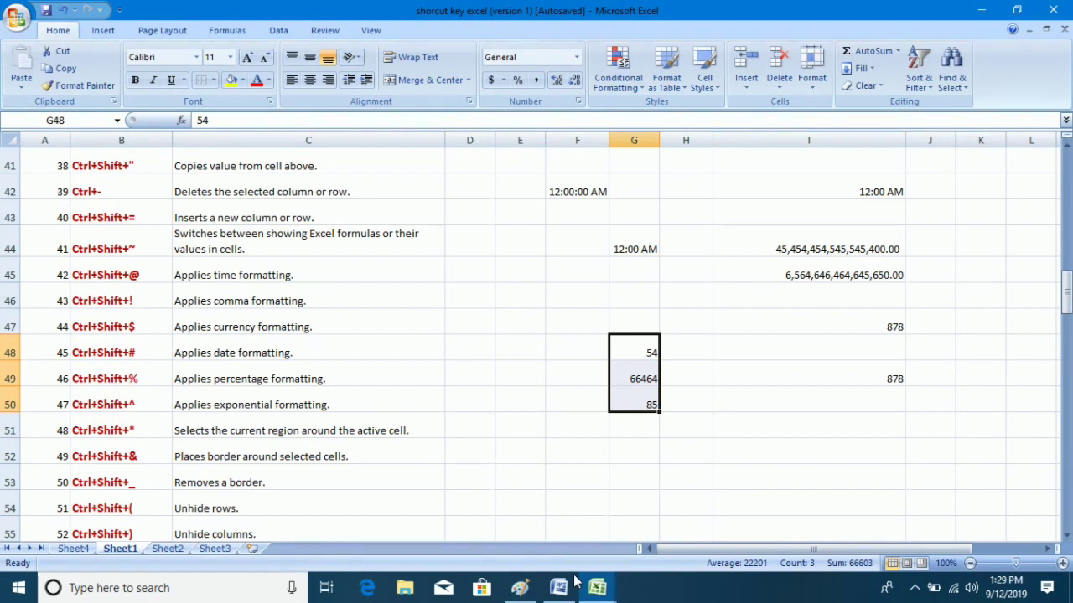
{"action": "key", "text": "ctrl+shift+4"}
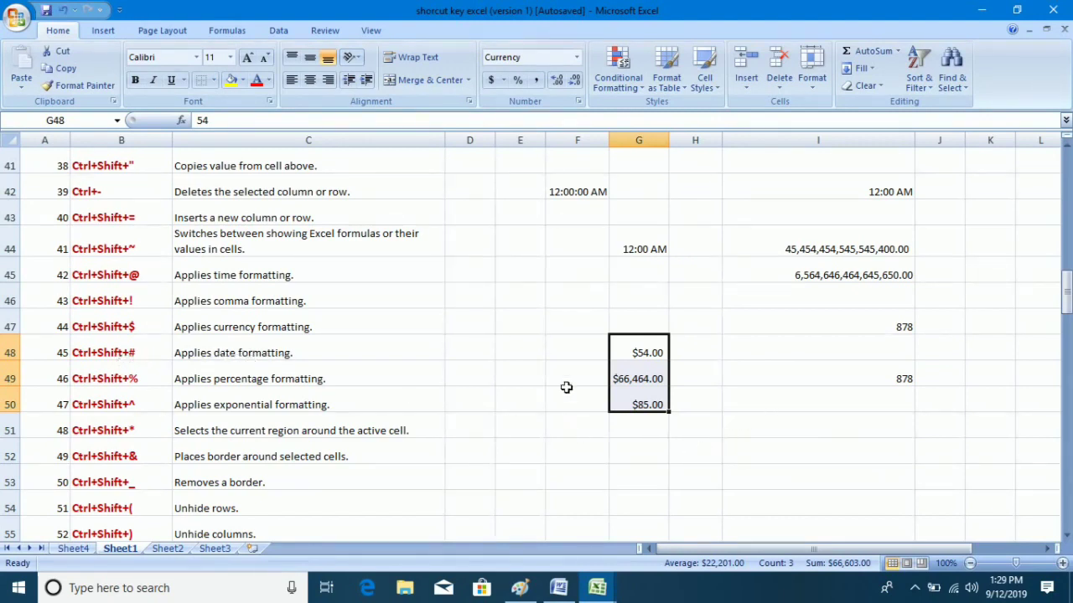
{"action": "left_click", "coordinate": [570, 302]}
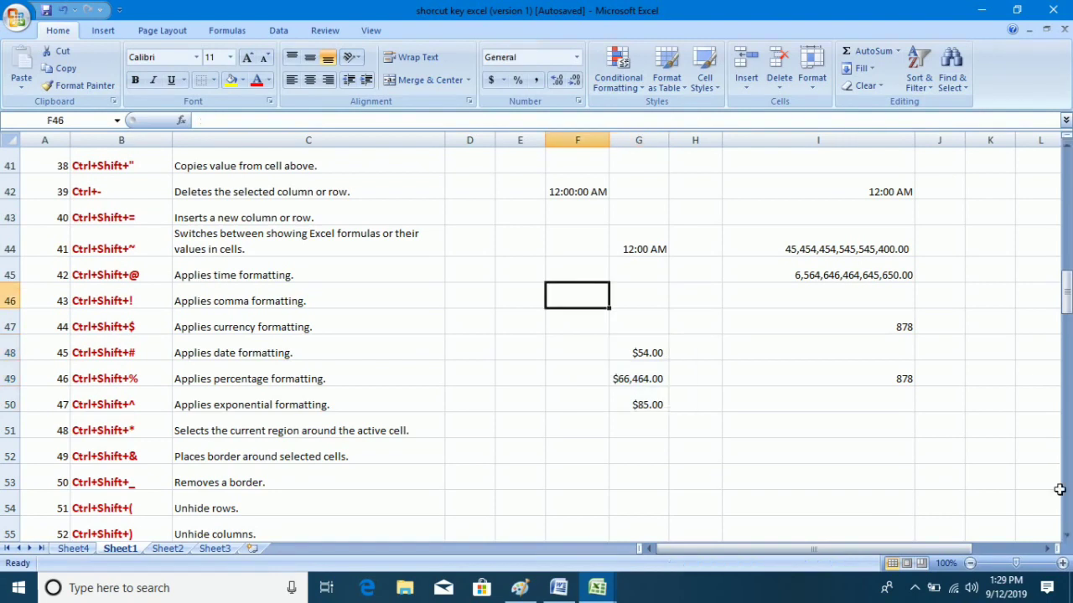
Step: Enter 78787 in F46, date-format it with Ctrl+Shift+#, then enter 65585, displaying 24-Jul-79
{"action": "type", "text": "78787"}
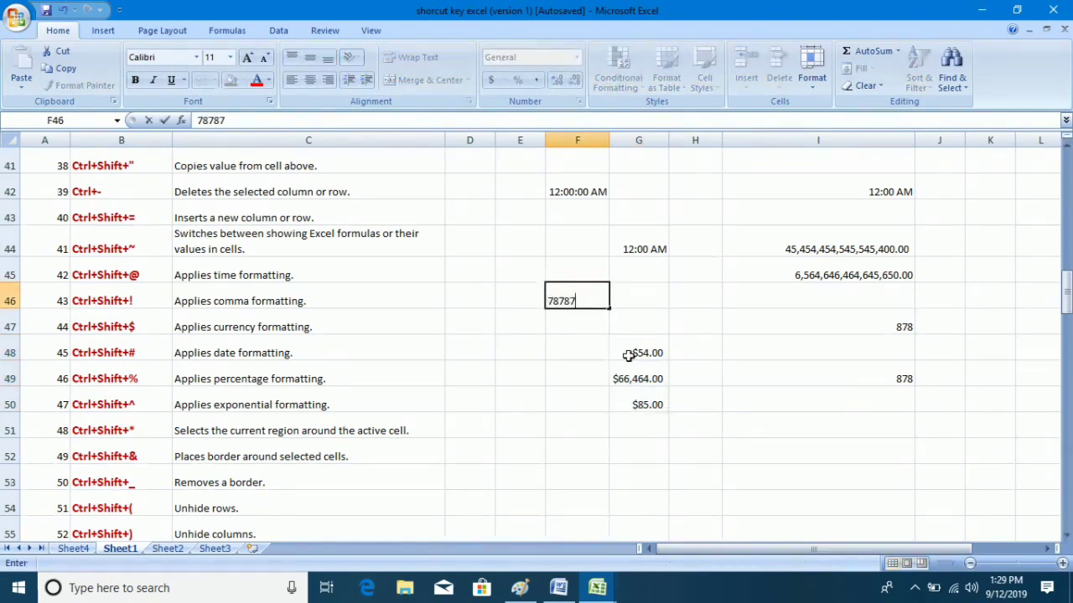
{"action": "left_click", "coordinate": [601, 383]}
{"action": "left_click", "coordinate": [600, 294]}
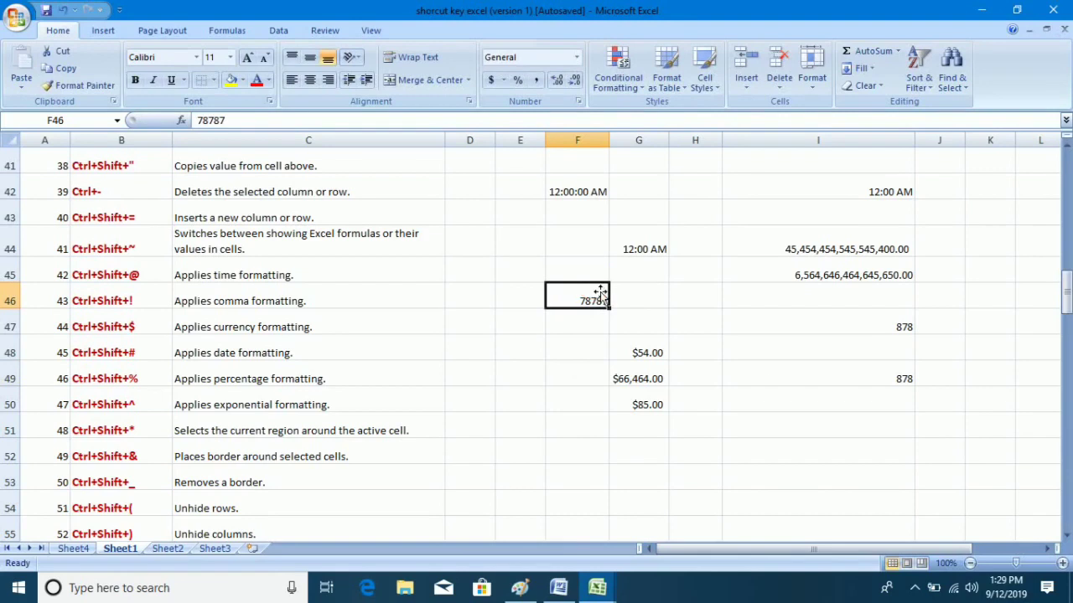
{"action": "left_click", "coordinate": [575, 57]}
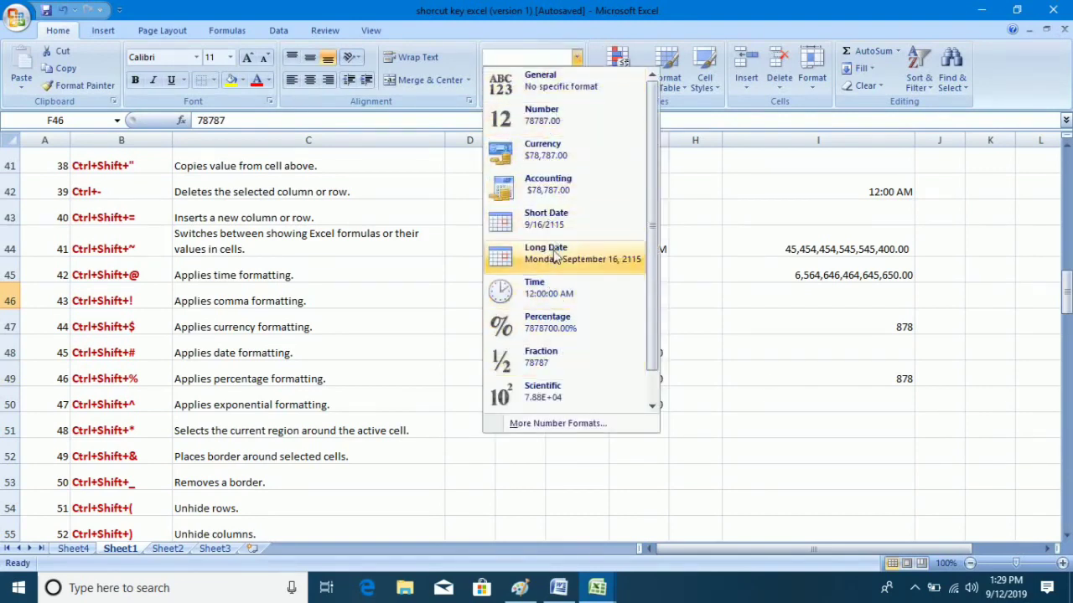
{"action": "left_click", "coordinate": [597, 521]}
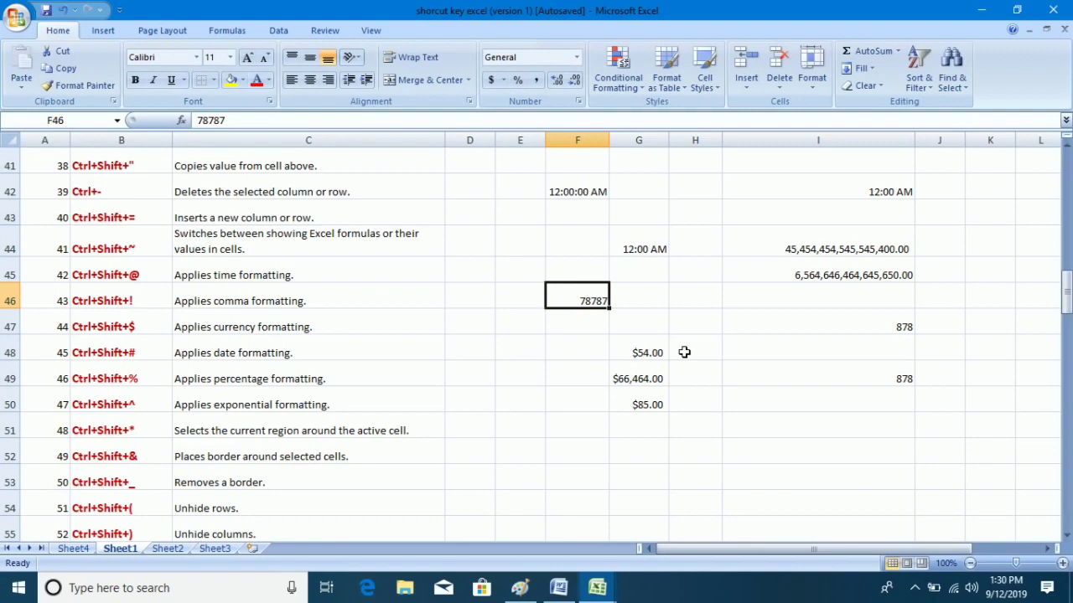
{"action": "key", "text": "ctrl+shift+3"}
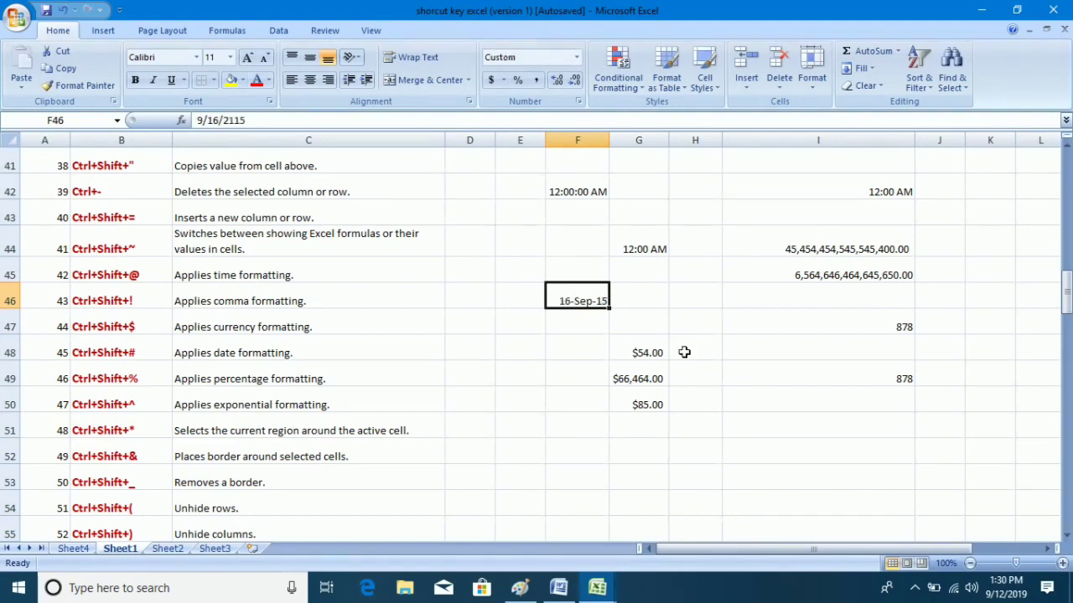
{"action": "left_click", "coordinate": [693, 330]}
{"action": "left_click", "coordinate": [594, 305]}
{"action": "type", "text": "65585"}
{"action": "key", "text": "Return"}
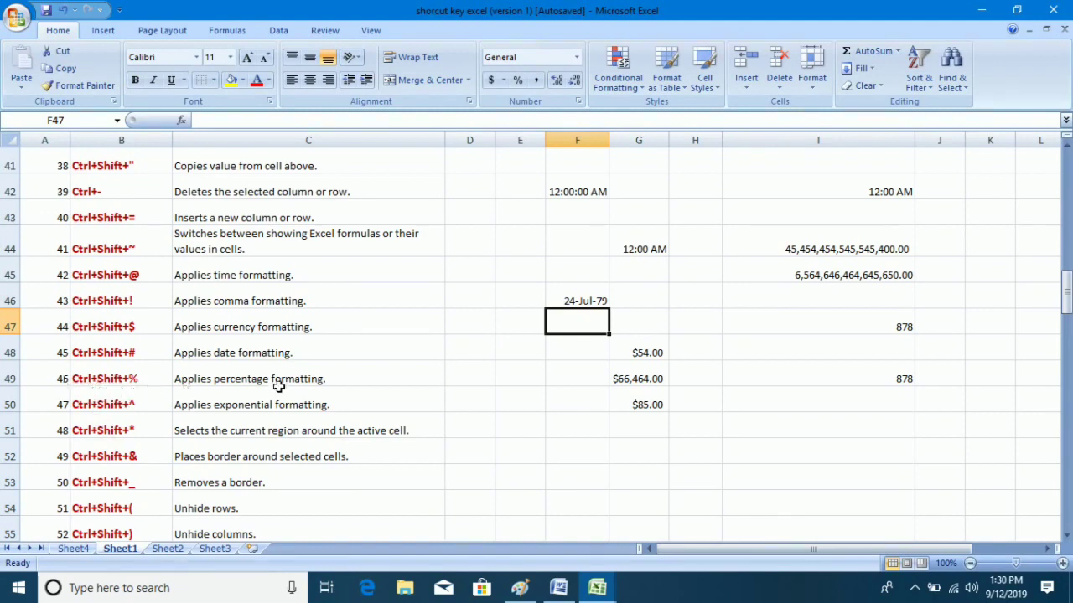
Step: Enter 100 in F52 and apply percentage format with Ctrl+Shift+%, showing 10000%
{"action": "left_click", "coordinate": [591, 462]}
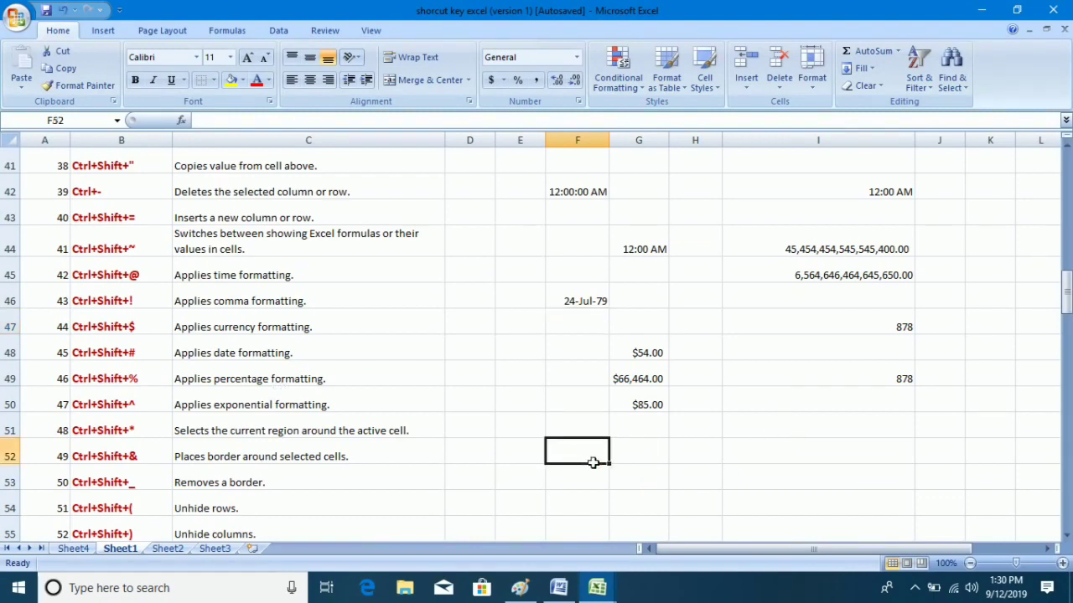
{"action": "type", "text": "1"}
{"action": "key", "text": "Return"}
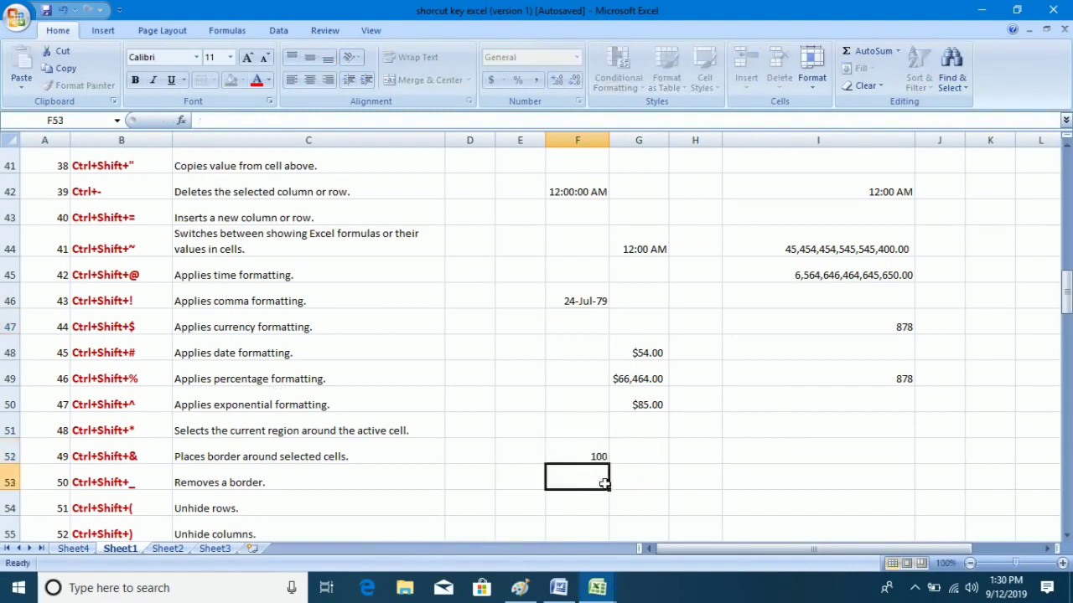
{"action": "left_click", "coordinate": [591, 459]}
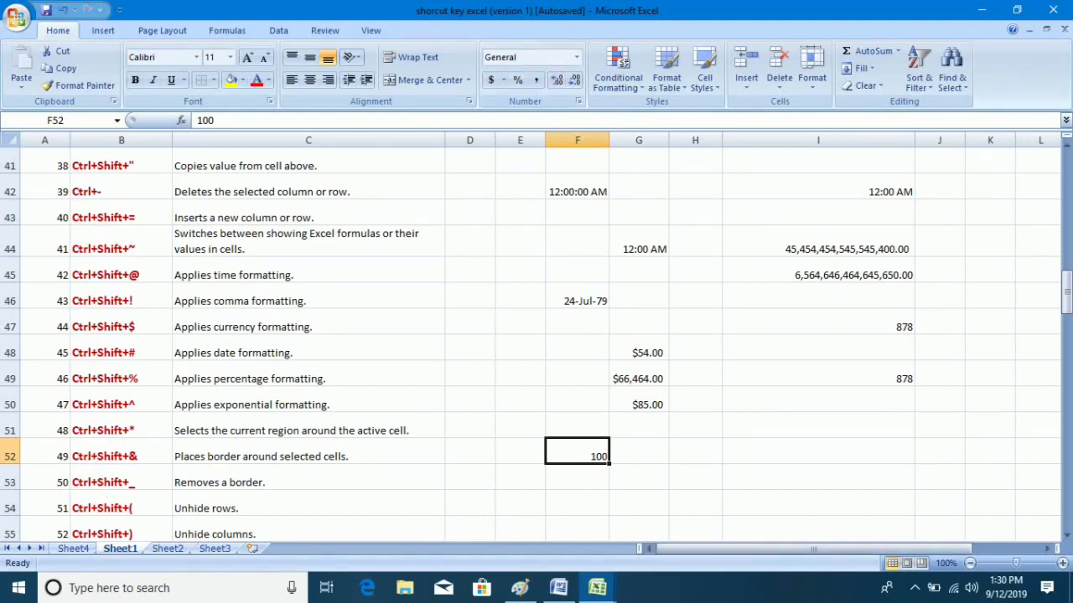
{"action": "key", "text": "ctrl+shift+5"}
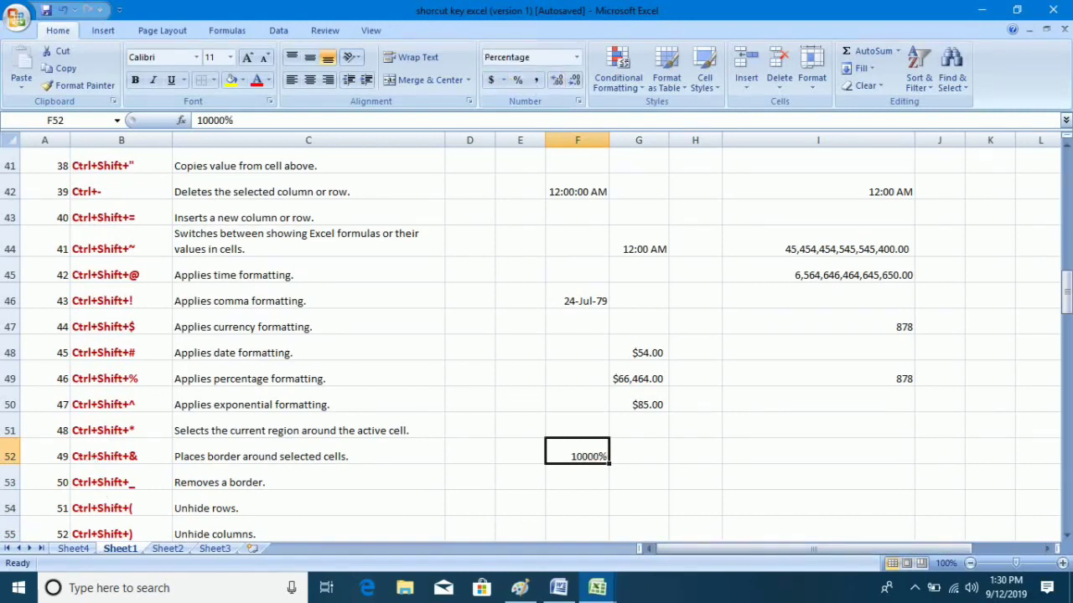
{"action": "left_click", "coordinate": [646, 503]}
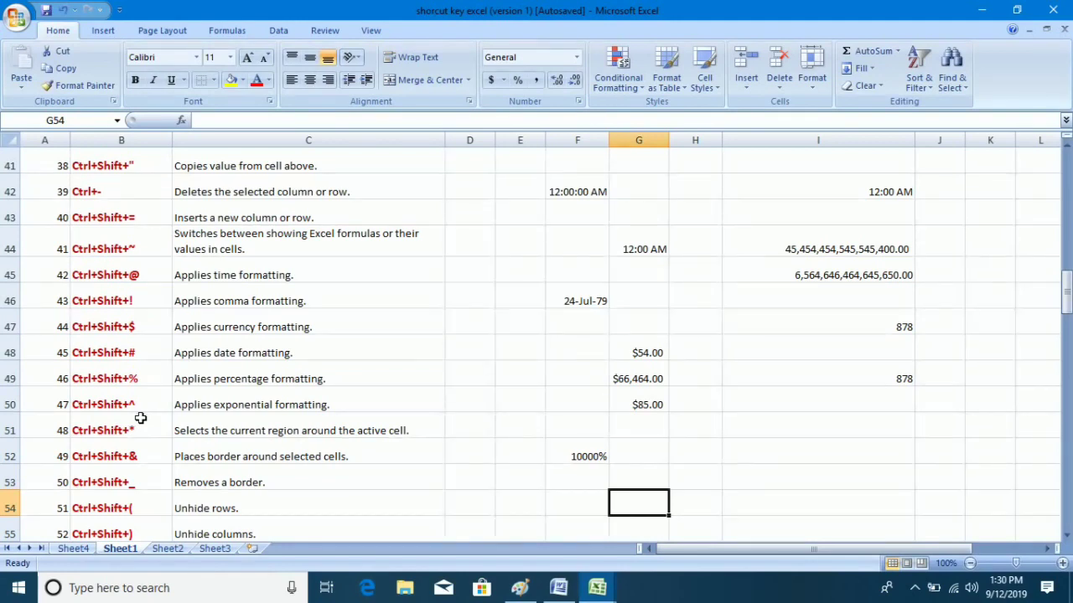
Step: Apply scientific format with Ctrl+Shift+^ to G50 (8.50E+01) and I44 (4.55E+16)
{"action": "left_click", "coordinate": [651, 402]}
{"action": "key", "text": "ctrl+shift+6"}
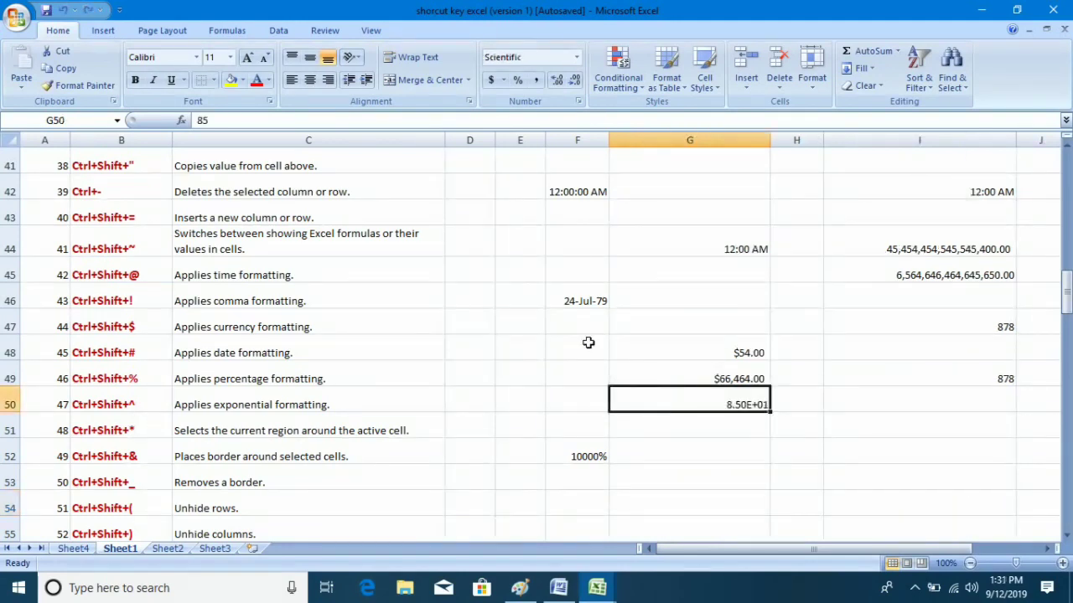
{"action": "left_click", "coordinate": [718, 436]}
{"action": "left_click", "coordinate": [726, 402]}
{"action": "left_click", "coordinate": [723, 379]}
{"action": "left_click", "coordinate": [944, 269]}
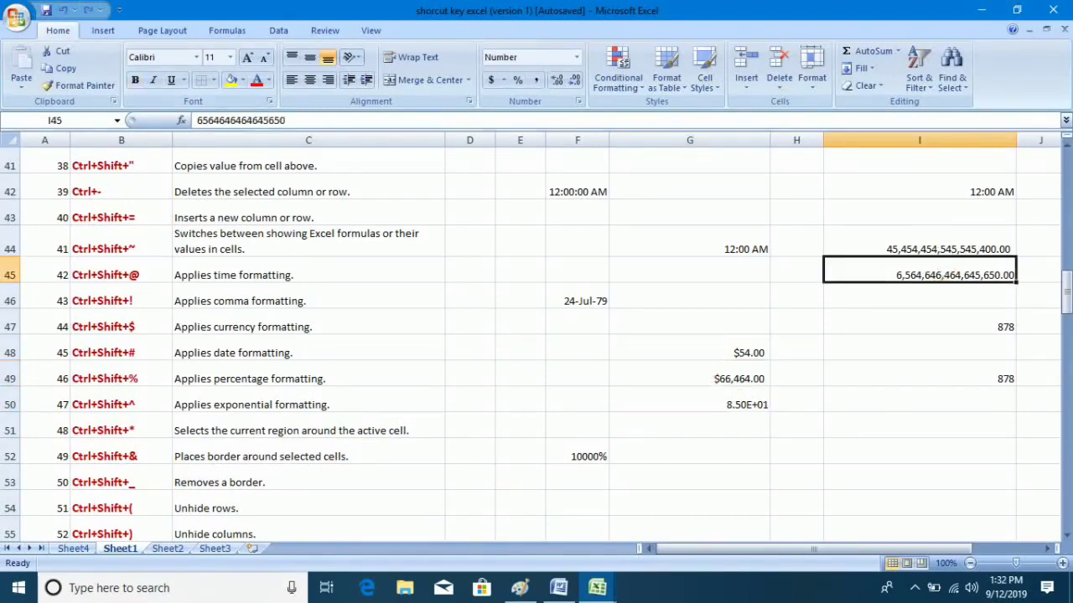
{"action": "left_click", "coordinate": [922, 253]}
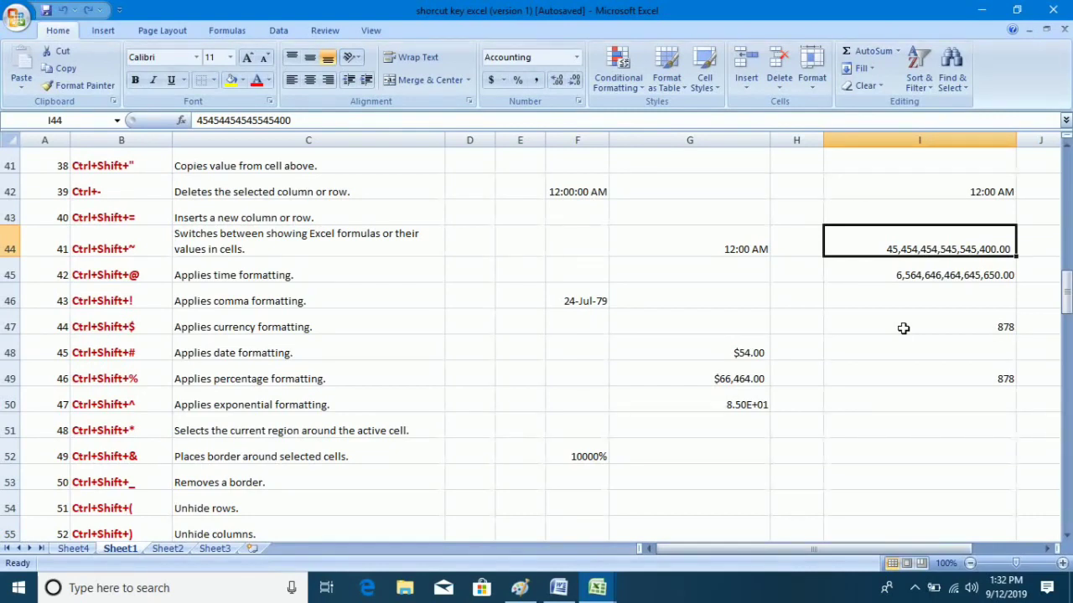
{"action": "key", "text": "ctrl+shift+6"}
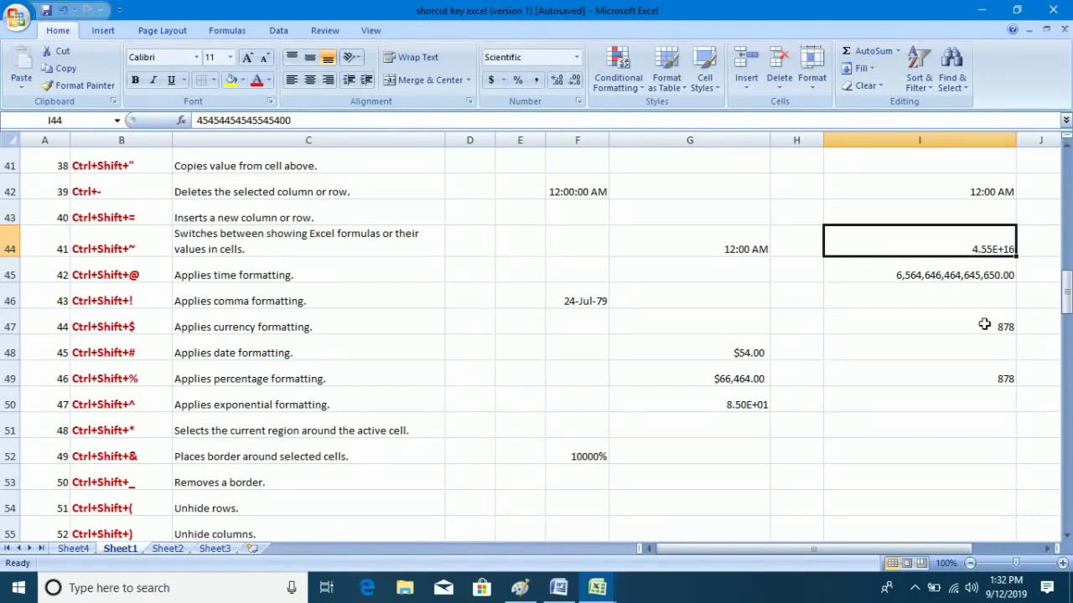
{"action": "left_click", "coordinate": [983, 372]}
{"action": "left_click", "coordinate": [985, 258]}
Step: On Sheet3, enter 545 in H15, then 54454, 54454 and 4545 across row 16
{"action": "left_click", "coordinate": [214, 548]}
{"action": "left_click", "coordinate": [395, 281]}
{"action": "type", "text": "545"}
{"action": "left_click", "coordinate": [315, 304]}
{"action": "type", "text": "54454"}
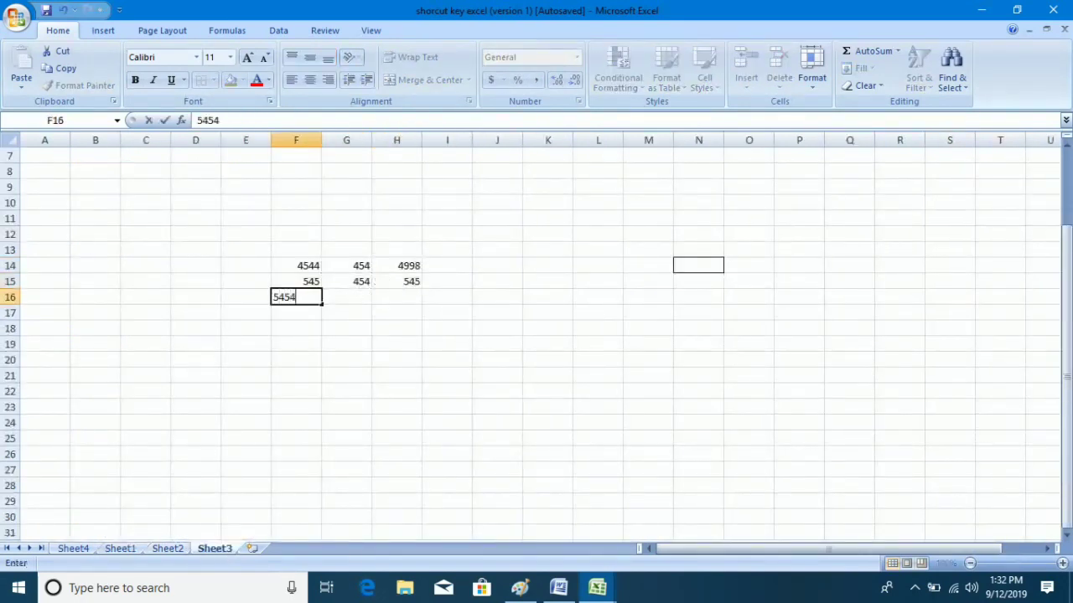
{"action": "key", "text": "Tab"}
{"action": "type", "text": "54454"}
{"action": "key", "text": "Tab"}
{"action": "type", "text": "4545"}
{"action": "left_click", "coordinate": [435, 362]}
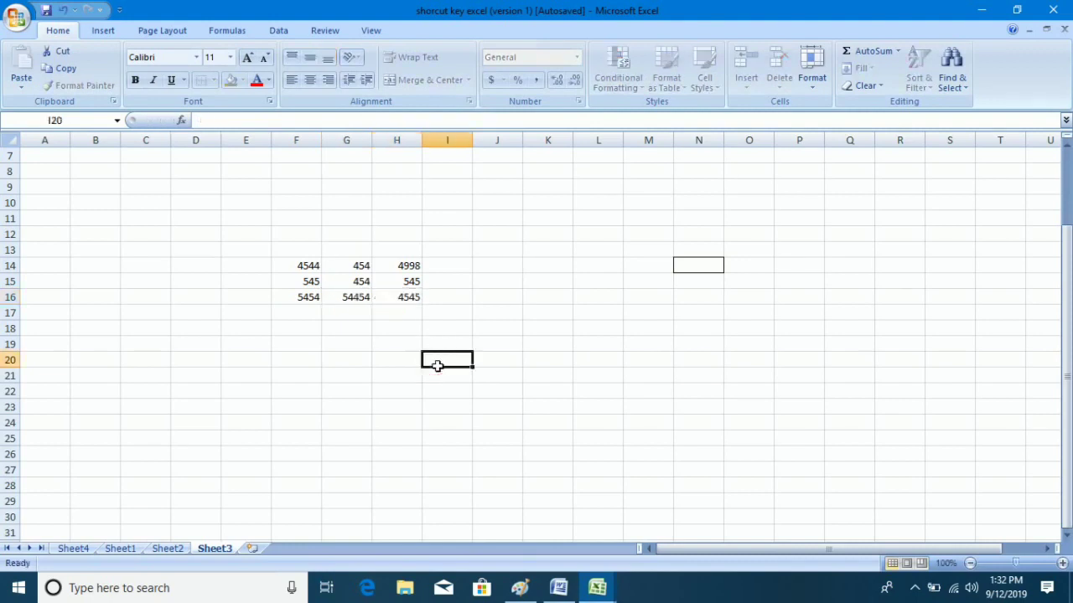
Step: Select the whole number table around G15 with Ctrl+A
{"action": "left_click", "coordinate": [361, 285]}
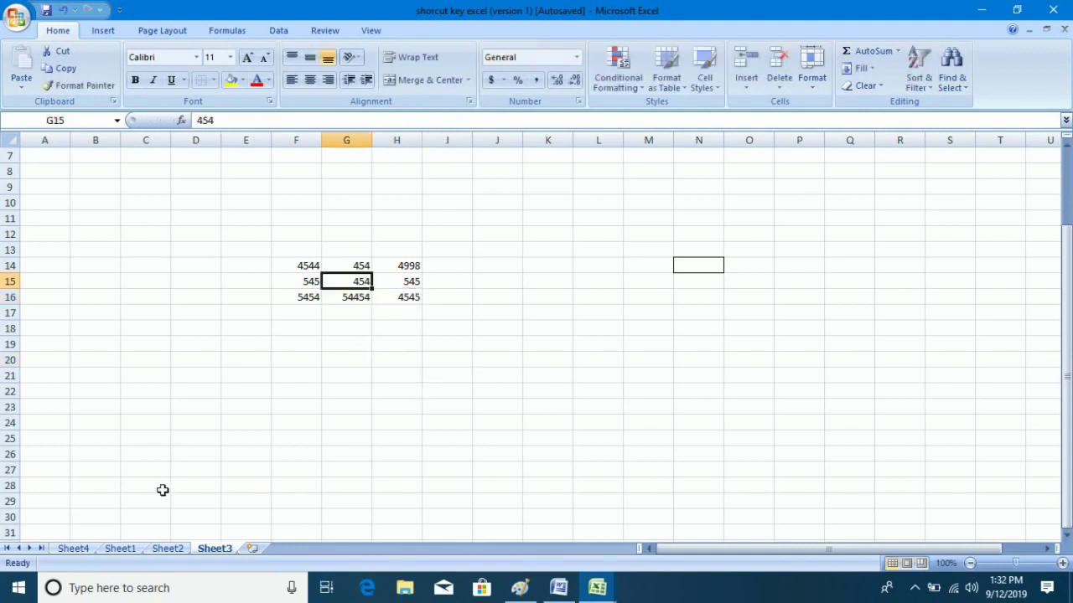
{"action": "left_click", "coordinate": [137, 546]}
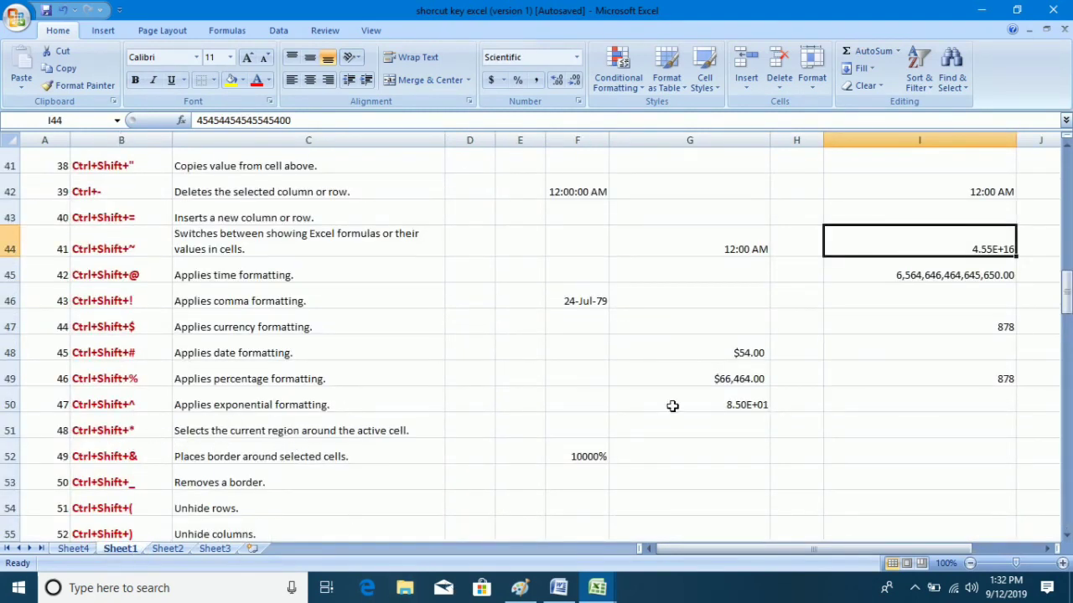
{"action": "left_click", "coordinate": [211, 549]}
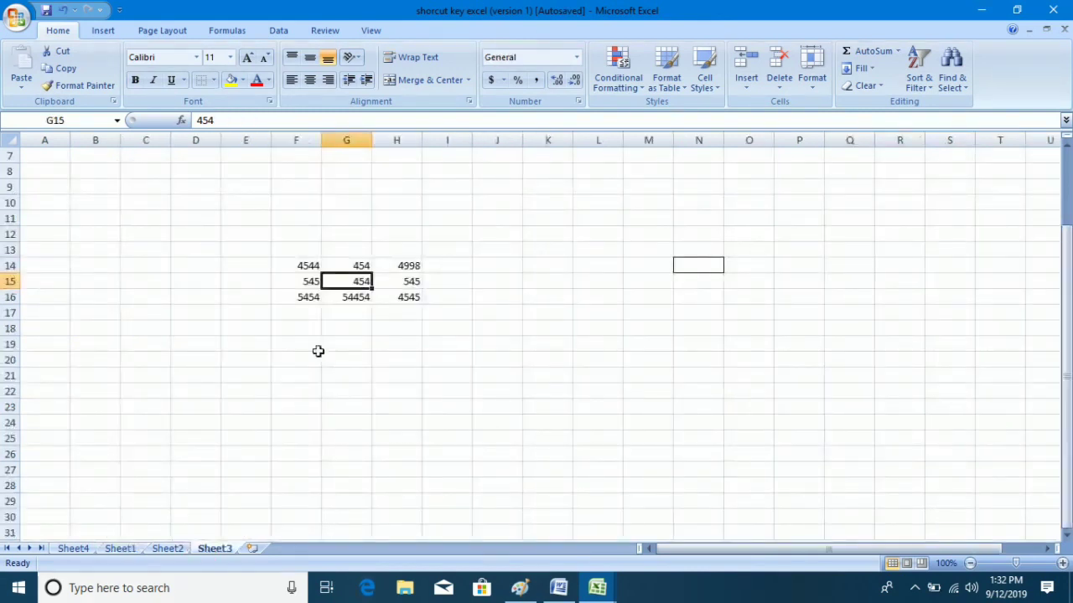
{"action": "key", "text": "ctrl+a"}
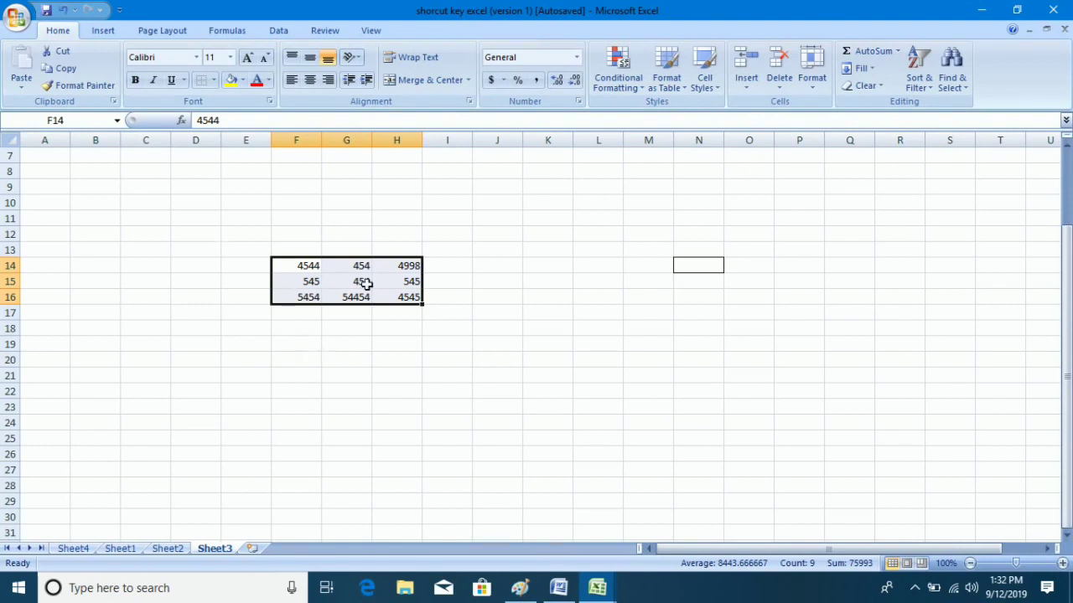
{"action": "left_click", "coordinate": [456, 348]}
Step: Fill F13:H13 with 343, 3434, 3434 and F17:H17 with 34343, 34343, 3434
{"action": "left_click", "coordinate": [295, 249]}
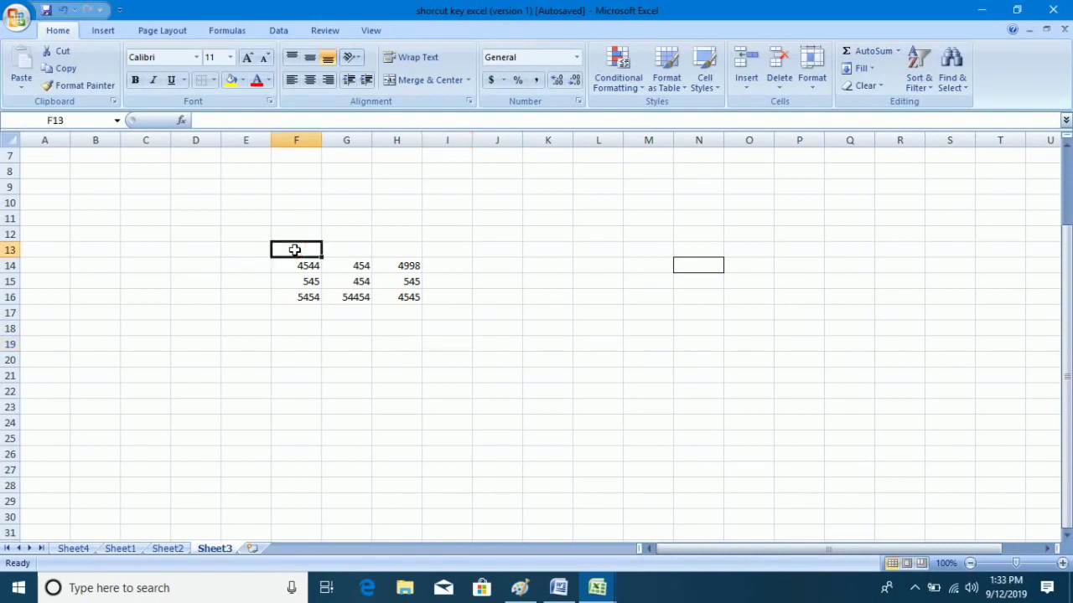
{"action": "type", "text": "343"}
{"action": "left_click", "coordinate": [364, 248]}
{"action": "type", "text": "3434"}
{"action": "left_click", "coordinate": [386, 252]}
{"action": "type", "text": "3434"}
{"action": "left_click", "coordinate": [304, 313]}
{"action": "type", "text": "34343"}
{"action": "left_click", "coordinate": [342, 311]}
{"action": "type", "text": "343"}
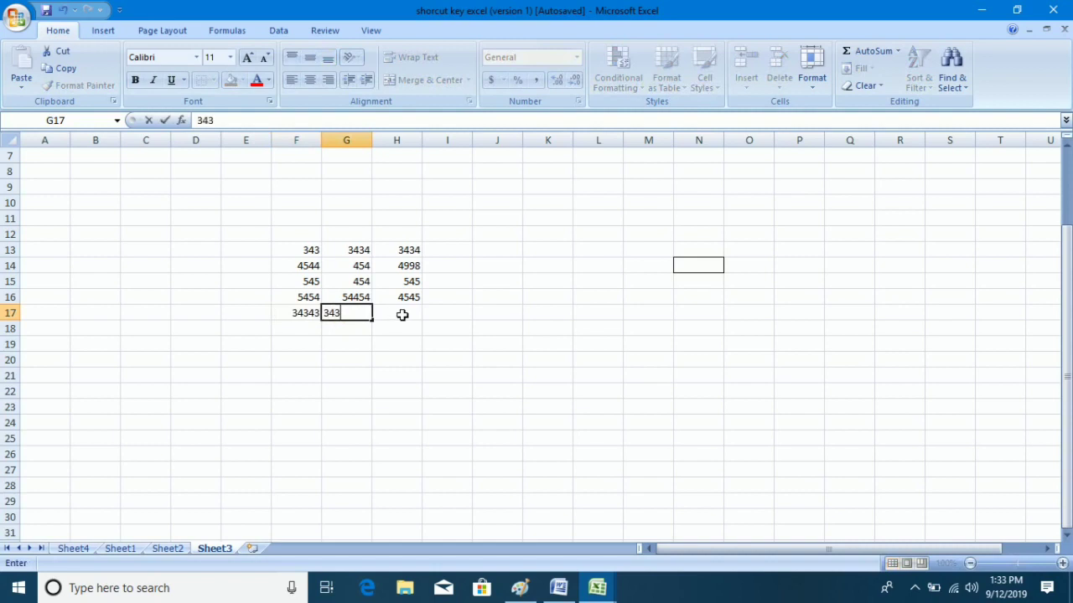
{"action": "type", "text": "43"}
{"action": "left_click", "coordinate": [402, 315]}
{"action": "type", "text": "3434"}
Step: Select the enlarged F13:H17 table with Ctrl+A and return to Sheet1
{"action": "left_click", "coordinate": [369, 285]}
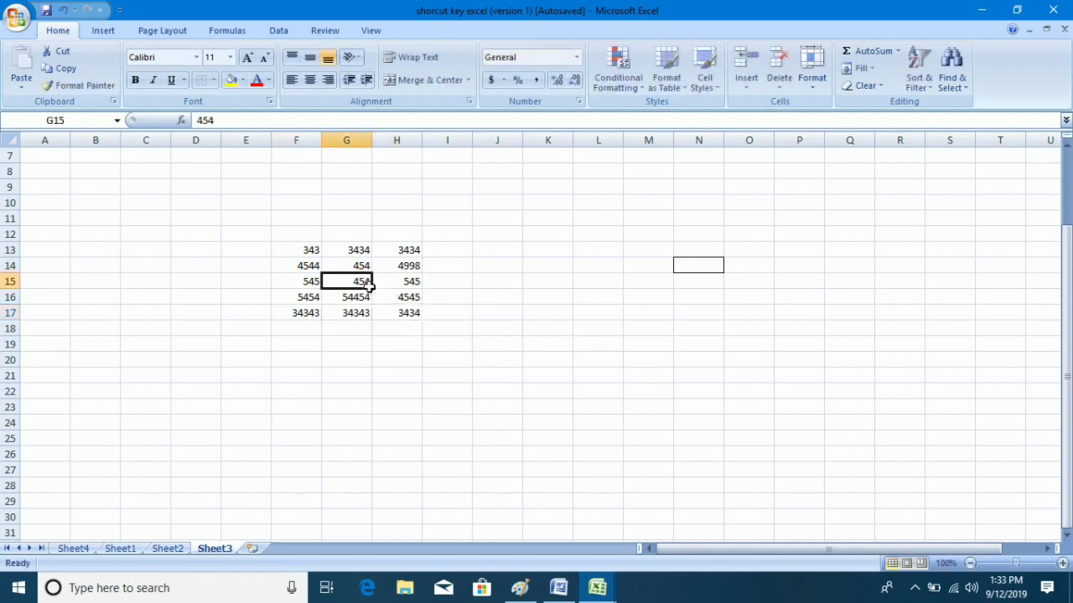
{"action": "key", "text": "ctrl+a"}
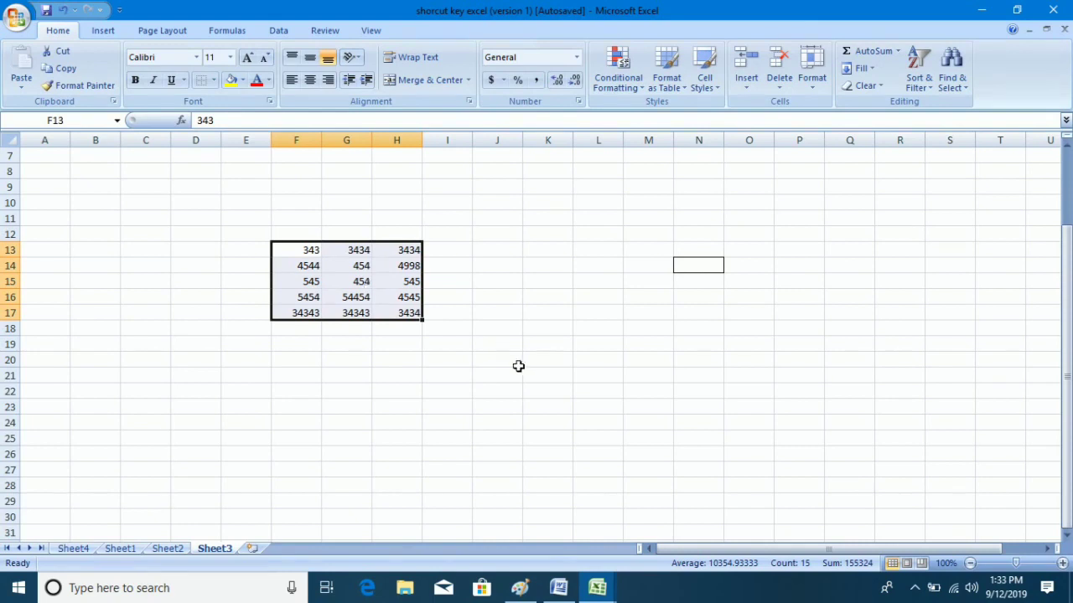
{"action": "left_click", "coordinate": [114, 551]}
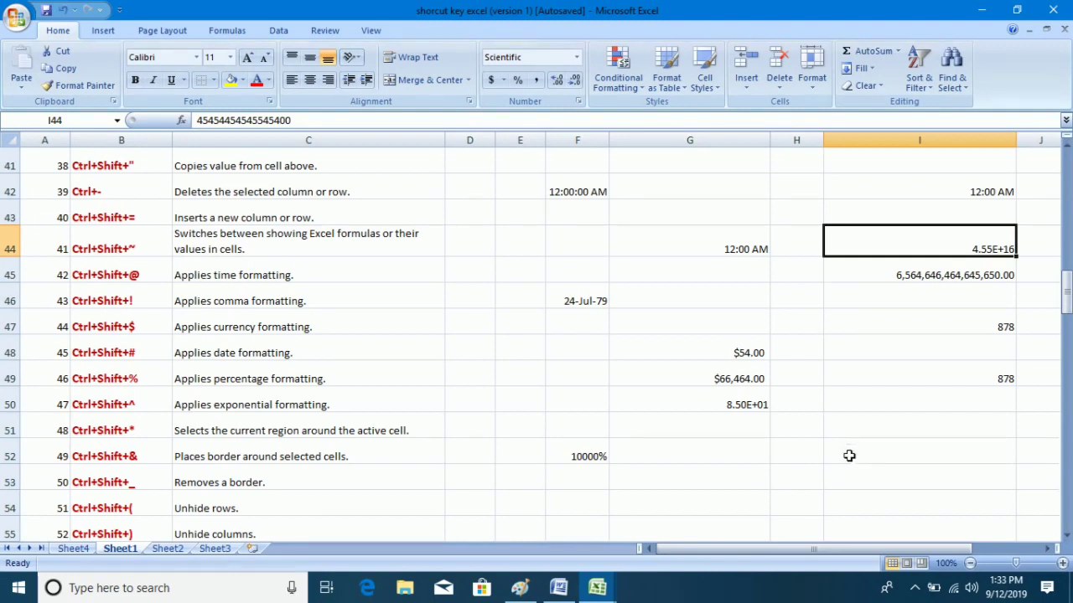
Step: Put borders on all edges of cell I52
{"action": "left_click", "coordinate": [849, 455]}
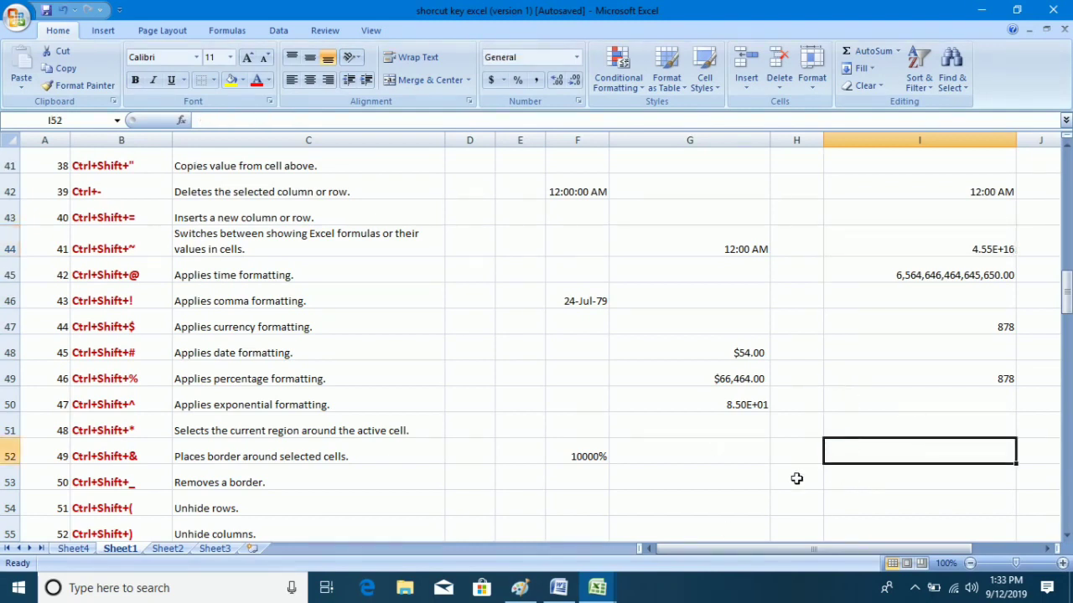
{"action": "left_click", "coordinate": [214, 79]}
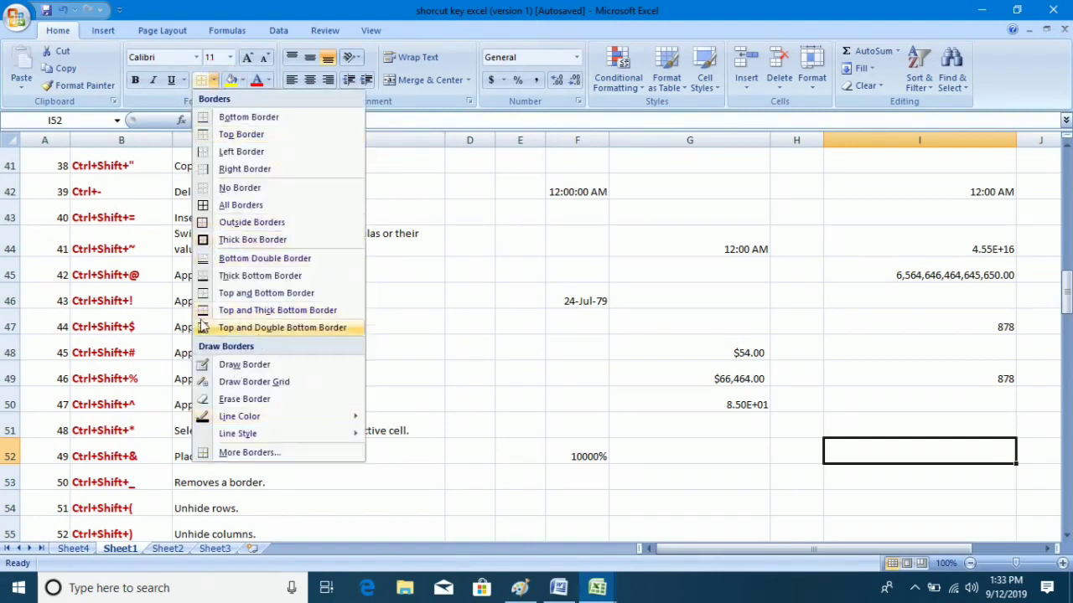
{"action": "left_click", "coordinate": [218, 210]}
Step: Add an outline border around G54:G56 with Ctrl+Shift+&
{"action": "left_click", "coordinate": [441, 344]}
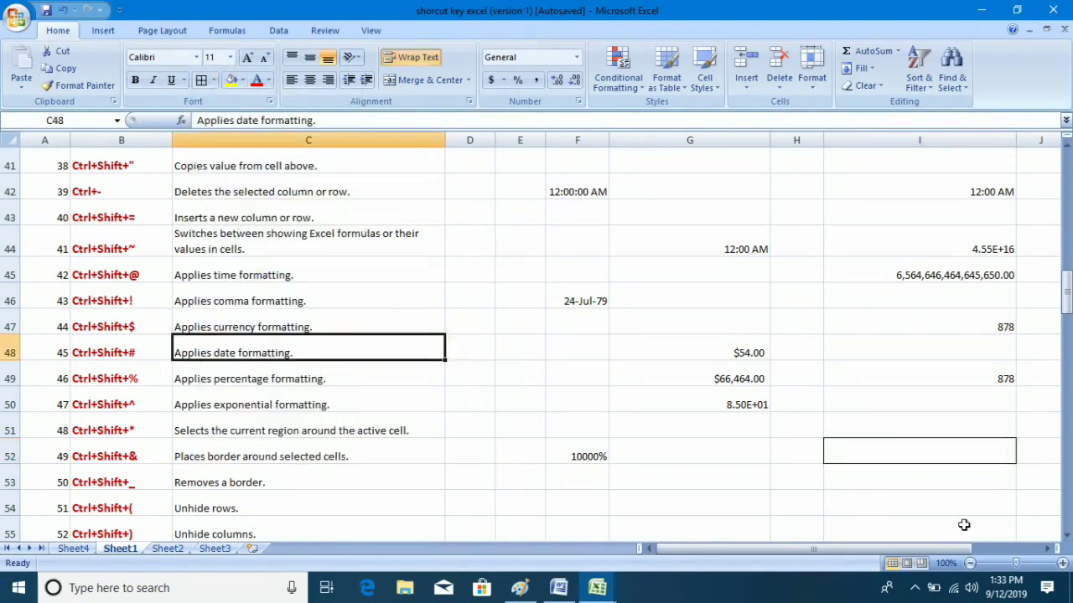
{"action": "scroll", "coordinate": [846, 470], "scroll_direction": "down", "scroll_amount": 2}
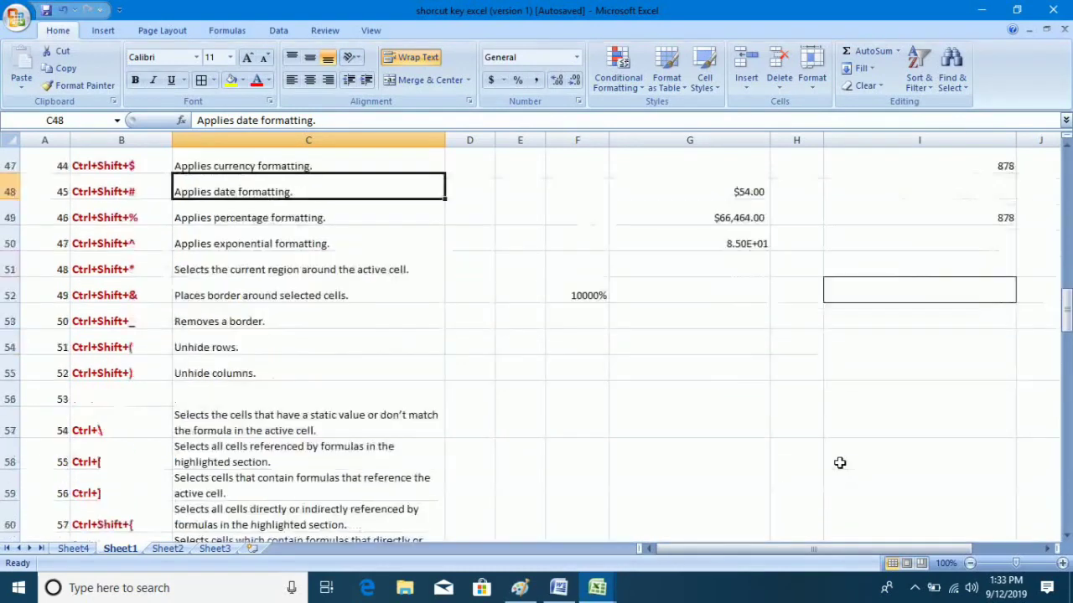
{"action": "left_click_drag", "start_coordinate": [682, 338], "coordinate": [717, 387]}
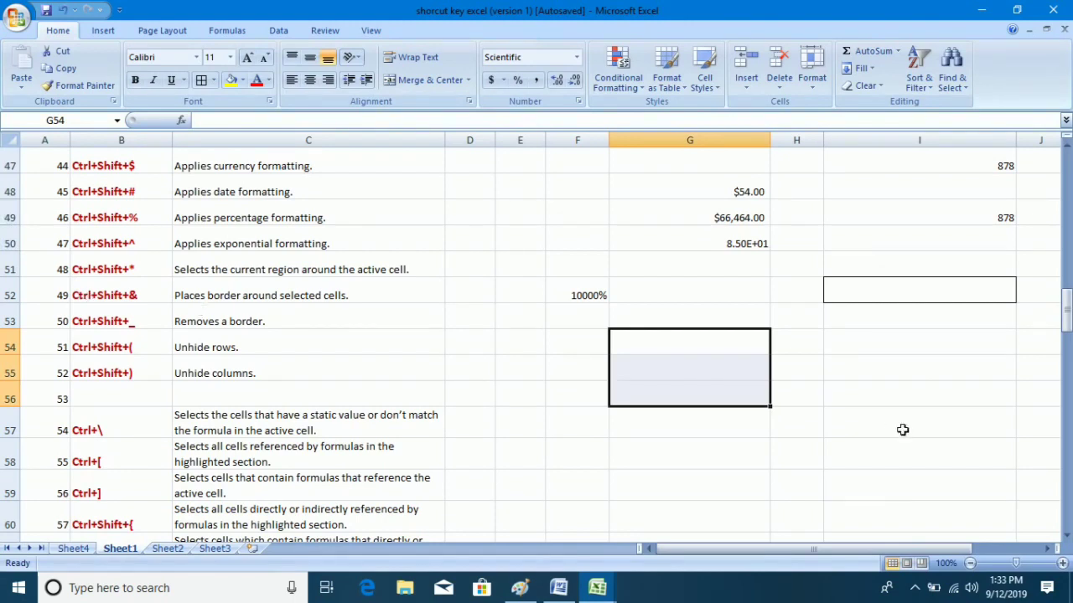
{"action": "key", "text": "ctrl+shift+7"}
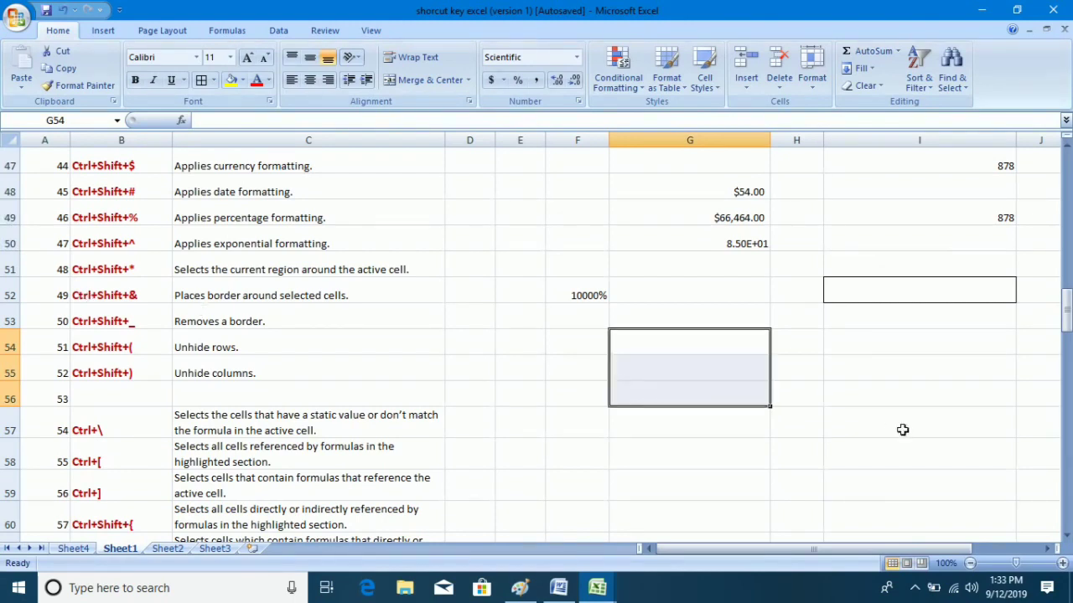
{"action": "left_click", "coordinate": [795, 377]}
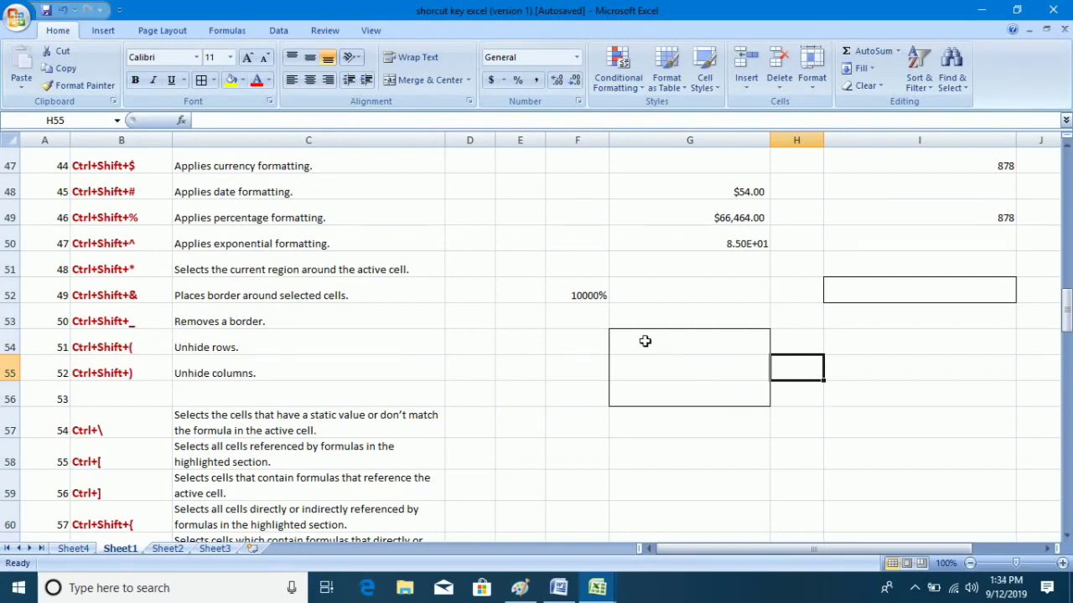
Step: Strip the outline borders from G54:G56 and from cell I52 using Ctrl+Shift+_
{"action": "left_click_drag", "start_coordinate": [644, 341], "coordinate": [708, 395]}
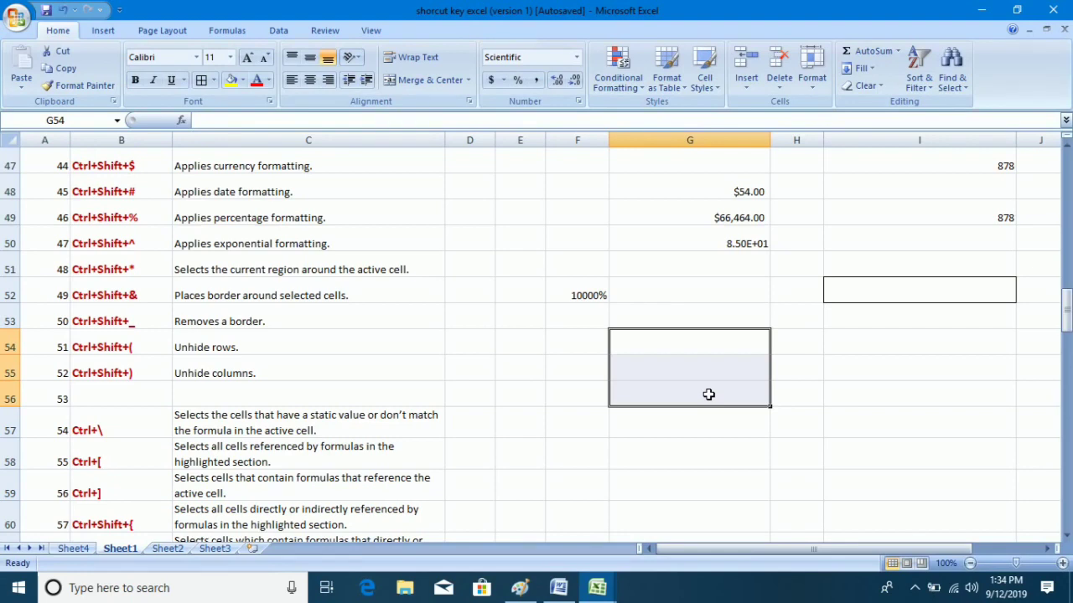
{"action": "left_click", "coordinate": [721, 457]}
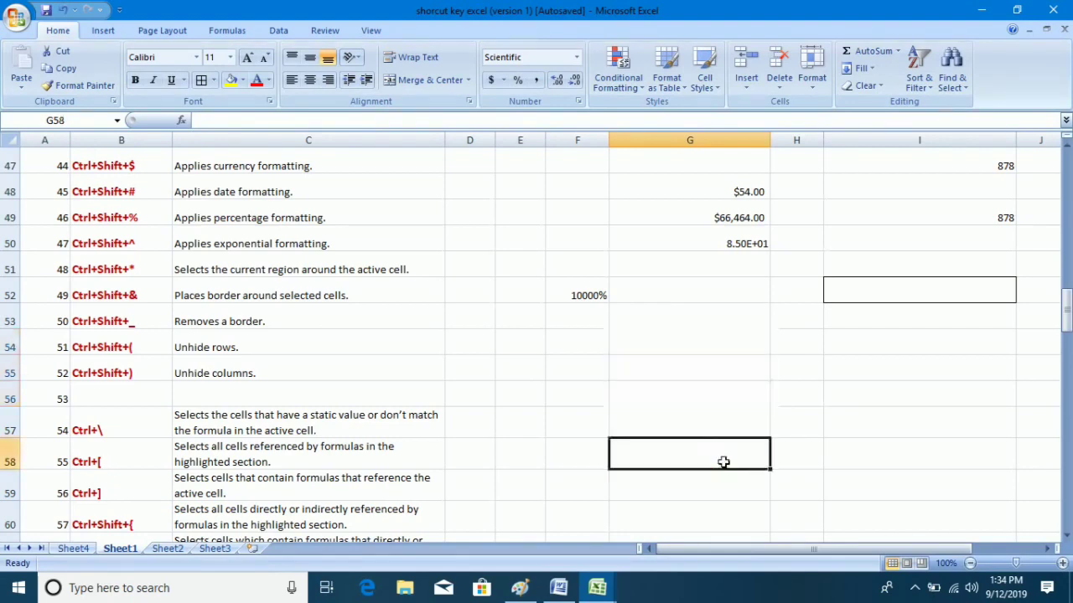
{"action": "left_click", "coordinate": [903, 289]}
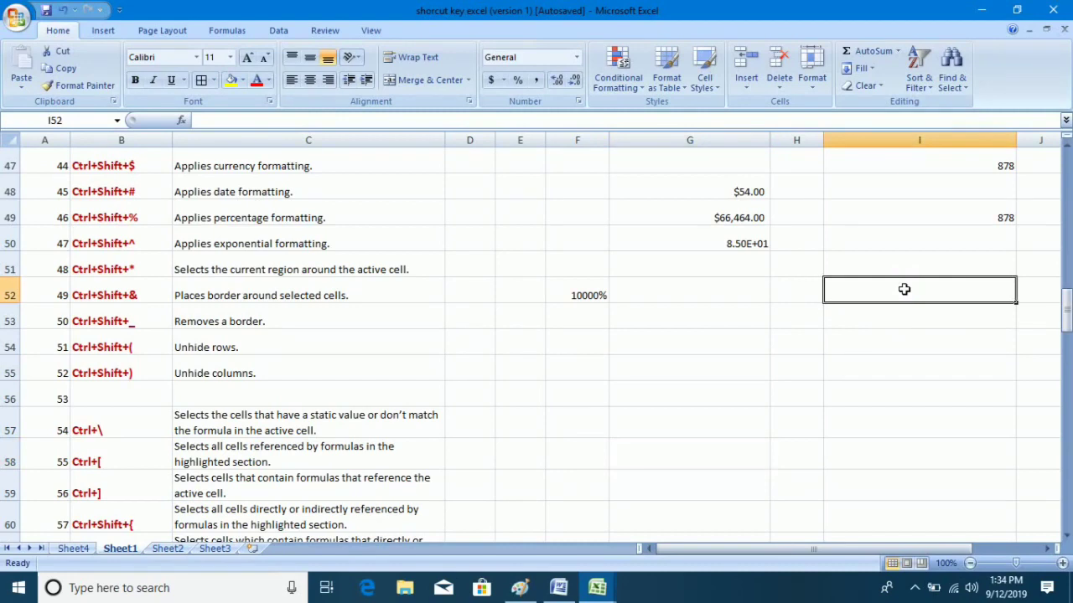
{"action": "key", "text": "ctrl+shift+7"}
{"action": "left_click", "coordinate": [957, 364]}
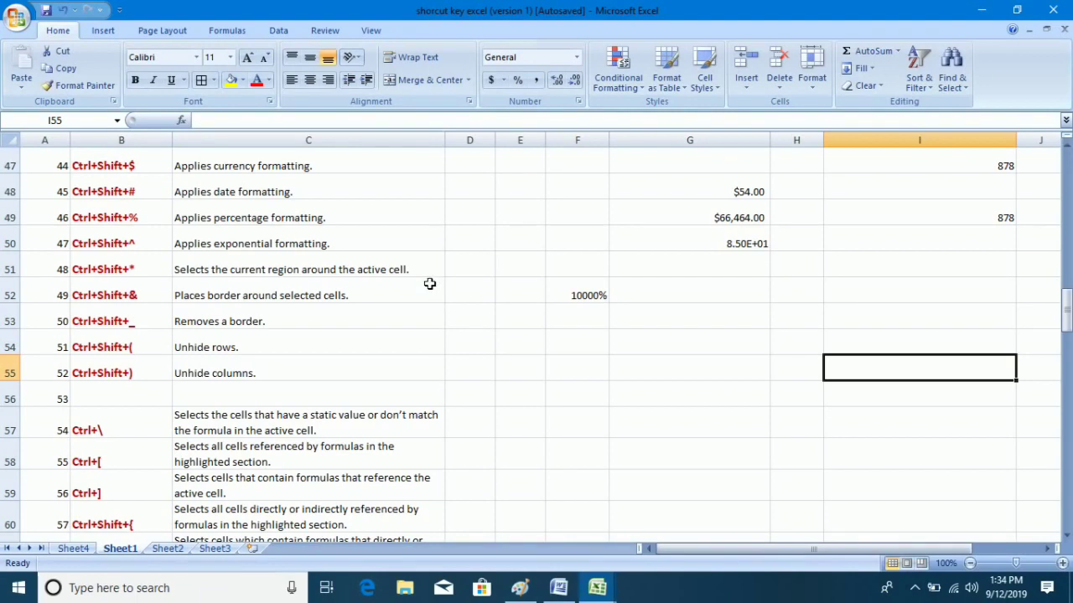
{"action": "scroll", "coordinate": [421, 280], "scroll_direction": "up", "scroll_amount": 2}
{"action": "scroll", "coordinate": [383, 268], "scroll_direction": "up", "scroll_amount": 2}
{"action": "scroll", "coordinate": [351, 261], "scroll_direction": "up", "scroll_amount": 2}
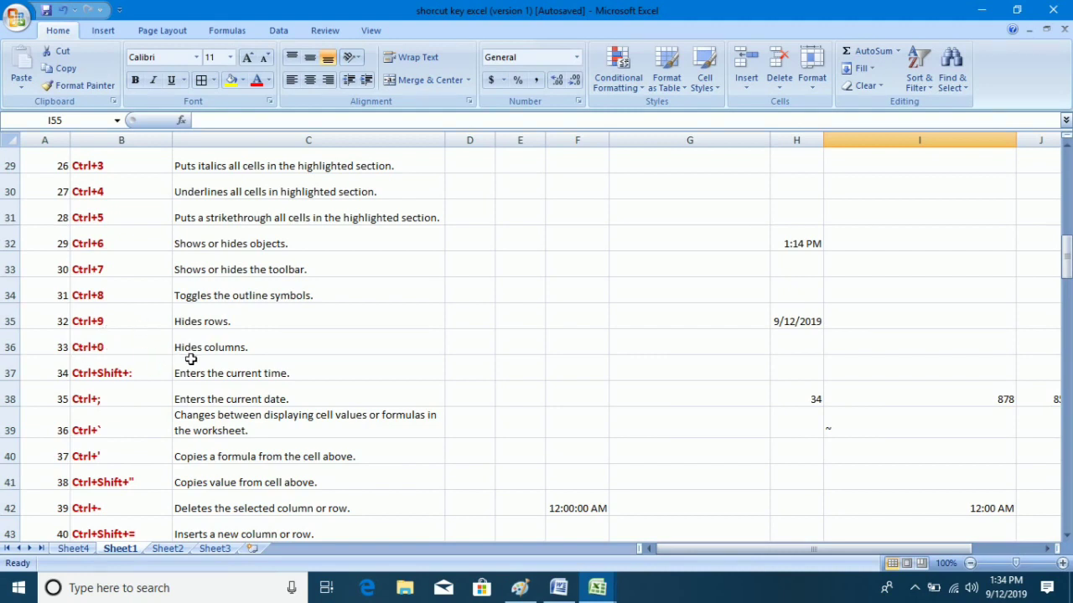
{"action": "scroll", "coordinate": [197, 355], "scroll_direction": "down", "scroll_amount": 2}
{"action": "scroll", "coordinate": [199, 354], "scroll_direction": "down", "scroll_amount": 1}
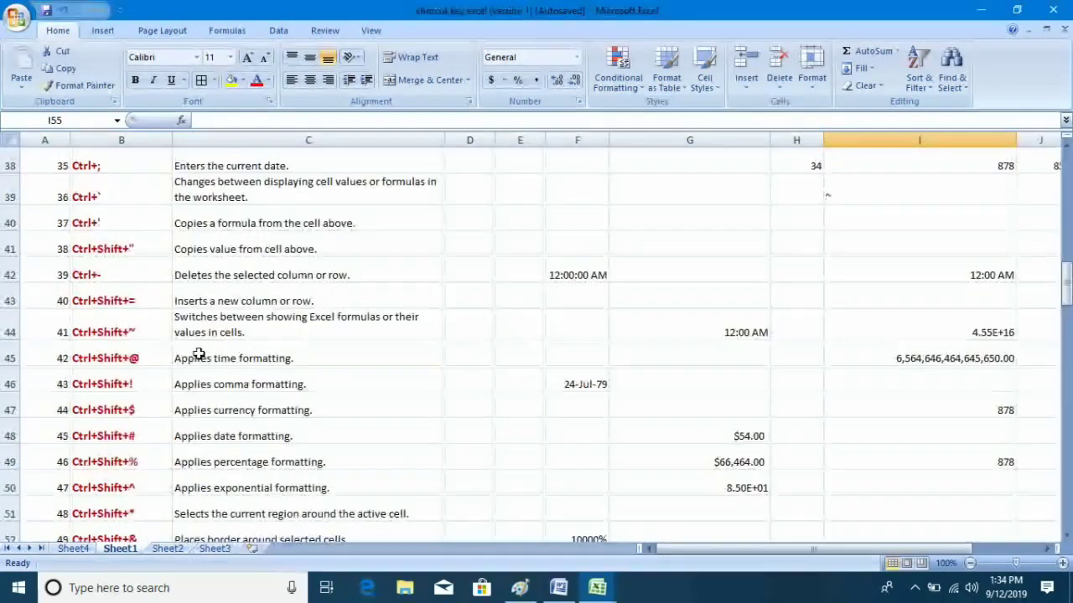
{"action": "scroll", "coordinate": [199, 355], "scroll_direction": "down", "scroll_amount": 2}
{"action": "scroll", "coordinate": [199, 354], "scroll_direction": "down", "scroll_amount": 1}
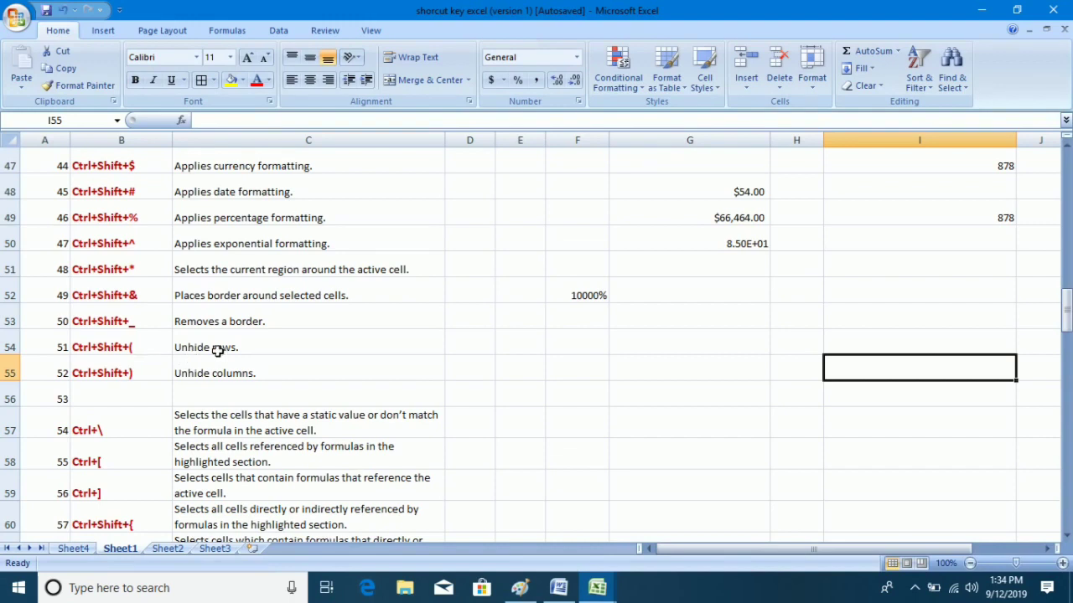
{"action": "left_click", "coordinate": [214, 548]}
{"action": "left_click", "coordinate": [300, 408]}
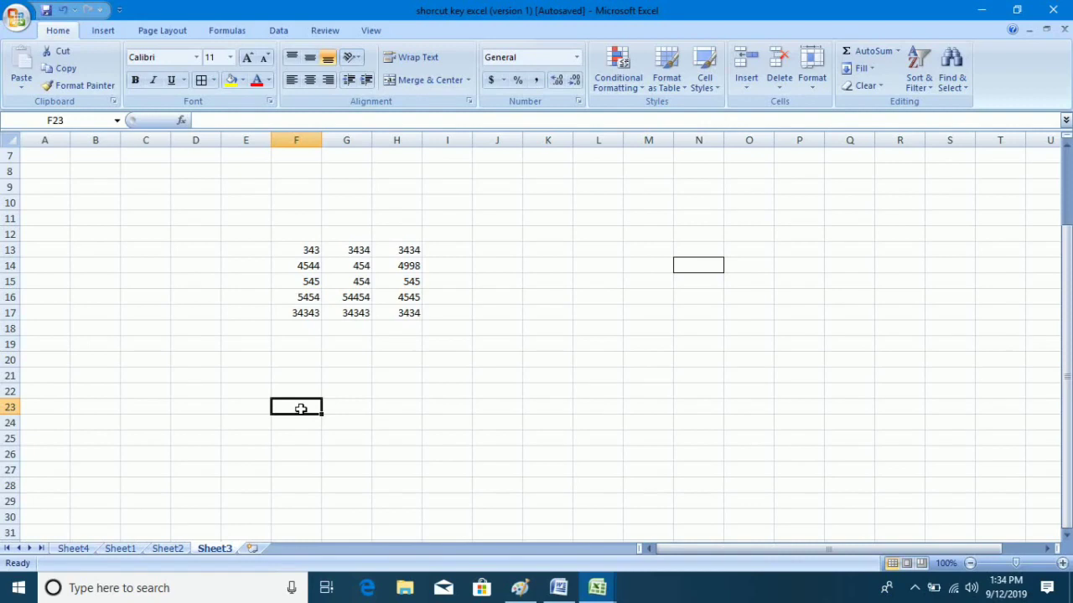
{"action": "key", "text": "ctrl+9"}
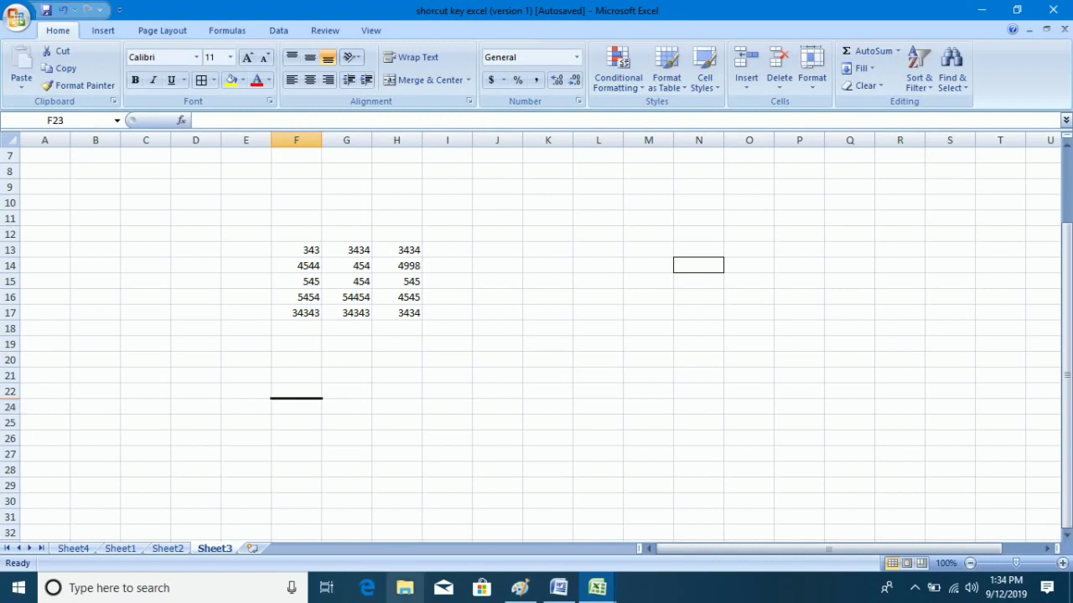
{"action": "key", "text": "ctrl+shift+9"}
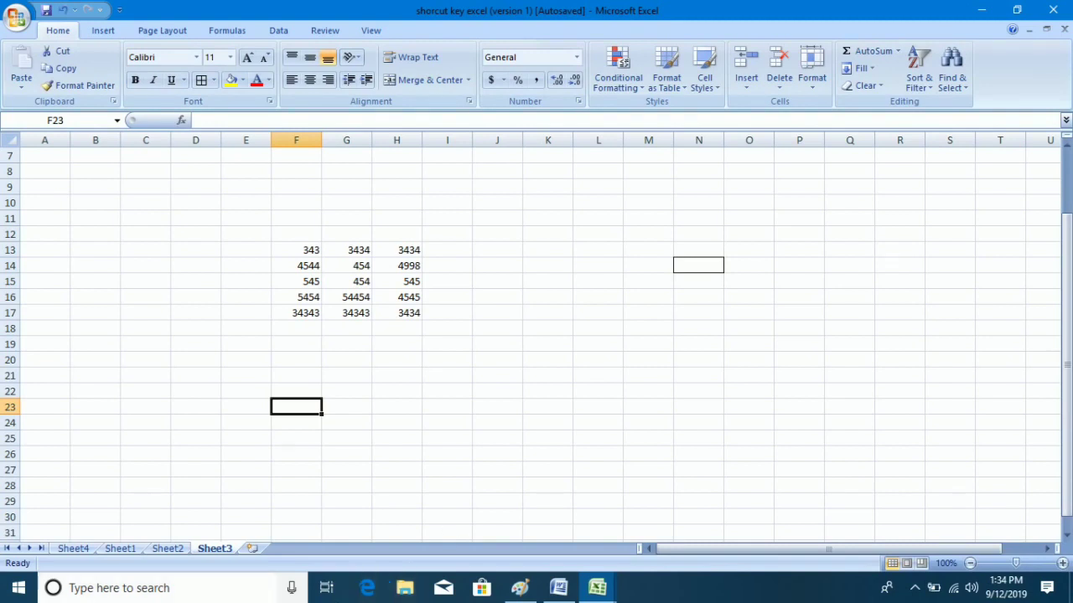
{"action": "left_click", "coordinate": [134, 330]}
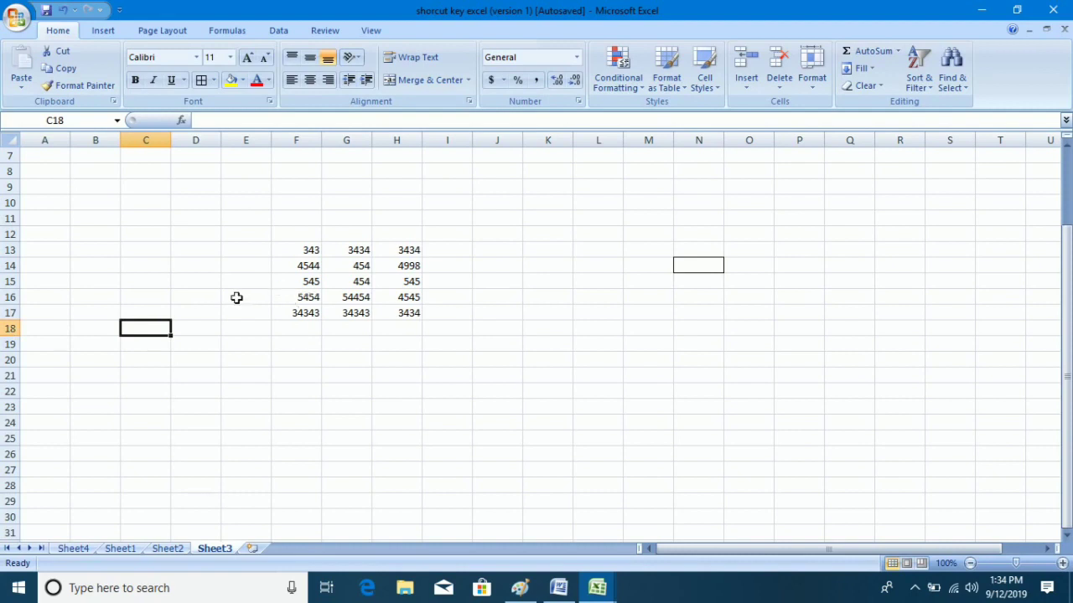
{"action": "left_click", "coordinate": [189, 286]}
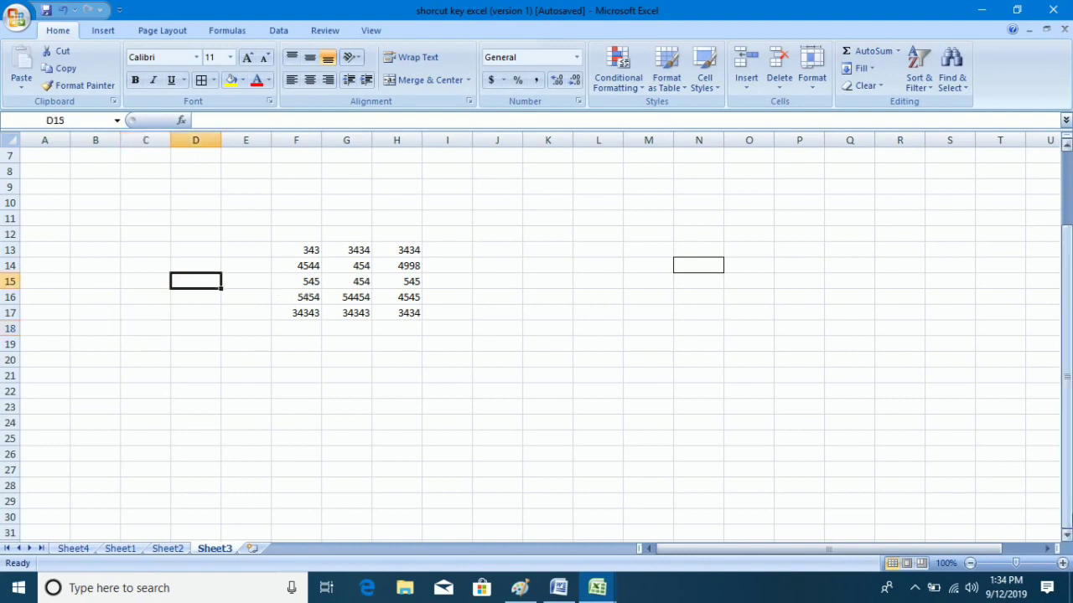
{"action": "key", "text": "ctrl+minus"}
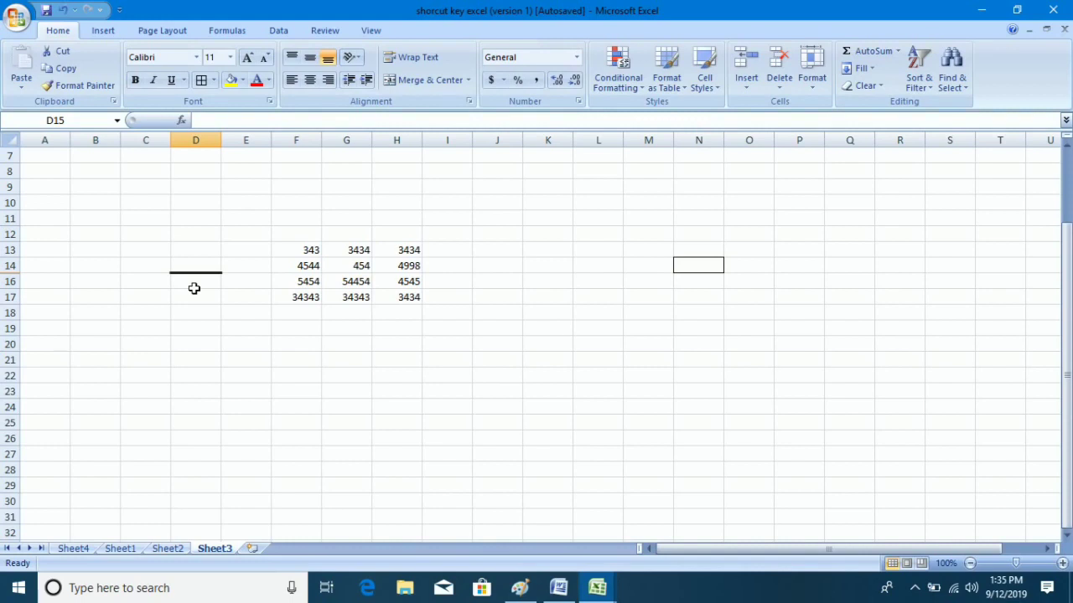
{"action": "key", "text": "ctrl+shift+9"}
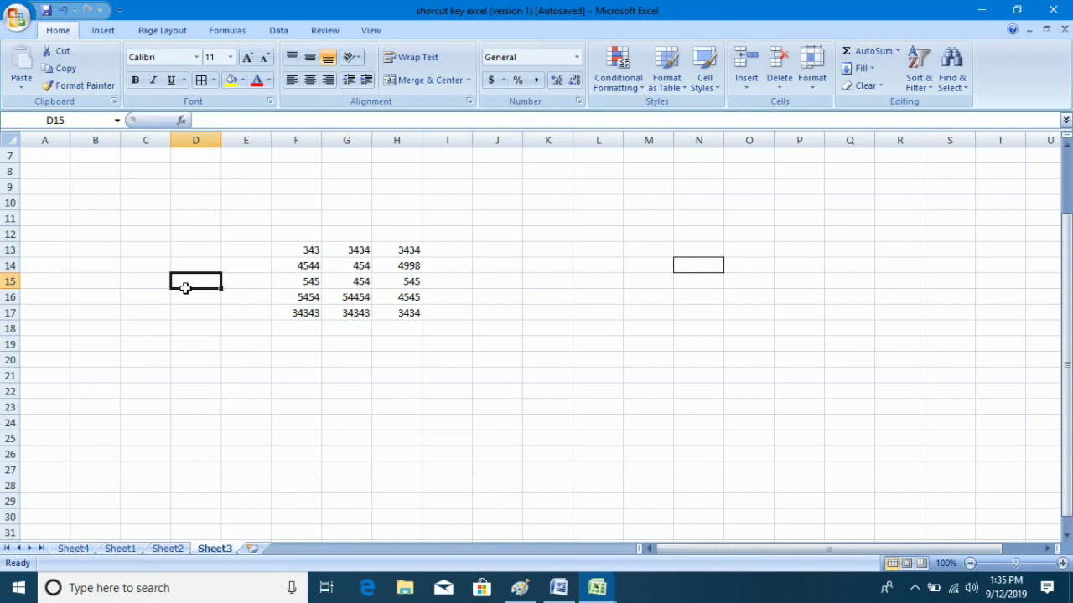
{"action": "left_click", "coordinate": [117, 549]}
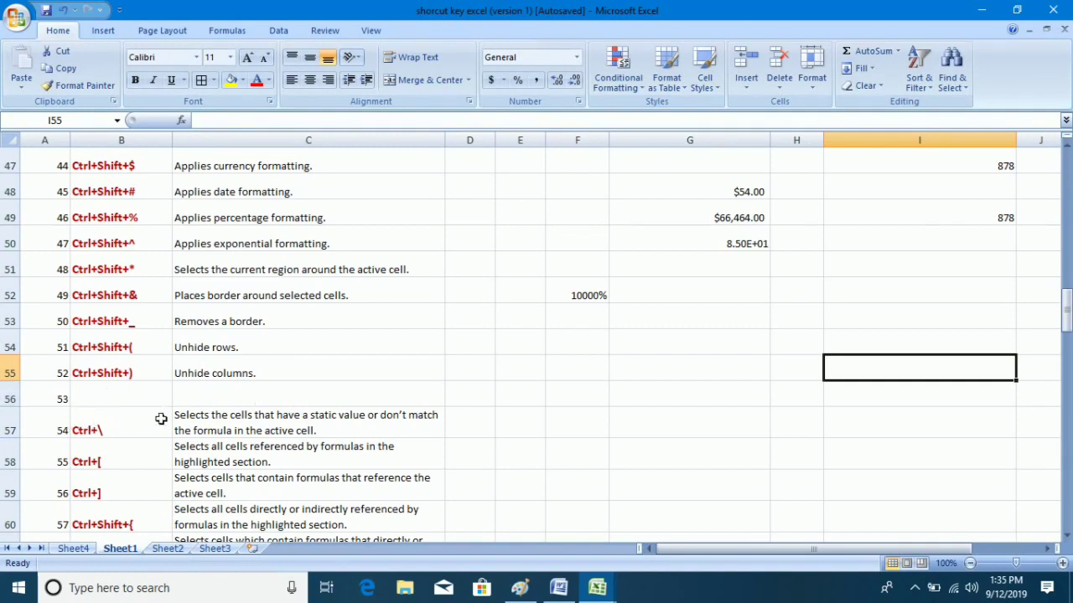
{"action": "scroll", "coordinate": [161, 418], "scroll_direction": "down", "scroll_amount": 1}
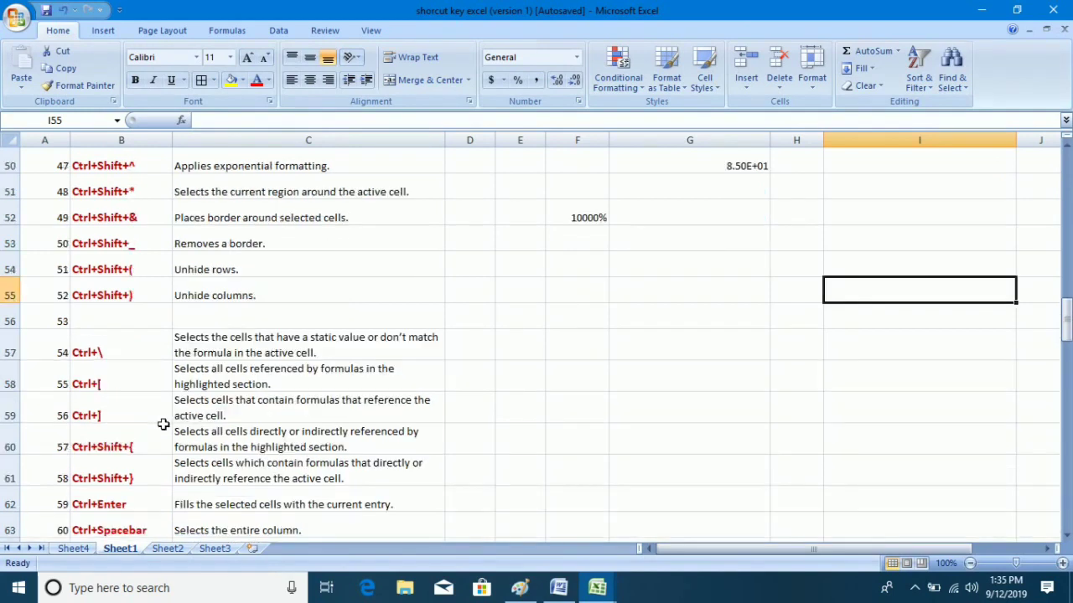
{"action": "left_click", "coordinate": [127, 356]}
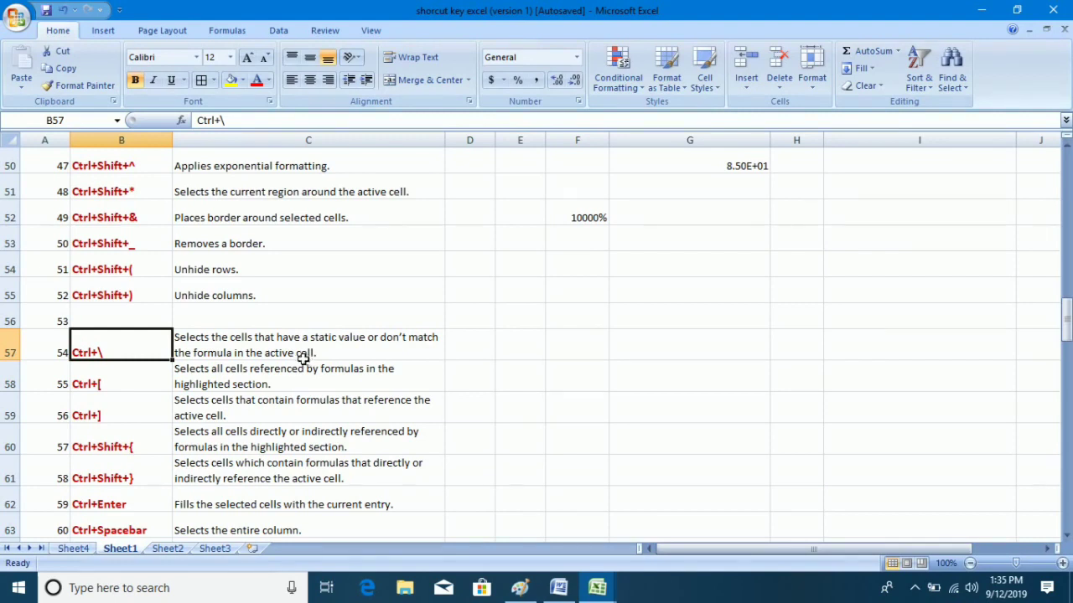
{"action": "scroll", "coordinate": [302, 358], "scroll_direction": "up", "scroll_amount": 3}
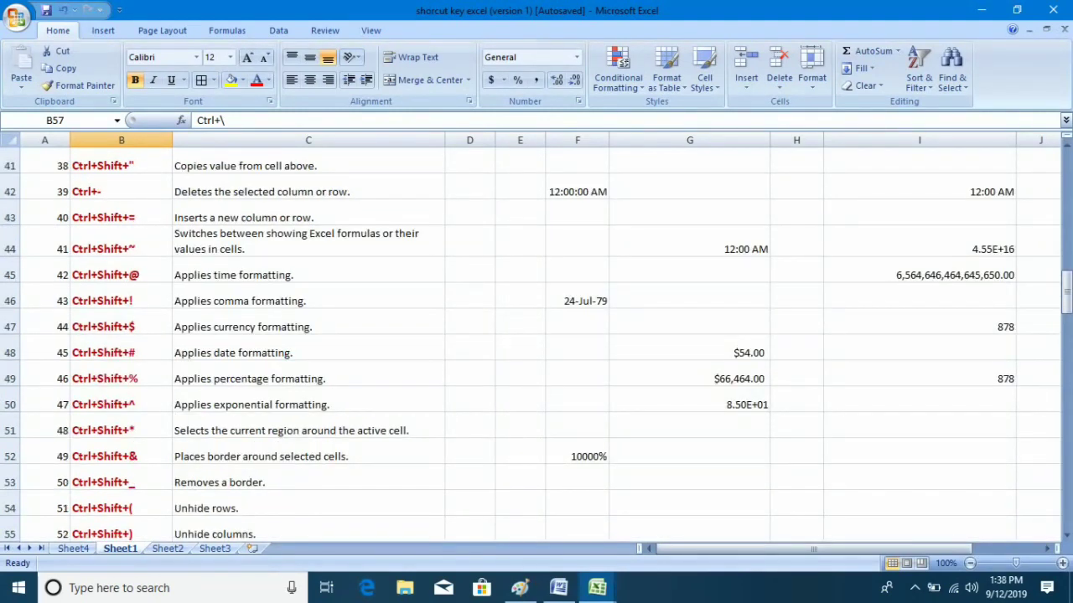
Step: On Sheet2, enter 45, 69 and 95 in H6:J6
{"action": "left_click", "coordinate": [162, 550]}
{"action": "left_click", "coordinate": [403, 237]}
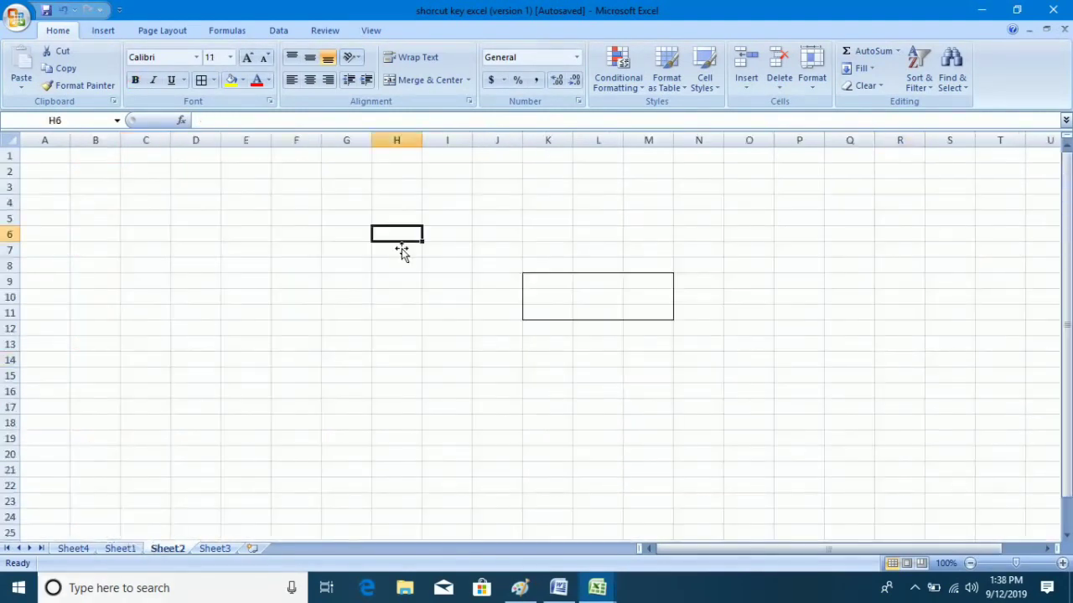
{"action": "type", "text": "45"}
{"action": "key", "text": "Tab"}
{"action": "type", "text": "69"}
{"action": "key", "text": "Tab"}
{"action": "type", "text": "95"}
{"action": "key", "text": "Return"}
Step: Fill row 7 with 51, 74, 51 and row 8 with 25, 54, 36
{"action": "key", "text": "Left"}
{"action": "type", "text": "74"}
{"action": "key", "text": "Tab"}
{"action": "type", "text": "51"}
{"action": "key", "text": "Left"}
{"action": "key", "text": "Left"}
{"action": "type", "text": "51"}
{"action": "key", "text": "Return"}
{"action": "type", "text": "25"}
{"action": "key", "text": "Tab"}
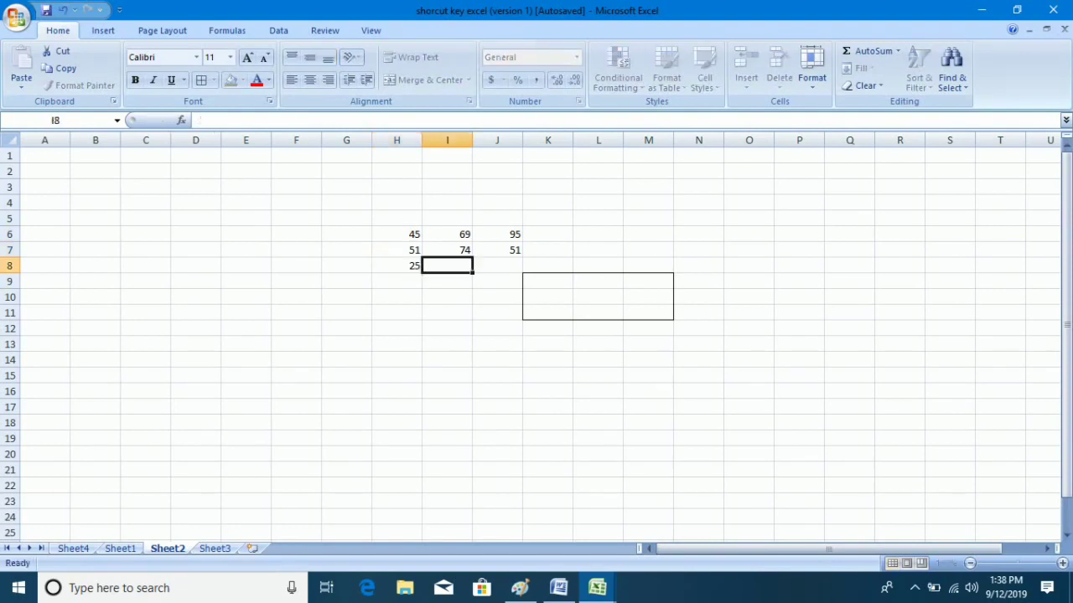
{"action": "type", "text": "54"}
{"action": "key", "text": "Tab"}
{"action": "type", "text": "36"}
{"action": "key", "text": "Tab"}
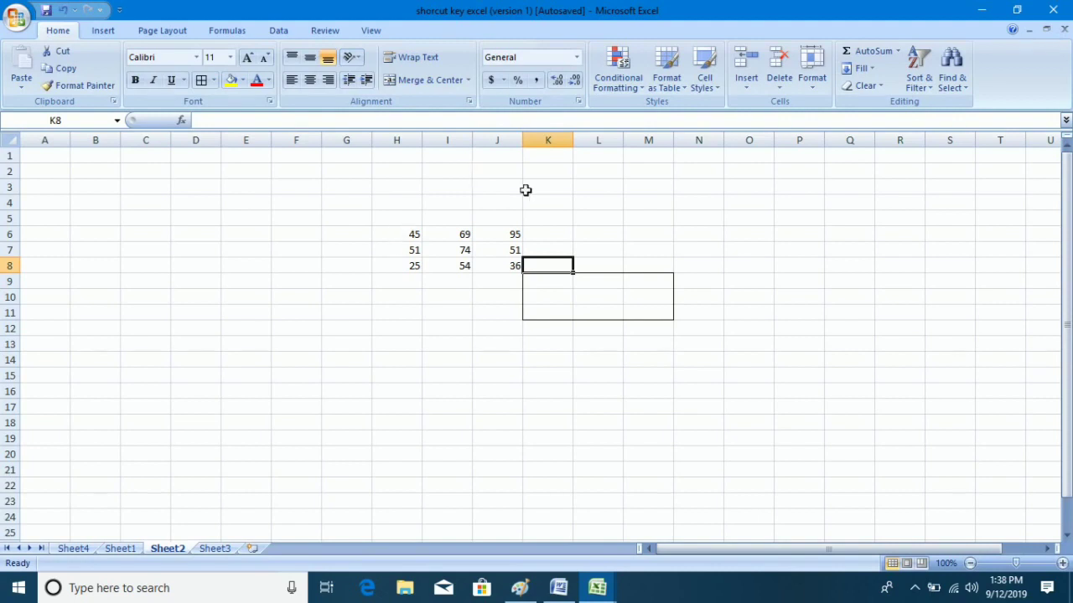
Step: AutoSum H6:J6 into K6 and fill the formula down to K8
{"action": "left_click", "coordinate": [568, 234]}
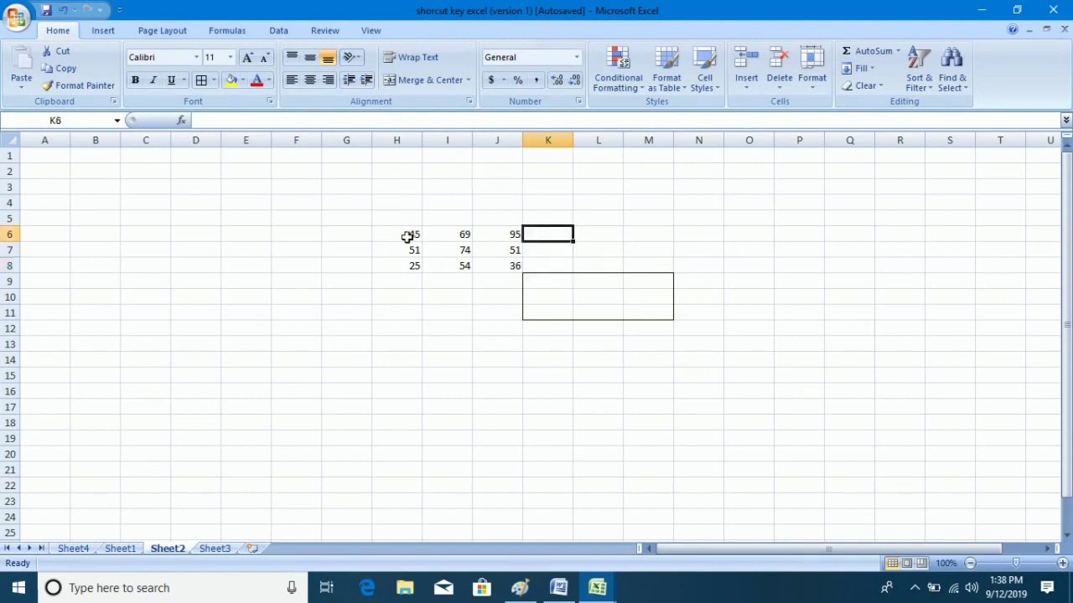
{"action": "left_click_drag", "start_coordinate": [408, 235], "coordinate": [494, 235]}
{"action": "left_click", "coordinate": [863, 50]}
{"action": "left_click", "coordinate": [749, 202]}
{"action": "left_click", "coordinate": [577, 238]}
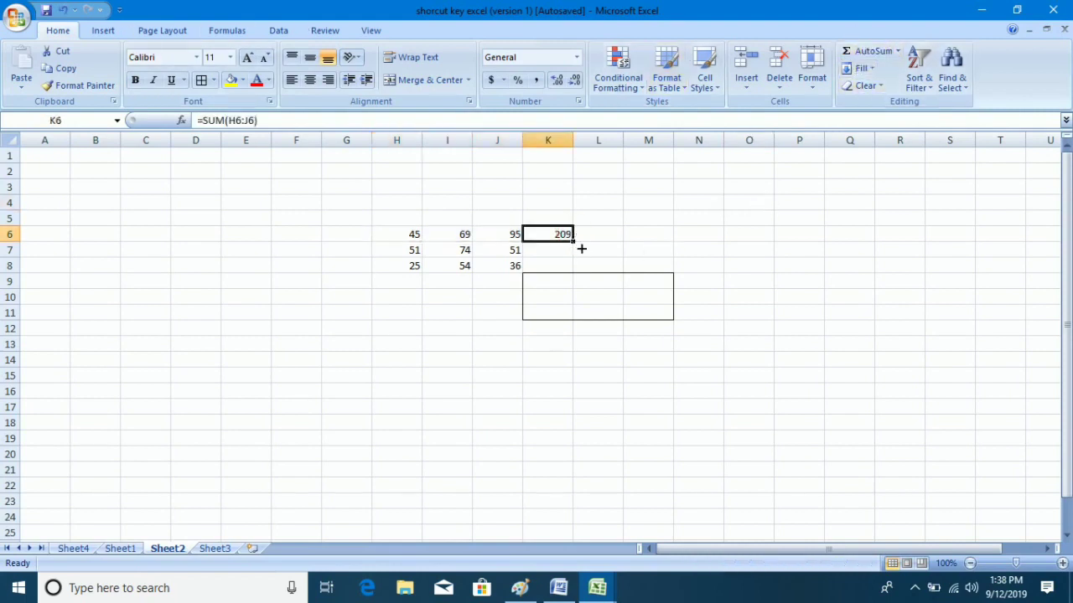
{"action": "left_click_drag", "start_coordinate": [582, 250], "coordinate": [581, 276]}
{"action": "left_click", "coordinate": [681, 236]}
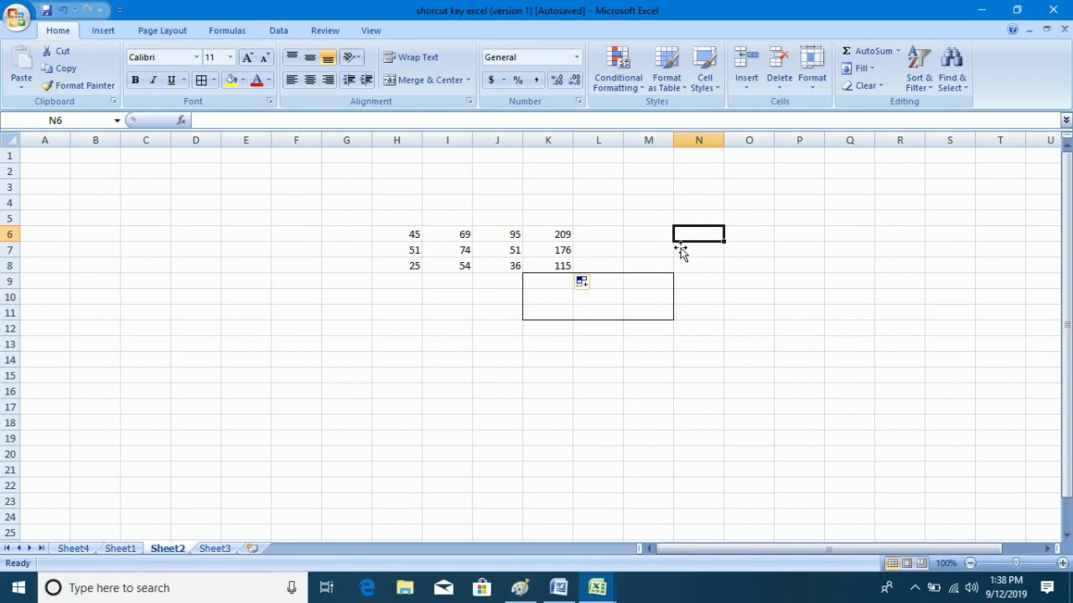
{"action": "left_click", "coordinate": [557, 243]}
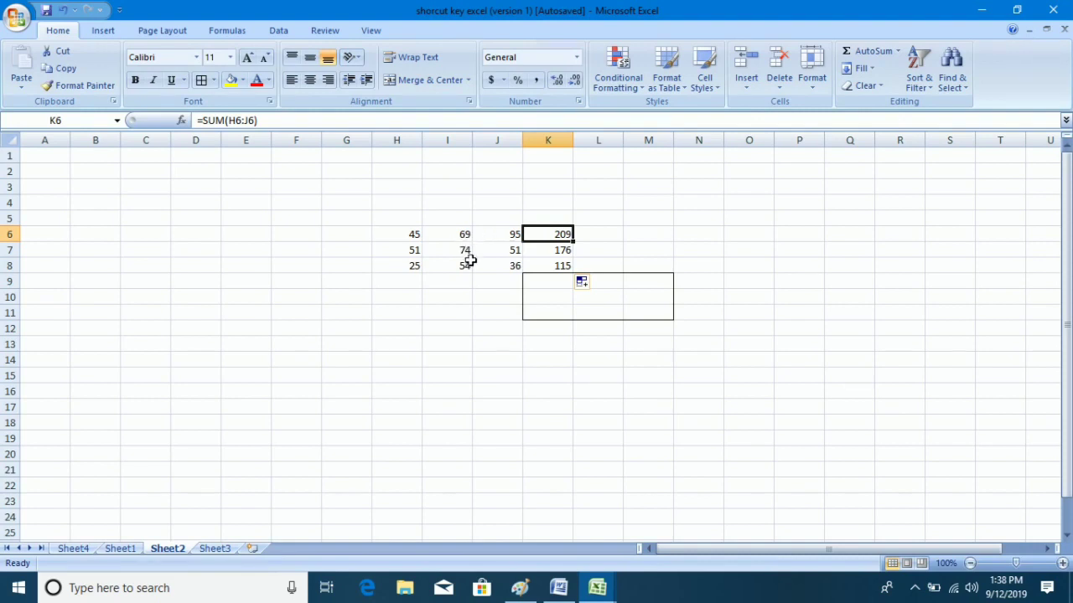
Step: Edit K6's formula to =SUM(H6+I7+J6) so it shows 214 instead of 209
{"action": "key", "text": "F2"}
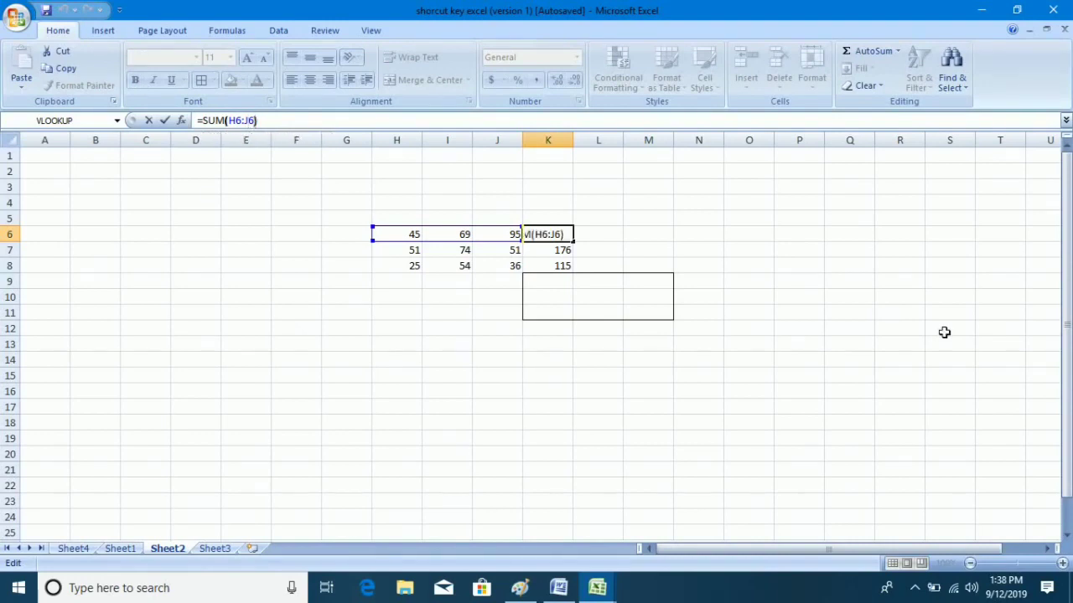
{"action": "key", "text": "Left"}
{"action": "key", "text": "Left"}
{"action": "key", "text": "BackSpace"}
{"action": "key", "text": "BackSpace"}
{"action": "key", "text": "BackSpace"}
{"action": "type", "text": "+"}
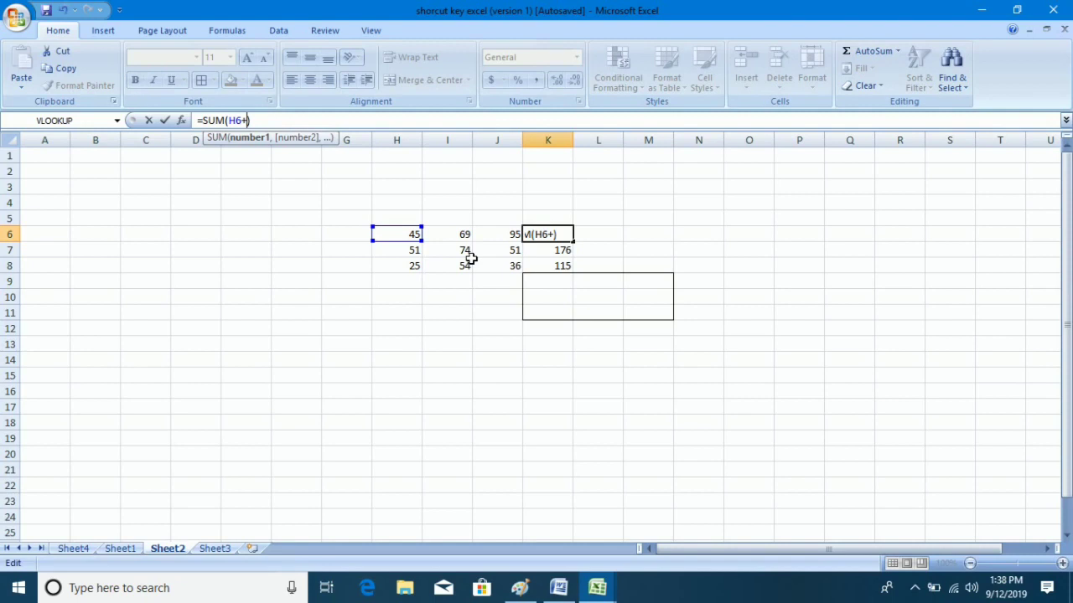
{"action": "left_click", "coordinate": [471, 259]}
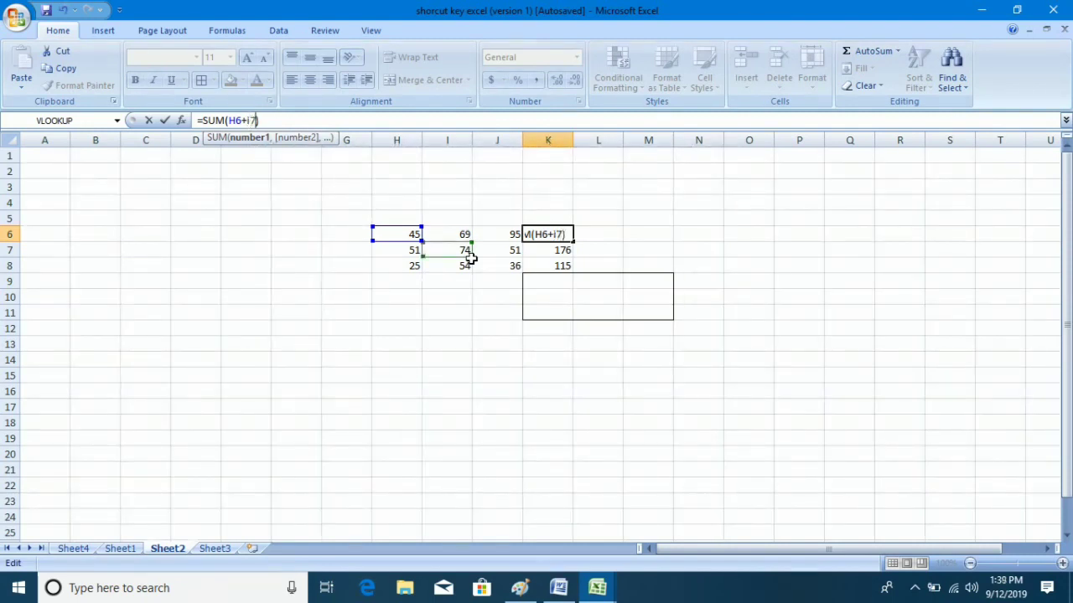
{"action": "type", "text": "+"}
{"action": "type", "text": "j6"}
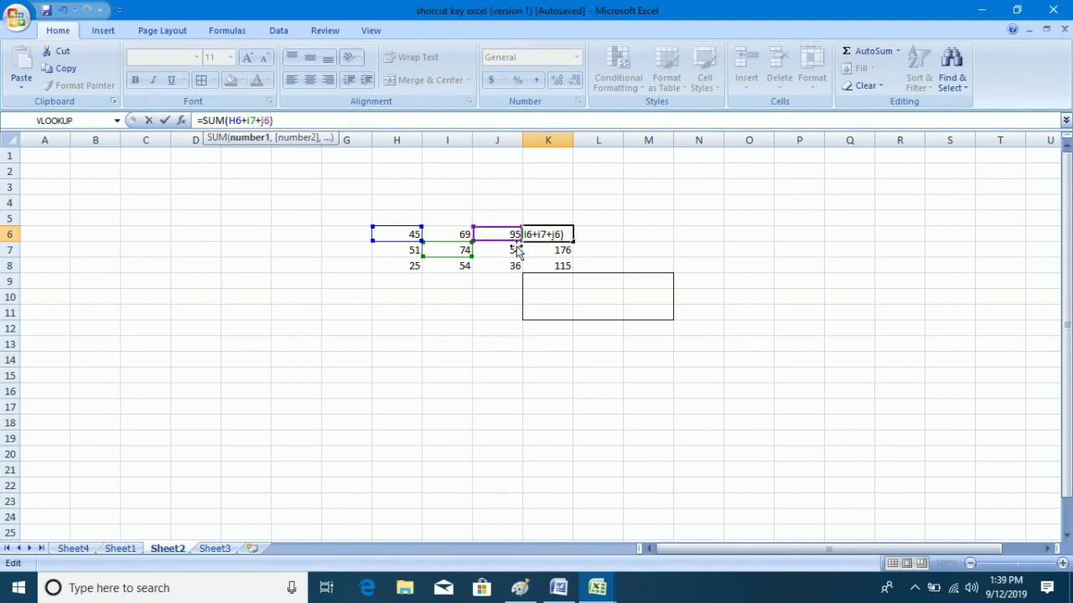
{"action": "key", "text": "Return"}
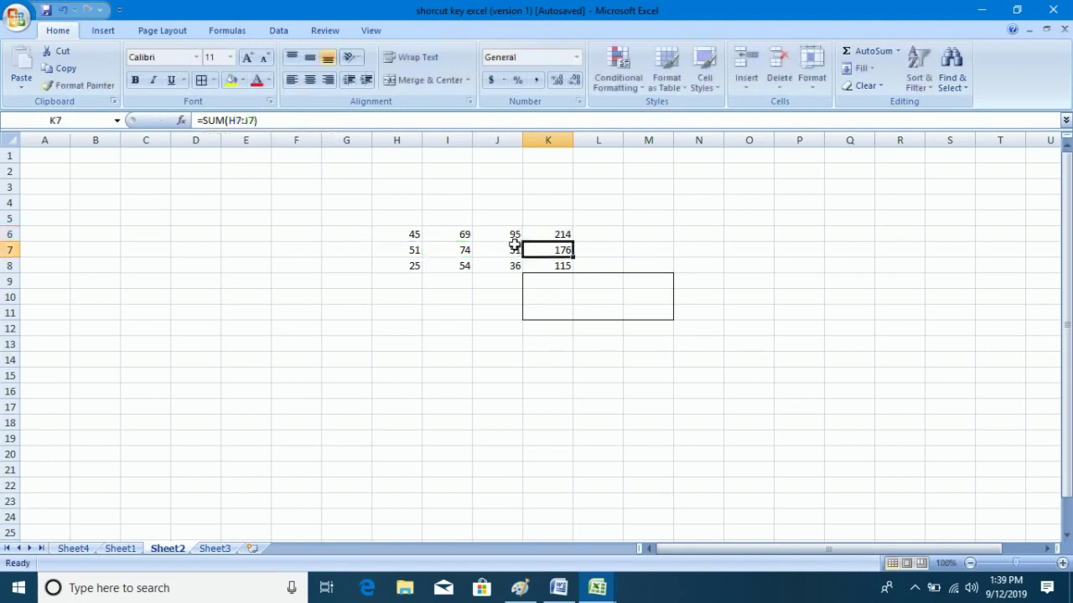
{"action": "left_click", "coordinate": [855, 300]}
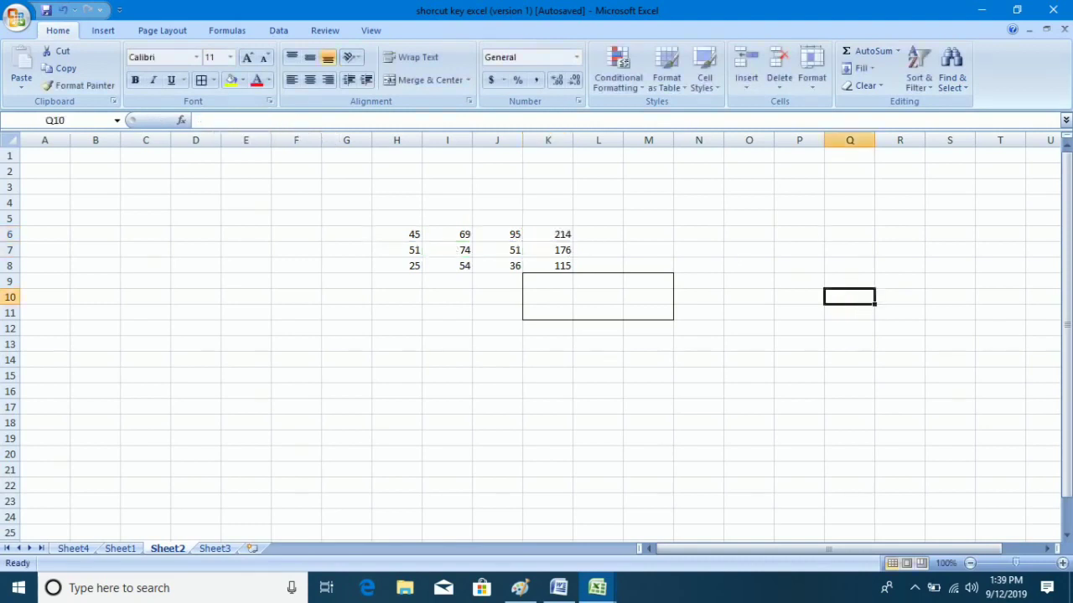
Step: Select H6:K8 and H6:J8 to compare status-bar sums, then return to Sheet1
{"action": "left_click", "coordinate": [409, 237]}
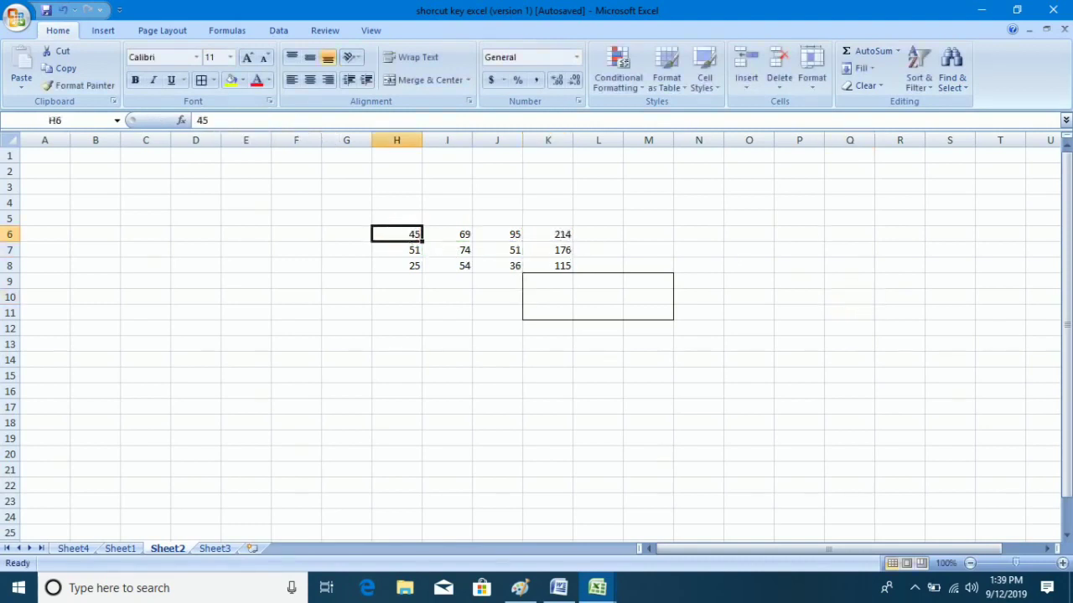
{"action": "left_click", "coordinate": [468, 256]}
{"action": "left_click", "coordinate": [545, 241]}
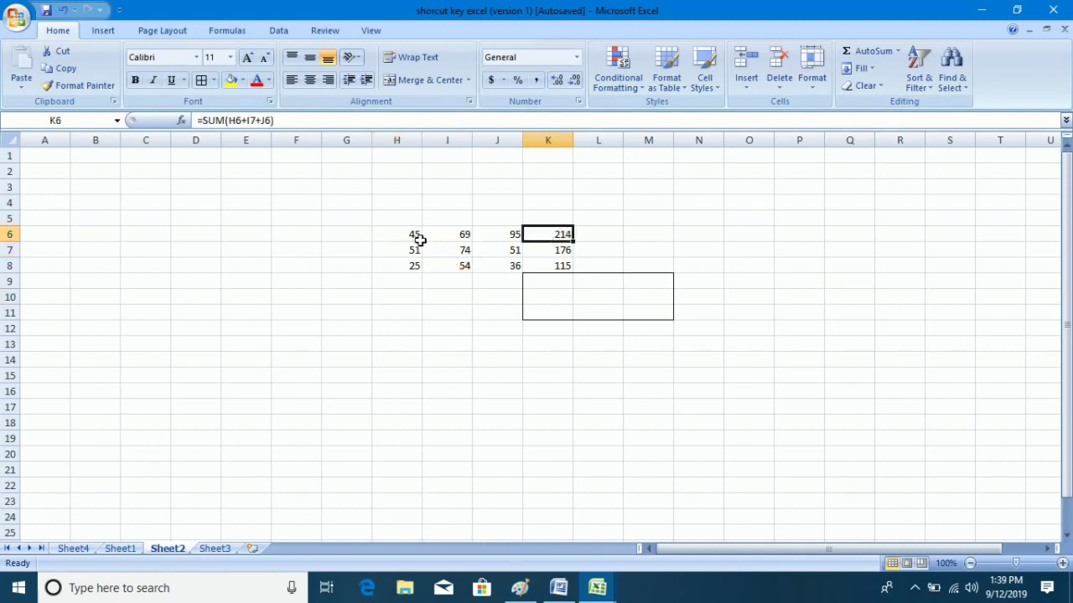
{"action": "left_click_drag", "start_coordinate": [419, 240], "coordinate": [549, 268]}
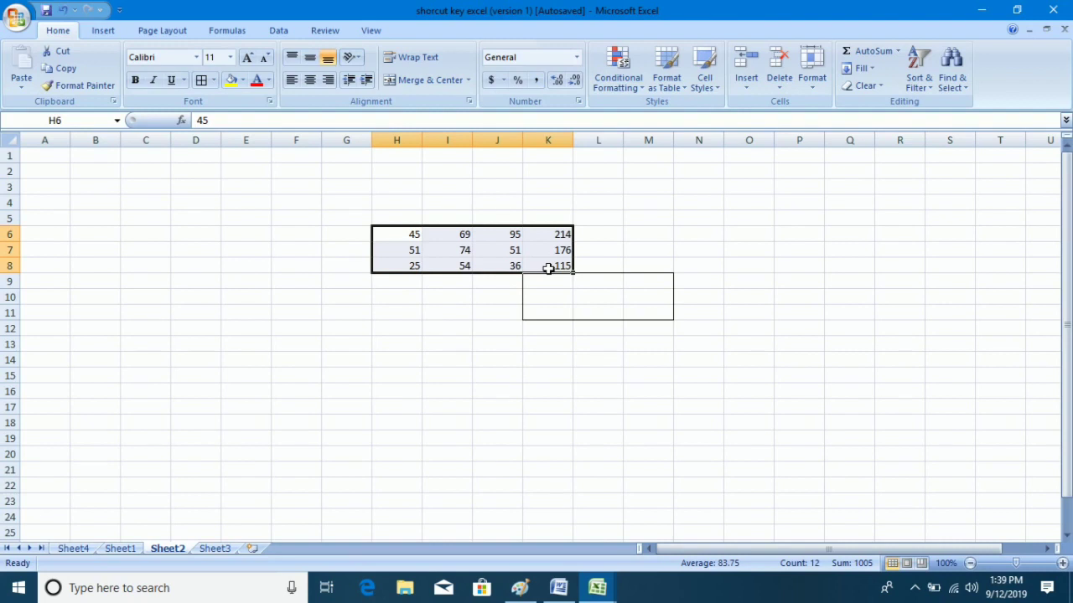
{"action": "key", "text": "Tab"}
{"action": "key", "text": "Tab"}
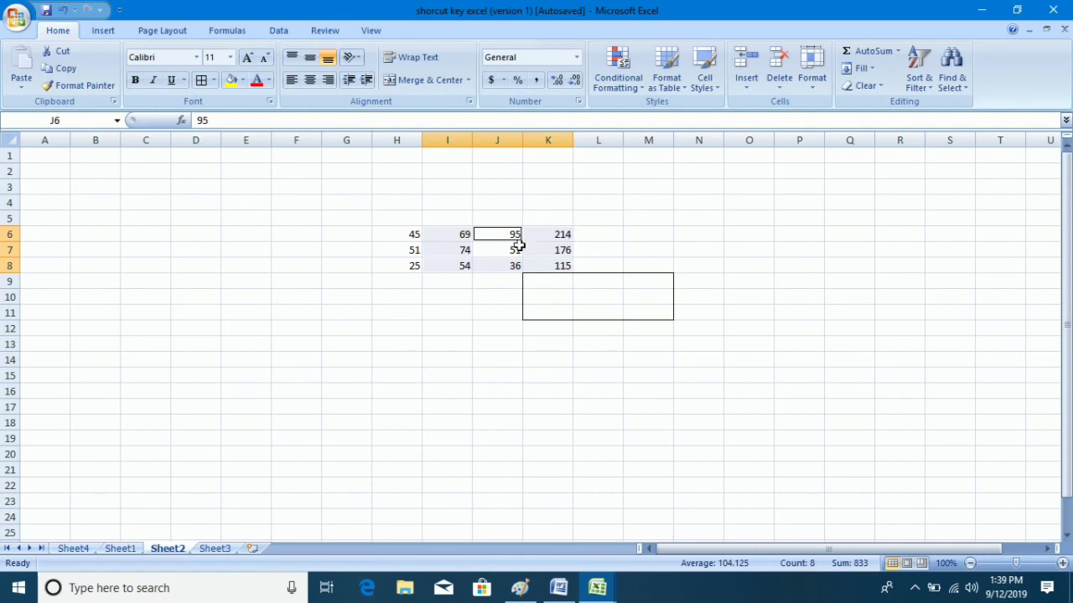
{"action": "left_click", "coordinate": [467, 299]}
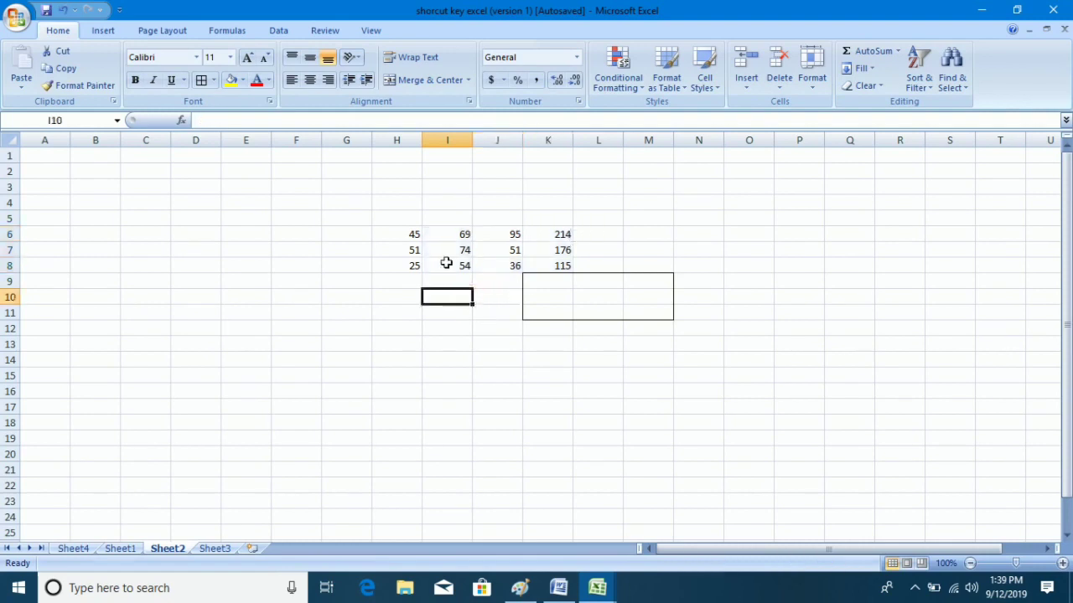
{"action": "left_click_drag", "start_coordinate": [416, 234], "coordinate": [551, 271]}
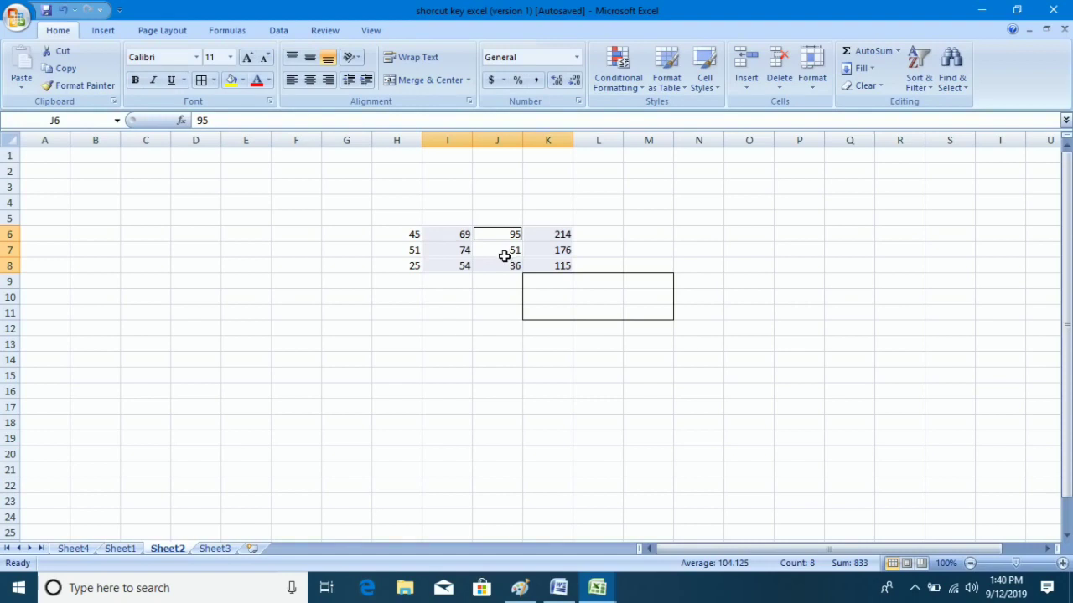
{"action": "key", "text": "alt+Tab"}
{"action": "left_click", "coordinate": [120, 550]}
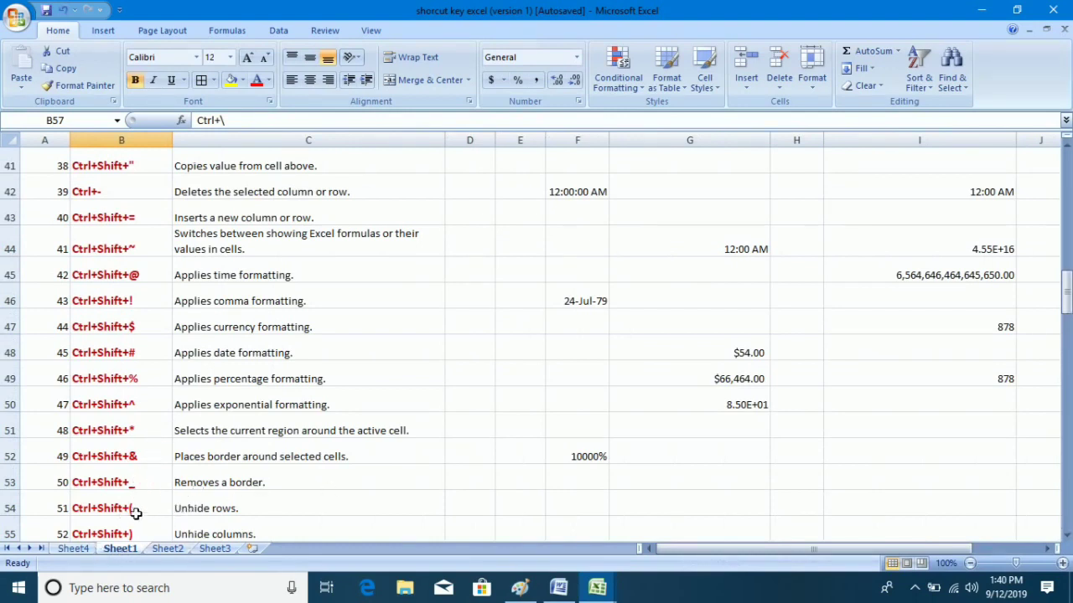
Step: Review the Ctrl+[ and Ctrl+] shortcut entries and the G50 exponential example on Sheet1
{"action": "left_click", "coordinate": [136, 514]}
{"action": "key", "text": "Down"}
{"action": "key", "text": "Down"}
{"action": "key", "text": "Down"}
{"action": "key", "text": "Down"}
{"action": "key", "text": "Down"}
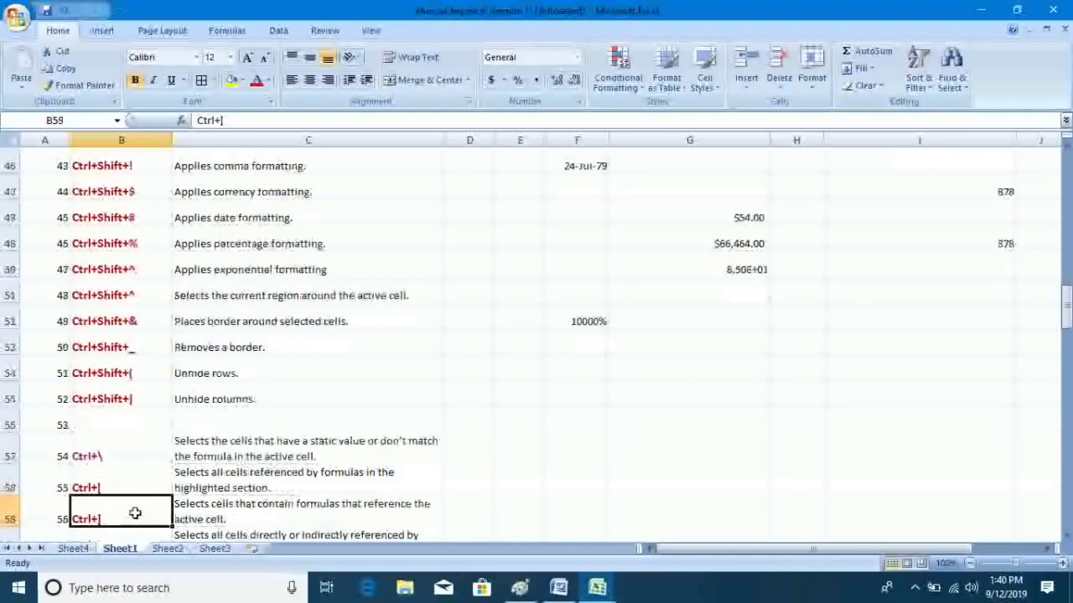
{"action": "key", "text": "Up"}
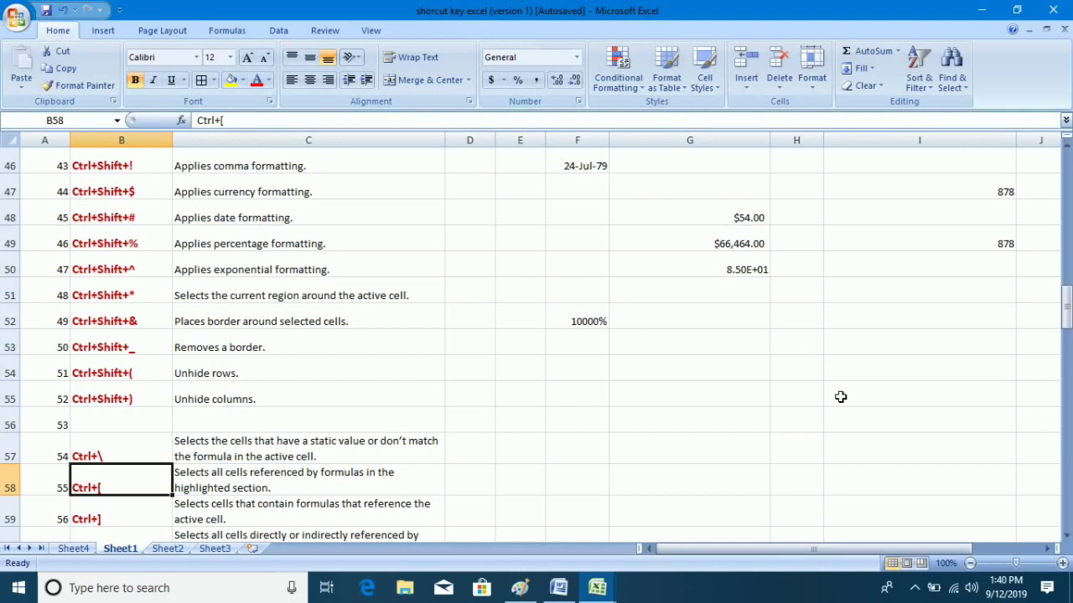
{"action": "left_click", "coordinate": [690, 269]}
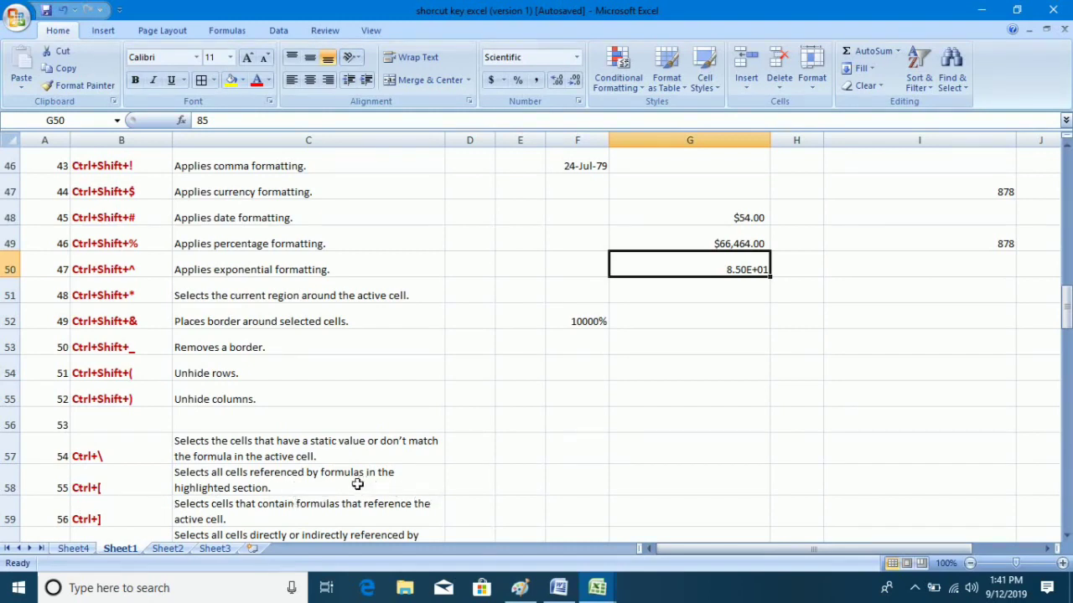
Step: On Sheet2, select the precedents of totals K6, K7 and K8 with Ctrl+[
{"action": "left_click", "coordinate": [213, 550]}
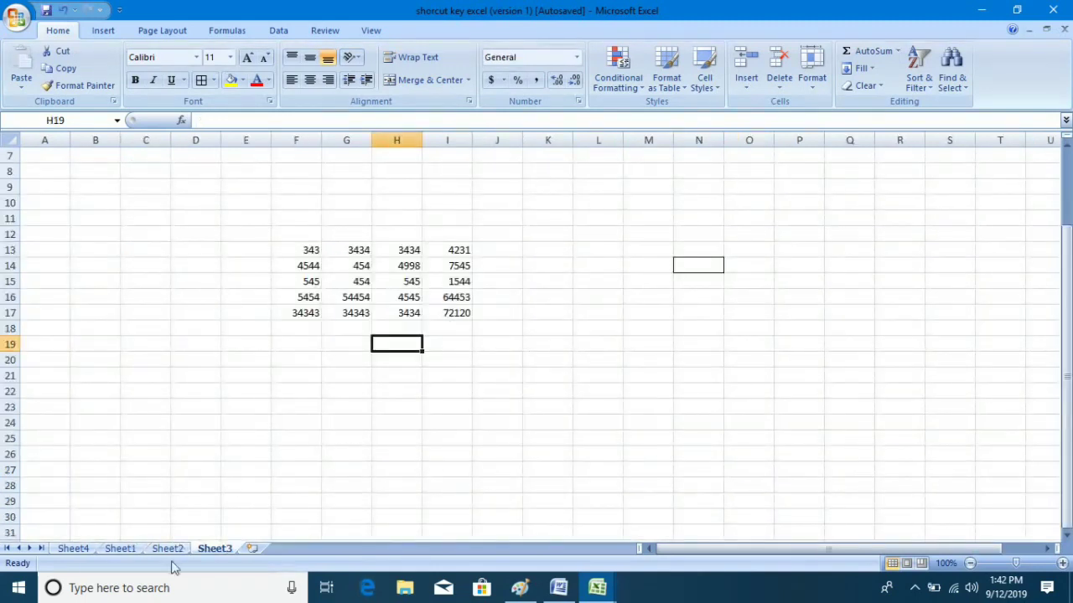
{"action": "left_click", "coordinate": [195, 541]}
{"action": "left_click", "coordinate": [167, 548]}
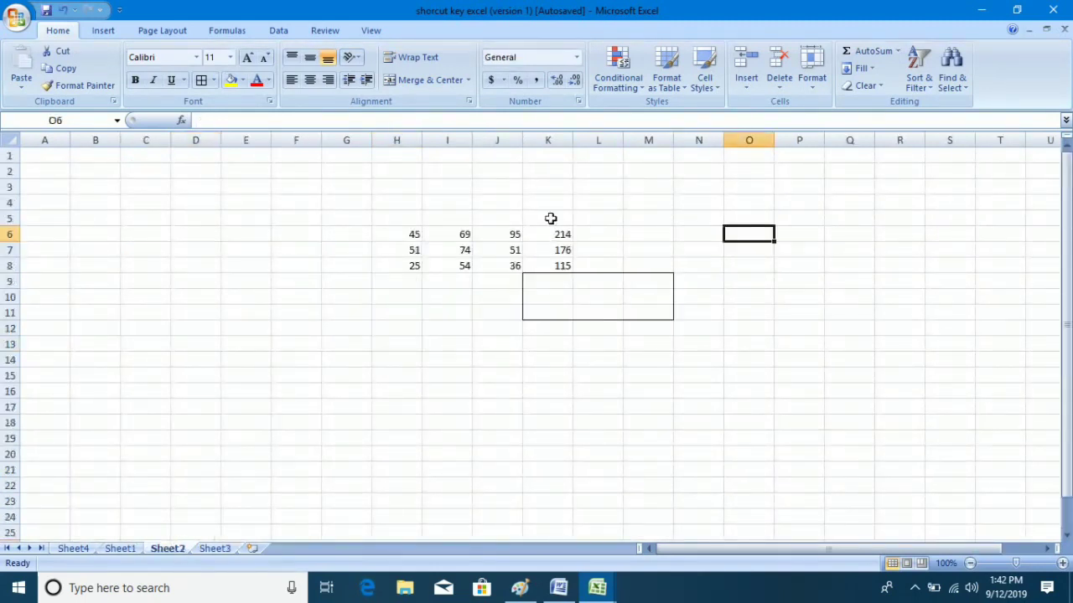
{"action": "left_click", "coordinate": [510, 239]}
{"action": "left_click", "coordinate": [515, 254]}
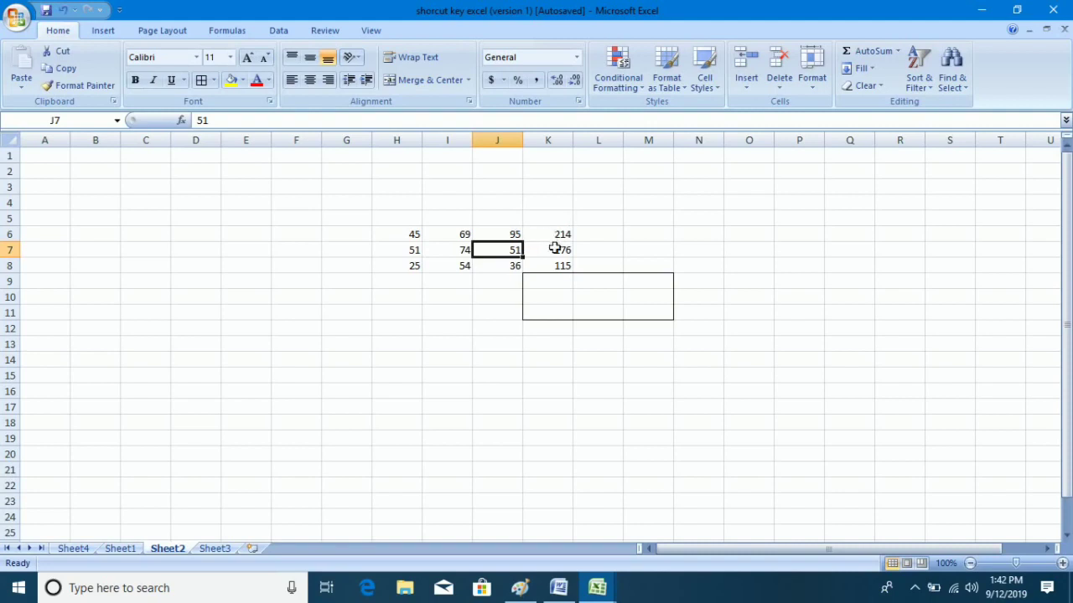
{"action": "left_click", "coordinate": [557, 237]}
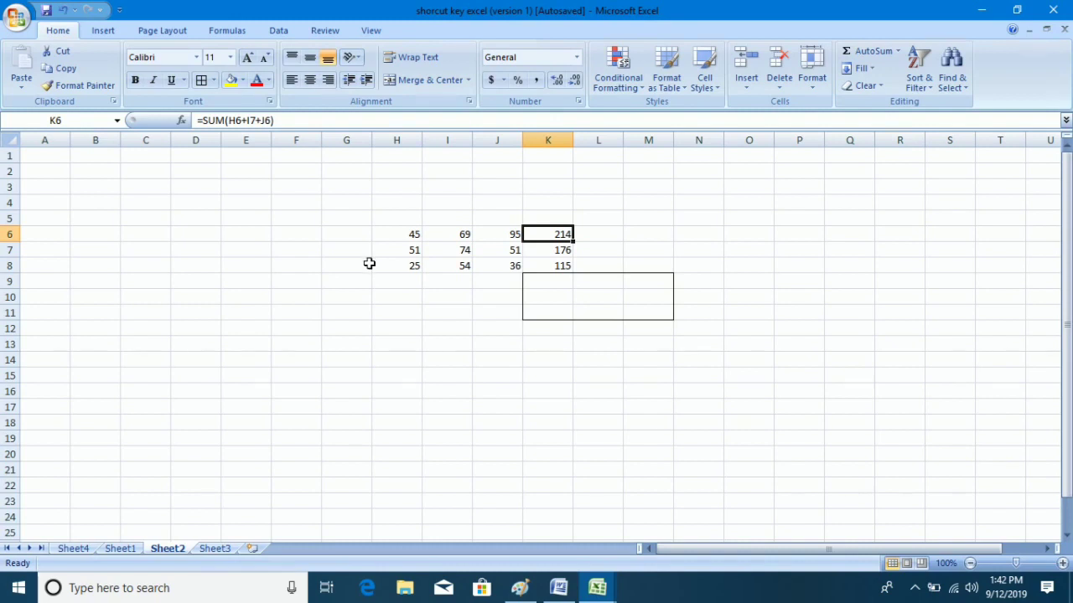
{"action": "key", "text": "ctrl+bracketleft"}
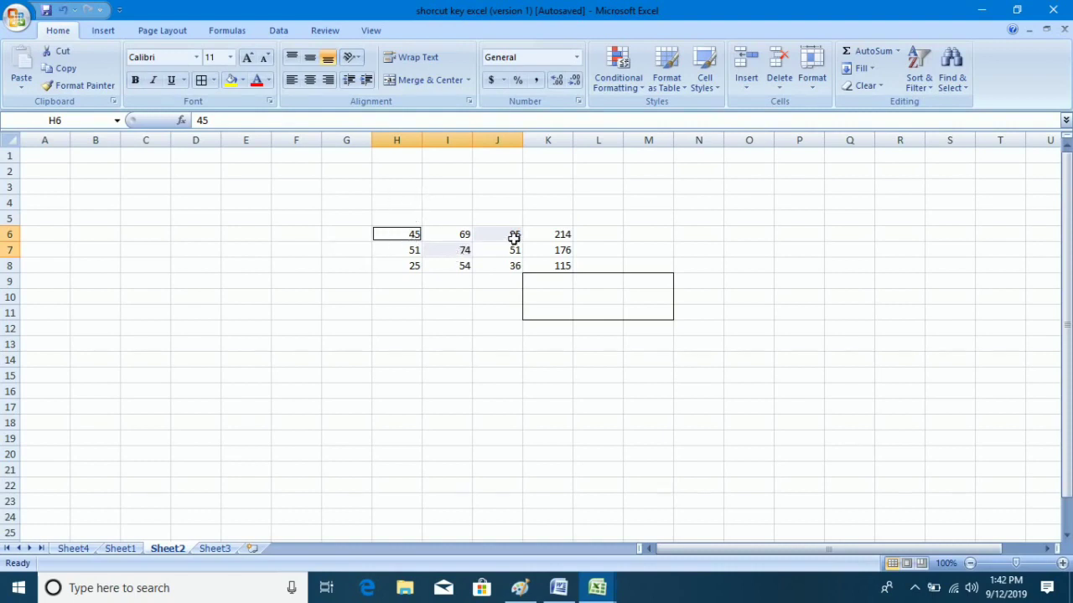
{"action": "left_click", "coordinate": [561, 253]}
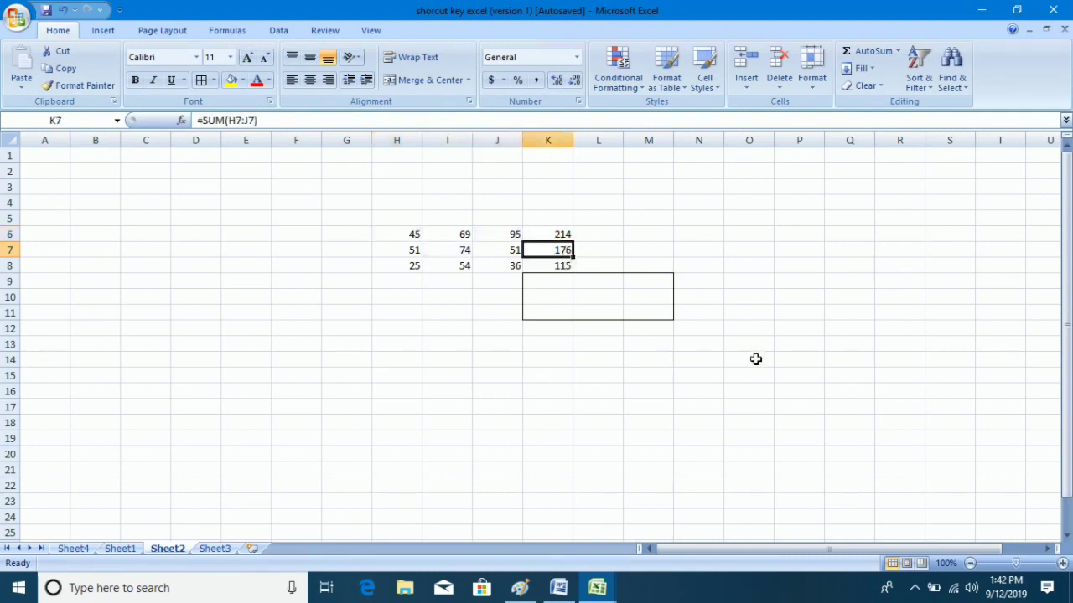
{"action": "key", "text": "ctrl+bracketleft"}
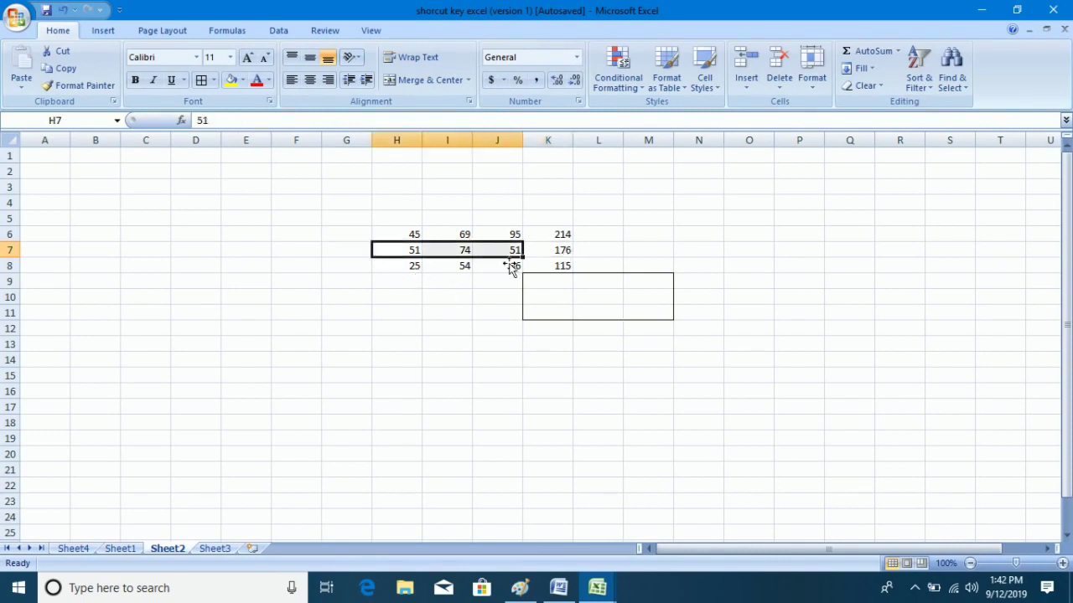
{"action": "left_click", "coordinate": [562, 268]}
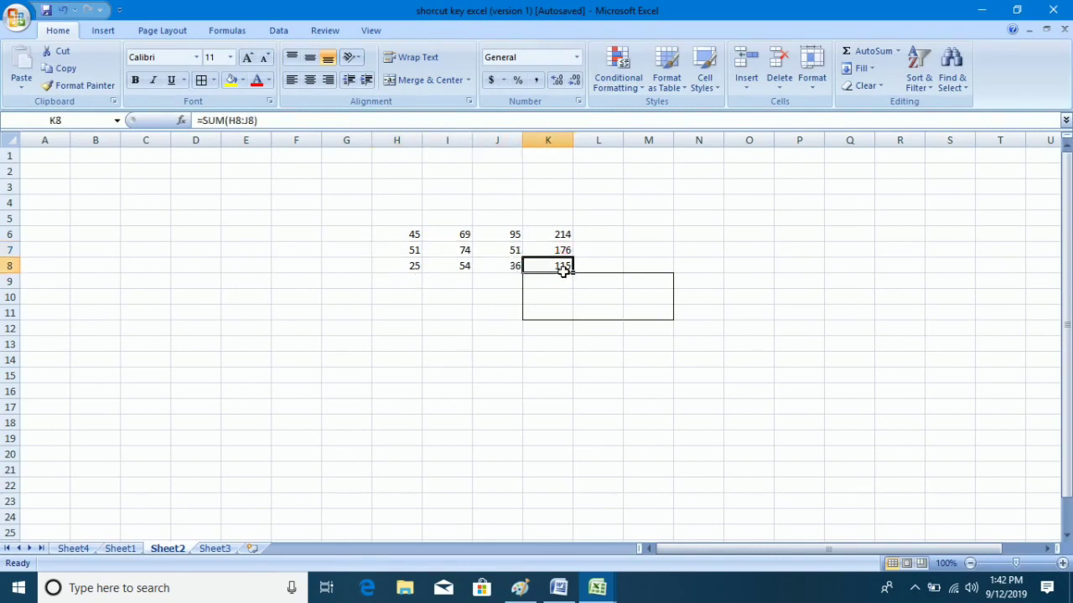
{"action": "key", "text": "ctrl+bracketleft"}
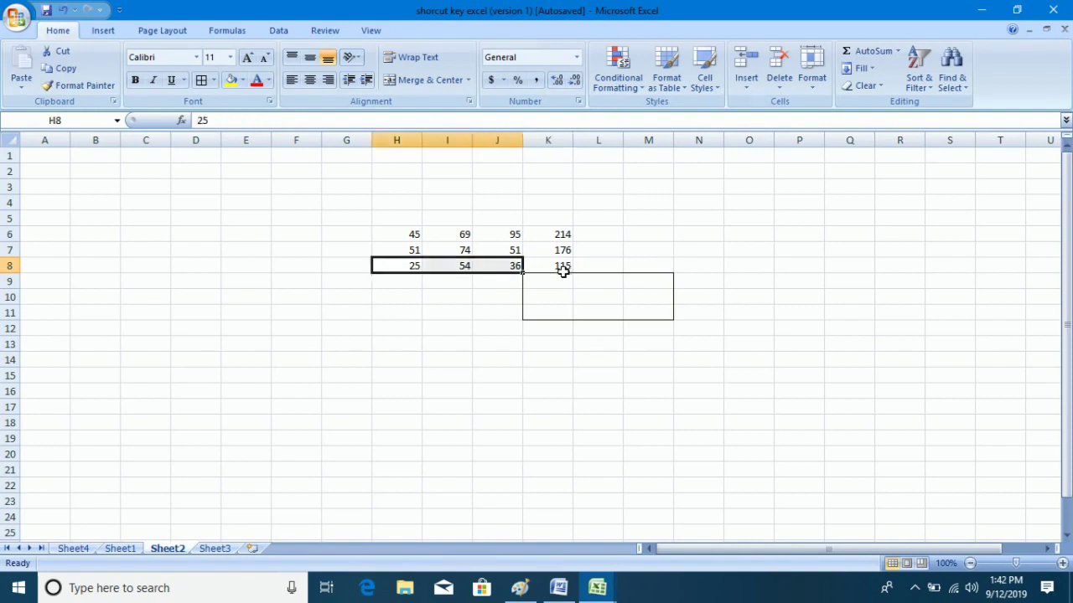
Step: Highlight K6's precedents again and mark K6:K7 as the totals depending on I7
{"action": "left_click", "coordinate": [571, 236]}
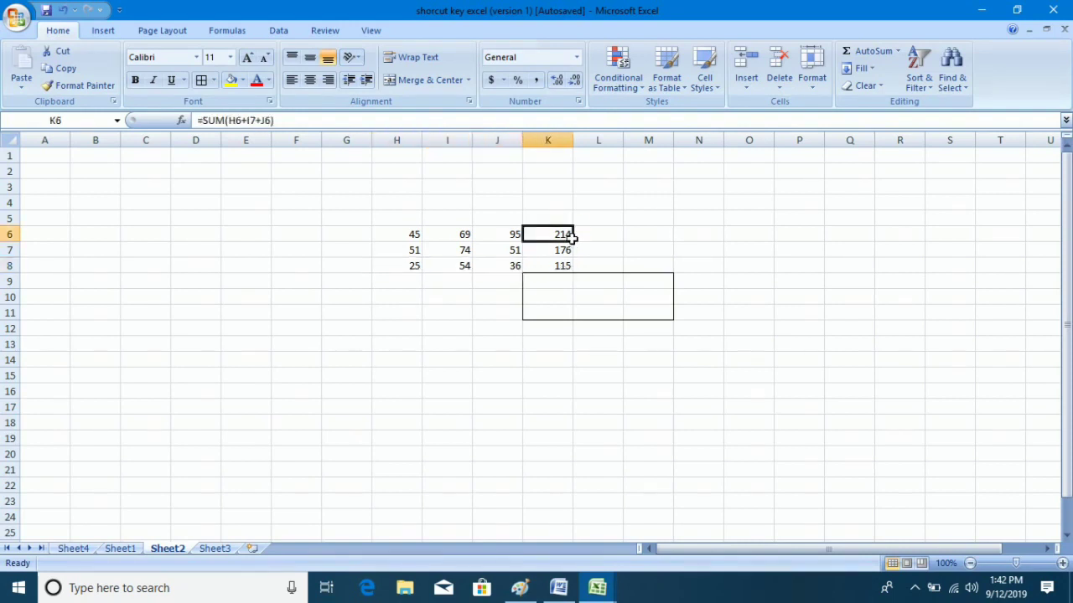
{"action": "key", "text": "ctrl+bracketleft"}
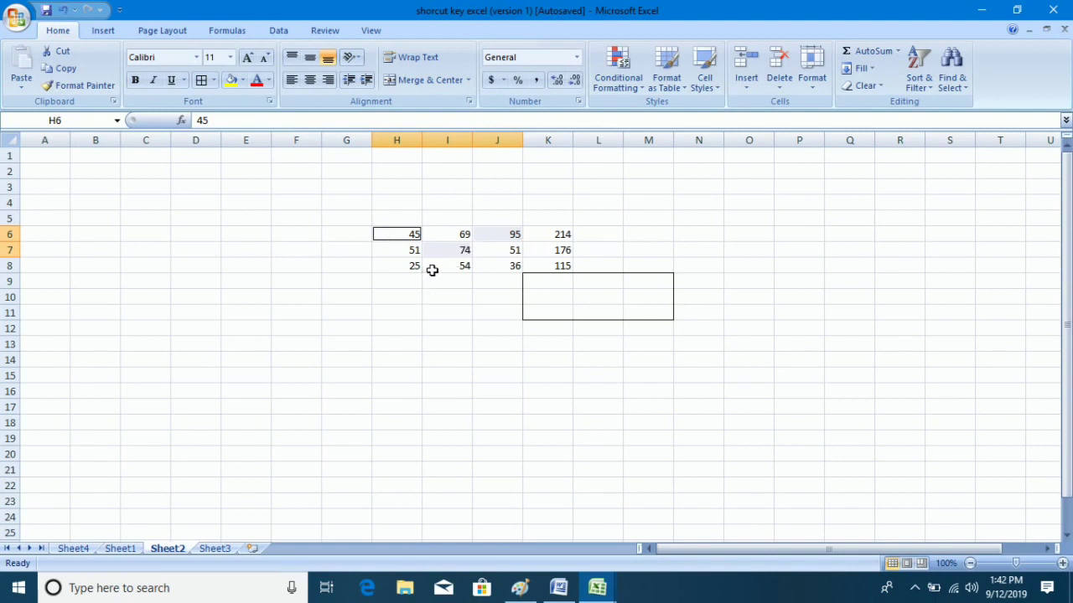
{"action": "left_click", "coordinate": [513, 268]}
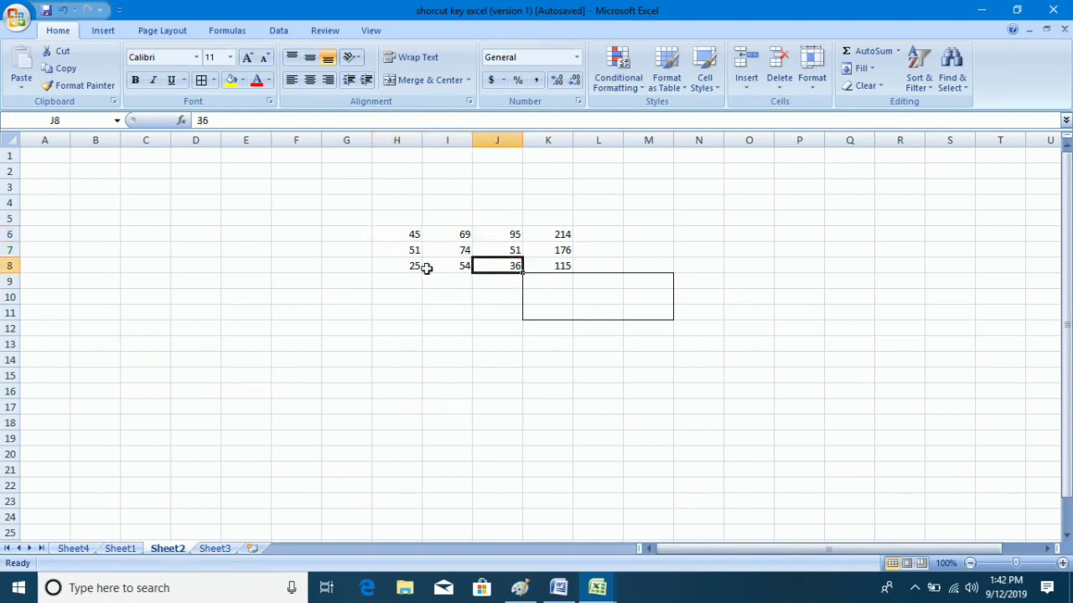
{"action": "left_click", "coordinate": [457, 250]}
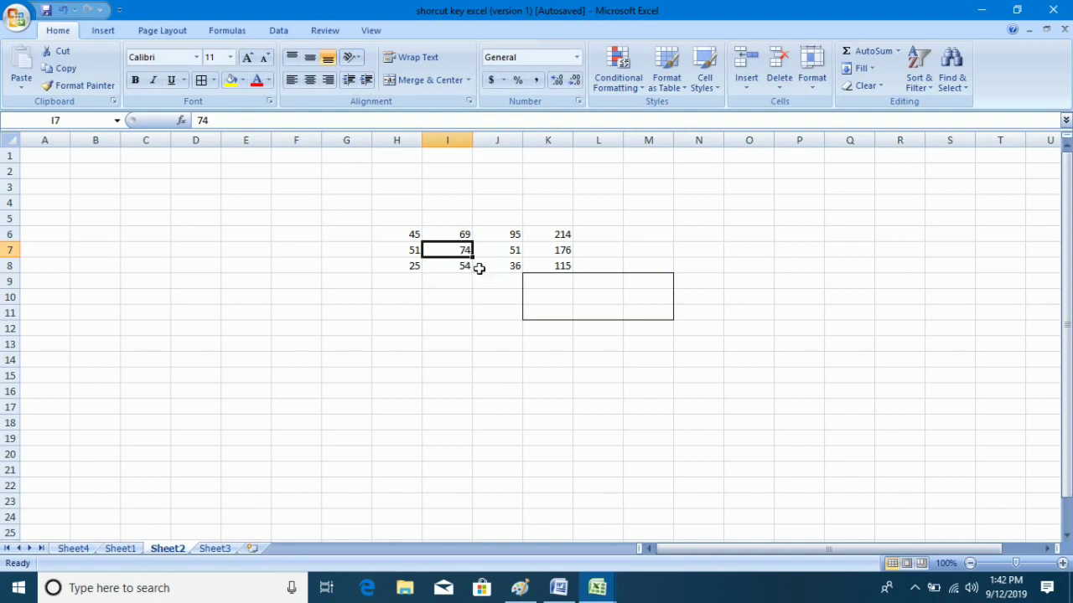
{"action": "left_click", "coordinate": [468, 266]}
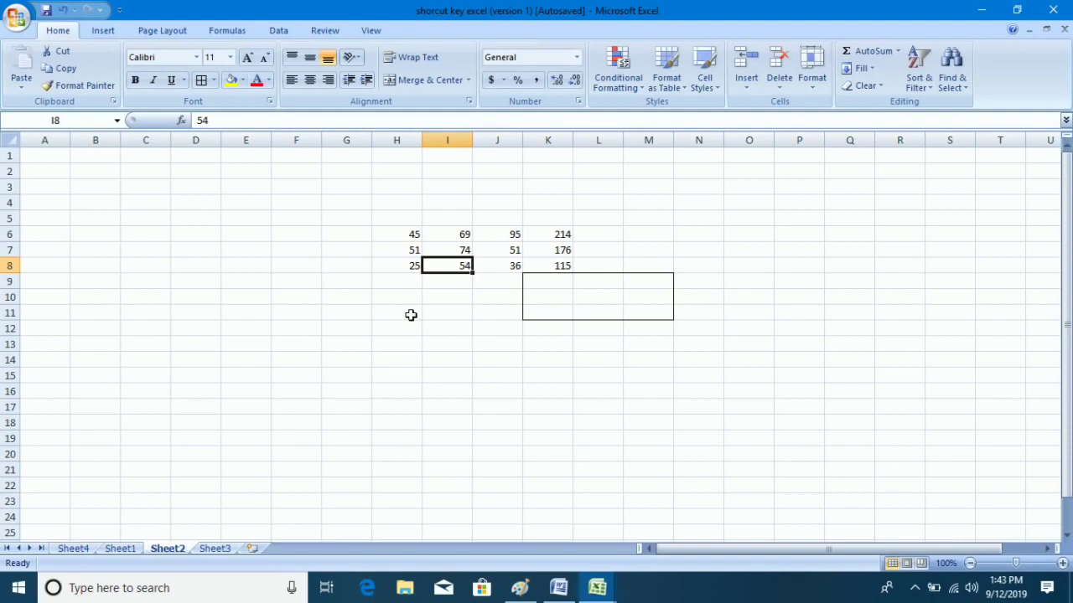
{"action": "key", "text": "Right"}
{"action": "key", "text": "Right"}
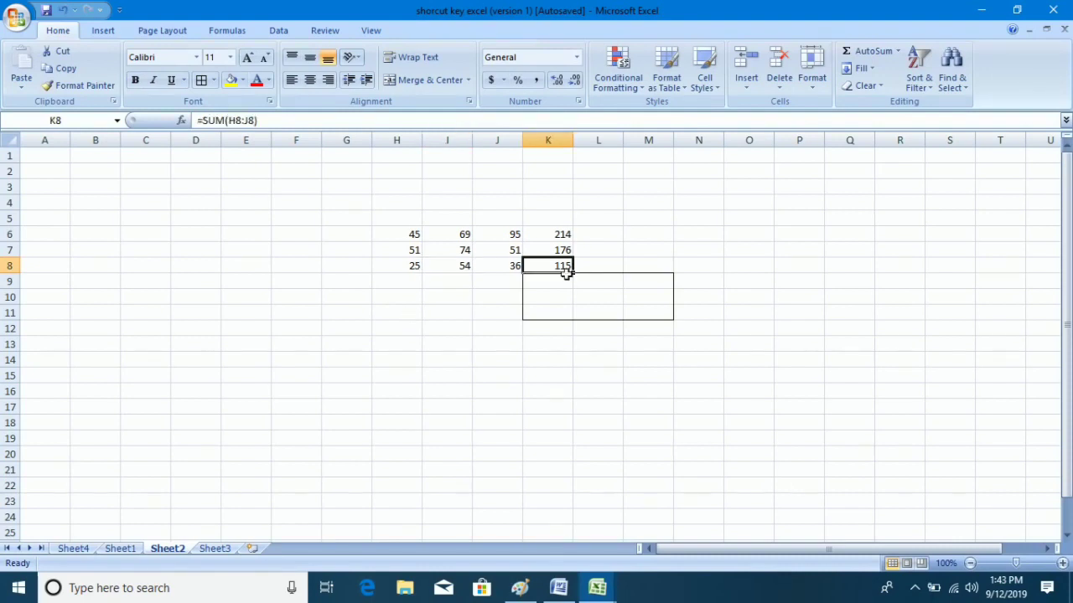
{"action": "left_click", "coordinate": [467, 254]}
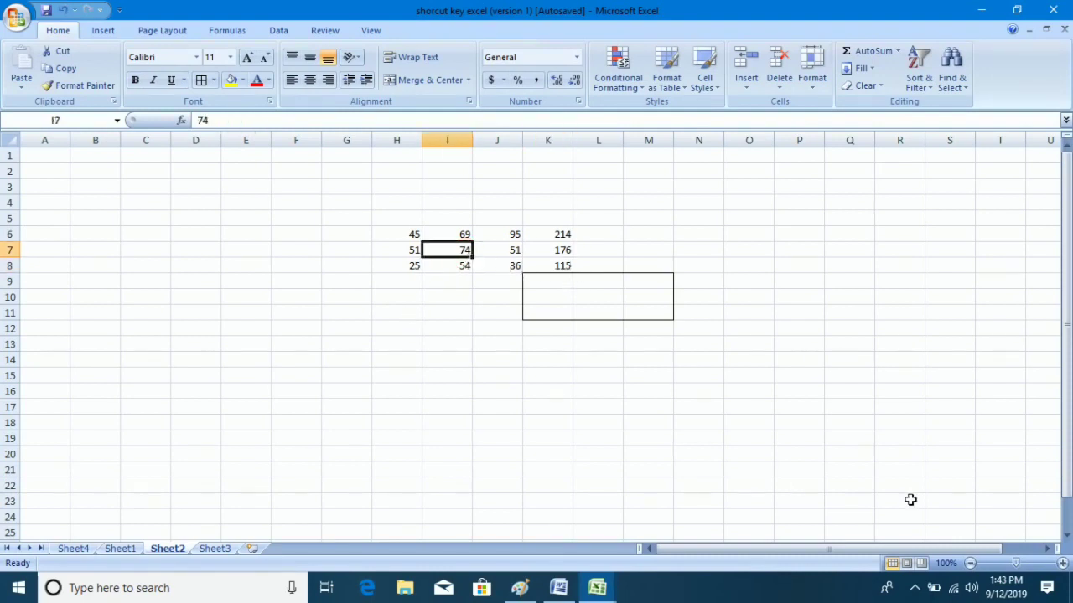
{"action": "left_click_drag", "start_coordinate": [553, 235], "coordinate": [553, 250]}
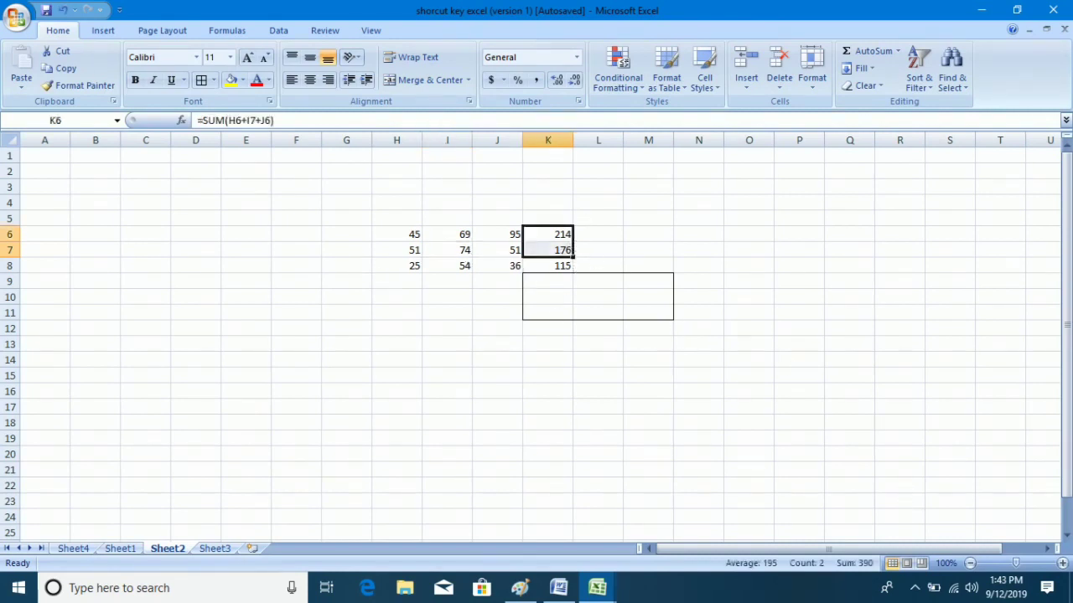
{"action": "left_click", "coordinate": [122, 549]}
Step: Select the precedents, dependents and indirect precedents shortcut entries in B58–B60 on Sheet1
{"action": "left_click", "coordinate": [119, 498]}
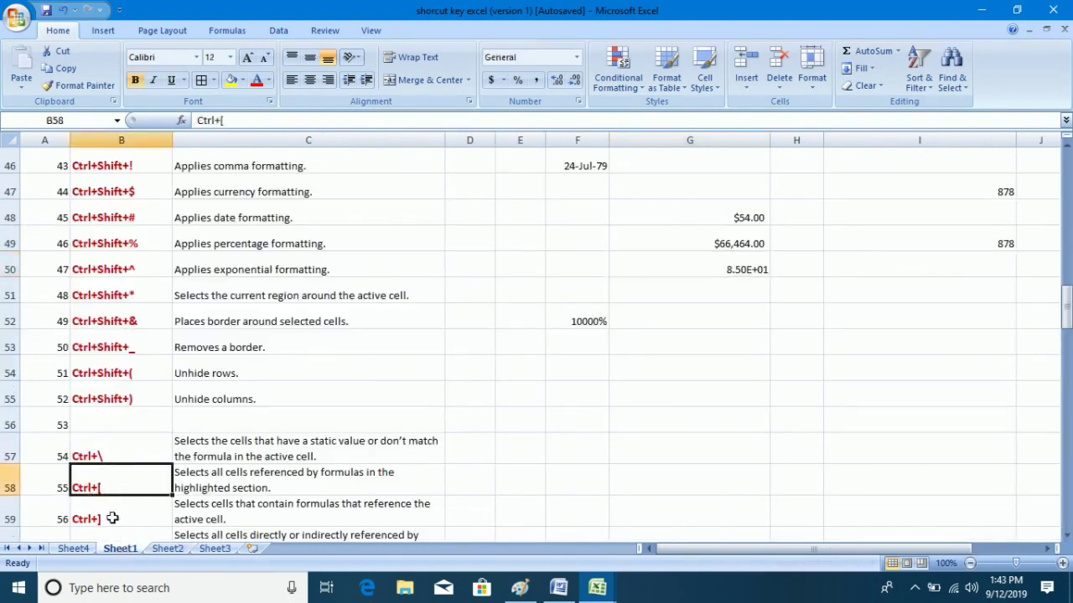
{"action": "left_click", "coordinate": [115, 520]}
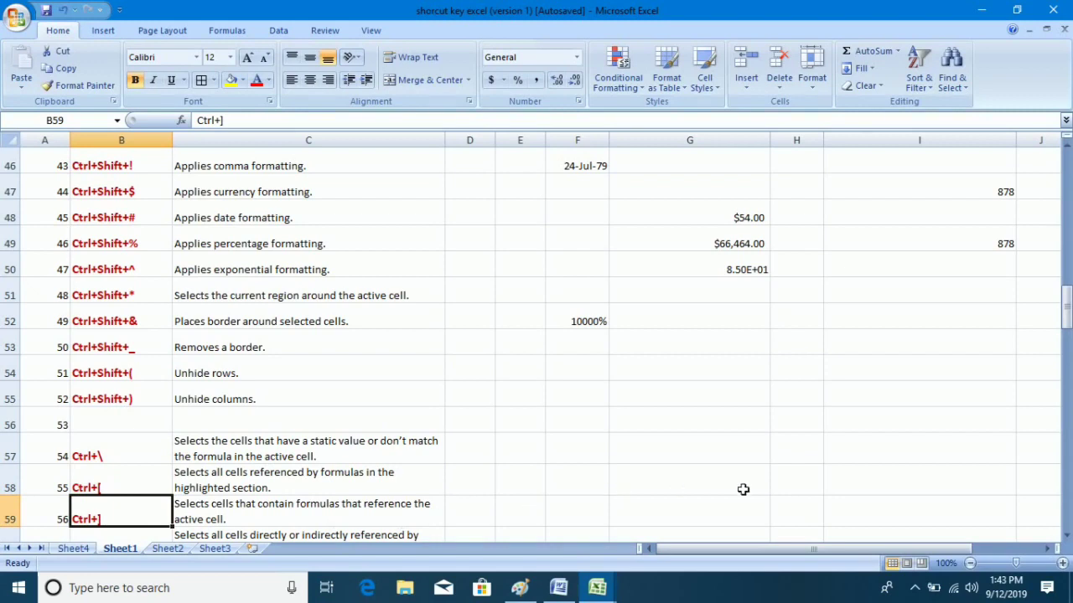
{"action": "left_click", "coordinate": [1066, 536]}
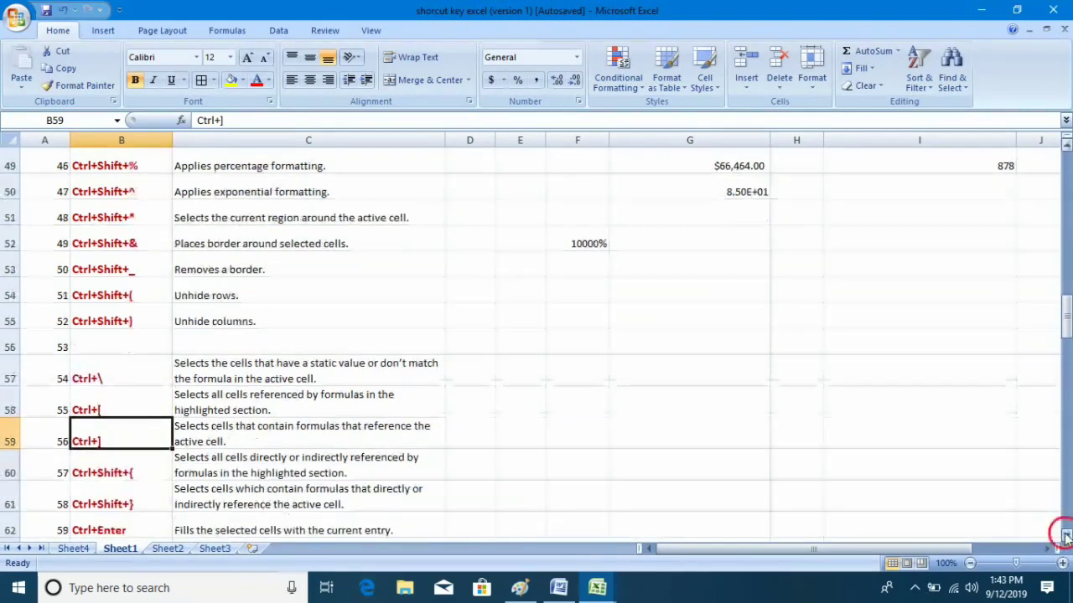
{"action": "left_click", "coordinate": [1066, 536]}
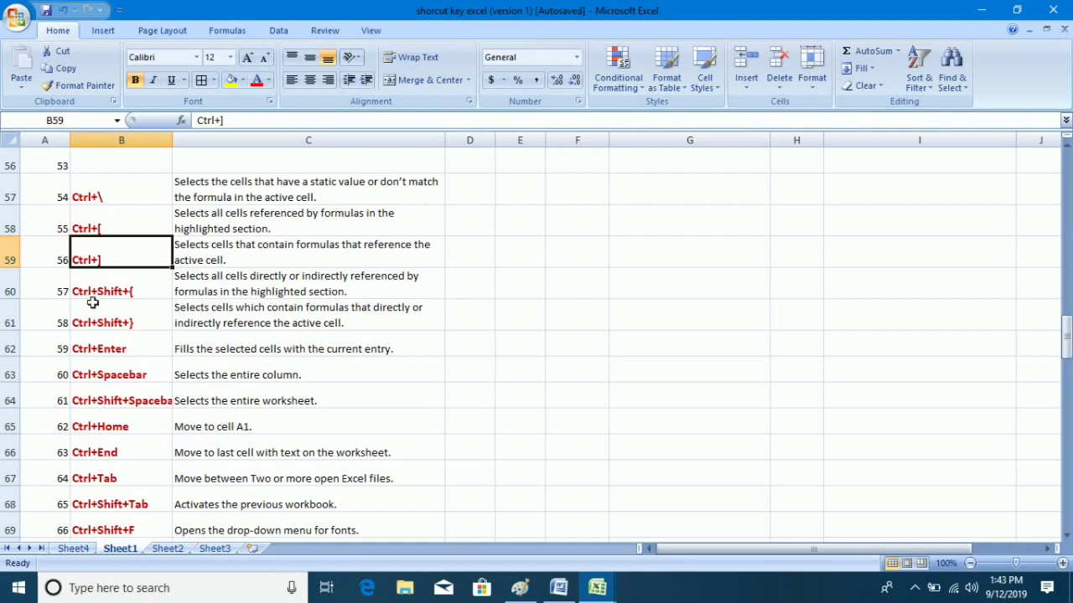
{"action": "left_click", "coordinate": [140, 292]}
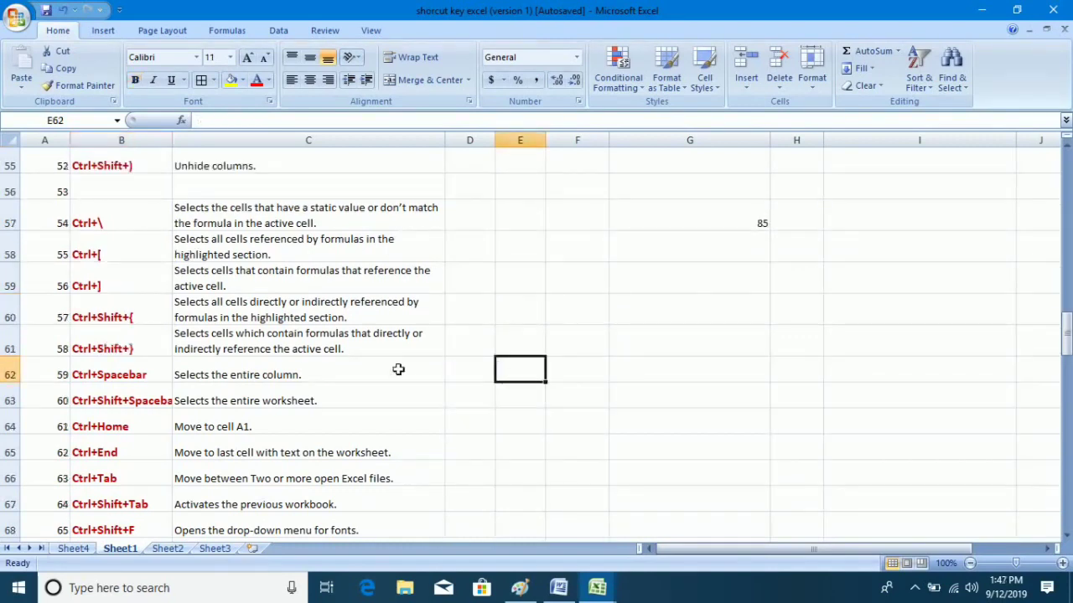
Step: Check K6's total on Sheet2, revisit the B58 and B59 entries, then reopen Sheet2
{"action": "left_click", "coordinate": [168, 548]}
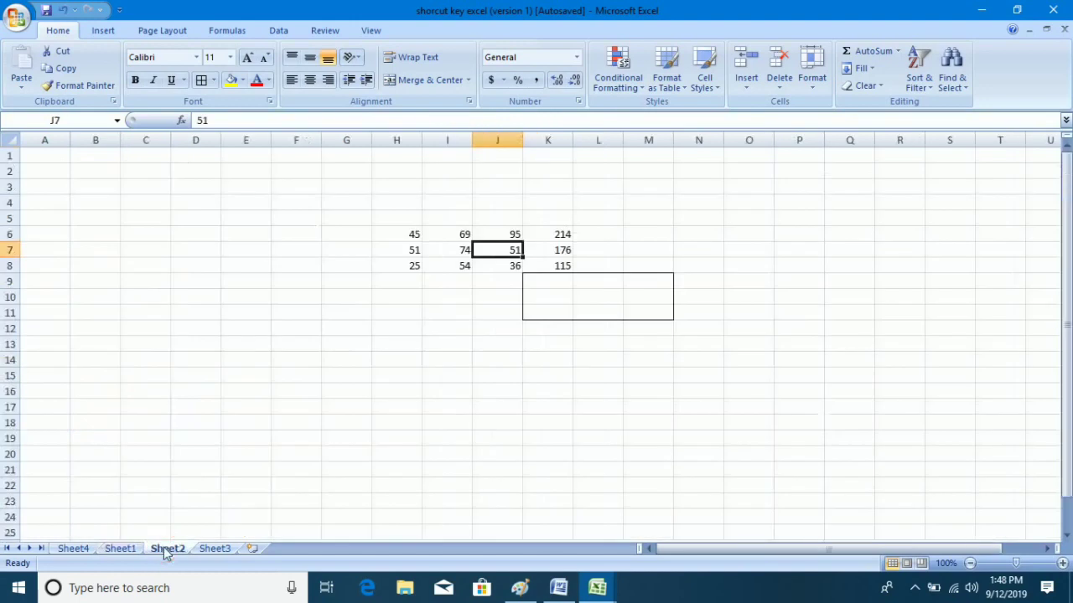
{"action": "left_click", "coordinate": [553, 240]}
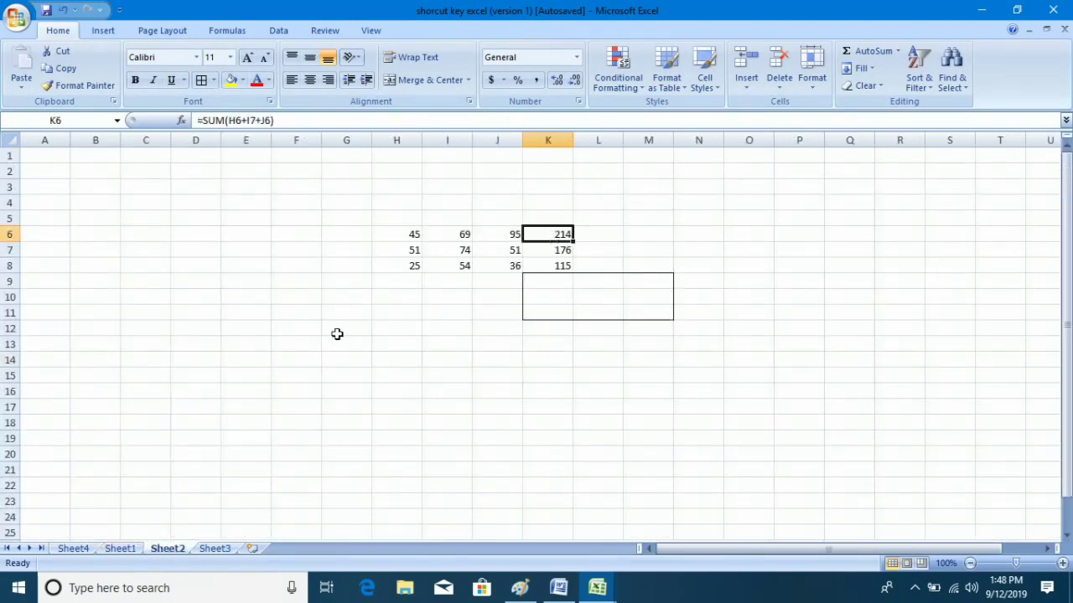
{"action": "left_click", "coordinate": [120, 549]}
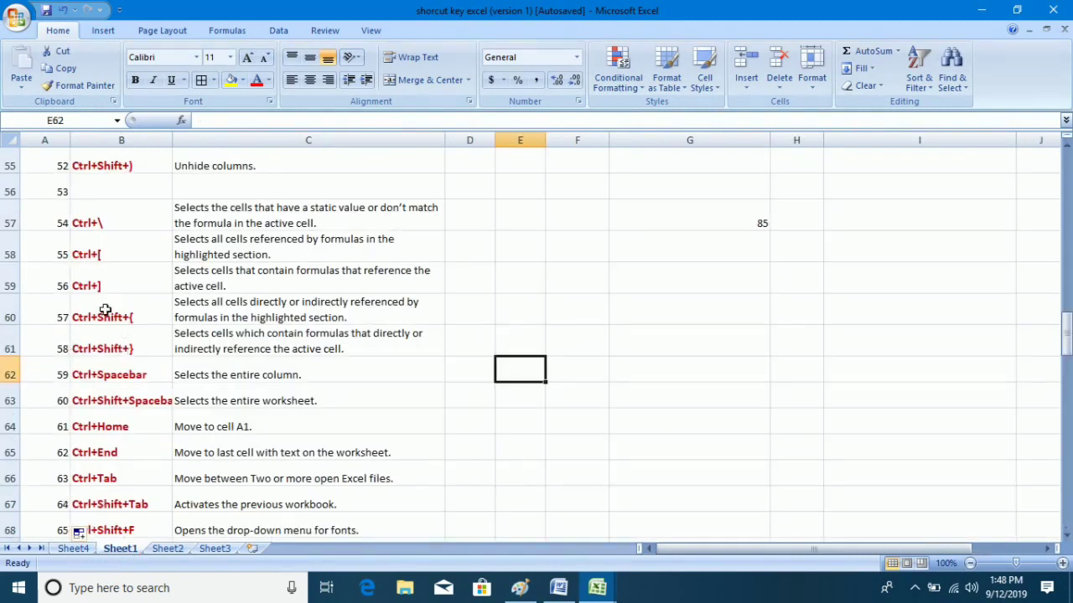
{"action": "left_click", "coordinate": [109, 254]}
{"action": "left_click", "coordinate": [110, 282]}
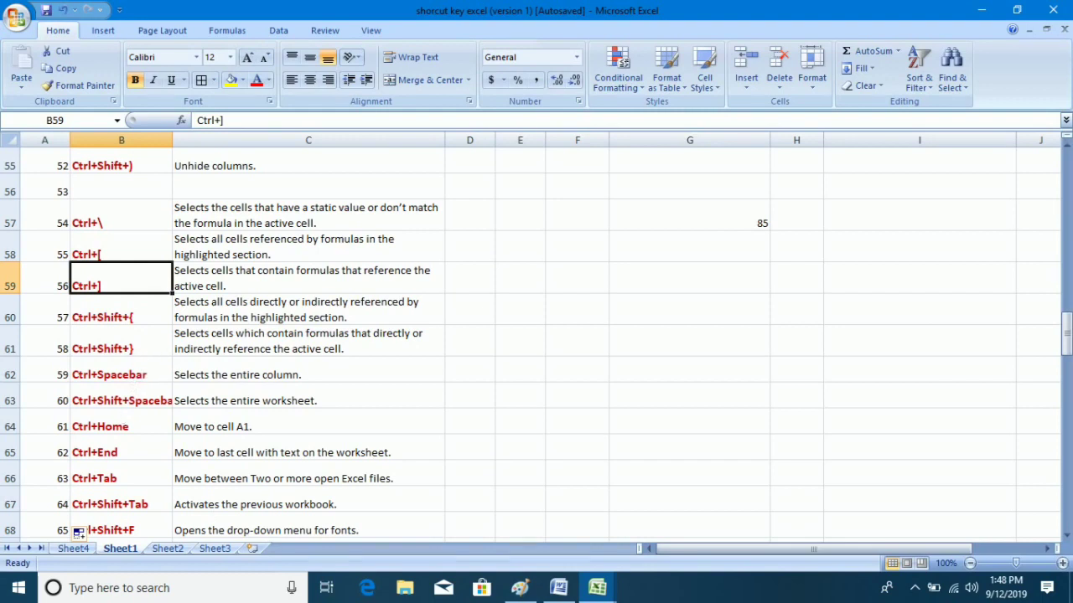
{"action": "left_click", "coordinate": [214, 549]}
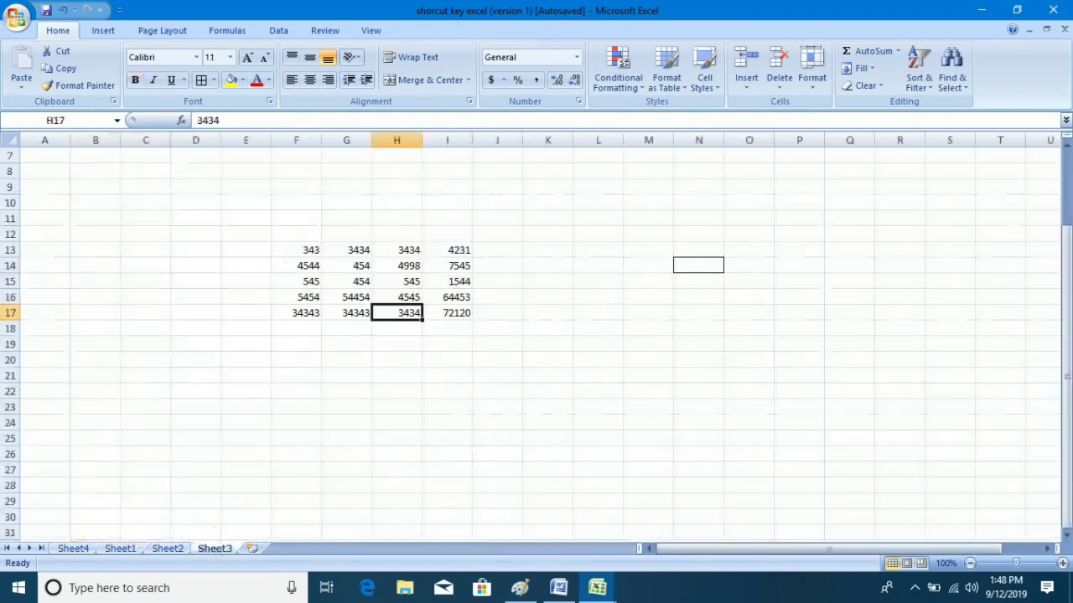
{"action": "left_click", "coordinate": [178, 549]}
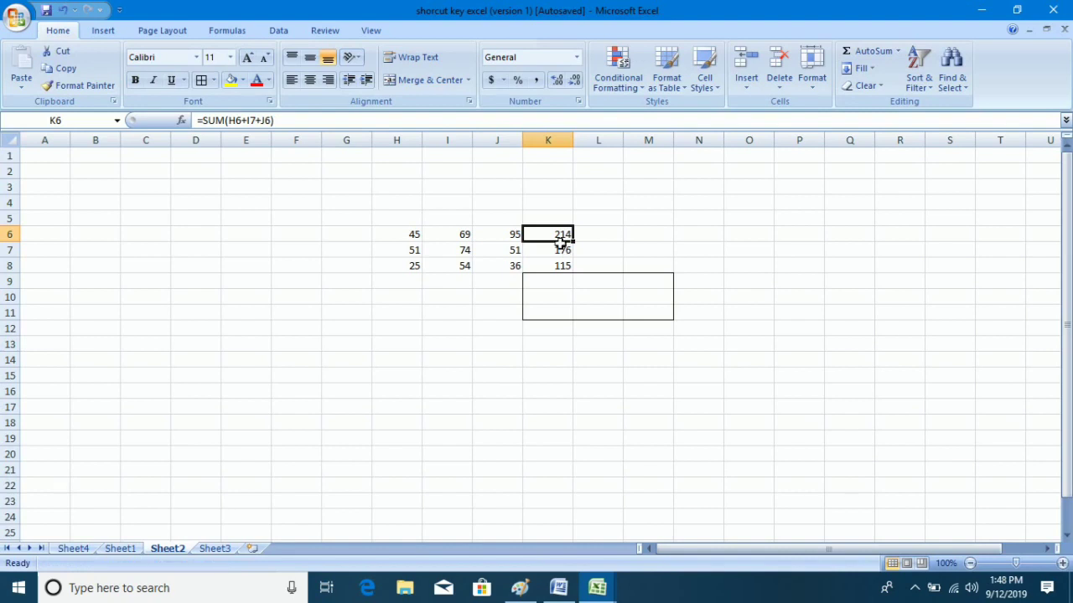
Step: Select precedents of K6 and K7 with Ctrl+[, dependents of I8 and I7 with Ctrl+]
{"action": "key", "text": "ctrl+bracketleft"}
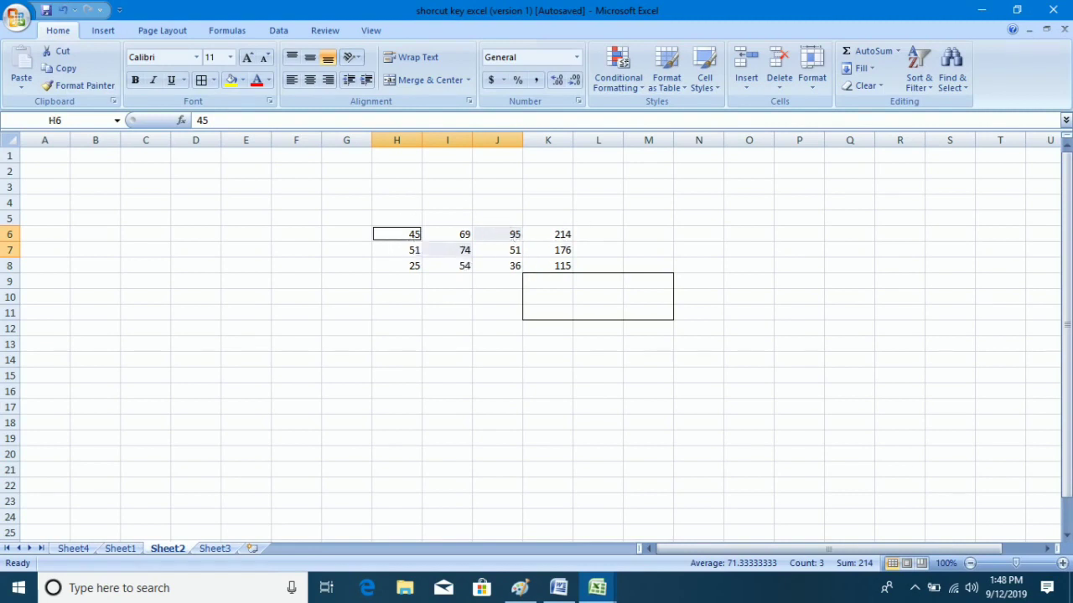
{"action": "left_click", "coordinate": [564, 252]}
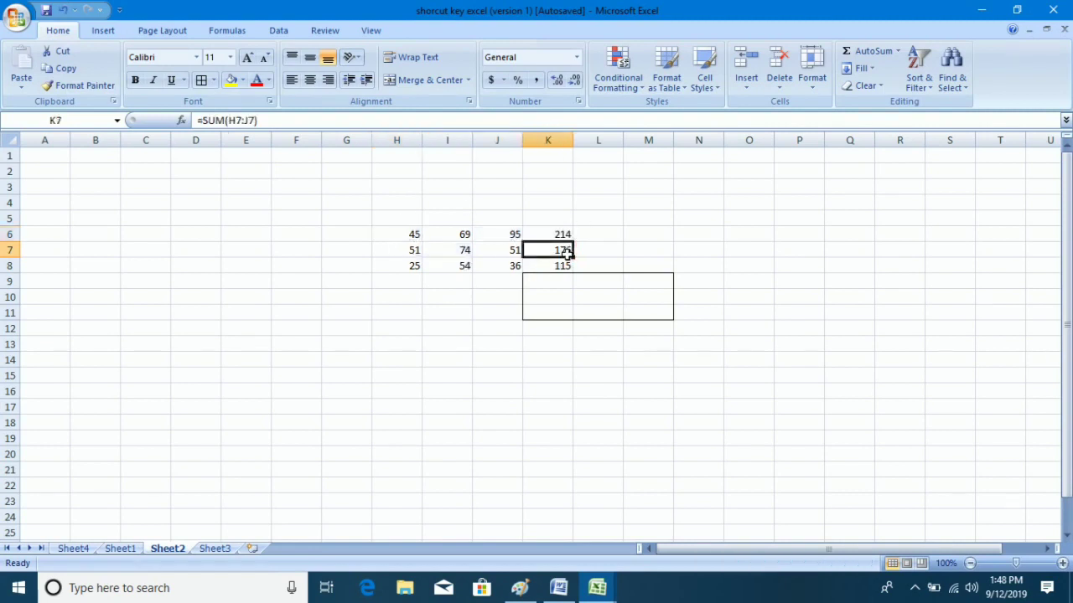
{"action": "key", "text": "ctrl+bracketleft"}
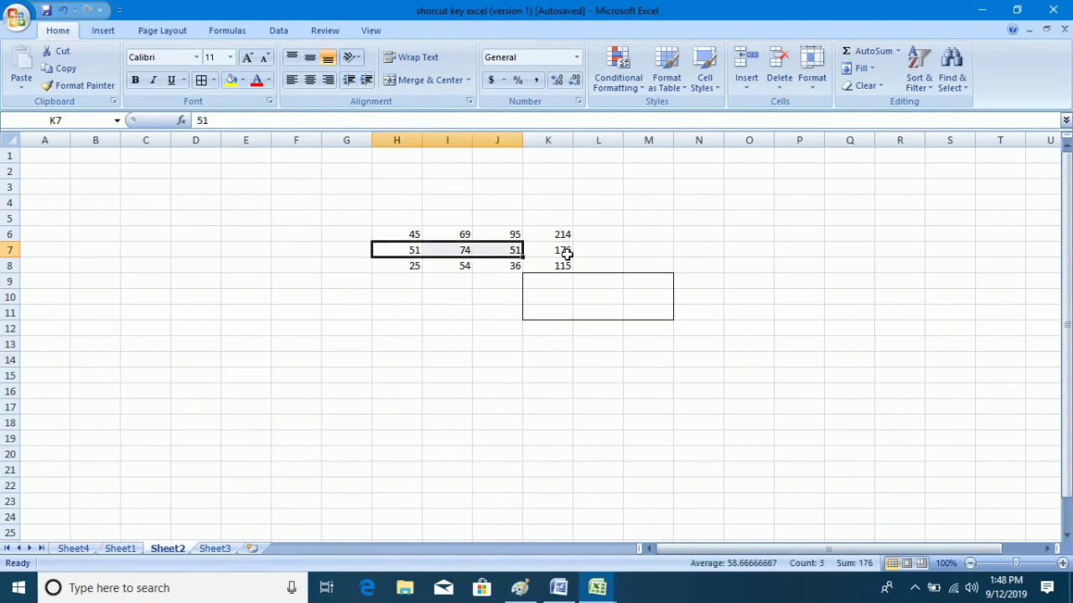
{"action": "left_click", "coordinate": [459, 268]}
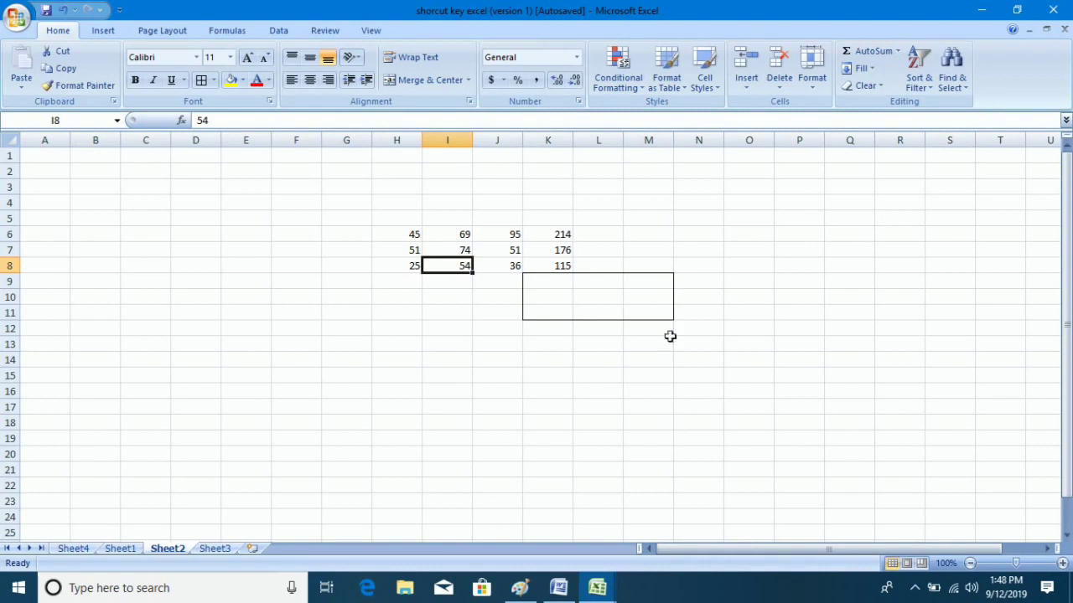
{"action": "key", "text": "Right"}
{"action": "key", "text": "Right"}
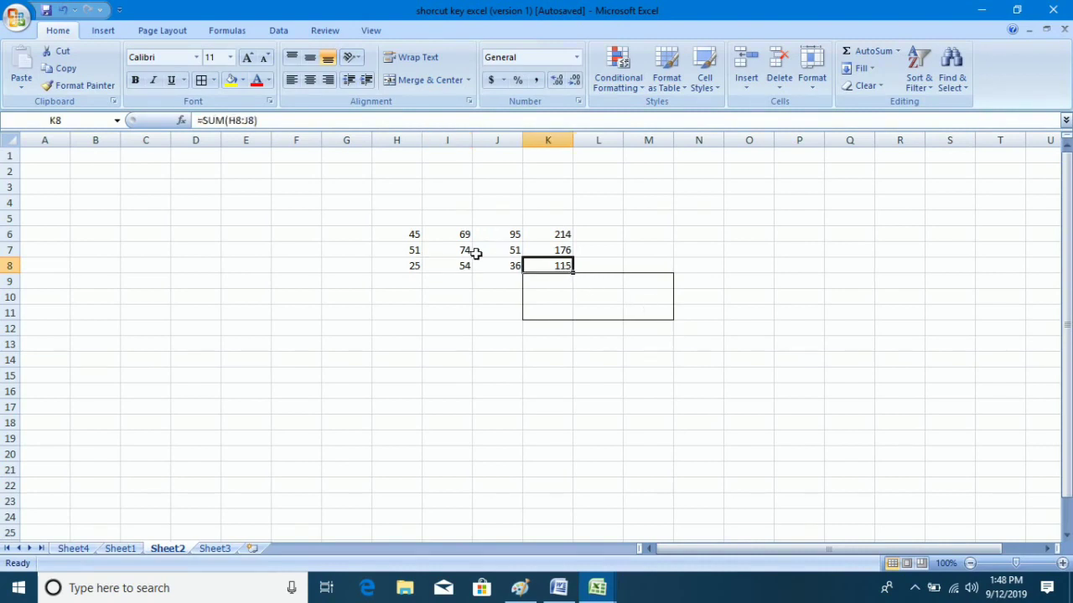
{"action": "key", "text": "Left"}
{"action": "key", "text": "Left"}
{"action": "key", "text": "Up"}
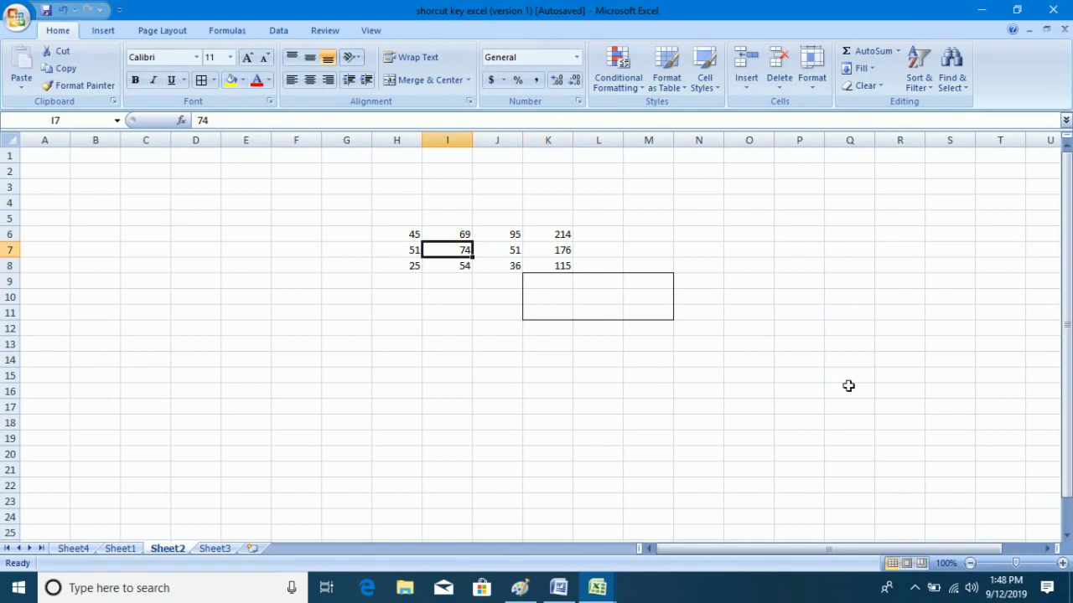
{"action": "key", "text": "Right"}
{"action": "key", "text": "Right"}
{"action": "key", "text": "Up"}
{"action": "key", "text": "shift+Down"}
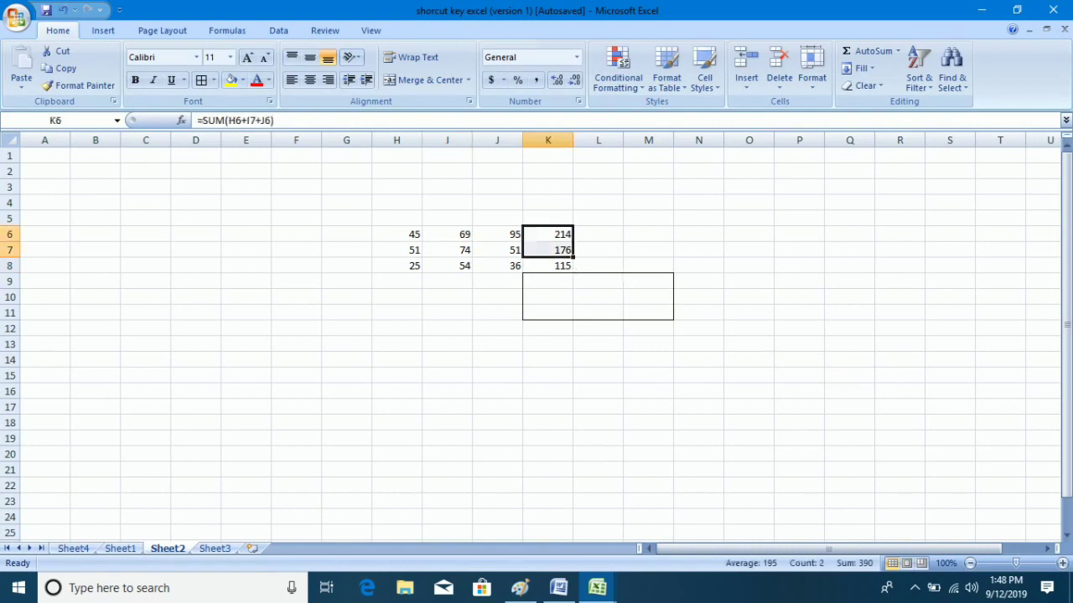
{"action": "left_click", "coordinate": [107, 549]}
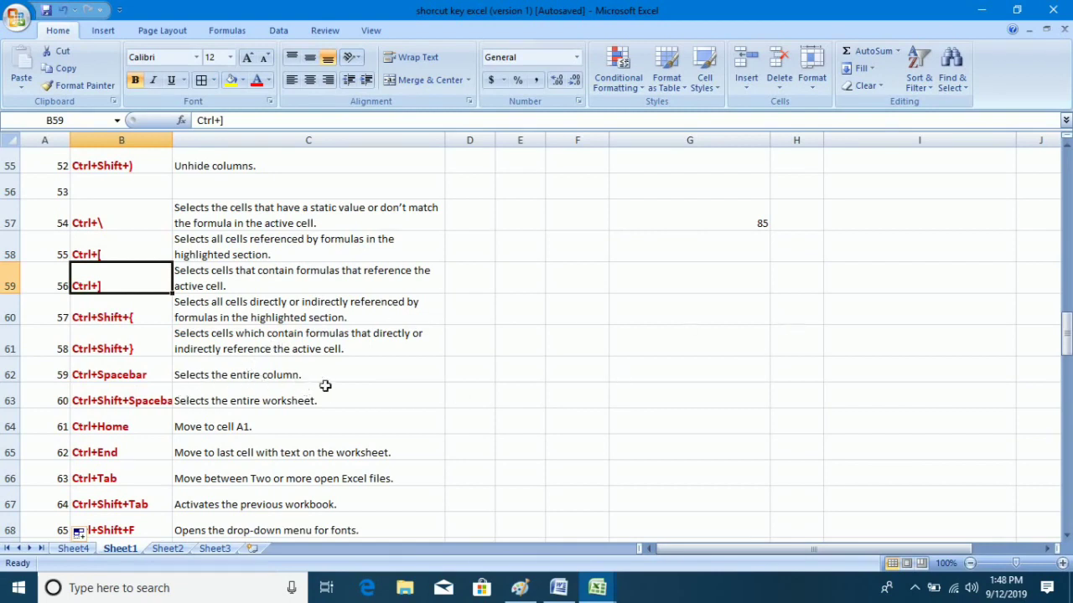
{"action": "left_click", "coordinate": [691, 343]}
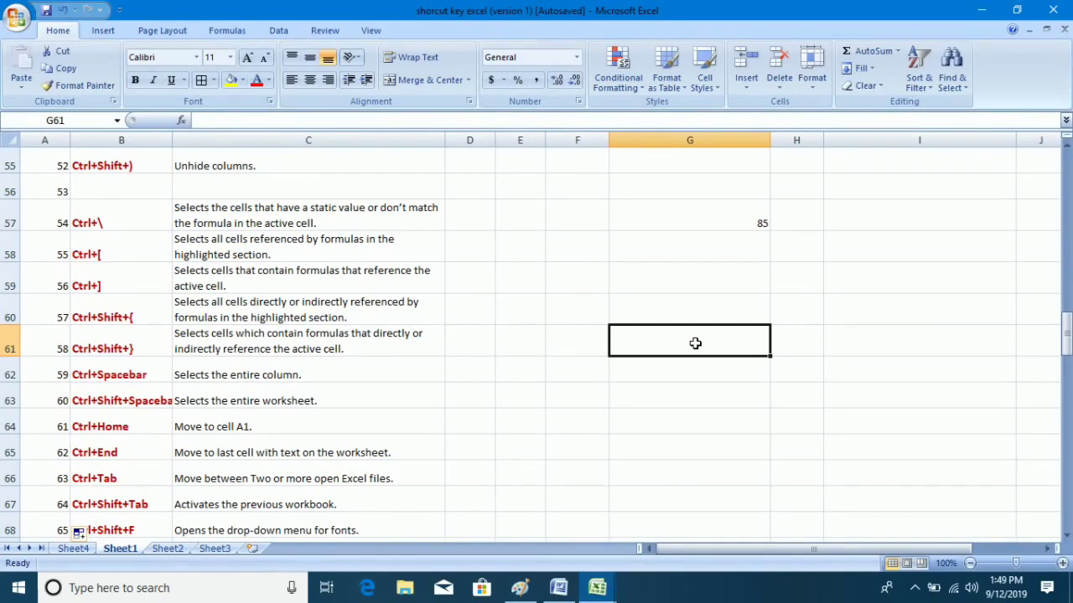
{"action": "key", "text": "ctrl+space"}
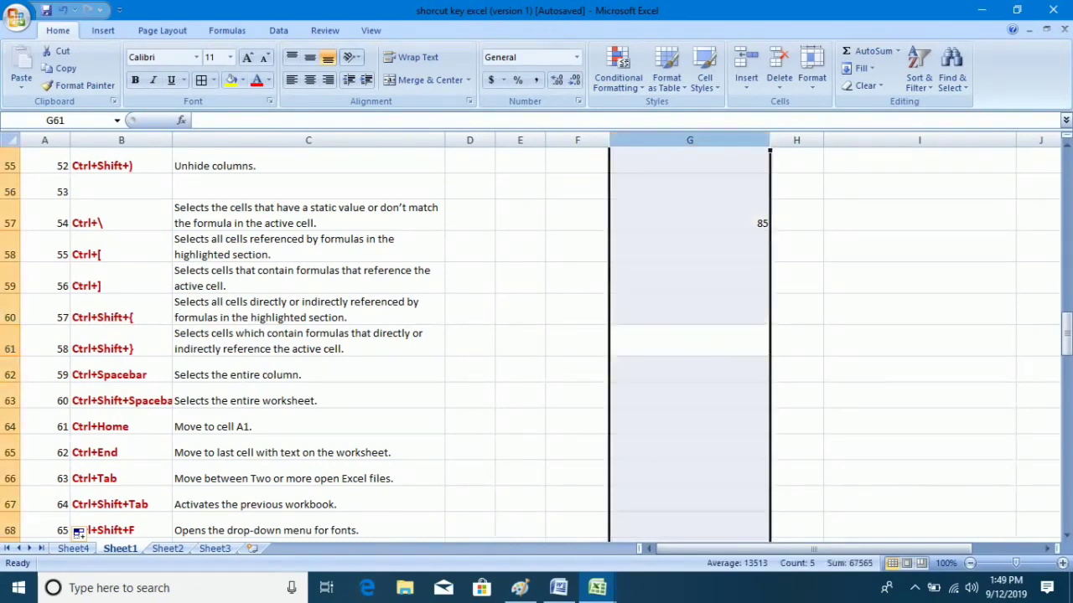
{"action": "left_click", "coordinate": [537, 374]}
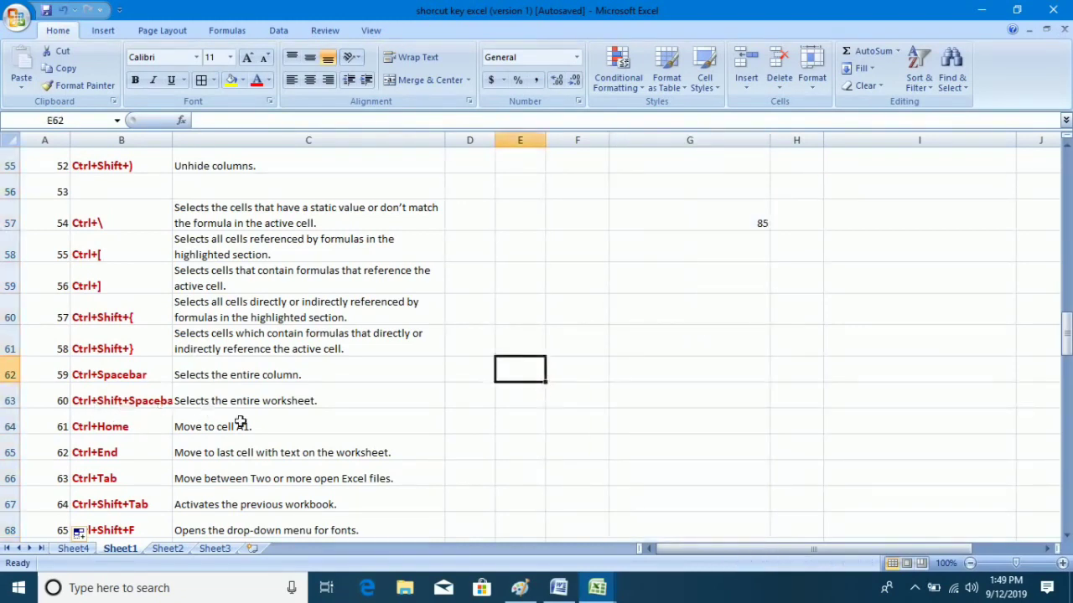
{"action": "left_click", "coordinate": [719, 379]}
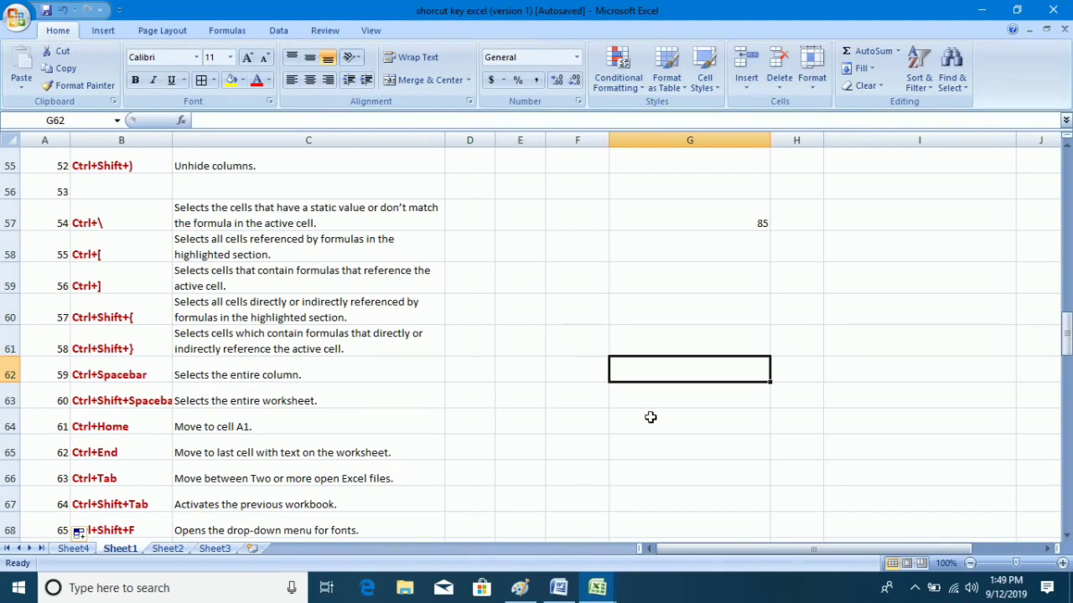
{"action": "key", "text": "ctrl+shift+space"}
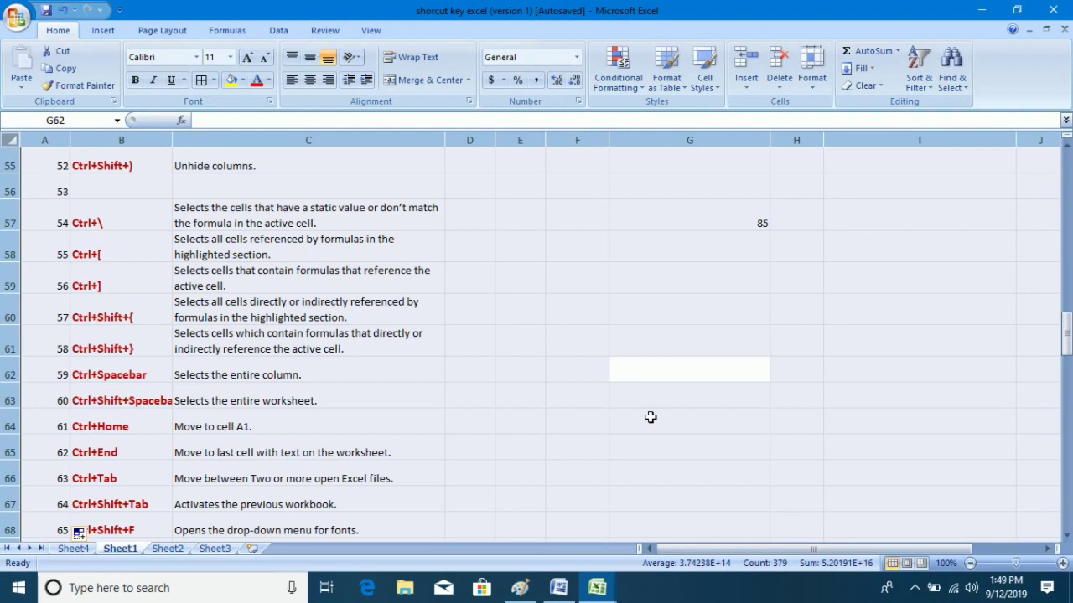
{"action": "left_click", "coordinate": [650, 416]}
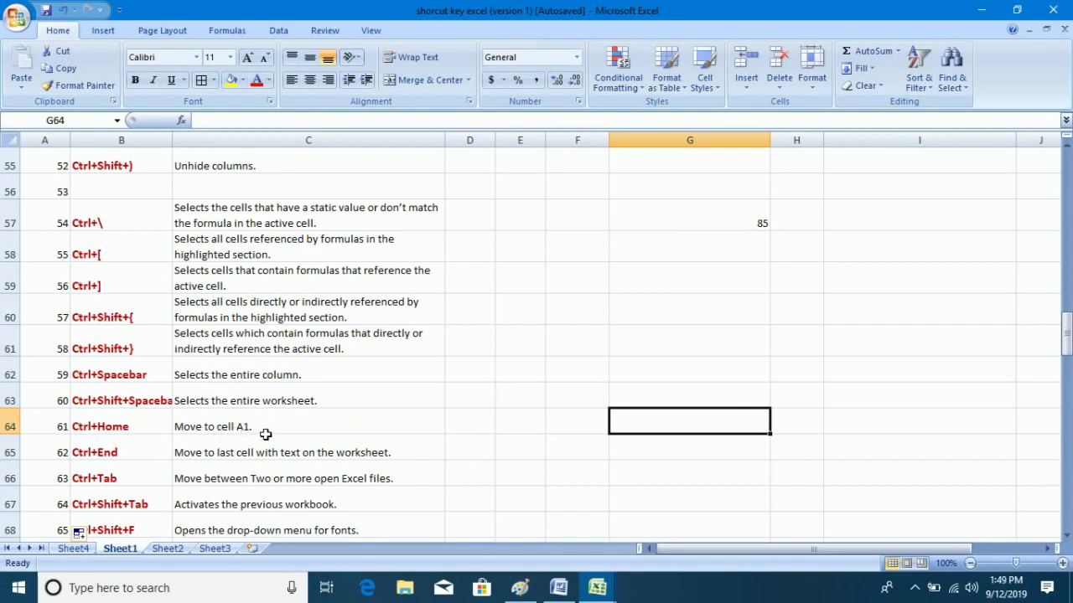
Step: Jump to A1 with Ctrl+Home, then undo back to the earlier A58:A59 selection
{"action": "left_click", "coordinate": [681, 404]}
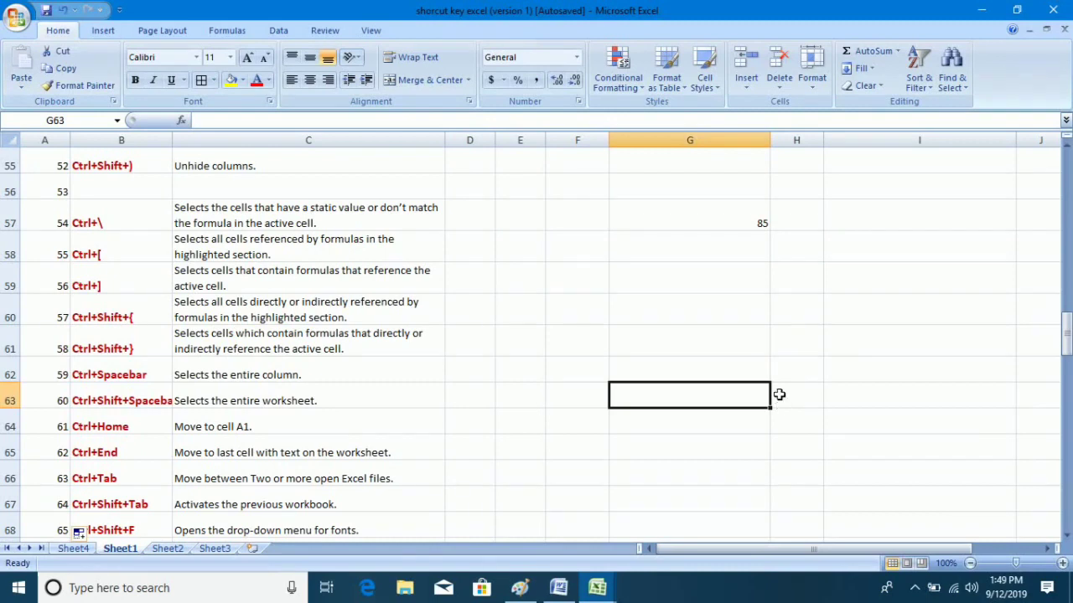
{"action": "left_click", "coordinate": [739, 430]}
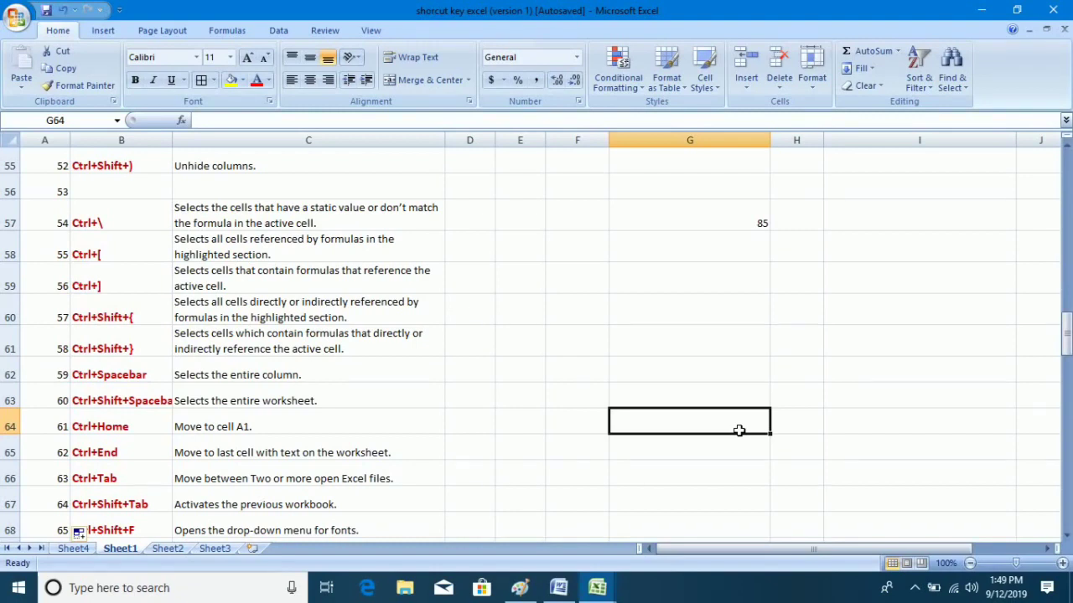
{"action": "key", "text": "ctrl+Home"}
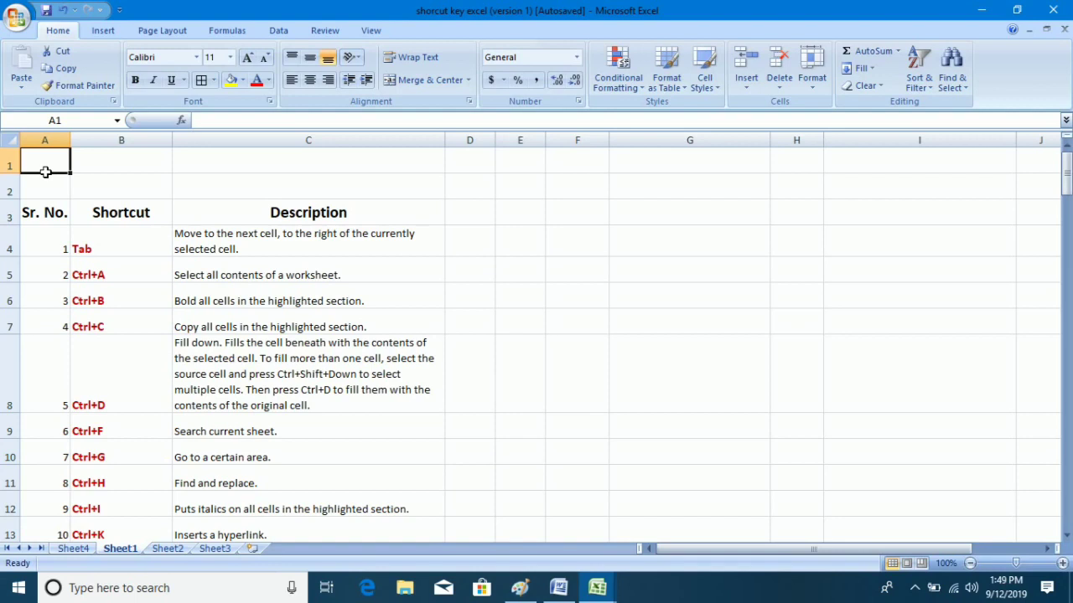
{"action": "key", "text": "ctrl+z"}
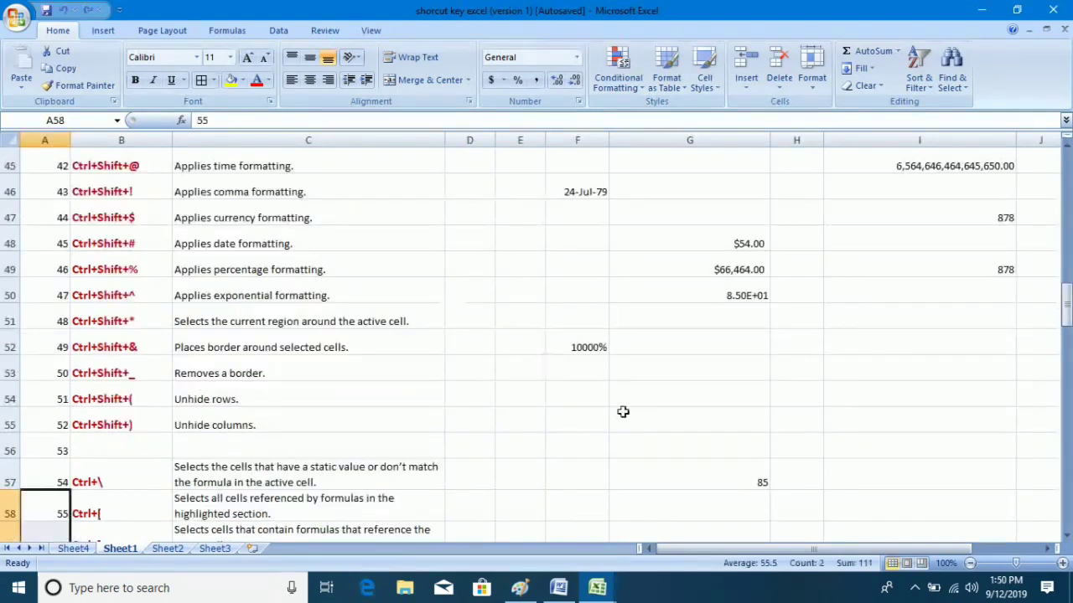
Step: Scroll down, then jump to the last used cell Q127 with Ctrl+End
{"action": "left_click", "coordinate": [1067, 535]}
{"action": "left_click", "coordinate": [1067, 535]}
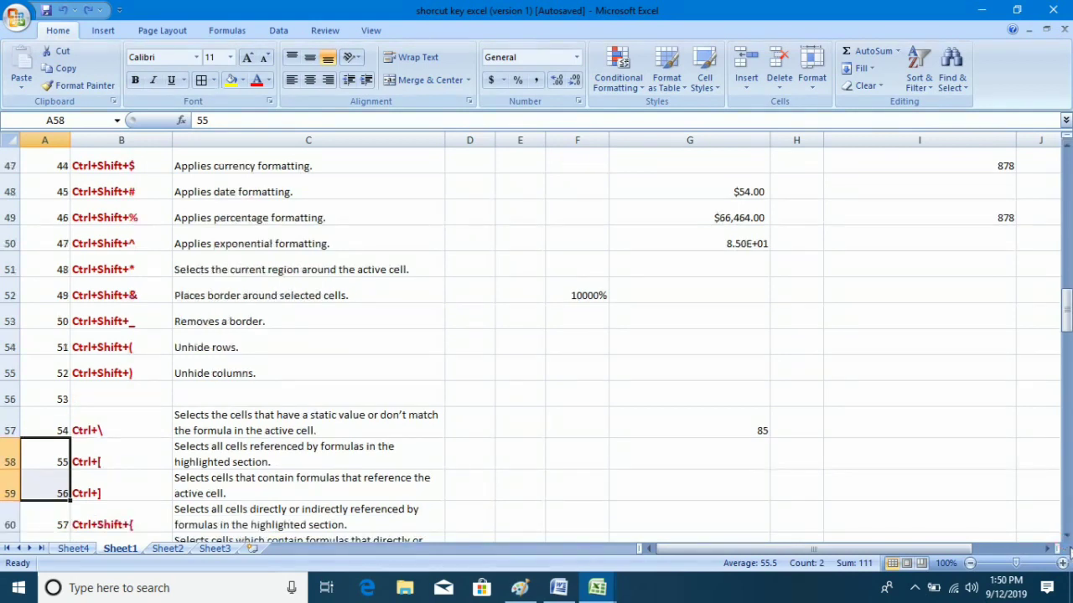
{"action": "left_click", "coordinate": [1067, 535]}
{"action": "left_click", "coordinate": [1067, 535]}
{"action": "left_click", "coordinate": [1066, 534]}
{"action": "left_click", "coordinate": [1067, 535]}
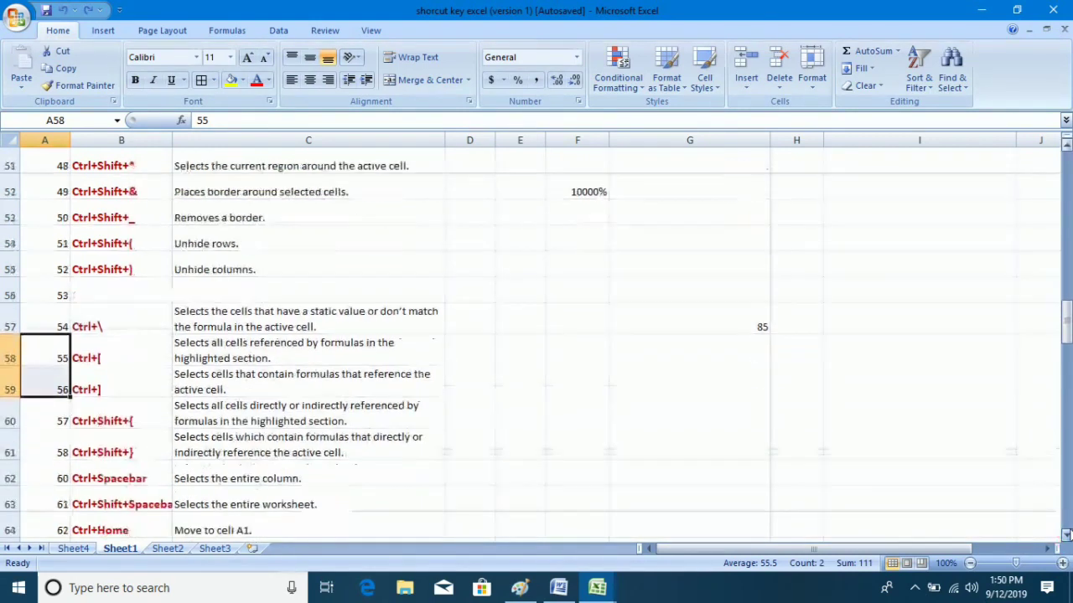
{"action": "left_click", "coordinate": [1067, 535]}
{"action": "left_click", "coordinate": [1067, 534]}
{"action": "left_click", "coordinate": [1067, 535]}
{"action": "left_click", "coordinate": [1067, 535]}
{"action": "left_click", "coordinate": [1067, 535]}
{"action": "left_click", "coordinate": [1067, 535]}
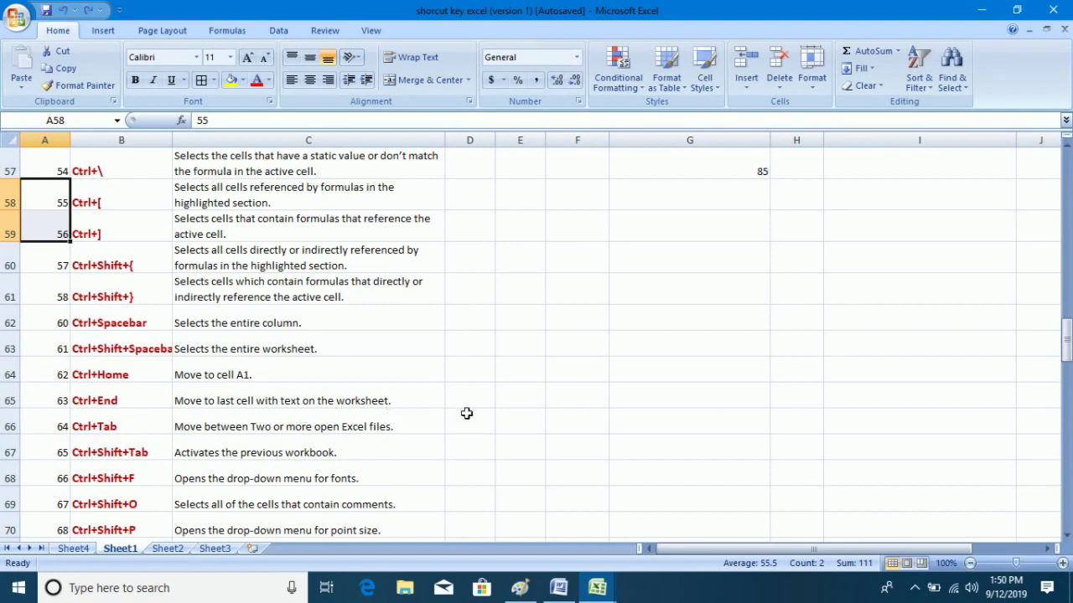
{"action": "left_click", "coordinate": [514, 408]}
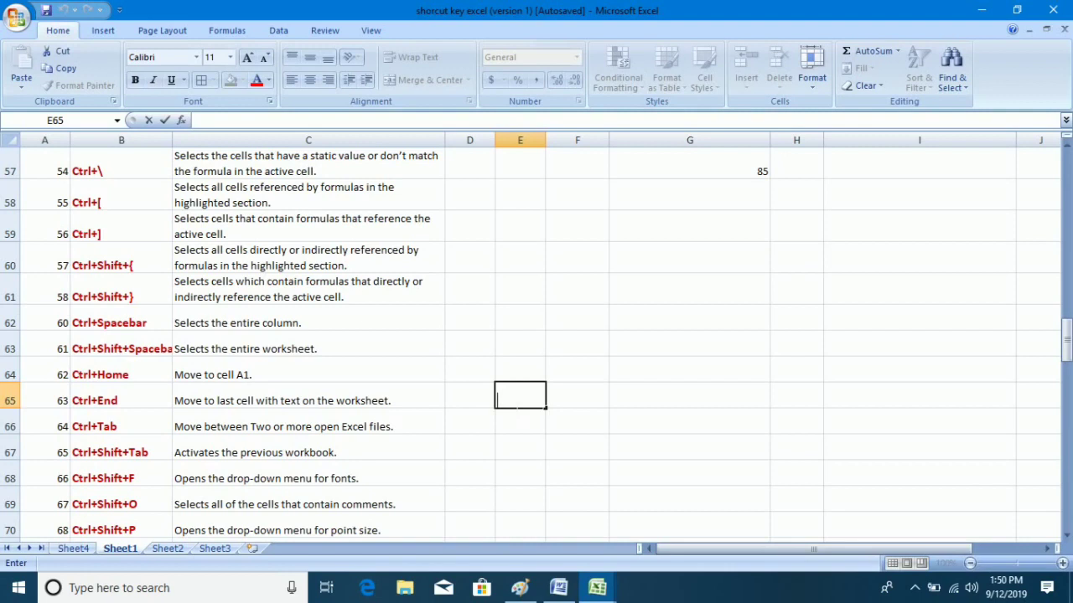
{"action": "left_click", "coordinate": [493, 370]}
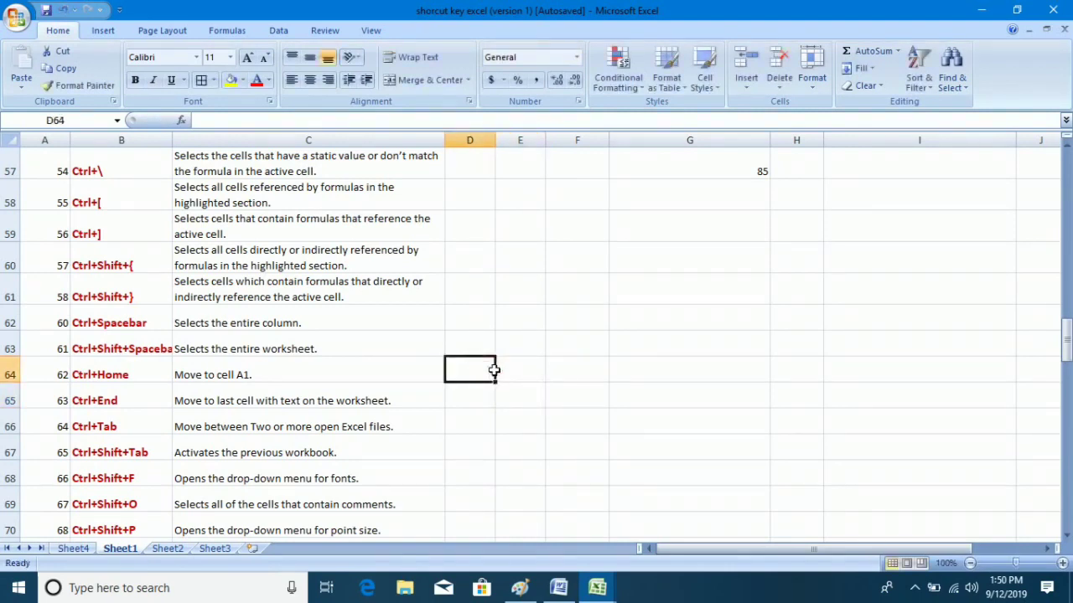
{"action": "key", "text": "ctrl+End"}
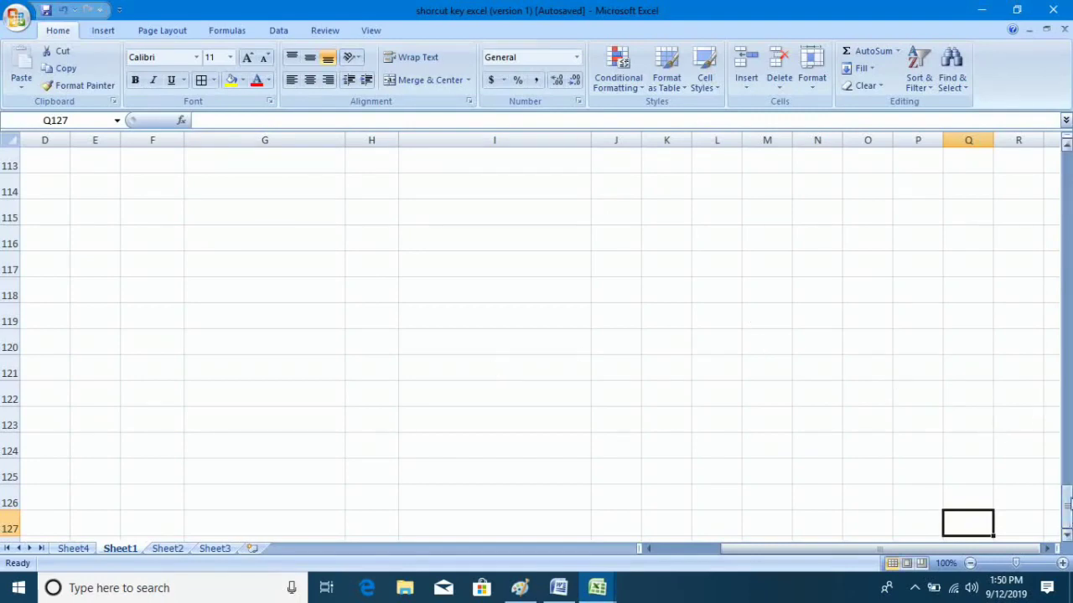
Step: Scroll the worksheet up and down to browse the shortcut list
{"action": "left_click_drag", "start_coordinate": [1068, 503], "coordinate": [1067, 507]}
{"action": "left_click", "coordinate": [1066, 535]}
{"action": "left_click", "coordinate": [1066, 535]}
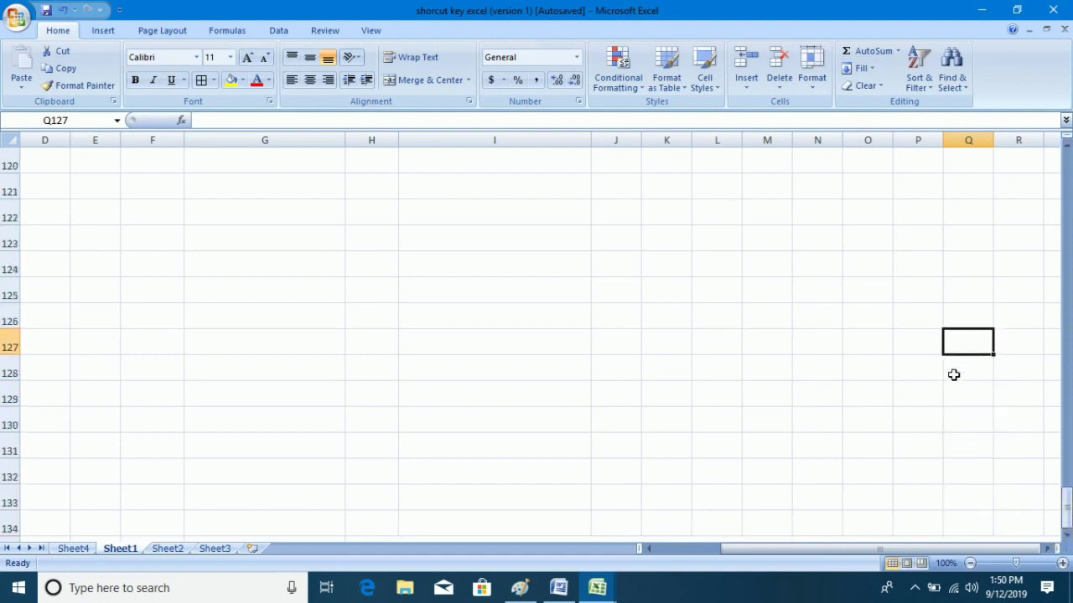
{"action": "left_click_drag", "start_coordinate": [1067, 507], "coordinate": [1067, 508]}
{"action": "left_click_drag", "start_coordinate": [1067, 513], "coordinate": [1067, 300]}
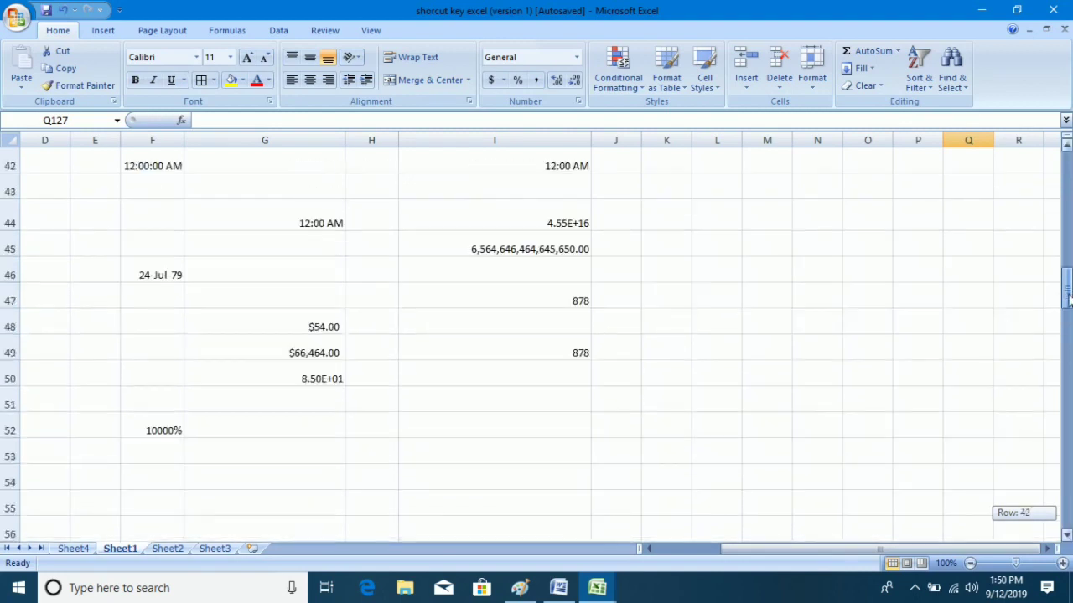
{"action": "left_click_drag", "start_coordinate": [1067, 300], "coordinate": [1044, 311]}
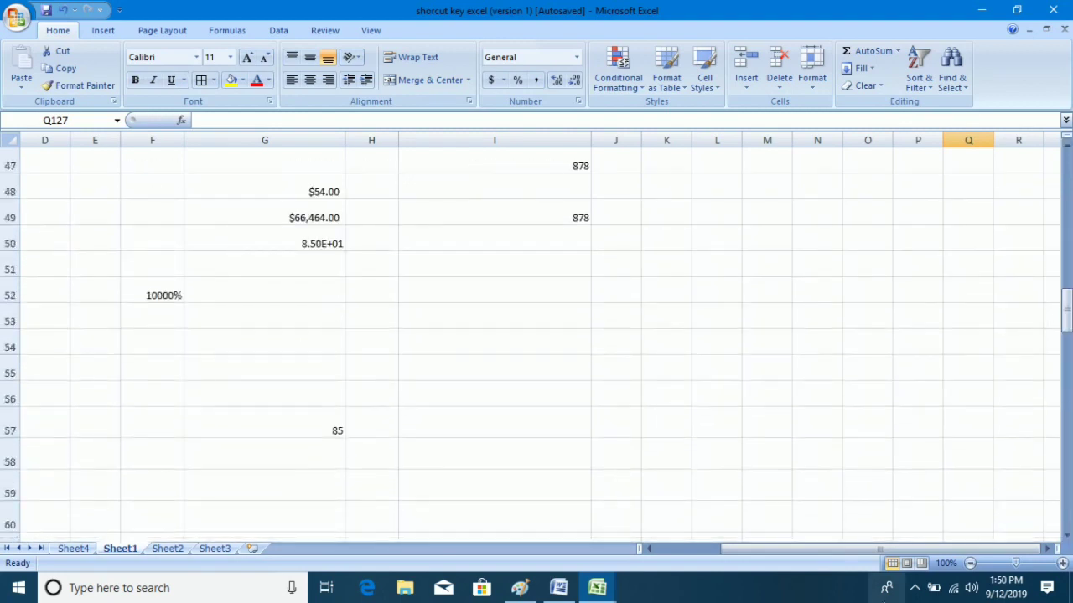
{"action": "left_click_drag", "start_coordinate": [884, 550], "coordinate": [734, 550]}
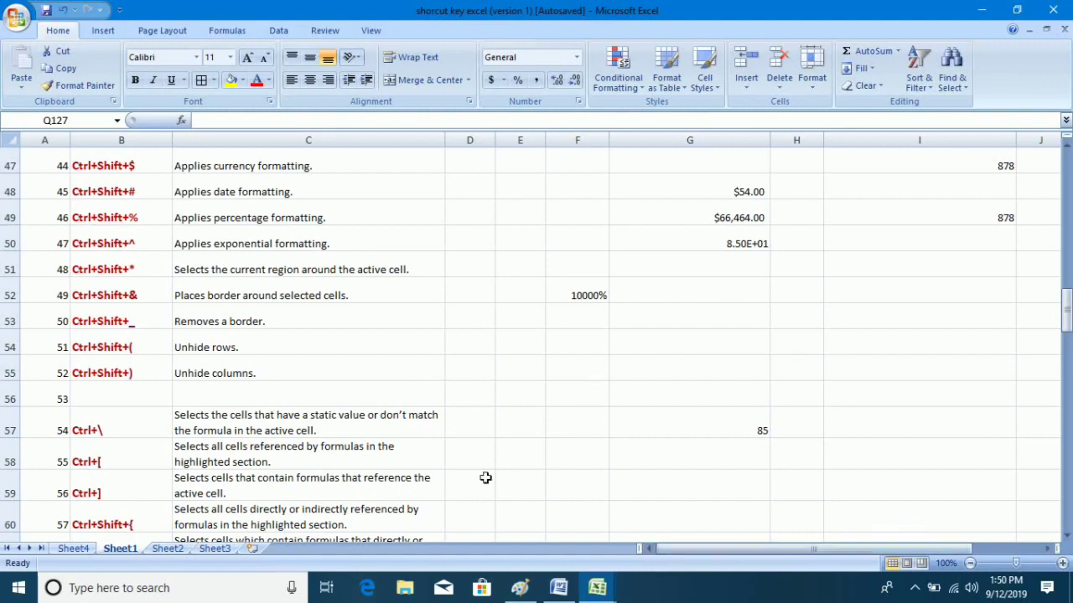
{"action": "scroll", "coordinate": [557, 459], "scroll_direction": "down", "scroll_amount": 6}
{"action": "scroll", "coordinate": [558, 460], "scroll_direction": "down", "scroll_amount": 5}
{"action": "scroll", "coordinate": [558, 459], "scroll_direction": "down", "scroll_amount": 5}
{"action": "scroll", "coordinate": [557, 459], "scroll_direction": "down", "scroll_amount": 6}
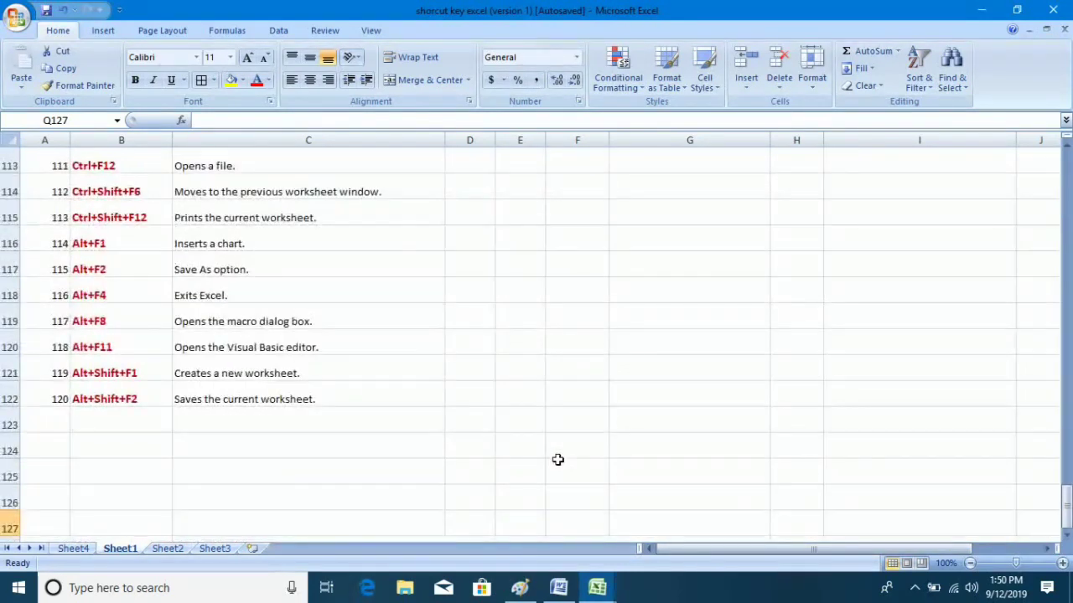
{"action": "scroll", "coordinate": [949, 391], "scroll_direction": "up", "scroll_amount": 15}
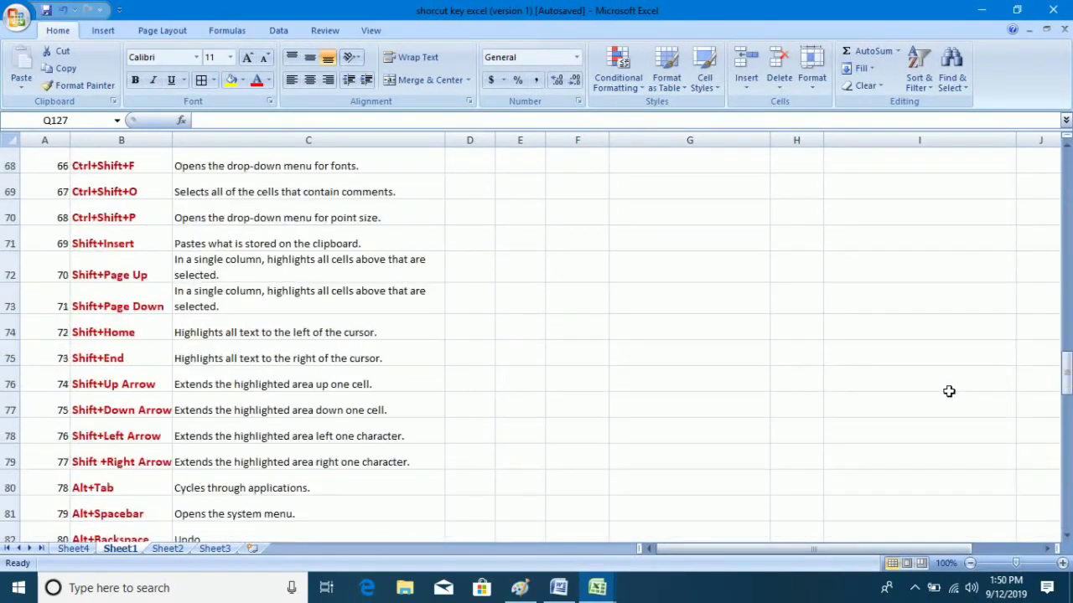
{"action": "scroll", "coordinate": [948, 392], "scroll_direction": "up", "scroll_amount": 6}
Step: Jump to the last used cell again with Ctrl+End and move left along row 127
{"action": "left_click", "coordinate": [541, 303]}
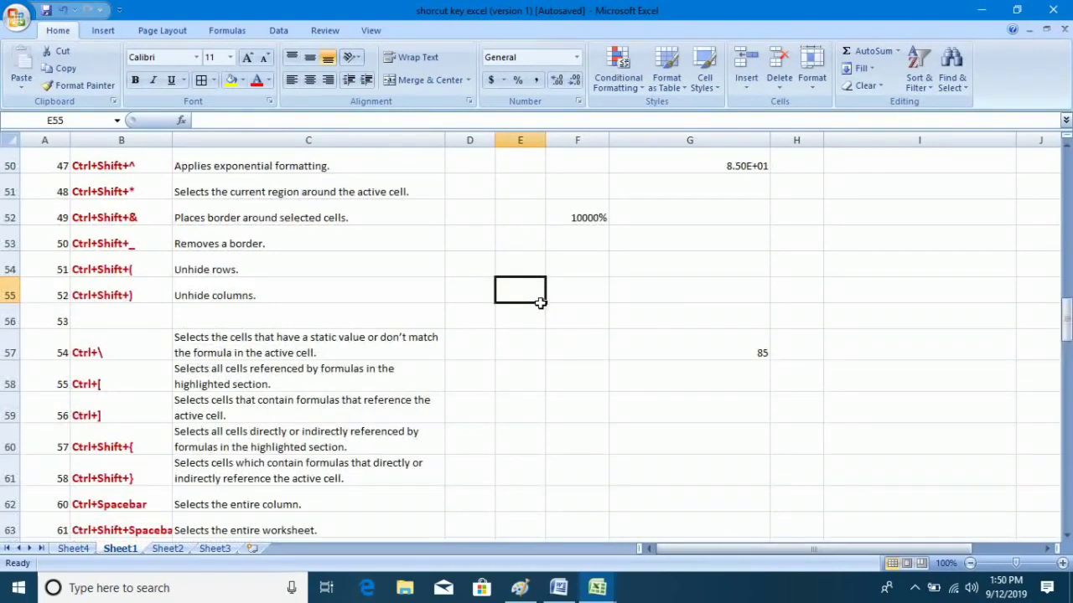
{"action": "key", "text": "ctrl+End"}
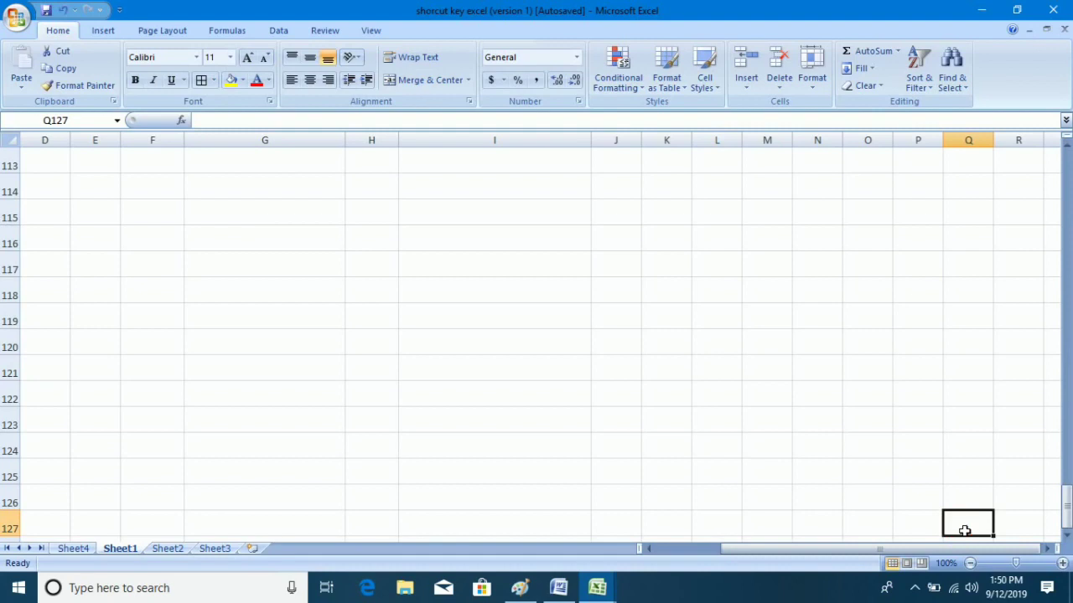
{"action": "key", "text": "Left"}
{"action": "key", "text": "Left"}
{"action": "key", "text": "Left"}
{"action": "key", "text": "Left"}
{"action": "key", "text": "Left"}
{"action": "key", "text": "Left"}
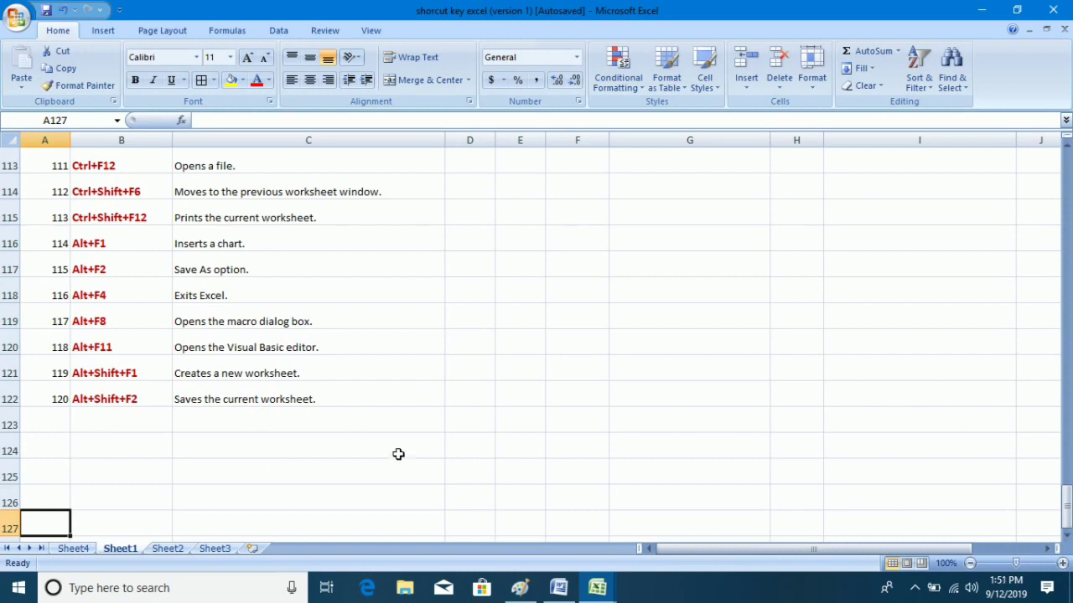
{"action": "scroll", "coordinate": [410, 388], "scroll_direction": "up", "scroll_amount": 6}
{"action": "scroll", "coordinate": [409, 389], "scroll_direction": "up", "scroll_amount": 4}
{"action": "scroll", "coordinate": [410, 390], "scroll_direction": "up", "scroll_amount": 3}
{"action": "scroll", "coordinate": [410, 388], "scroll_direction": "up", "scroll_amount": 1}
{"action": "scroll", "coordinate": [399, 400], "scroll_direction": "down", "scroll_amount": 3}
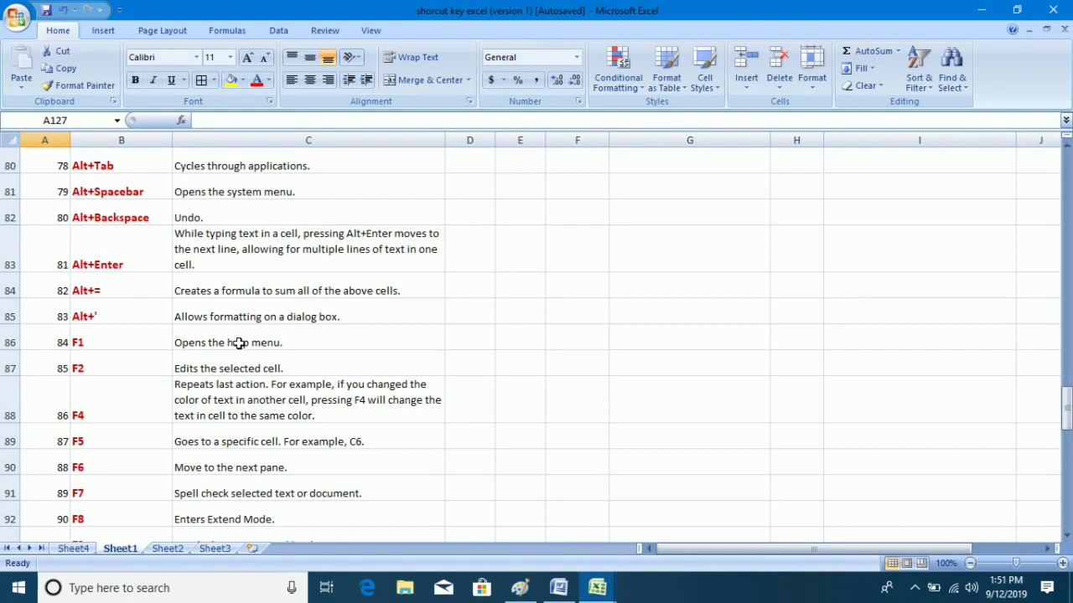
{"action": "scroll", "coordinate": [285, 432], "scroll_direction": "up", "scroll_amount": 3}
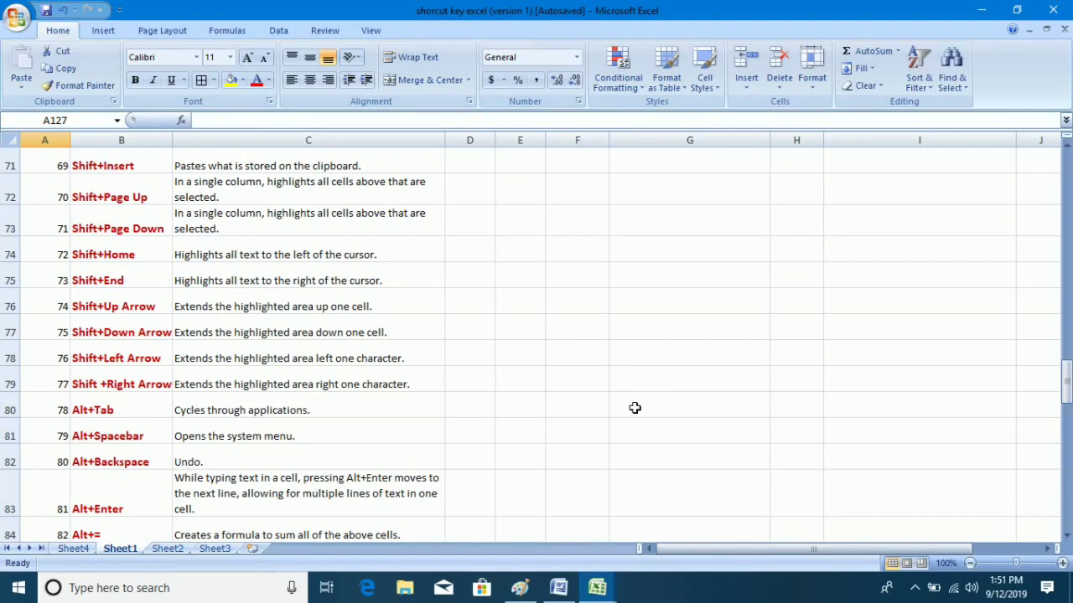
Step: Select G75:G77 and extend the block with Shift+arrow keys out to column J
{"action": "left_click", "coordinate": [704, 324]}
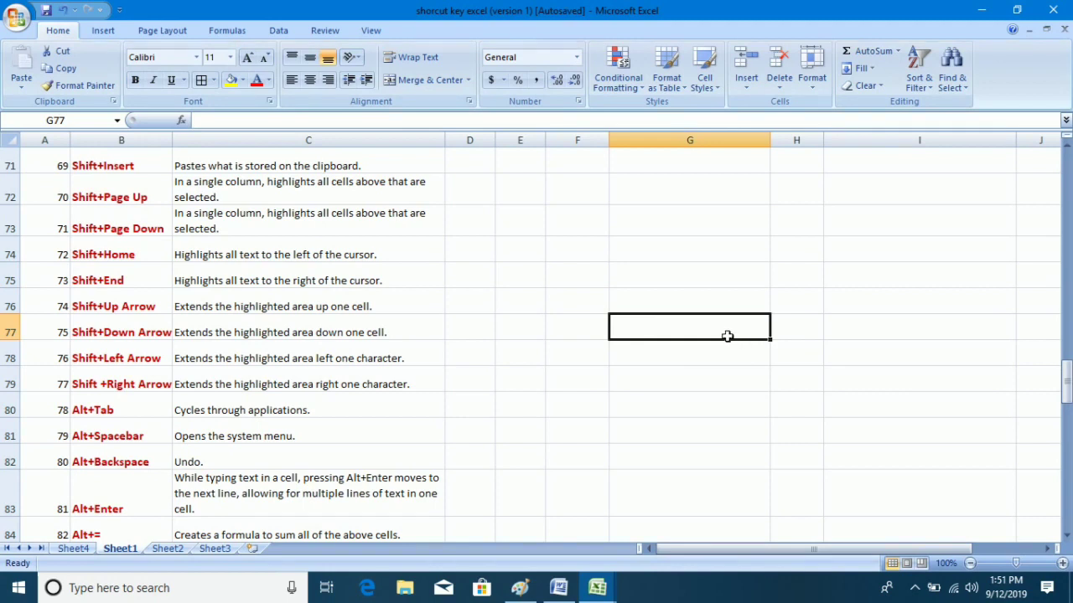
{"action": "left_click_drag", "start_coordinate": [686, 278], "coordinate": [698, 335]}
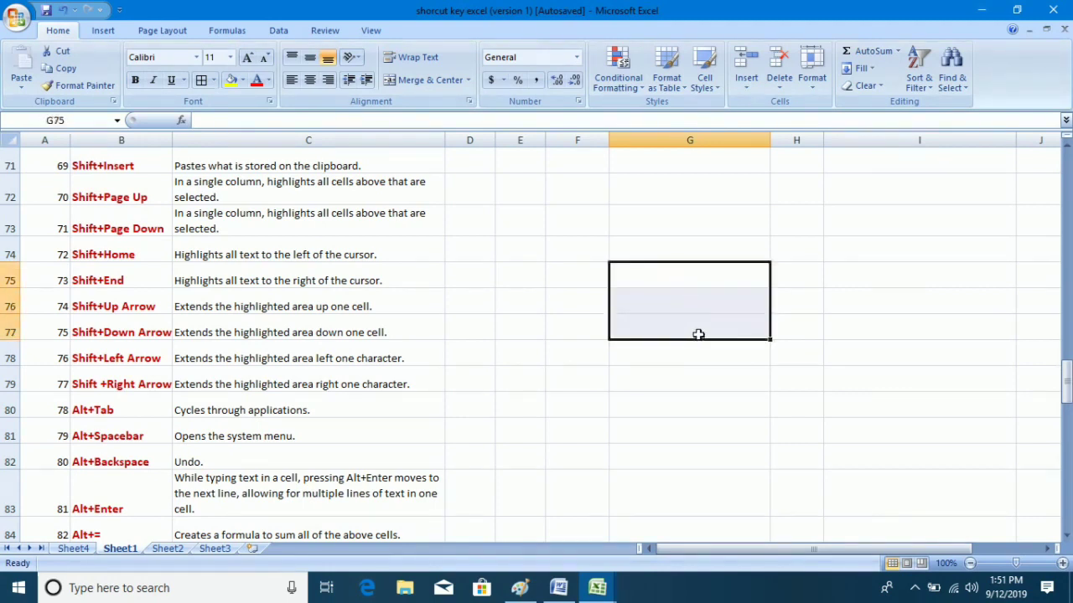
{"action": "left_click", "coordinate": [685, 356]}
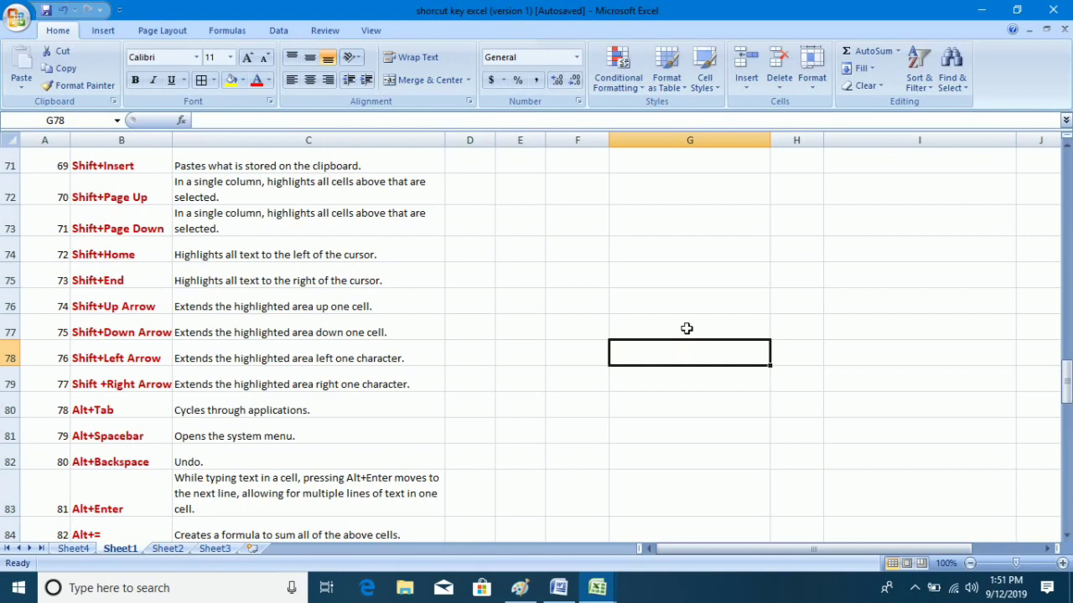
{"action": "left_click", "coordinate": [685, 329]}
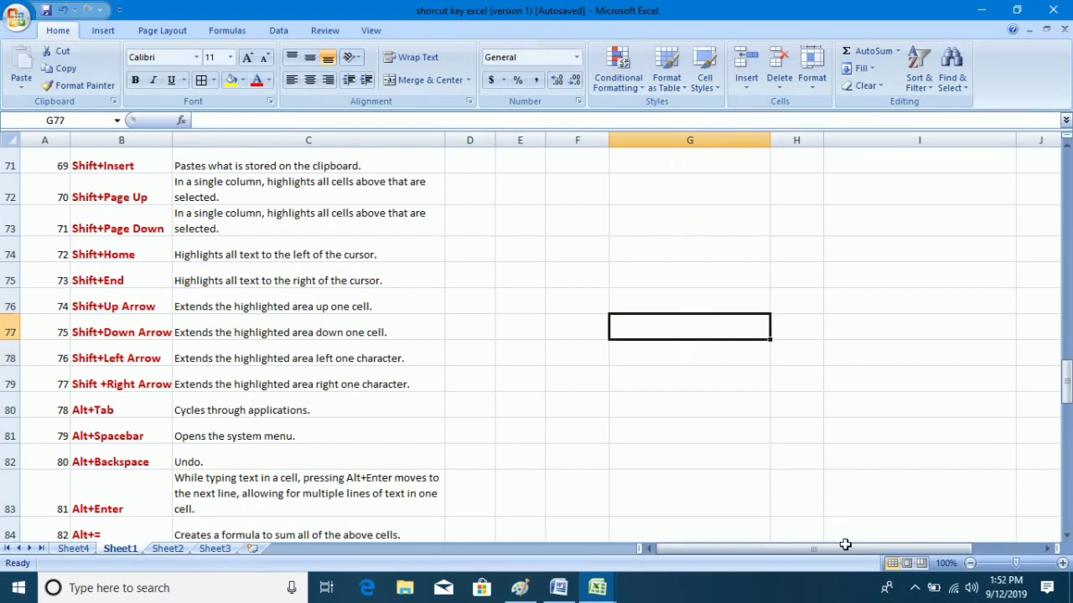
{"action": "key", "text": "shift+Up"}
{"action": "key", "text": "shift+Up"}
{"action": "key", "text": "shift+Up"}
{"action": "key", "text": "shift+Up"}
{"action": "key", "text": "shift+Up"}
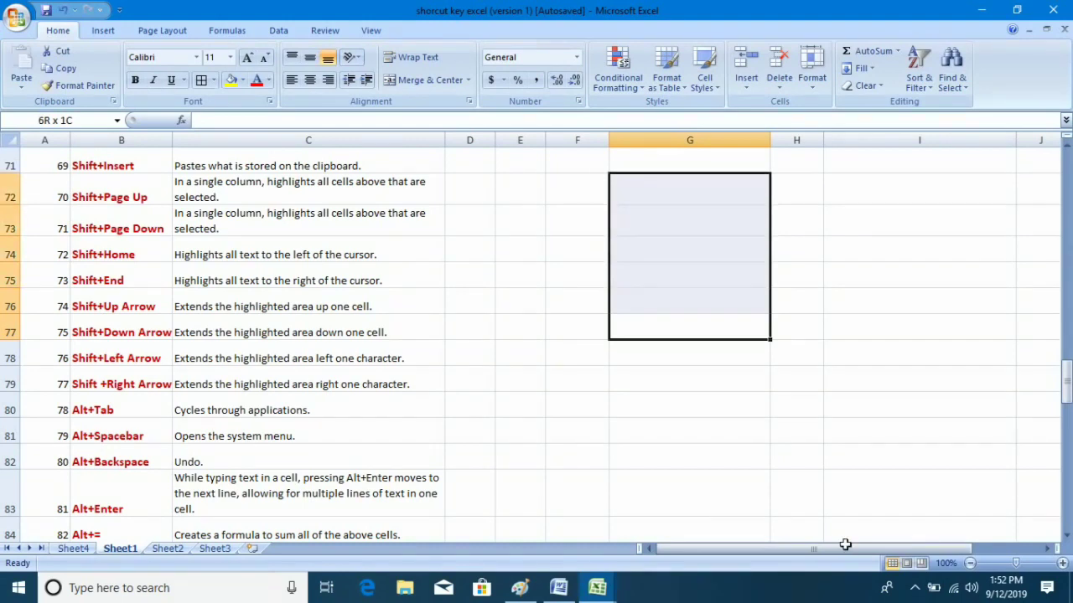
{"action": "key", "text": "shift+Down"}
{"action": "key", "text": "shift+Down"}
{"action": "key", "text": "shift+Down"}
{"action": "key", "text": "shift+Down"}
{"action": "key", "text": "shift+Down"}
{"action": "key", "text": "shift+Down"}
{"action": "key", "text": "shift+Down"}
{"action": "key", "text": "shift+Down"}
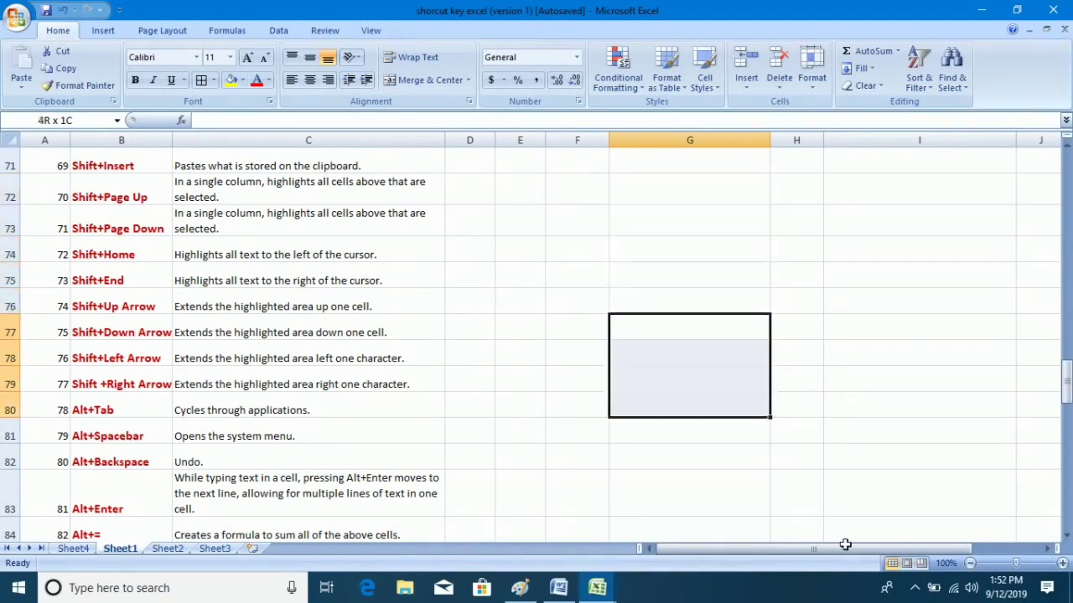
{"action": "key", "text": "shift+Down"}
{"action": "key", "text": "shift+Down"}
{"action": "key", "text": "shift+Left"}
{"action": "key", "text": "shift+Left"}
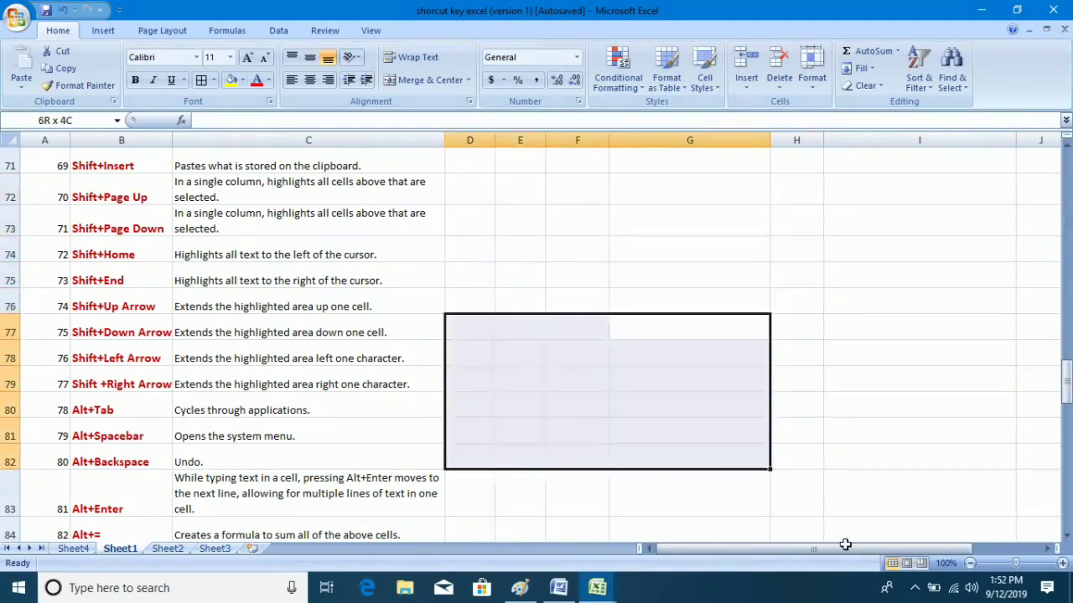
{"action": "key", "text": "shift+Right"}
{"action": "key", "text": "shift+Right"}
{"action": "key", "text": "shift+Right"}
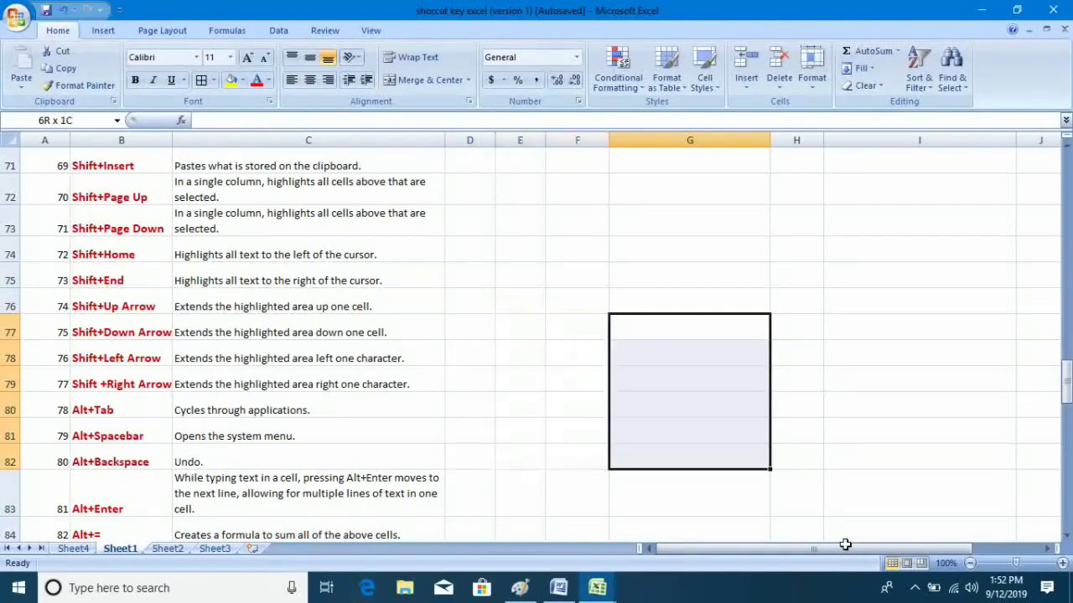
{"action": "key", "text": "shift+Right"}
{"action": "key", "text": "shift+Right"}
{"action": "key", "text": "shift+Right"}
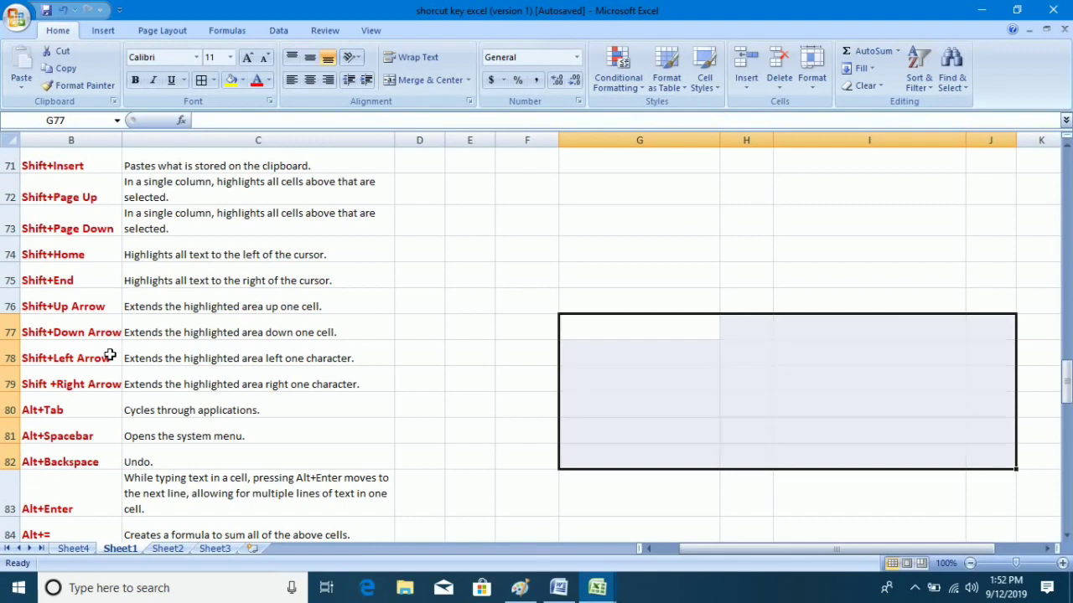
Step: Cycle open applications with Alt+Tab and show the window's system menu with Alt+Space
{"action": "left_click", "coordinate": [521, 414]}
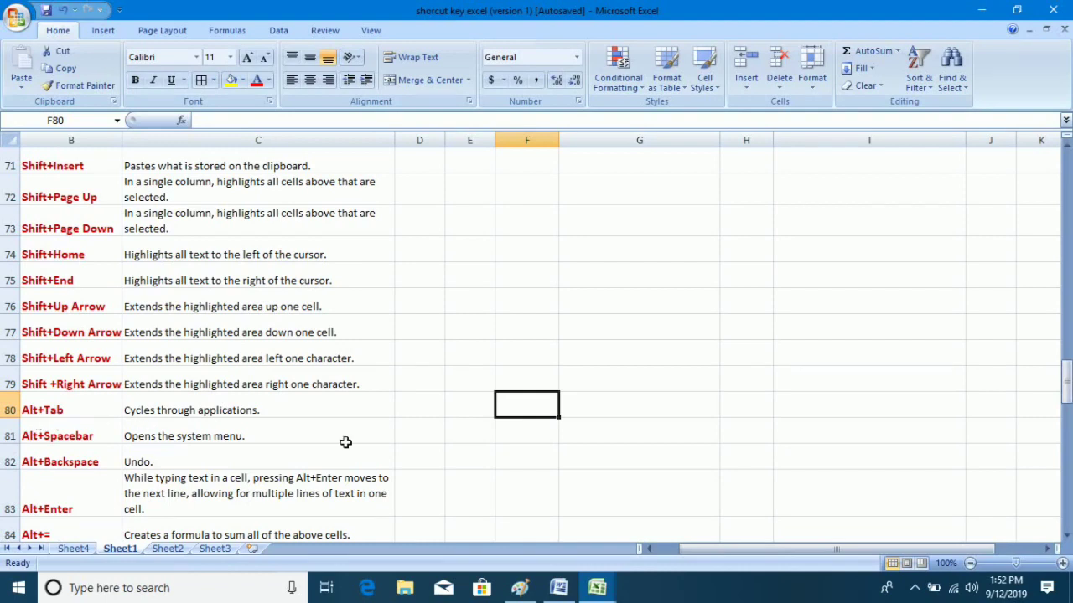
{"action": "left_click", "coordinate": [713, 355]}
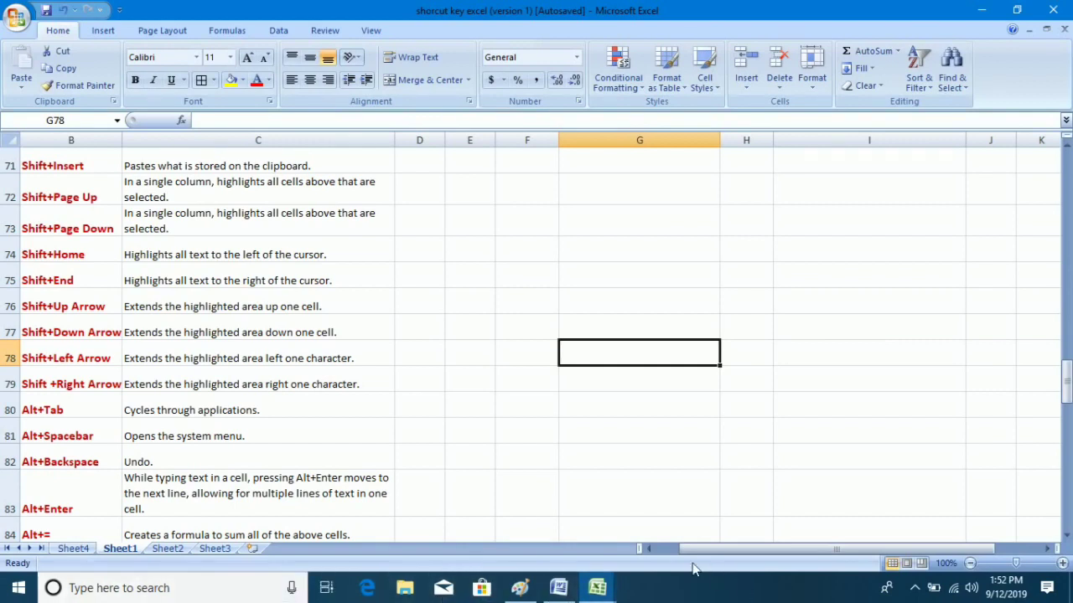
{"action": "key", "text": "alt+Tab"}
{"action": "key", "text": "alt+Tab"}
{"action": "key", "text": "alt+Tab"}
{"action": "key", "text": "alt+Tab"}
{"action": "key", "text": "alt+Tab"}
{"action": "key", "text": "alt+Tab"}
{"action": "key", "text": "alt+Tab"}
{"action": "key", "text": "alt+Tab"}
{"action": "key", "text": "alt+Tab"}
{"action": "key", "text": "alt+Tab"}
{"action": "key", "text": "alt+Tab"}
{"action": "key", "text": "alt+Tab"}
{"action": "key", "text": "alt+Tab"}
{"action": "left_click", "coordinate": [627, 426]}
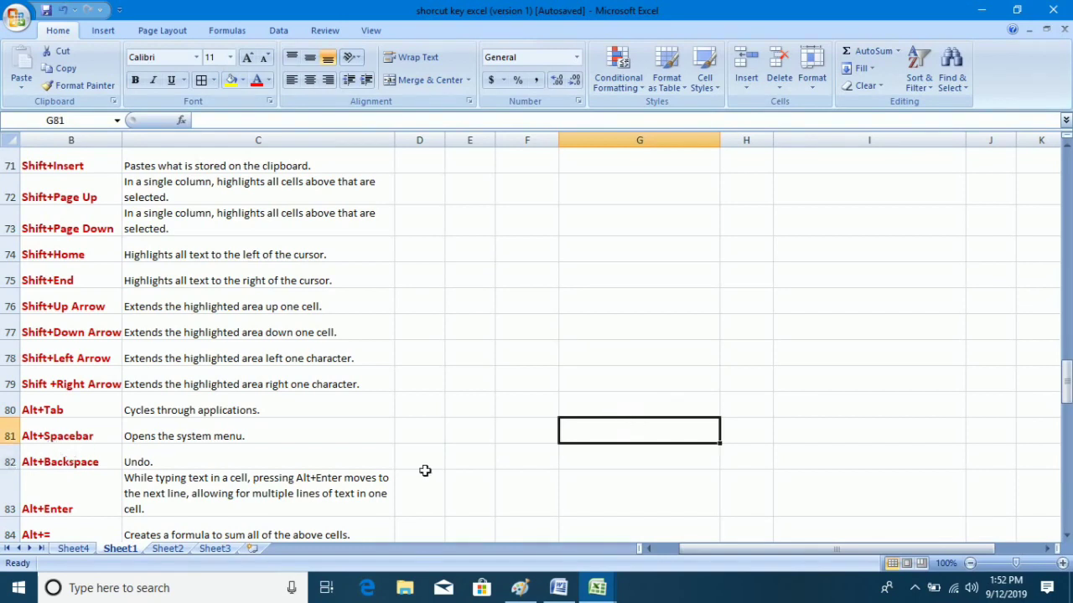
{"action": "key", "text": "alt+space"}
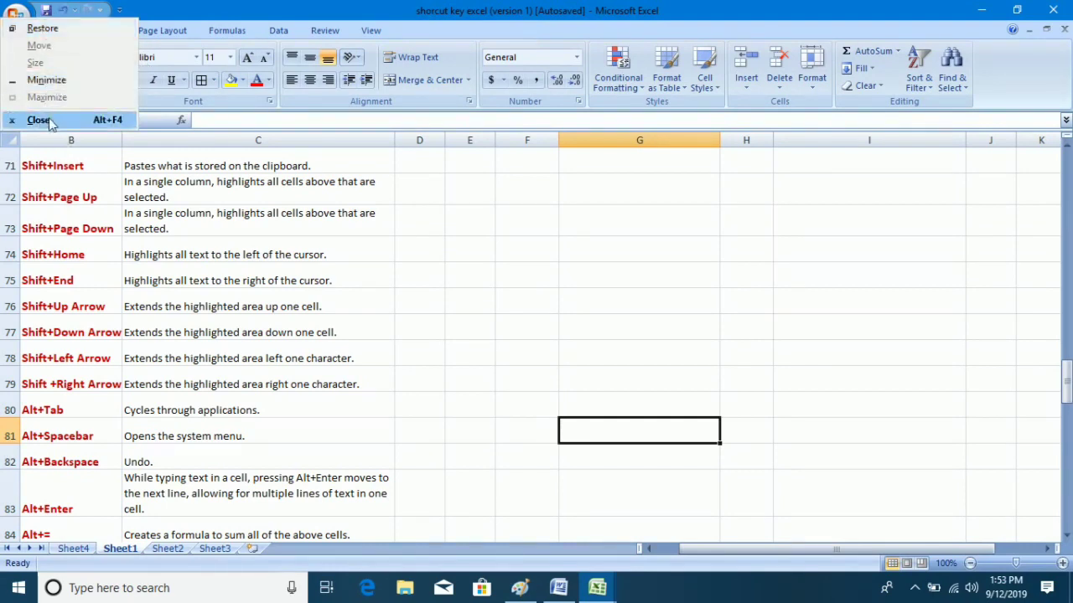
{"action": "left_click", "coordinate": [653, 335]}
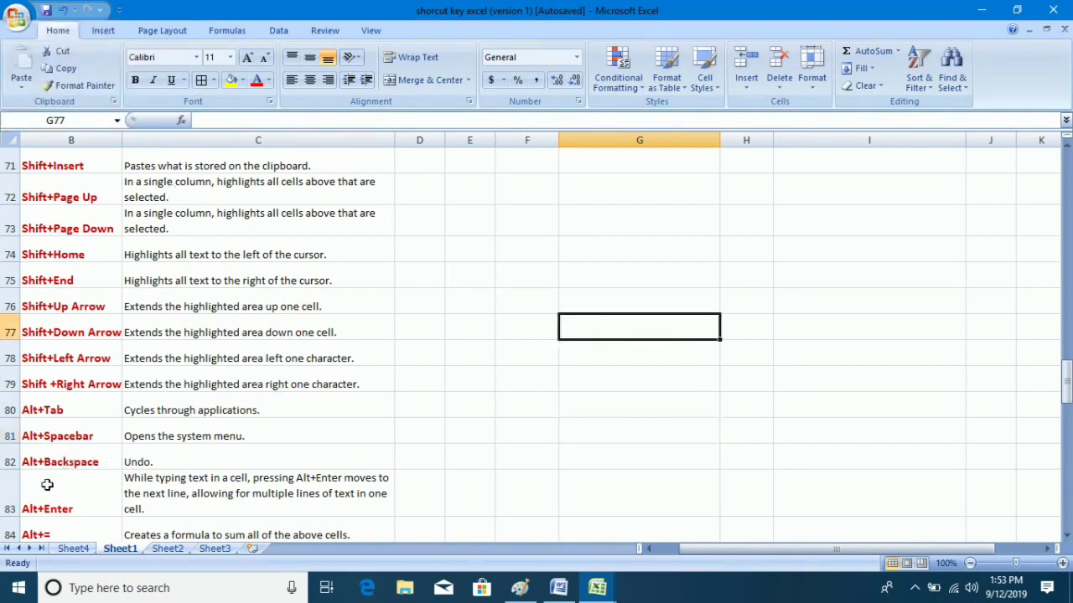
Step: Enter fghfghfgh in G75, delete it, then restore it with Alt+Backspace
{"action": "left_click", "coordinate": [637, 280]}
{"action": "type", "text": "fghfghfgh"}
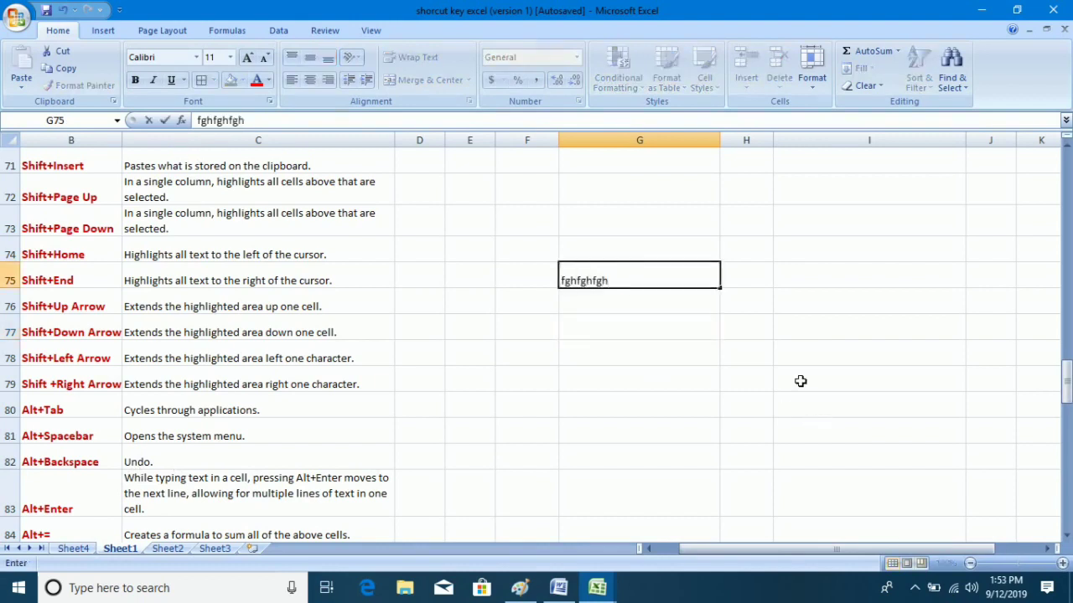
{"action": "left_click", "coordinate": [801, 381]}
{"action": "left_click", "coordinate": [652, 285]}
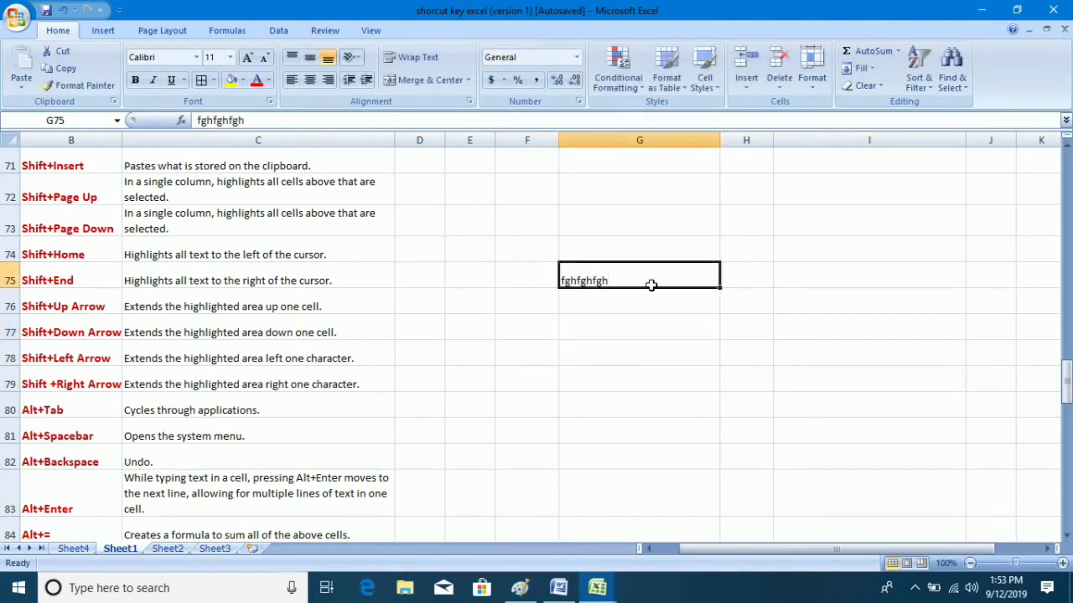
{"action": "key", "text": "Delete"}
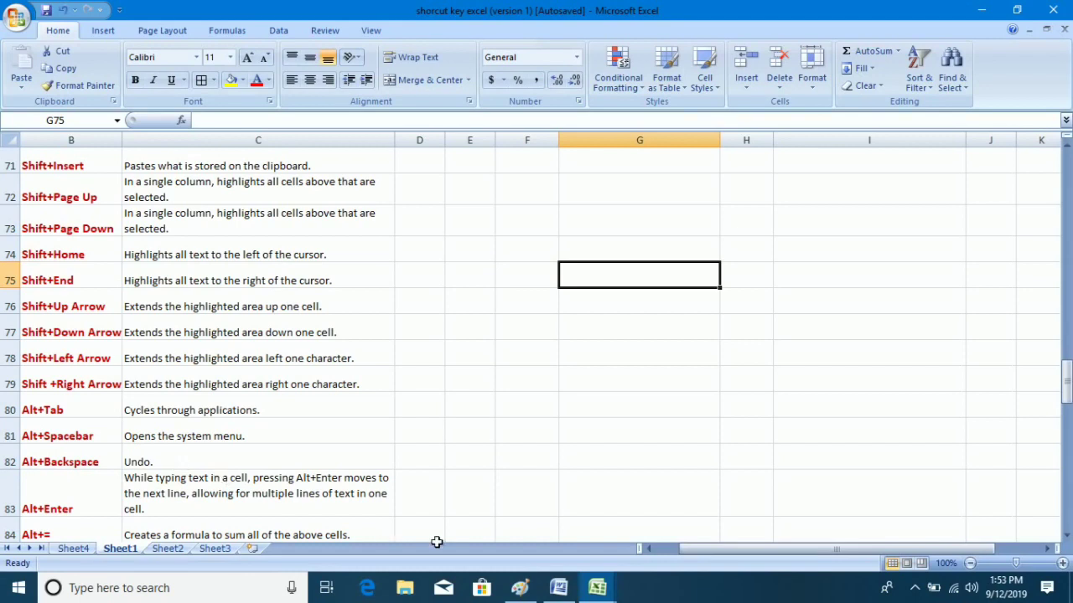
{"action": "key", "text": "alt+BackSpace"}
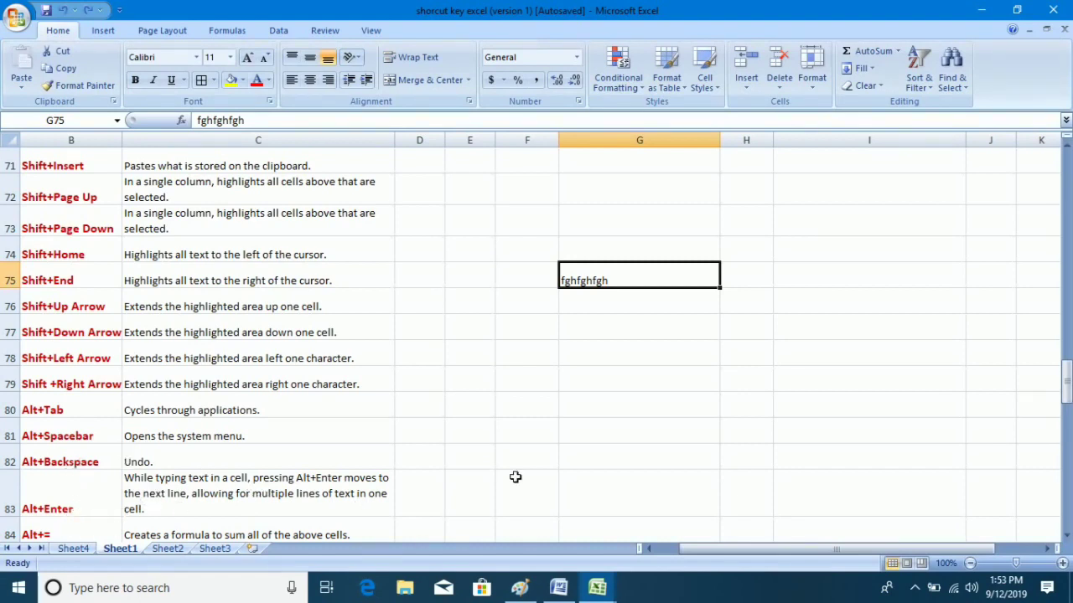
Step: Clear G75 and enter sdsds in its place
{"action": "left_click", "coordinate": [613, 328]}
{"action": "left_click", "coordinate": [611, 282]}
{"action": "key", "text": "Delete"}
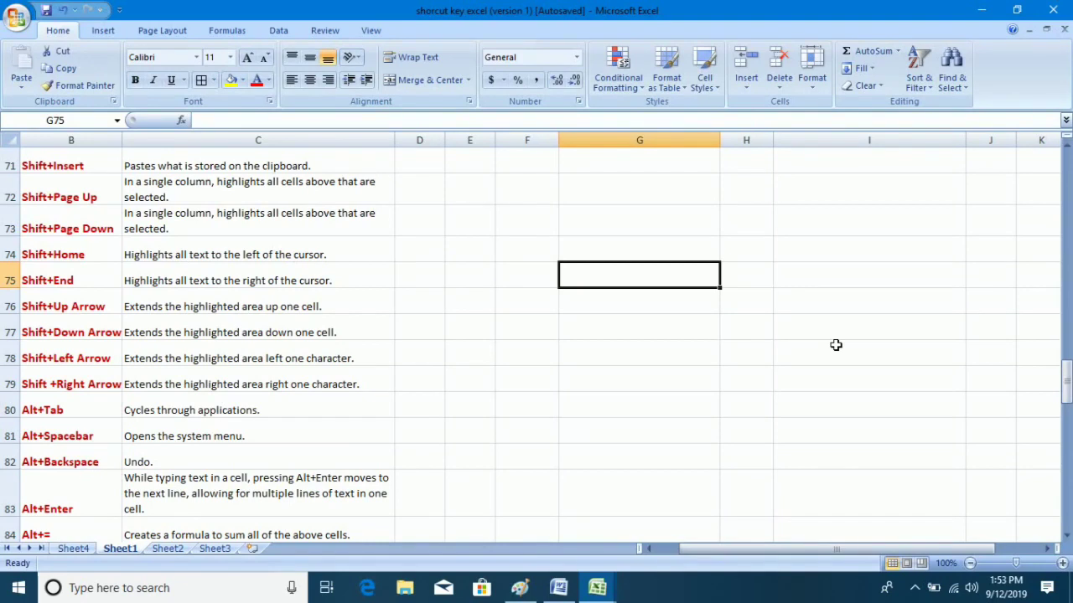
{"action": "type", "text": "sdsds"}
{"action": "key", "text": "Return"}
{"action": "key", "text": "Up"}
{"action": "key", "text": "Down"}
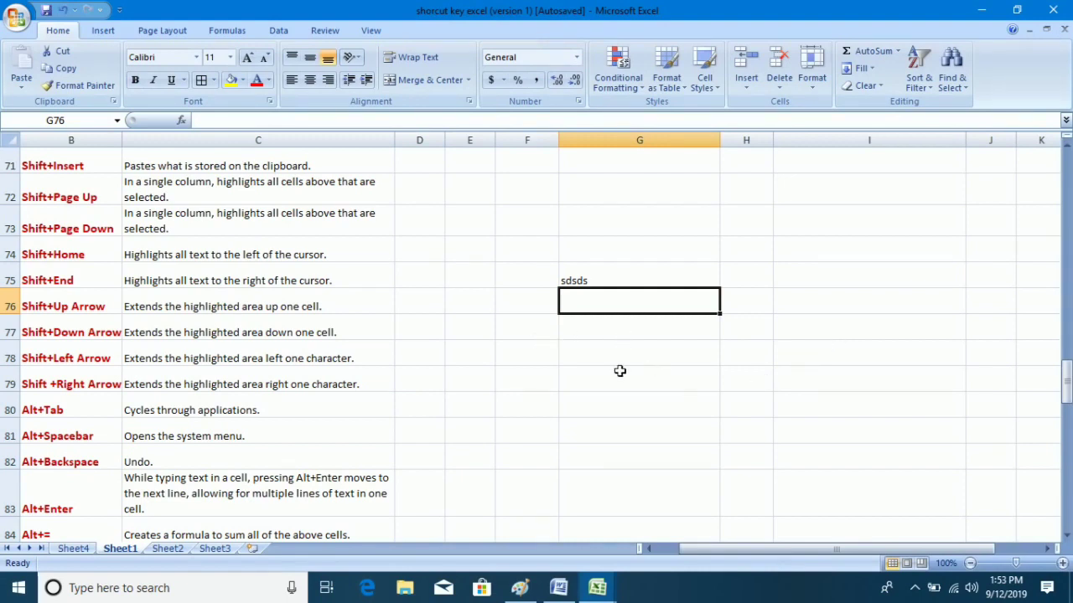
Step: Erase G75 with Backspace and enter shdggasghdghasd instead
{"action": "key", "text": "Up"}
{"action": "key", "text": "BackSpace"}
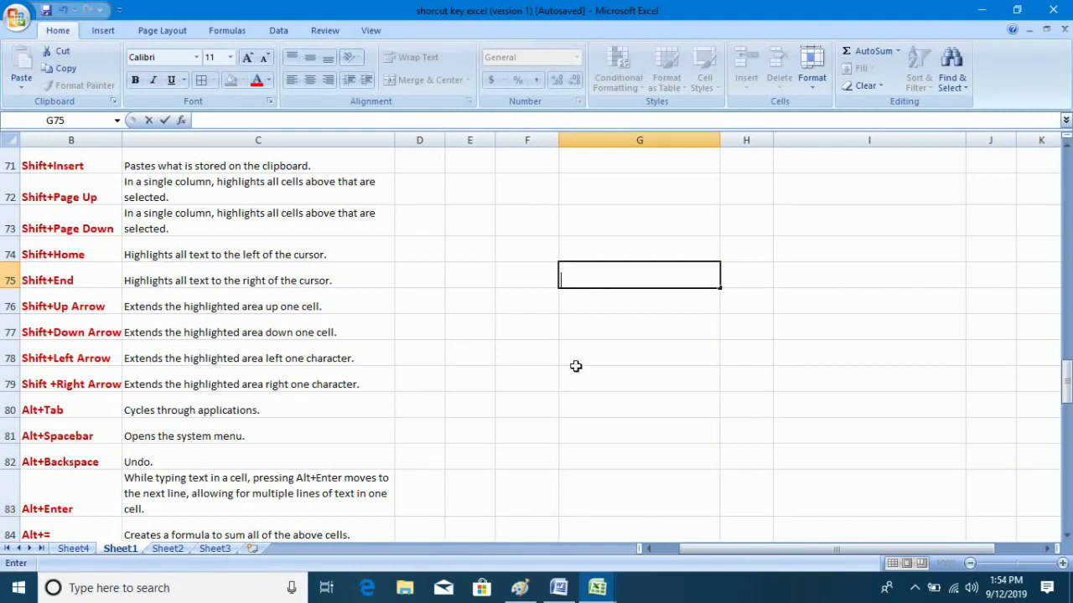
{"action": "left_click", "coordinate": [591, 305]}
{"action": "left_click", "coordinate": [592, 283]}
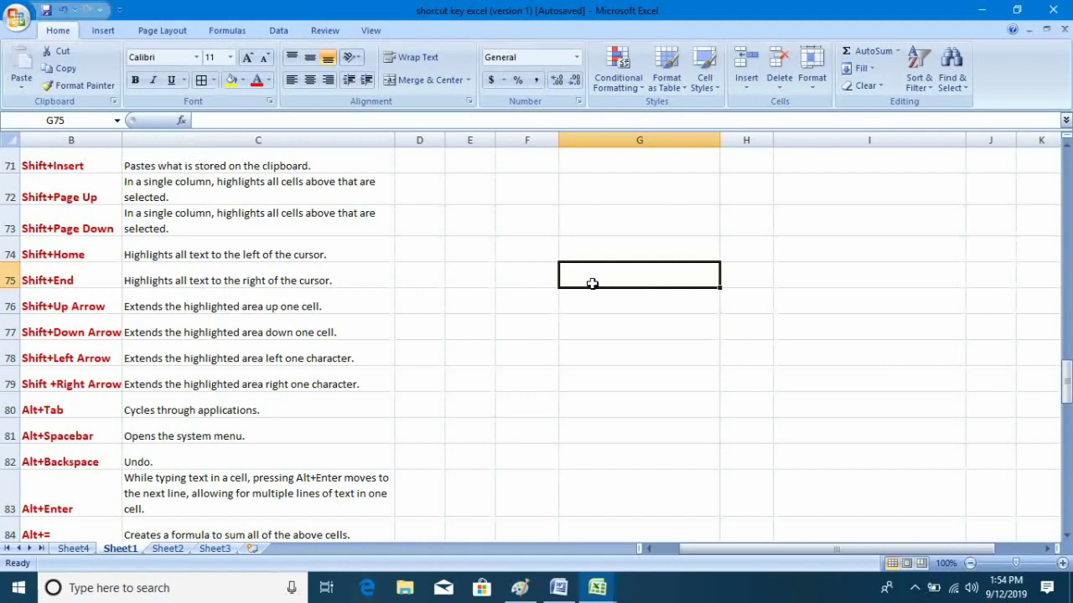
{"action": "type", "text": "shdggasghdghasd"}
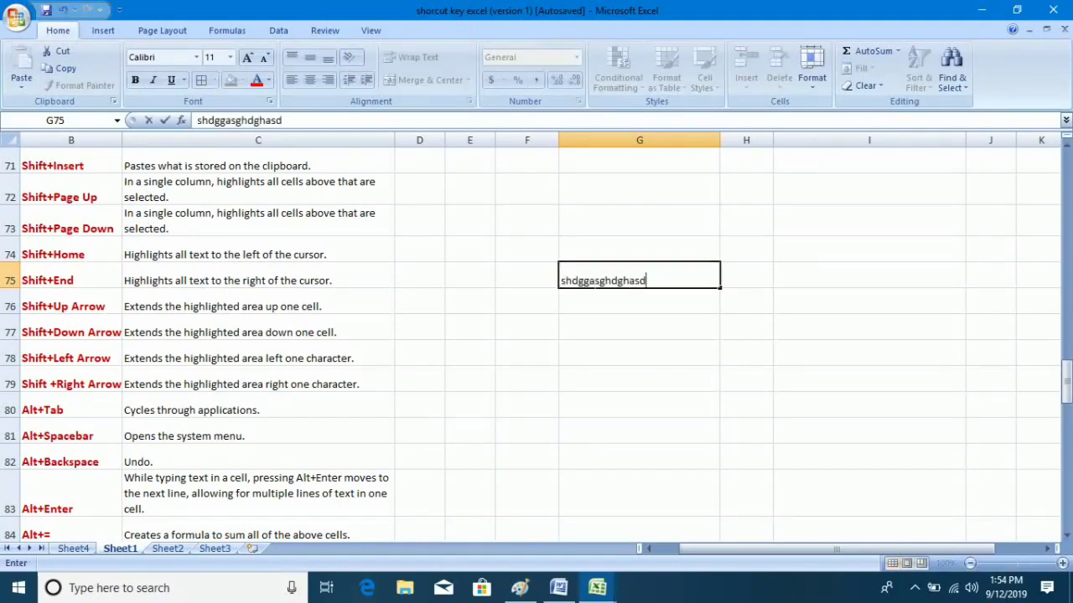
{"action": "key", "text": "Return"}
{"action": "key", "text": "Return"}
{"action": "key", "text": "Return"}
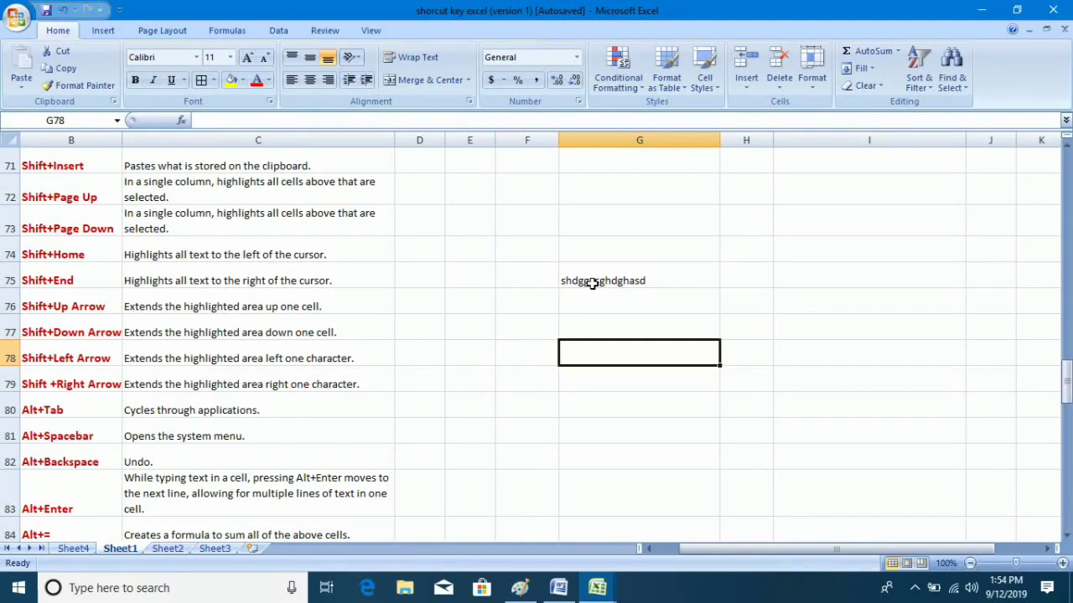
Step: Reopen G75 and erase its text with Backspace
{"action": "left_click", "coordinate": [670, 278]}
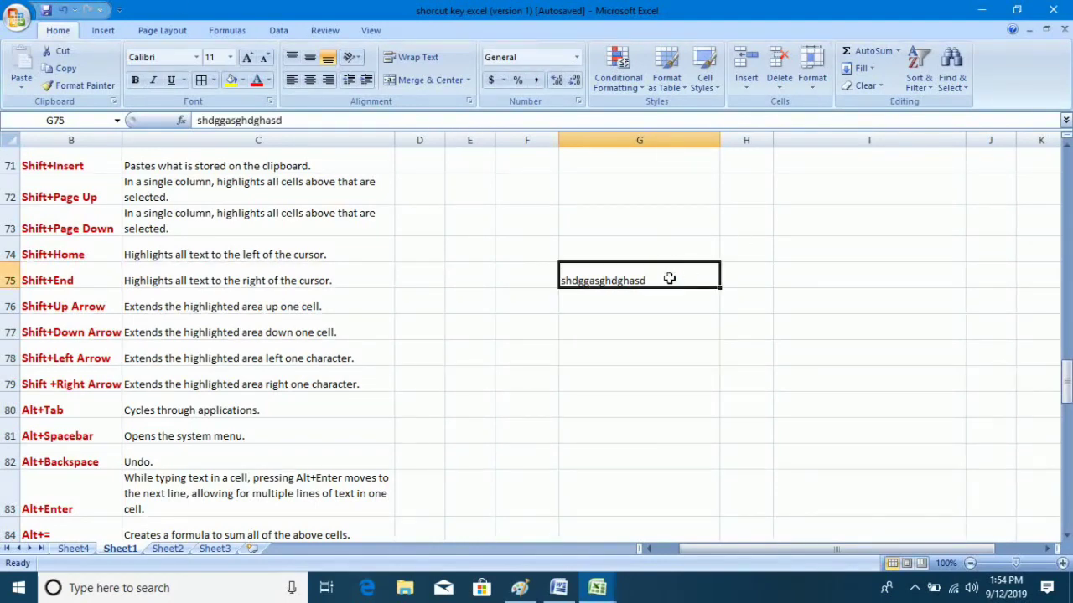
{"action": "left_click", "coordinate": [679, 282]}
{"action": "left_click", "coordinate": [684, 283]}
{"action": "key", "text": "BackSpace"}
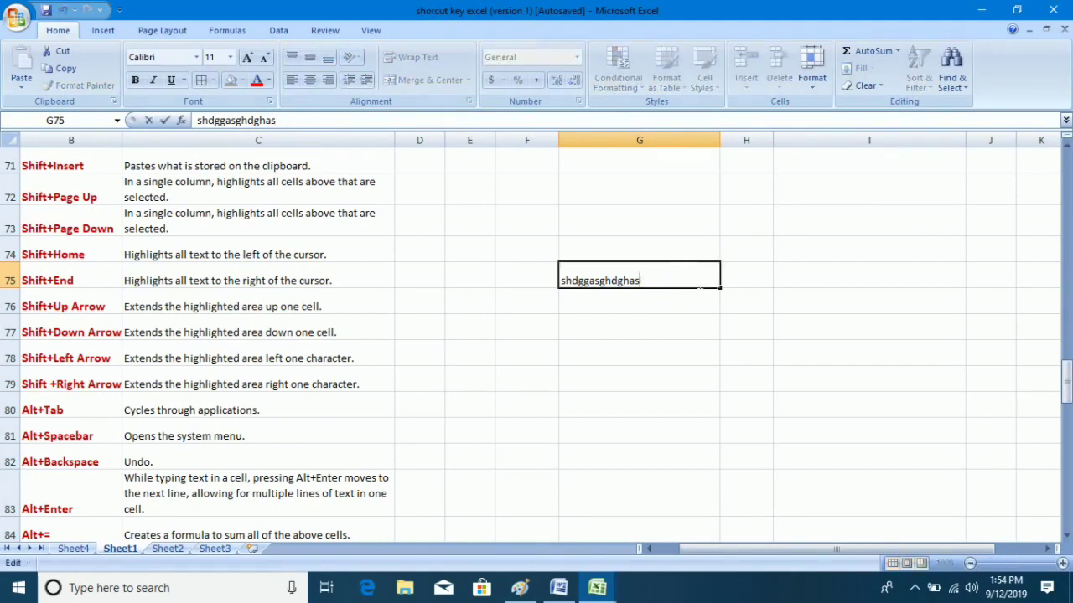
{"action": "key", "text": "BackSpace"}
{"action": "key", "text": "BackSpace"}
{"action": "key", "text": "BackSpace"}
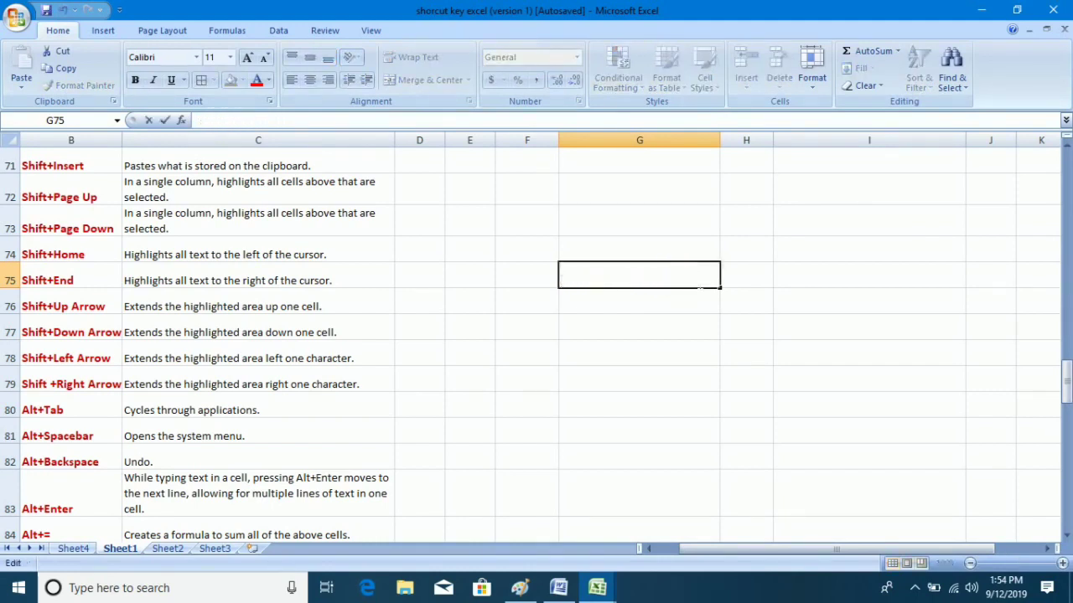
{"action": "type", "text": "computer"}
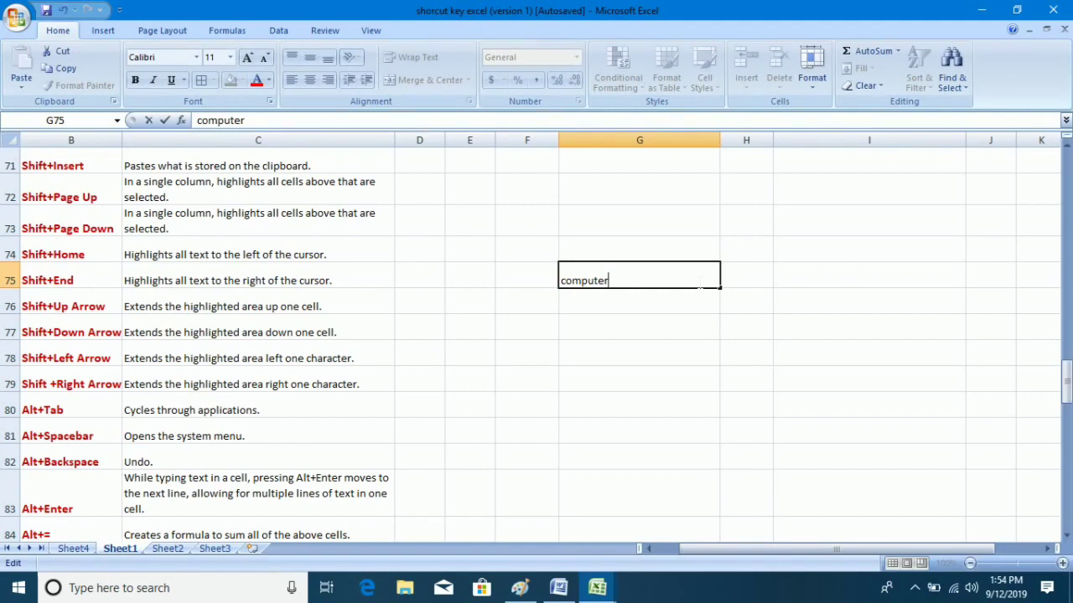
{"action": "key", "text": "alt+Return"}
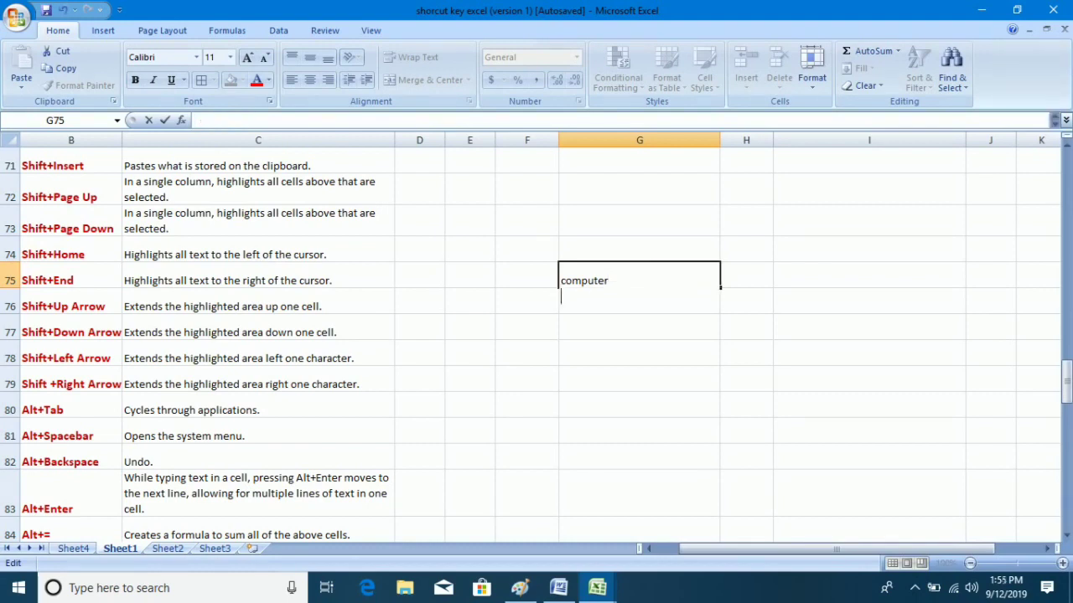
{"action": "type", "text": "institute"}
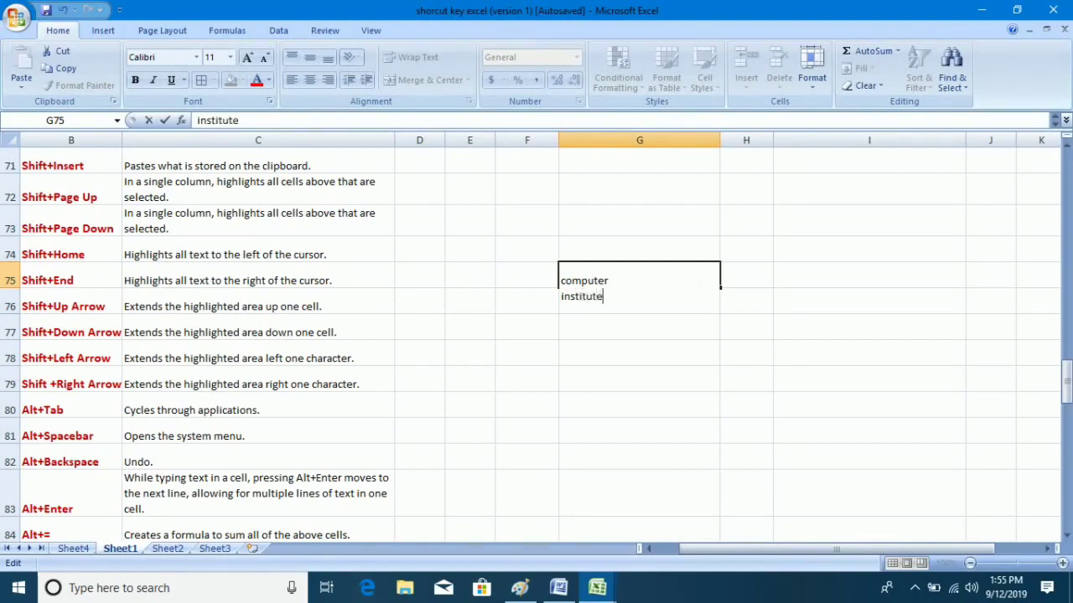
{"action": "key", "text": "alt+Return"}
{"action": "type", "text": "fdgdfgf"}
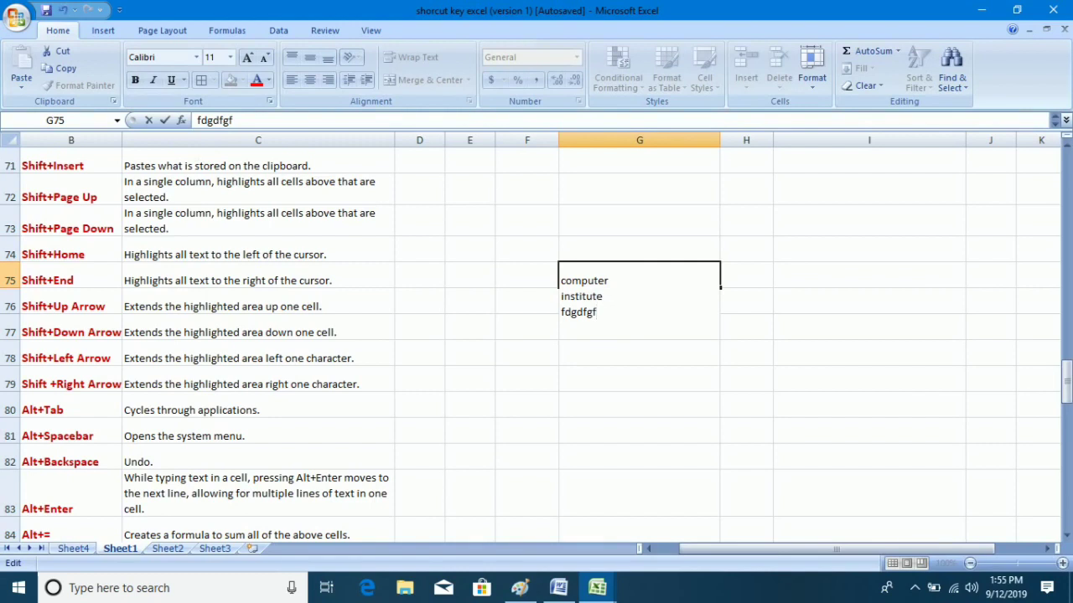
{"action": "key", "text": "alt+Return"}
{"action": "type", "text": "hgjhg"}
{"action": "left_click", "coordinate": [838, 388]}
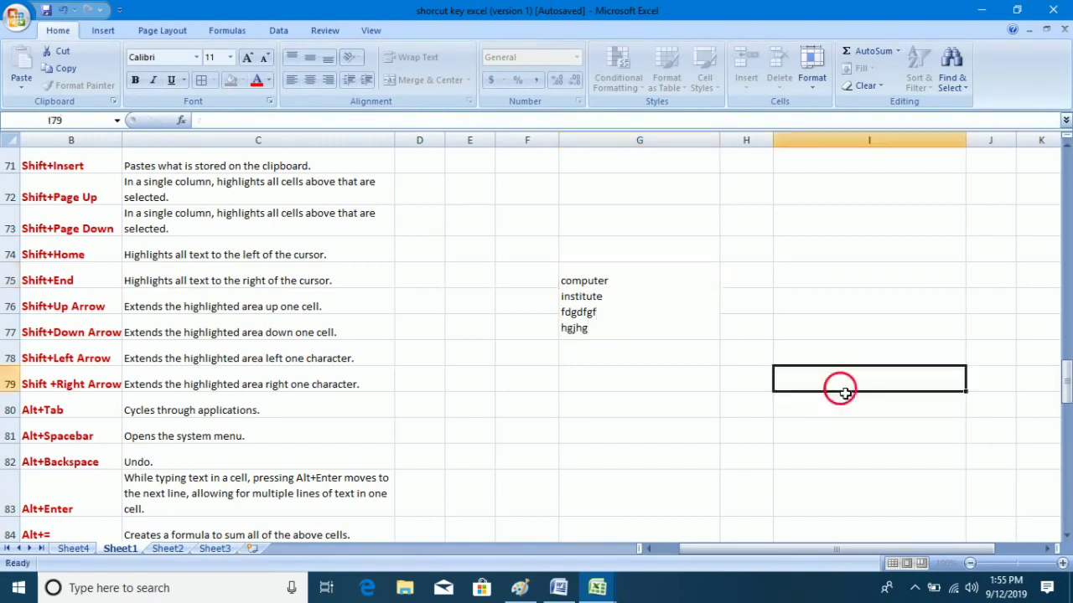
{"action": "left_click", "coordinate": [614, 280]}
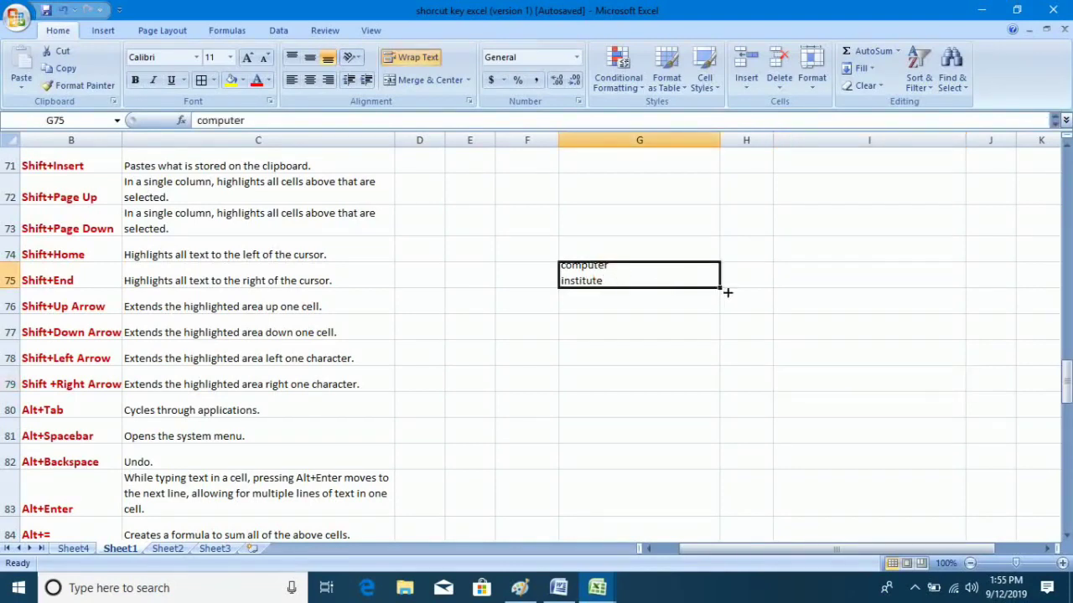
{"action": "left_click_drag", "start_coordinate": [727, 293], "coordinate": [726, 369]}
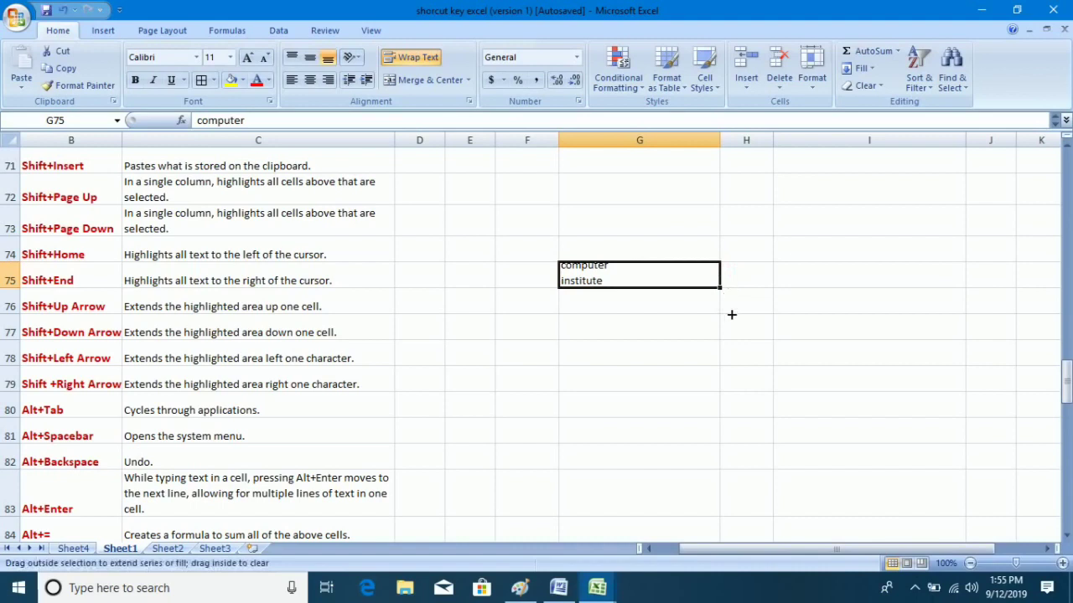
{"action": "left_click", "coordinate": [739, 352]}
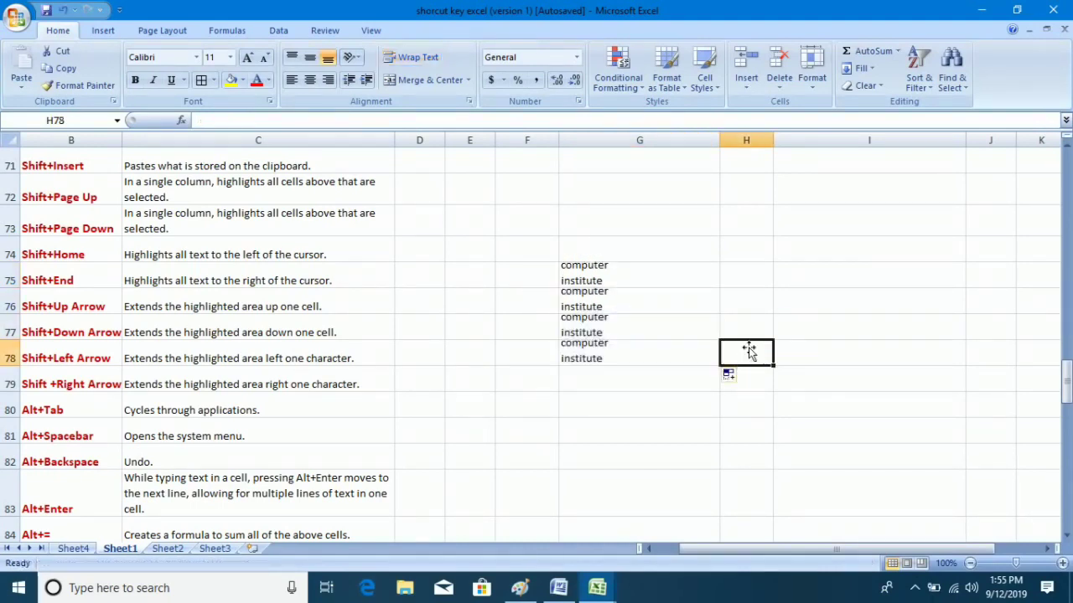
{"action": "key", "text": "ctrl+z"}
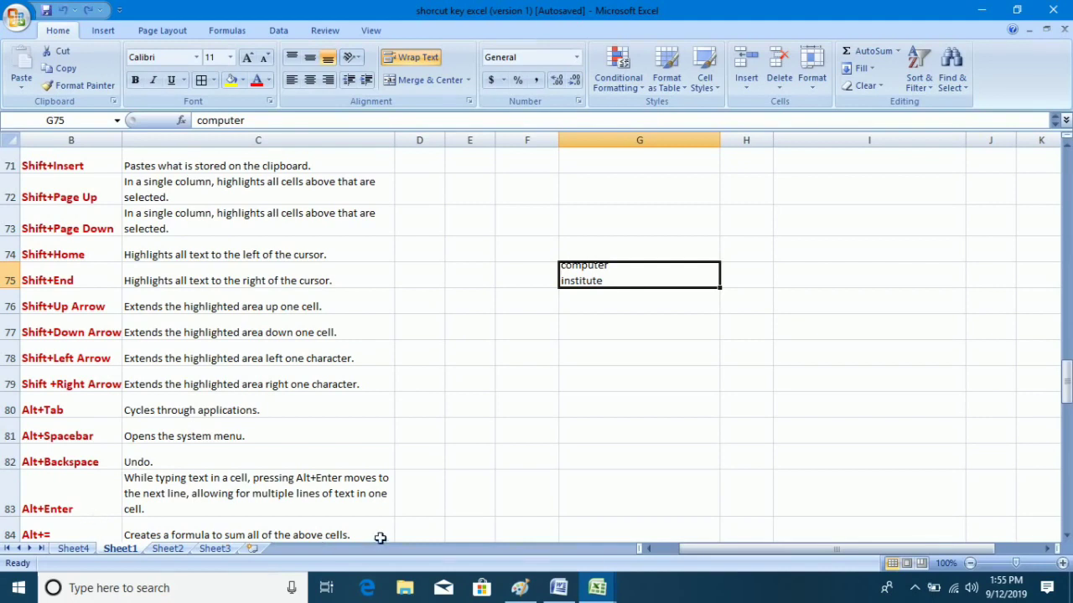
{"action": "scroll", "coordinate": [373, 496], "scroll_direction": "down", "scroll_amount": 2}
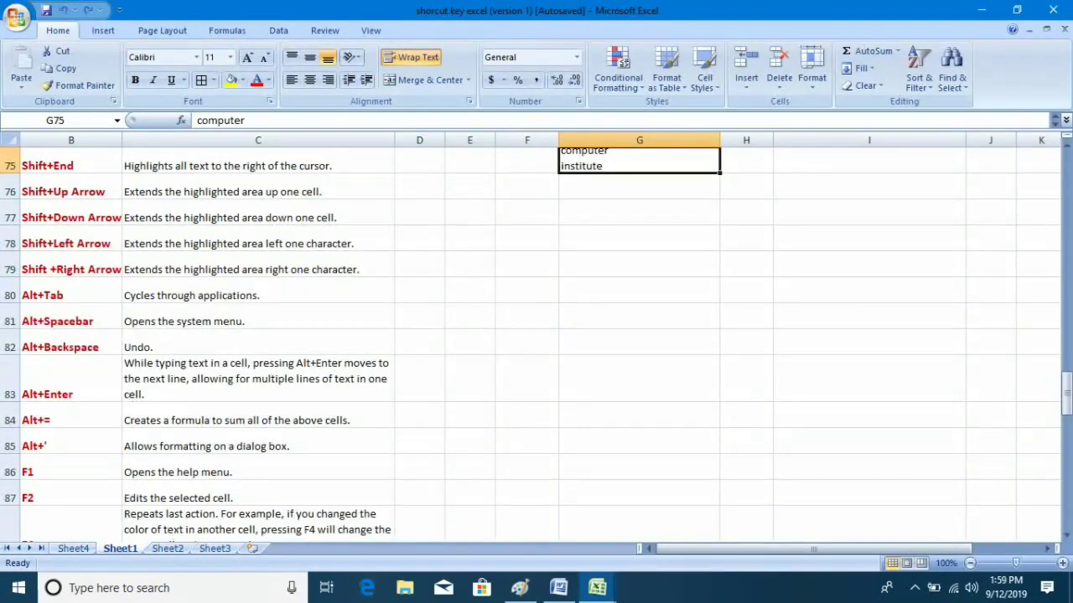
Step: Inspect the K6–K8 totals on Sheet2, start editing K8's formula, cancel, and return to Sheet1
{"action": "left_click", "coordinate": [167, 549]}
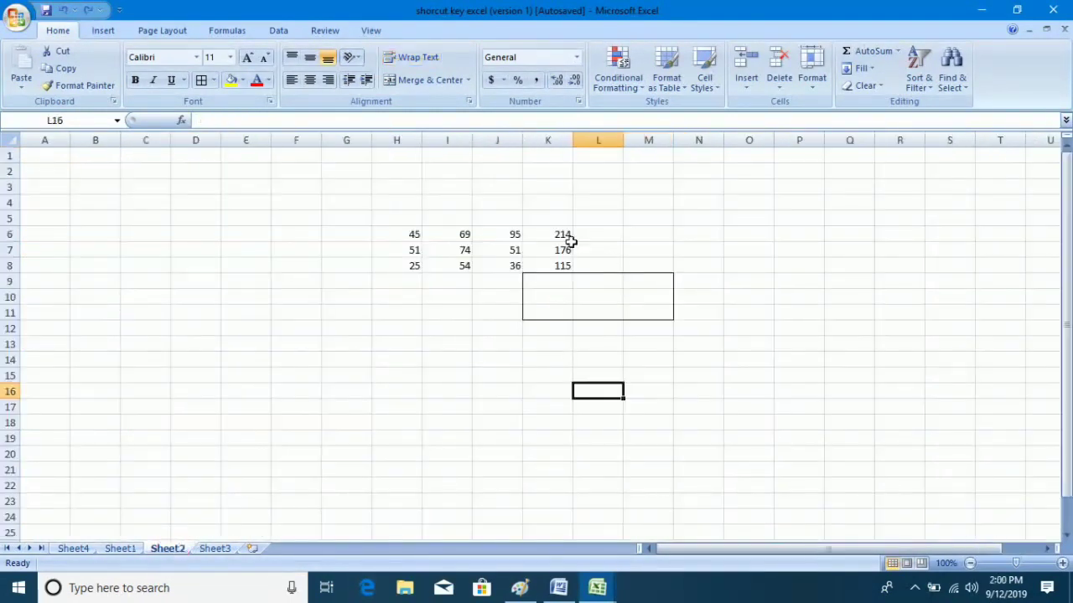
{"action": "left_click", "coordinate": [564, 239]}
{"action": "left_click", "coordinate": [569, 251]}
{"action": "left_click", "coordinate": [565, 267]}
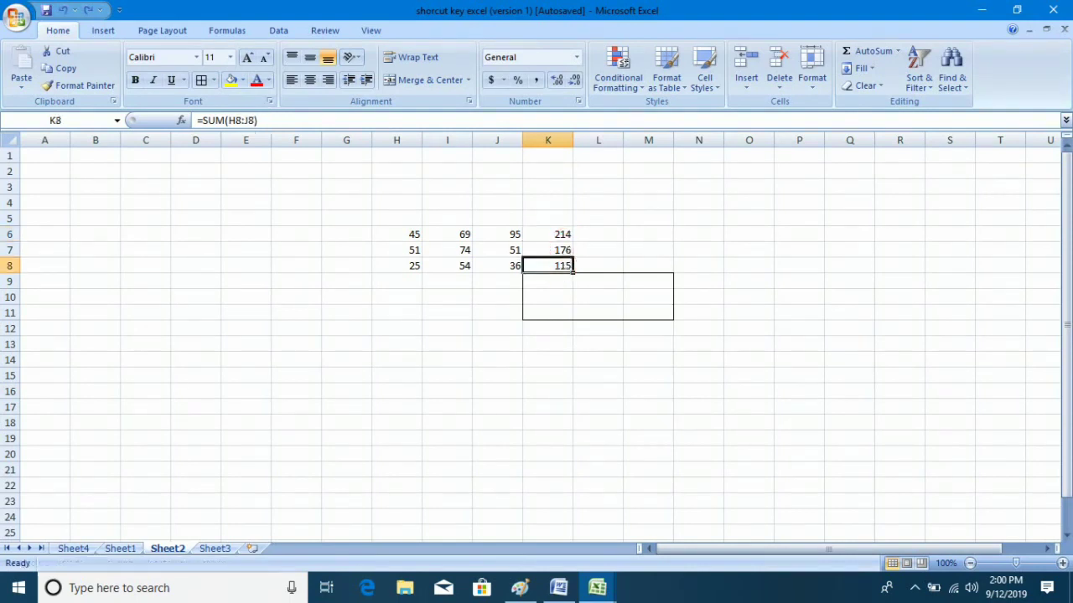
{"action": "left_click", "coordinate": [245, 121]}
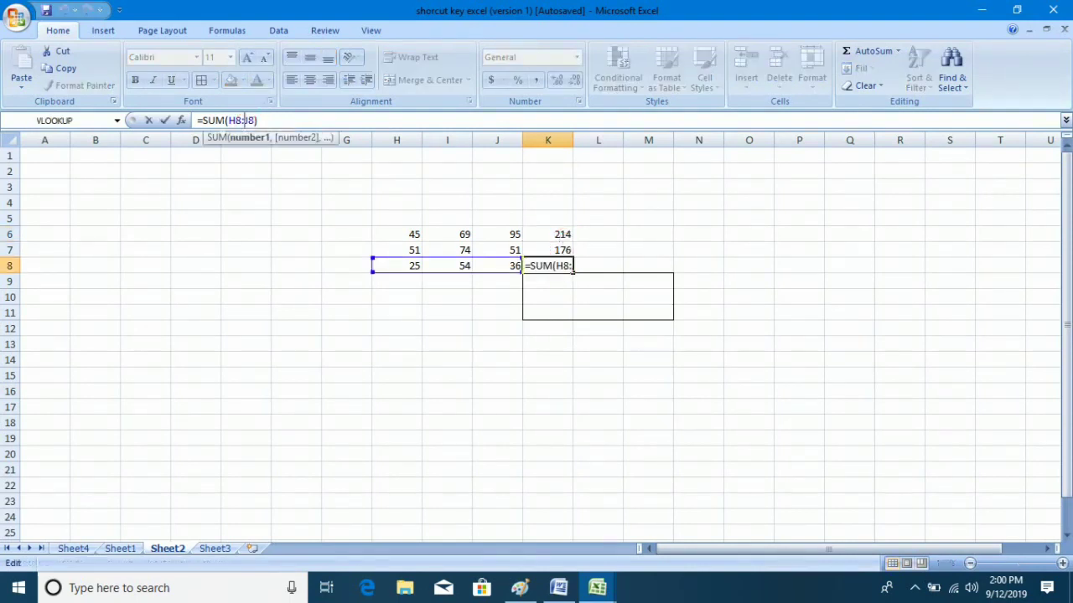
{"action": "left_click", "coordinate": [558, 377]}
{"action": "key", "text": "Escape"}
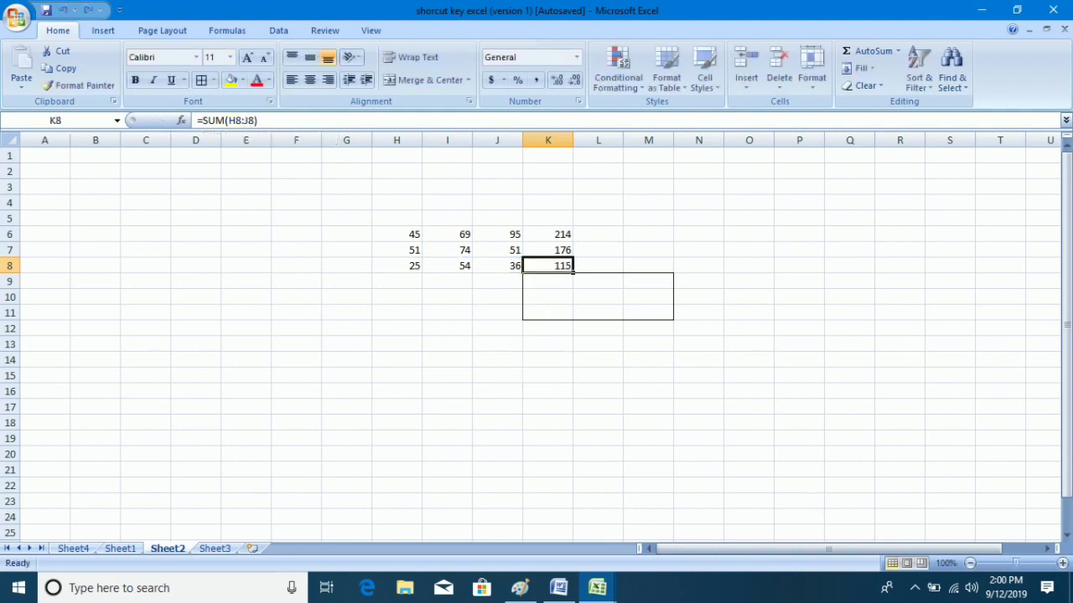
{"action": "left_click", "coordinate": [555, 236]}
{"action": "left_click", "coordinate": [121, 548]}
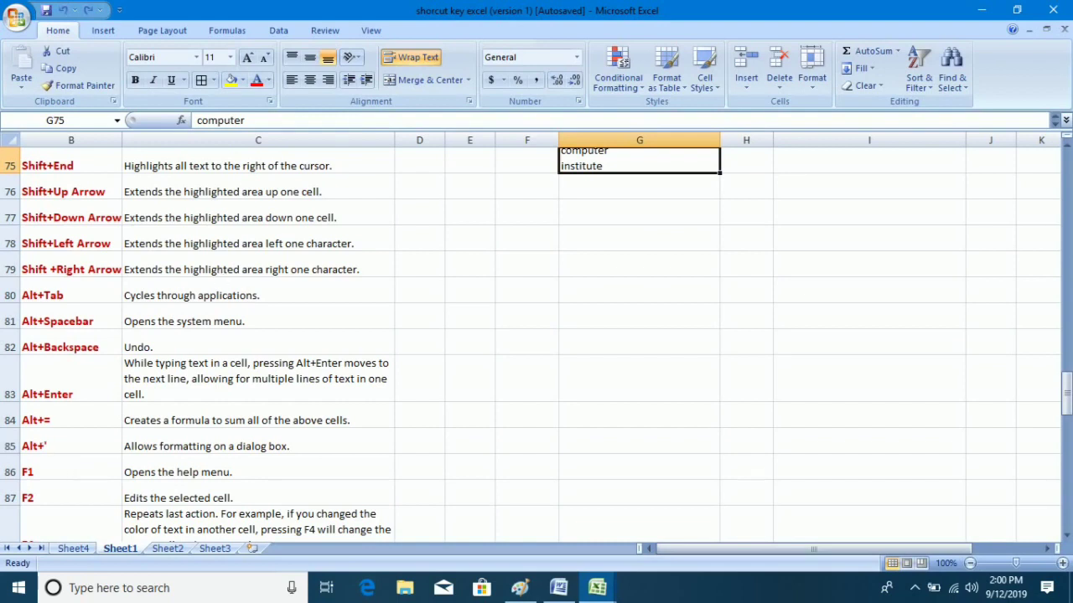
Step: Back on Sheet2, open K6's formula =SUM(H6+I7+J6) for in-cell editing with F2
{"action": "left_click", "coordinate": [166, 549]}
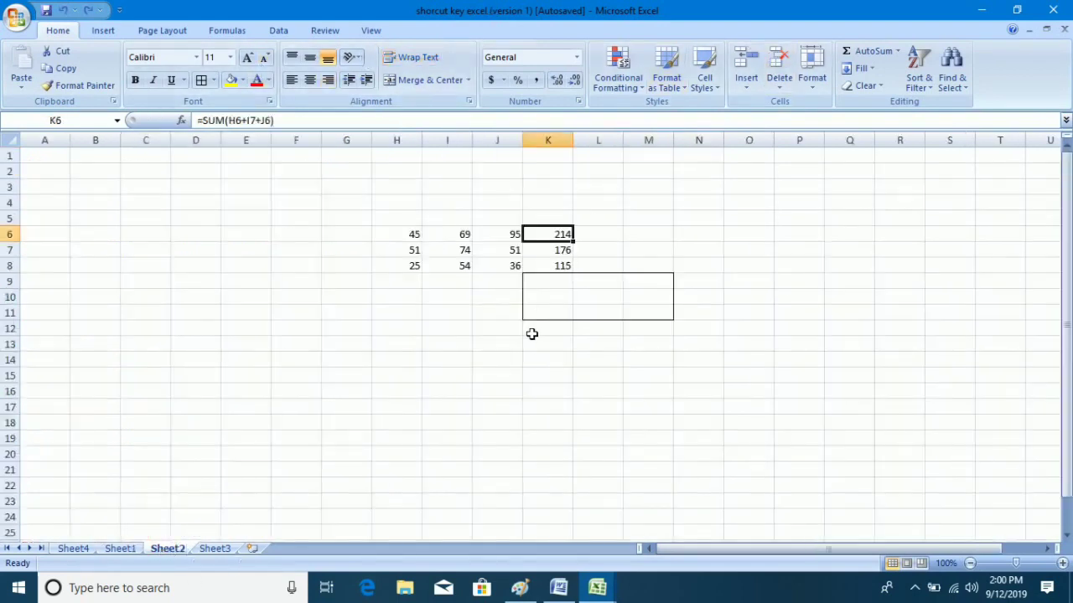
{"action": "left_click", "coordinate": [558, 265]}
{"action": "left_click", "coordinate": [566, 241]}
{"action": "key", "text": "F2"}
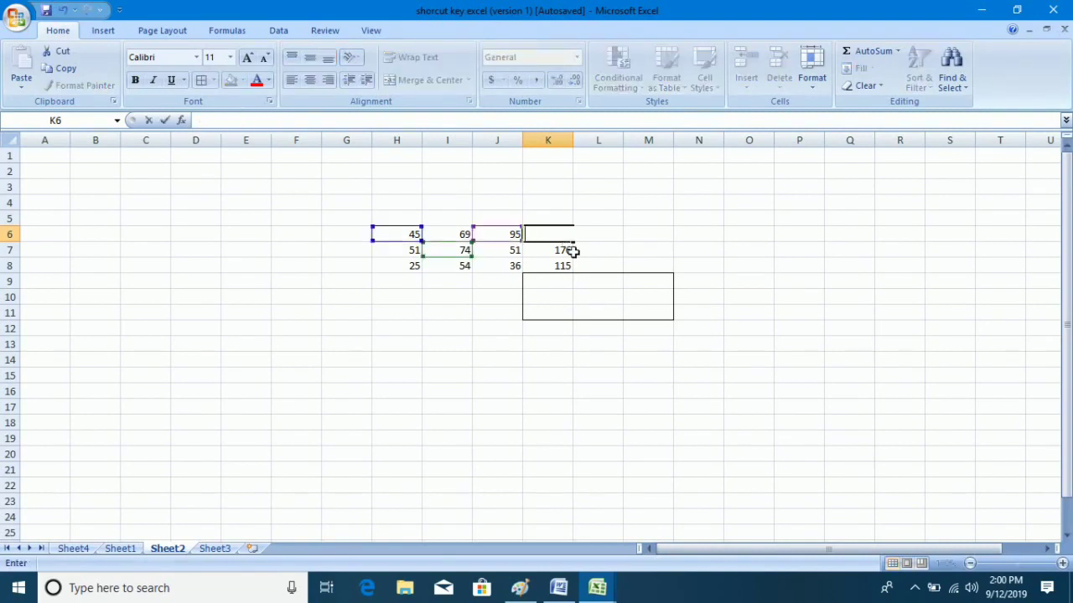
Step: Copy K6's formula into K7 with Ctrl+' so K7 shows 214
{"action": "key", "text": "Escape"}
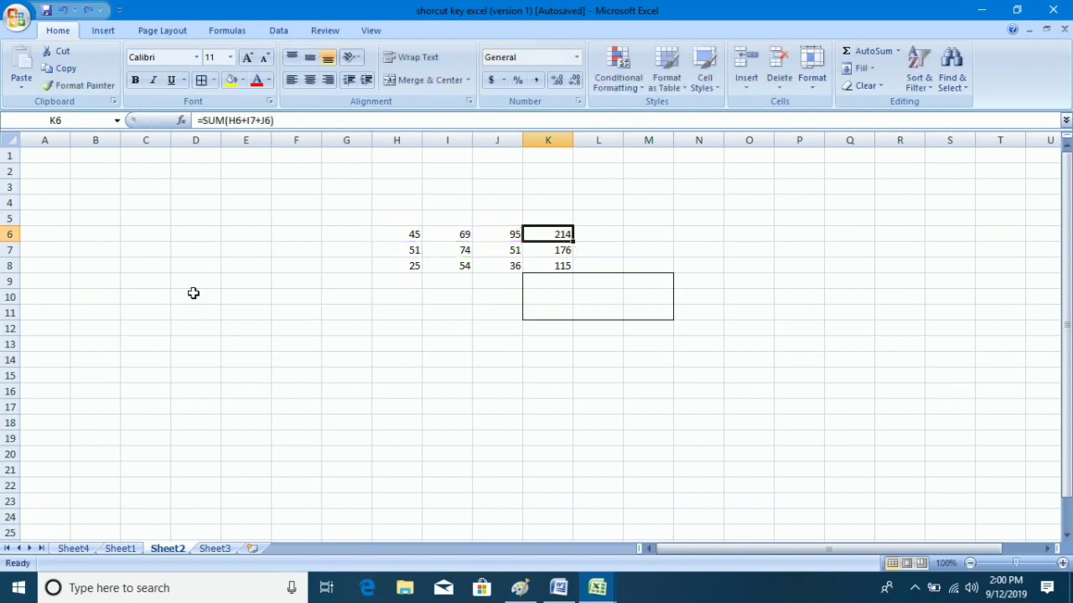
{"action": "left_click", "coordinate": [557, 256]}
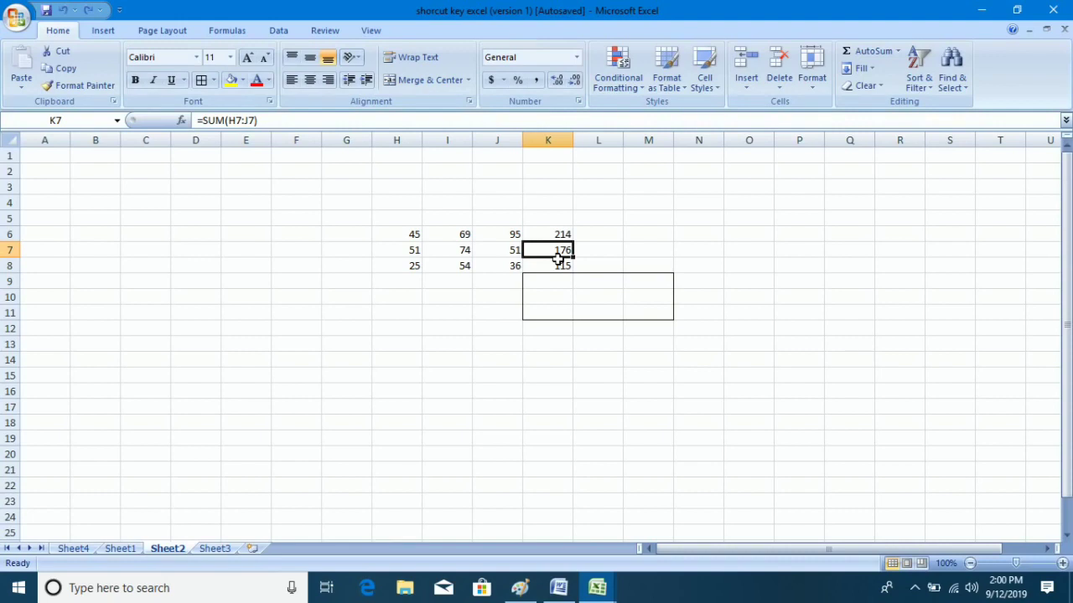
{"action": "key", "text": "ctrl+apostrophe"}
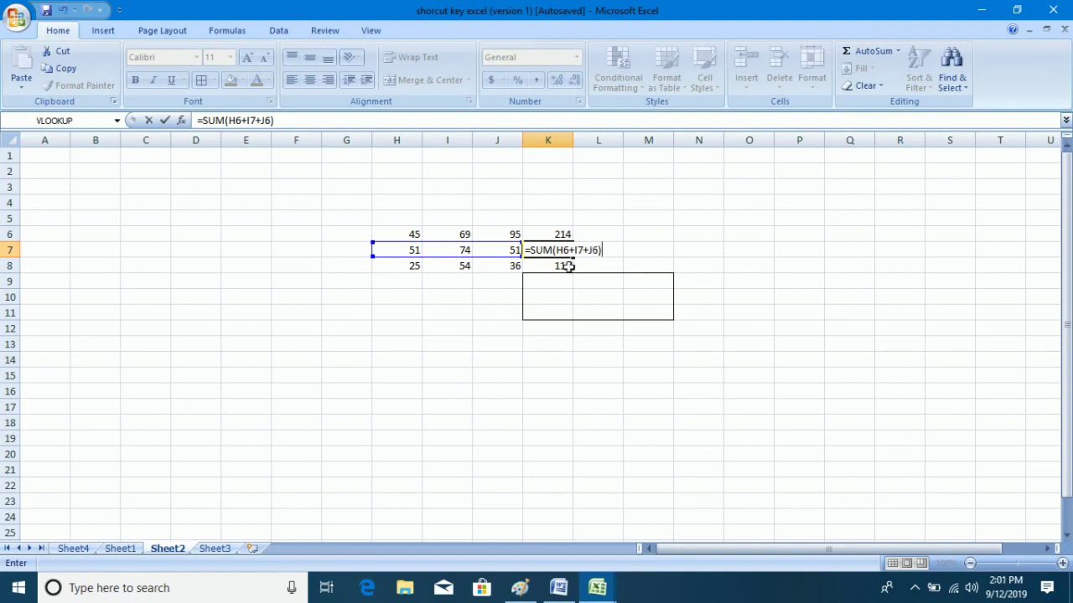
{"action": "key", "text": "Return"}
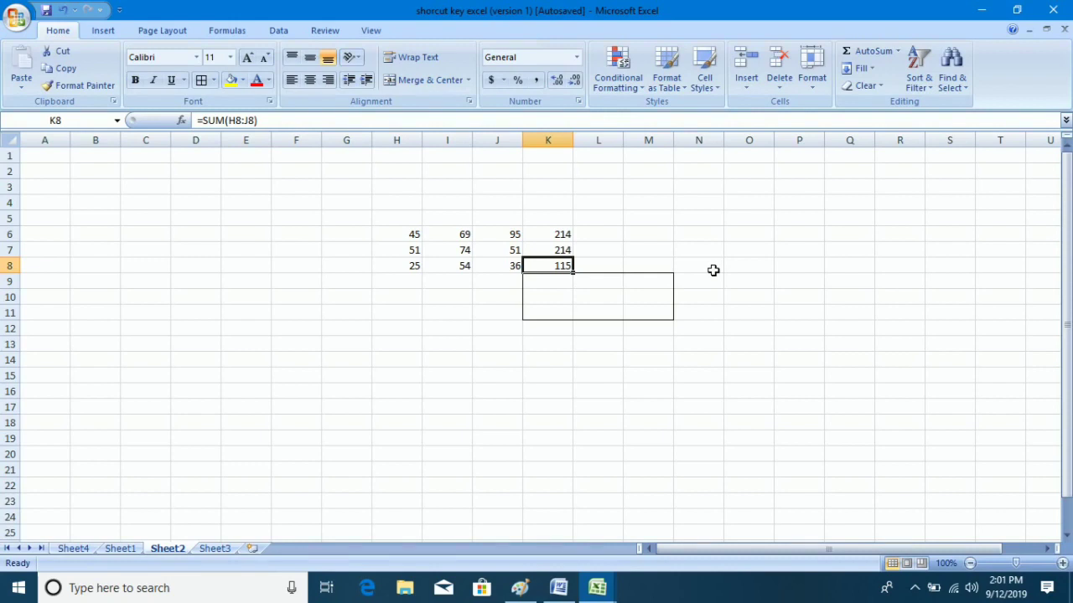
Step: Try putting K6's formula into K8, undo the change, and return to Sheet1
{"action": "key", "text": "F2"}
{"action": "type", "text": "6+I7+J6"}
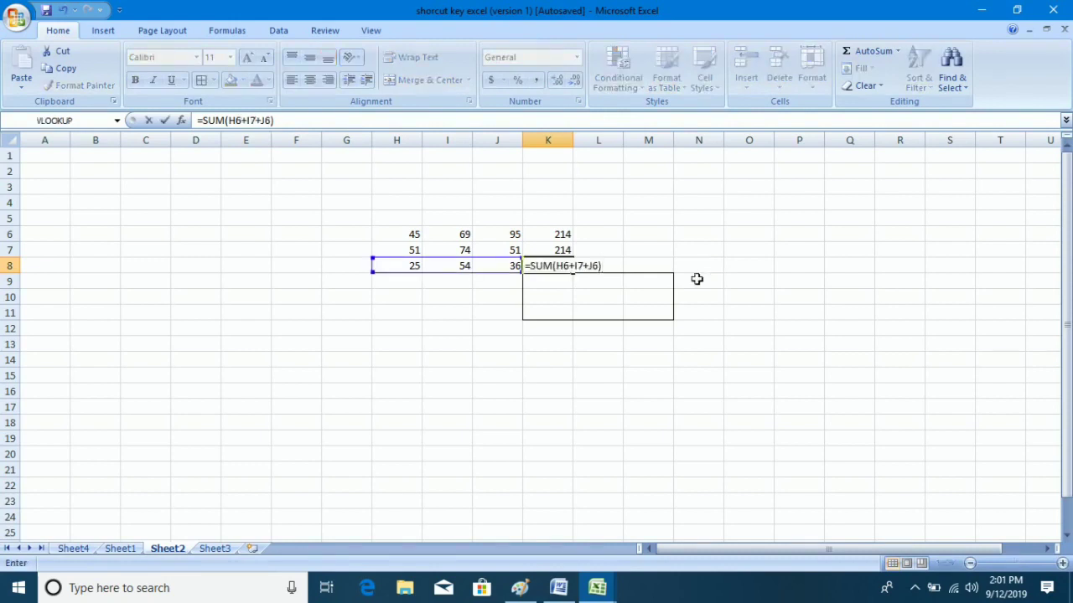
{"action": "left_click", "coordinate": [273, 120]}
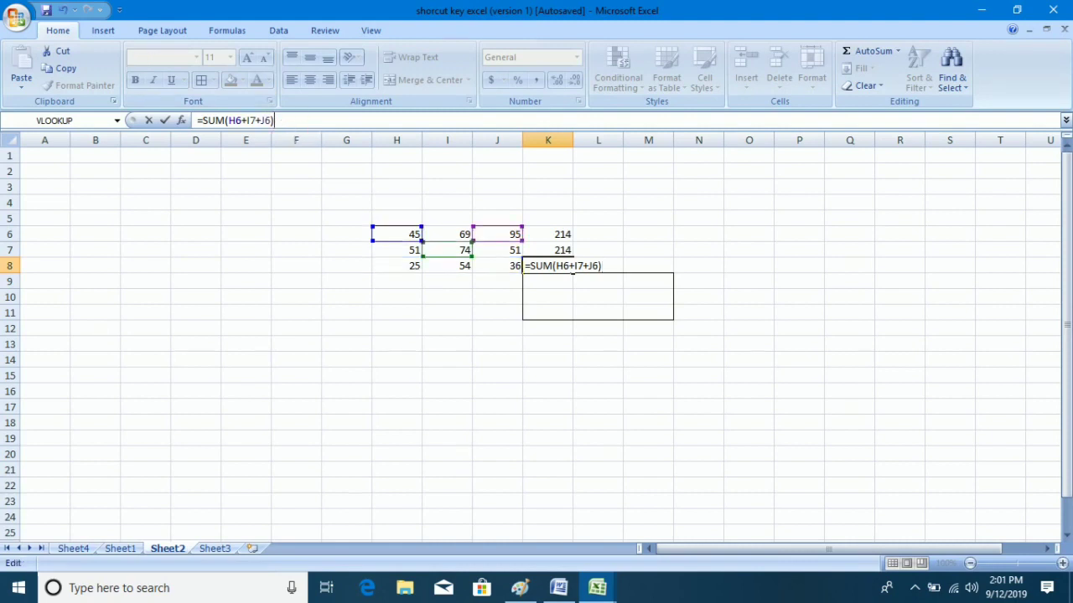
{"action": "left_click", "coordinate": [664, 235]}
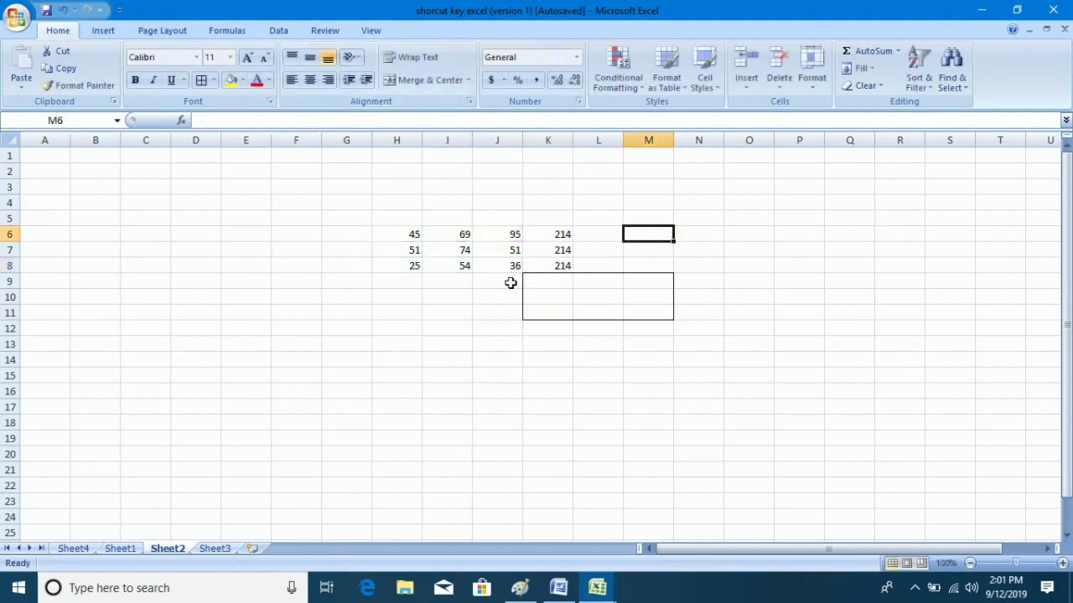
{"action": "left_click", "coordinate": [578, 256]}
{"action": "left_click", "coordinate": [565, 253]}
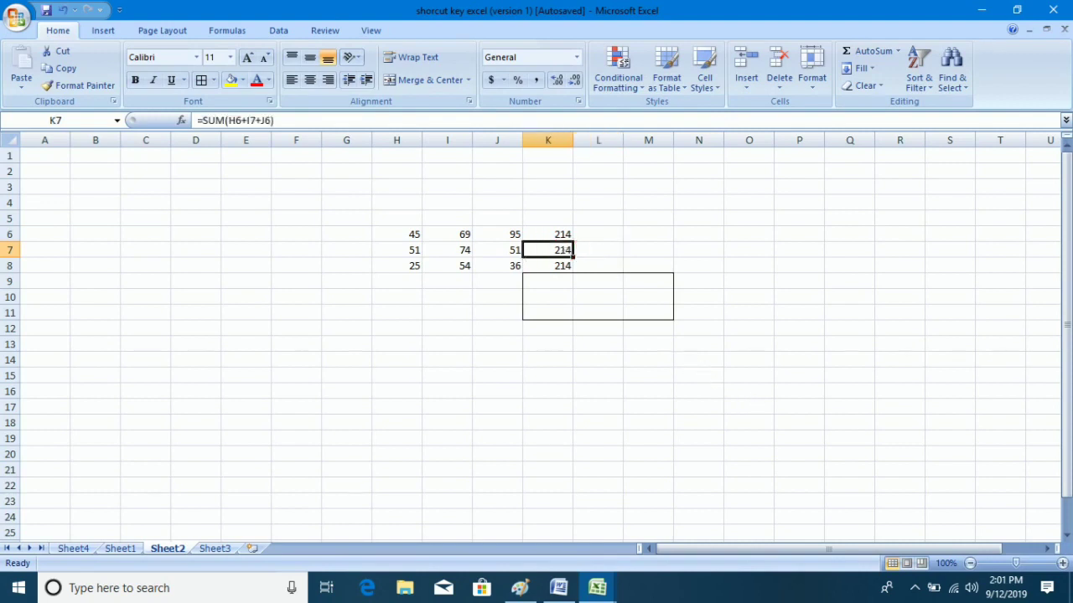
{"action": "key", "text": "ctrl+z"}
{"action": "key", "text": "ctrl+z"}
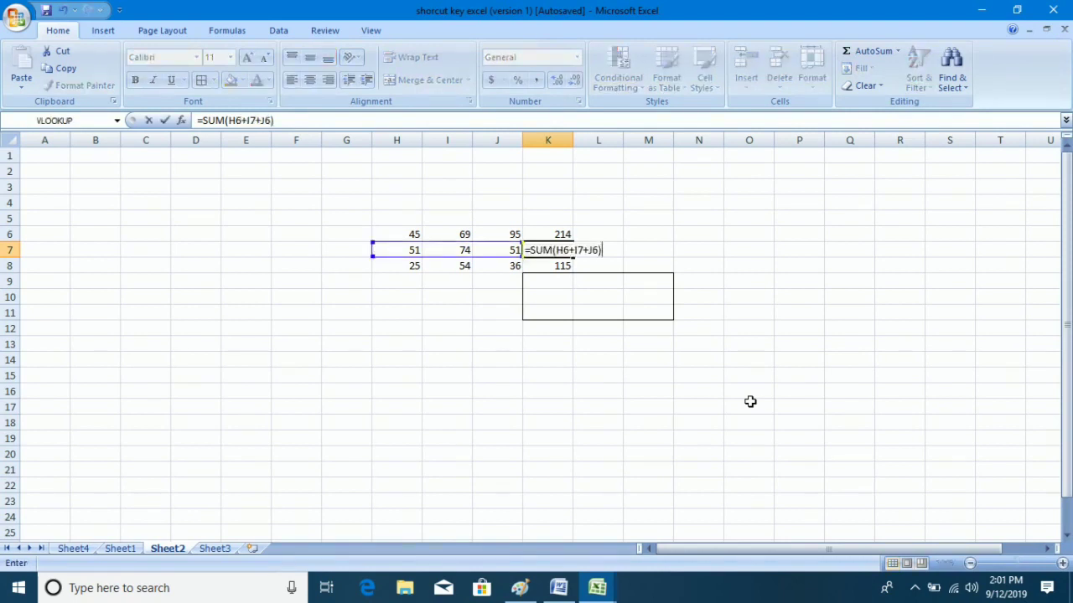
{"action": "key", "text": "Return"}
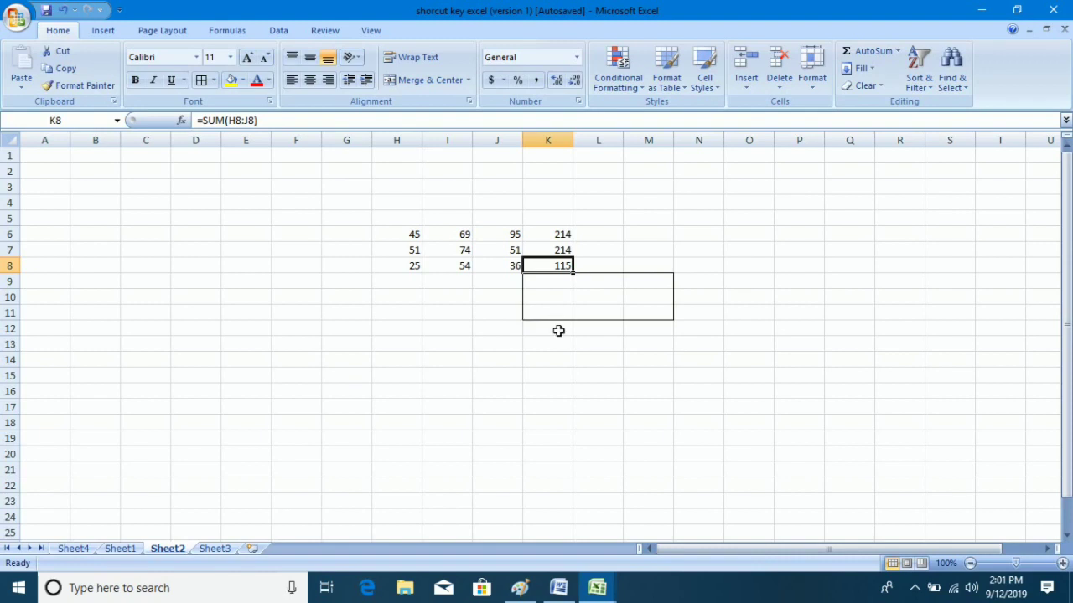
{"action": "left_click", "coordinate": [560, 330]}
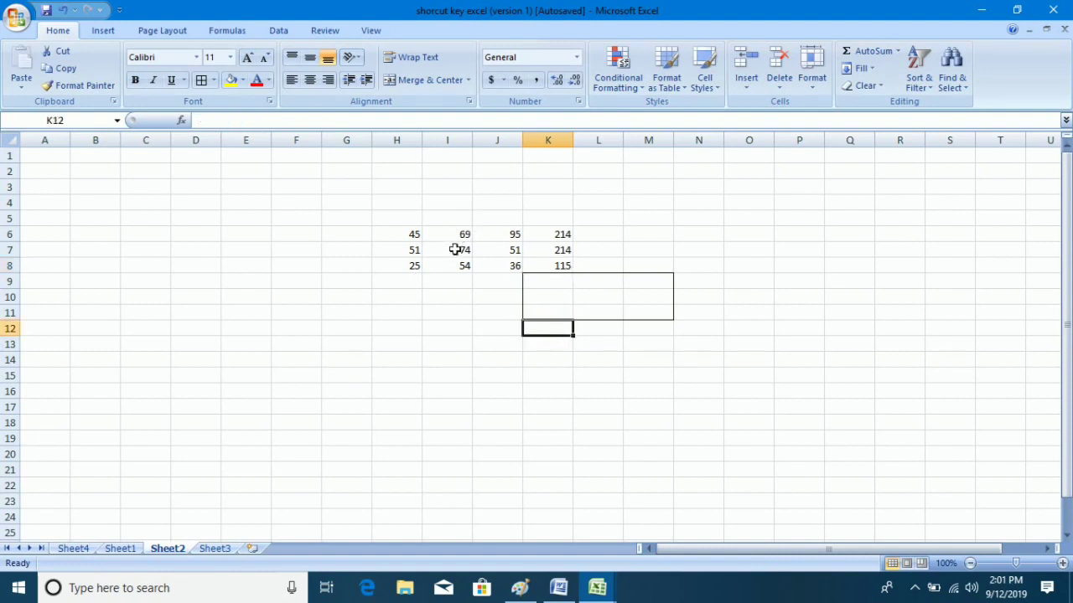
{"action": "key", "text": "alt+Tab"}
{"action": "left_click", "coordinate": [122, 549]}
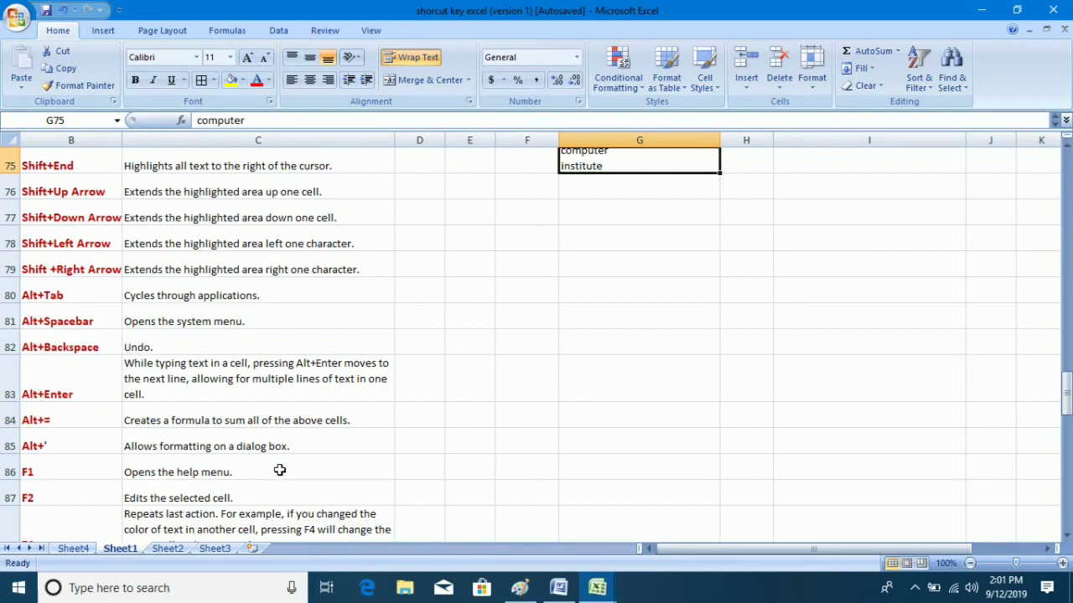
Step: Enter the placeholder text dfgdfgdfgdf in cell I82
{"action": "left_click", "coordinate": [578, 349]}
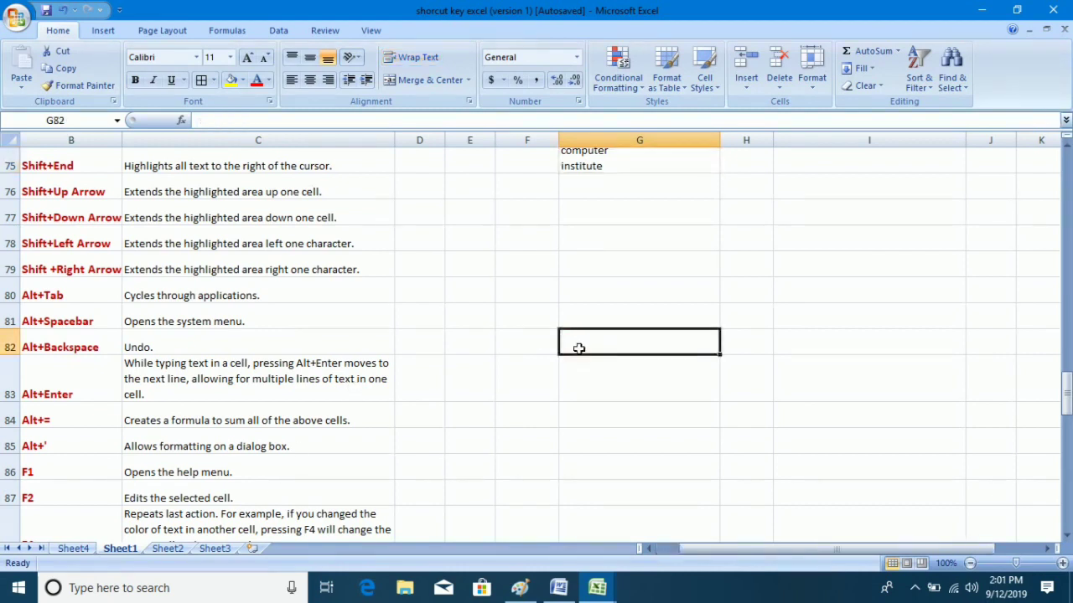
{"action": "key", "text": "XF86AudioLowerVolume"}
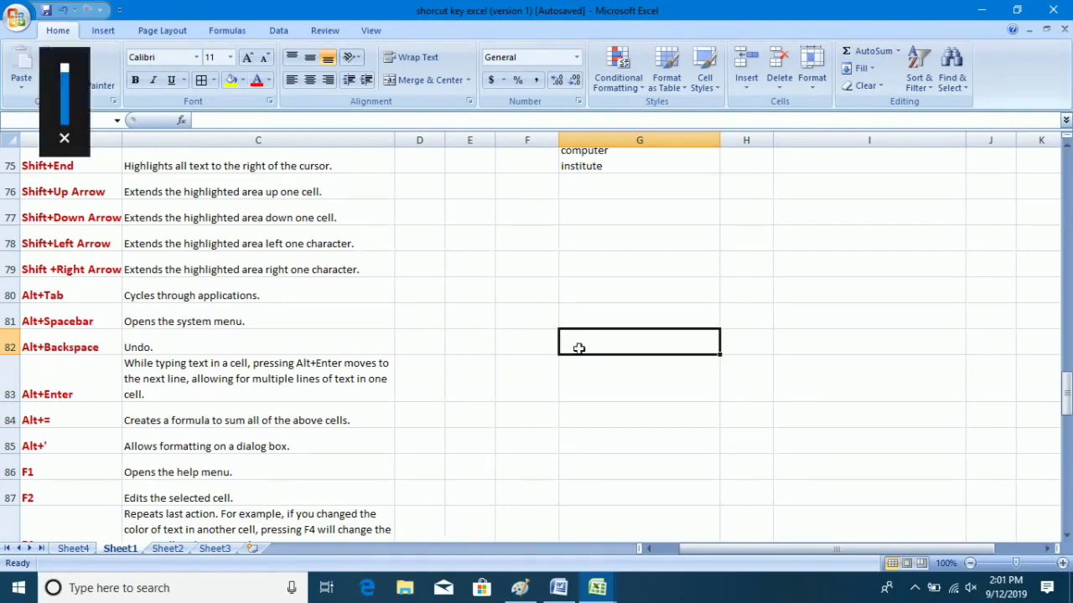
{"action": "left_click", "coordinate": [512, 278]}
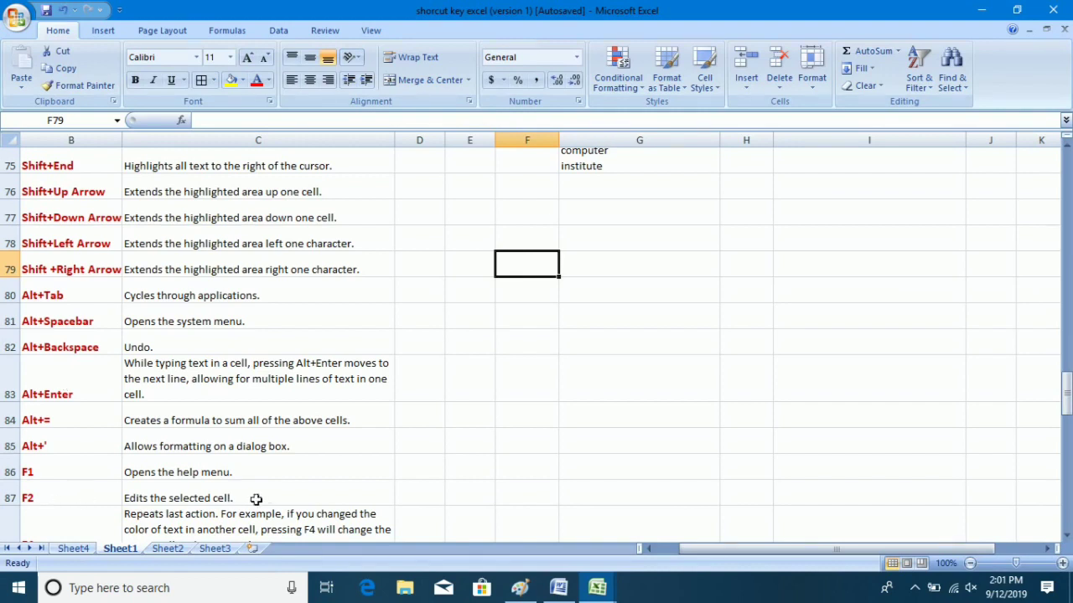
{"action": "left_click", "coordinate": [813, 343]}
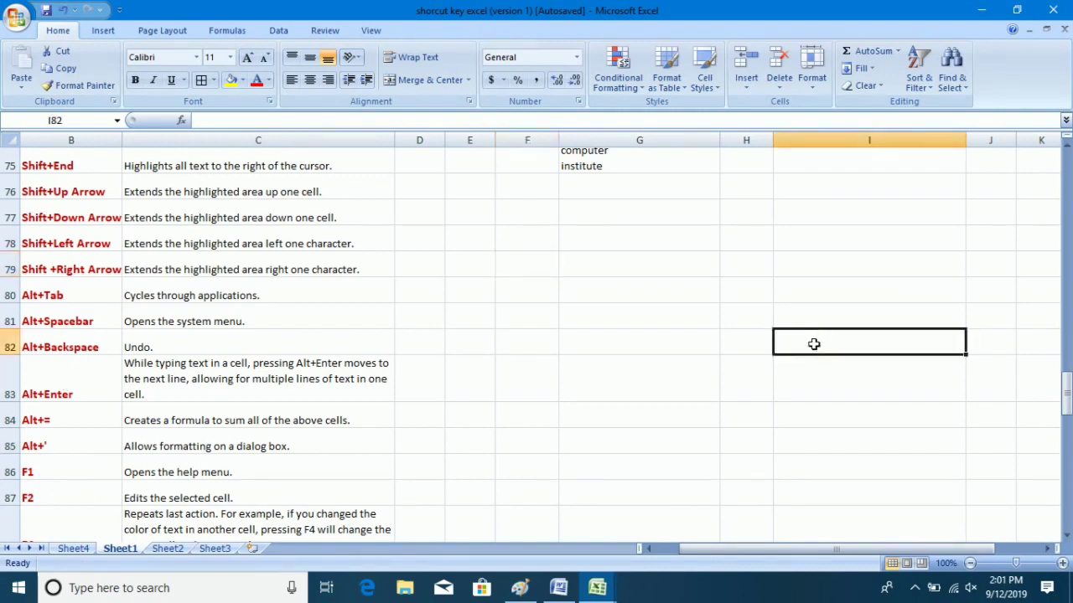
{"action": "type", "text": "dfgdfgdfgdf"}
{"action": "left_click", "coordinate": [852, 438]}
Step: Reopen I82 and append hjkhjkh, making dfgdfgdfgdfhjkhjkh
{"action": "left_click", "coordinate": [846, 350]}
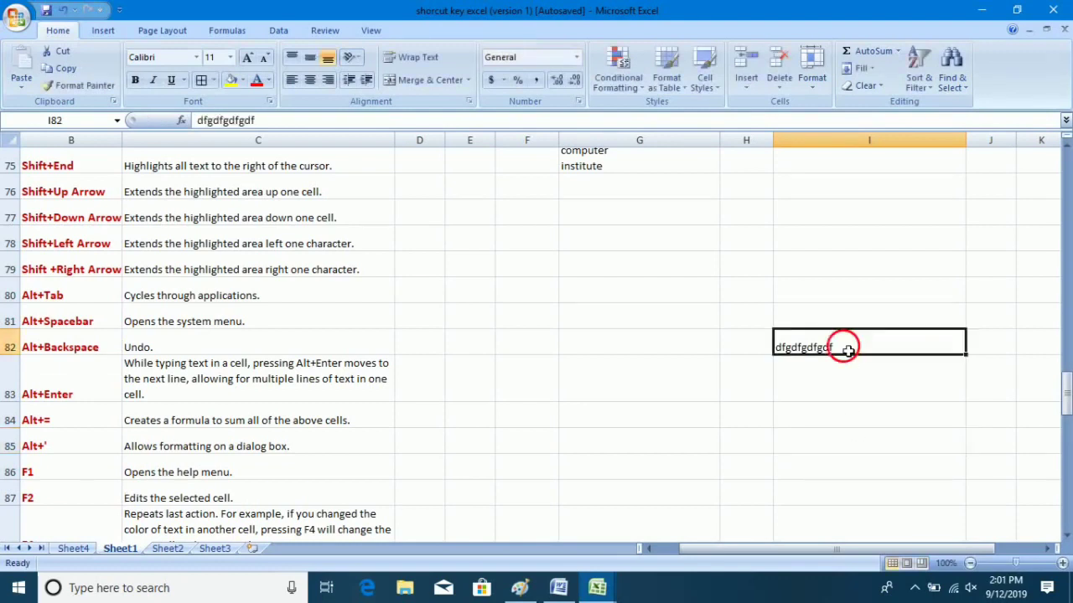
{"action": "key", "text": "XF86AudioRaiseVolume"}
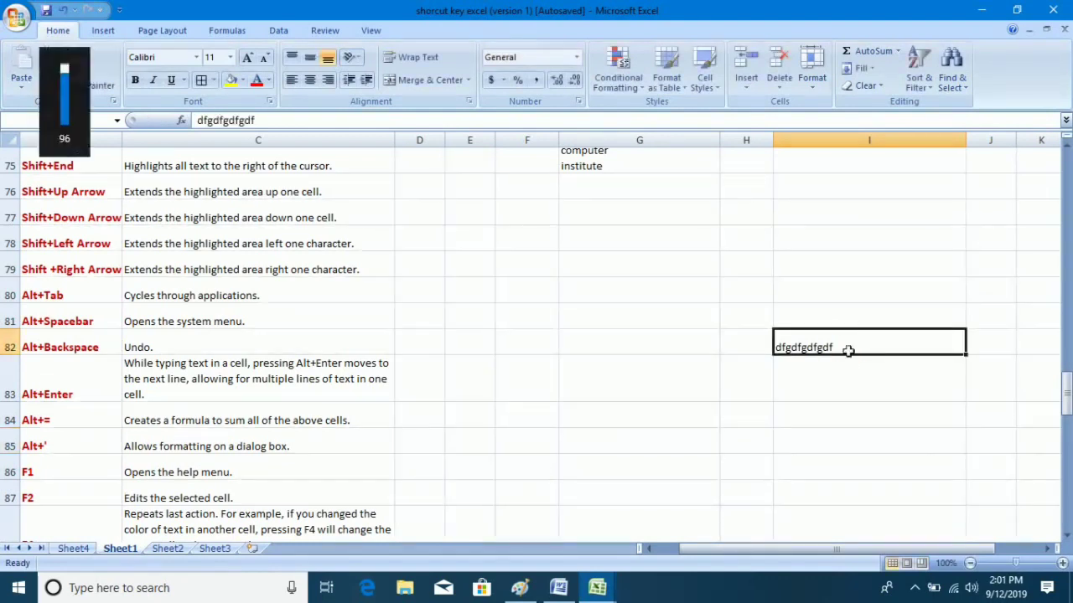
{"action": "double_click", "coordinate": [848, 350]}
{"action": "type", "text": "hjkhjkh"}
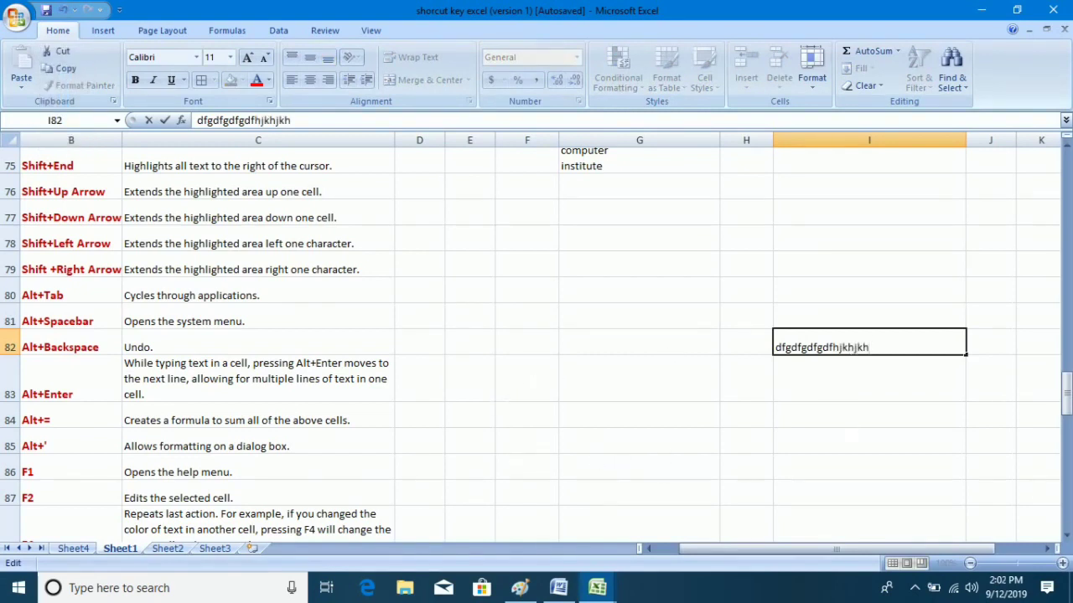
{"action": "left_click", "coordinate": [1067, 536]}
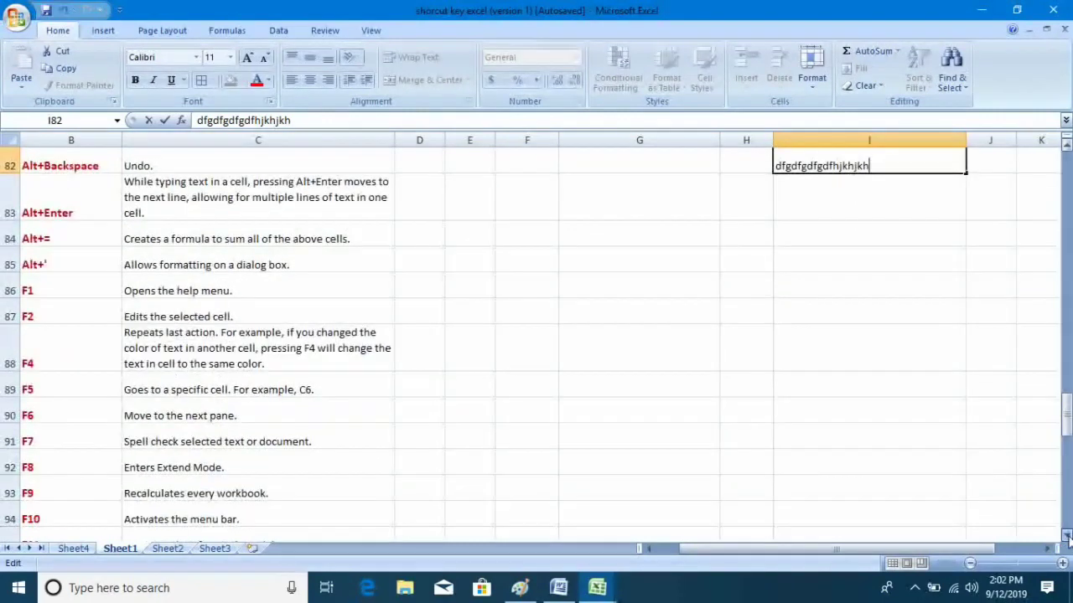
{"action": "left_click", "coordinate": [1067, 536]}
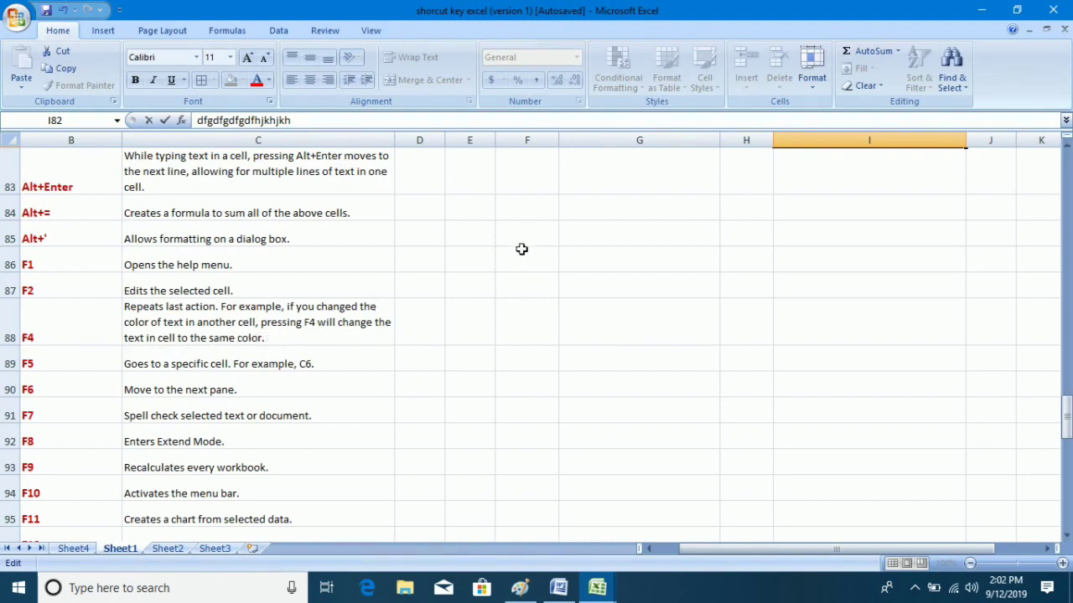
Step: Type computer in G83 and make its text red with Font Color
{"action": "scroll", "coordinate": [922, 328], "scroll_direction": "up", "scroll_amount": 2}
{"action": "scroll", "coordinate": [922, 327], "scroll_direction": "down", "scroll_amount": 1}
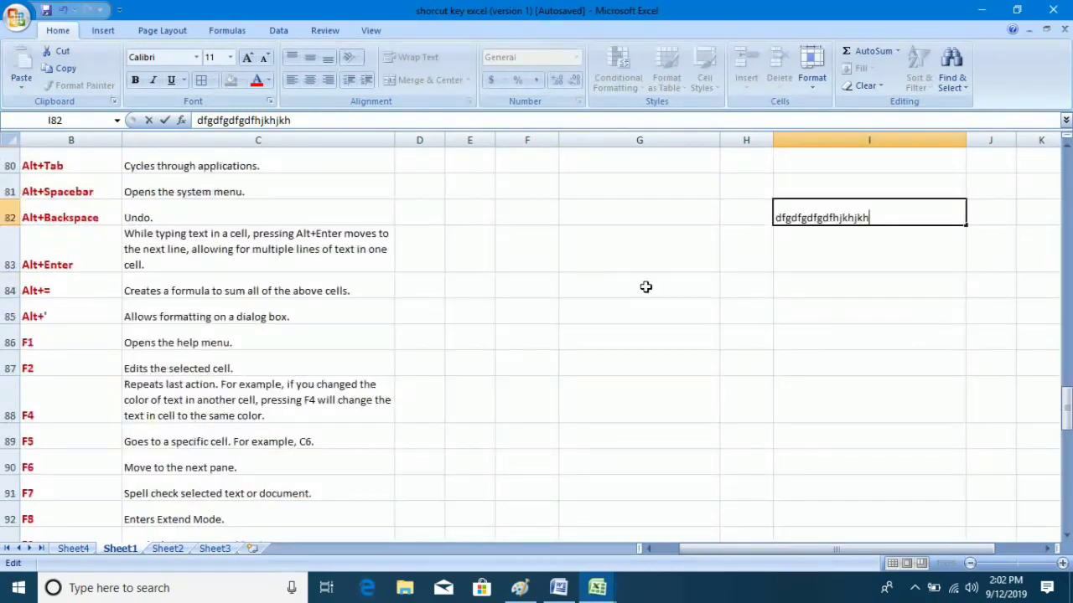
{"action": "left_click", "coordinate": [613, 259]}
{"action": "type", "text": "comput"}
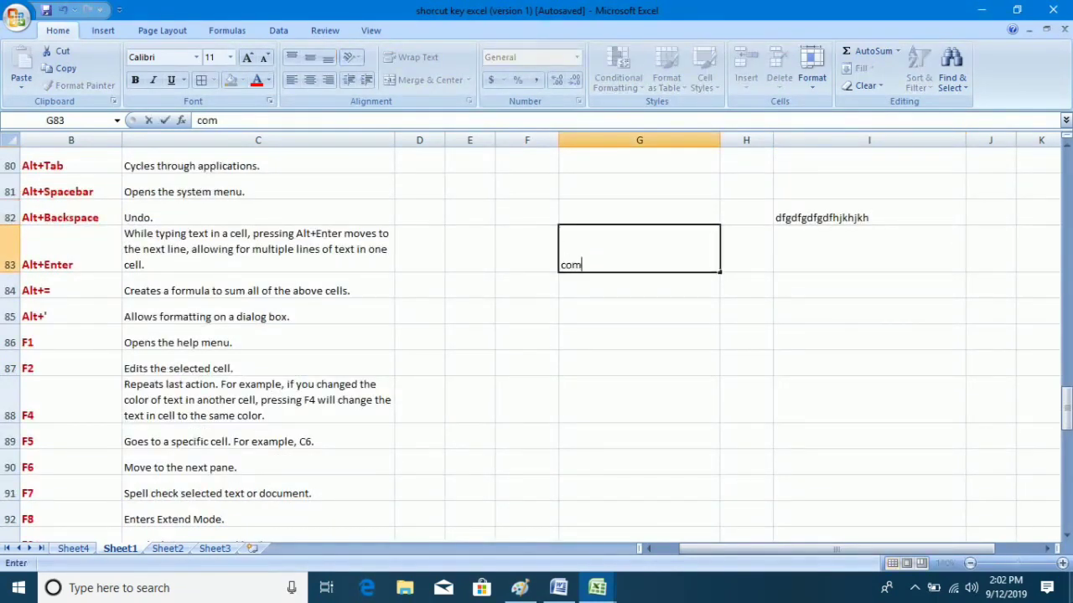
{"action": "type", "text": "er"}
{"action": "left_click", "coordinate": [931, 399]}
{"action": "left_click", "coordinate": [625, 240]}
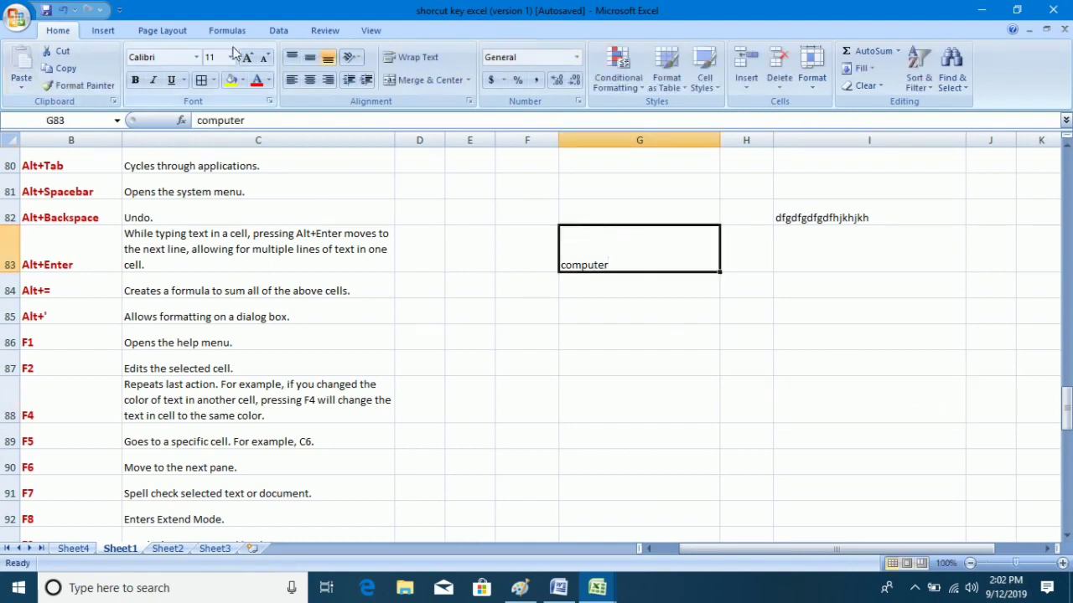
{"action": "left_click", "coordinate": [257, 81]}
Step: Enlarge computer's font, enter abc in G87, and repeat the enlargement on it with F4
{"action": "left_click", "coordinate": [248, 57]}
{"action": "left_click", "coordinate": [248, 57]}
{"action": "left_click", "coordinate": [646, 367]}
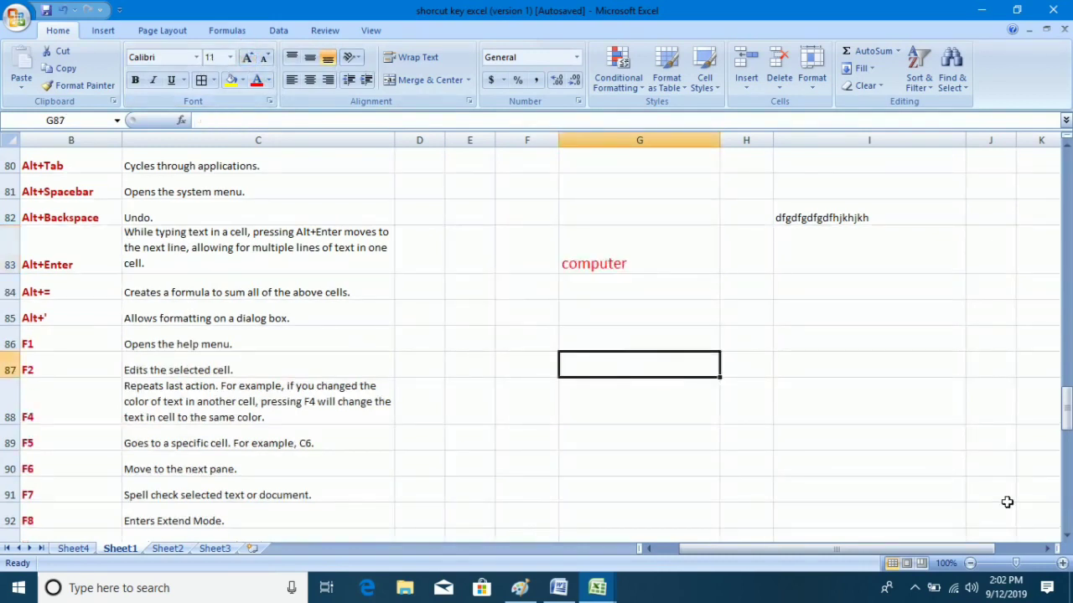
{"action": "type", "text": "abc"}
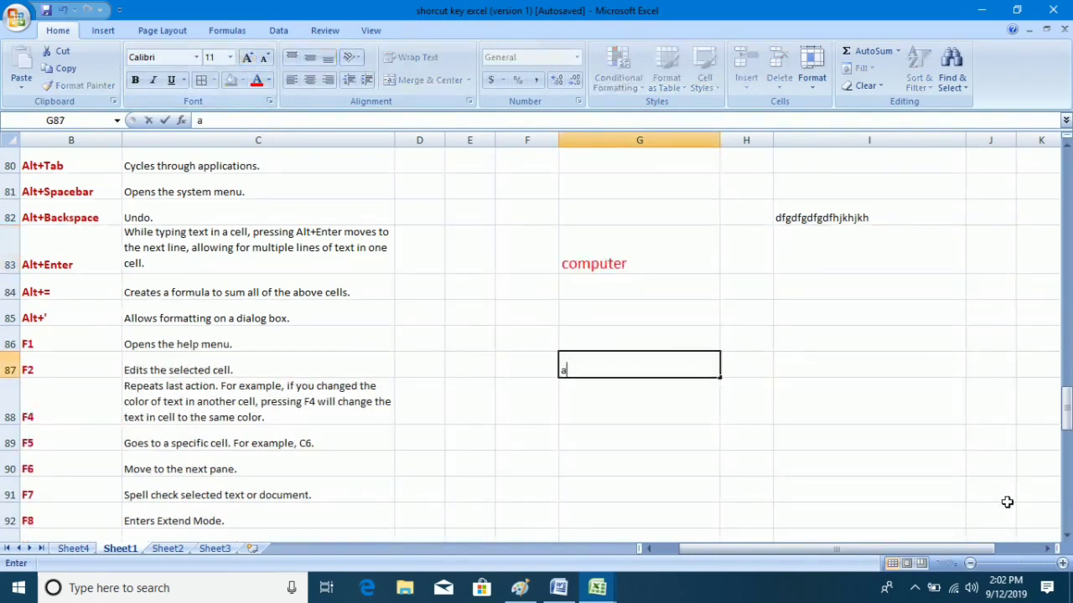
{"action": "left_click", "coordinate": [858, 432]}
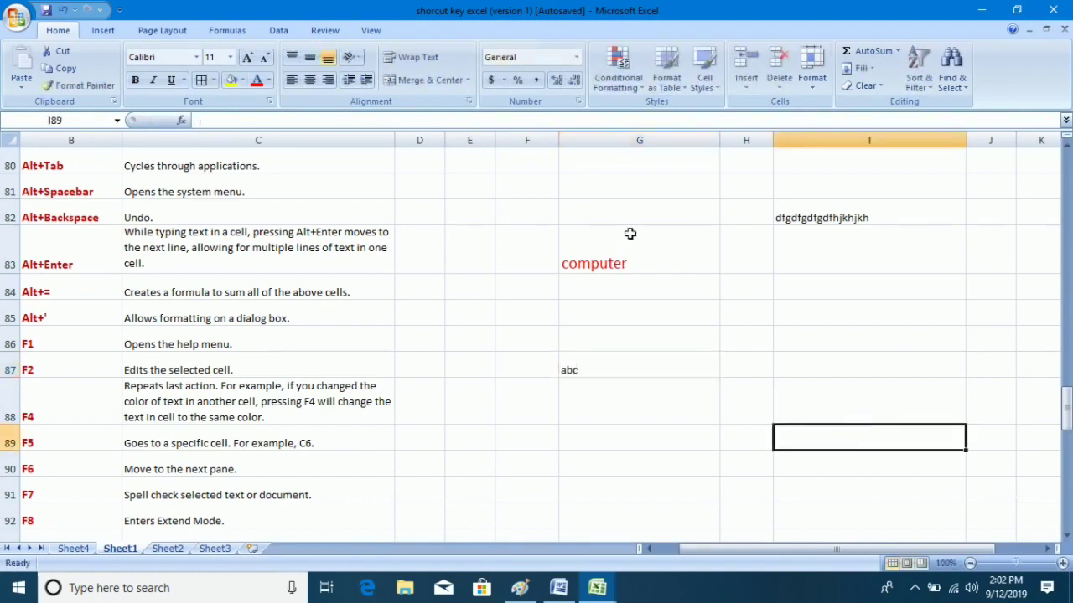
{"action": "left_click", "coordinate": [620, 266]}
{"action": "left_click", "coordinate": [615, 364]}
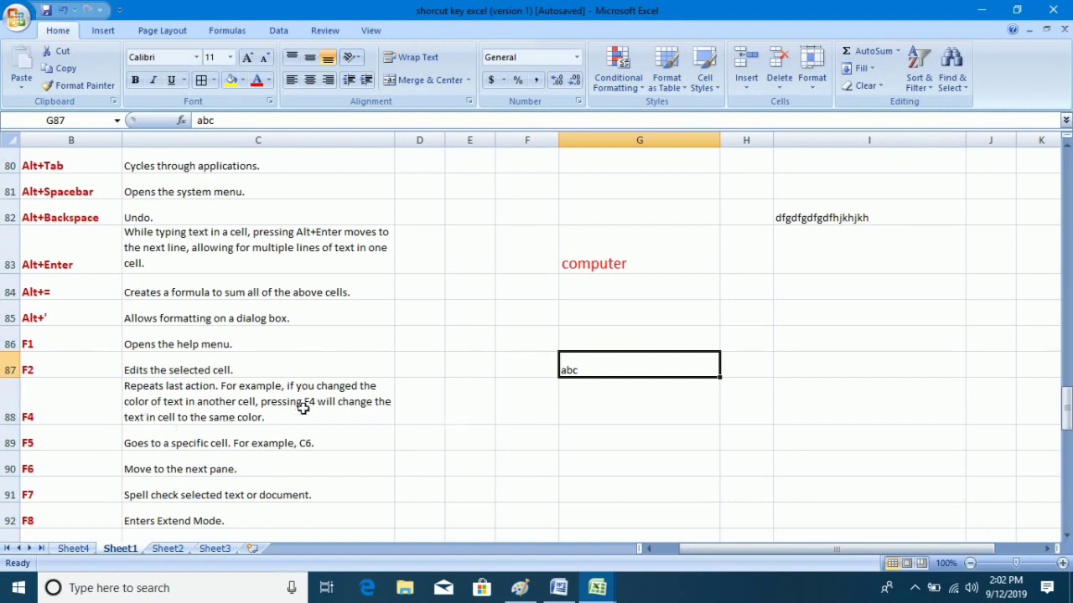
{"action": "key", "text": "F4"}
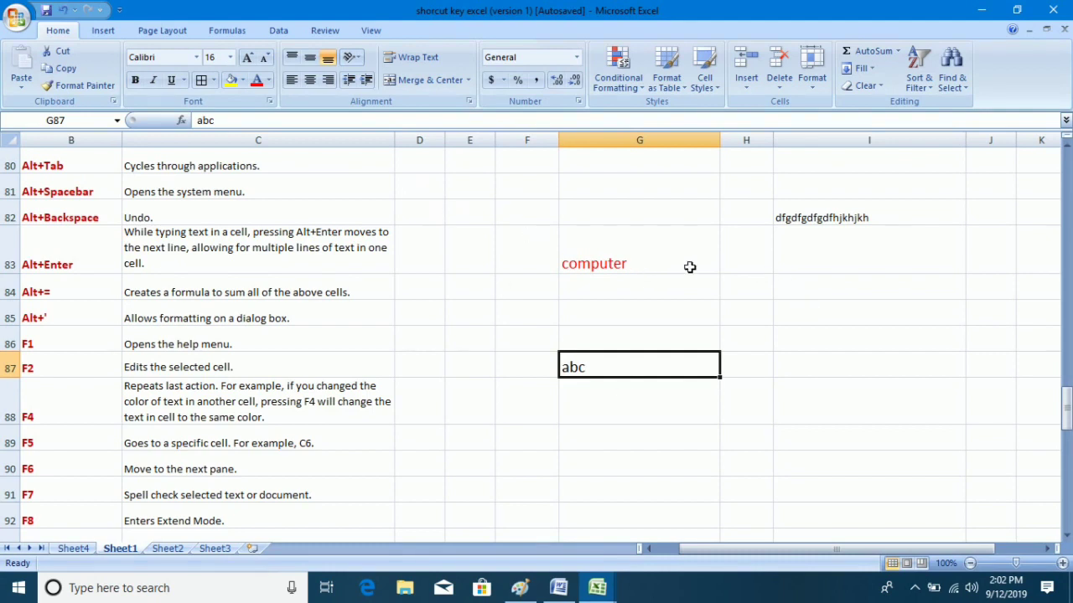
Step: Make computer in G83 automatic black, bold and 22 pt, then start typing in I87
{"action": "left_click", "coordinate": [637, 263]}
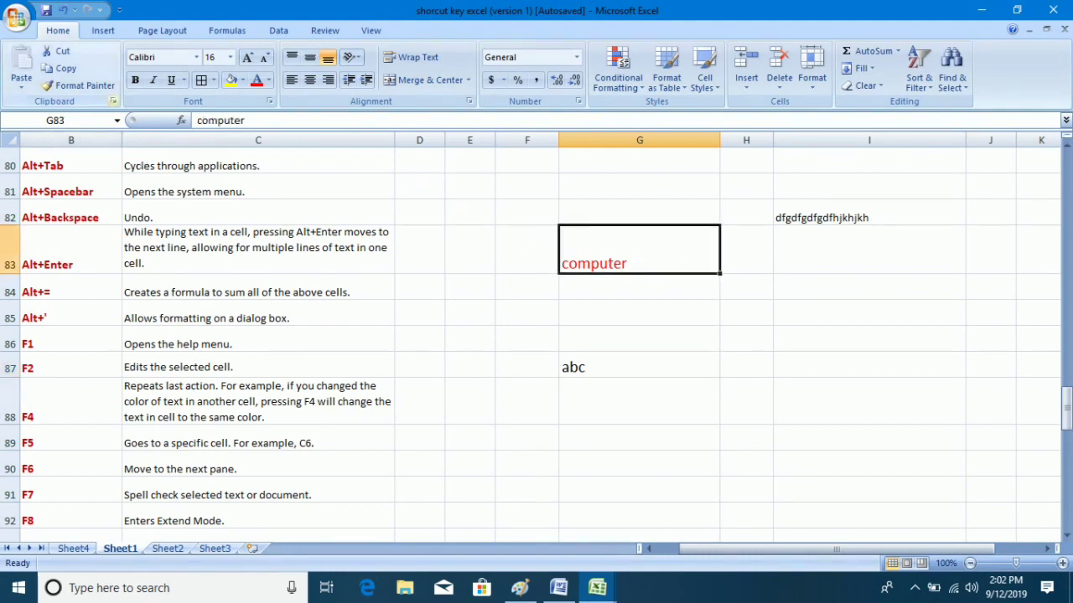
{"action": "left_click", "coordinate": [268, 80]}
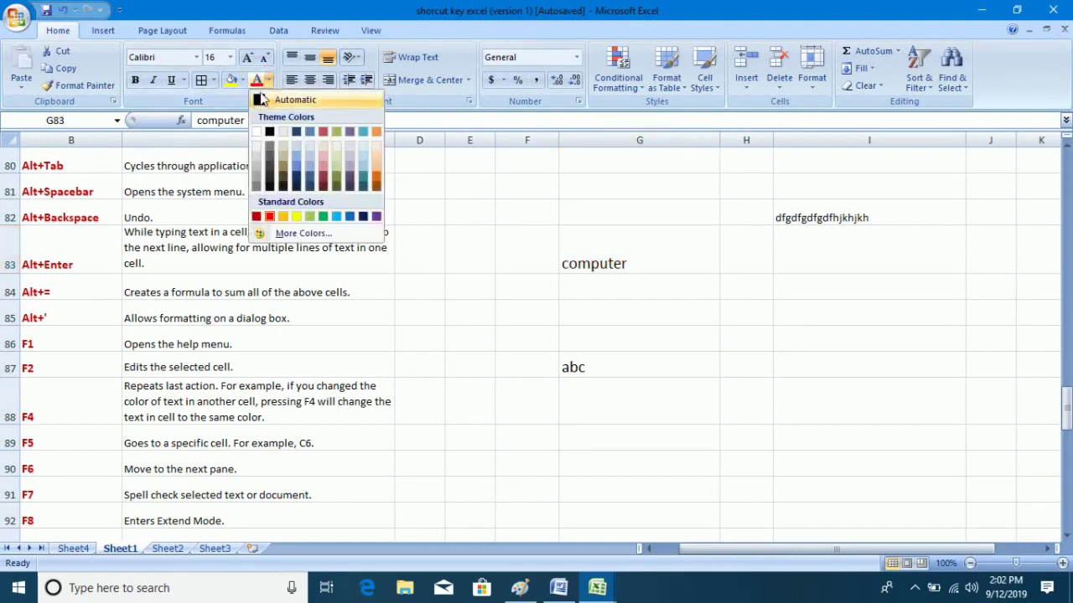
{"action": "left_click", "coordinate": [268, 100]}
{"action": "left_click", "coordinate": [135, 80]}
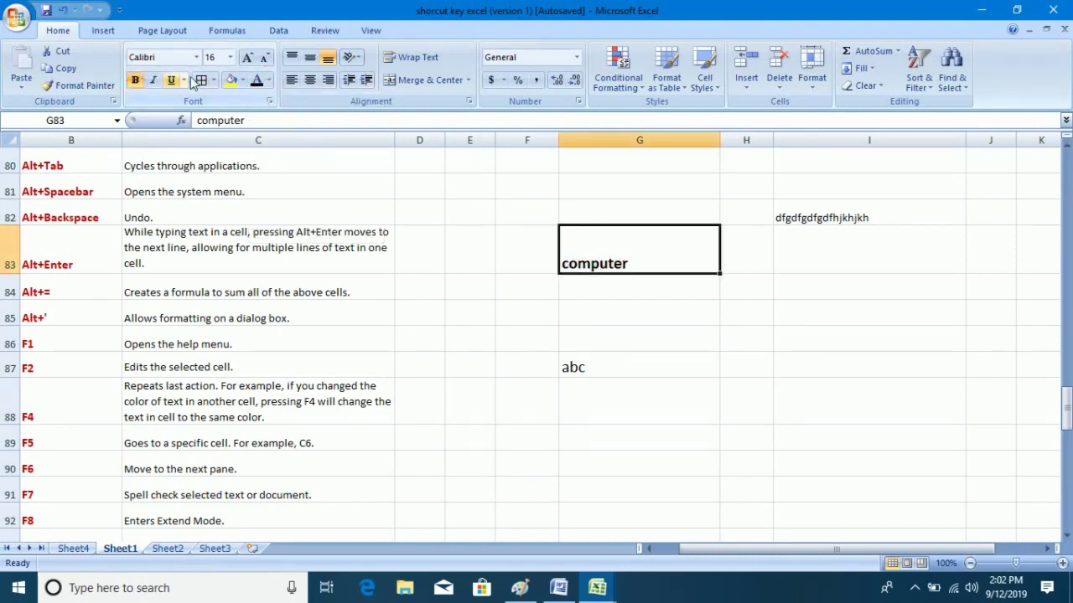
{"action": "double_click", "coordinate": [247, 59]}
{"action": "left_click", "coordinate": [247, 59]}
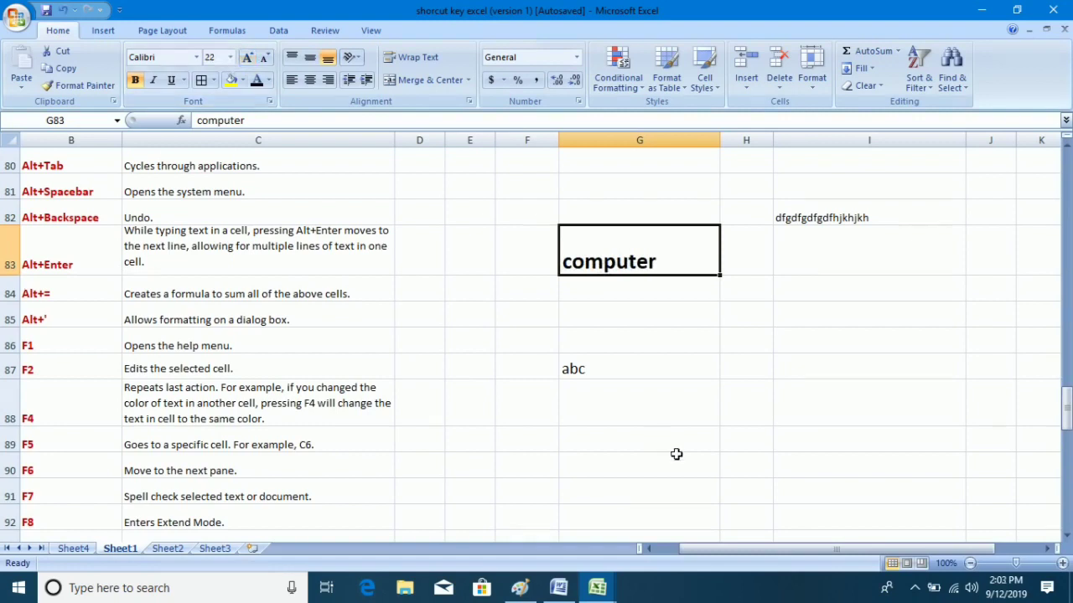
{"action": "left_click", "coordinate": [792, 368]}
{"action": "type", "text": "xzy"}
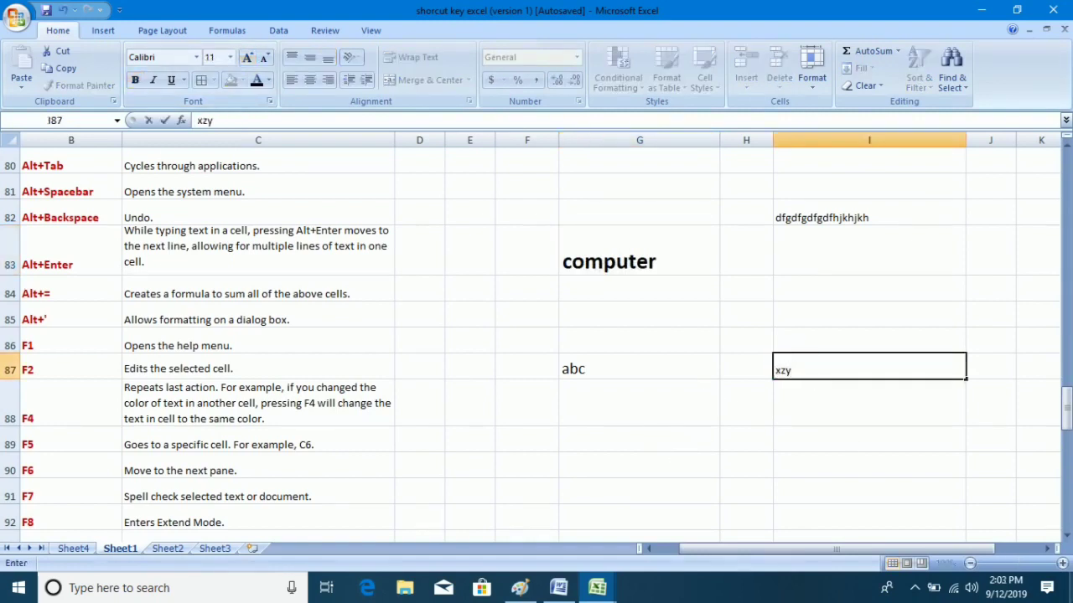
Step: Commit 'xzy' in I87 and repeat the font enlargement on it with F4
{"action": "left_click", "coordinate": [955, 438]}
{"action": "left_click", "coordinate": [889, 377]}
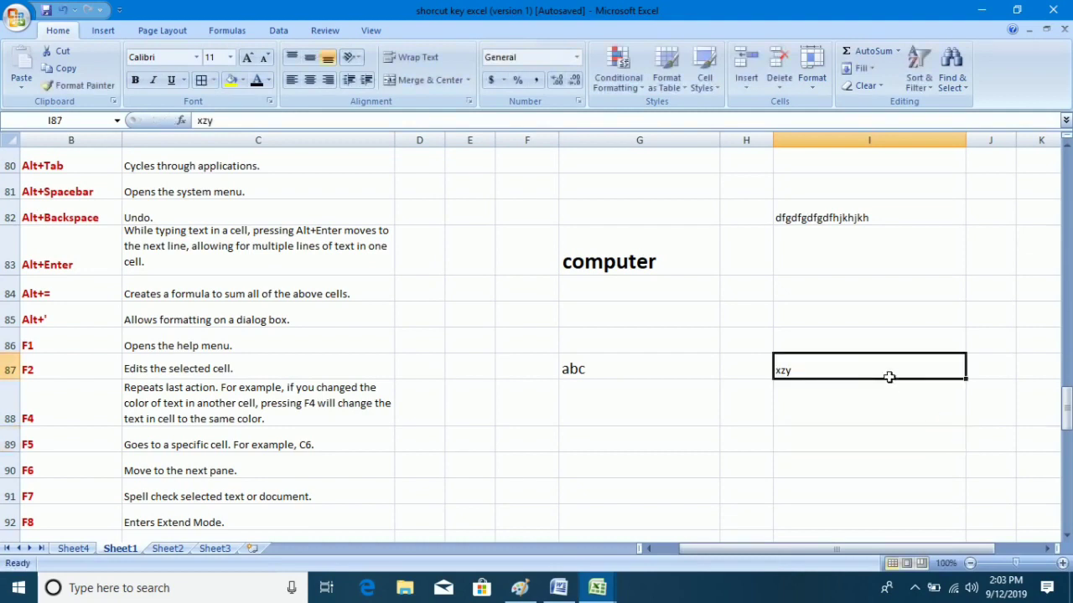
{"action": "key", "text": "F4"}
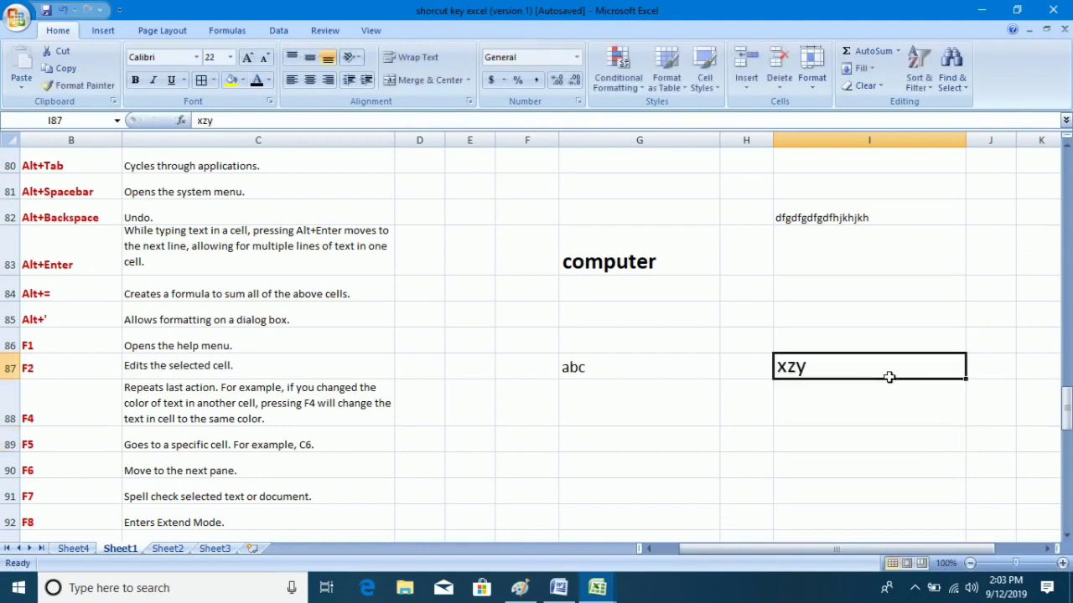
Step: Compare xzy's 22 pt size with neighbouring I88 and the computer cell G83
{"action": "left_click", "coordinate": [809, 414]}
{"action": "left_click", "coordinate": [817, 370]}
{"action": "left_click", "coordinate": [656, 261]}
{"action": "left_click", "coordinate": [855, 365]}
{"action": "left_click", "coordinate": [615, 261]}
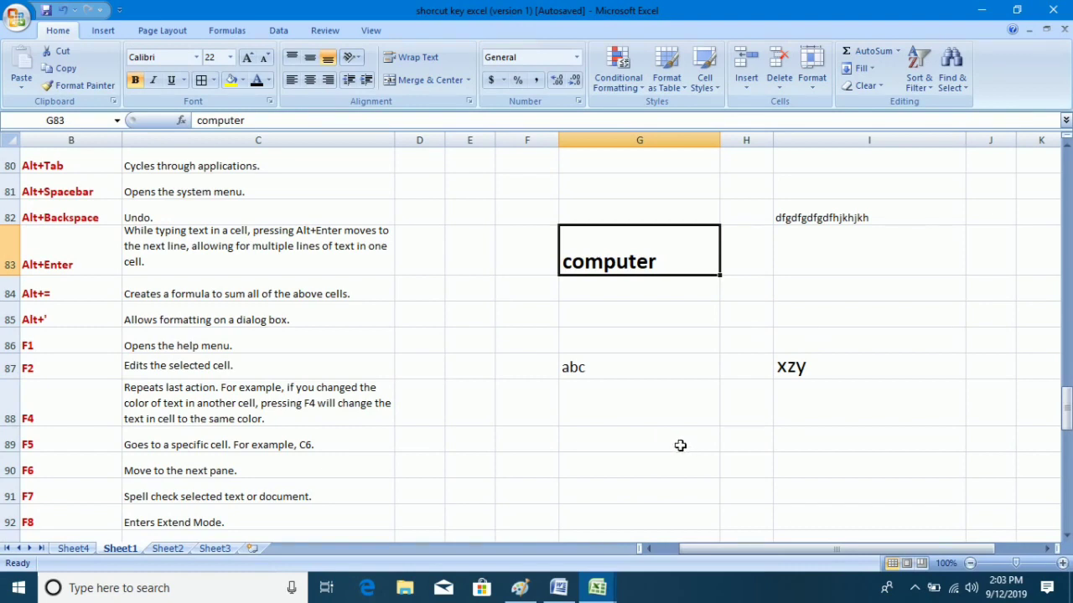
{"action": "left_click", "coordinate": [680, 445]}
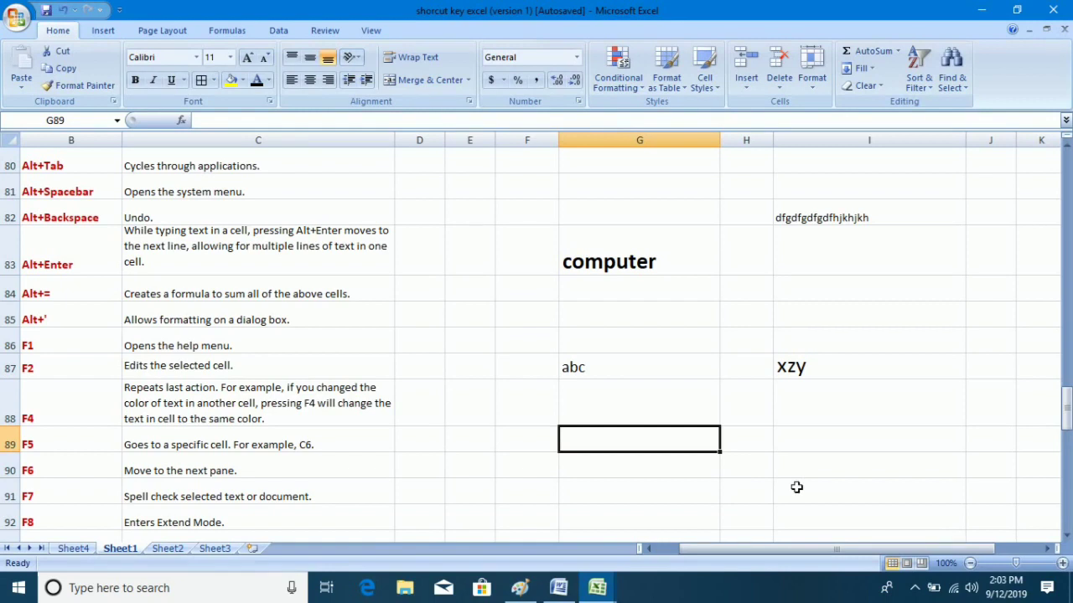
{"action": "key", "text": "F5"}
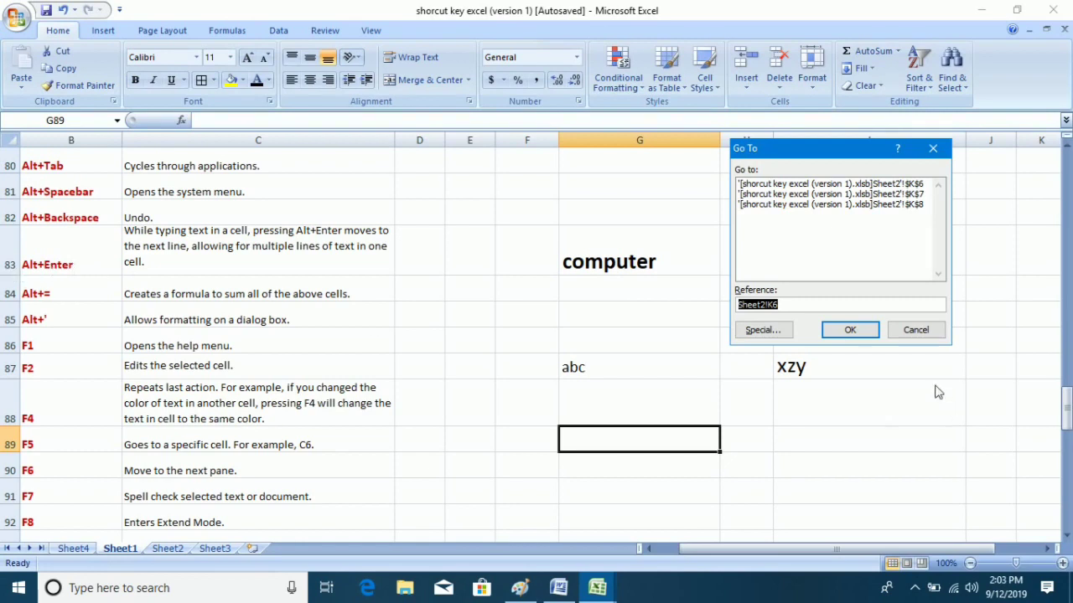
{"action": "type", "text": "g"}
{"action": "key", "text": "Return"}
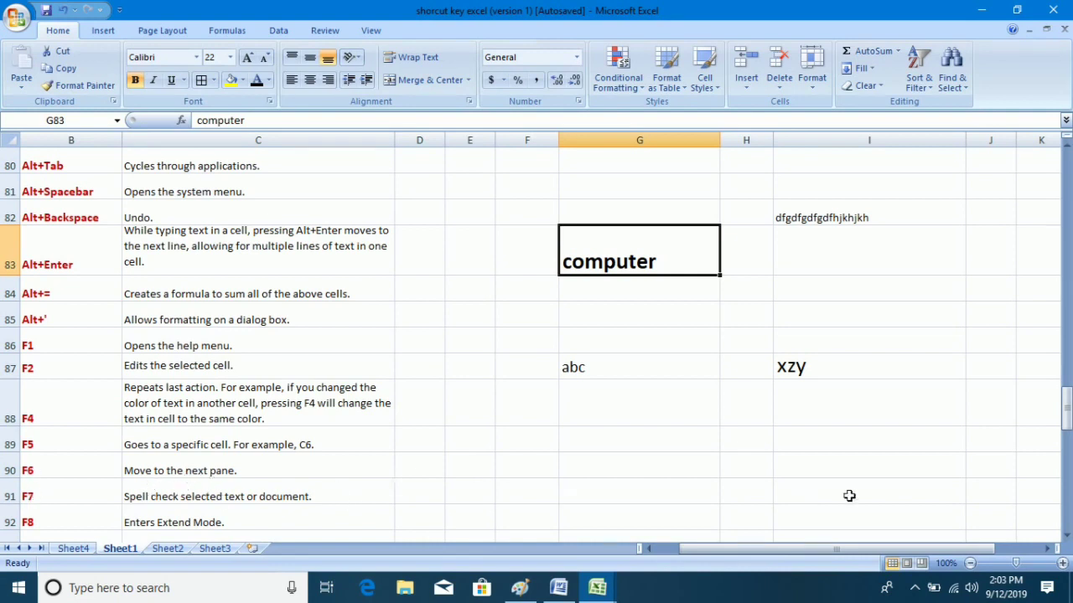
{"action": "left_click", "coordinate": [819, 467]}
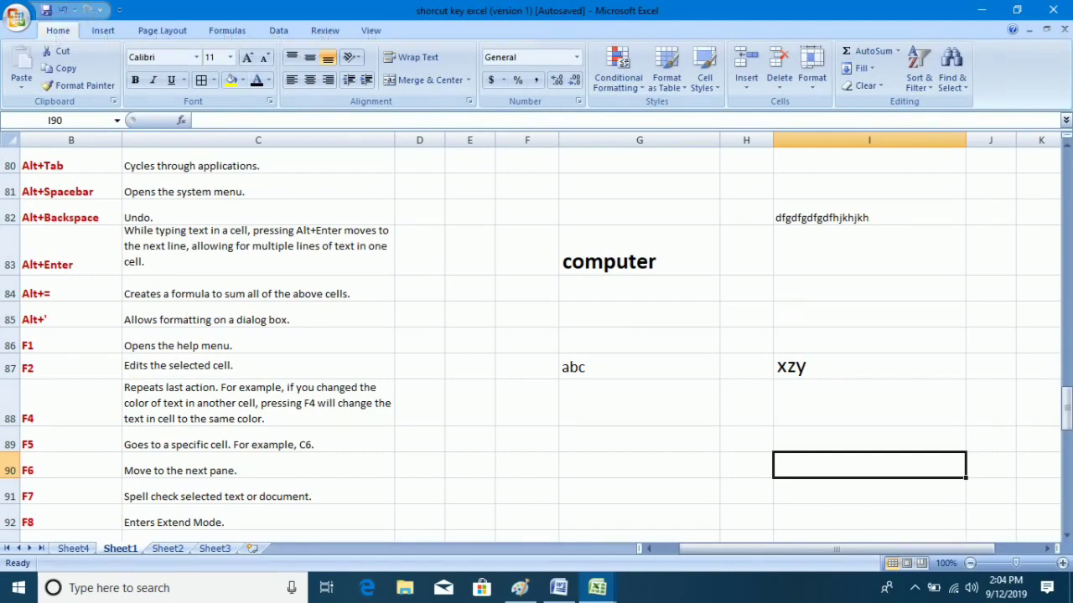
{"action": "key", "text": "alt"}
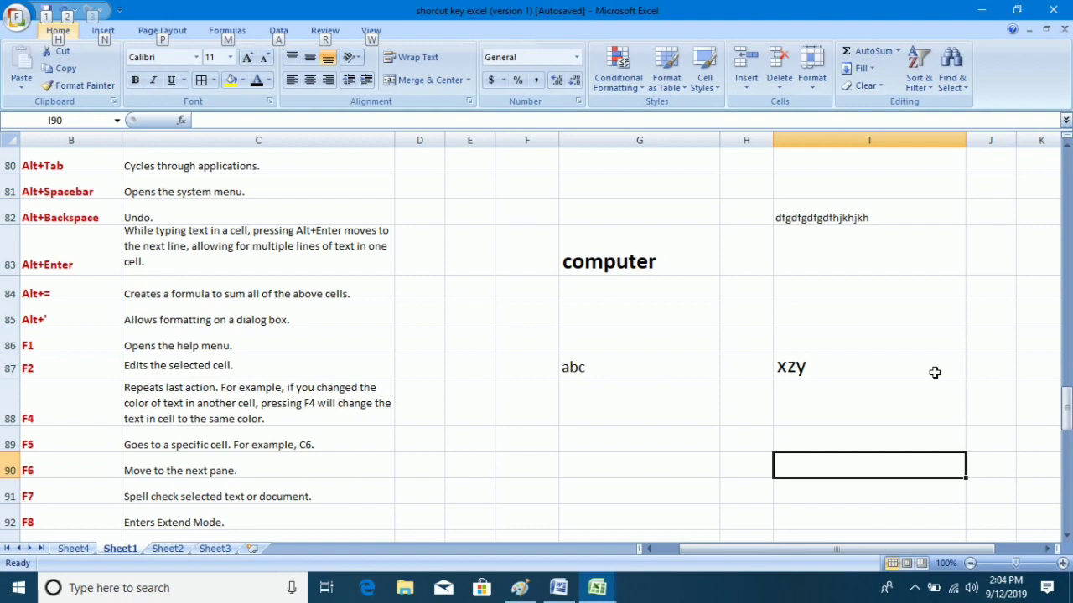
{"action": "key", "text": "Escape"}
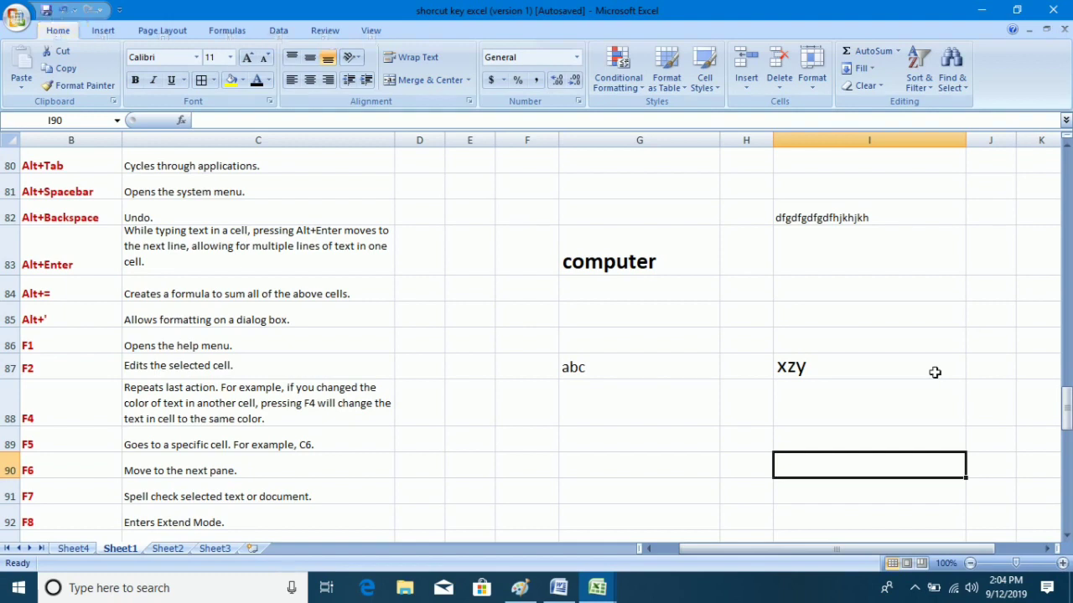
{"action": "key", "text": "alt"}
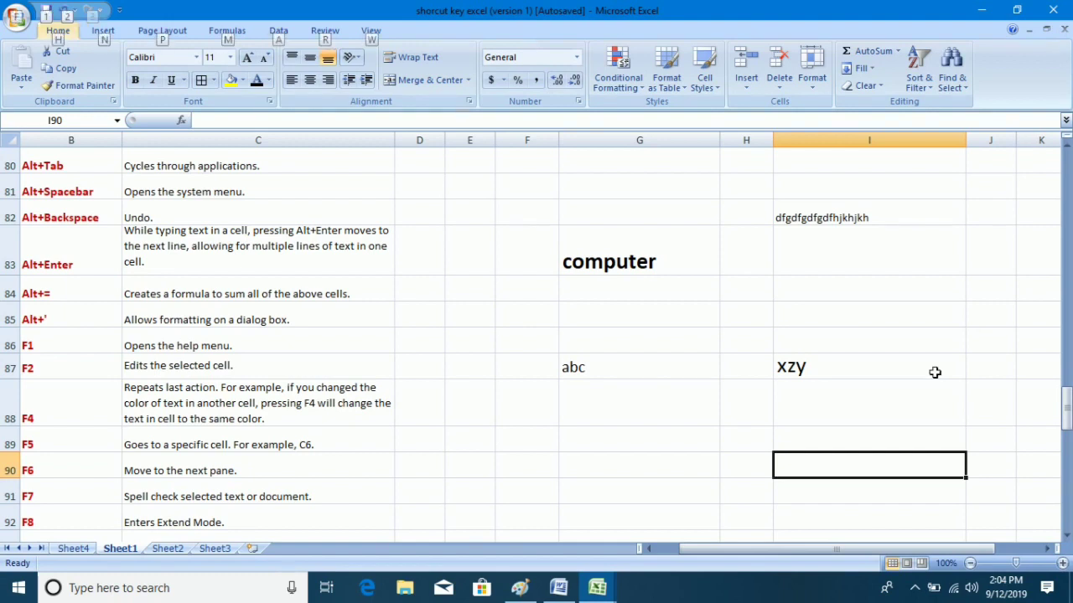
{"action": "key", "text": "Escape"}
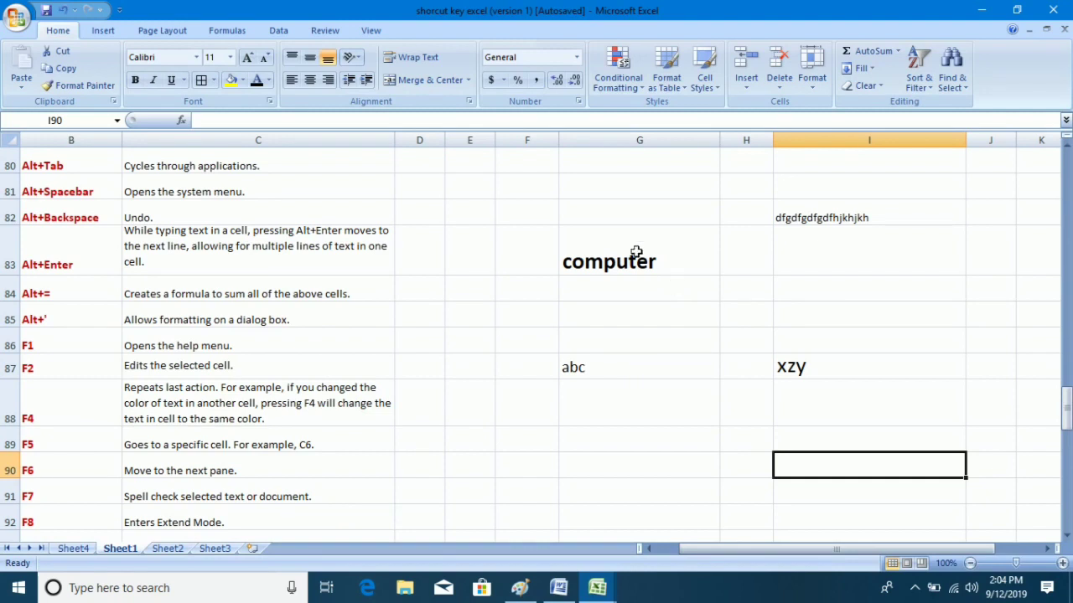
{"action": "left_click", "coordinate": [662, 273]}
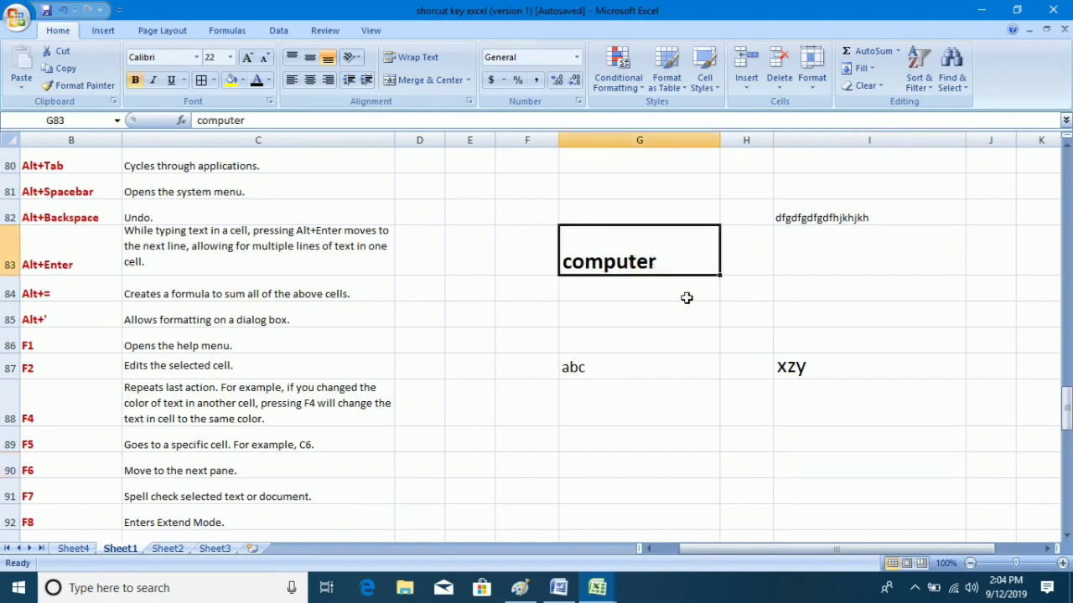
{"action": "key", "text": "F8"}
{"action": "key", "text": "F7"}
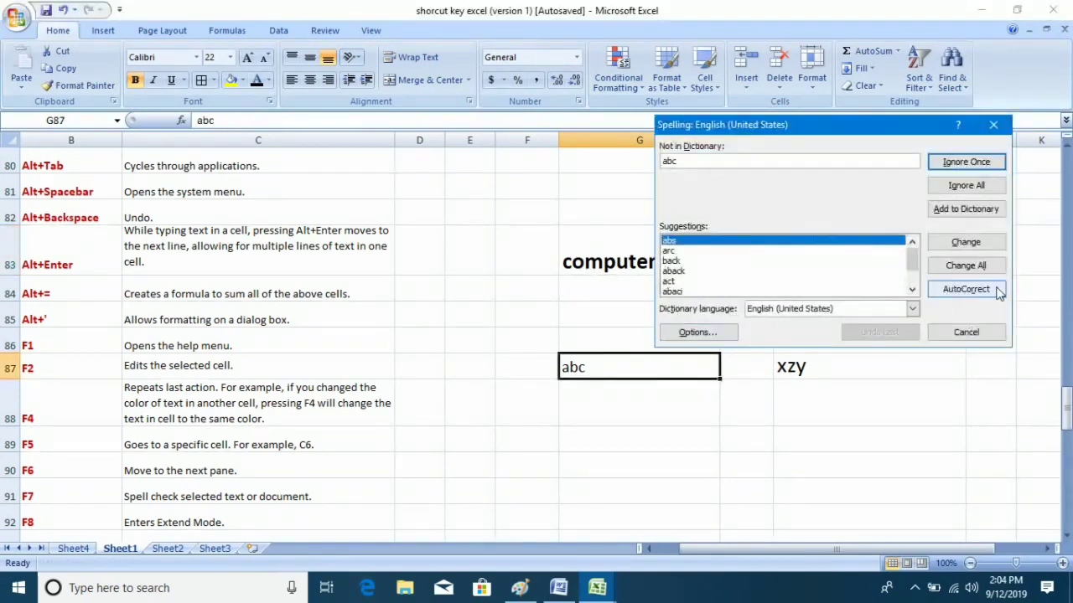
{"action": "left_click", "coordinate": [966, 332]}
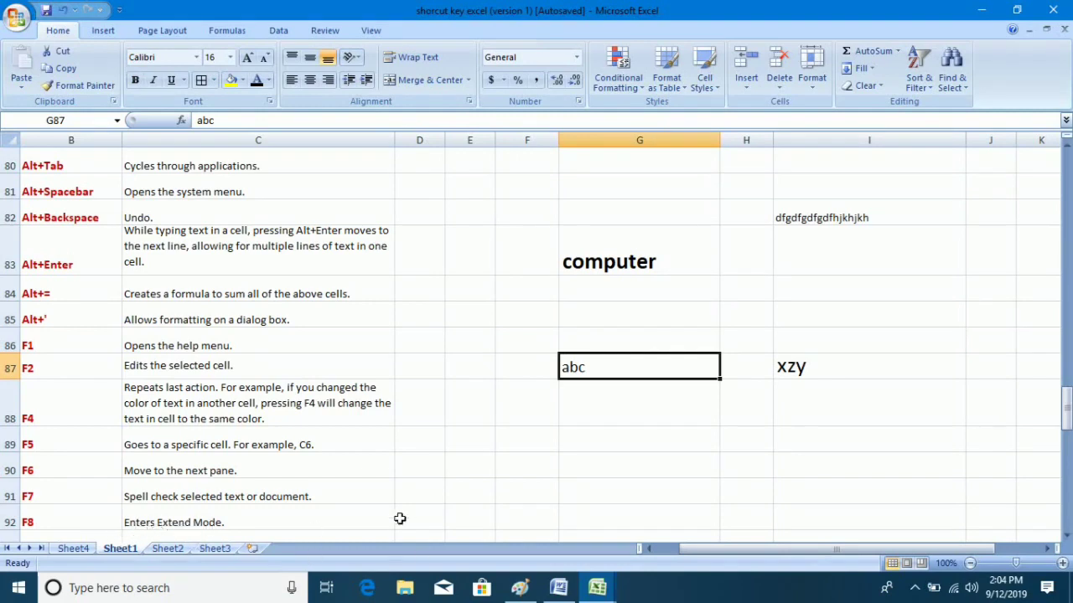
{"action": "left_click", "coordinate": [668, 422]}
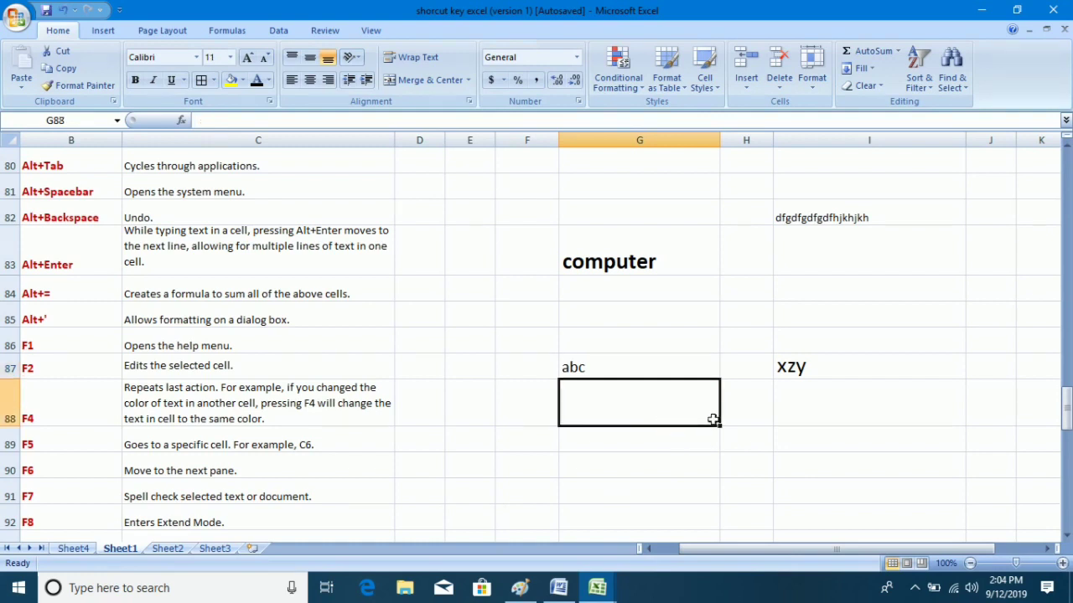
{"action": "key", "text": "F8"}
{"action": "key", "text": "F8"}
{"action": "key", "text": "F8"}
{"action": "key", "text": "F8"}
{"action": "key", "text": "F8"}
{"action": "key", "text": "F8"}
{"action": "key", "text": "F8"}
{"action": "key", "text": "F8"}
{"action": "key", "text": "F8"}
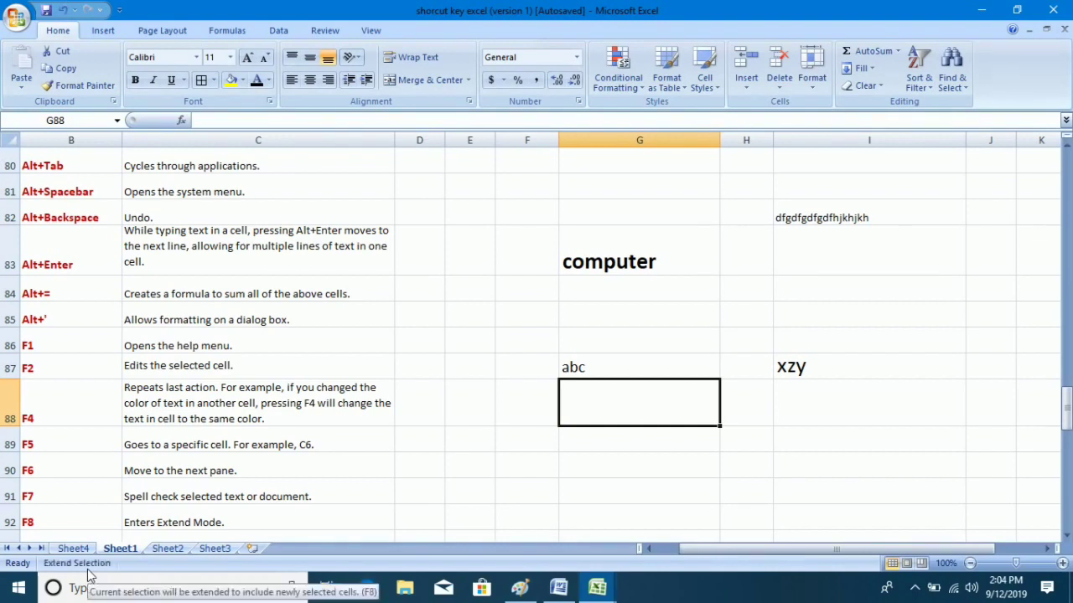
{"action": "key", "text": "F8"}
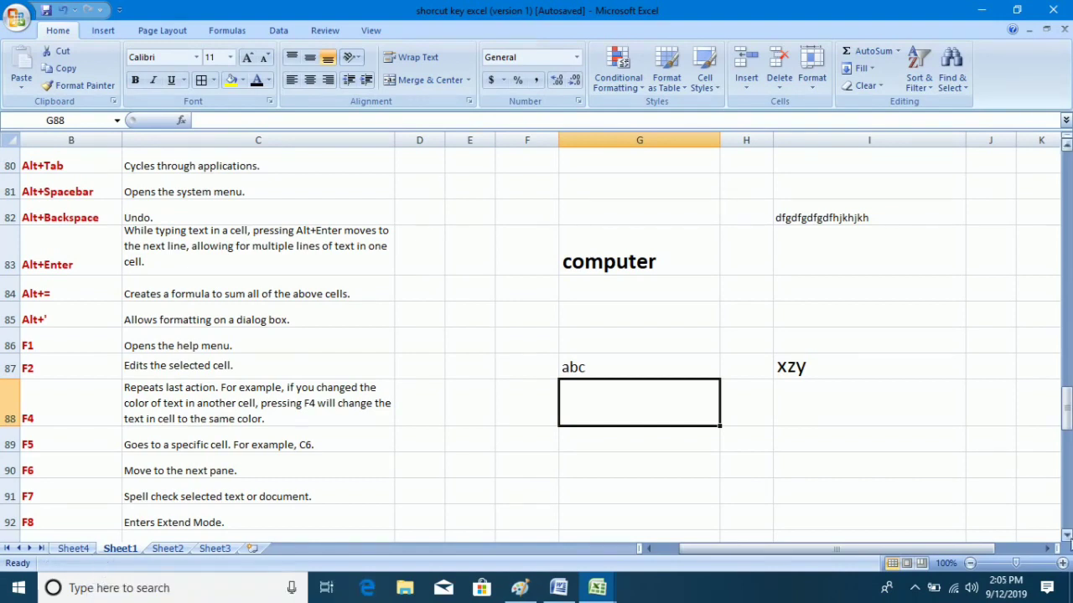
{"action": "left_click", "coordinate": [1066, 535]}
{"action": "left_click", "coordinate": [1066, 535]}
{"action": "left_click", "coordinate": [1066, 536]}
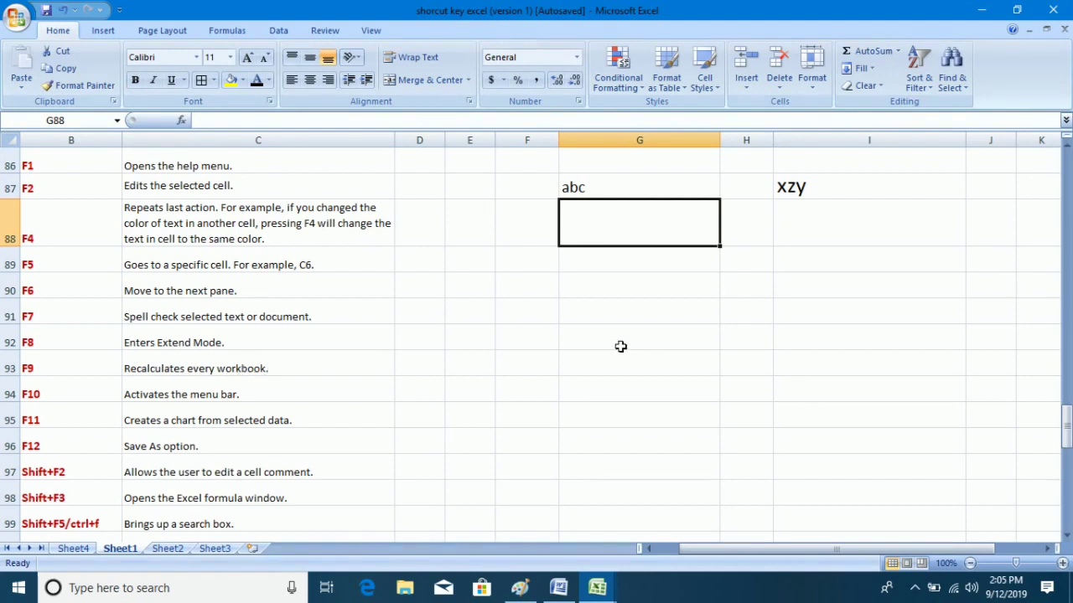
Step: Enter 78 and 96 in G91:H91, and 58 and 95 in G92:H92
{"action": "left_click", "coordinate": [621, 343]}
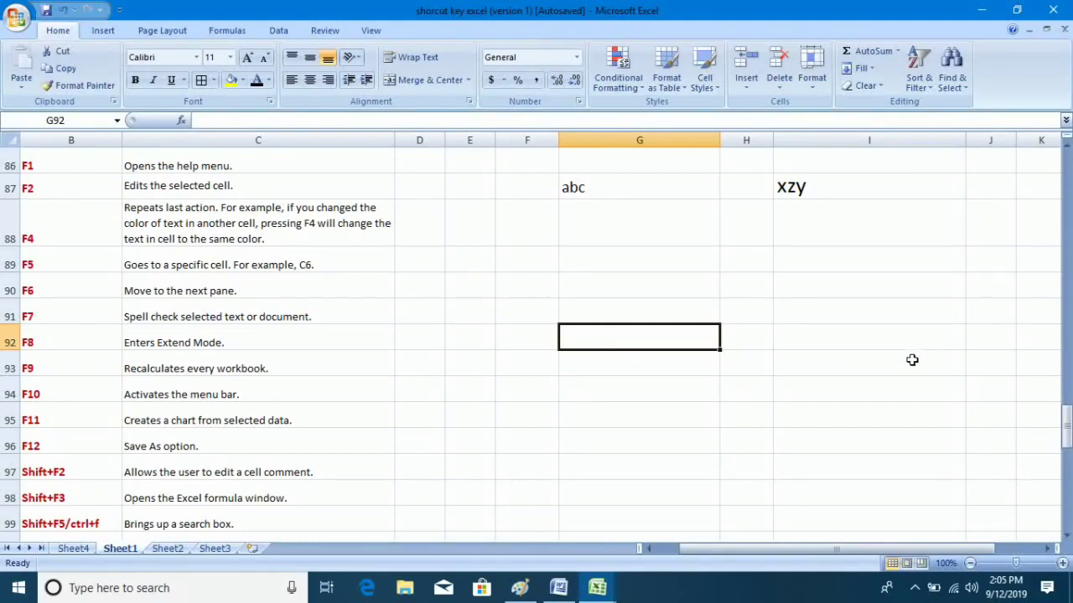
{"action": "key", "text": "Home"}
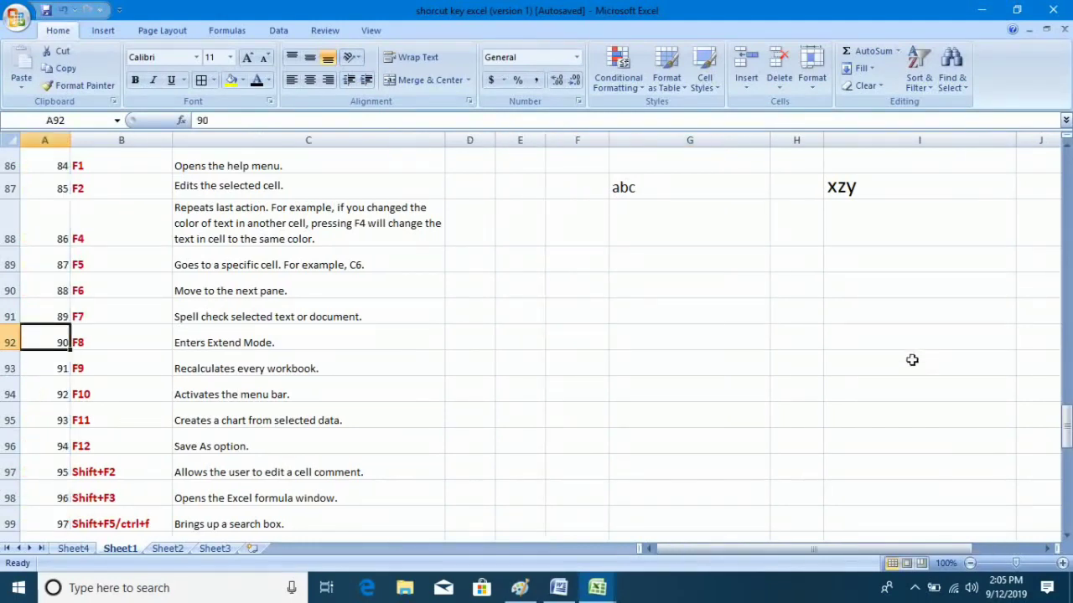
{"action": "left_click", "coordinate": [739, 314]}
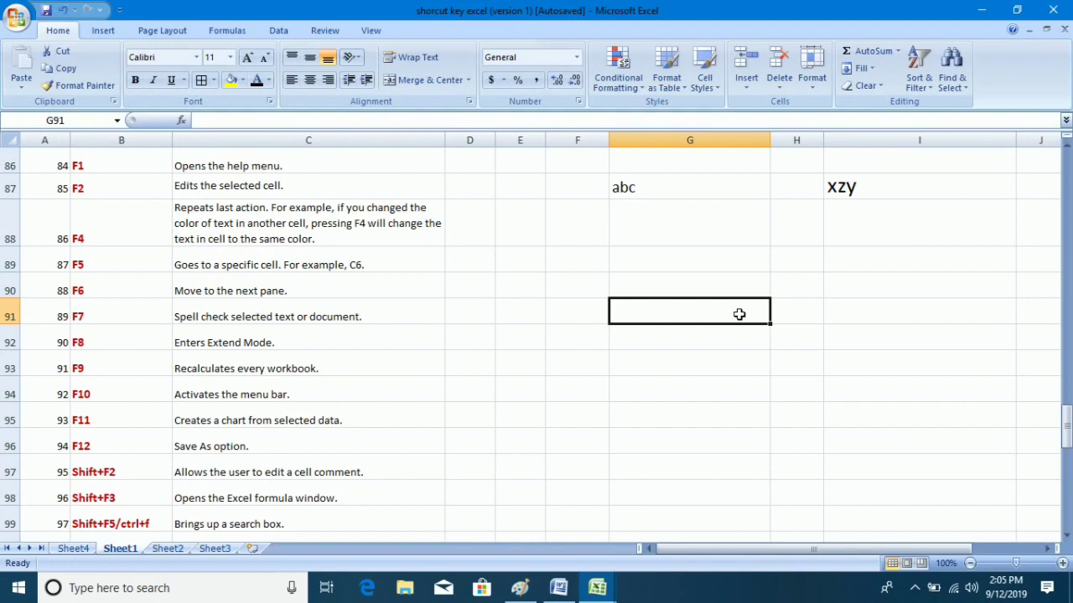
{"action": "type", "text": "78"}
{"action": "key", "text": "Tab"}
{"action": "type", "text": "96"}
{"action": "left_click", "coordinate": [739, 315]}
{"action": "key", "text": "Return"}
{"action": "type", "text": "58"}
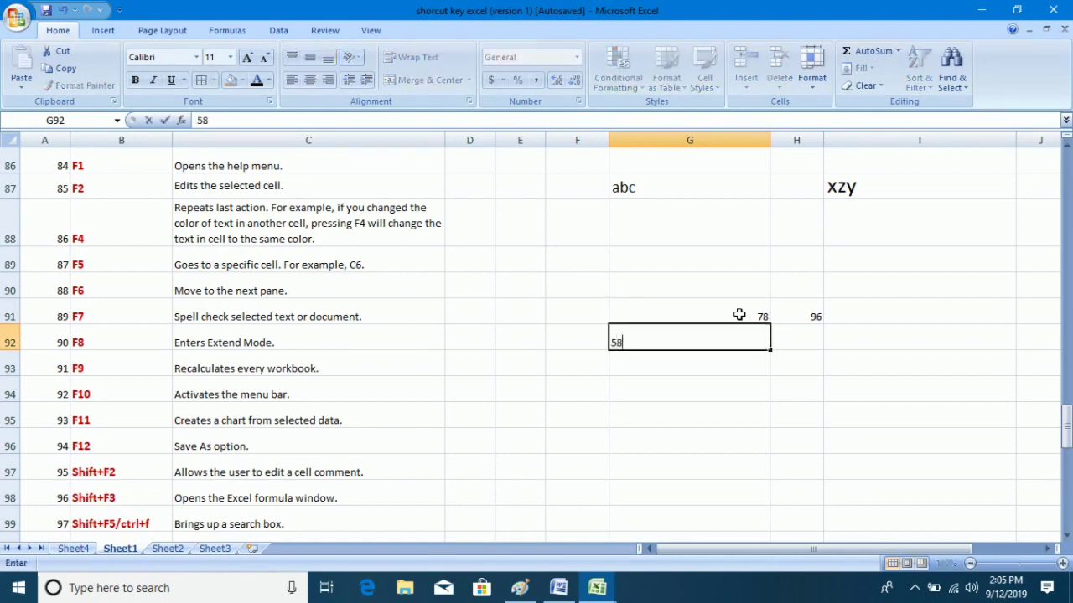
{"action": "key", "text": "Tab"}
{"action": "type", "text": "95"}
{"action": "key", "text": "Tab"}
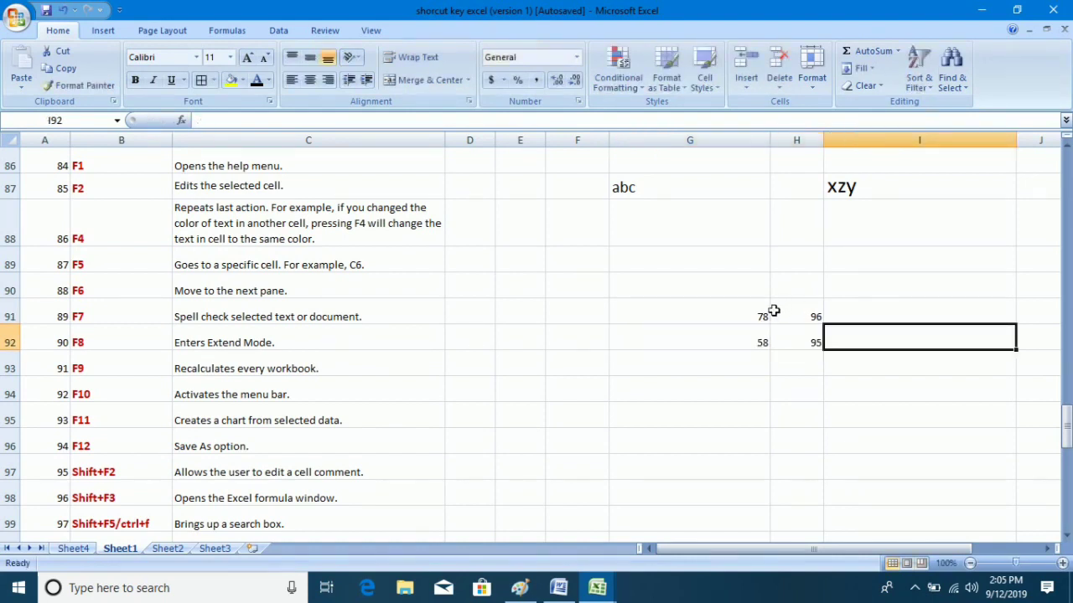
Step: AutoSum row 91 into I91 (174) and fill the total down to I92 (153)
{"action": "left_click_drag", "start_coordinate": [754, 320], "coordinate": [800, 318]}
{"action": "left_click", "coordinate": [876, 51]}
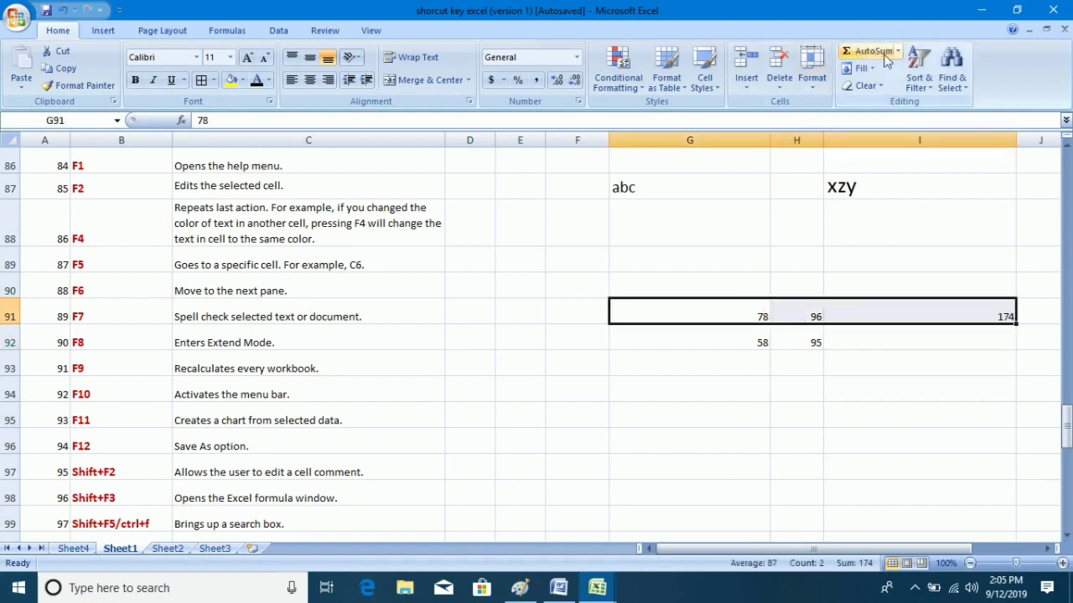
{"action": "left_click_drag", "start_coordinate": [1016, 323], "coordinate": [1017, 349]}
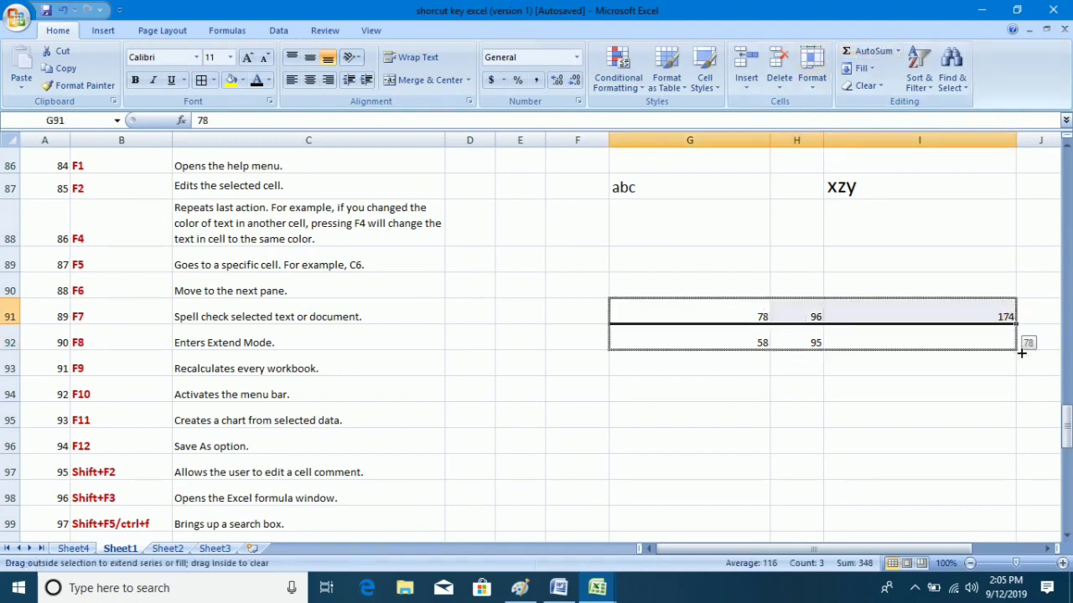
{"action": "left_click", "coordinate": [917, 492]}
{"action": "key", "text": "ctrl+z"}
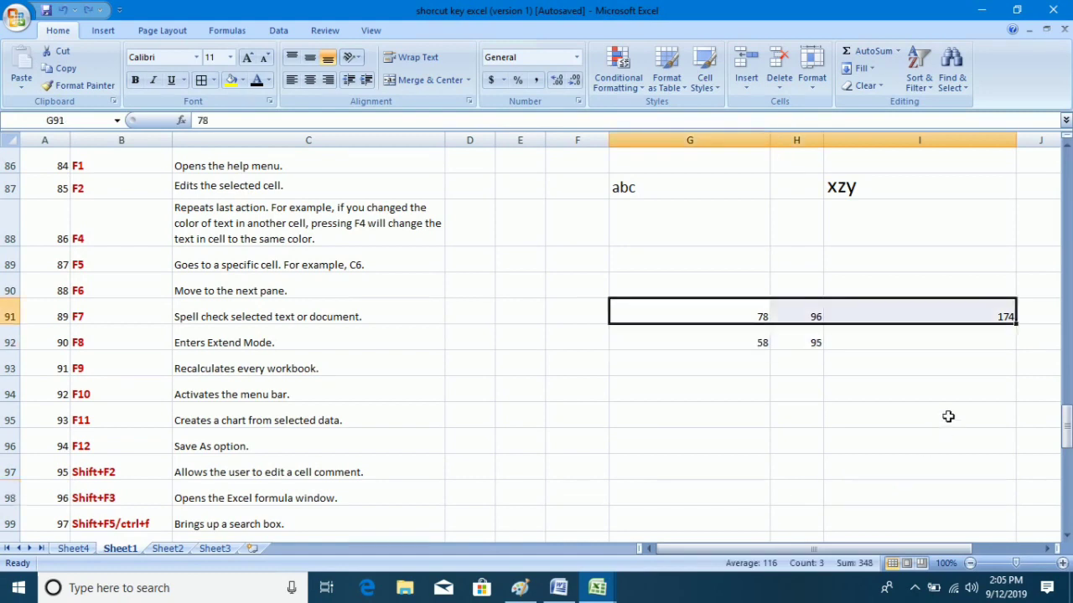
{"action": "left_click", "coordinate": [987, 320]}
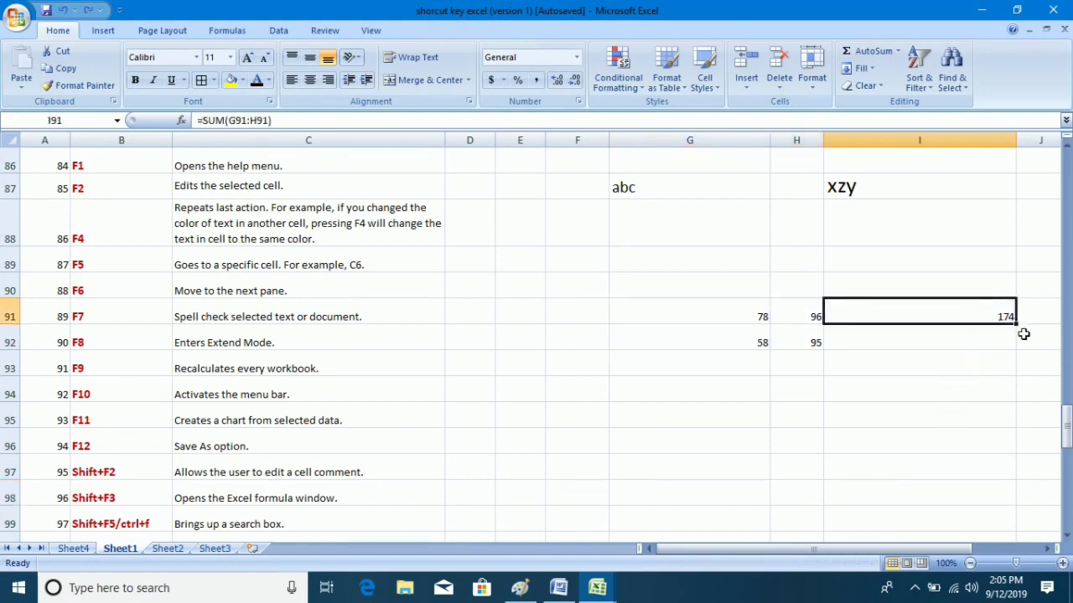
{"action": "left_click_drag", "start_coordinate": [1017, 327], "coordinate": [1019, 352]}
{"action": "left_click", "coordinate": [967, 442]}
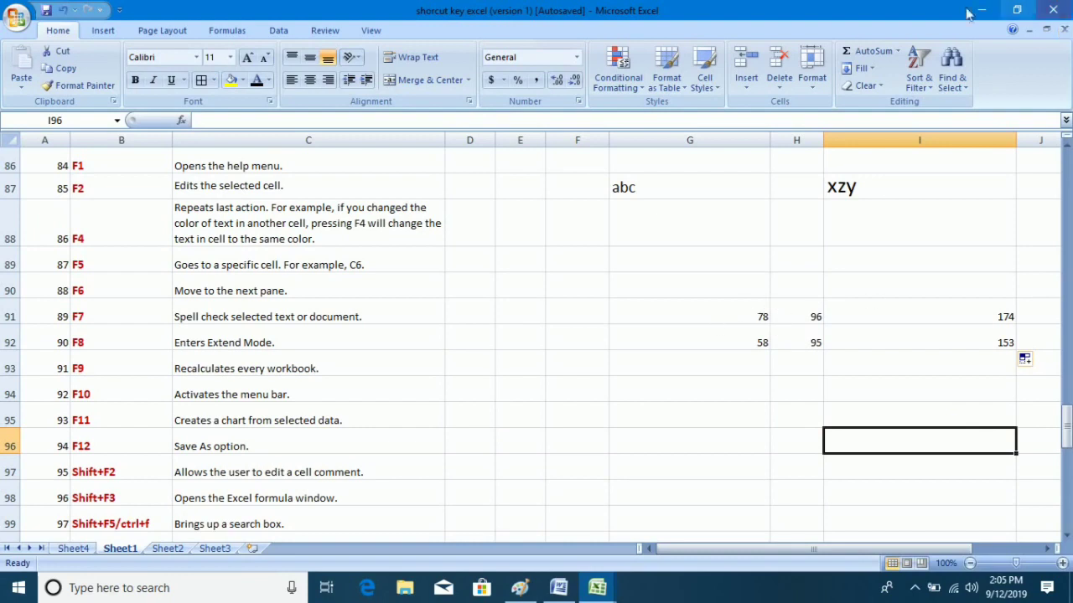
Step: Switch the workbook's calculation options to Manual
{"action": "left_click", "coordinate": [227, 31]}
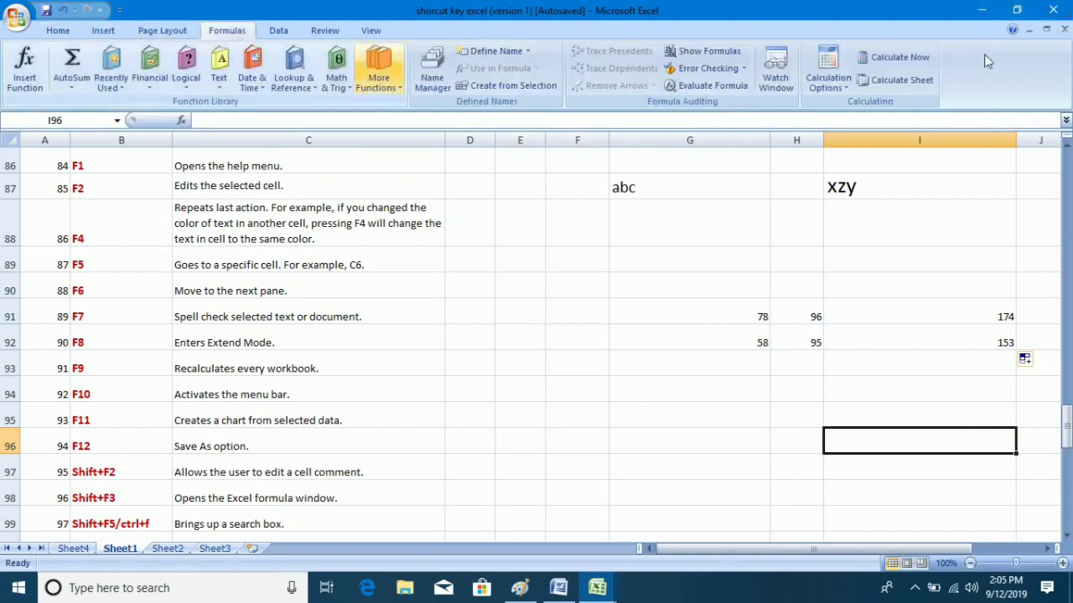
{"action": "left_click", "coordinate": [828, 74]}
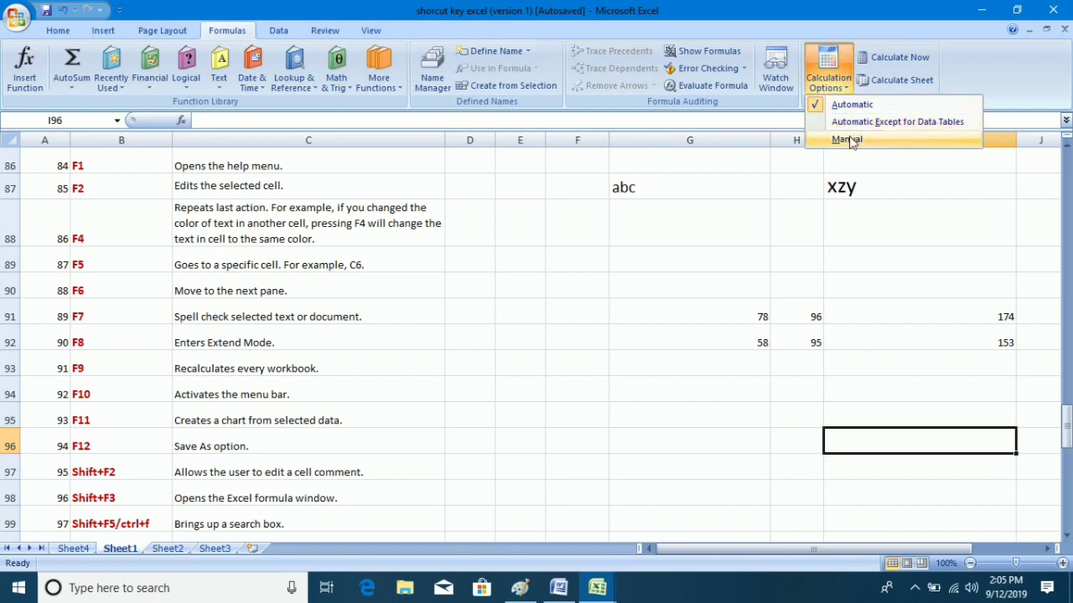
{"action": "left_click", "coordinate": [849, 139]}
{"action": "left_click", "coordinate": [948, 412]}
Step: Replace the values with 452 in G91 and 582 in G92
{"action": "left_click", "coordinate": [745, 315]}
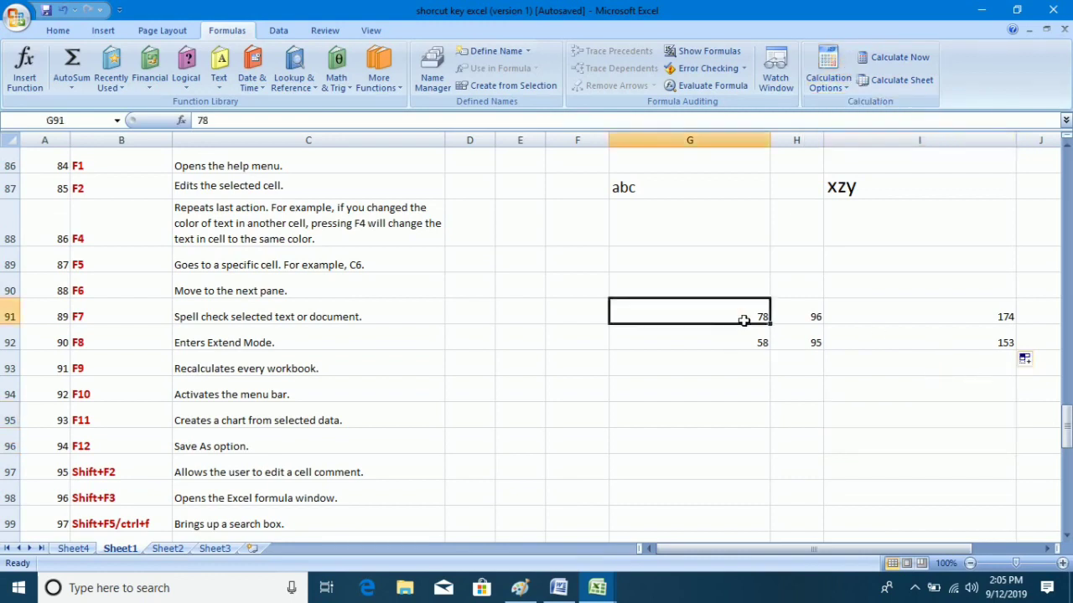
{"action": "type", "text": "452"}
{"action": "left_click", "coordinate": [761, 338]}
{"action": "type", "text": "582"}
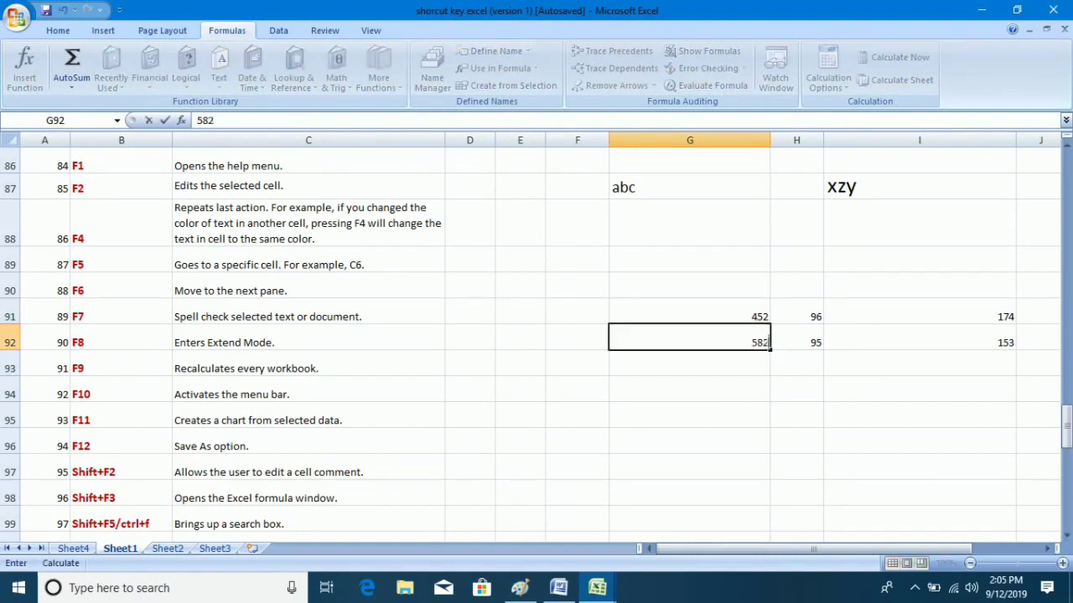
{"action": "left_click", "coordinate": [792, 417]}
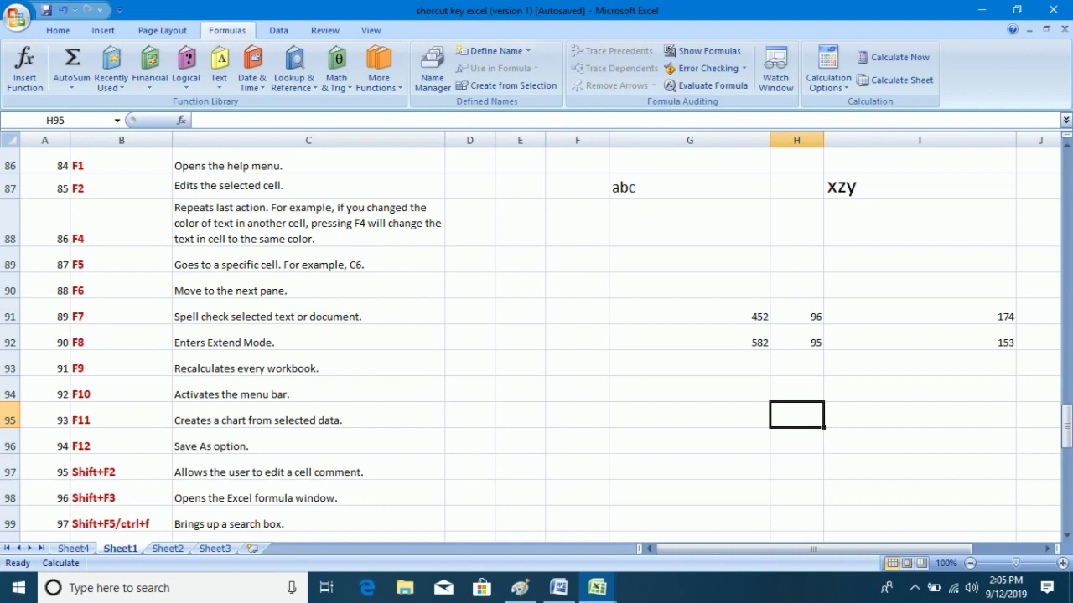
{"action": "left_click", "coordinate": [705, 390]}
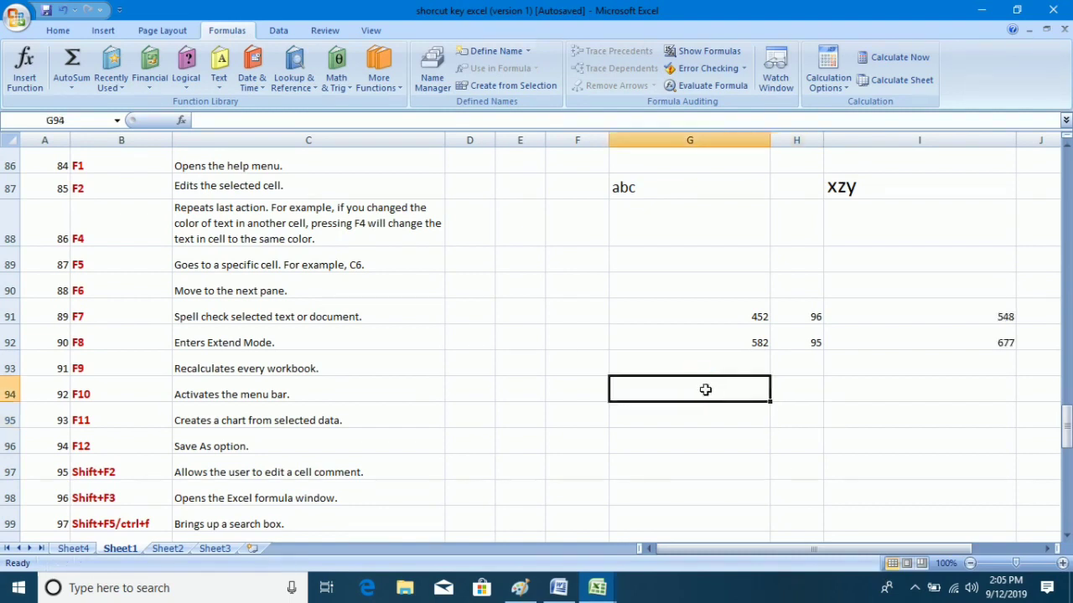
Step: Enter 583 in H91 and 655 in H92, then recalculate the workbook with F9
{"action": "left_click", "coordinate": [797, 315]}
{"action": "type", "text": "583"}
{"action": "key", "text": "Return"}
{"action": "type", "text": "6"}
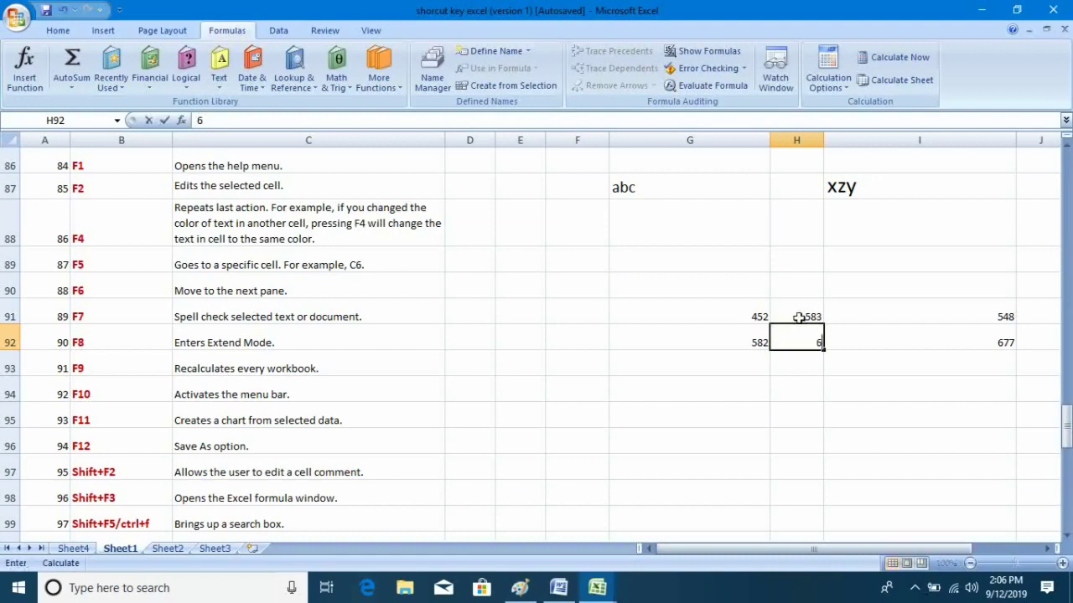
{"action": "type", "text": "55"}
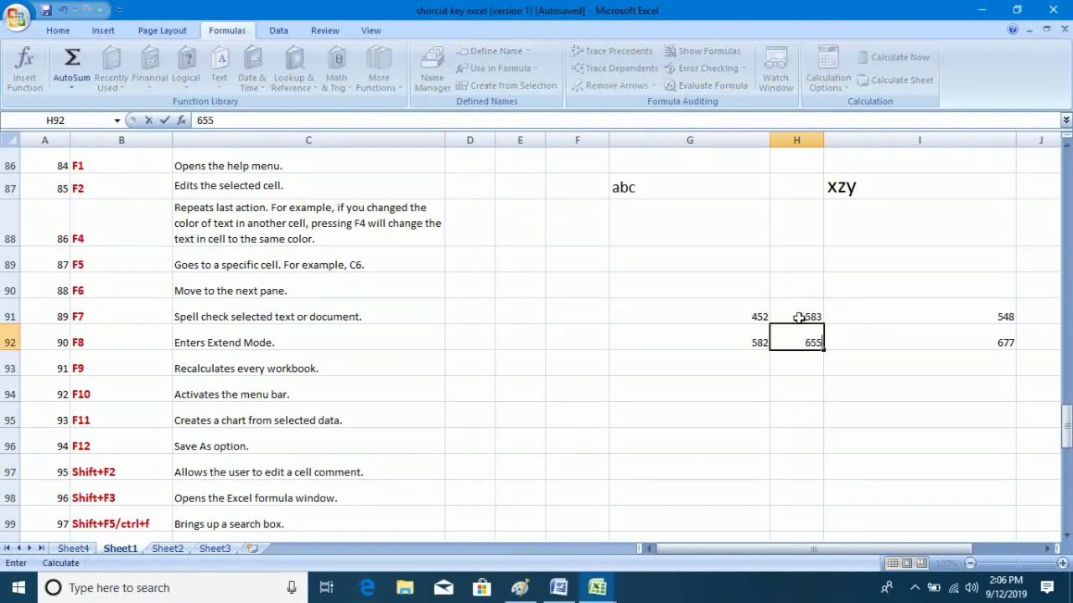
{"action": "left_click", "coordinate": [896, 397]}
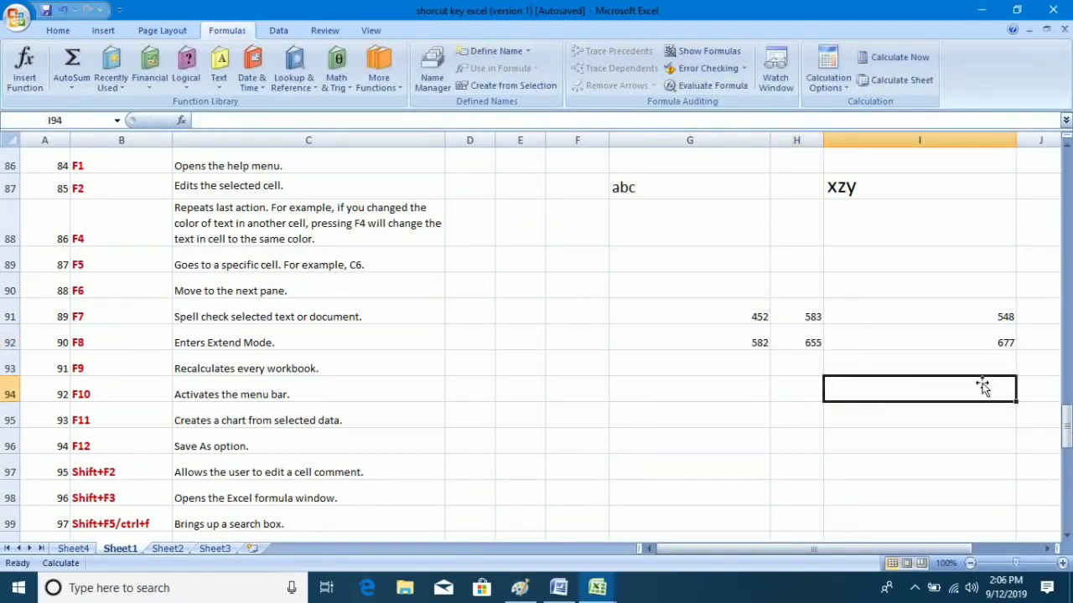
{"action": "key", "text": "F9"}
Step: Show the ribbon key tips, then open and close the Office menu from the keyboard
{"action": "key", "text": "F10"}
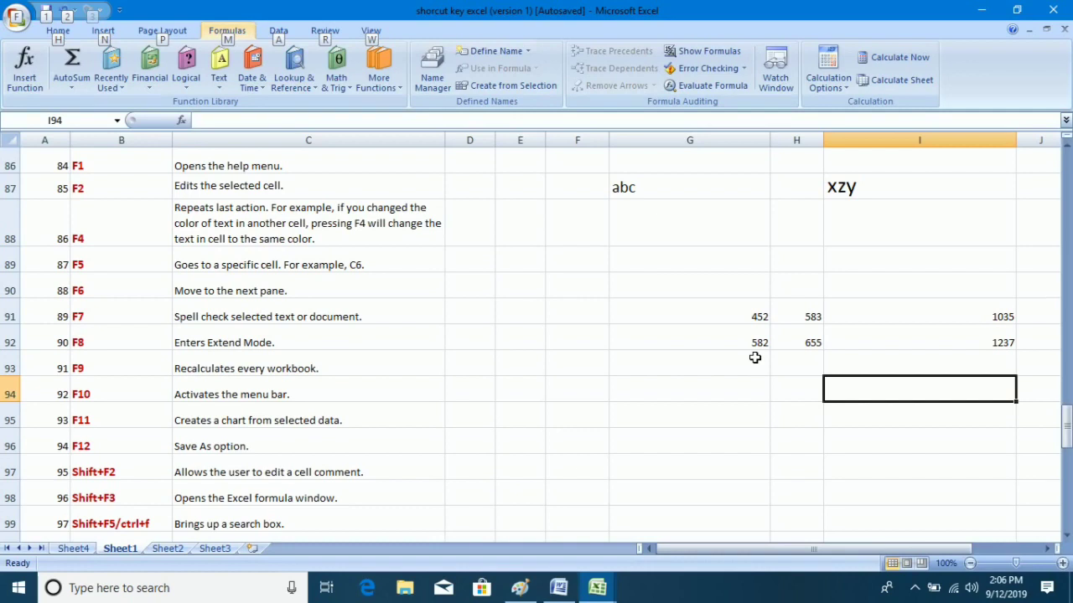
{"action": "key", "text": "f"}
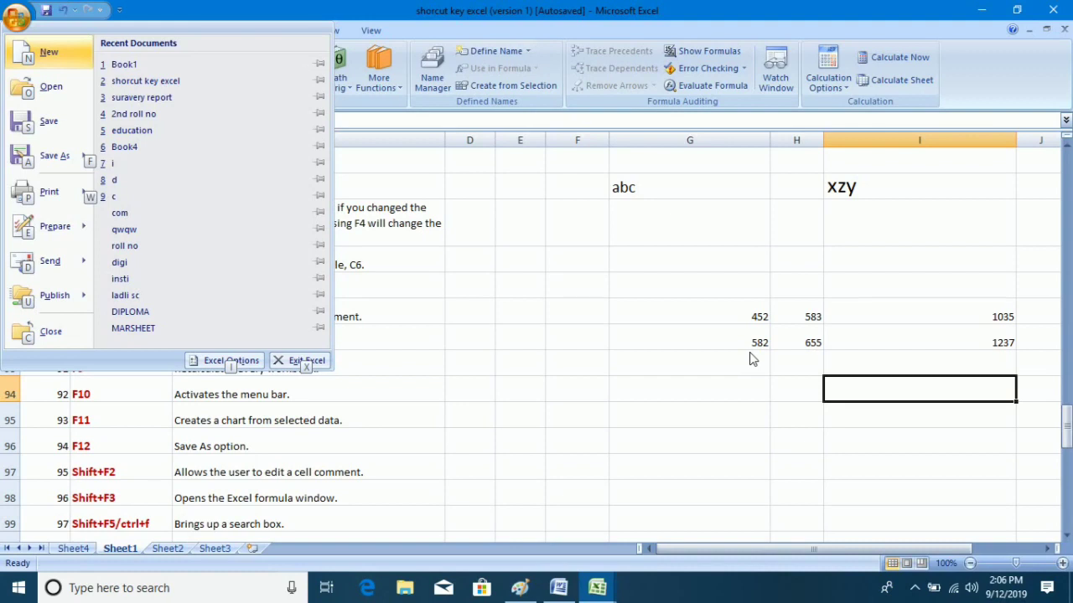
{"action": "key", "text": "Escape"}
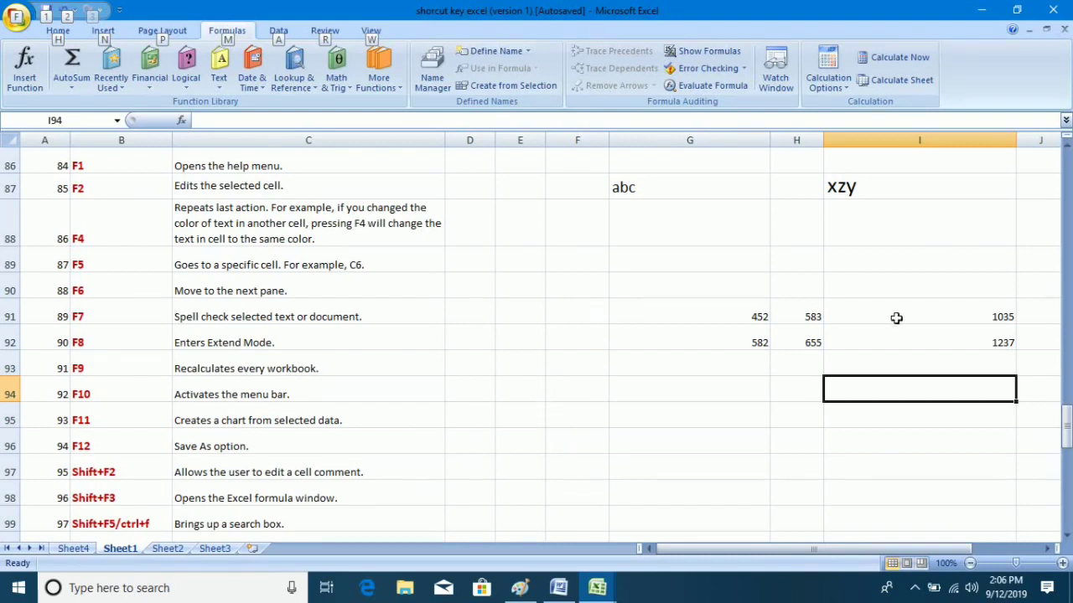
{"action": "left_click_drag", "start_coordinate": [764, 315], "coordinate": [938, 347]}
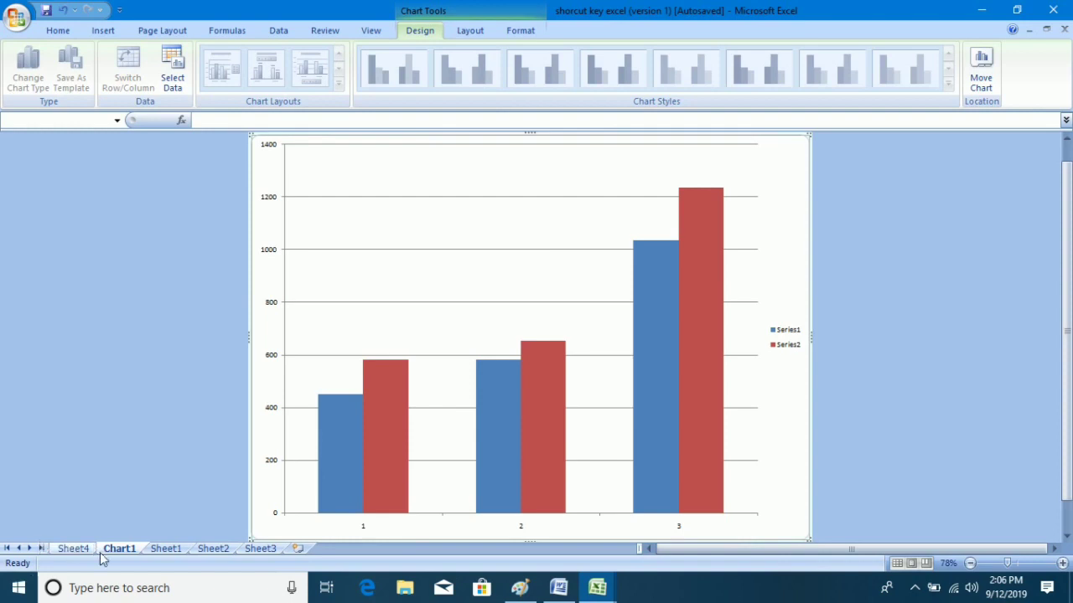
{"action": "left_click", "coordinate": [75, 548]}
{"action": "left_click", "coordinate": [161, 549]}
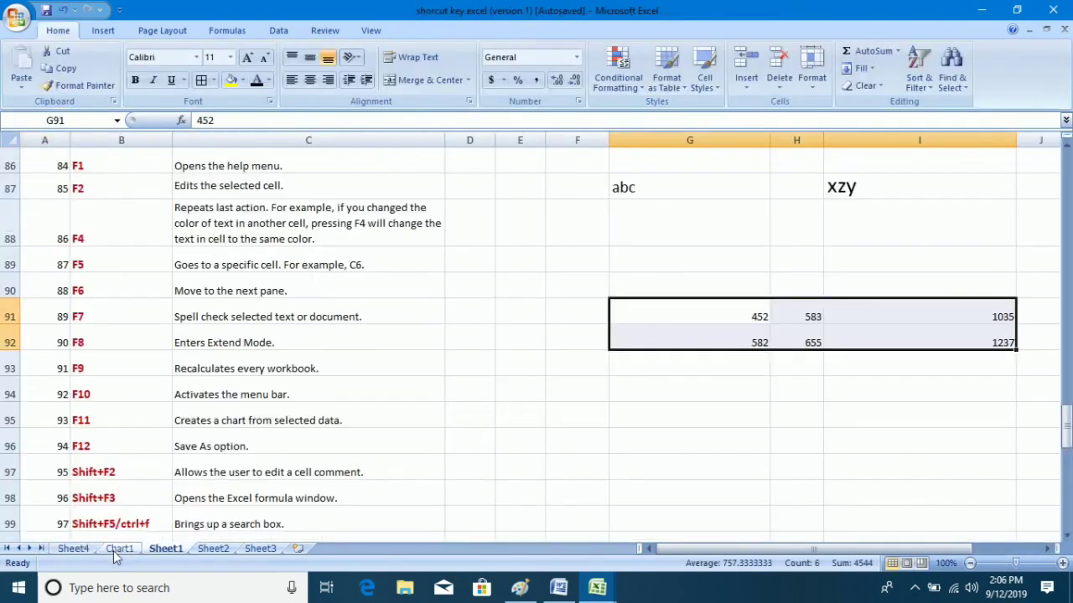
{"action": "right_click", "coordinate": [118, 548]}
{"action": "left_click", "coordinate": [181, 400]}
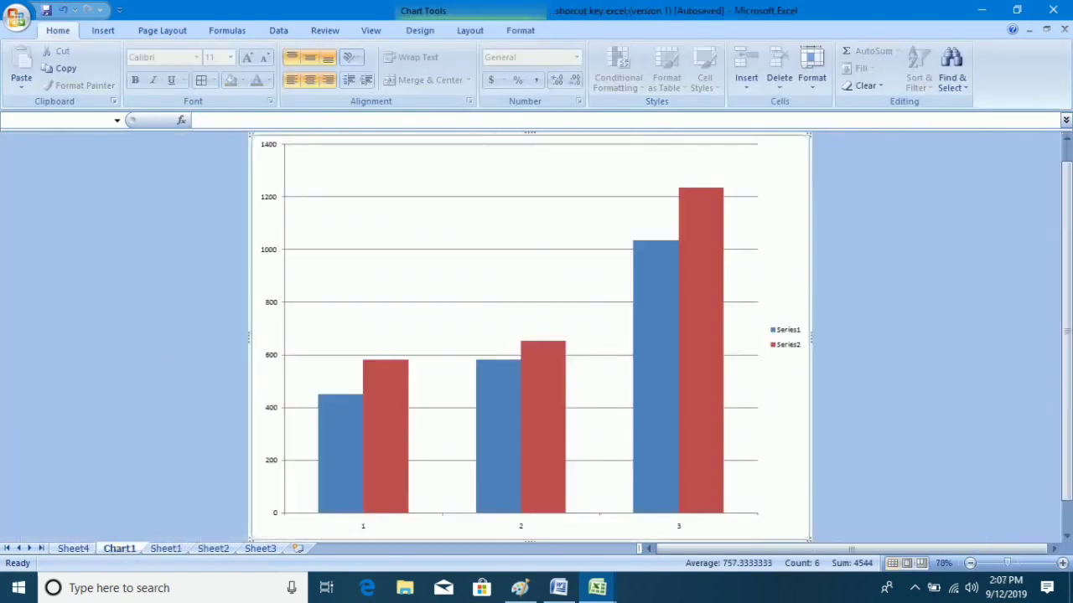
{"action": "left_click", "coordinate": [508, 333]}
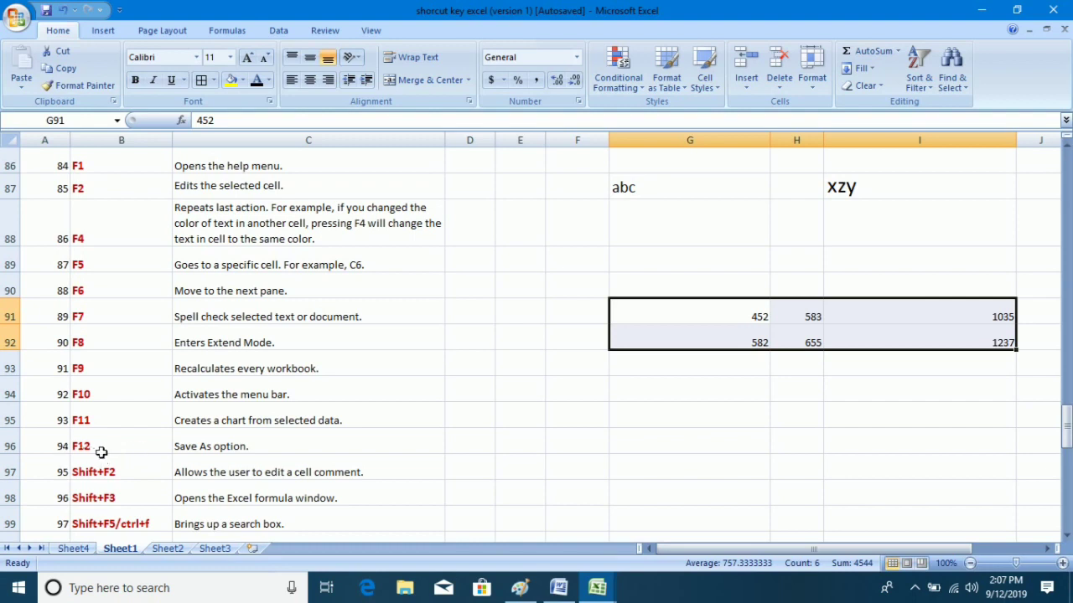
{"action": "left_click", "coordinate": [101, 453]}
{"action": "left_click", "coordinate": [606, 429]}
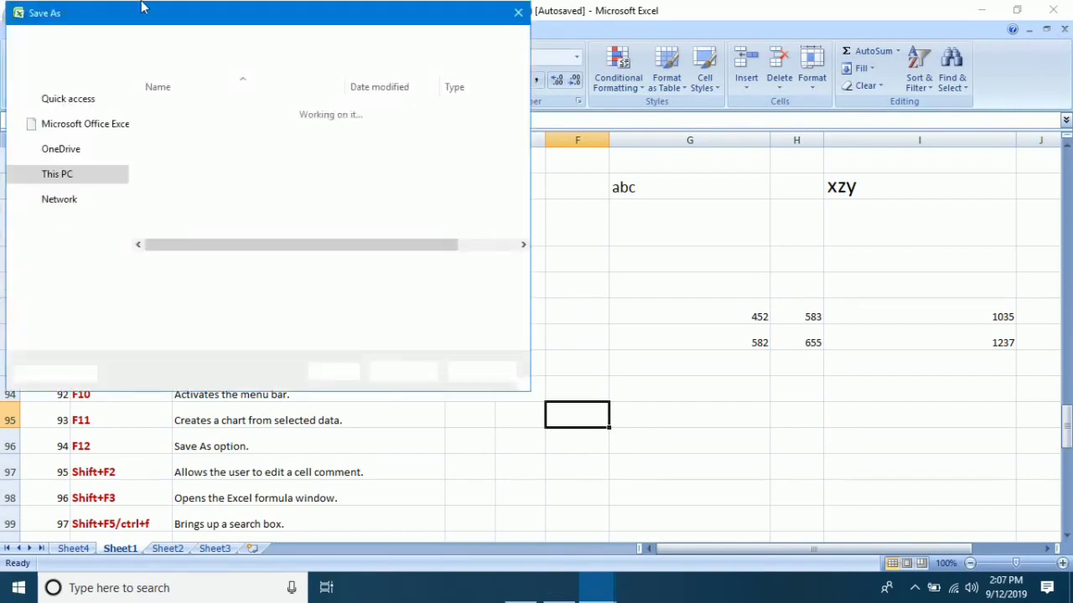
{"action": "left_click", "coordinate": [516, 12]}
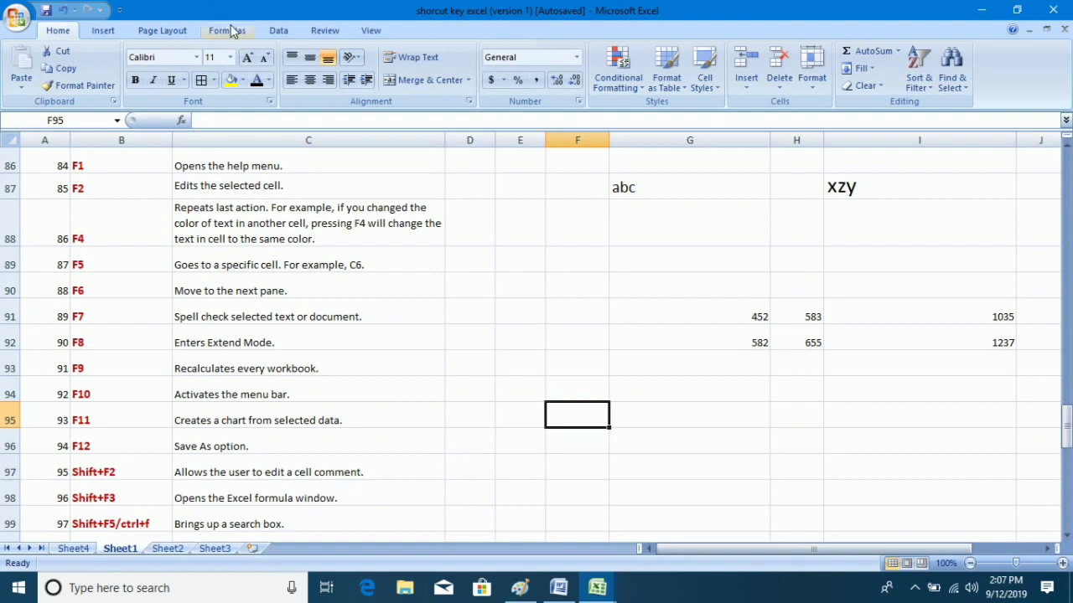
Step: Add new comments to cells F95, H95 and F97 from the Review tab
{"action": "left_click", "coordinate": [318, 30]}
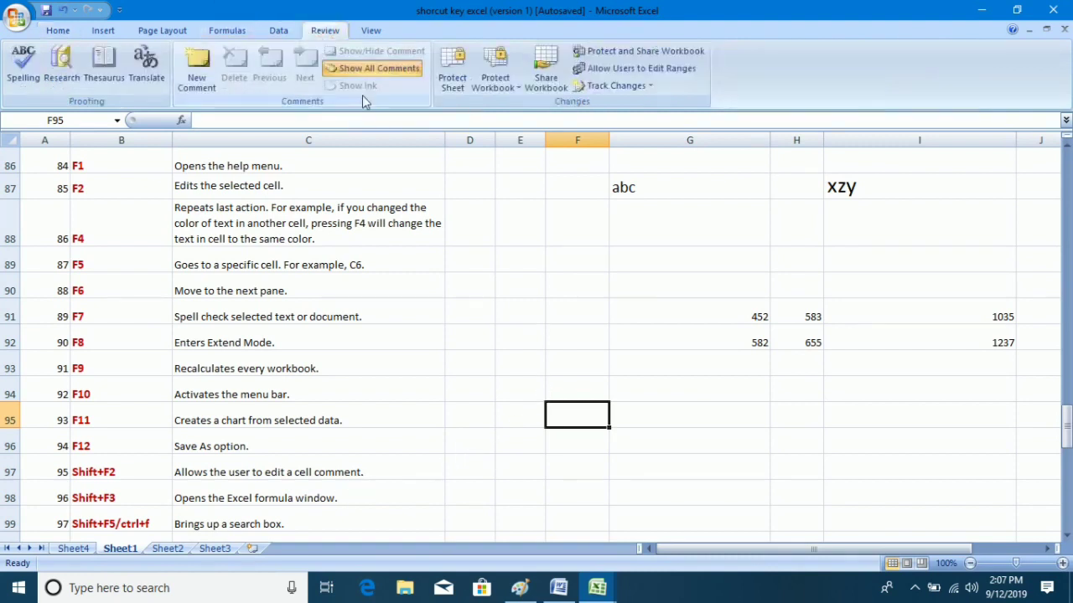
{"action": "left_click", "coordinate": [201, 74]}
{"action": "left_click", "coordinate": [806, 419]}
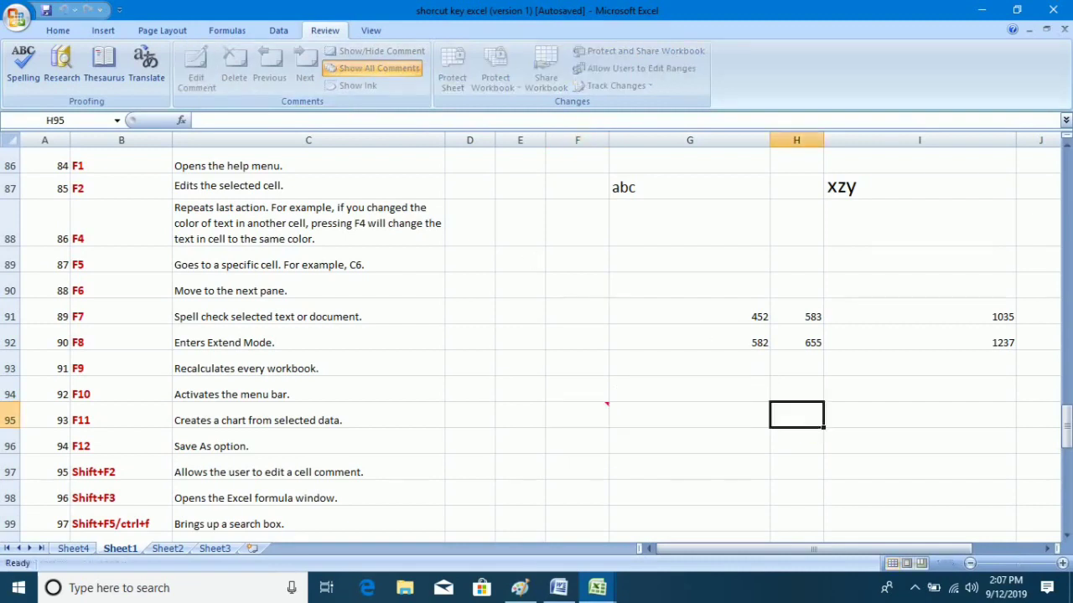
{"action": "left_click", "coordinate": [198, 69]}
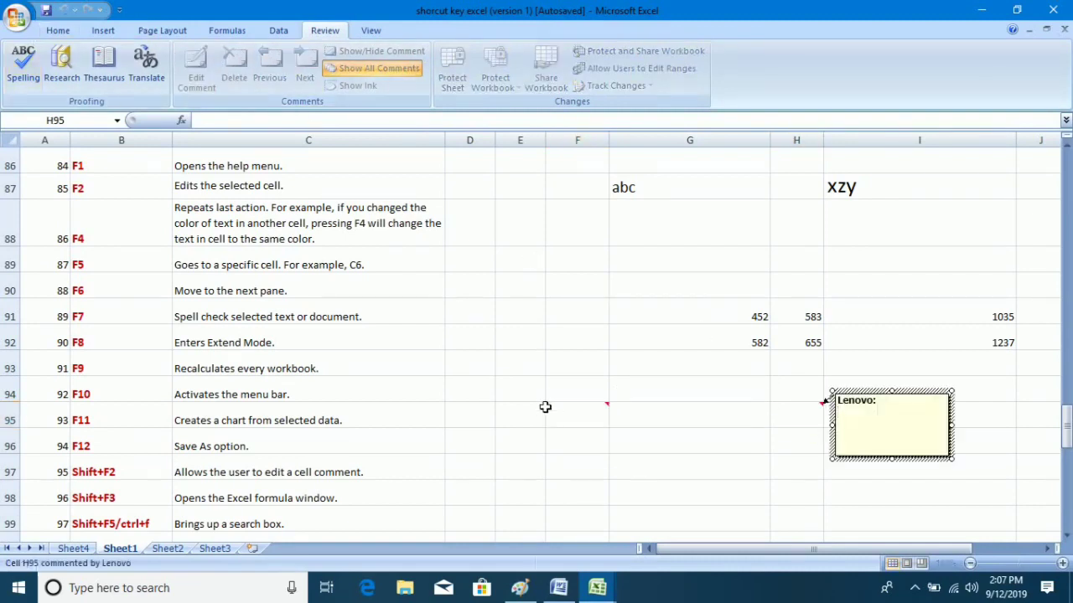
{"action": "left_click", "coordinate": [590, 471]}
{"action": "left_click", "coordinate": [198, 69]}
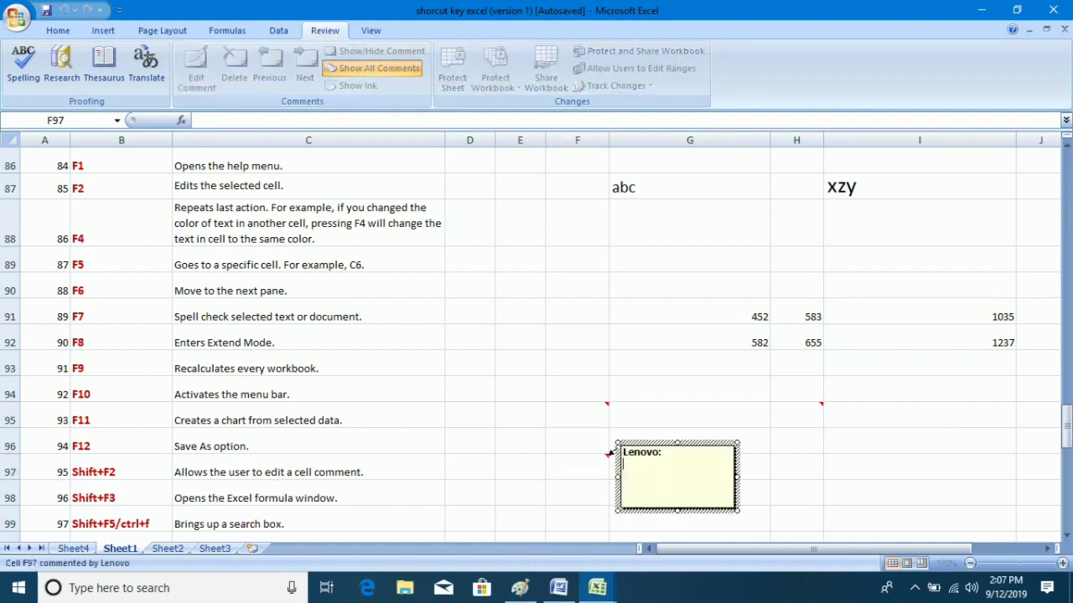
{"action": "left_click", "coordinate": [855, 505]}
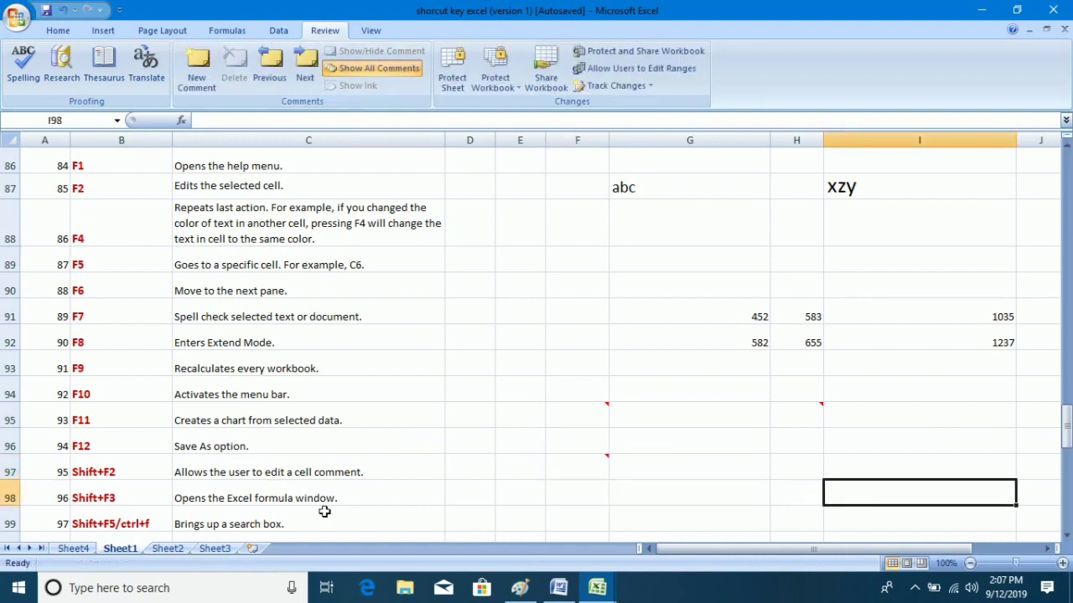
Step: Edit the comments on F95 and H95 using Shift+F2
{"action": "left_click", "coordinate": [606, 422]}
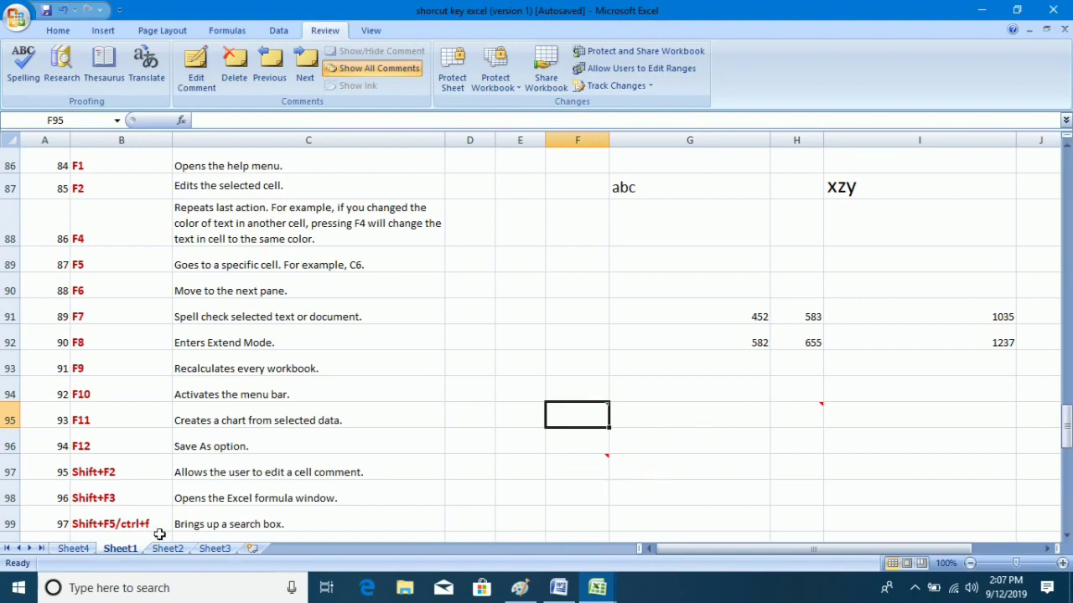
{"action": "mouse_move", "coordinate": [597, 587]}
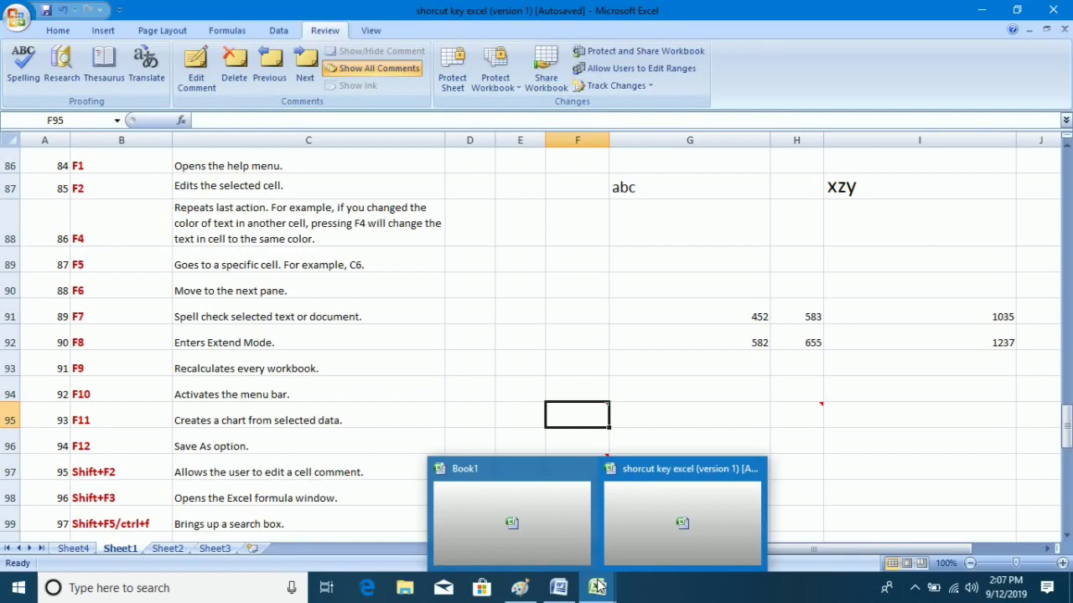
{"action": "key", "text": "shift+F2"}
{"action": "type", "text": "nvhgvnvhv"}
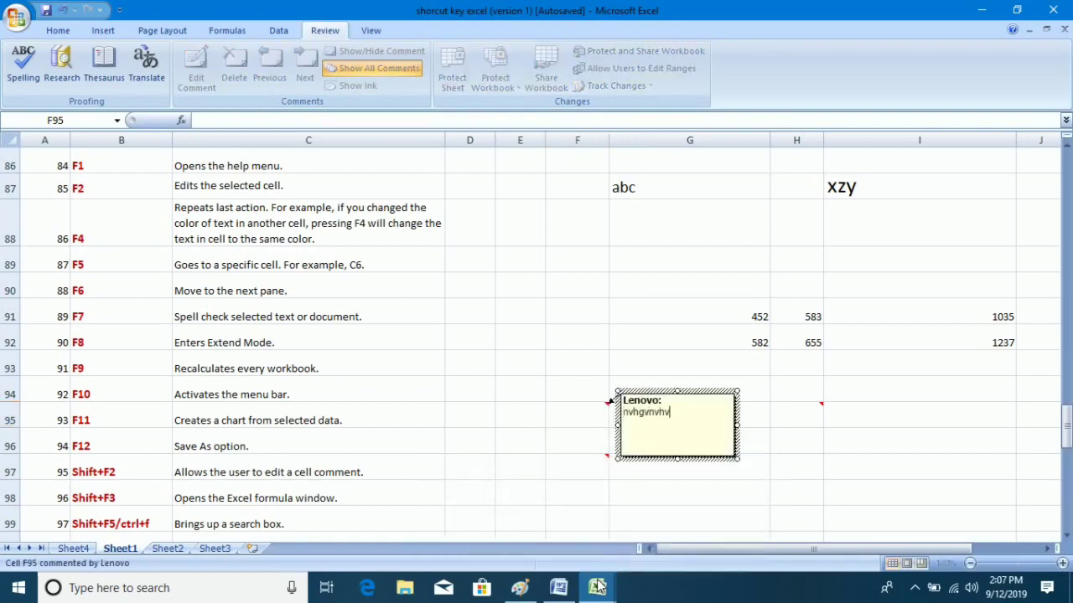
{"action": "left_click", "coordinate": [616, 293]}
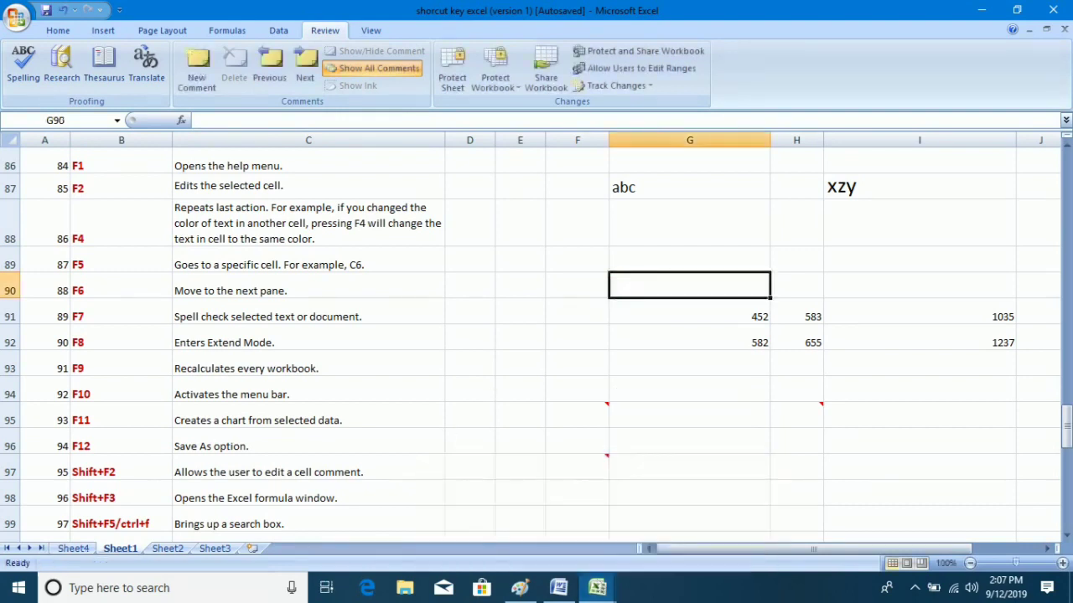
{"action": "left_click", "coordinate": [810, 419]}
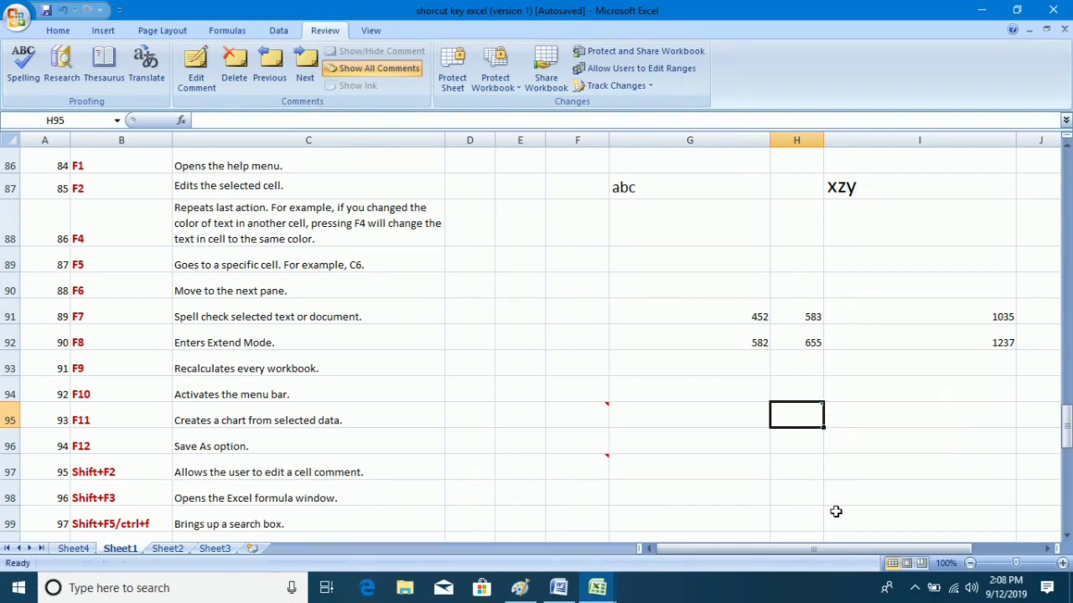
{"action": "key", "text": "shift+F2"}
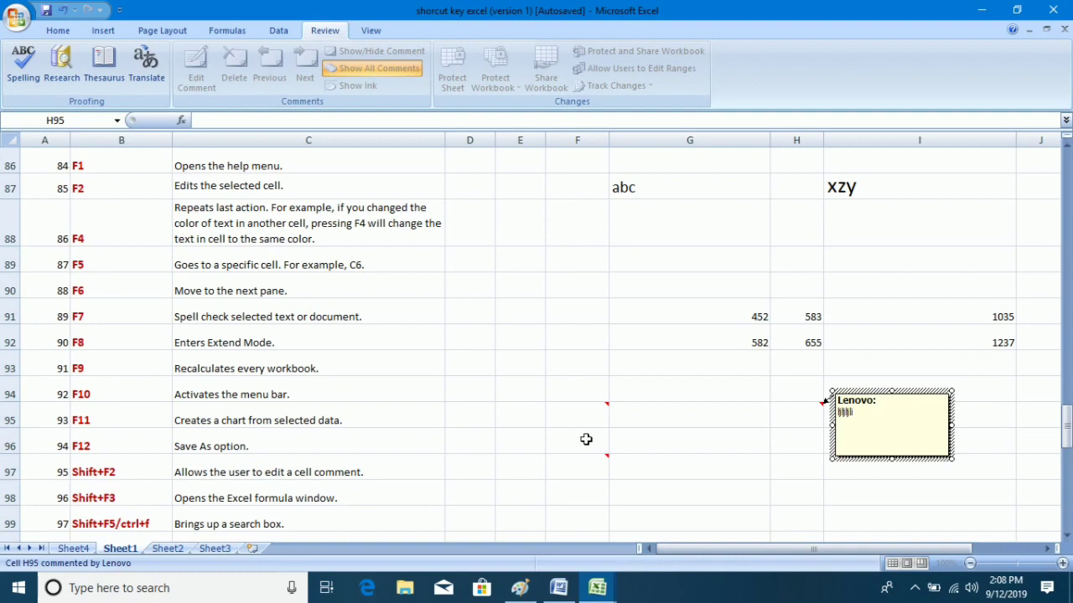
{"action": "left_click", "coordinate": [647, 423]}
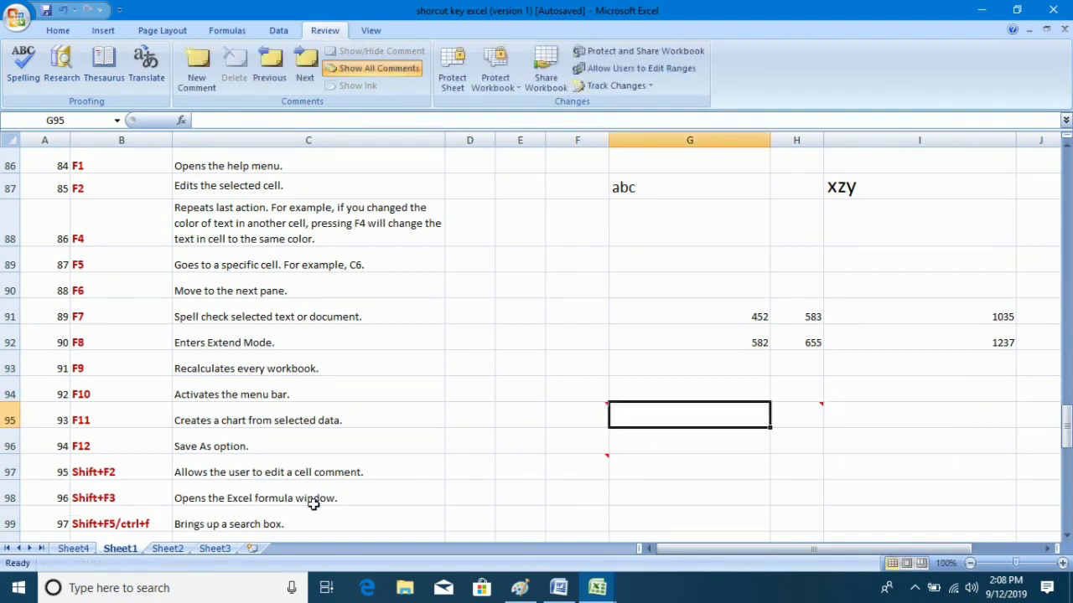
{"action": "left_click", "coordinate": [566, 444]}
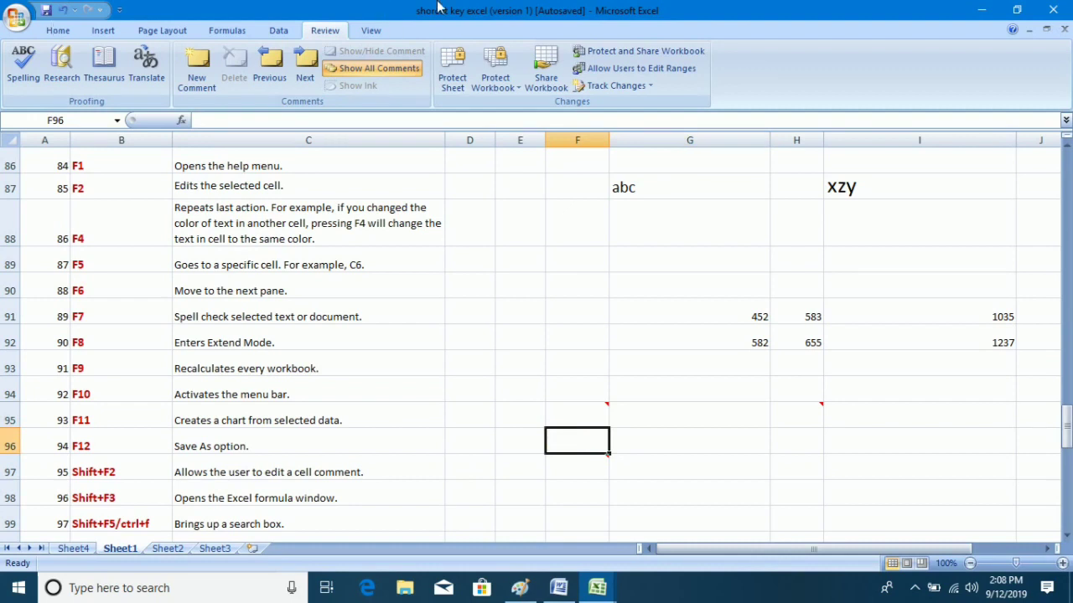
{"action": "left_click", "coordinate": [228, 31]}
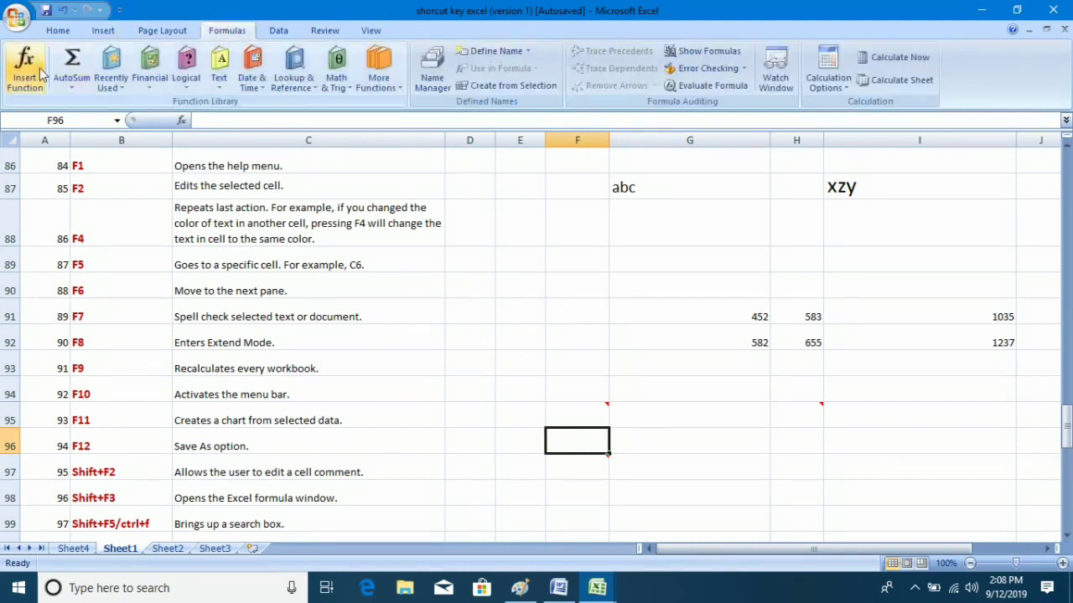
{"action": "left_click", "coordinate": [38, 74]}
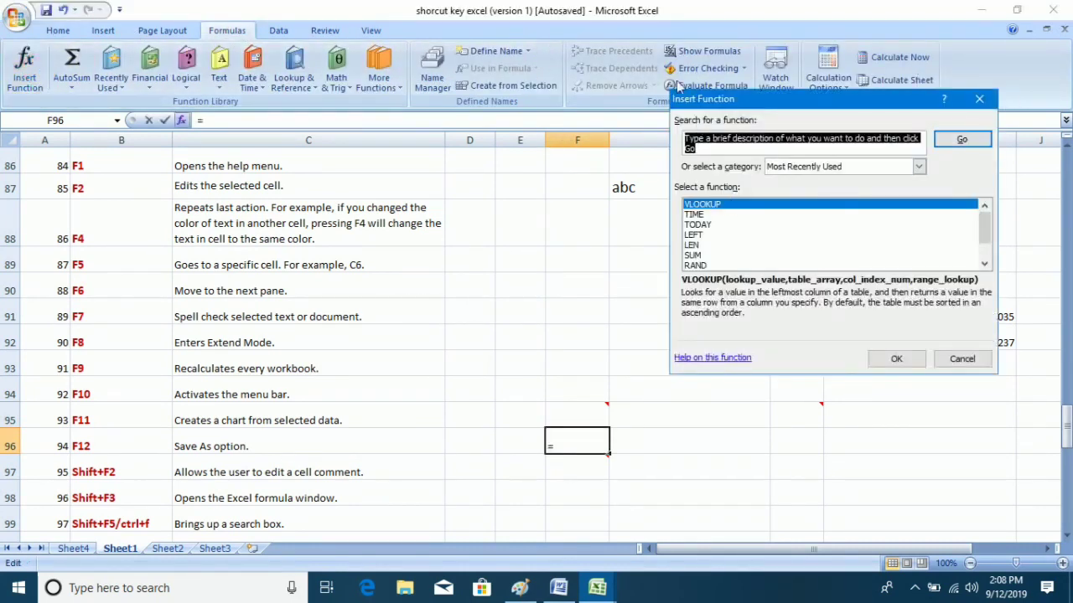
{"action": "left_click", "coordinate": [979, 99]}
{"action": "left_click", "coordinate": [600, 369]}
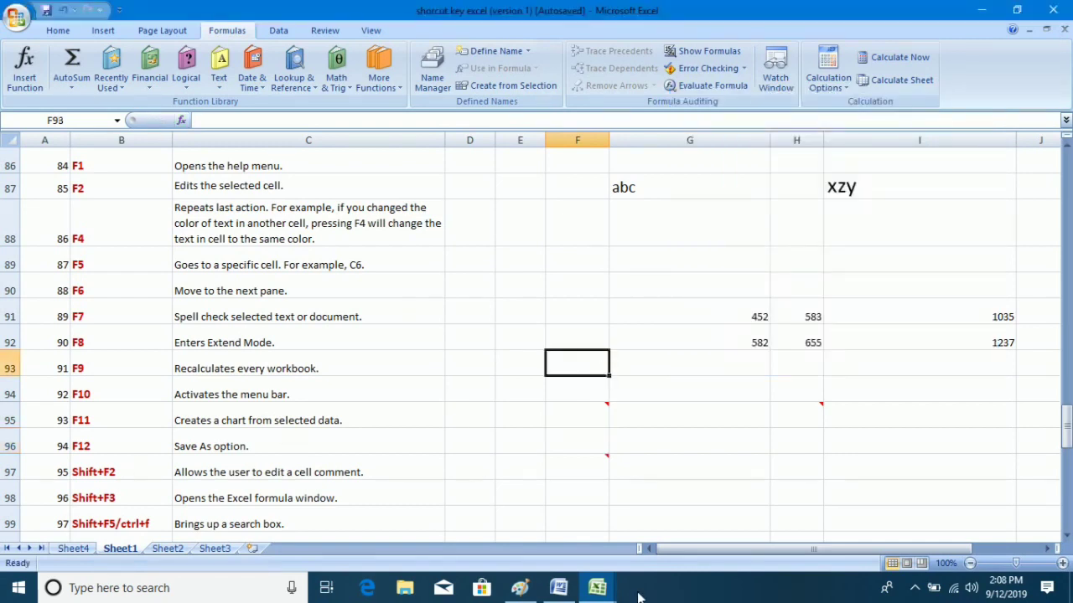
{"action": "key", "text": "shift+F3"}
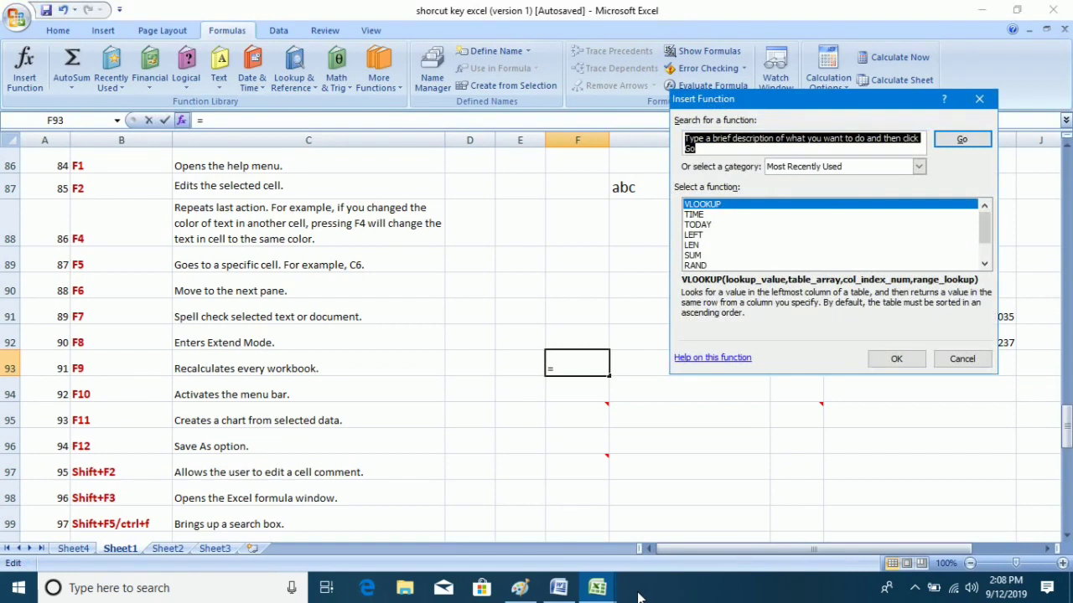
{"action": "left_click", "coordinate": [963, 360]}
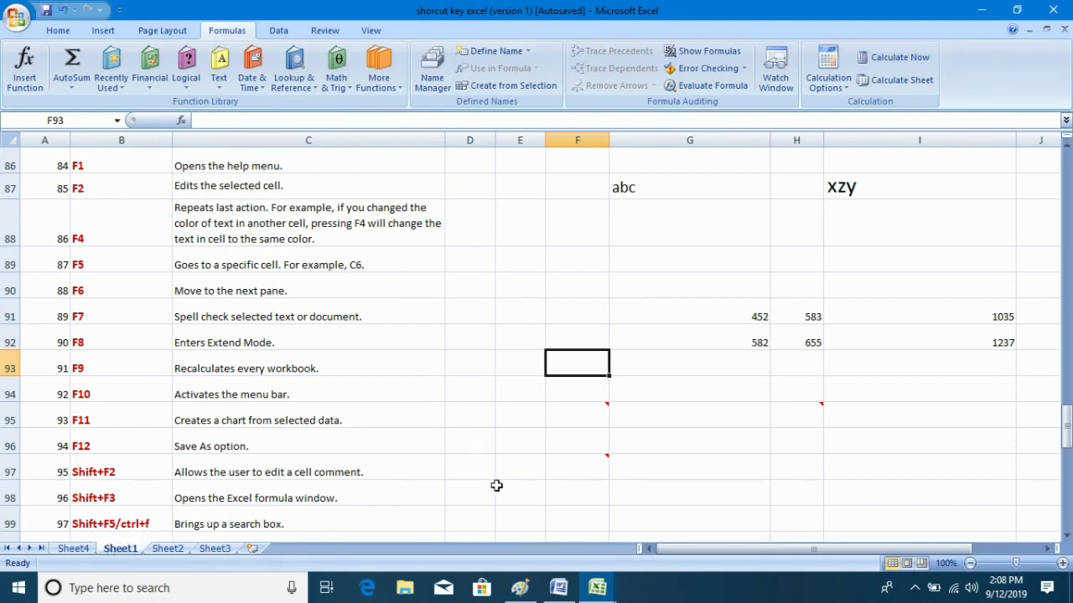
{"action": "left_click", "coordinate": [638, 465]}
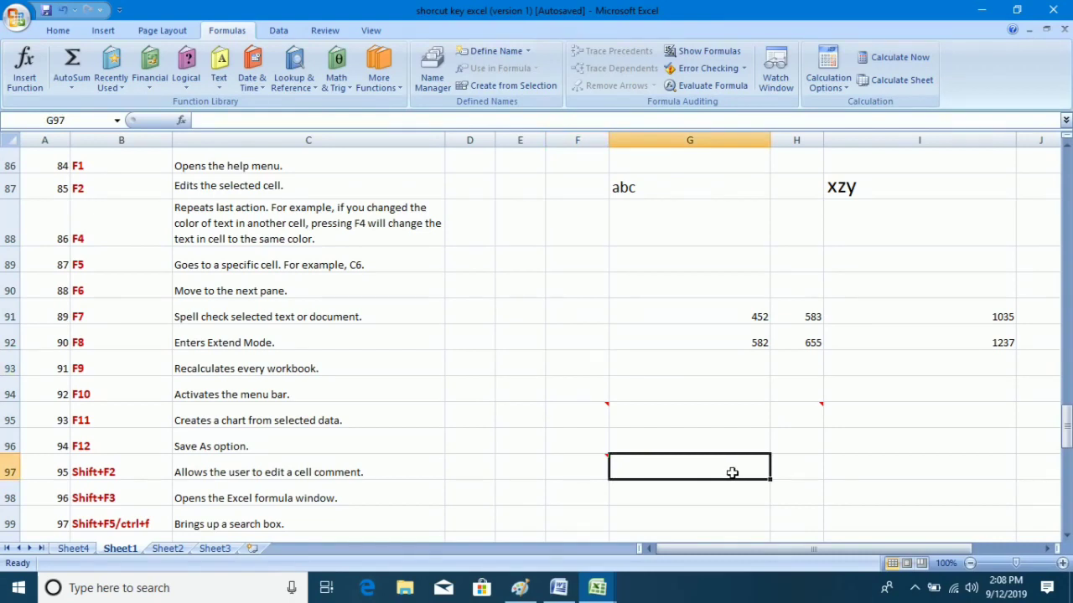
Step: Close the Find and Replace dialog, scroll the list down, and select cell E98
{"action": "key", "text": "ctrl+f"}
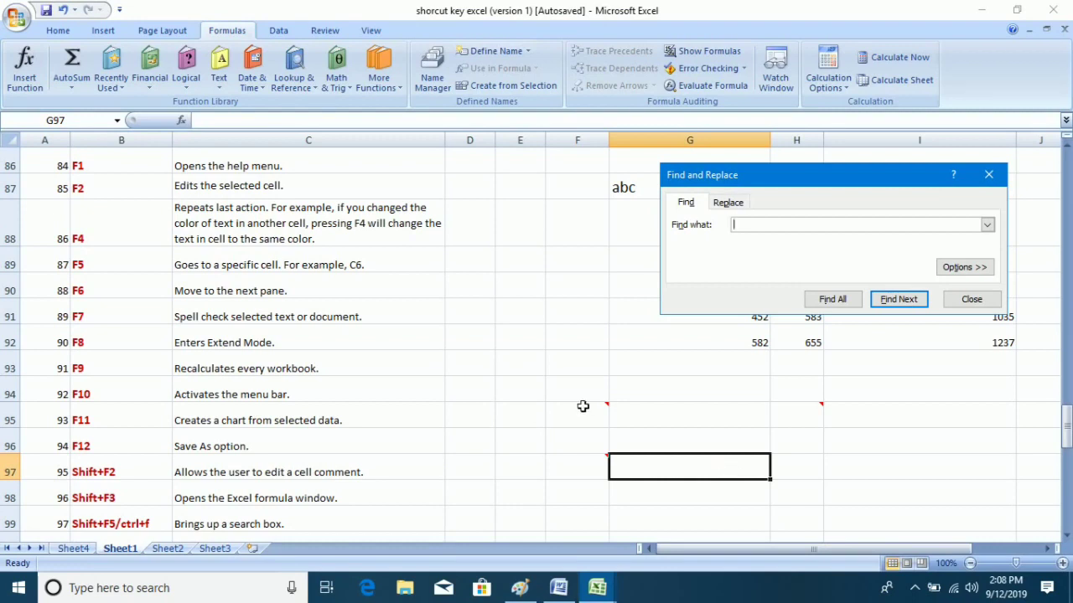
{"action": "left_click", "coordinate": [971, 299]}
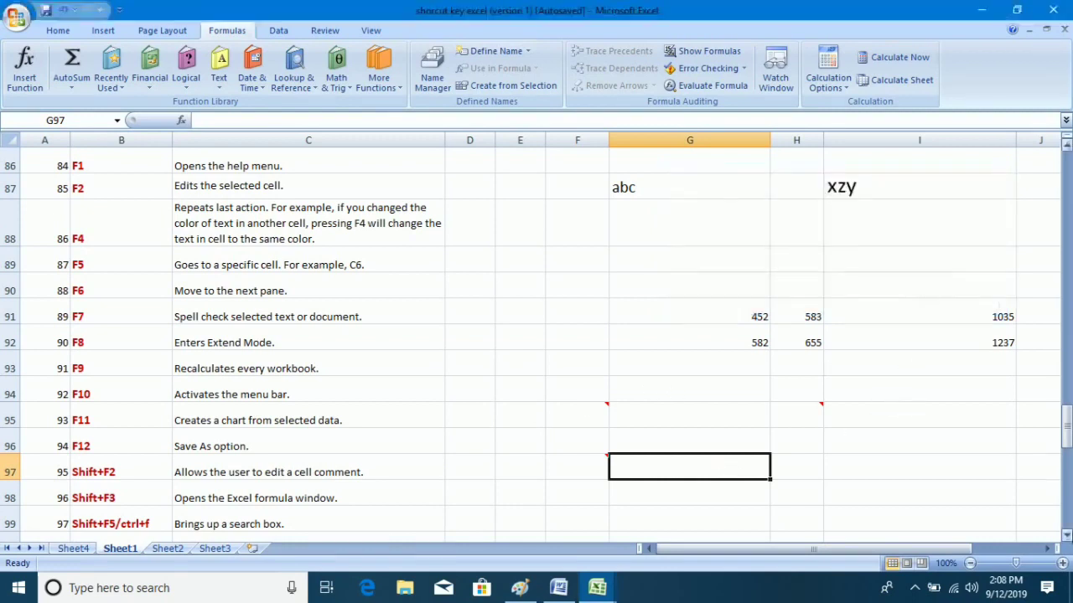
{"action": "left_click", "coordinate": [1066, 537]}
{"action": "left_click", "coordinate": [1066, 537]}
{"action": "left_click", "coordinate": [1066, 538]}
{"action": "left_click", "coordinate": [1066, 537]}
{"action": "left_click", "coordinate": [1066, 537]}
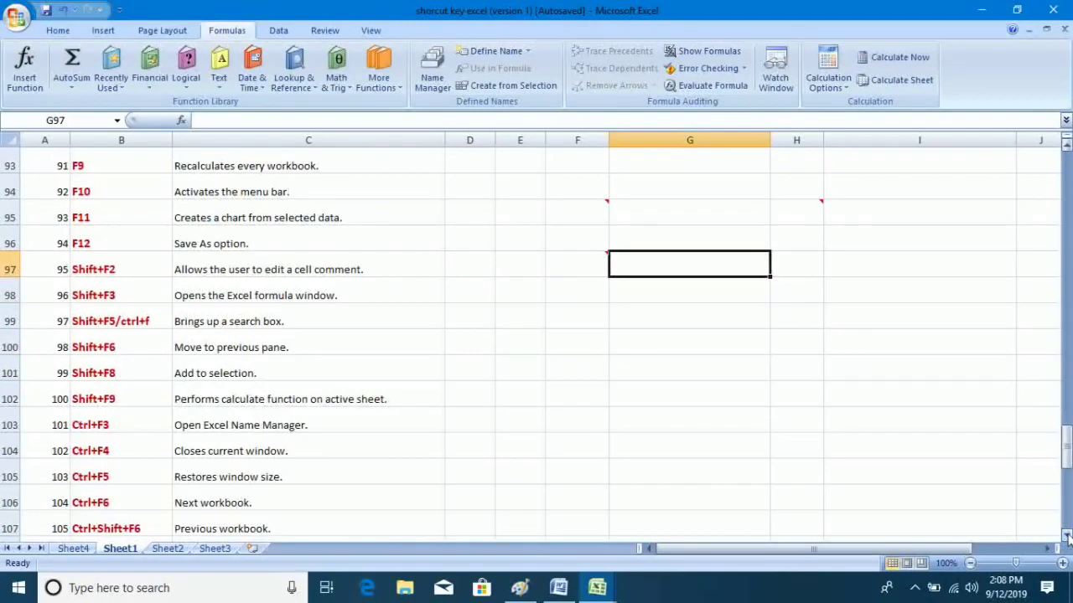
{"action": "left_click", "coordinate": [1066, 537]}
{"action": "left_click", "coordinate": [529, 264]}
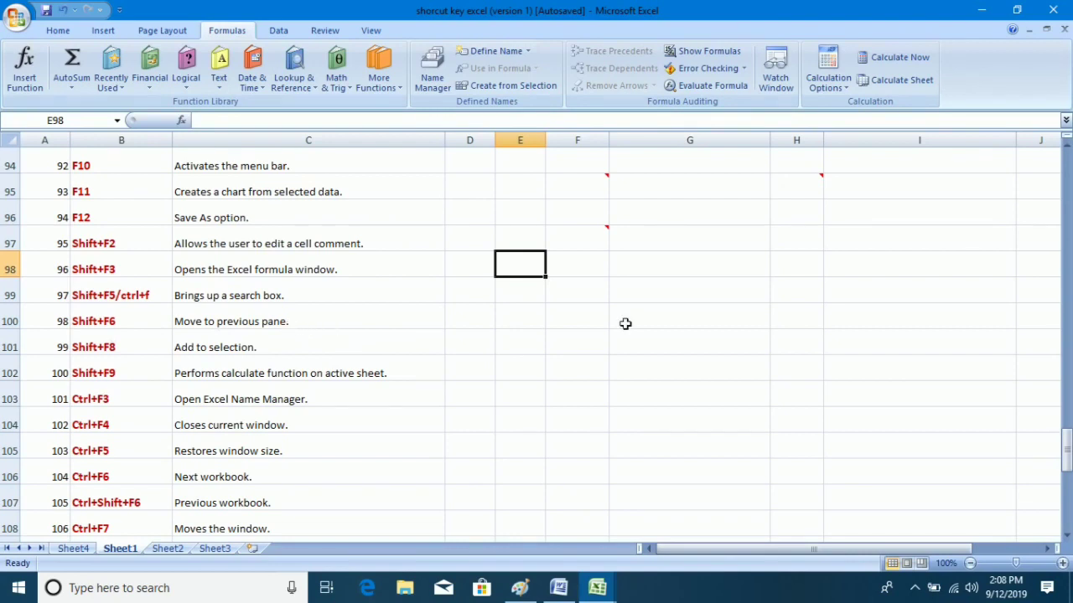
Step: Cycle through the Page Layout, Data and Formulas ribbon tabs, returning to Home
{"action": "left_click", "coordinate": [58, 32]}
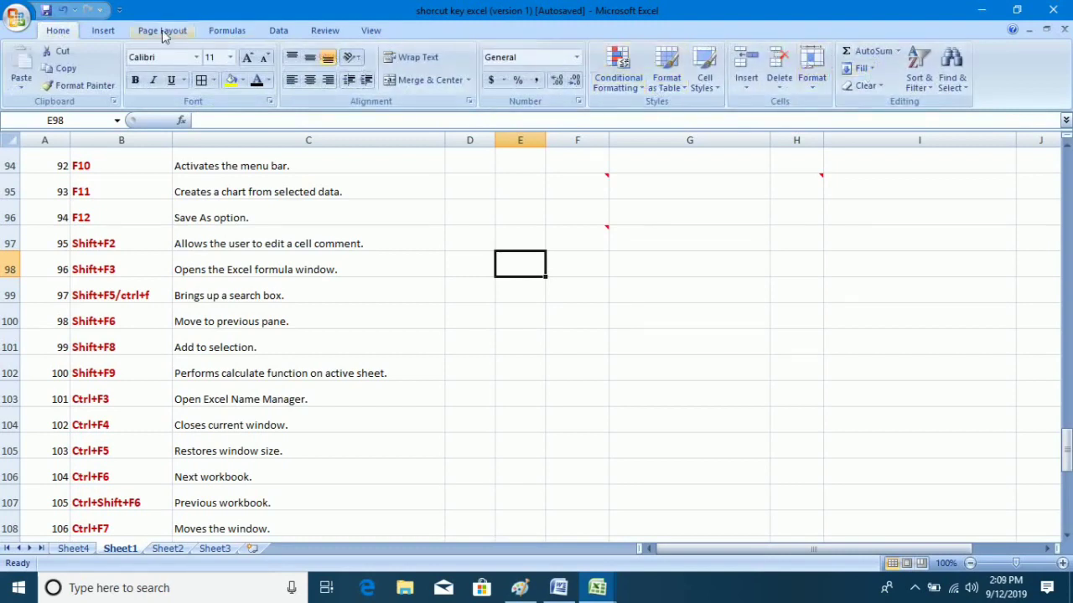
{"action": "left_click", "coordinate": [163, 32]}
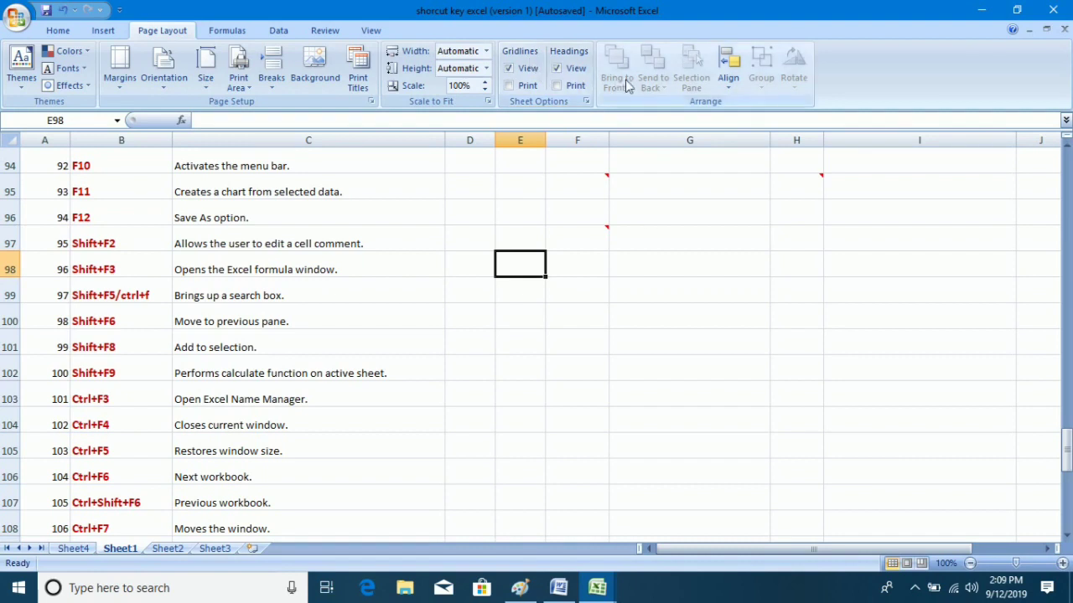
{"action": "left_click", "coordinate": [279, 31]}
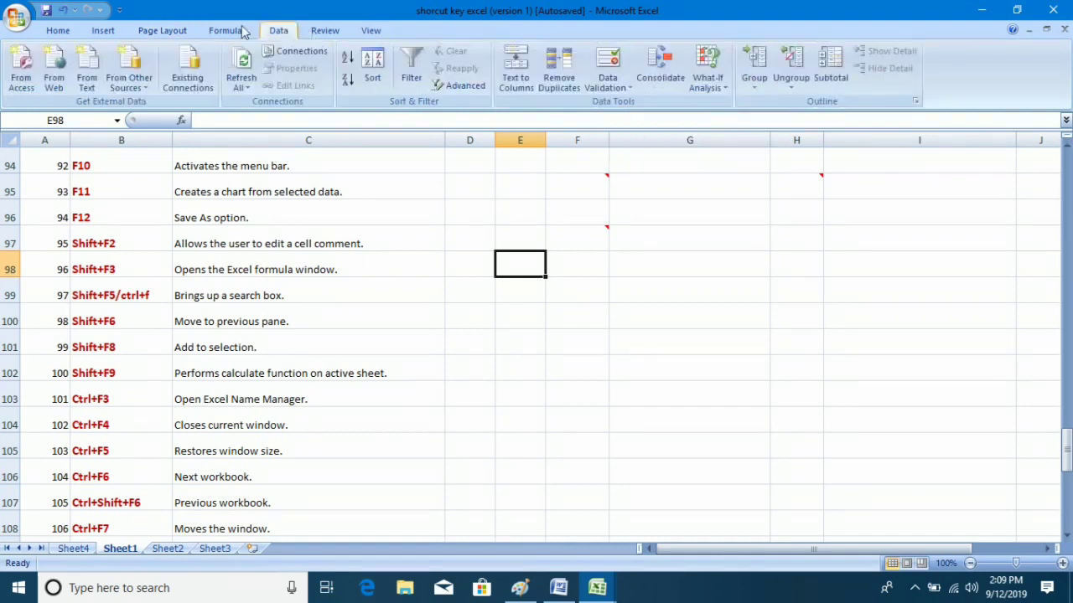
{"action": "left_click", "coordinate": [217, 30]}
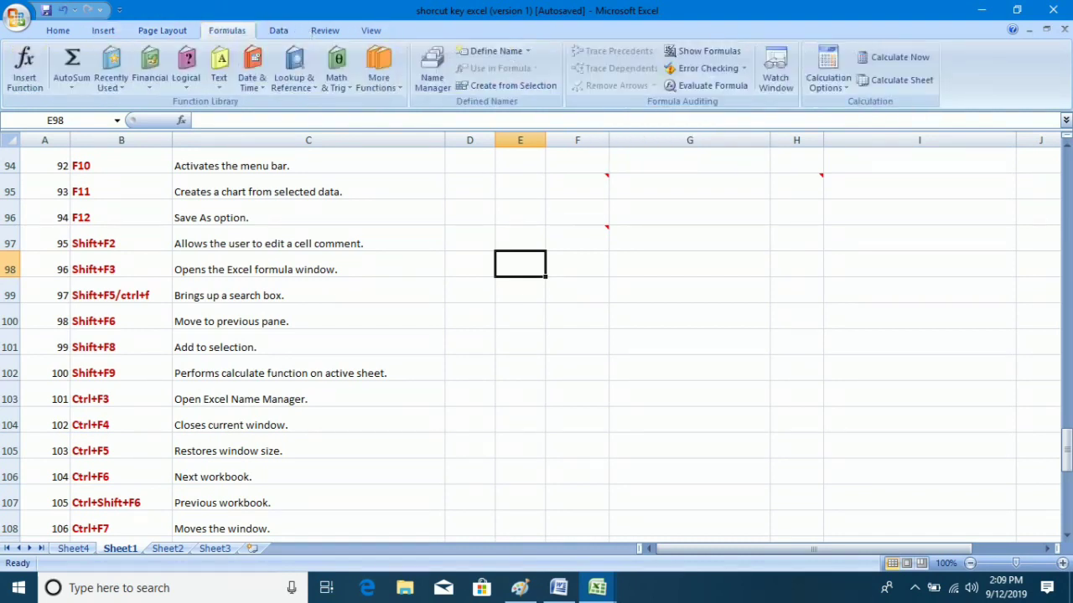
{"action": "left_click", "coordinate": [60, 30]}
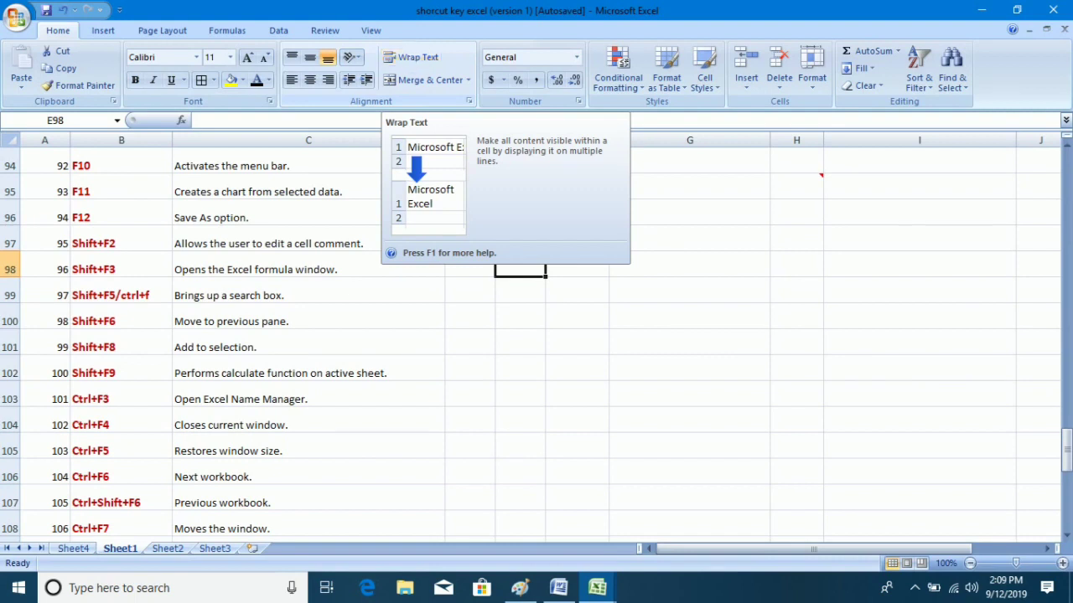
Step: Copy the C98 description with Ctrl+C, cancel it with Esc, then show key tips with Alt
{"action": "left_click", "coordinate": [252, 268]}
{"action": "key", "text": "ctrl+c"}
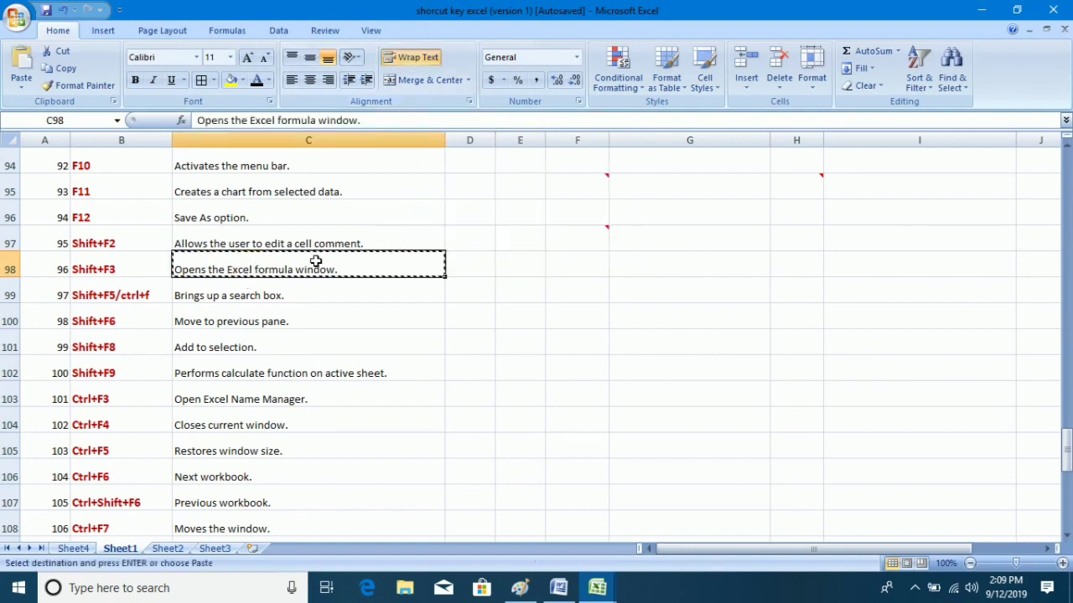
{"action": "key", "text": "Escape"}
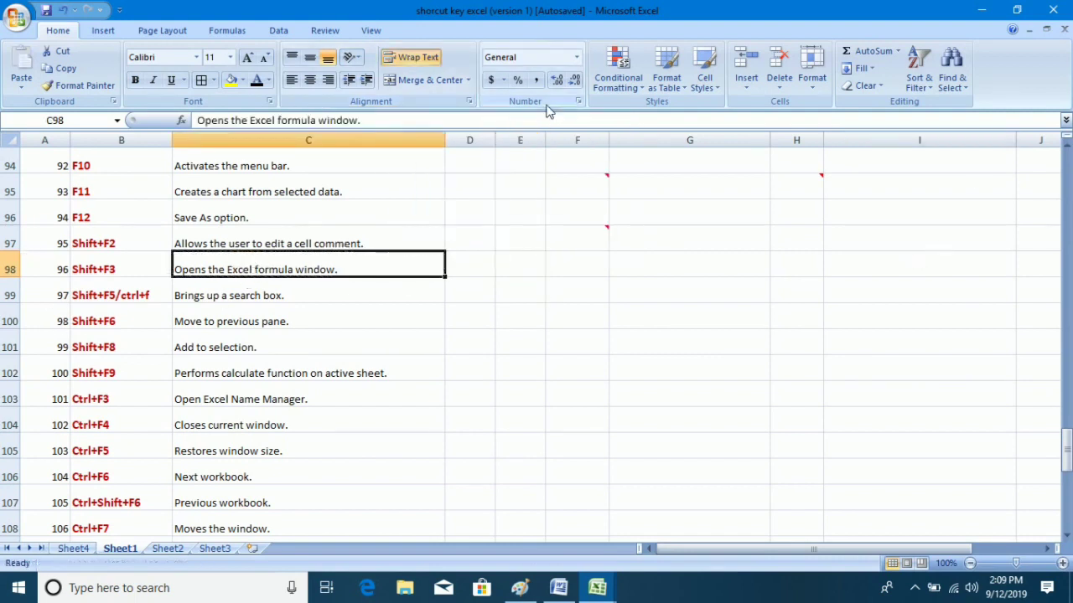
{"action": "left_click", "coordinate": [566, 353]}
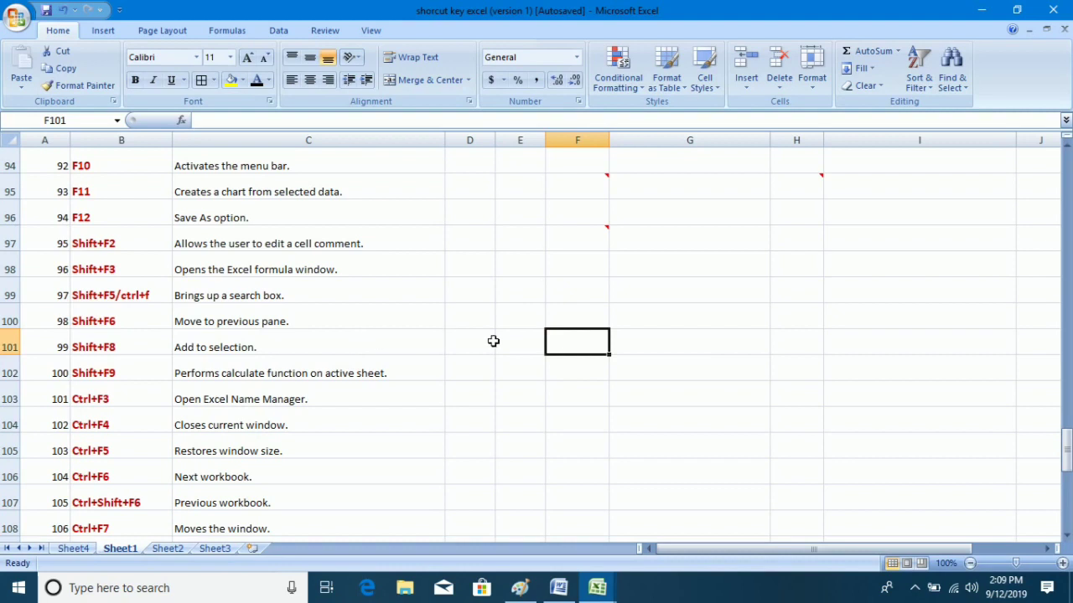
{"action": "key", "text": "alt"}
{"action": "key", "text": "alt"}
{"action": "key", "text": "alt"}
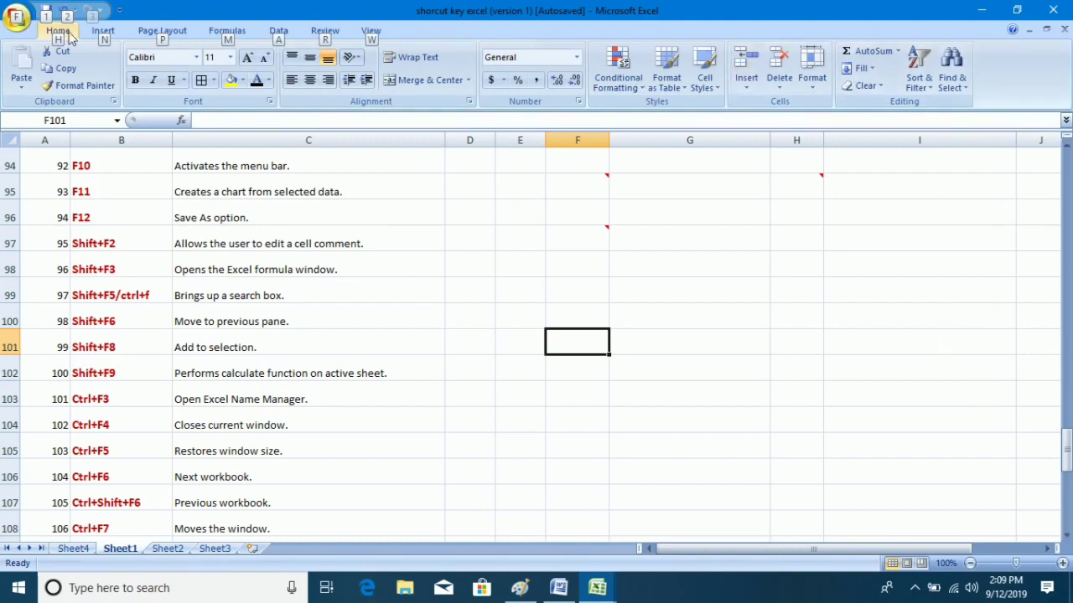
Step: Hide key tips, browse Formulas and Data, then open the Insert tab's Symbol dialog and cancel it
{"action": "key", "text": "alt"}
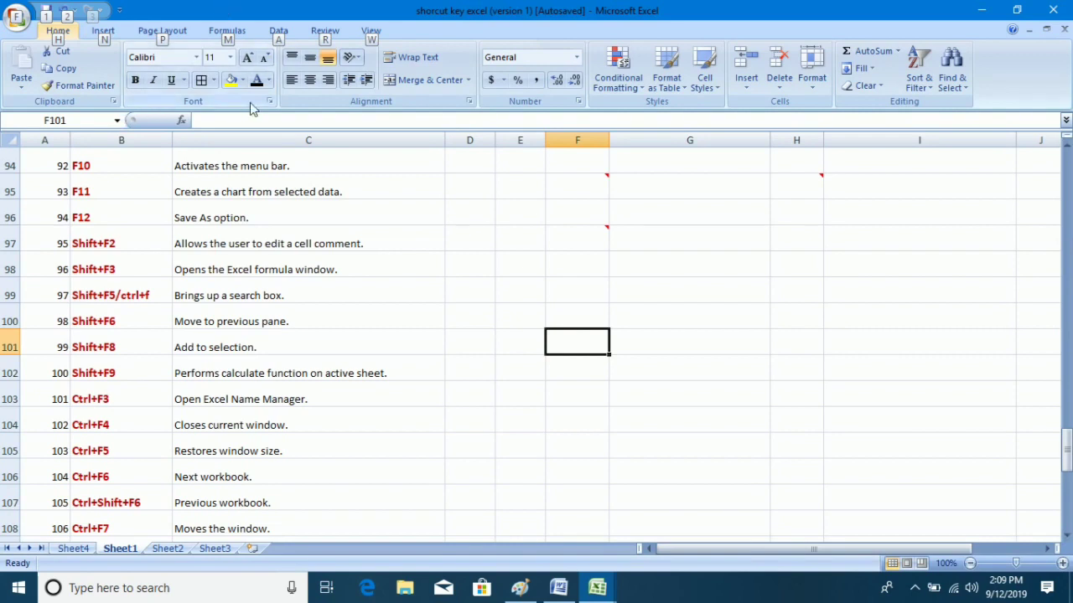
{"action": "left_click", "coordinate": [253, 31]}
{"action": "left_click", "coordinate": [278, 31]}
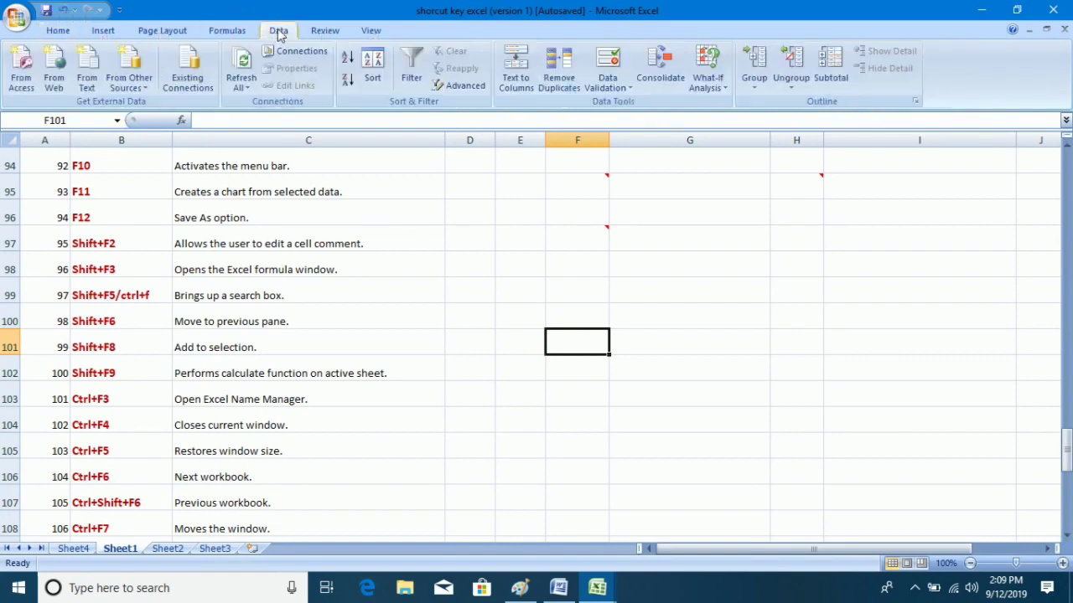
{"action": "left_click", "coordinate": [103, 31]}
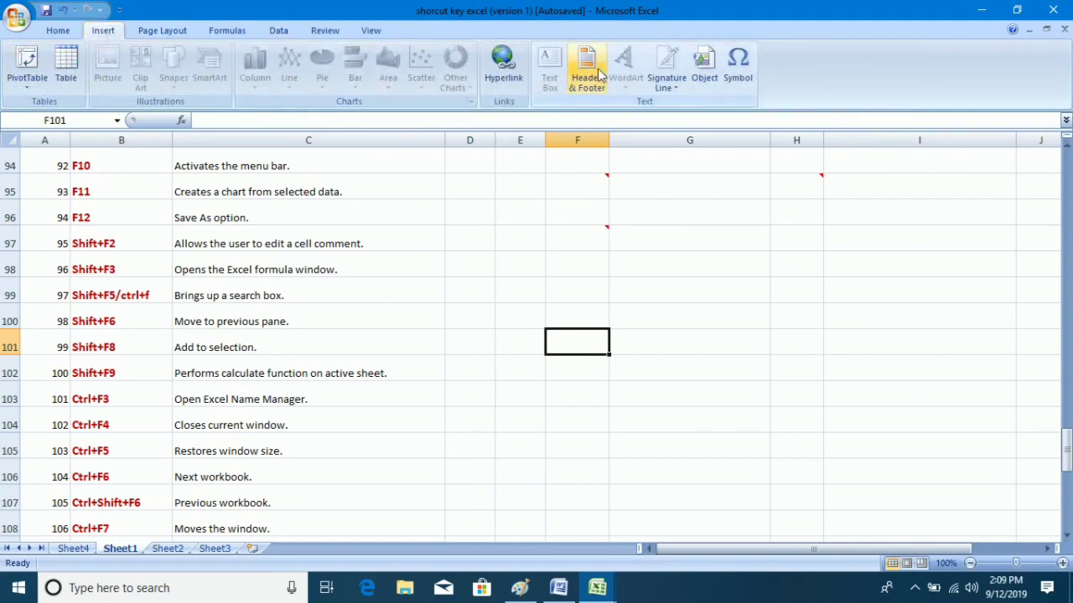
{"action": "left_click", "coordinate": [731, 91]}
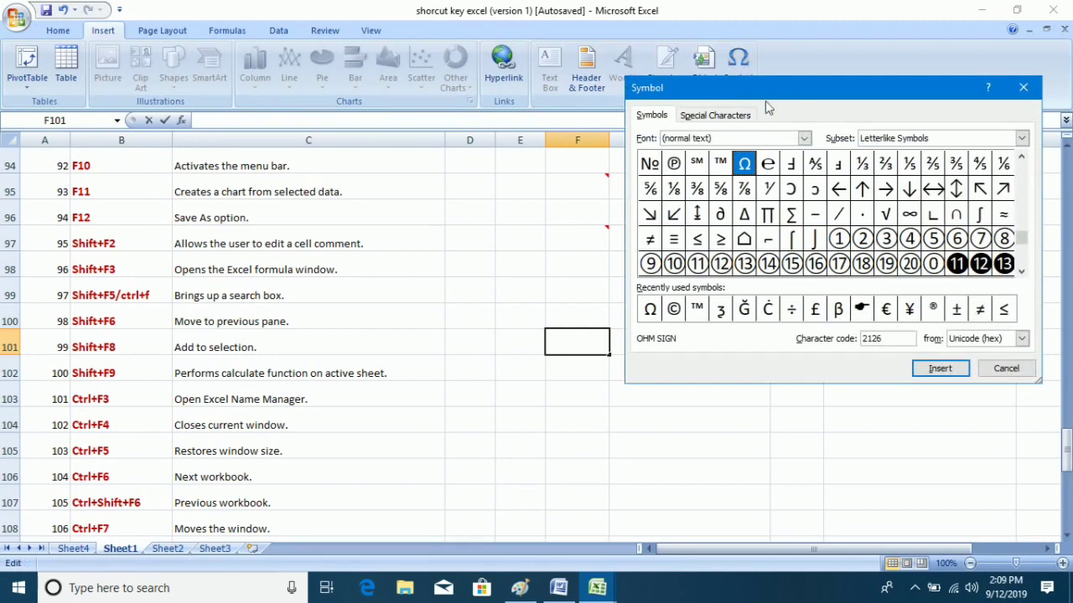
{"action": "left_click_drag", "start_coordinate": [801, 87], "coordinate": [842, 193]}
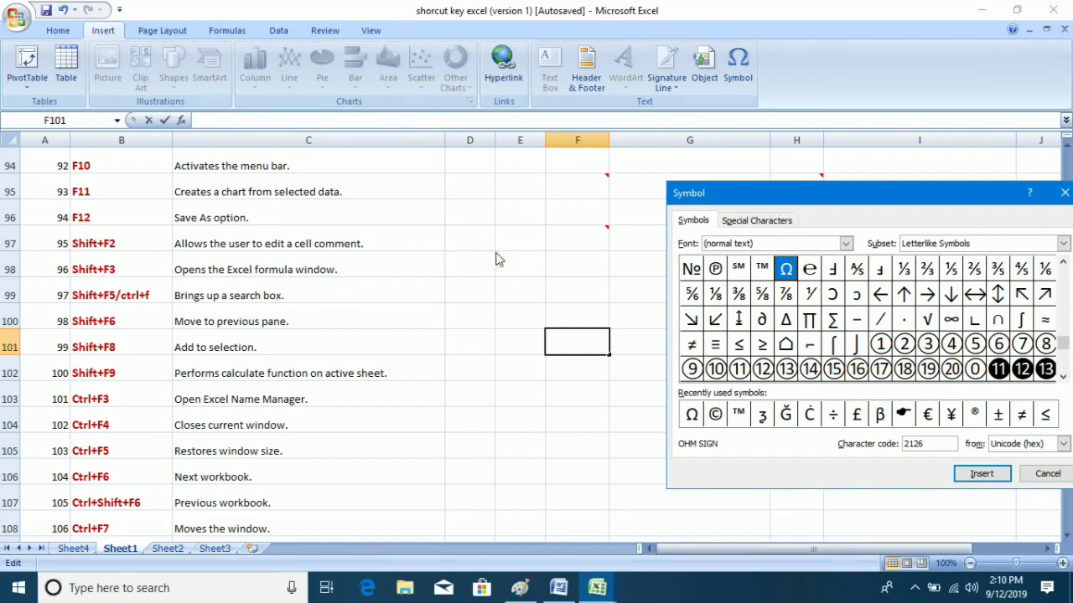
{"action": "left_click", "coordinate": [1048, 474]}
{"action": "left_click", "coordinate": [785, 374]}
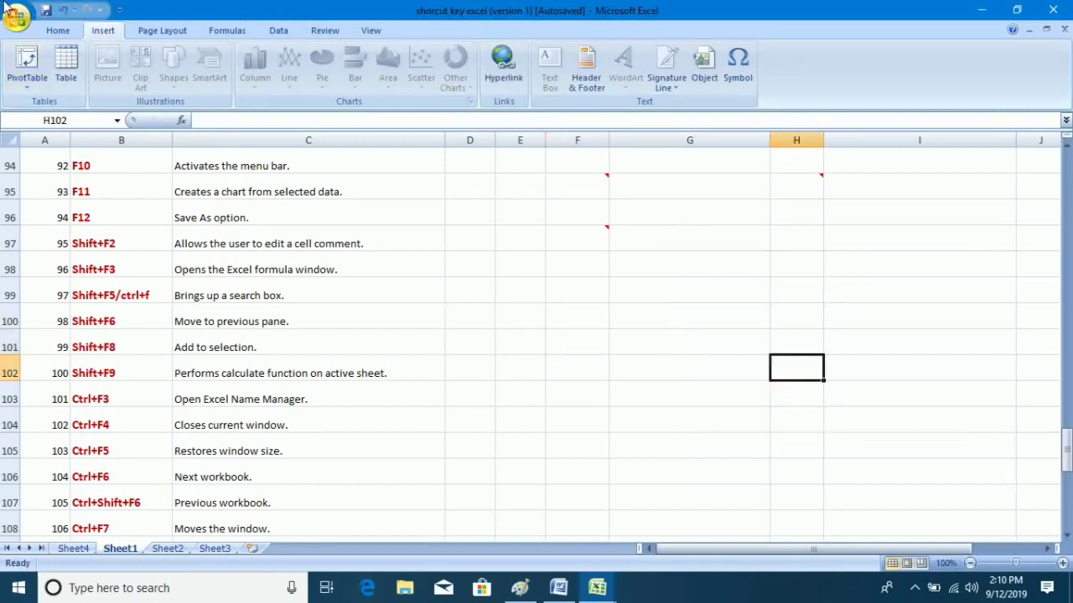
Step: Return to the Home tab, select C97 and C100, and scroll to the list's end and back to G102
{"action": "left_click", "coordinate": [469, 212]}
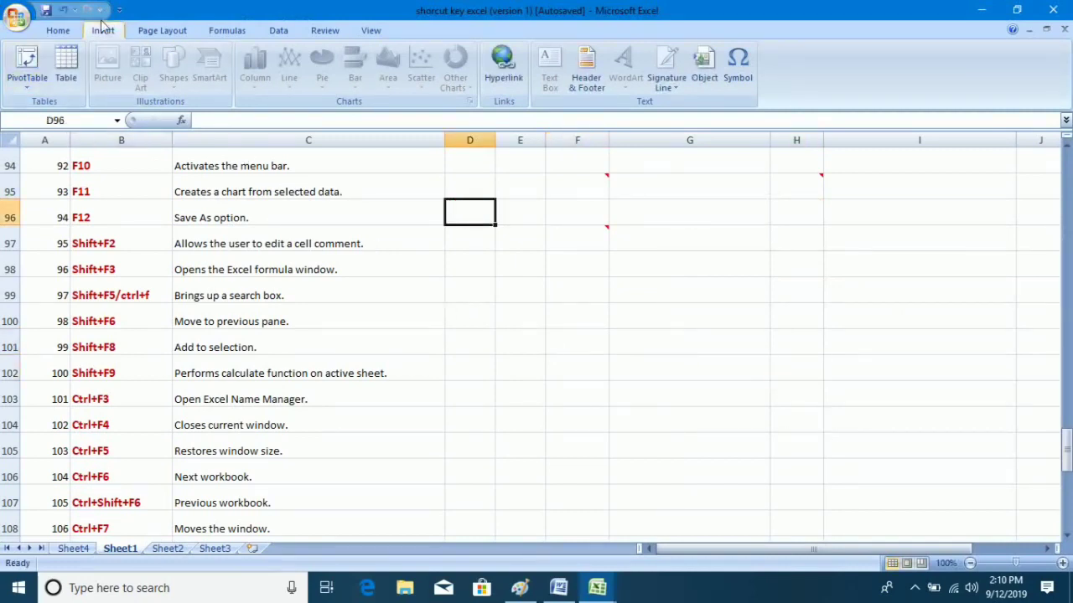
{"action": "left_click", "coordinate": [57, 31]}
{"action": "left_click", "coordinate": [282, 244]}
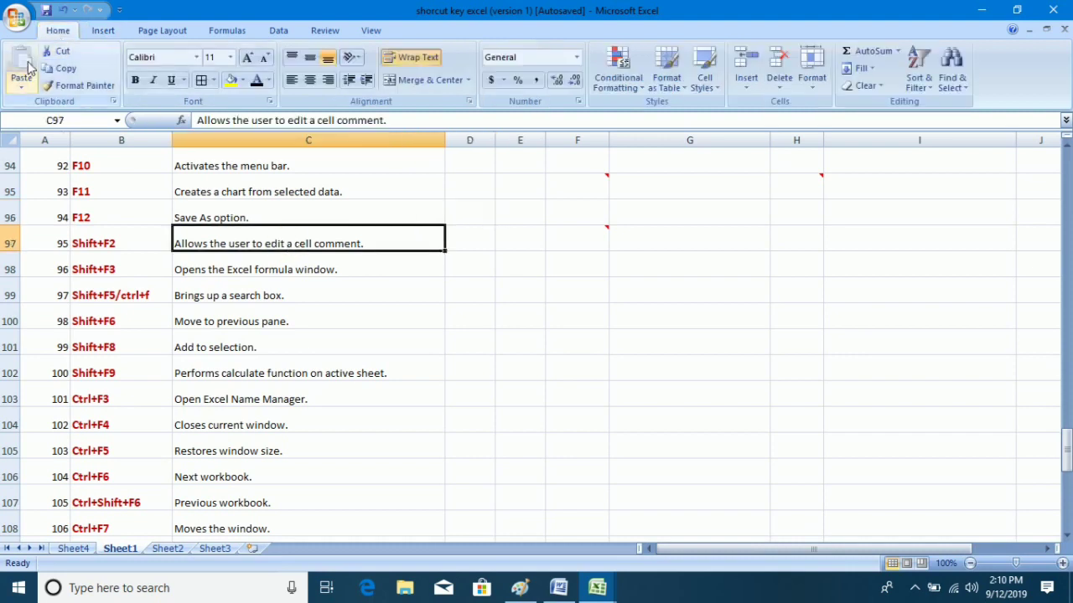
{"action": "left_click", "coordinate": [423, 312]}
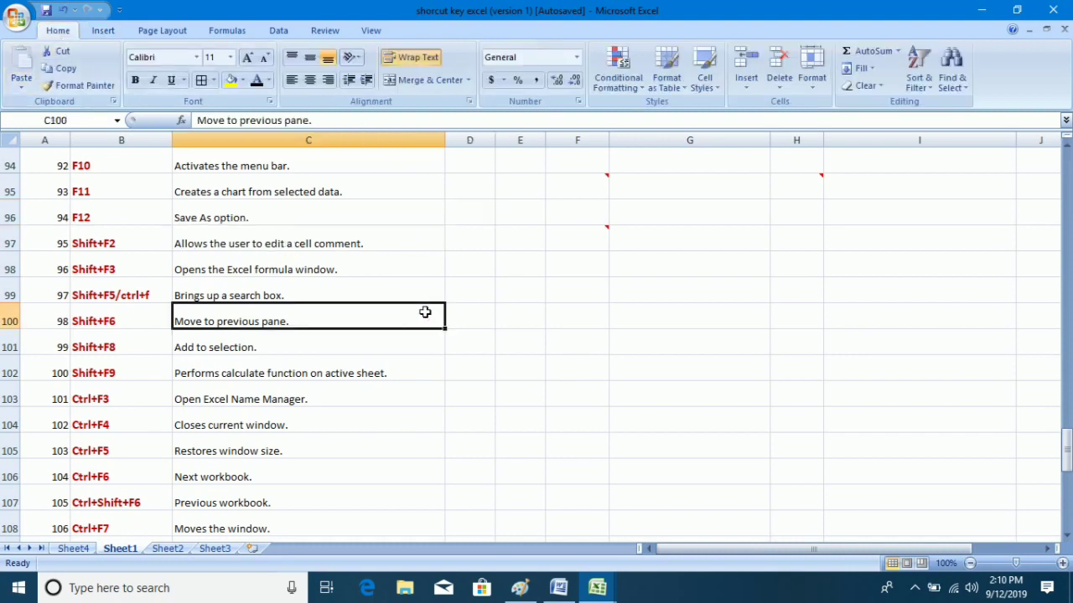
{"action": "scroll", "coordinate": [432, 311], "scroll_direction": "down", "scroll_amount": 3}
{"action": "scroll", "coordinate": [409, 311], "scroll_direction": "down", "scroll_amount": 2}
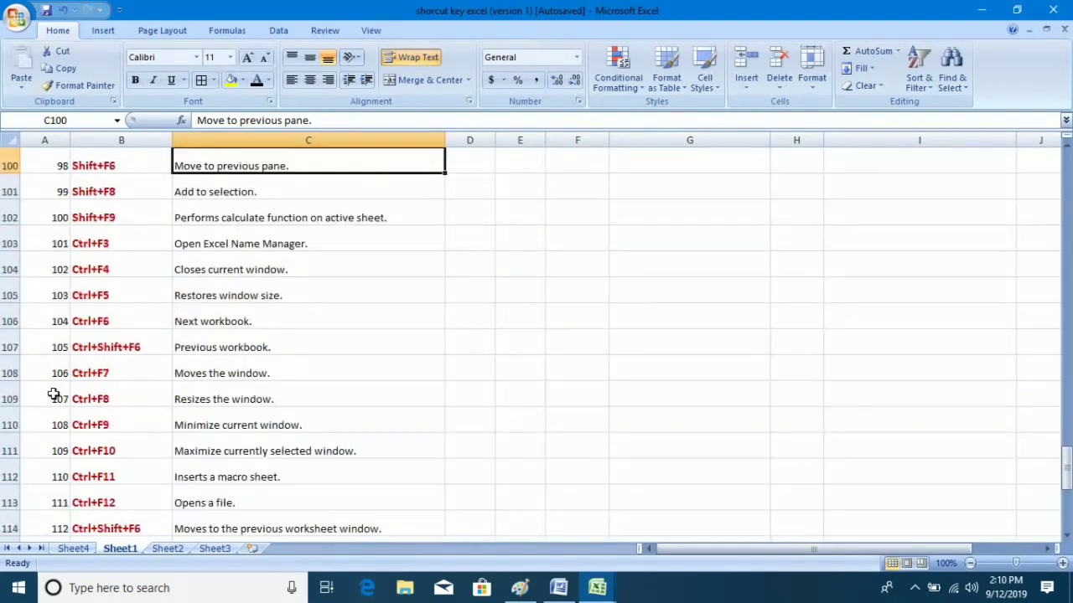
{"action": "scroll", "coordinate": [159, 336], "scroll_direction": "down", "scroll_amount": 3}
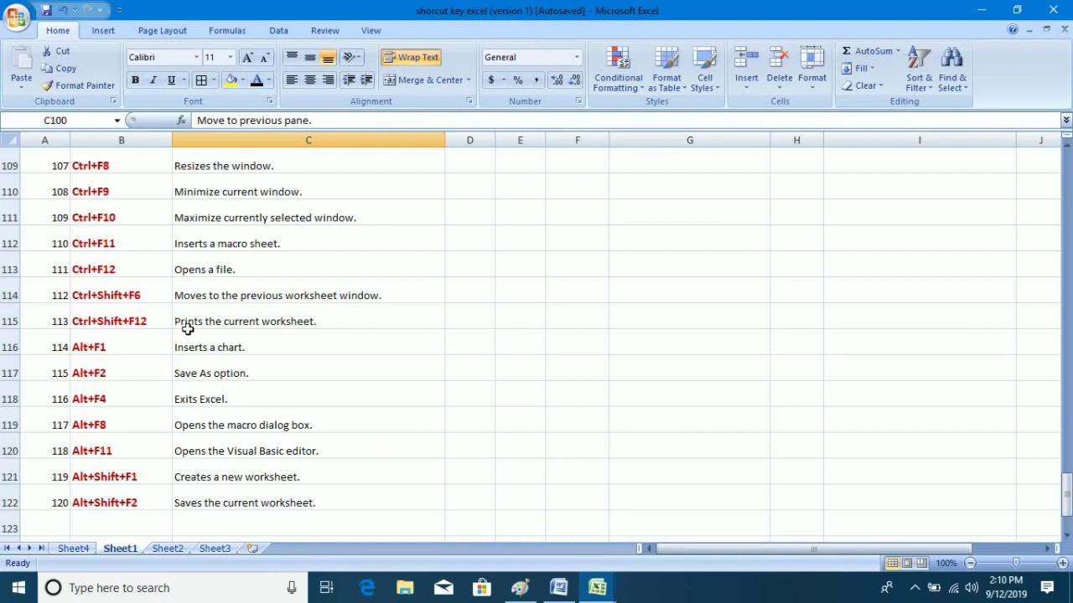
{"action": "scroll", "coordinate": [184, 327], "scroll_direction": "up", "scroll_amount": 2}
{"action": "scroll", "coordinate": [204, 320], "scroll_direction": "up", "scroll_amount": 2}
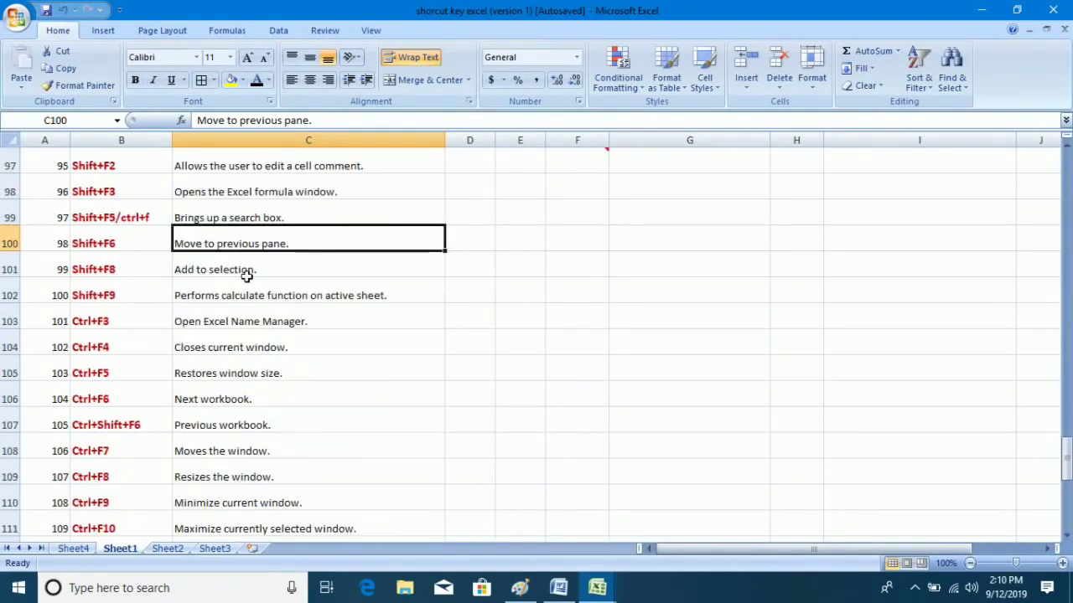
{"action": "left_click", "coordinate": [667, 290]}
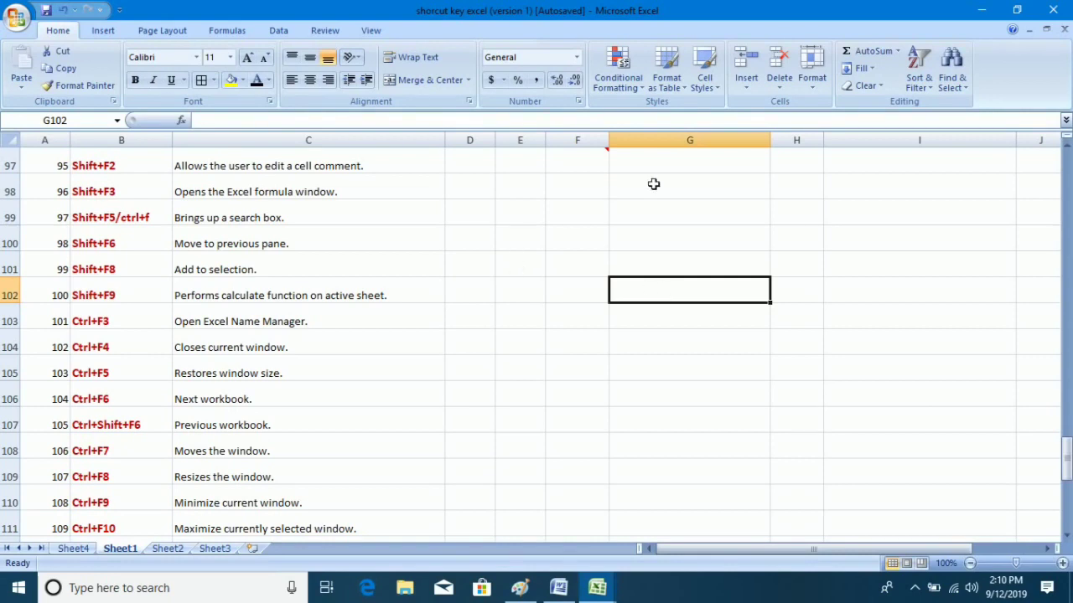
Step: Select G100:G103, then on Sheet2 inspect I8, the K6 total formula and the H6:K8 table
{"action": "mouse_move", "coordinate": [744, 233]}
{"action": "left_mouse_down"}
{"action": "mouse_move", "coordinate": [772, 323]}
{"action": "mouse_move", "coordinate": [819, 350]}
{"action": "left_mouse_up"}
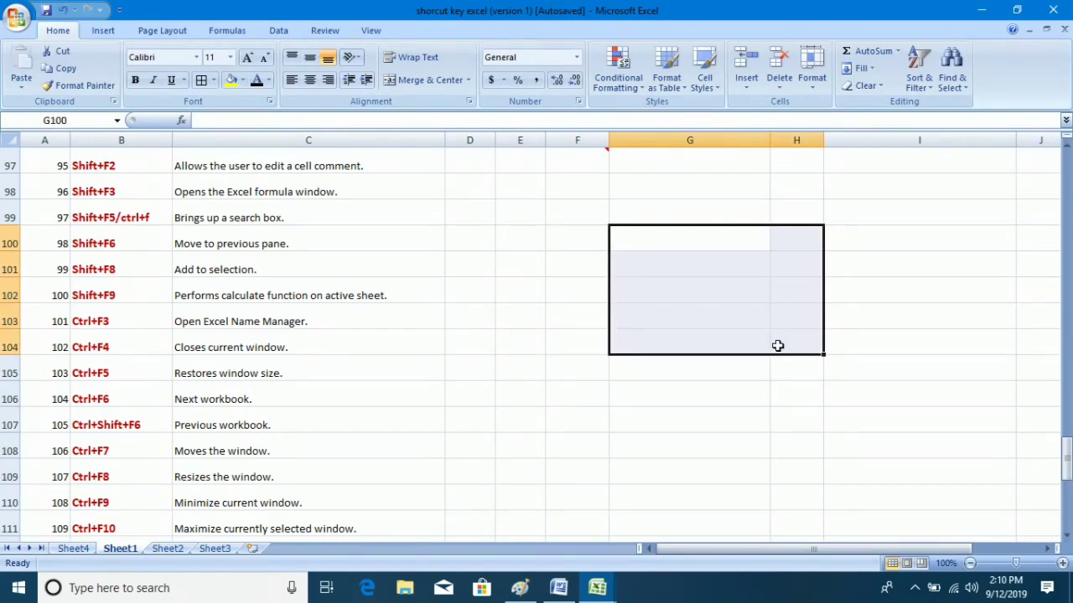
{"action": "left_click", "coordinate": [165, 546]}
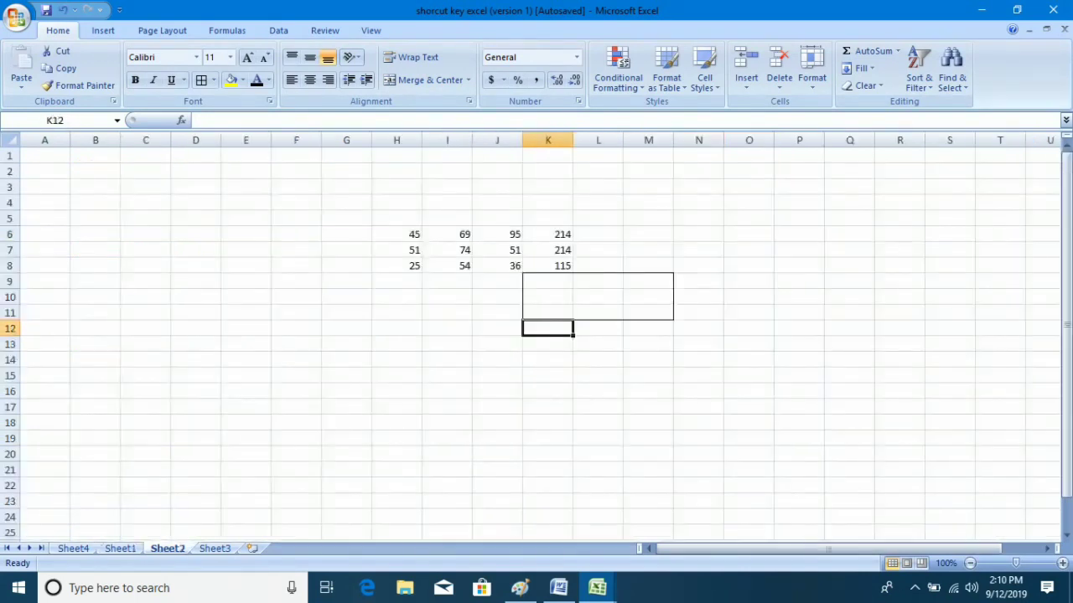
{"action": "left_click", "coordinate": [446, 270]}
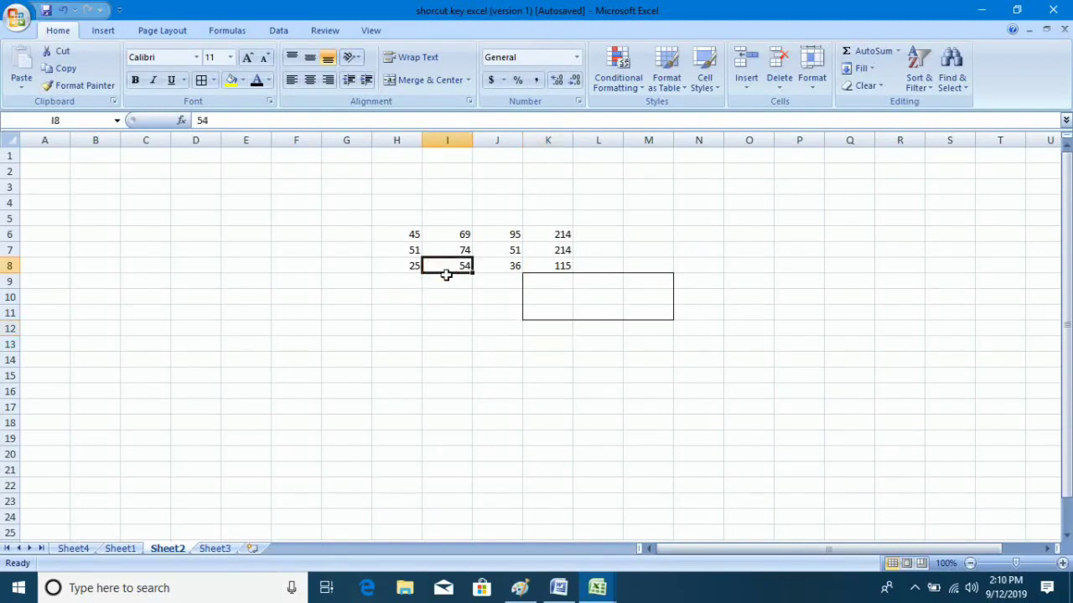
{"action": "left_click", "coordinate": [553, 237]}
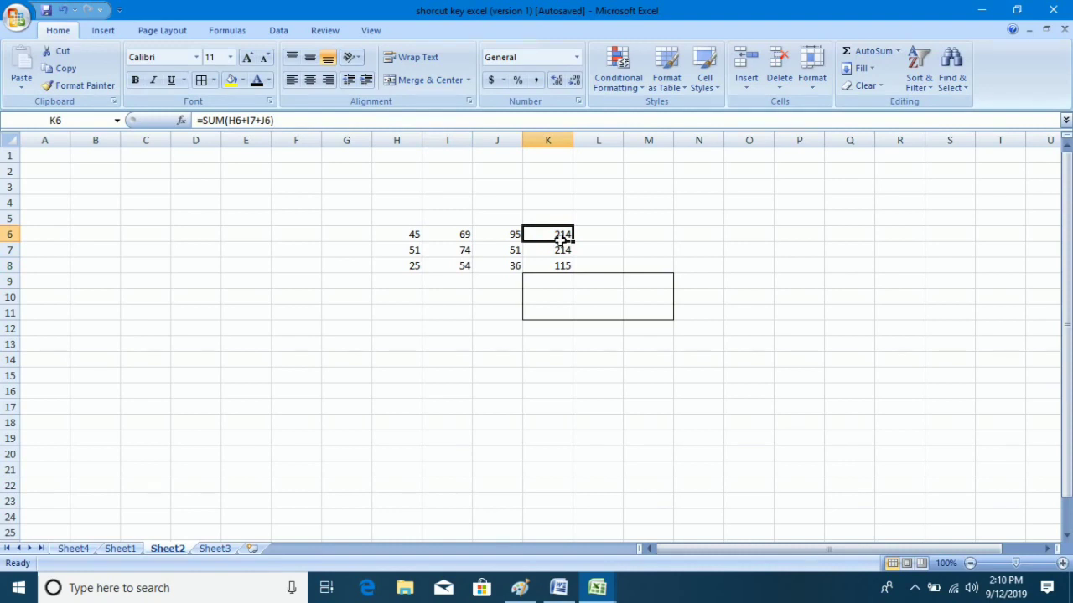
{"action": "left_click_drag", "start_coordinate": [405, 237], "coordinate": [554, 282]}
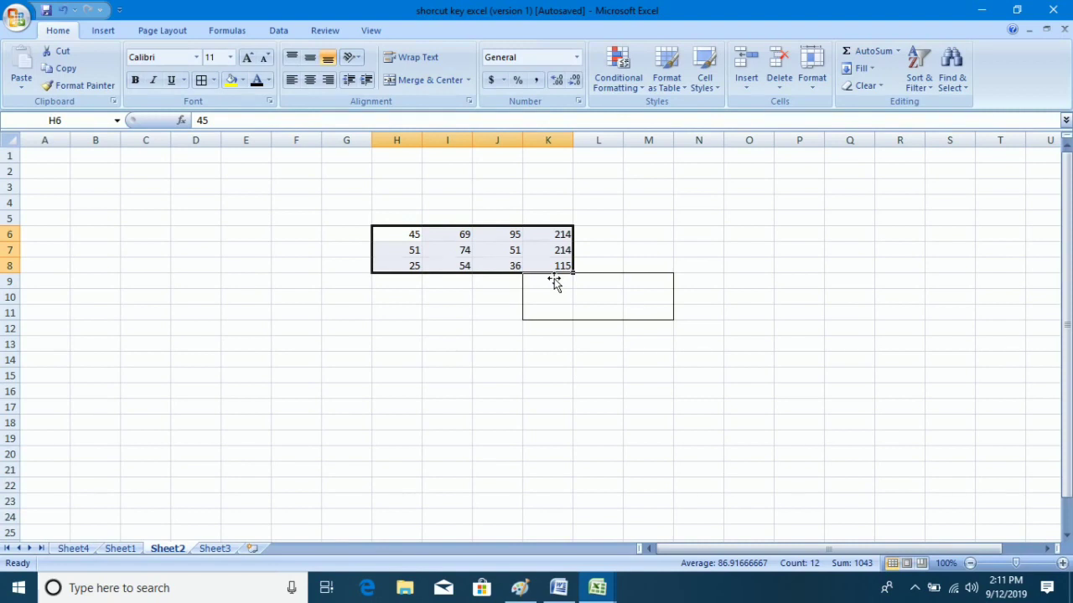
{"action": "left_click", "coordinate": [513, 308]}
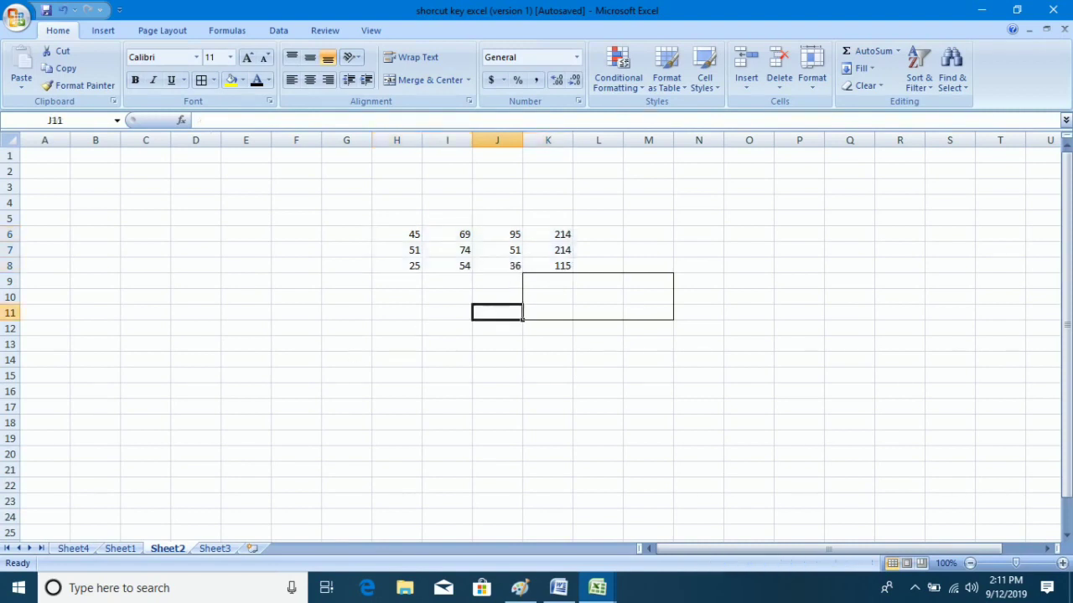
{"action": "key", "text": "alt+Tab"}
Step: Back on Sheet1, highlight the 'Add to selection' and 'Restores window size' descriptions
{"action": "left_click", "coordinate": [130, 548]}
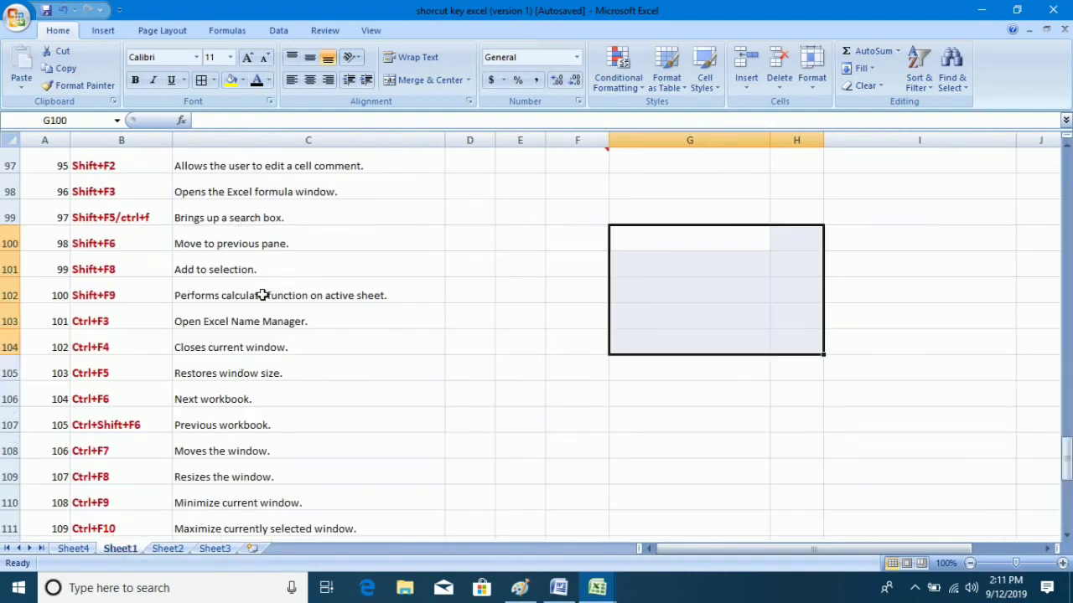
{"action": "left_click", "coordinate": [286, 269]}
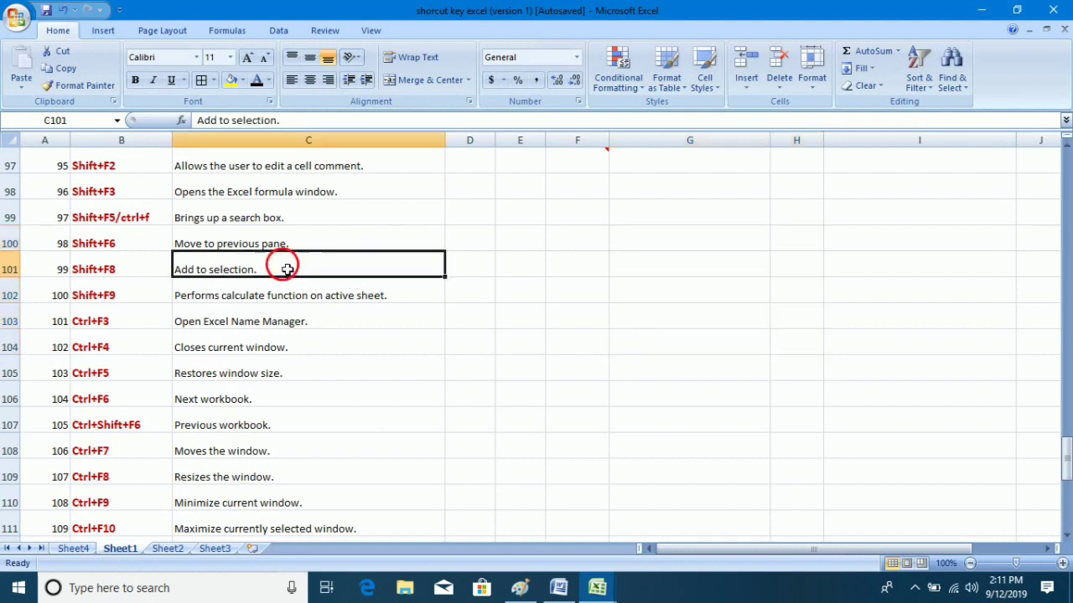
{"action": "left_click", "coordinate": [388, 372]}
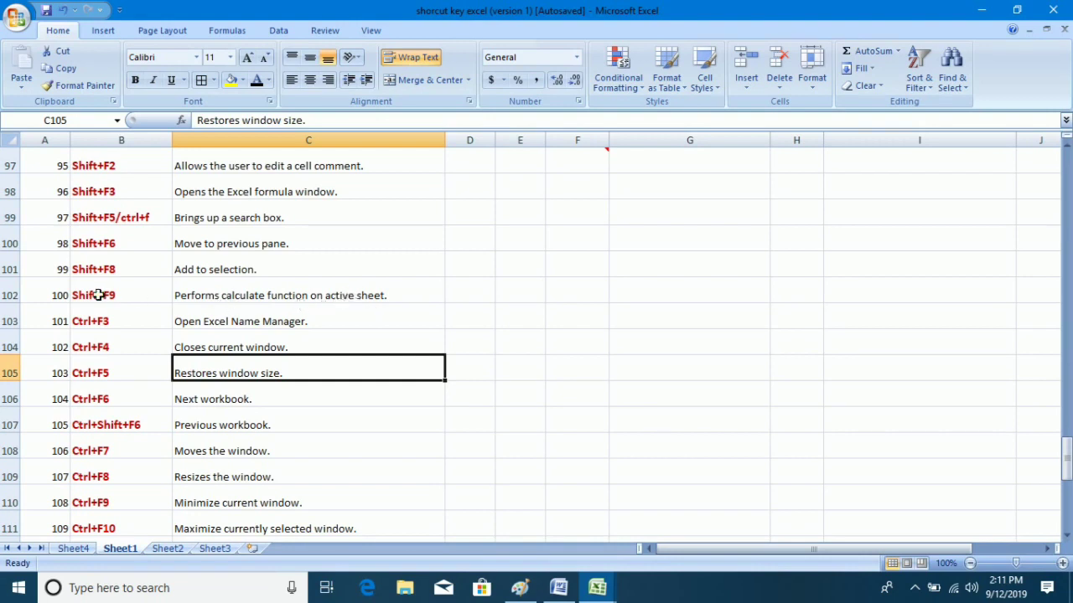
{"action": "scroll", "coordinate": [732, 338], "scroll_direction": "up", "scroll_amount": 2}
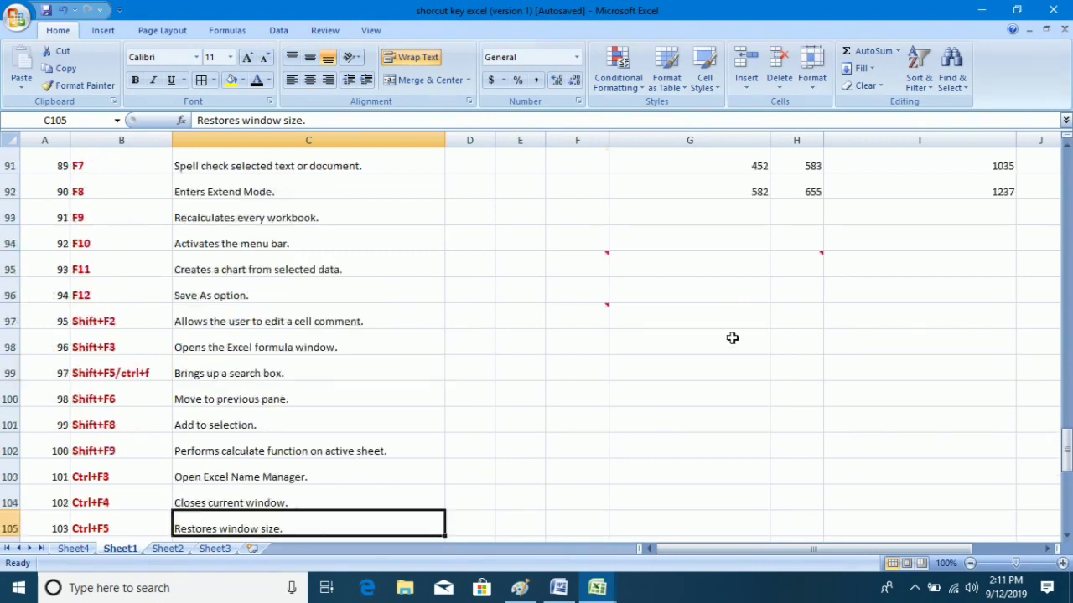
{"action": "scroll", "coordinate": [731, 338], "scroll_direction": "up", "scroll_amount": 1}
{"action": "scroll", "coordinate": [734, 338], "scroll_direction": "up", "scroll_amount": 1}
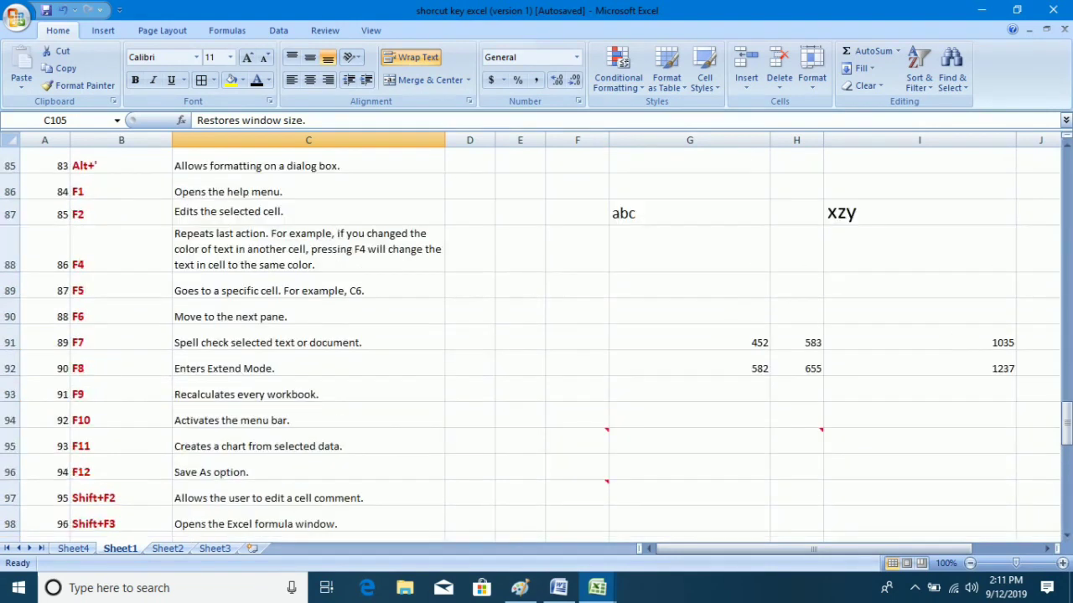
Step: Enter 1000 in G91 and 11100 in G92, then recalculate with F9
{"action": "left_click", "coordinate": [758, 345]}
{"action": "type", "text": "1000"}
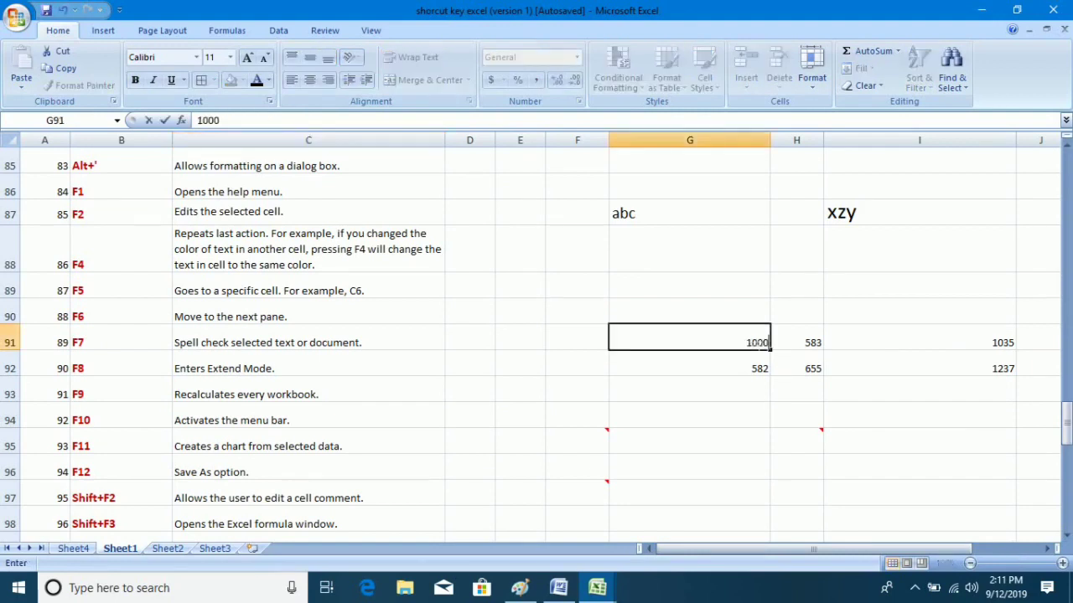
{"action": "left_click", "coordinate": [757, 372]}
{"action": "type", "text": "11000"}
{"action": "left_click", "coordinate": [869, 419]}
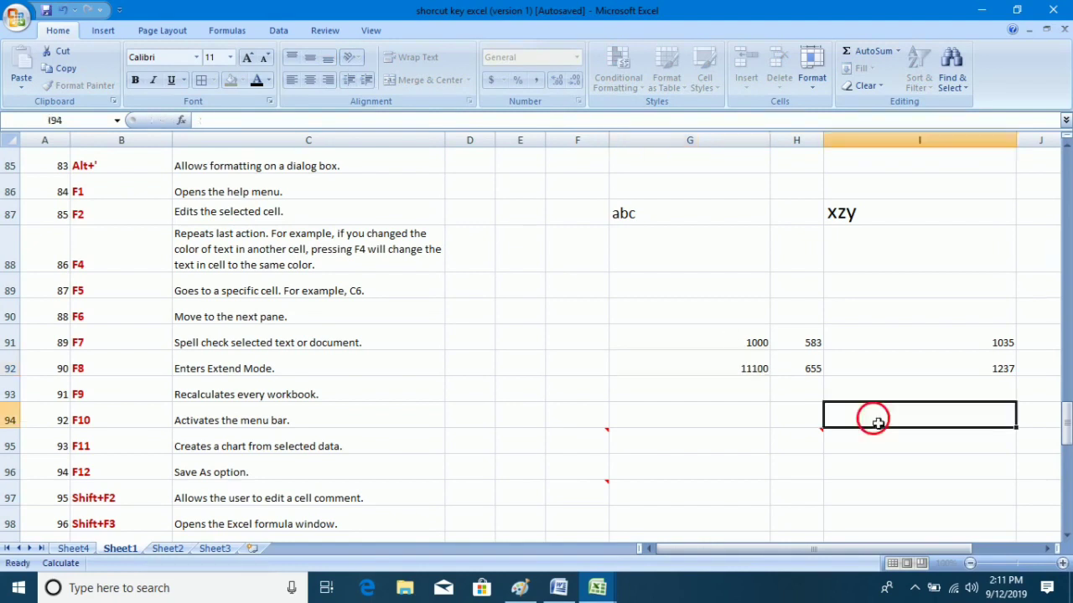
{"action": "scroll", "coordinate": [584, 382], "scroll_direction": "down", "scroll_amount": 1}
{"action": "scroll", "coordinate": [583, 382], "scroll_direction": "down", "scroll_amount": 1}
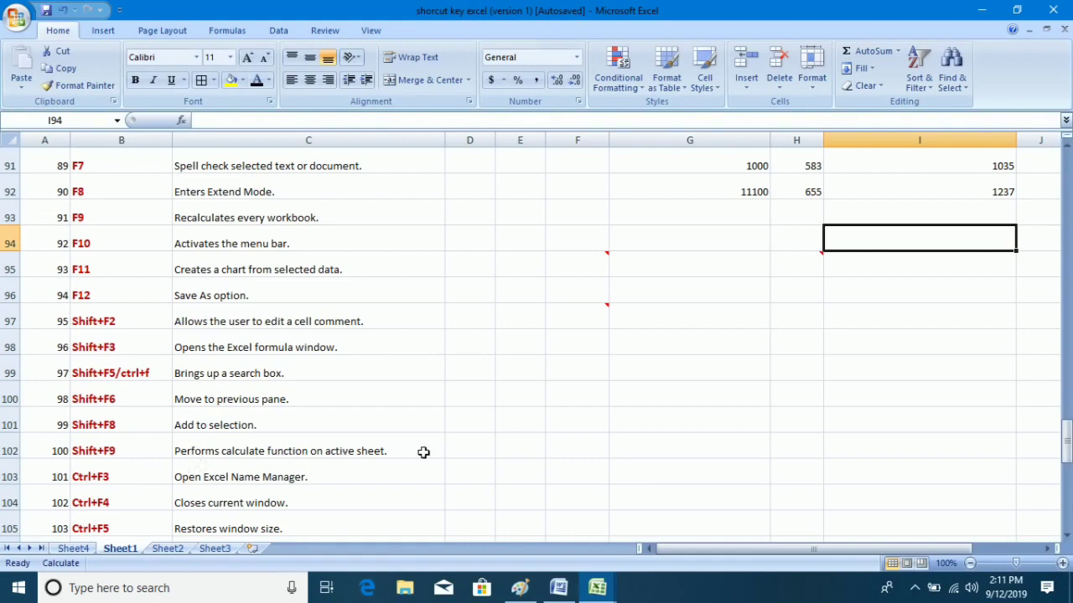
{"action": "scroll", "coordinate": [771, 260], "scroll_direction": "up", "scroll_amount": 1}
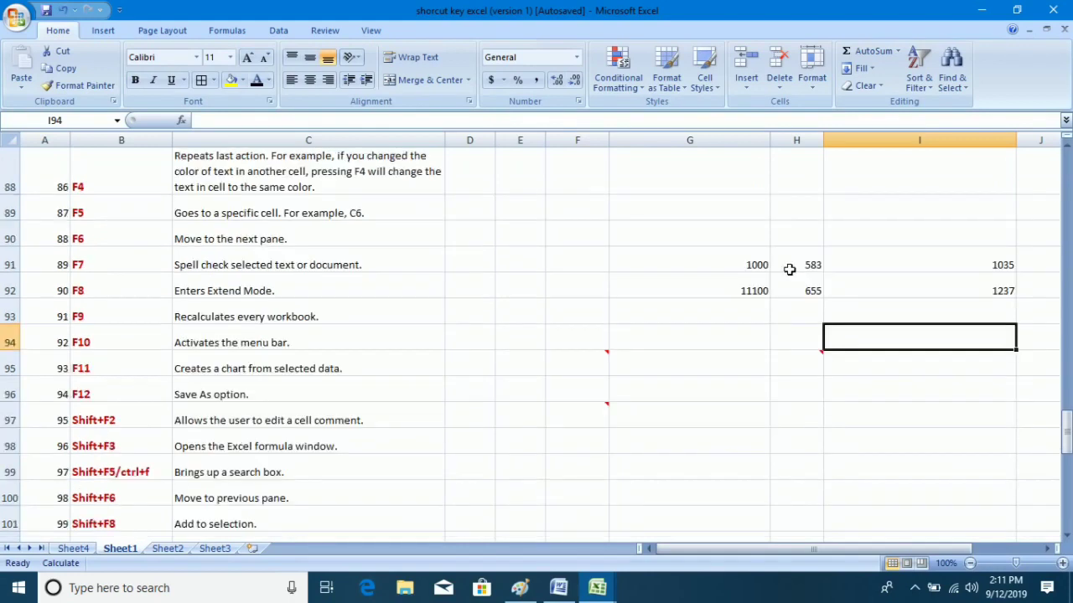
{"action": "left_click", "coordinate": [762, 343]}
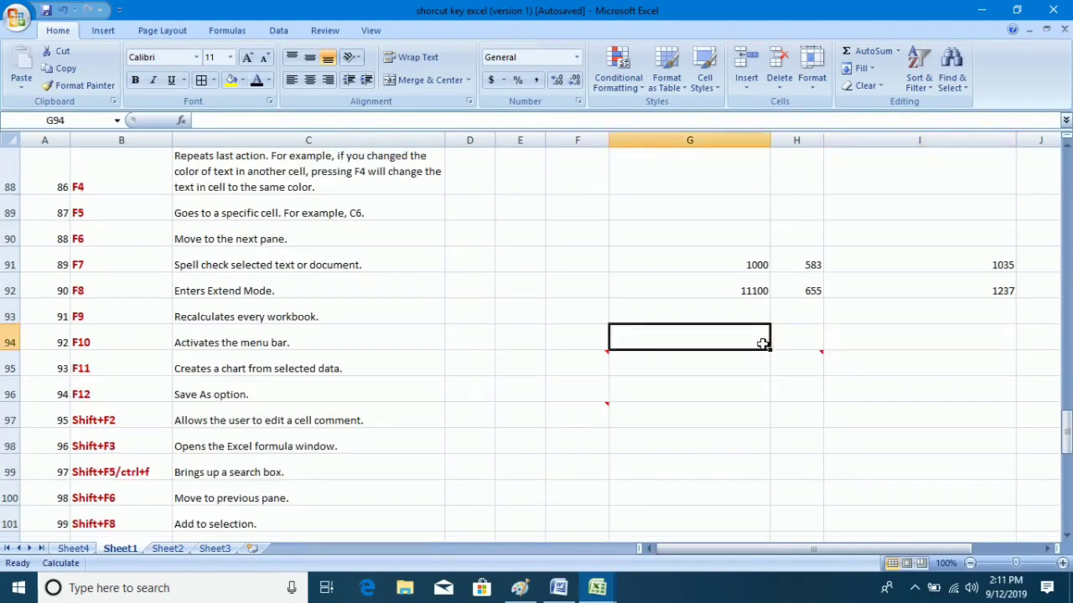
{"action": "key", "text": "F9"}
Step: Highlight the 'Opens the Excel formula window' description and select cell D104
{"action": "left_click", "coordinate": [410, 437]}
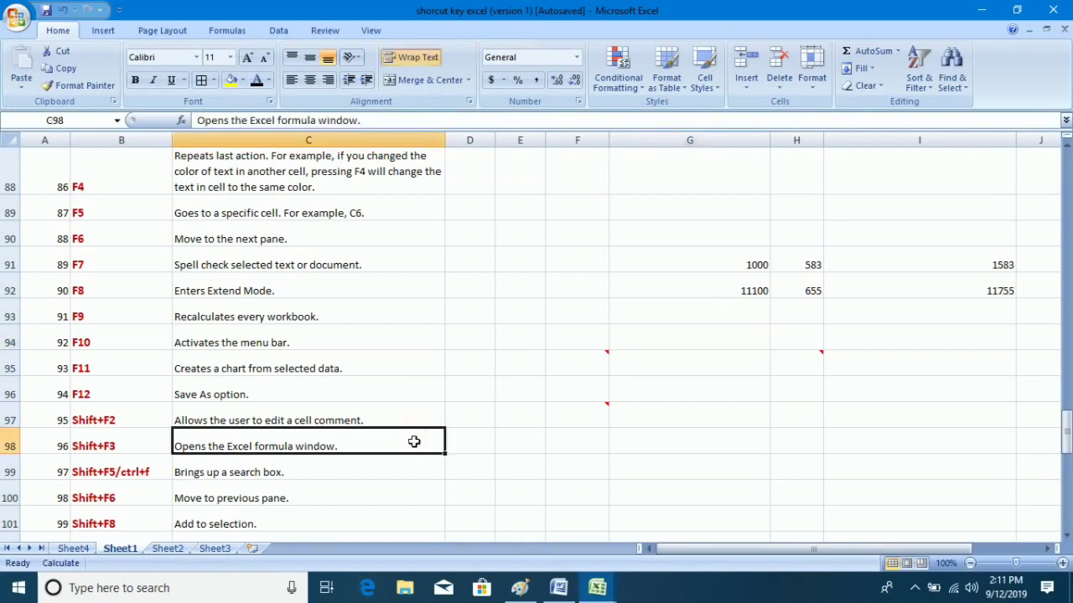
{"action": "scroll", "coordinate": [410, 437], "scroll_direction": "down", "scroll_amount": 2}
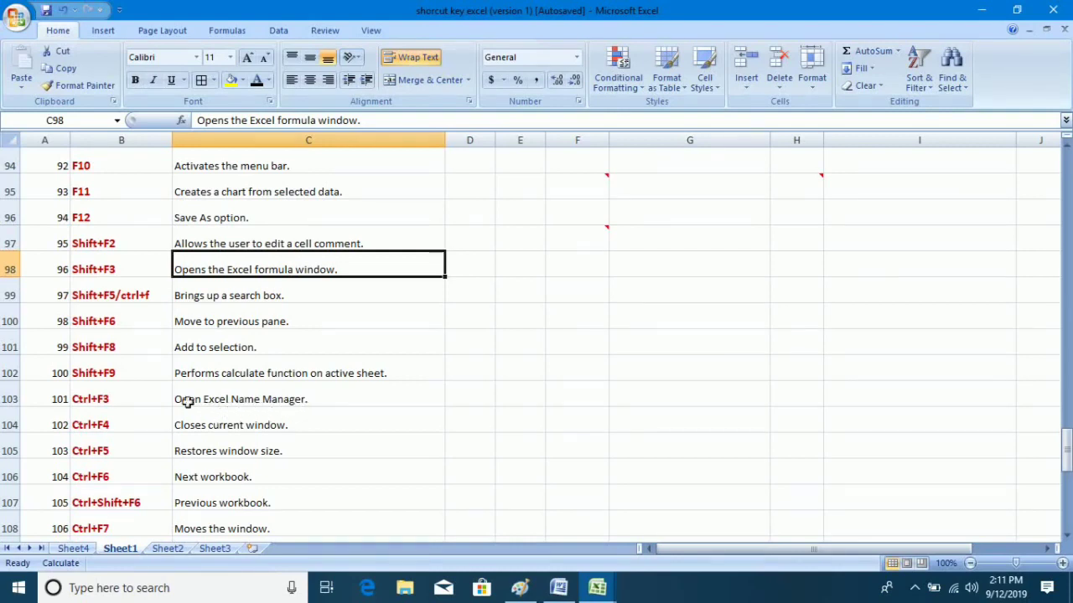
{"action": "left_click", "coordinate": [484, 420]}
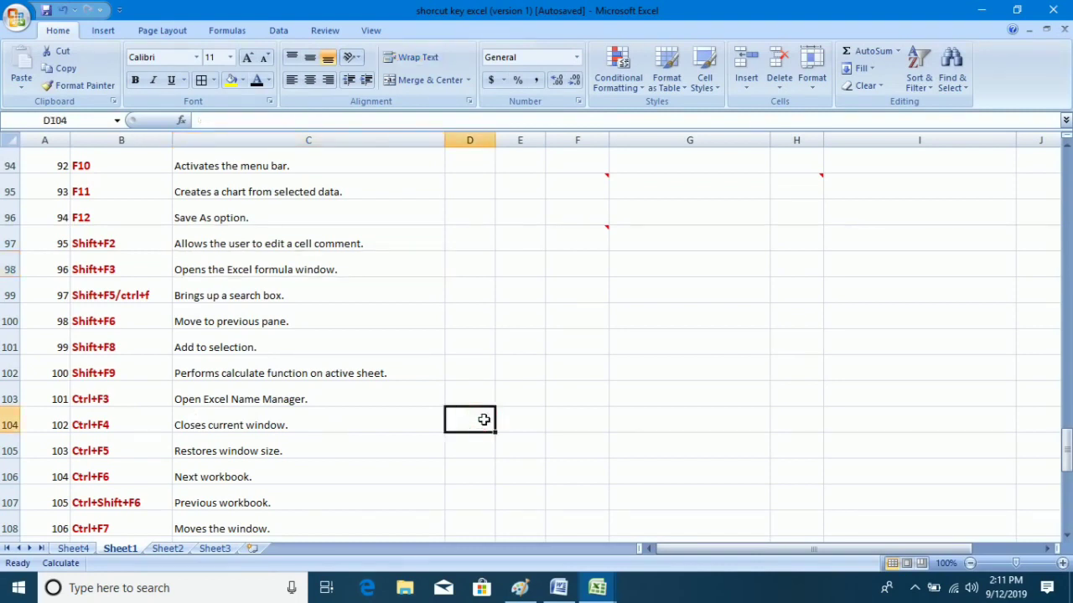
{"action": "key", "text": "ctrl+F3"}
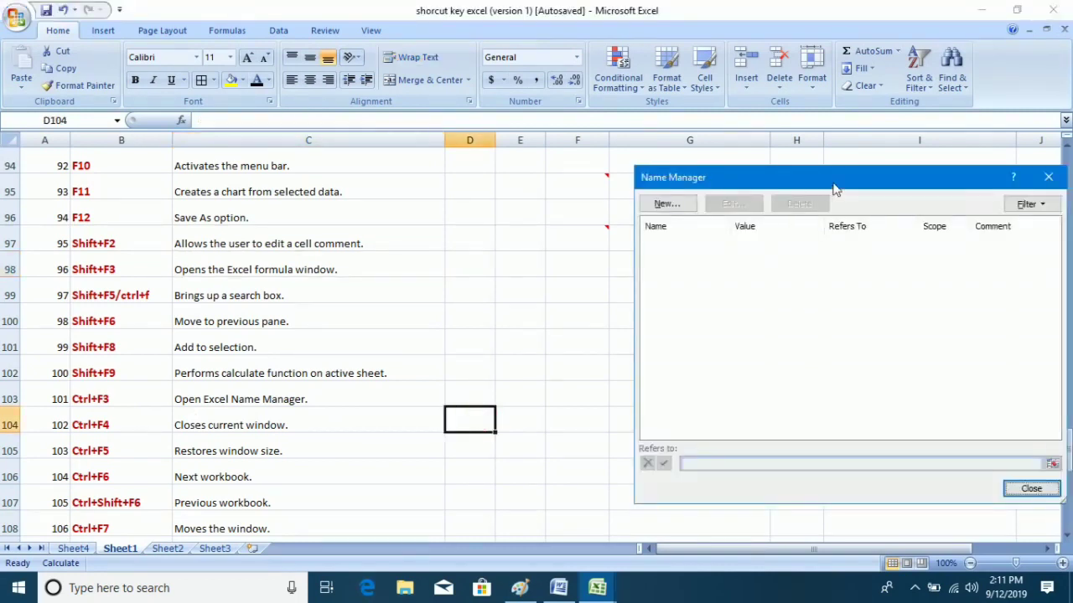
{"action": "left_click_drag", "start_coordinate": [810, 179], "coordinate": [622, 179]}
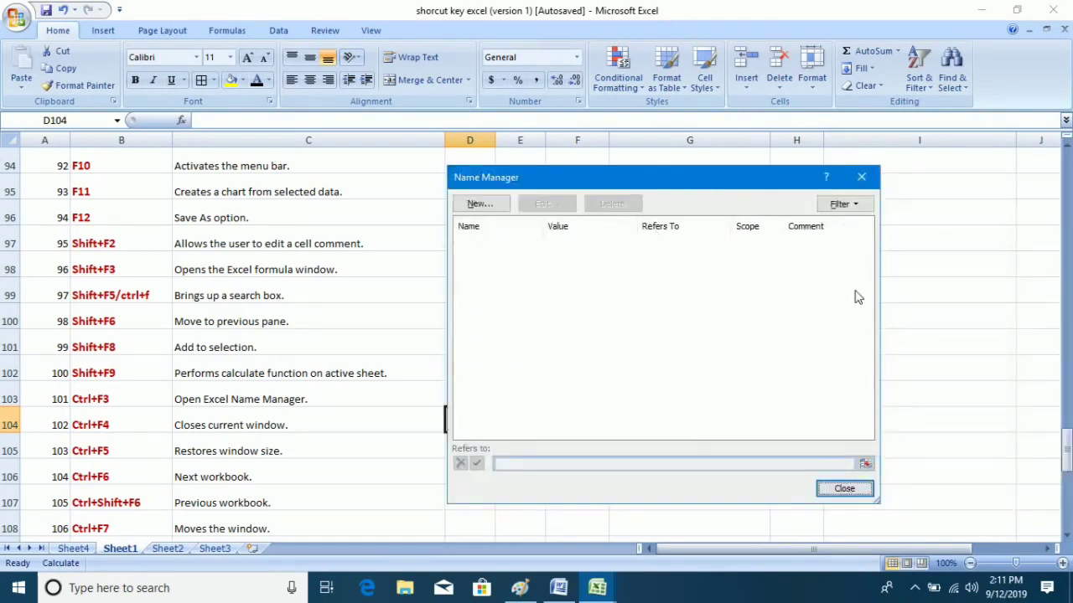
{"action": "left_click", "coordinate": [860, 177]}
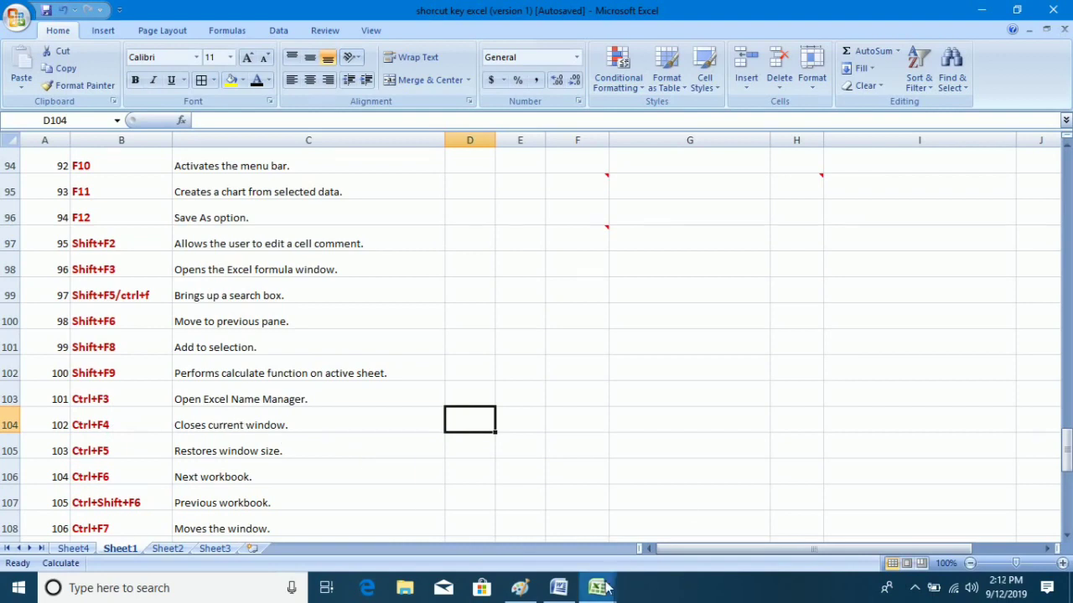
{"action": "mouse_move", "coordinate": [610, 582]}
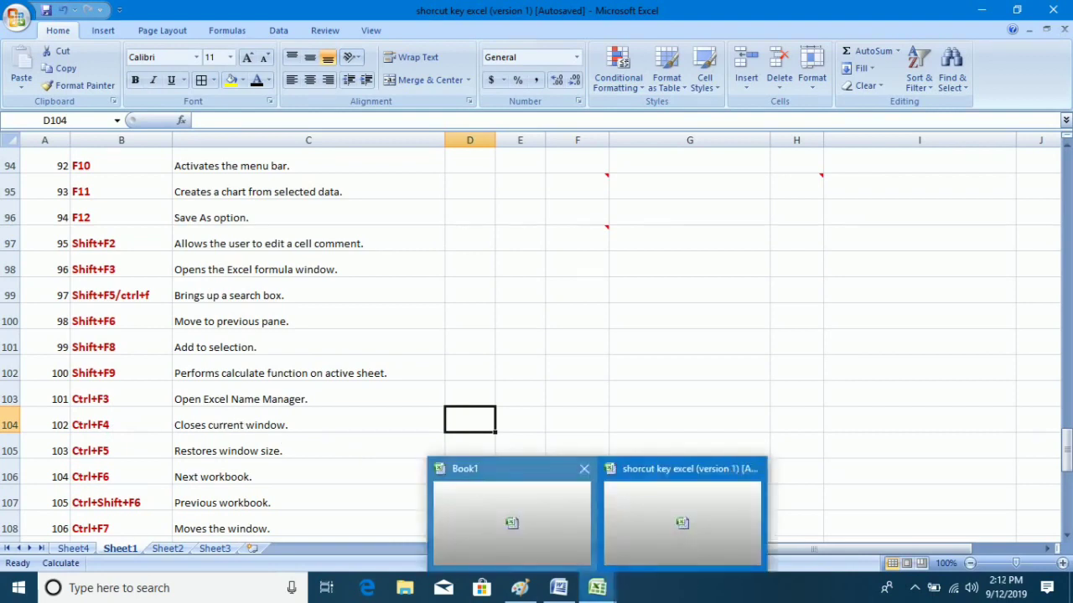
Step: Create blank workbooks Book2 and Book3 via Office > New, then return to the shortcut workbook
{"action": "left_click", "coordinate": [17, 18]}
{"action": "left_click", "coordinate": [75, 65]}
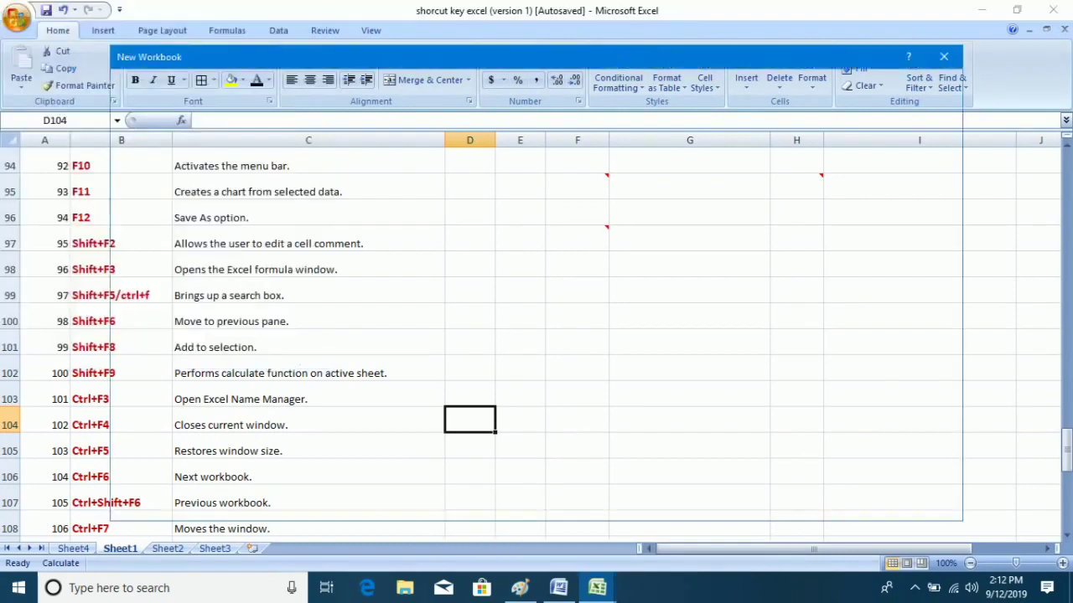
{"action": "left_click", "coordinate": [860, 505]}
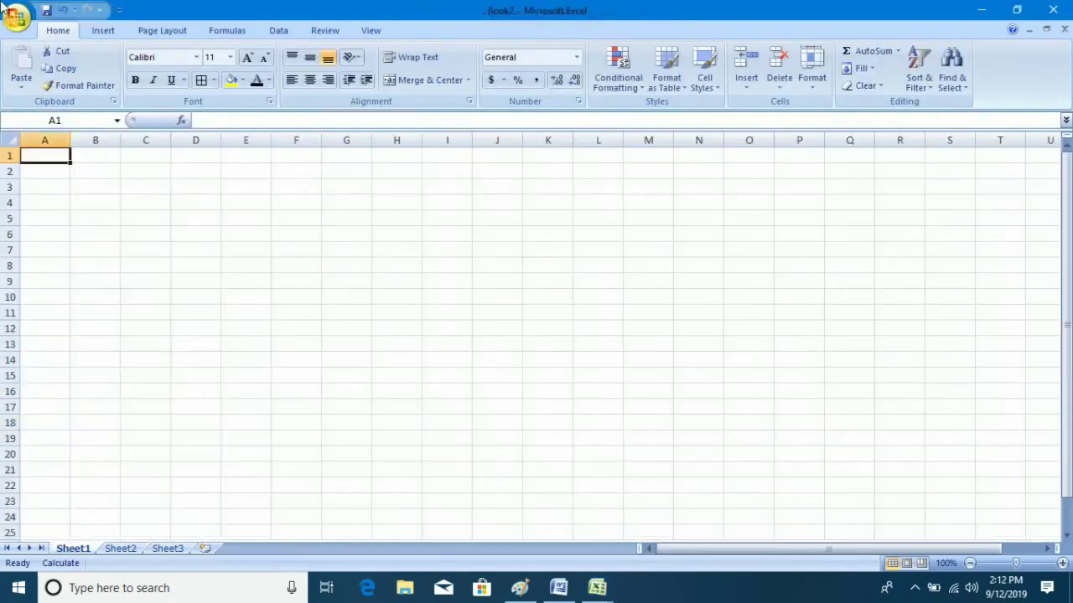
{"action": "left_click", "coordinate": [16, 18]}
{"action": "left_click", "coordinate": [64, 64]}
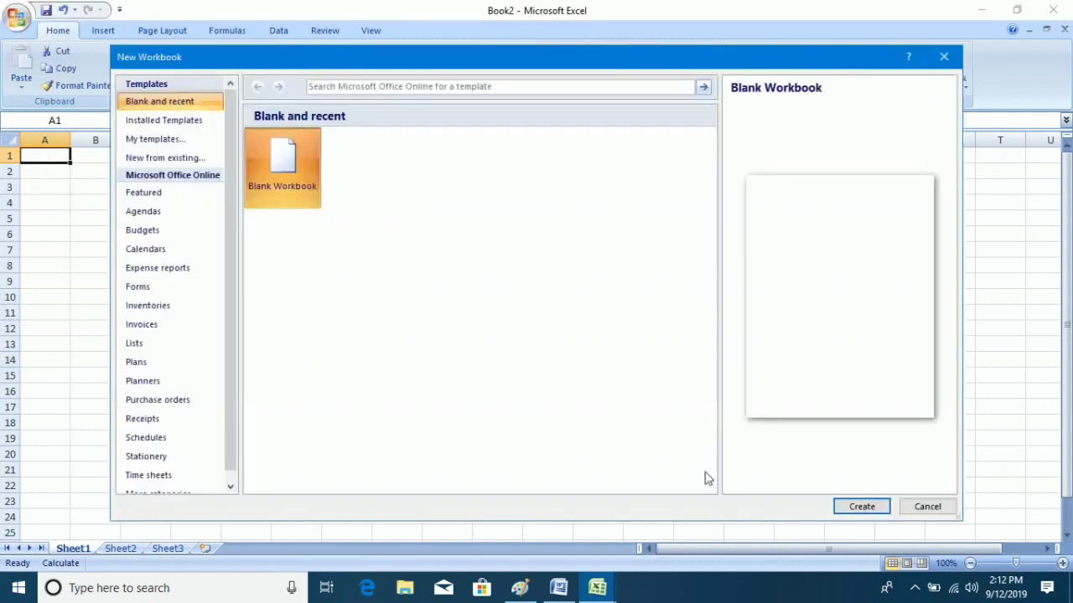
{"action": "left_click", "coordinate": [859, 505]}
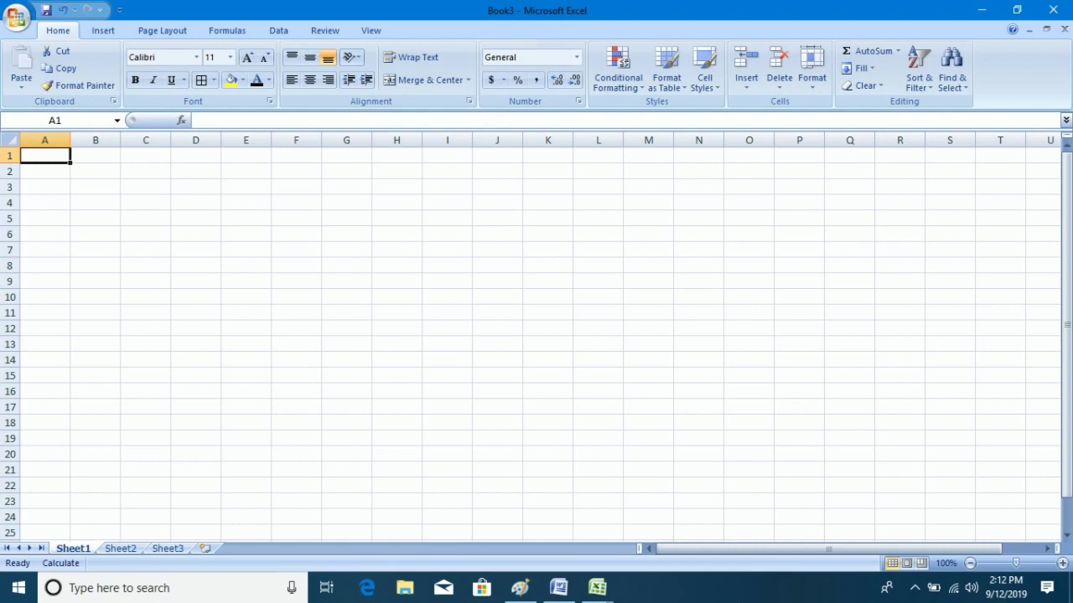
{"action": "left_click", "coordinate": [597, 587]}
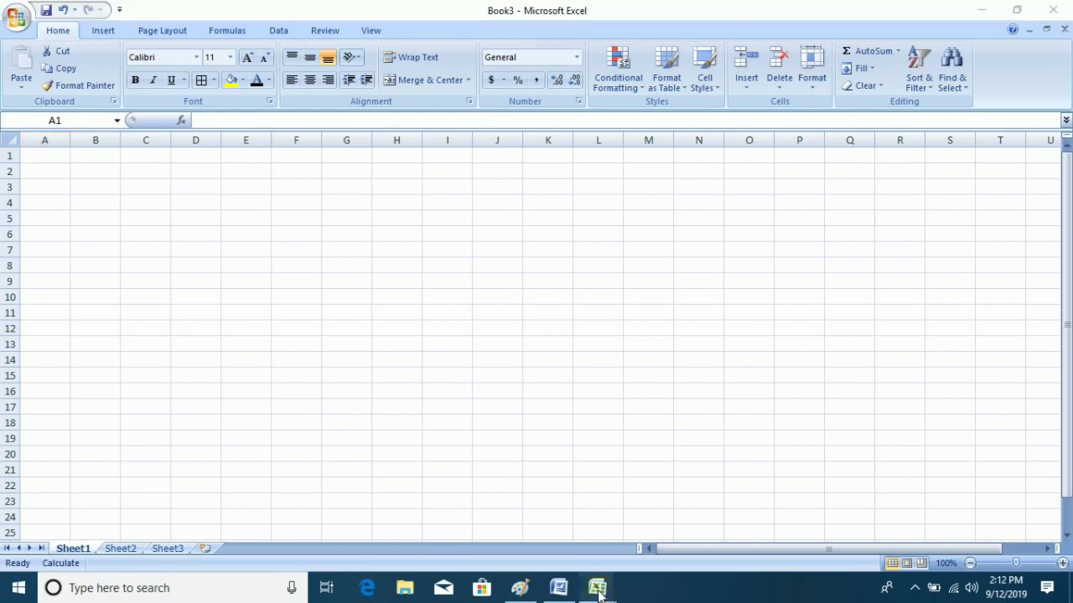
{"action": "left_click", "coordinate": [485, 521]}
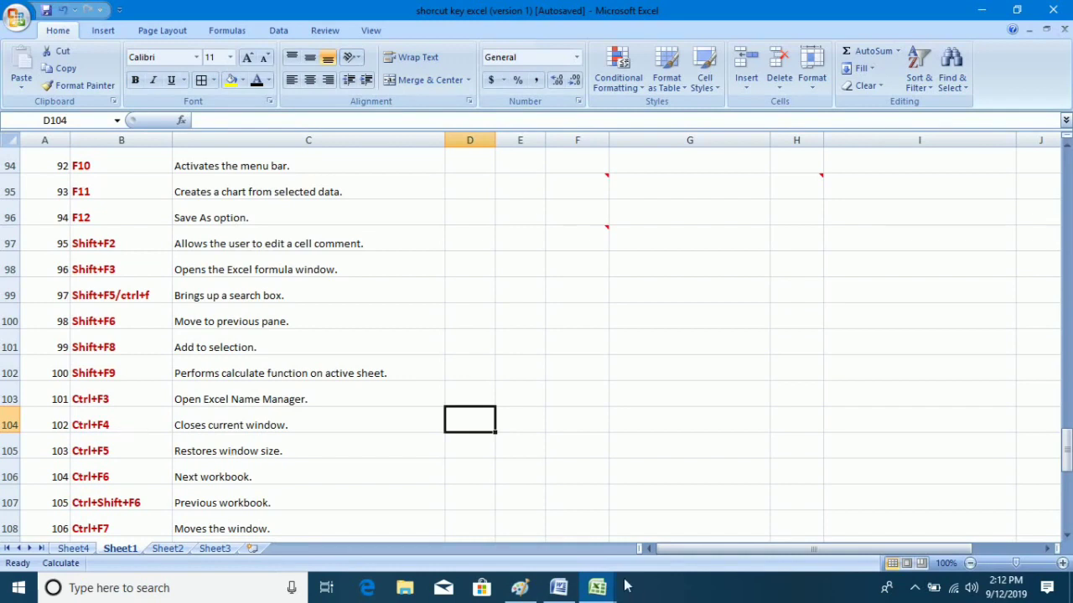
Step: Bring Book3 forward from the taskbar preview, then restore the shortcut workbook to a smaller window
{"action": "left_click", "coordinate": [596, 587]}
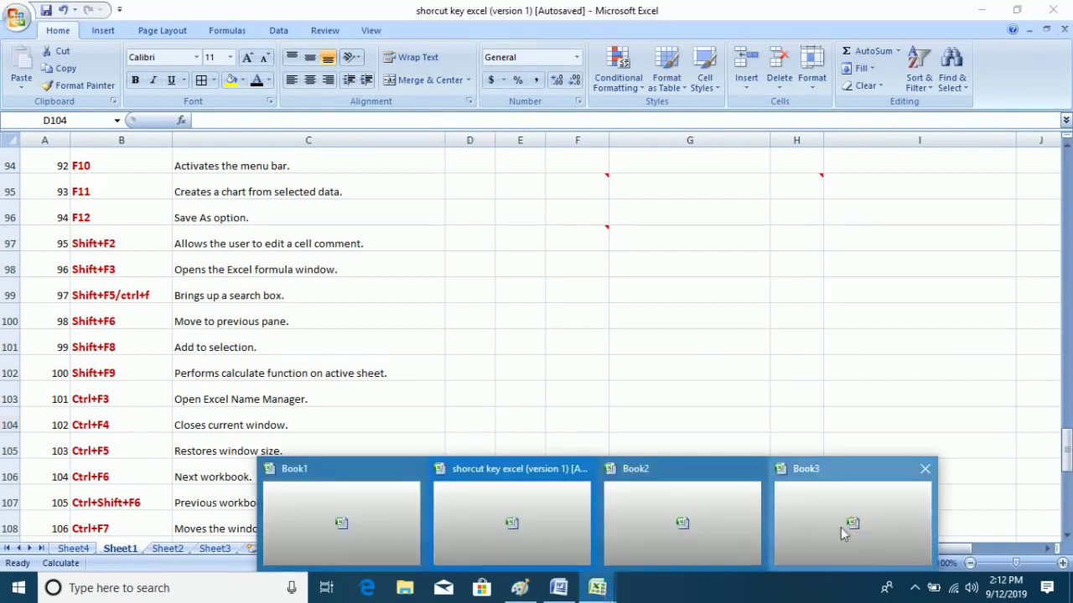
{"action": "left_click", "coordinate": [842, 534]}
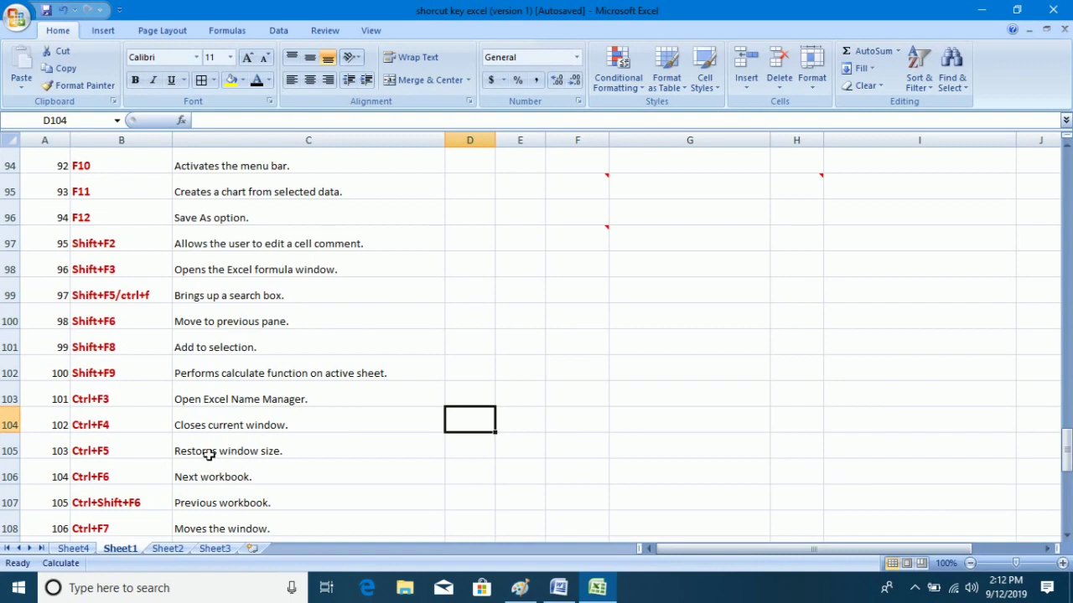
{"action": "left_click", "coordinate": [1045, 30]}
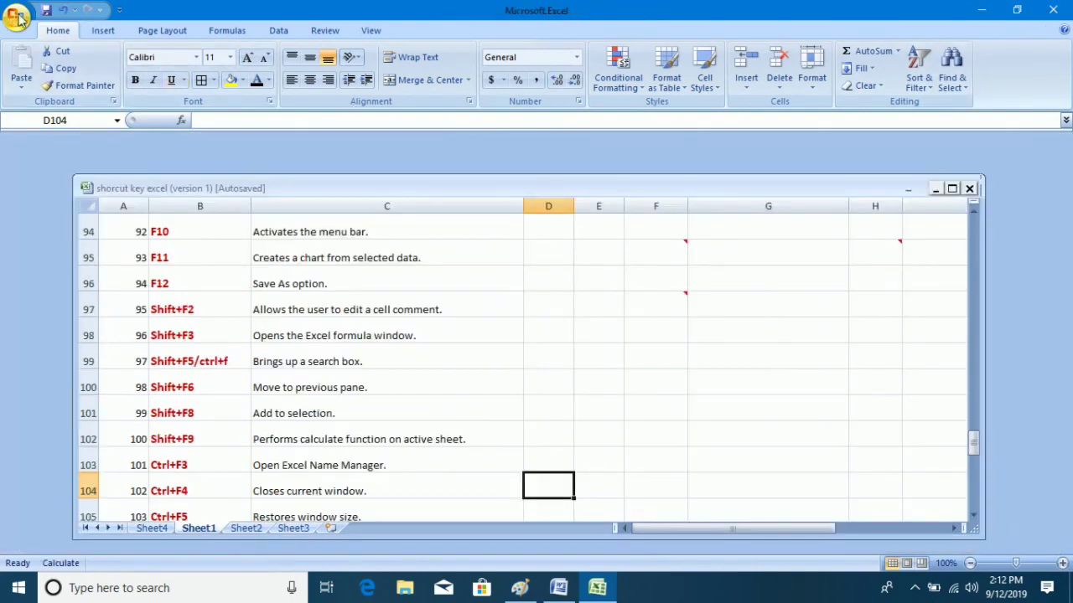
Step: Create blank Book4, maximize then restore it, and drag Book4 and the shortcut workbook lower
{"action": "left_click", "coordinate": [17, 17]}
{"action": "left_click", "coordinate": [25, 54]}
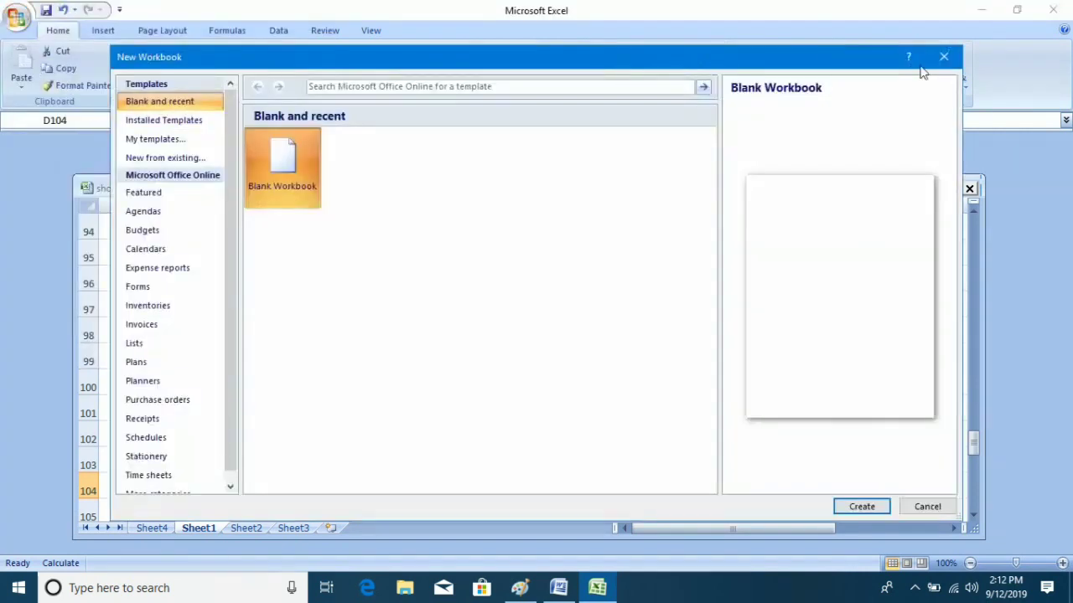
{"action": "left_click", "coordinate": [872, 506]}
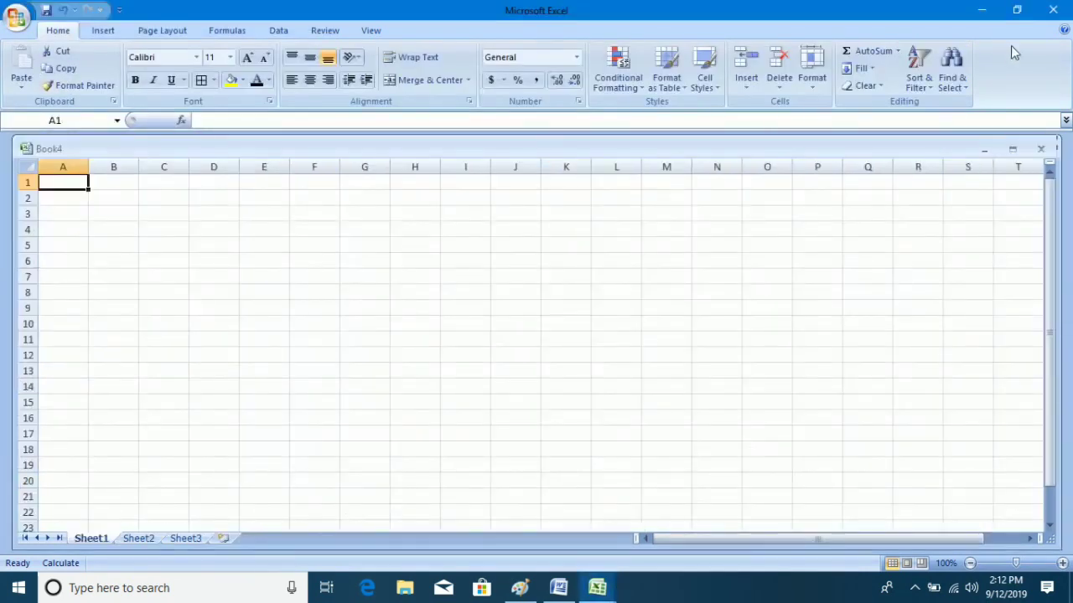
{"action": "left_click", "coordinate": [1013, 148]}
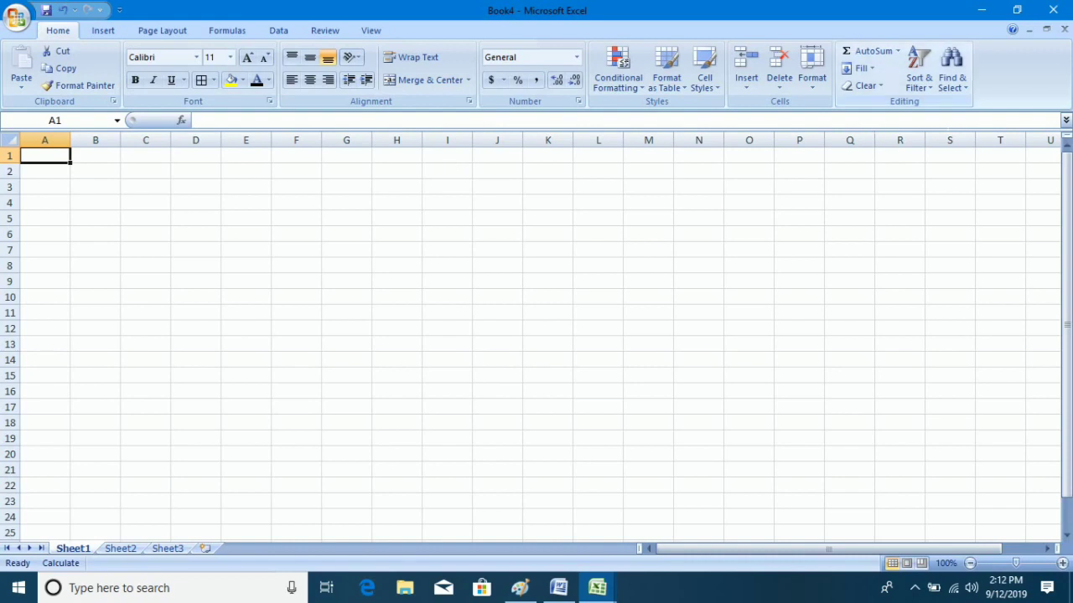
{"action": "left_click", "coordinate": [1046, 29]}
{"action": "left_click_drag", "start_coordinate": [276, 151], "coordinate": [323, 287]}
{"action": "left_click_drag", "start_coordinate": [295, 188], "coordinate": [341, 245]}
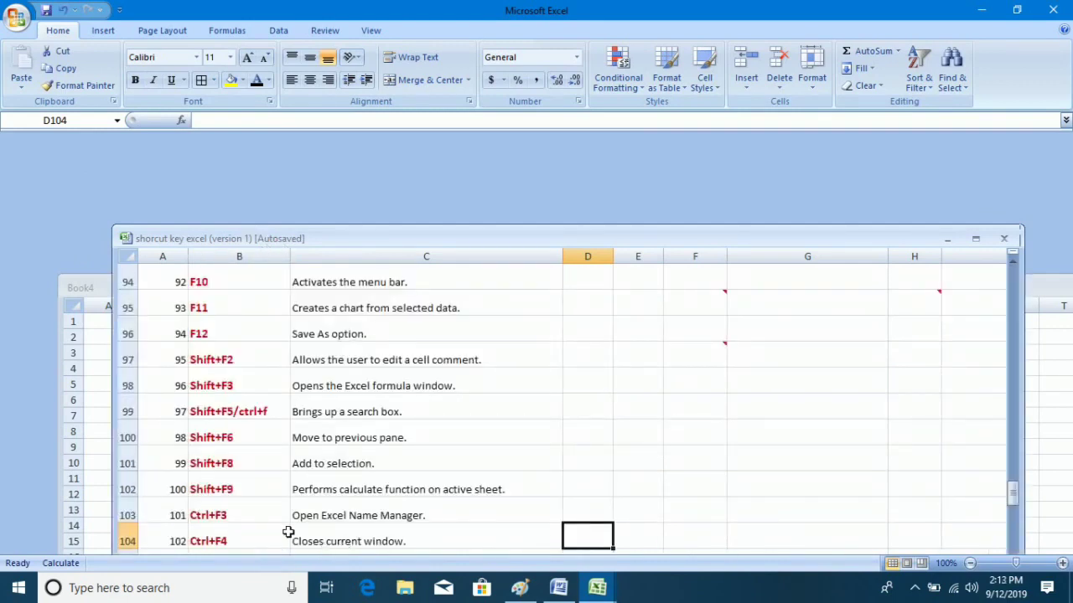
Step: Point out the formula-window shortcut, then bring Book4 forward and cycle workbooks with Ctrl+F5 and Ctrl+F6
{"action": "left_click", "coordinate": [330, 390]}
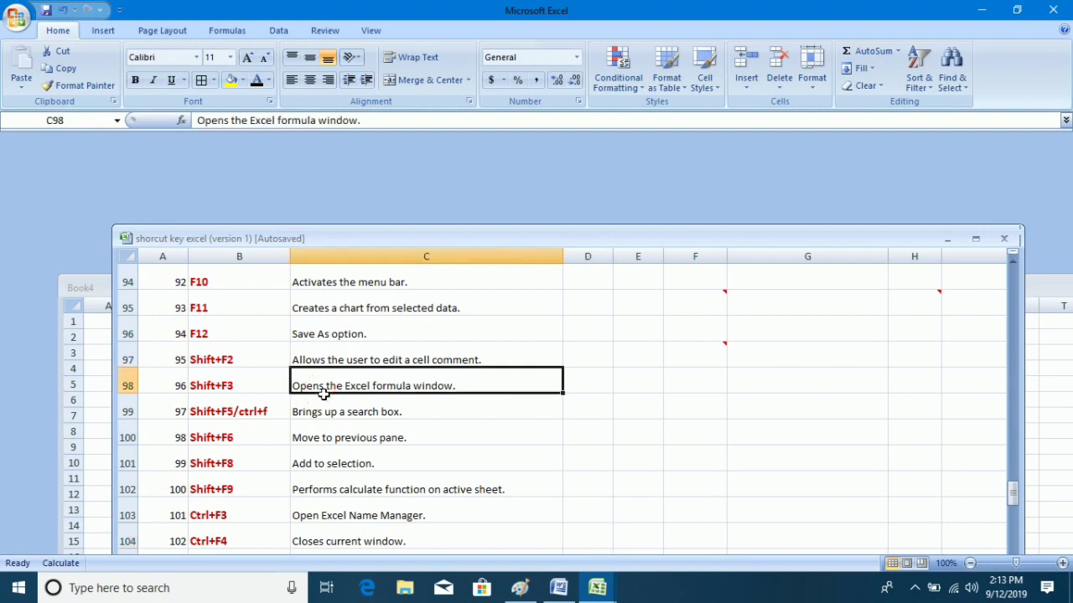
{"action": "scroll", "coordinate": [325, 410], "scroll_direction": "down", "scroll_amount": 2}
{"action": "scroll", "coordinate": [322, 436], "scroll_direction": "down", "scroll_amount": 1}
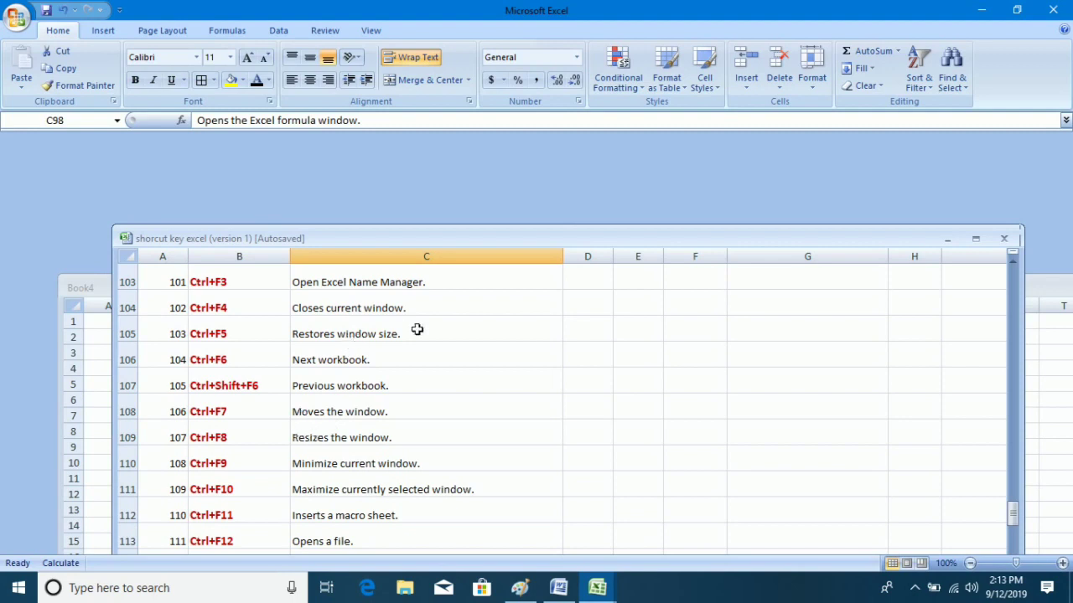
{"action": "left_click", "coordinate": [78, 294]}
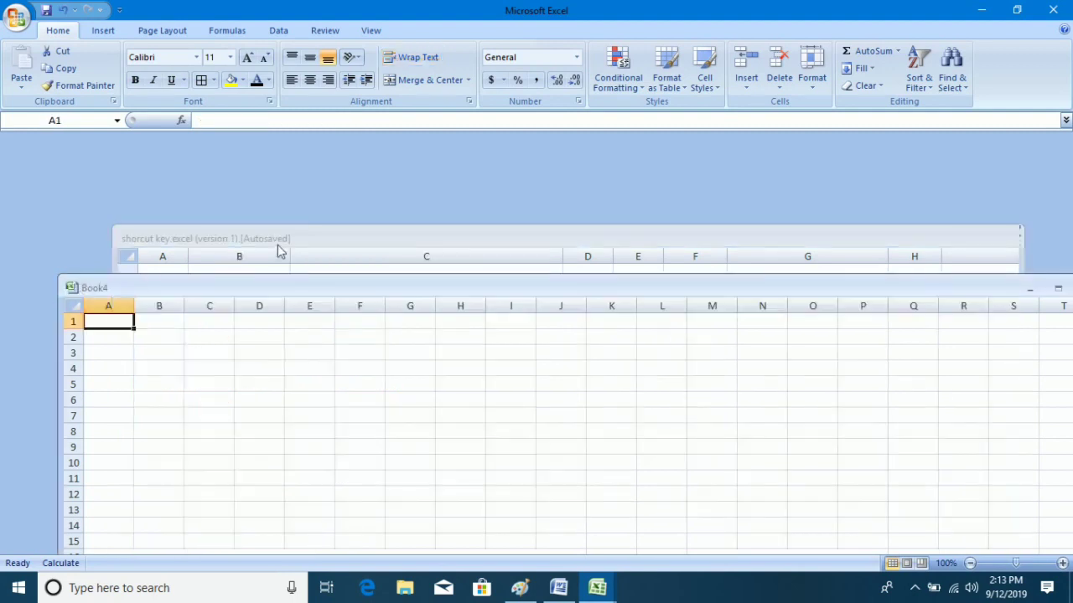
{"action": "key", "text": "ctrl+F5"}
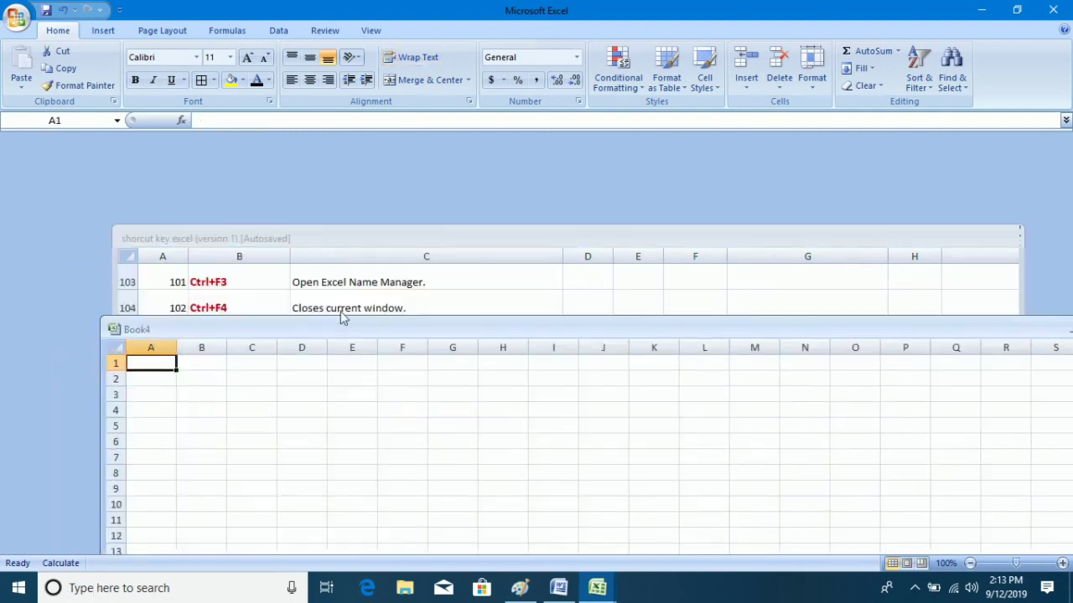
{"action": "key", "text": "ctrl+F6"}
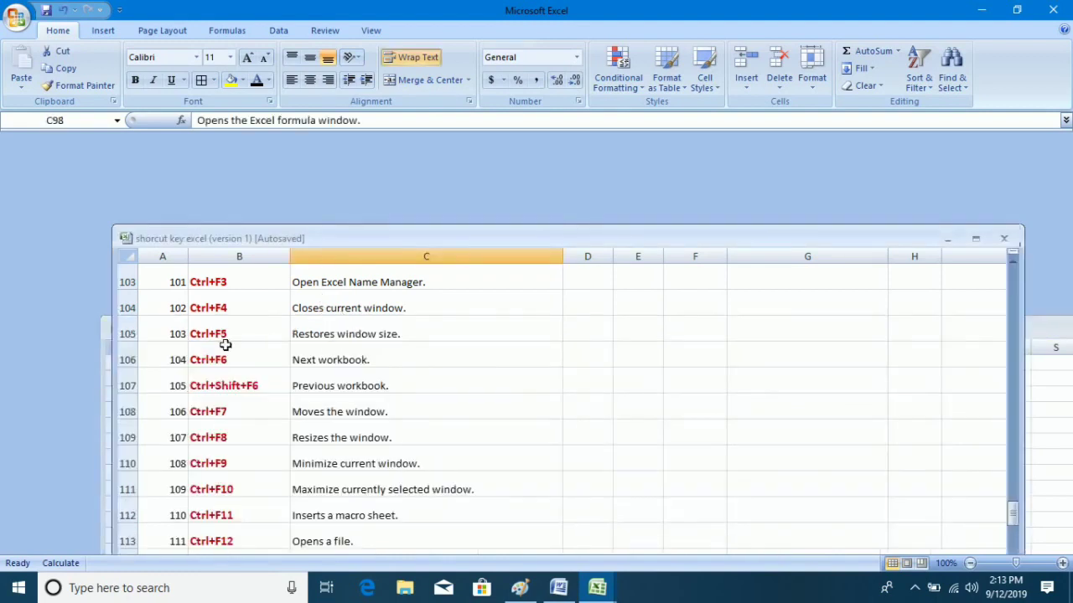
Step: Move the shortcut workbook down-right and Book4 up near the top, then restore Excel down
{"action": "left_click", "coordinate": [346, 250]}
{"action": "left_click_drag", "start_coordinate": [345, 247], "coordinate": [403, 313]}
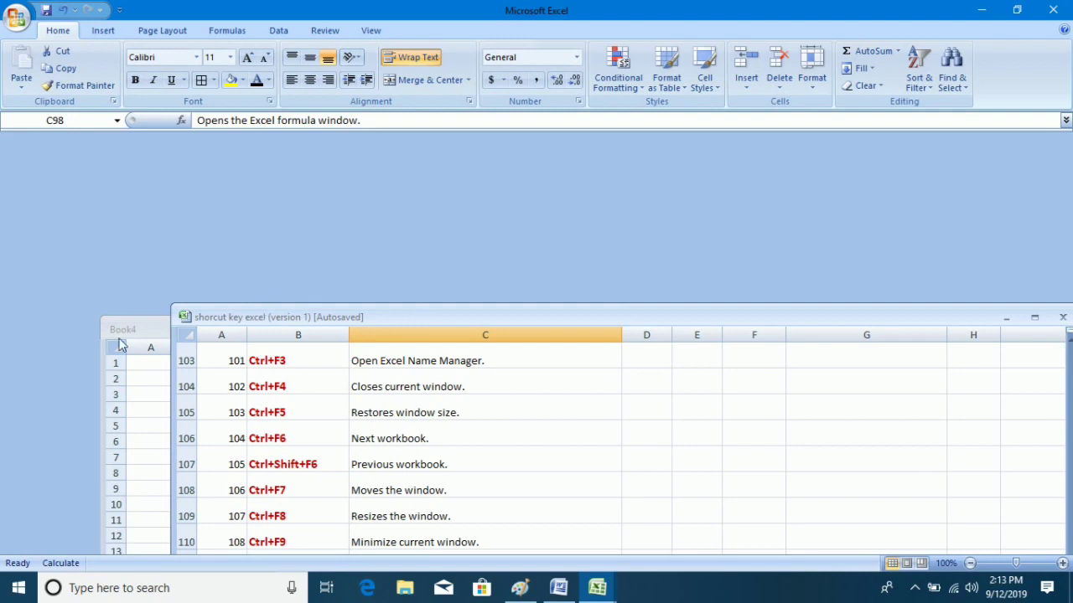
{"action": "mouse_move", "coordinate": [137, 327]}
{"action": "left_mouse_down"}
{"action": "mouse_move", "coordinate": [107, 217]}
{"action": "mouse_move", "coordinate": [127, 211]}
{"action": "left_mouse_up"}
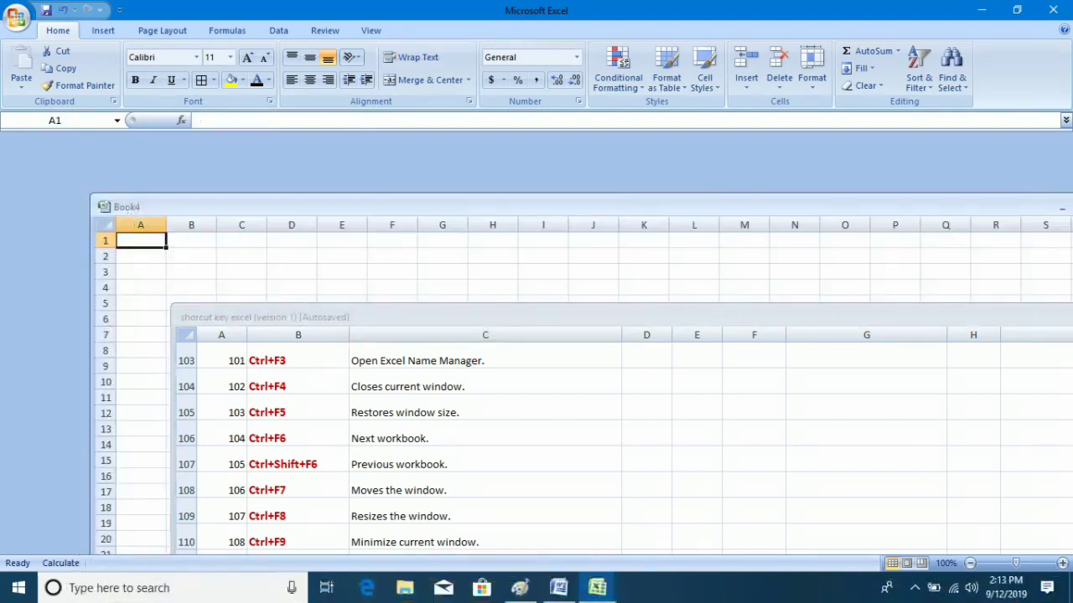
{"action": "left_click_drag", "start_coordinate": [1034, 216], "coordinate": [1067, 201]}
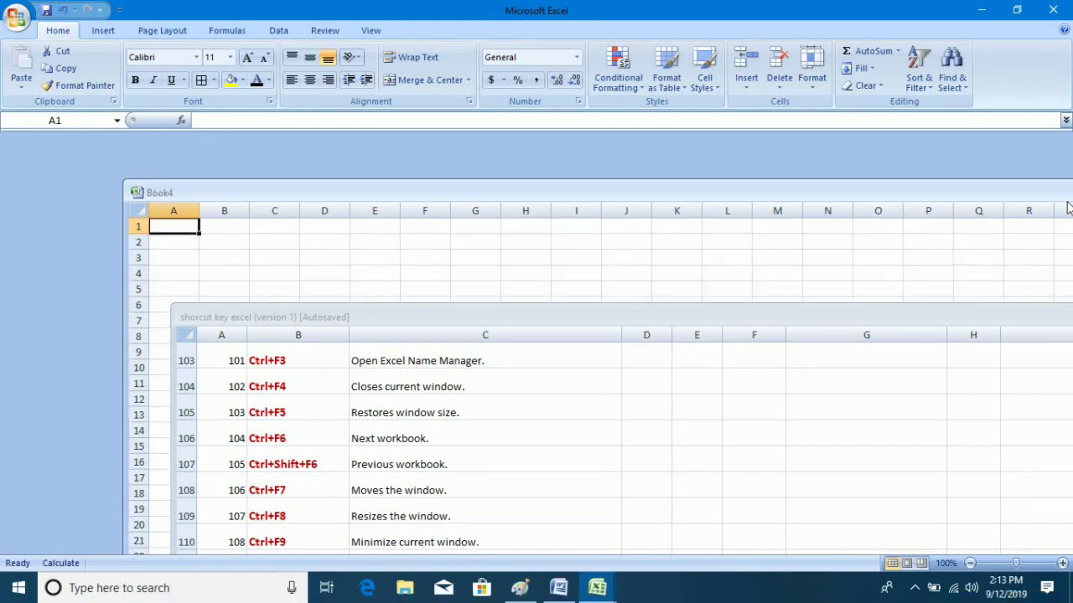
{"action": "left_click", "coordinate": [1016, 9]}
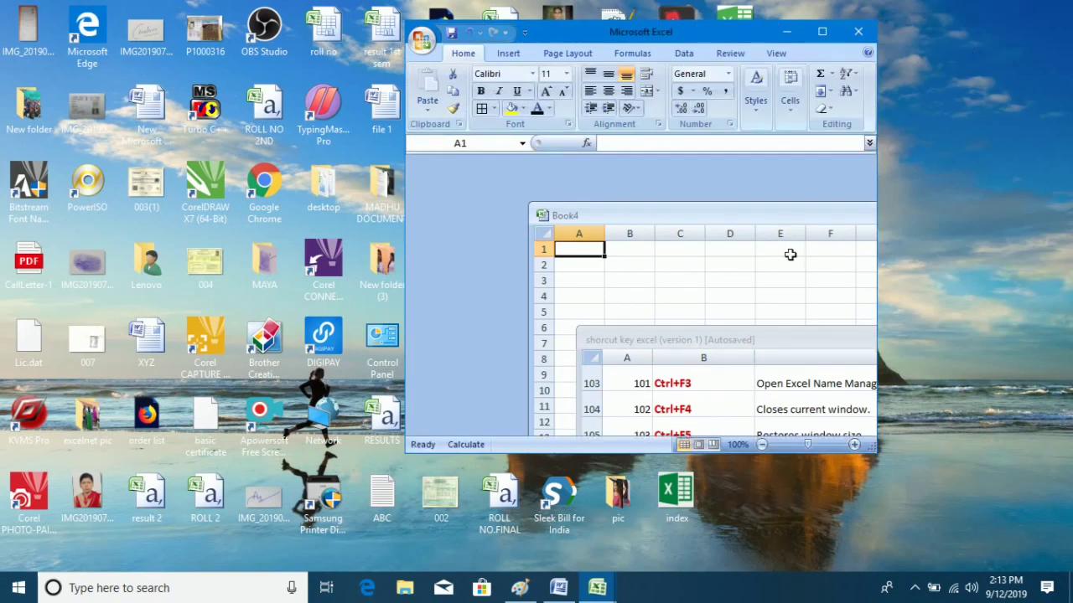
Step: Move the shortcut-key workbook window up and left in two drags, then maximize Excel
{"action": "left_click_drag", "start_coordinate": [779, 339], "coordinate": [715, 288]}
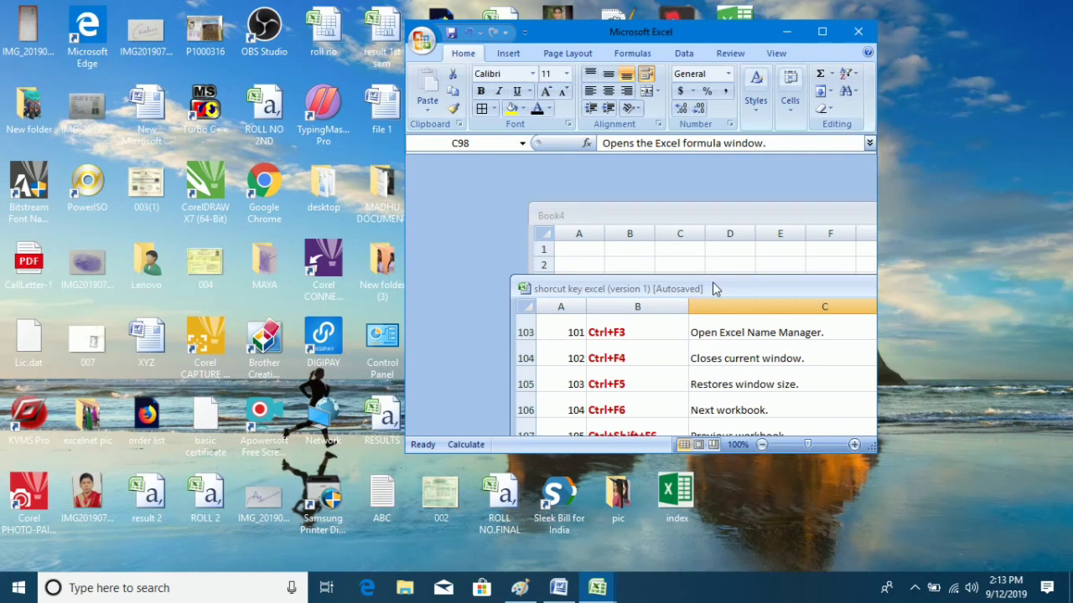
{"action": "left_click_drag", "start_coordinate": [715, 289], "coordinate": [664, 226]}
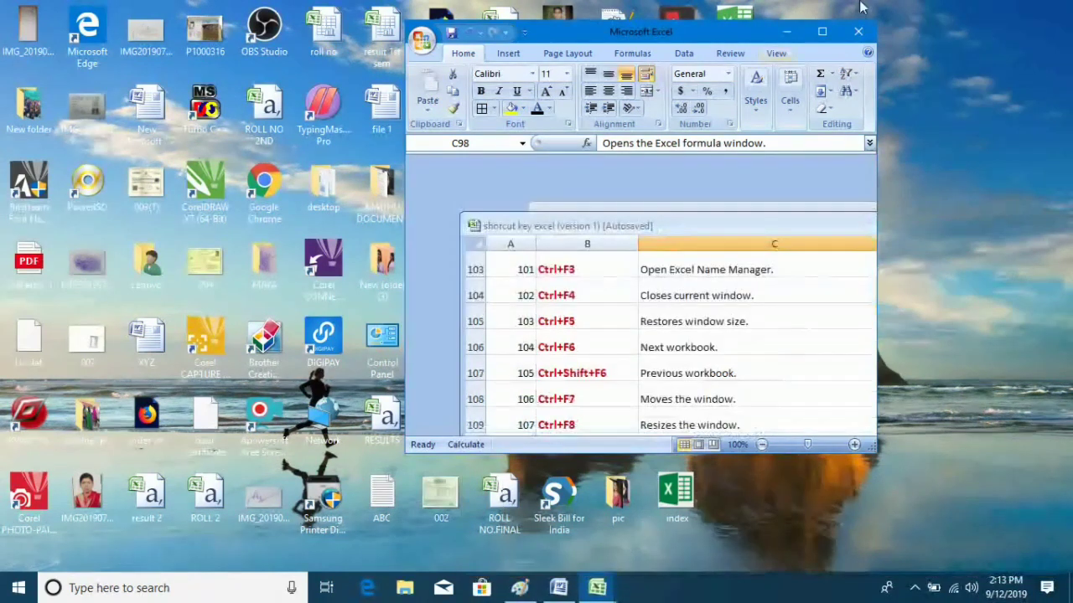
{"action": "left_click", "coordinate": [828, 37]}
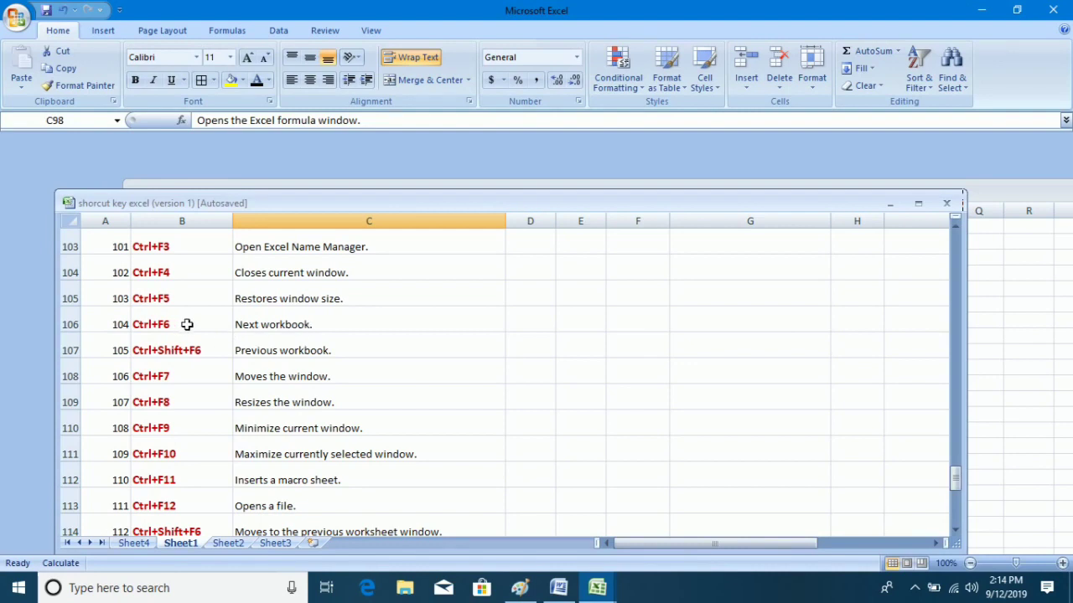
Step: Restore the shortcut workbook window, move it down-right to uncover Book4, and select D106, C107, D107
{"action": "left_click", "coordinate": [919, 204]}
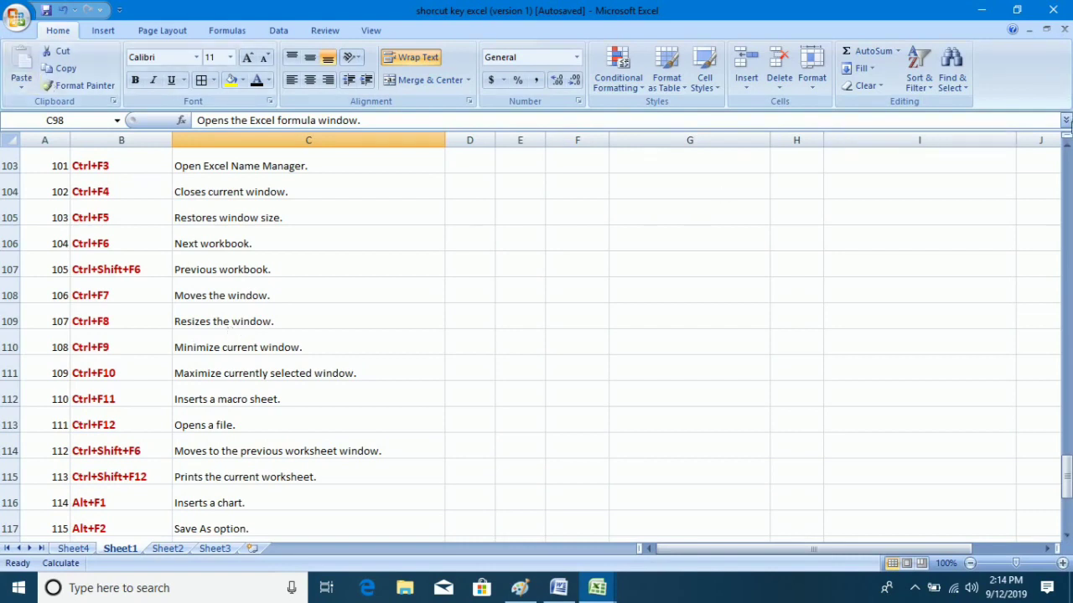
{"action": "left_click", "coordinate": [1046, 29]}
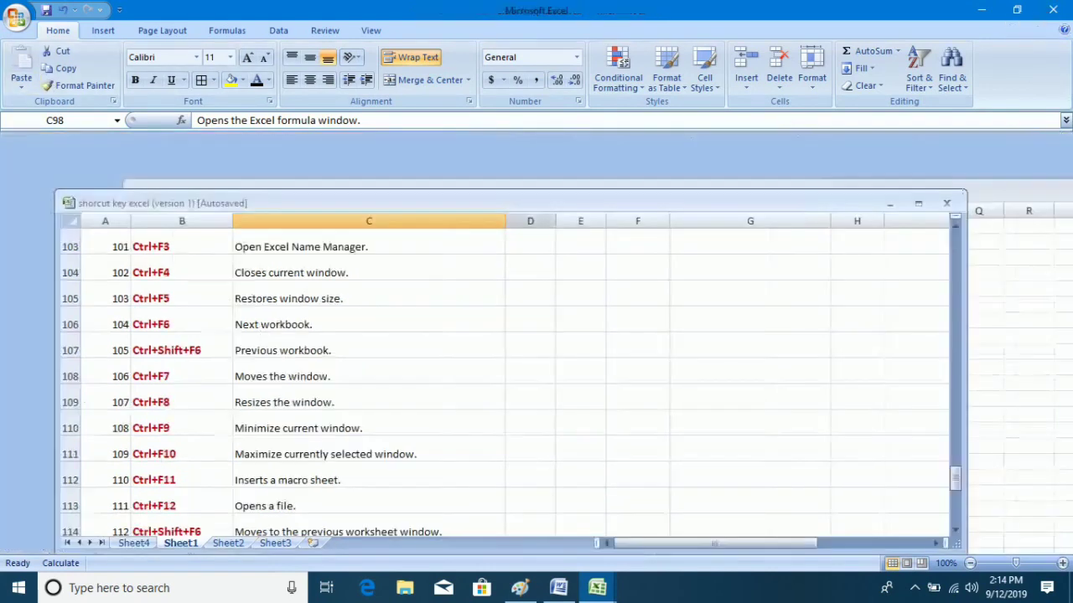
{"action": "left_click_drag", "start_coordinate": [236, 204], "coordinate": [478, 260]}
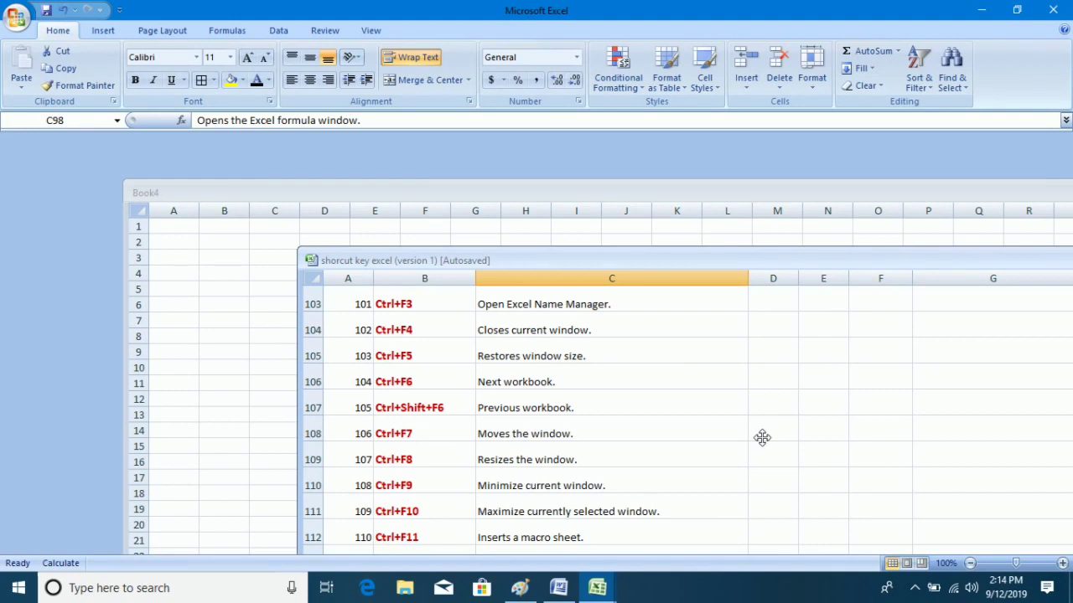
{"action": "left_click", "coordinate": [784, 391]}
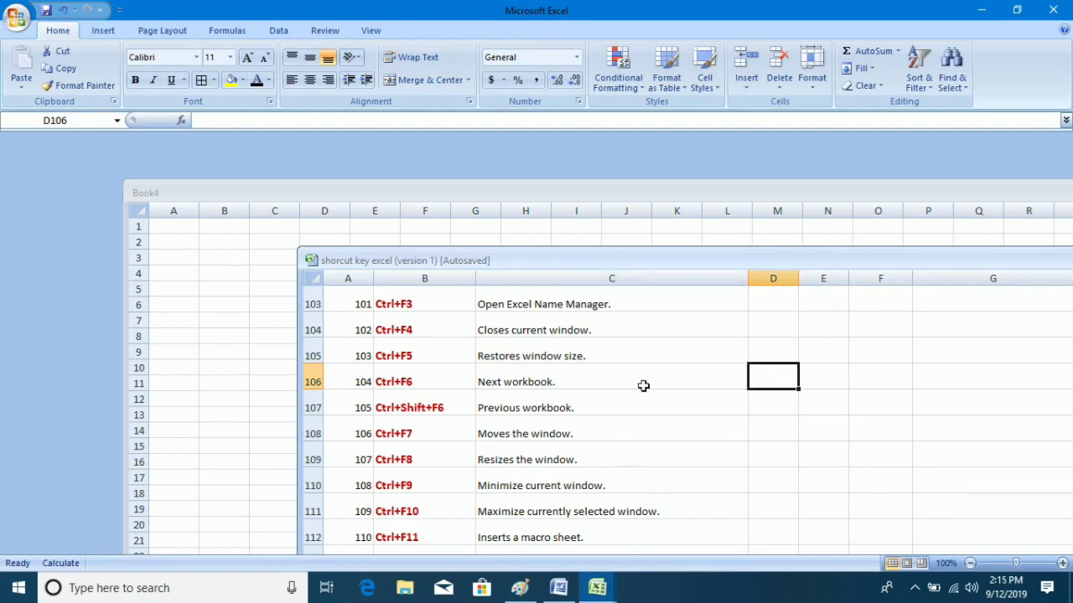
{"action": "left_click", "coordinate": [707, 399]}
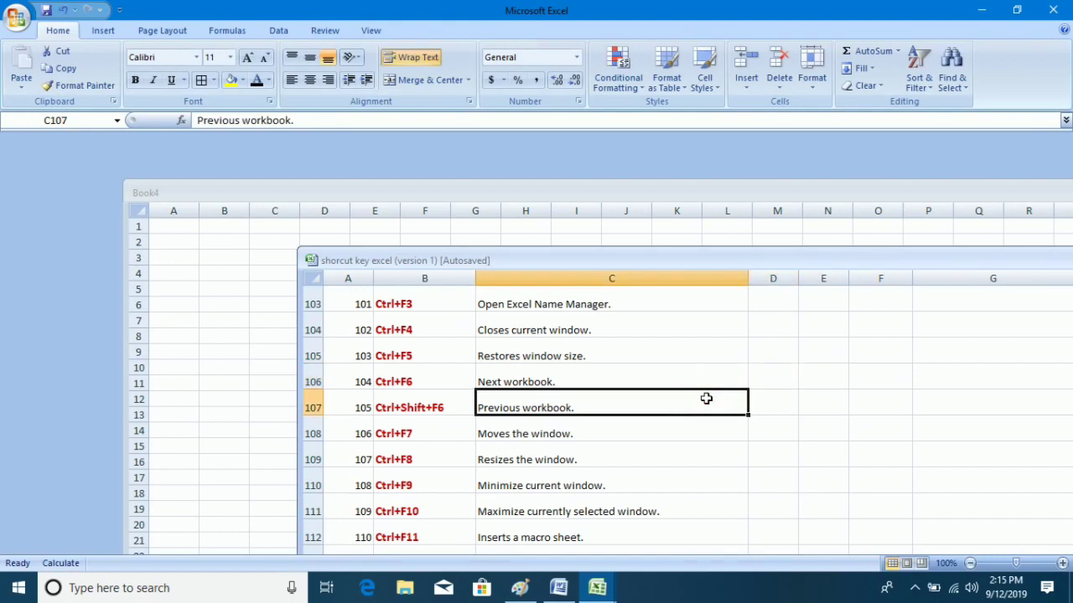
{"action": "left_click", "coordinate": [779, 408]}
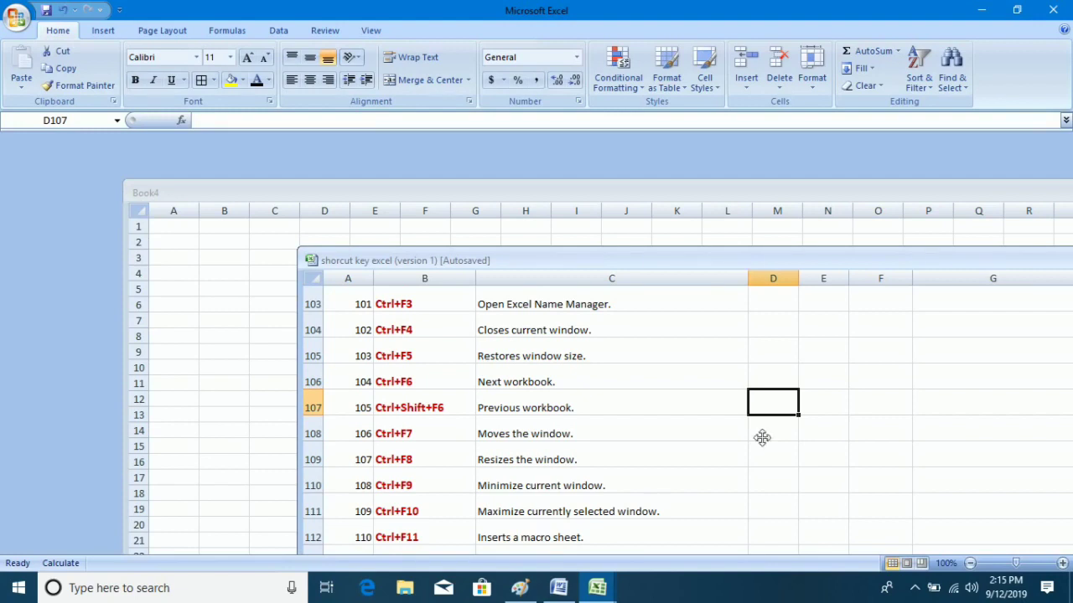
Step: Move the shortcut workbook window back up-left, select E108, and maximize it inside Excel
{"action": "left_click", "coordinate": [519, 263]}
{"action": "left_click_drag", "start_coordinate": [518, 263], "coordinate": [290, 189]}
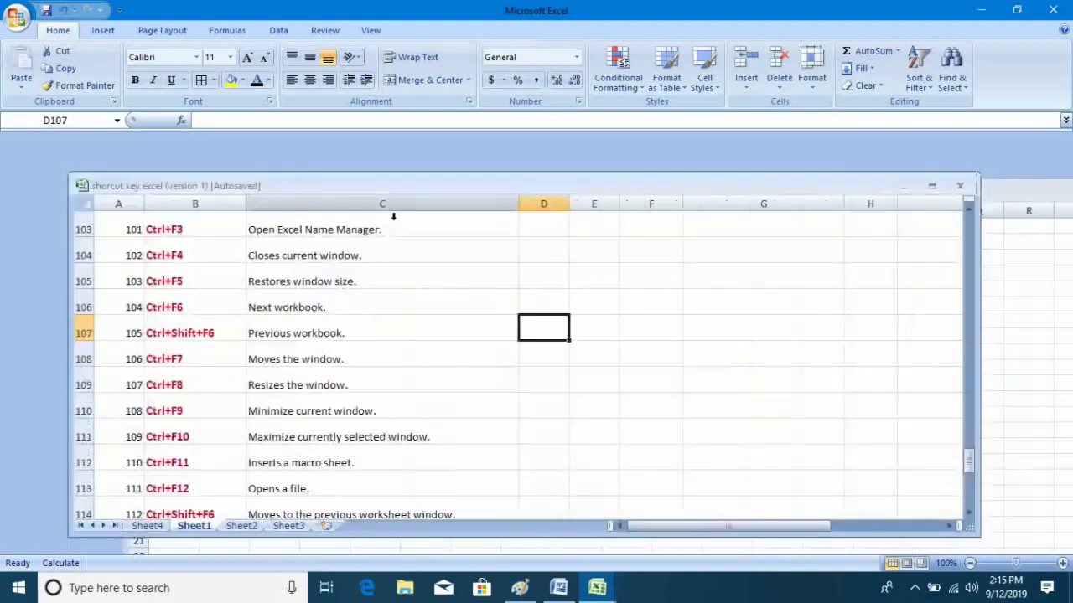
{"action": "left_click", "coordinate": [576, 363]}
{"action": "left_click", "coordinate": [931, 185]}
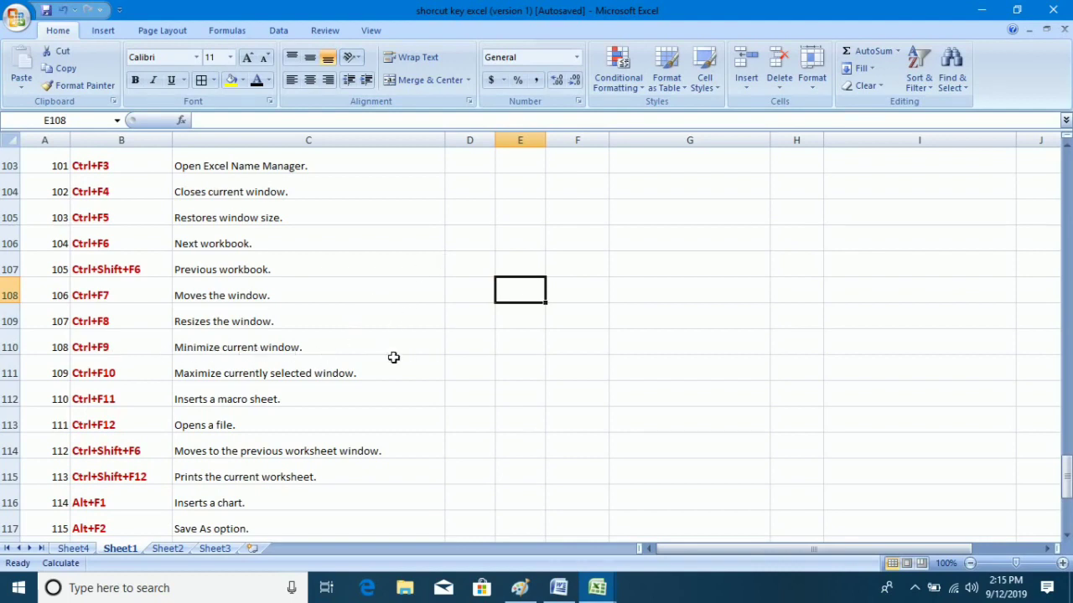
{"action": "left_click", "coordinate": [655, 389]}
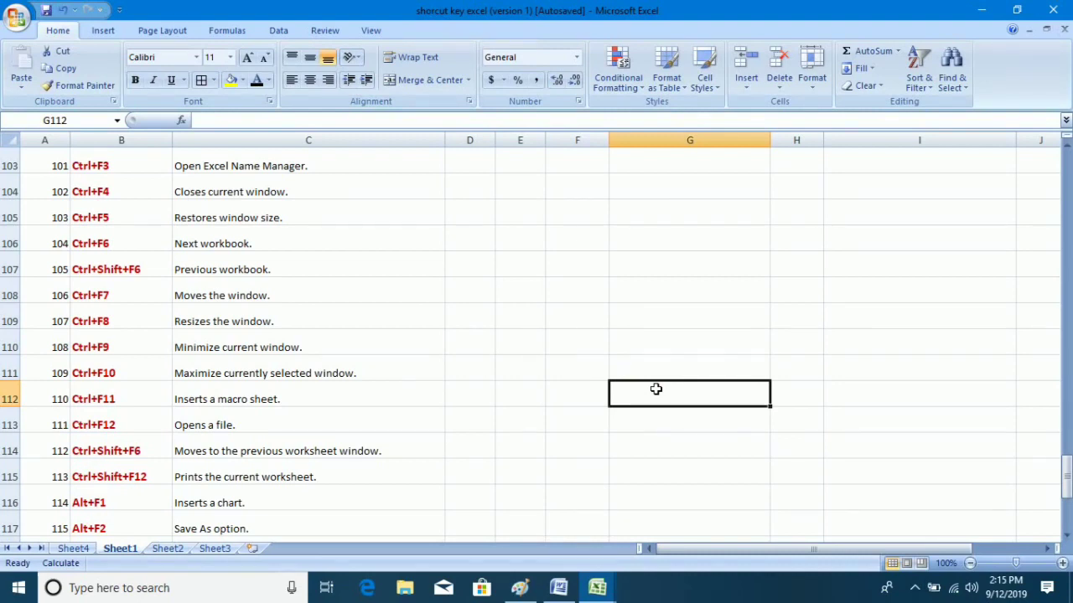
{"action": "key", "text": "ctrl+n"}
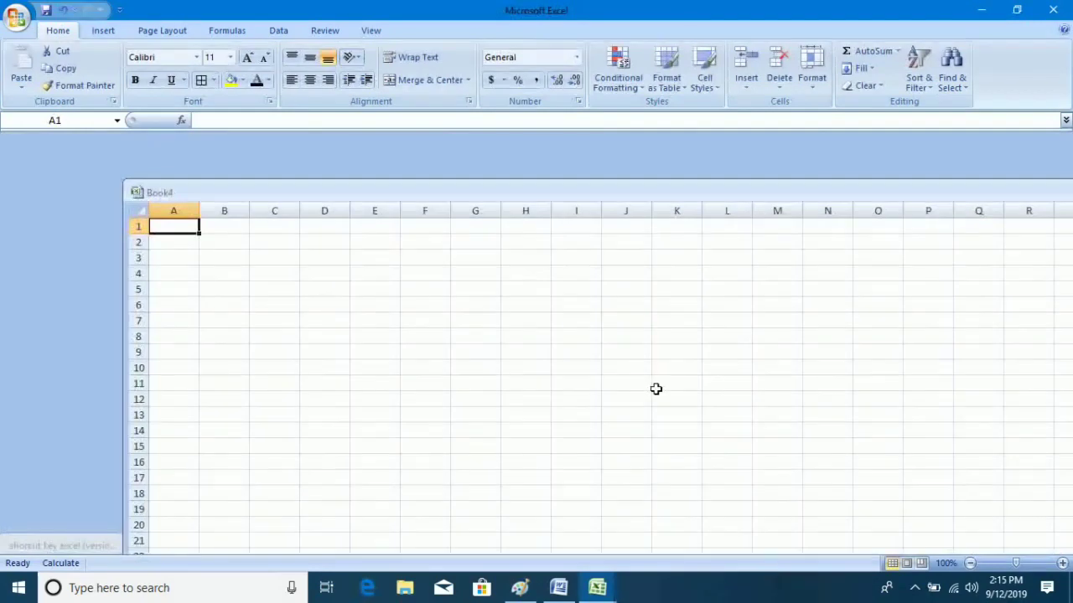
{"action": "left_click", "coordinate": [33, 546]}
{"action": "left_click", "coordinate": [82, 547]}
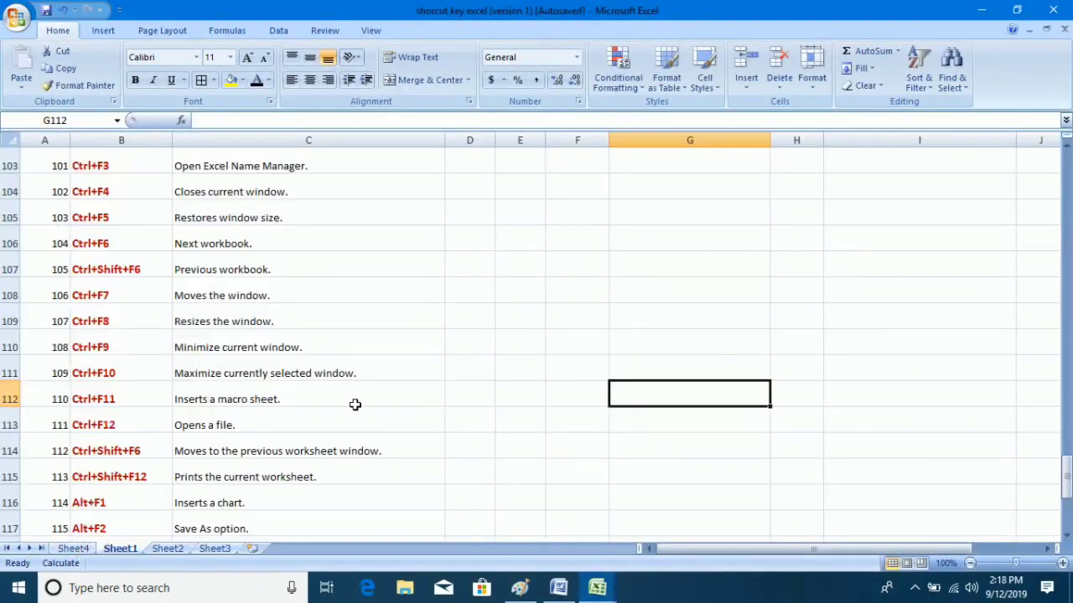
{"action": "left_click", "coordinate": [209, 350]}
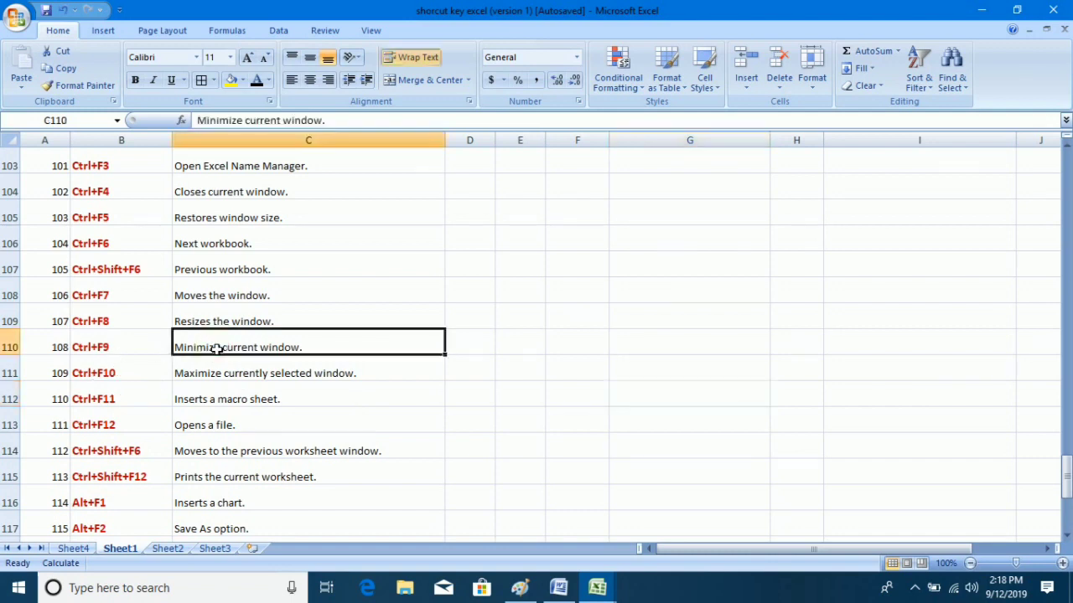
{"action": "left_click", "coordinate": [215, 381]}
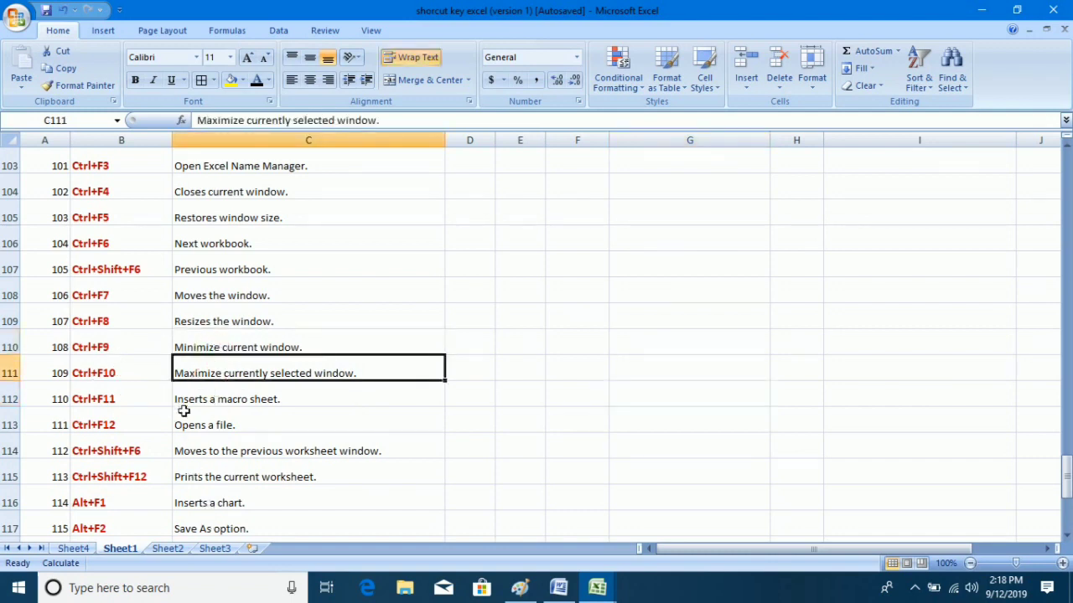
{"action": "left_click", "coordinate": [200, 401]}
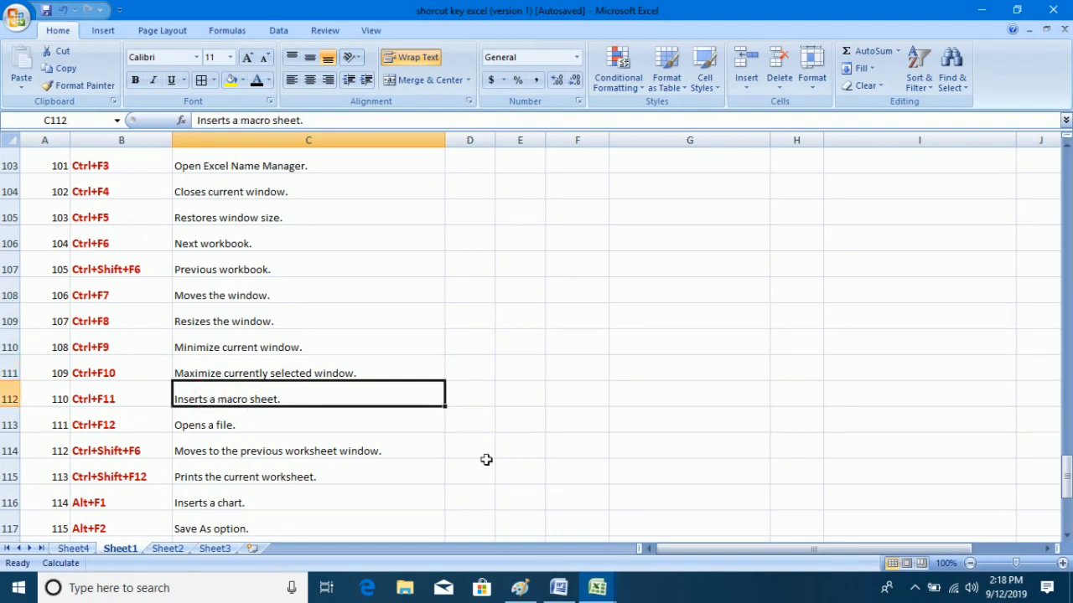
{"action": "left_click", "coordinate": [519, 474]}
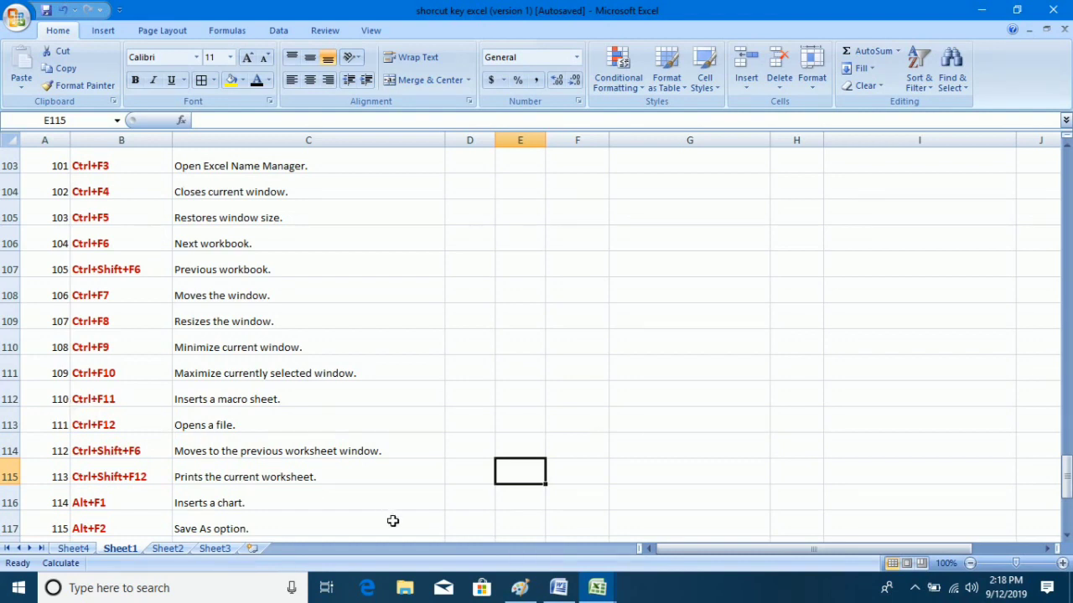
Step: Insert a new Macro1 sheet with Ctrl+F11, then return to Sheet1 and select G110
{"action": "key", "text": "ctrl+F11"}
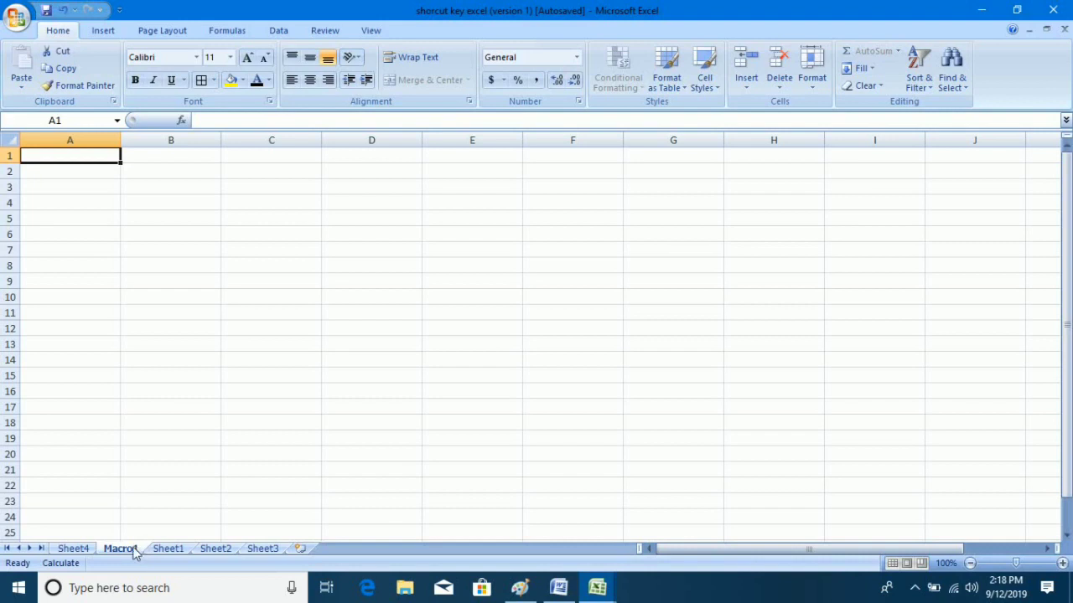
{"action": "left_click", "coordinate": [161, 550]}
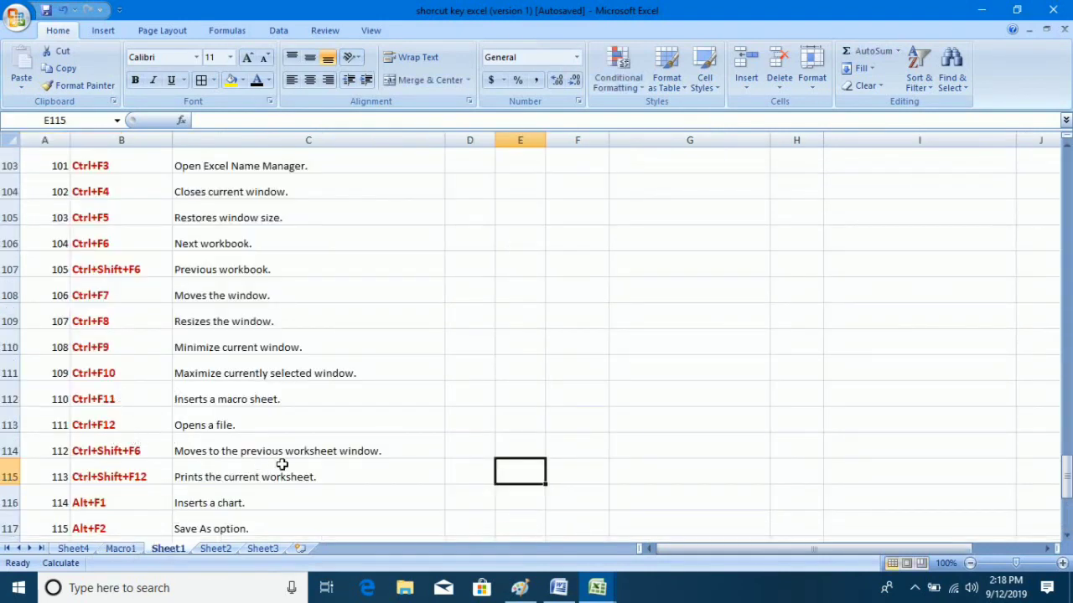
{"action": "left_click", "coordinate": [631, 343]}
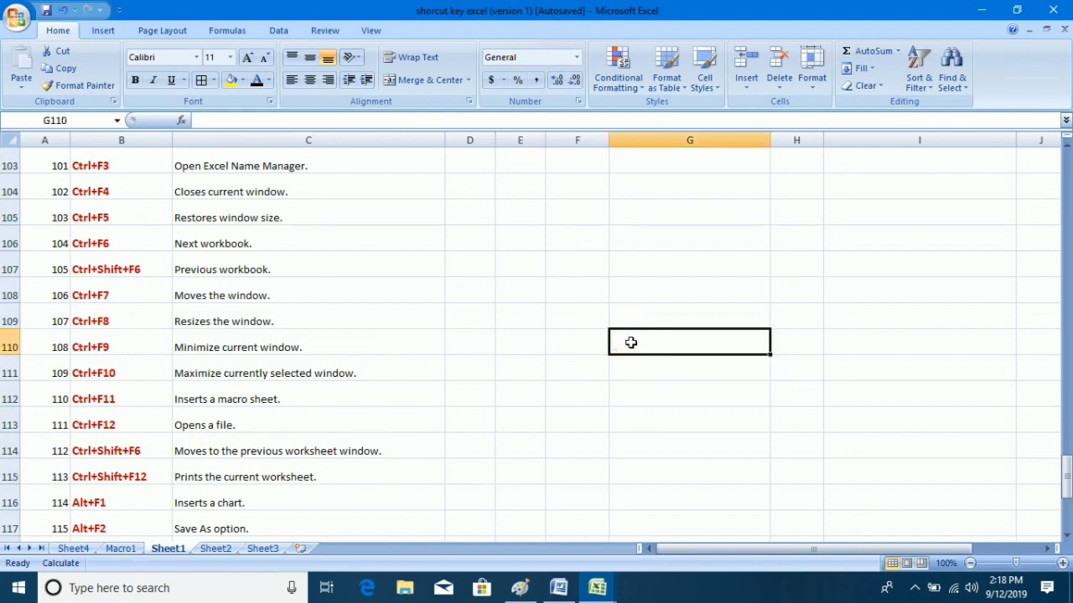
Step: Show the Open dialog with Ctrl+F12, close it without opening a file, and select E113
{"action": "key", "text": "ctrl+F12"}
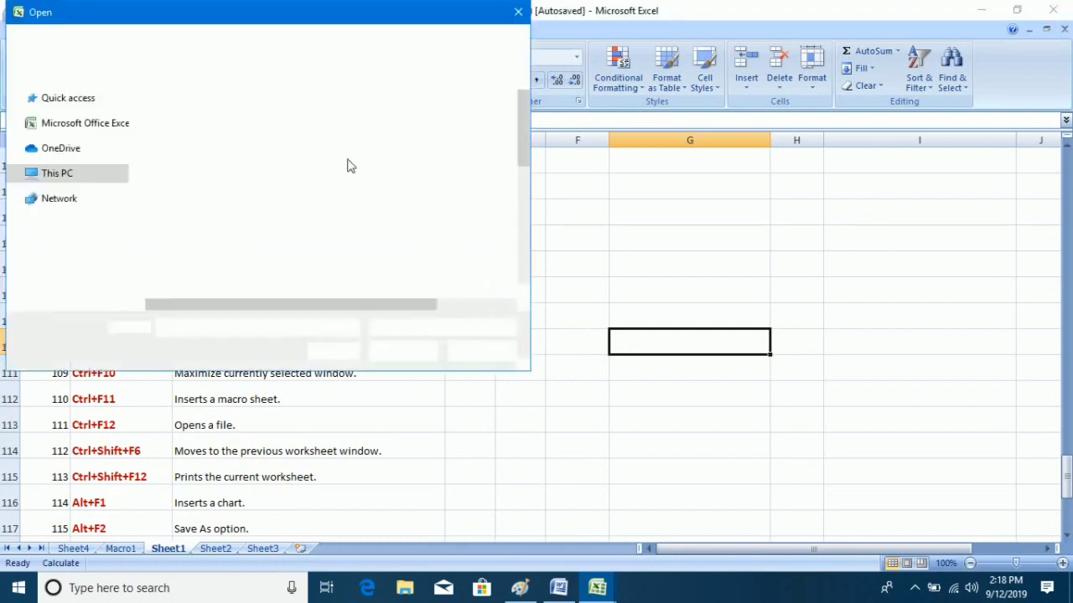
{"action": "left_click", "coordinate": [519, 14]}
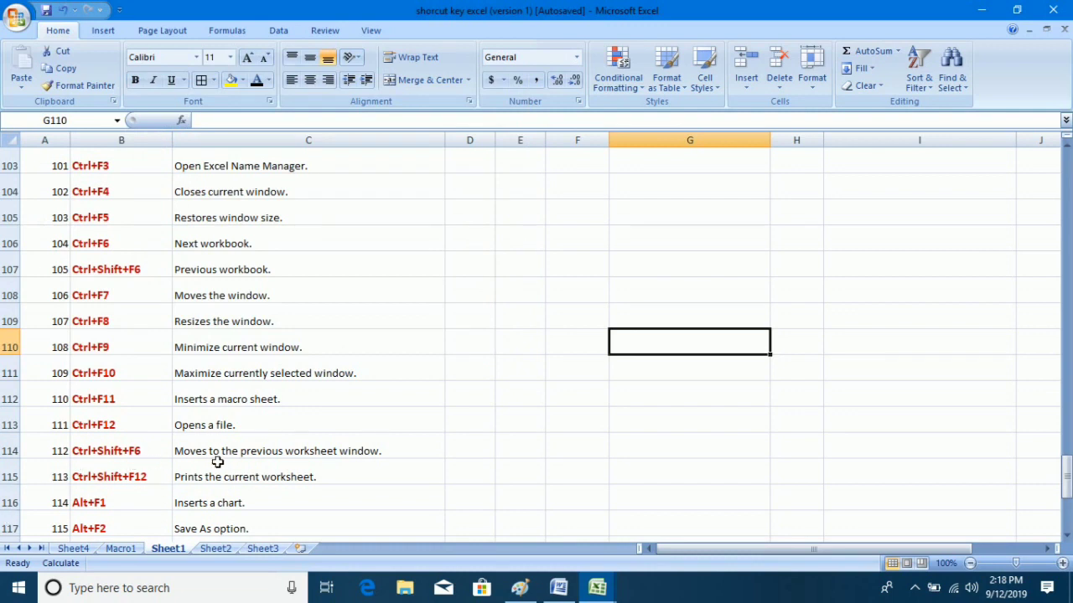
{"action": "left_click", "coordinate": [530, 432]}
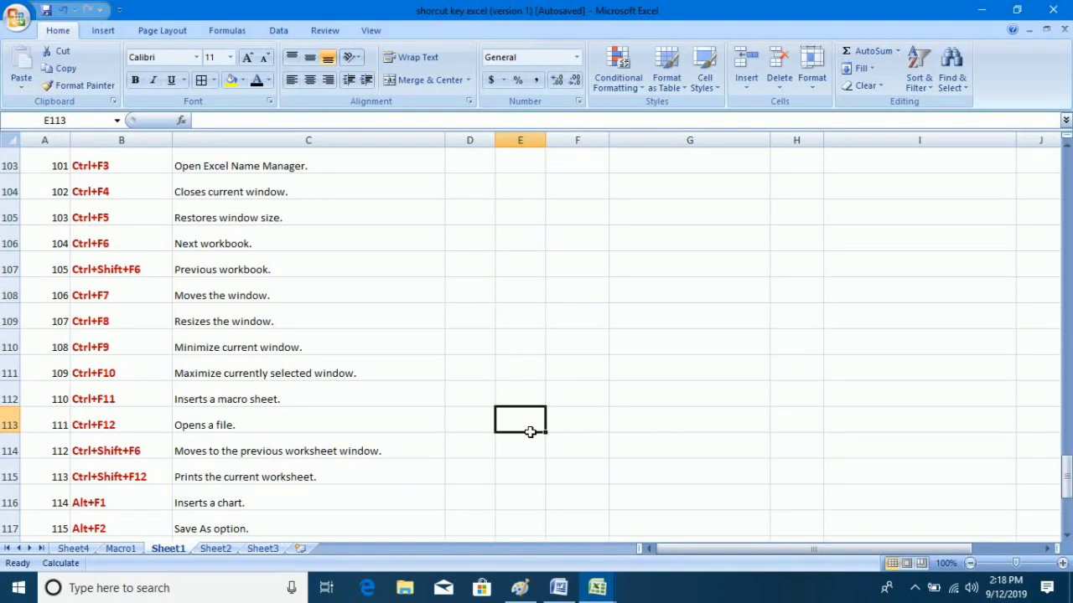
Step: Create a new blank workbook with Ctrl+N, then return to the shortcut-key workbook
{"action": "key", "text": "ctrl+n"}
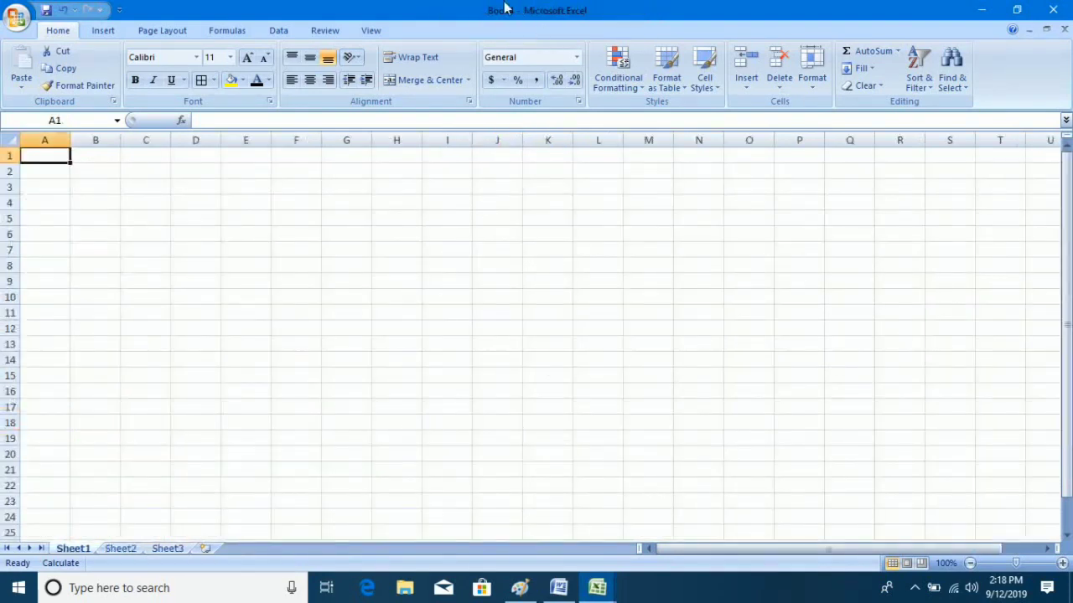
{"action": "left_click", "coordinate": [467, 349]}
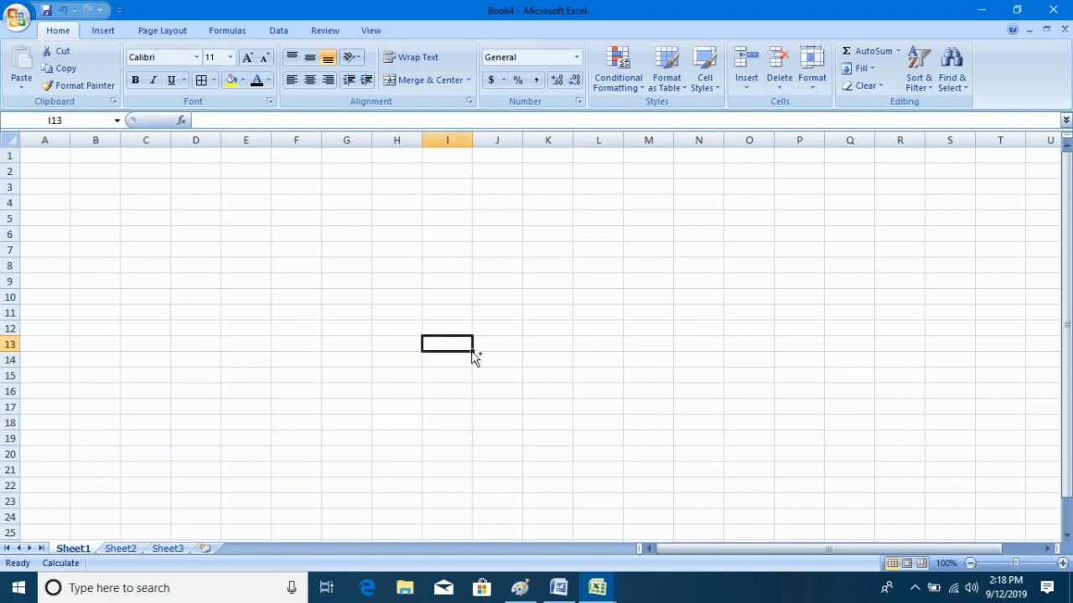
{"action": "key", "text": "ctrl+w"}
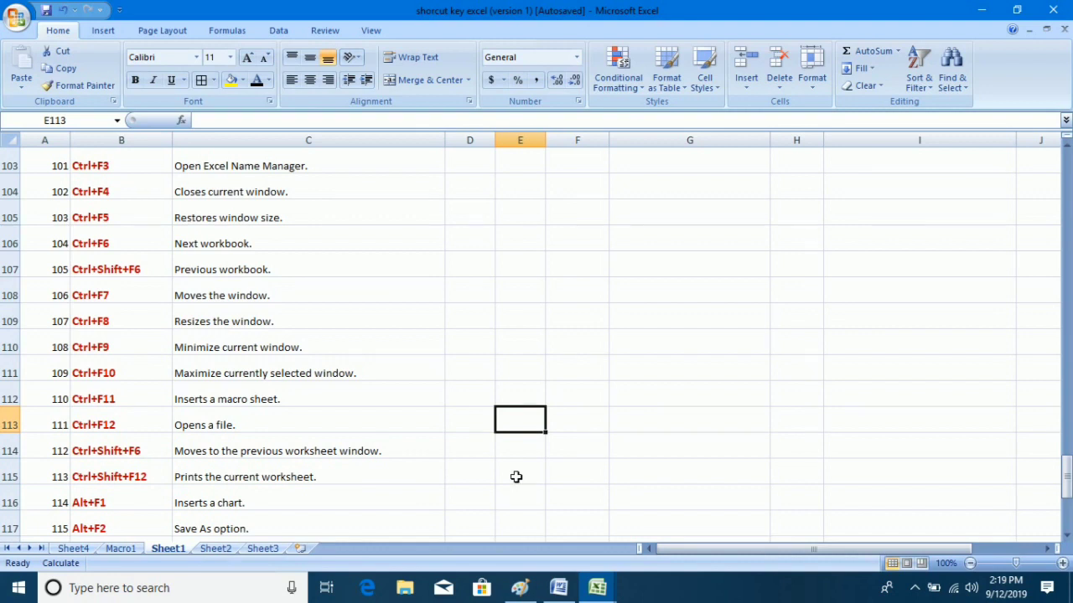
Step: Bring up Print with Ctrl+Shift+F12, cancel without printing, and select the Alt+F2 entry in B117
{"action": "key", "text": "ctrl+shift+F12"}
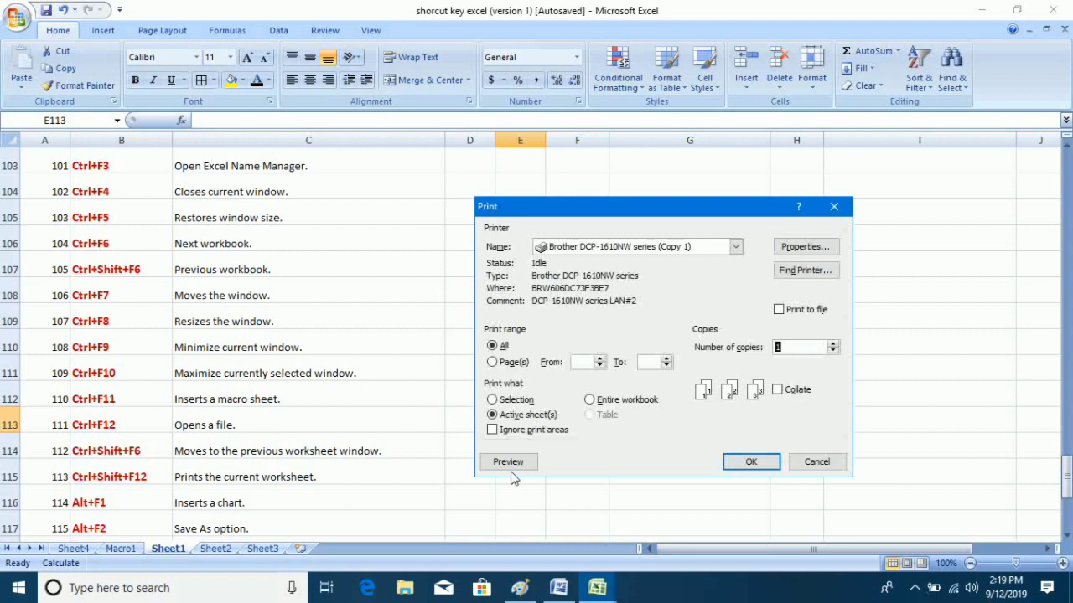
{"action": "left_click", "coordinate": [831, 462]}
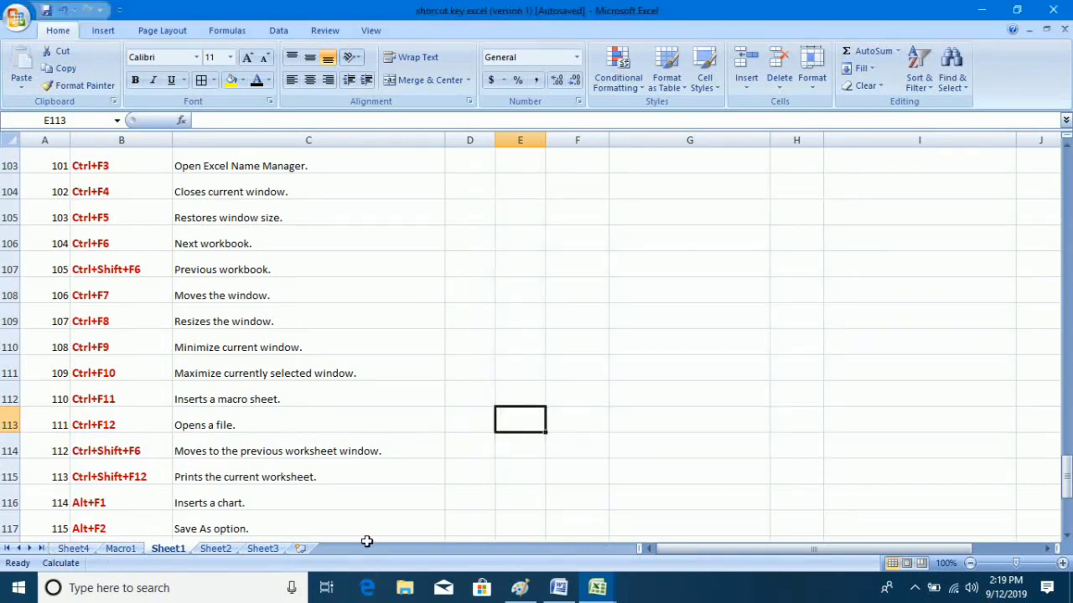
{"action": "left_click", "coordinate": [105, 531]}
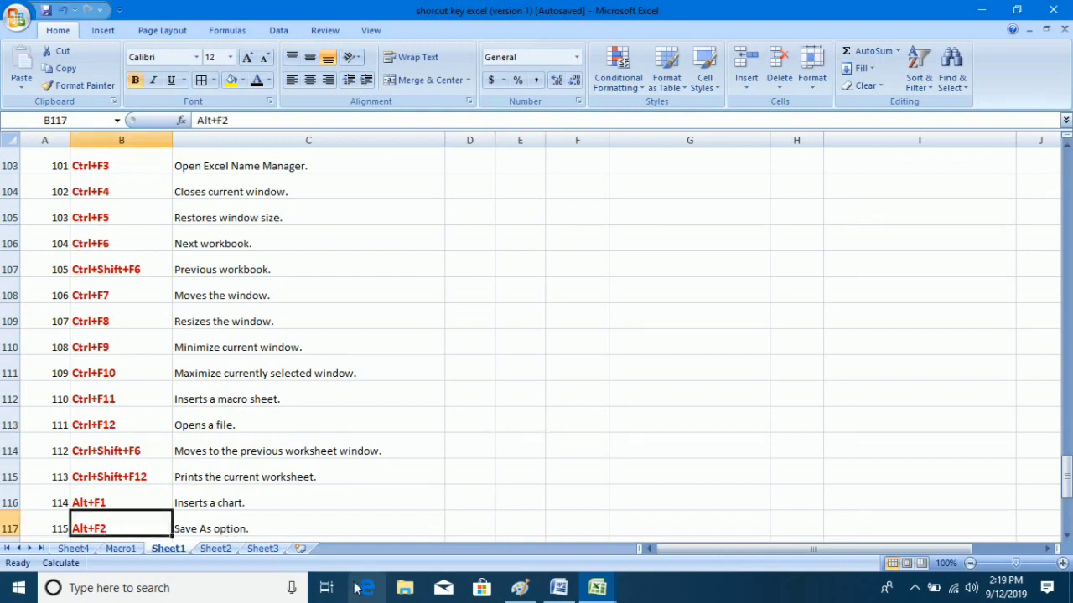
{"action": "key", "text": "Down"}
{"action": "key", "text": "Down"}
{"action": "key", "text": "Down"}
{"action": "key", "text": "Down"}
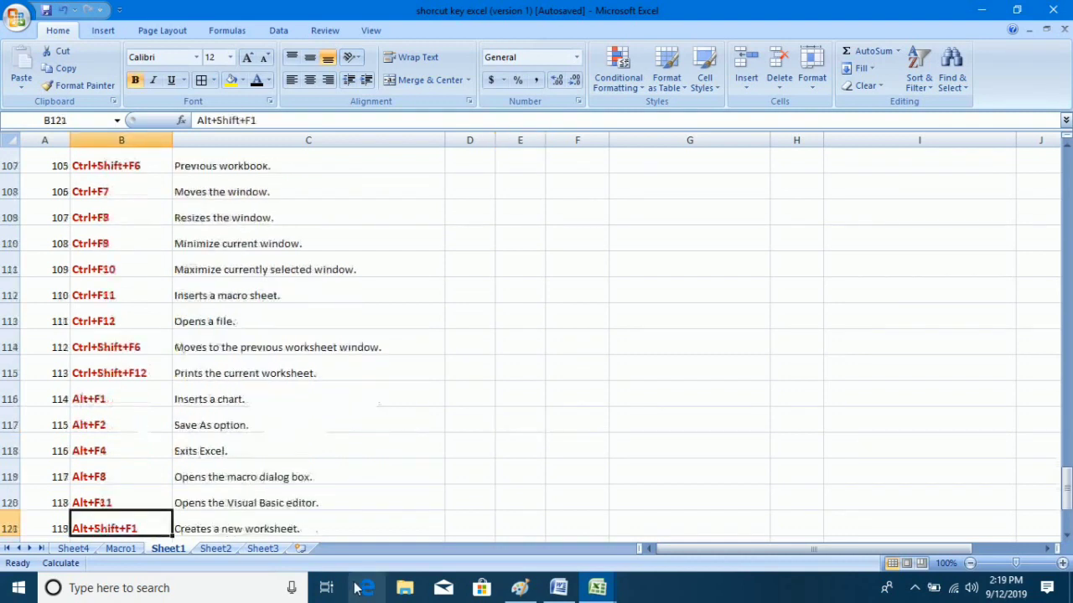
{"action": "key", "text": "Down"}
{"action": "key", "text": "Down"}
{"action": "key", "text": "Up"}
{"action": "key", "text": "Up"}
{"action": "key", "text": "Up"}
{"action": "key", "text": "Down"}
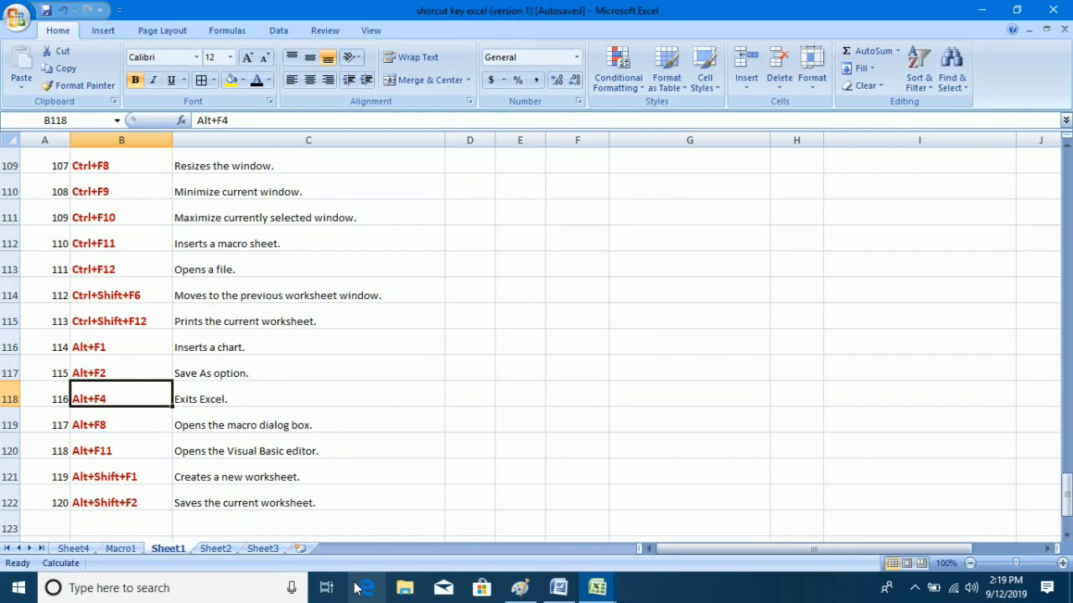
{"action": "key", "text": "Down"}
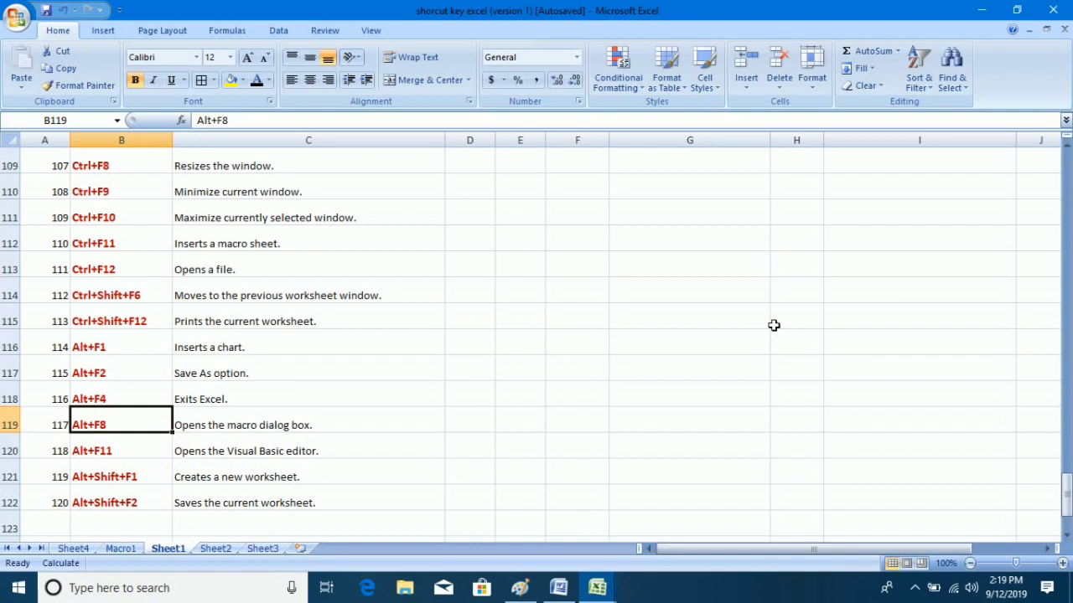
{"action": "key", "text": "alt+F8"}
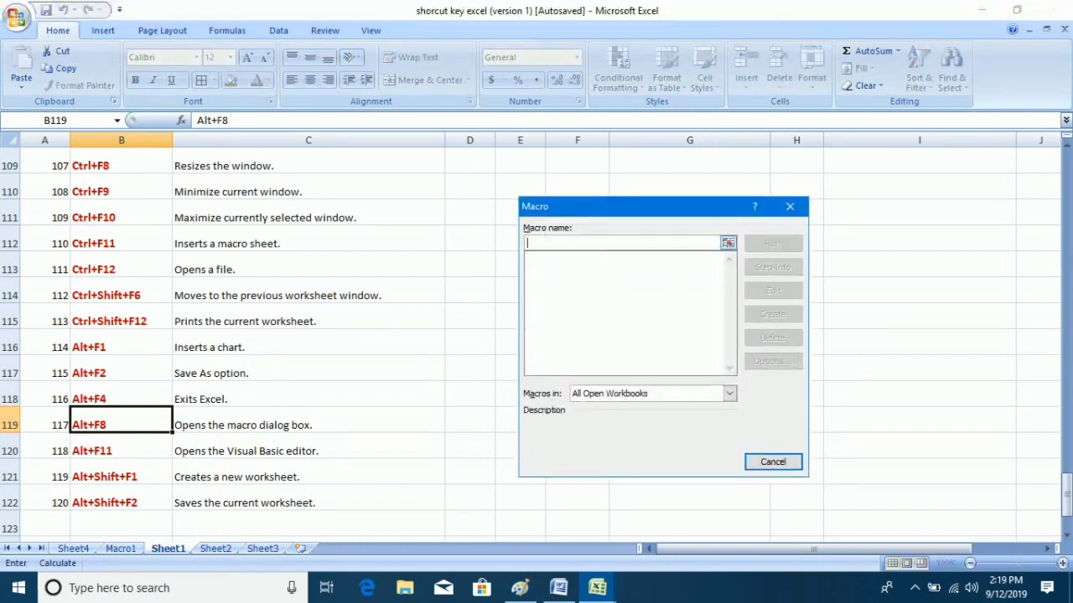
{"action": "type", "text": "wdsds"}
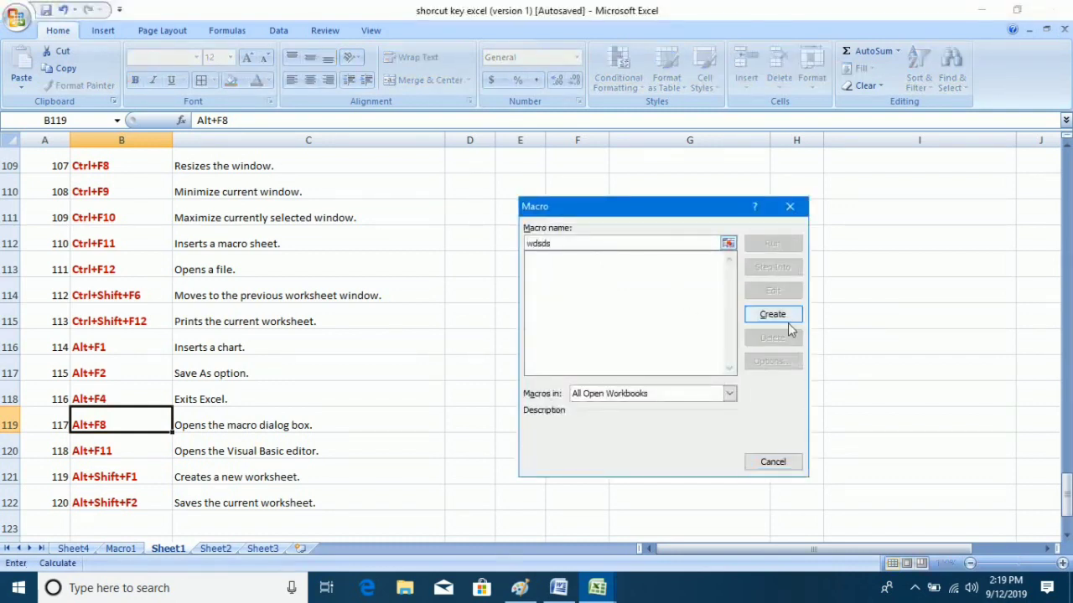
{"action": "left_click", "coordinate": [787, 468]}
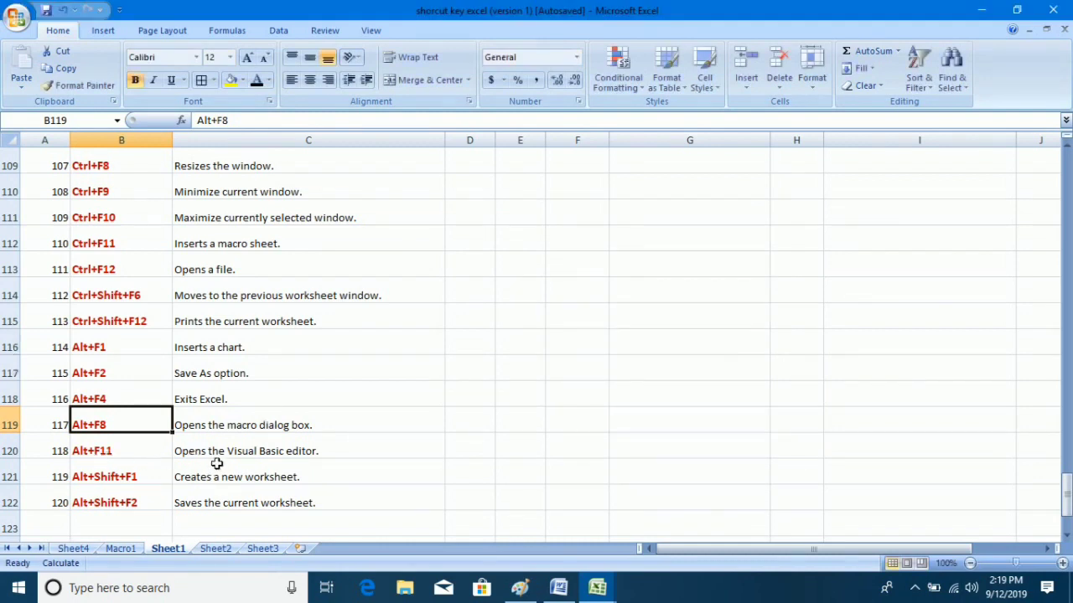
{"action": "left_click", "coordinate": [337, 456]}
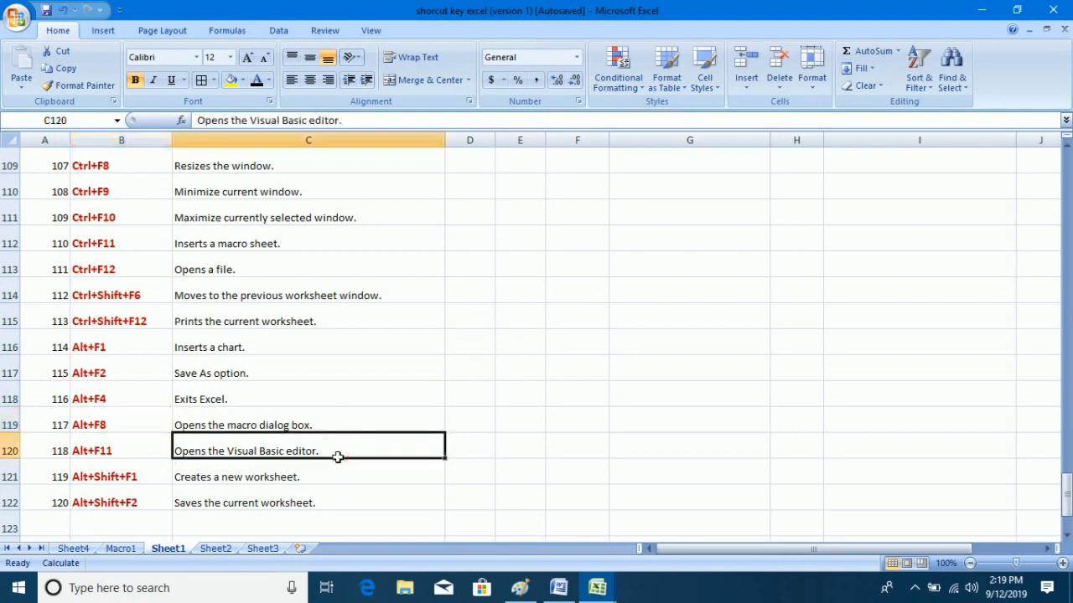
{"action": "key", "text": "F2"}
{"action": "left_click", "coordinate": [318, 505]}
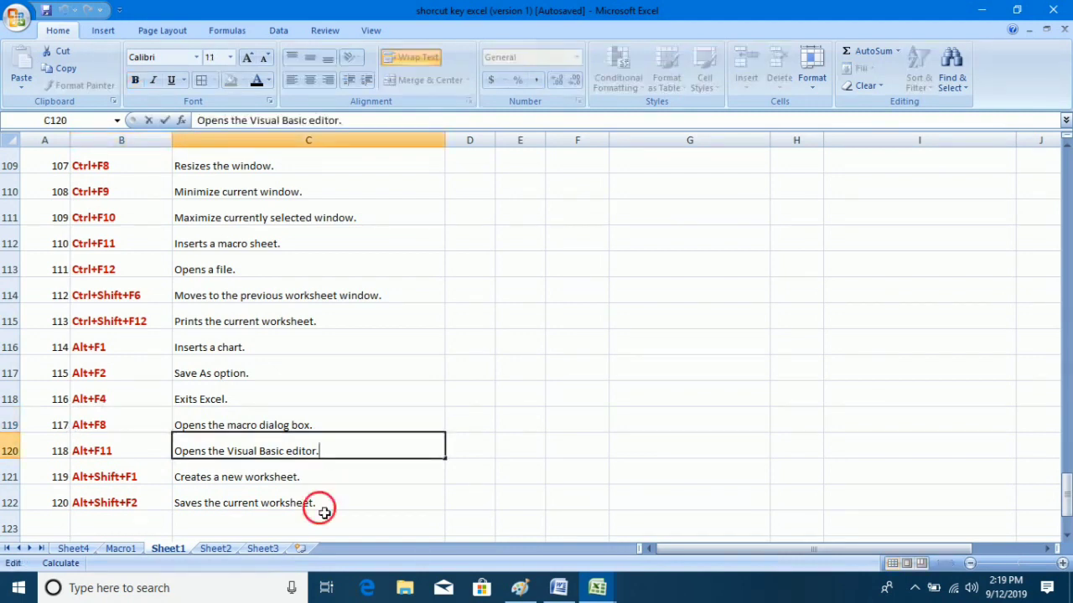
{"action": "left_click", "coordinate": [141, 446]}
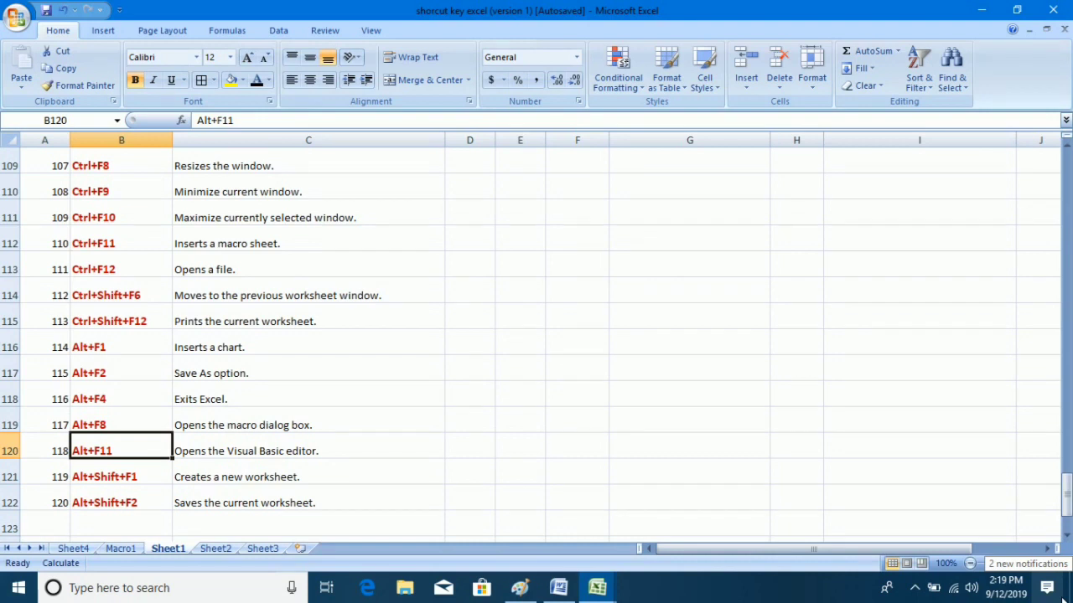
{"action": "key", "text": "alt+F11"}
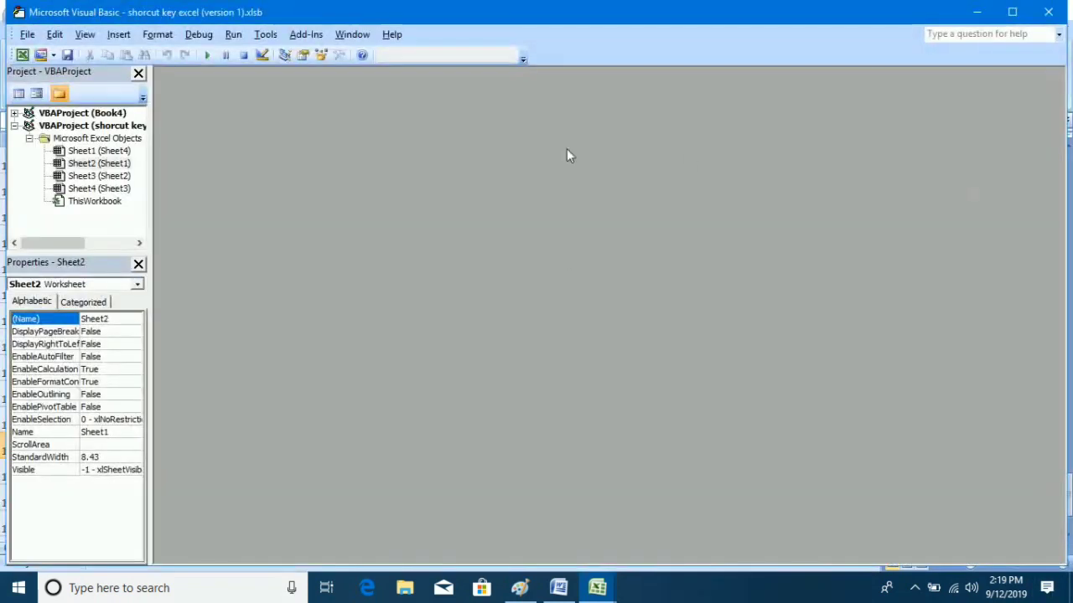
{"action": "left_click", "coordinate": [1049, 12]}
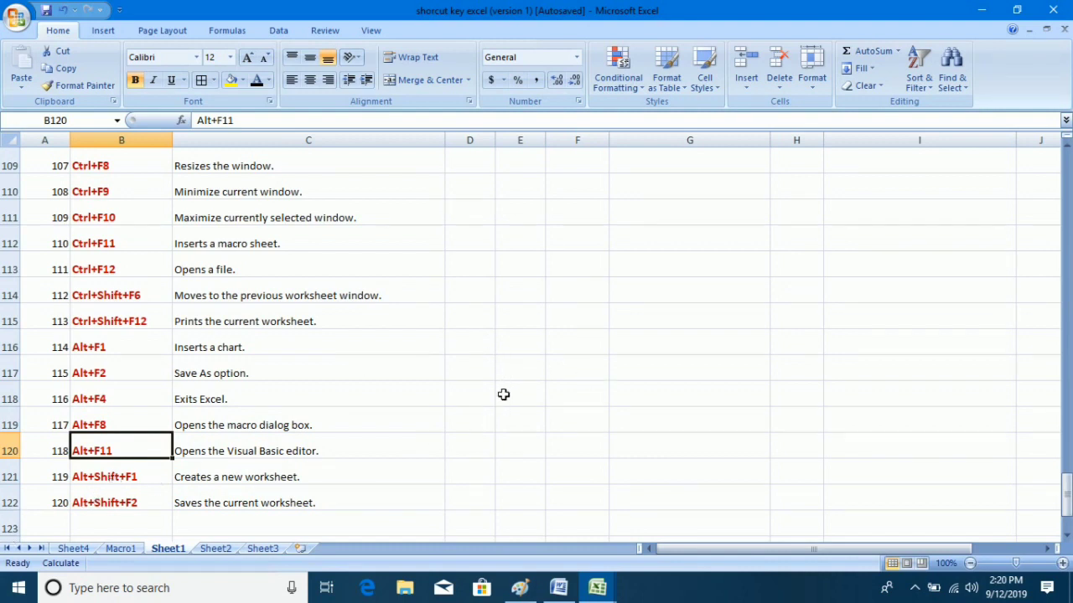
Step: Show and dismiss the Alt key tips, insert Sheet5 with Alt+Shift+F1, and view Macro1 and Sheet5
{"action": "left_click", "coordinate": [643, 433]}
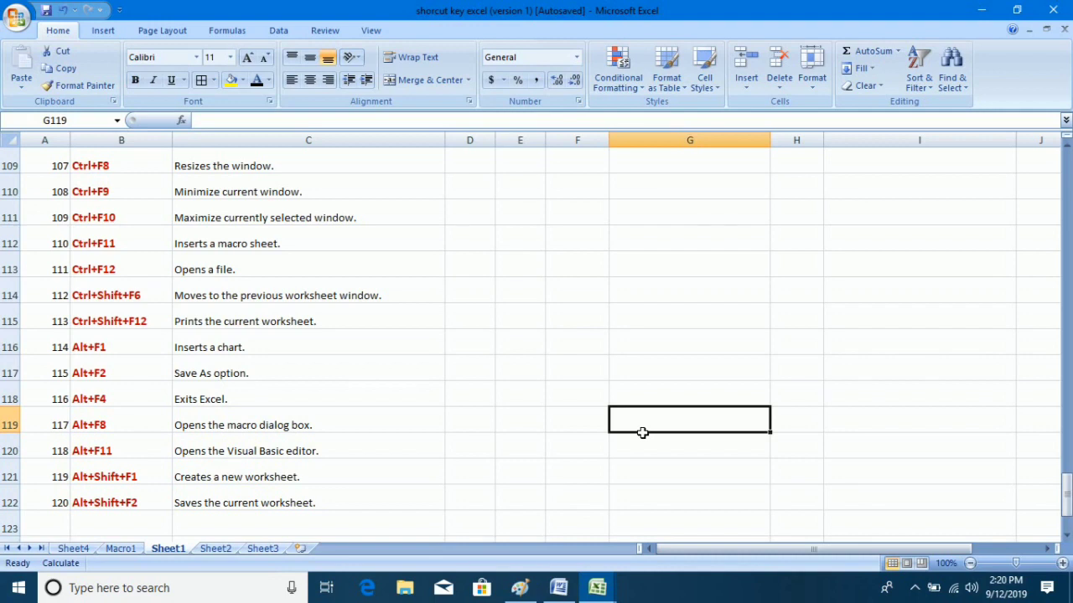
{"action": "key", "text": "alt"}
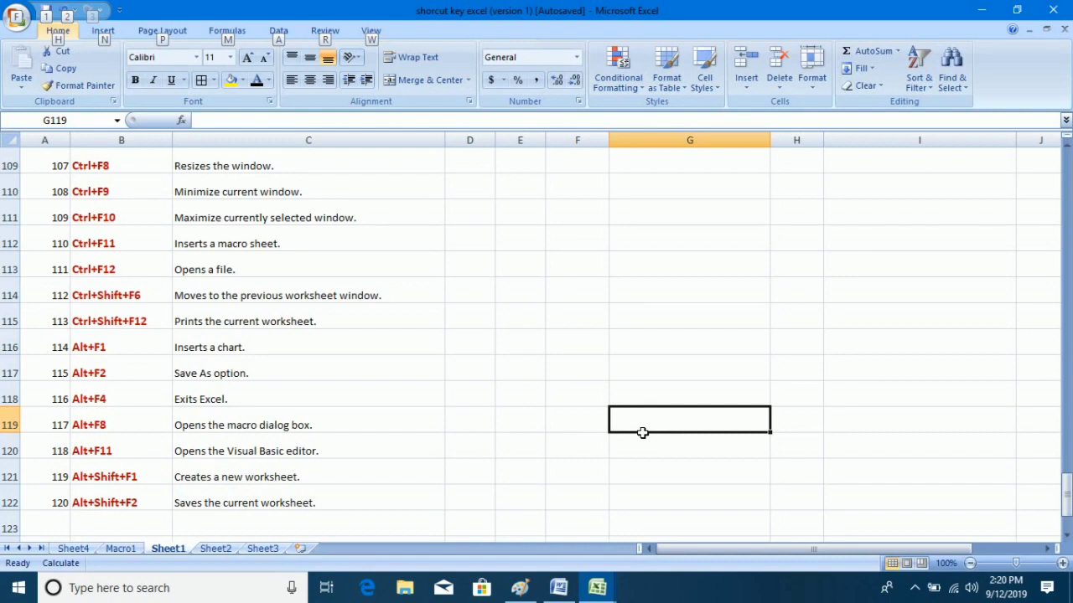
{"action": "left_click", "coordinate": [510, 340]}
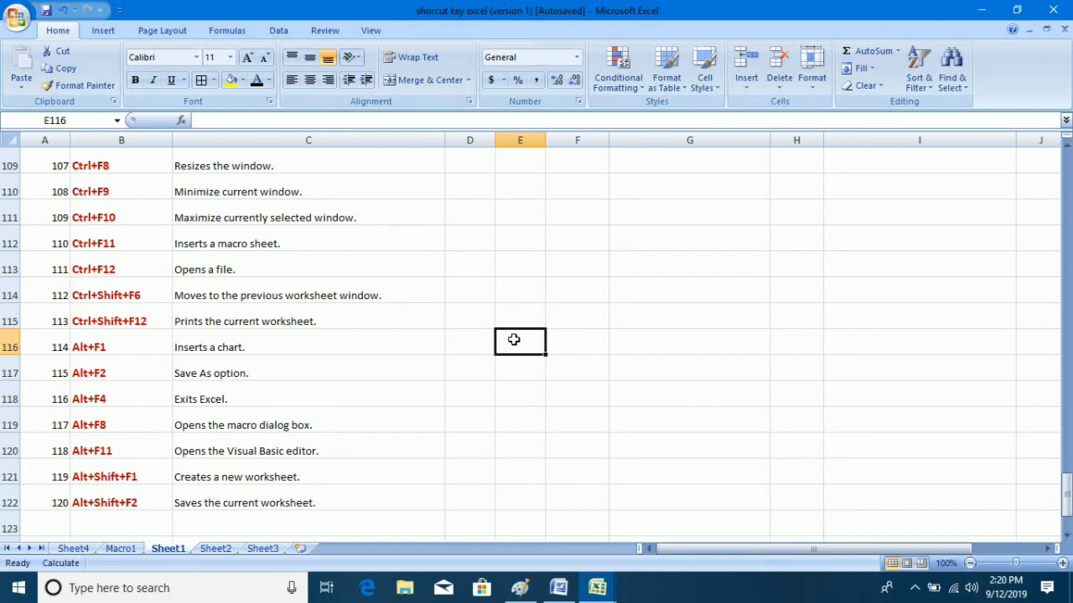
{"action": "key", "text": "alt+shift+F1"}
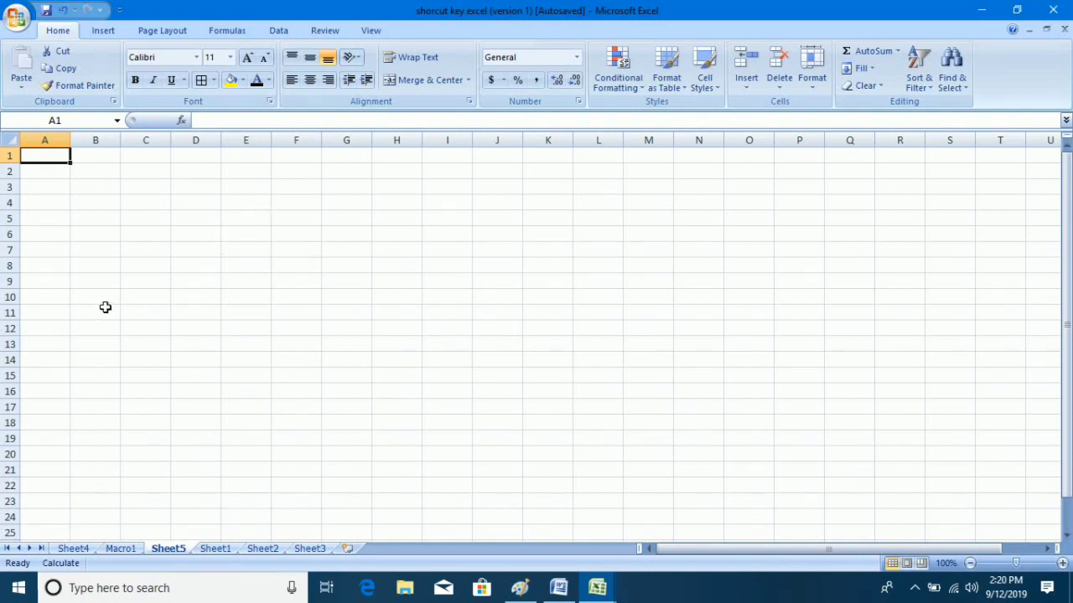
{"action": "left_click", "coordinate": [134, 552]}
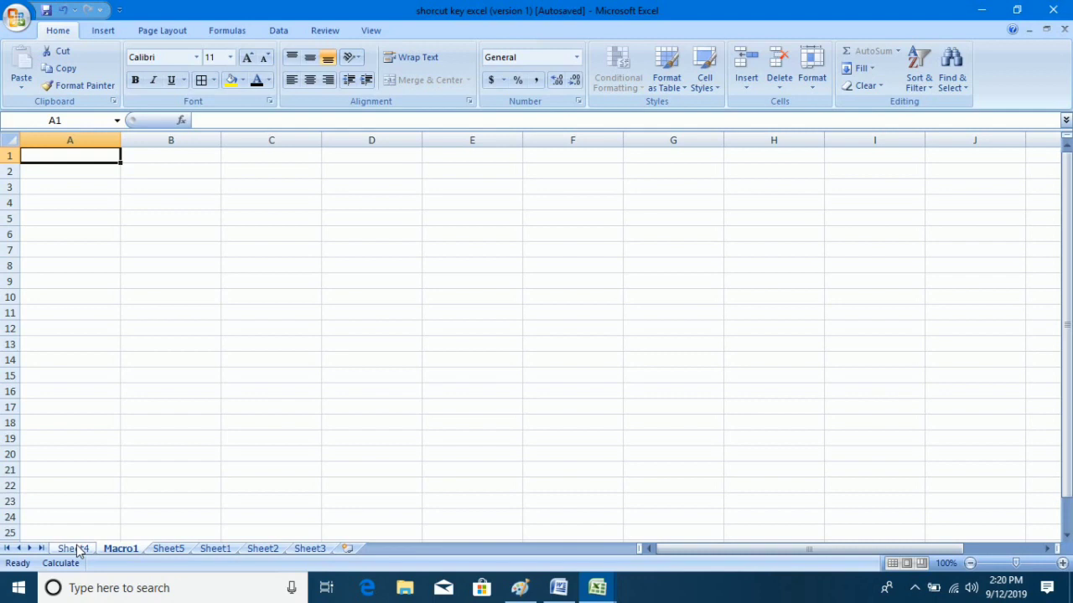
{"action": "left_click", "coordinate": [167, 551]}
{"action": "left_click", "coordinate": [215, 550]}
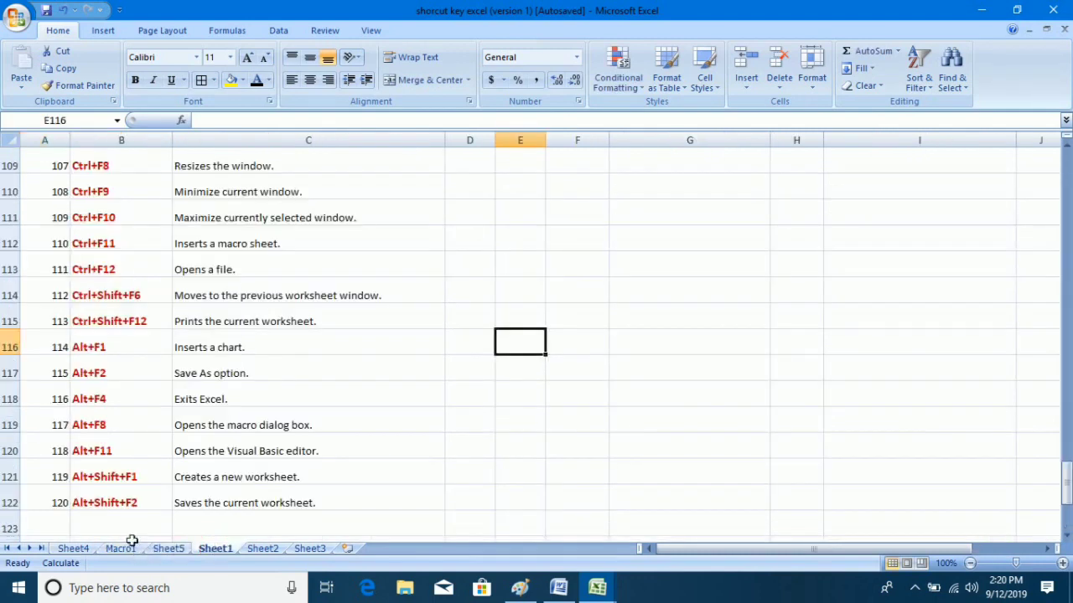
Step: Browse the Macro1, Sheet5 and Sheet2 tabs, add Sheet6 at the end, and return to Sheet1
{"action": "left_click", "coordinate": [123, 550]}
{"action": "left_click", "coordinate": [166, 551]}
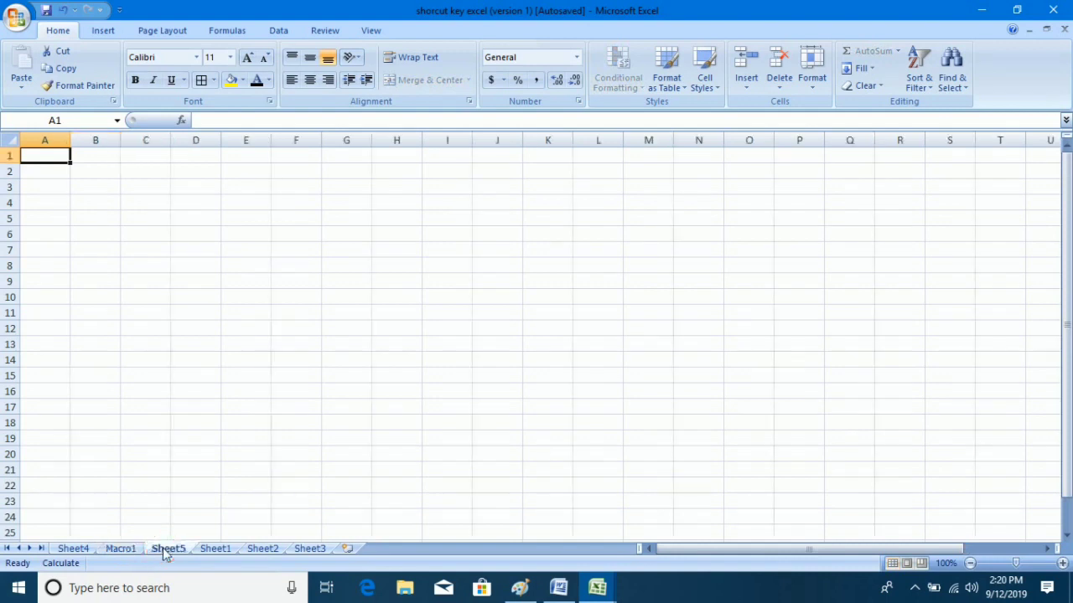
{"action": "left_click", "coordinate": [211, 551]}
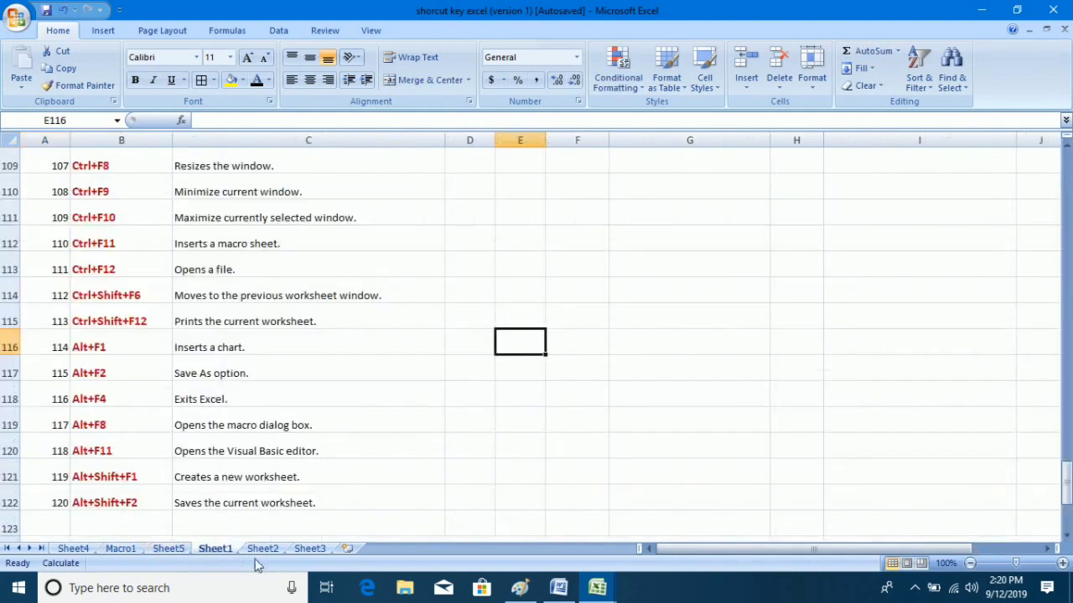
{"action": "left_click", "coordinate": [262, 552]}
{"action": "left_click", "coordinate": [347, 548]}
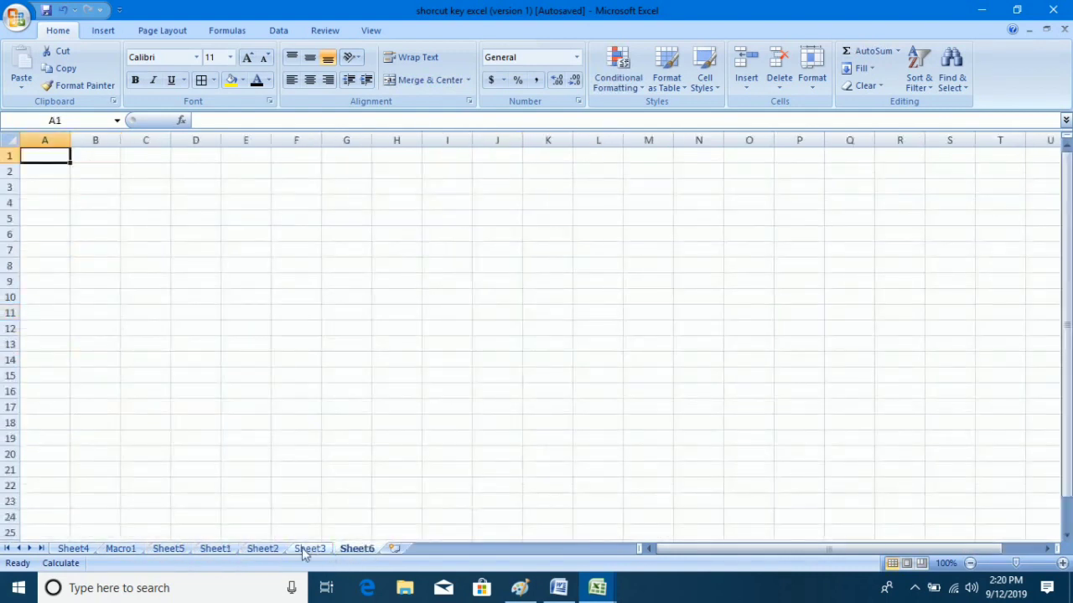
{"action": "left_click", "coordinate": [214, 550]}
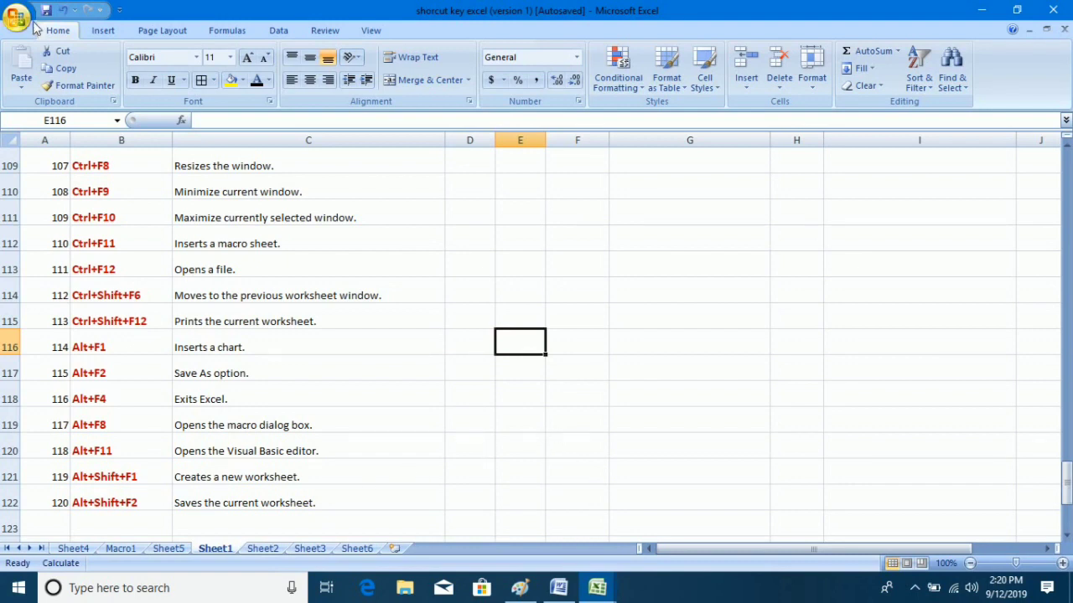
{"action": "left_click", "coordinate": [466, 432]}
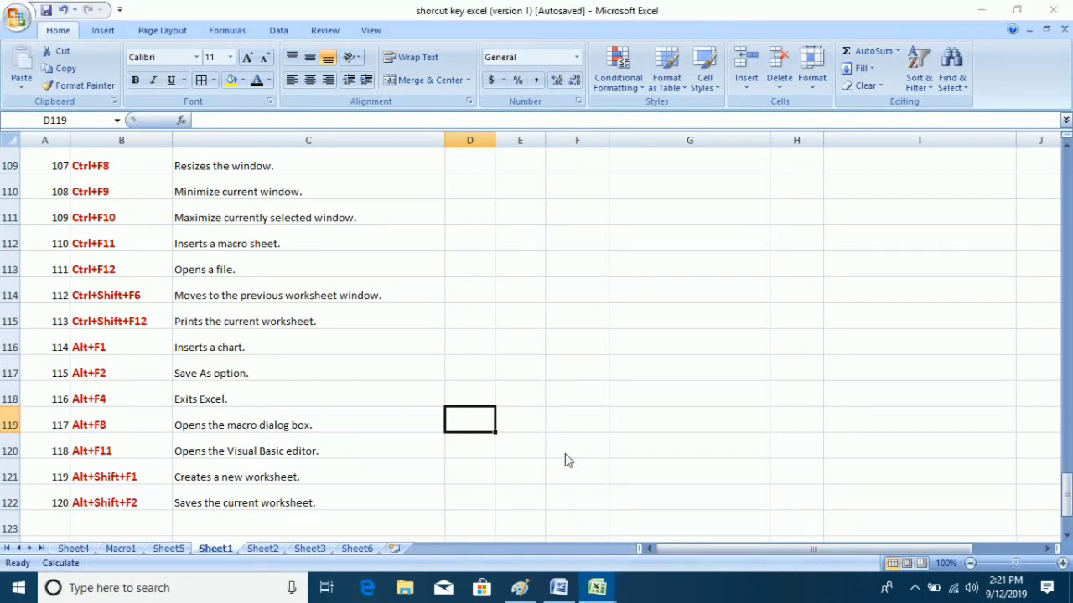
{"action": "key", "text": "F12"}
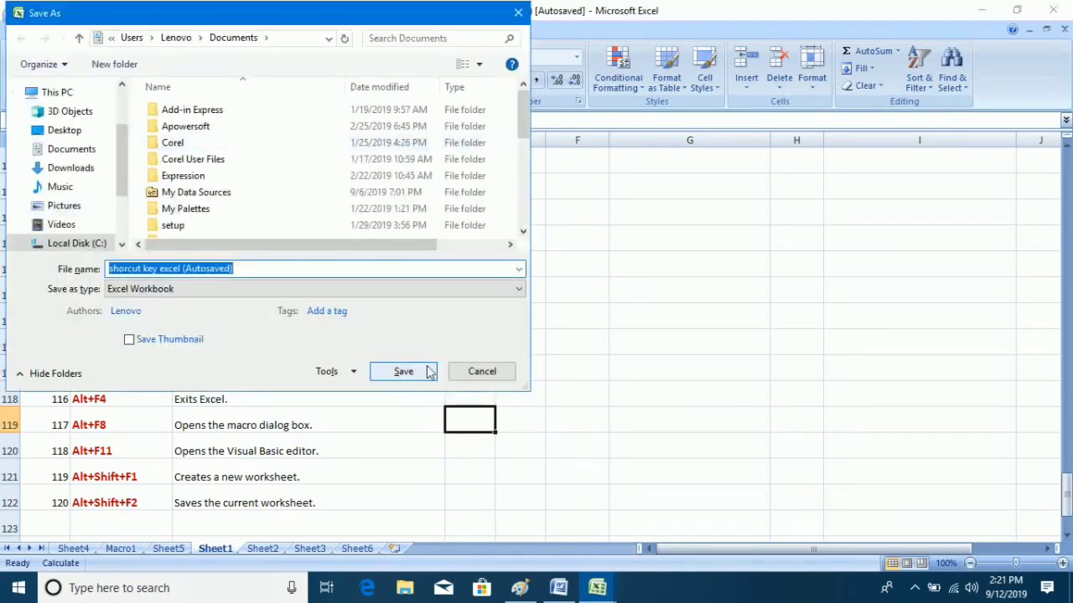
{"action": "left_click", "coordinate": [484, 374]}
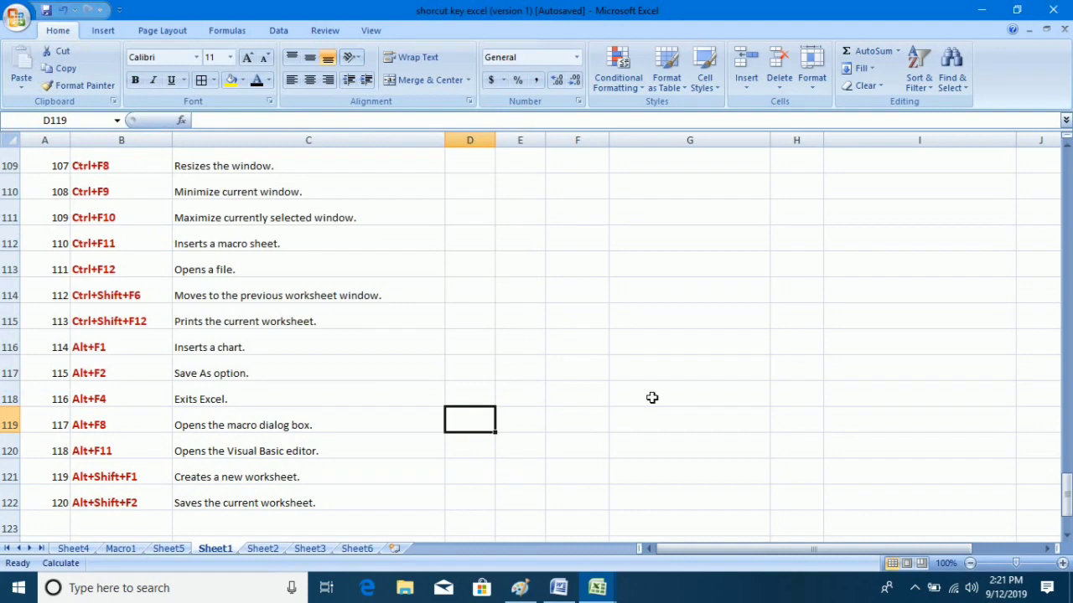
{"action": "left_click", "coordinate": [652, 395]}
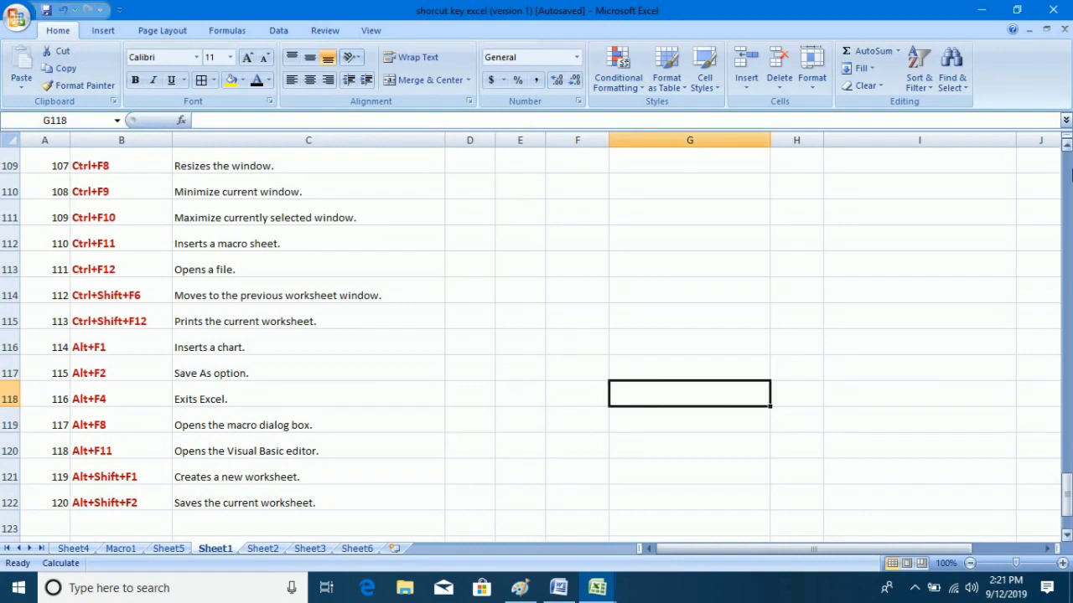
{"action": "left_click_drag", "start_coordinate": [1066, 507], "coordinate": [1066, 235]}
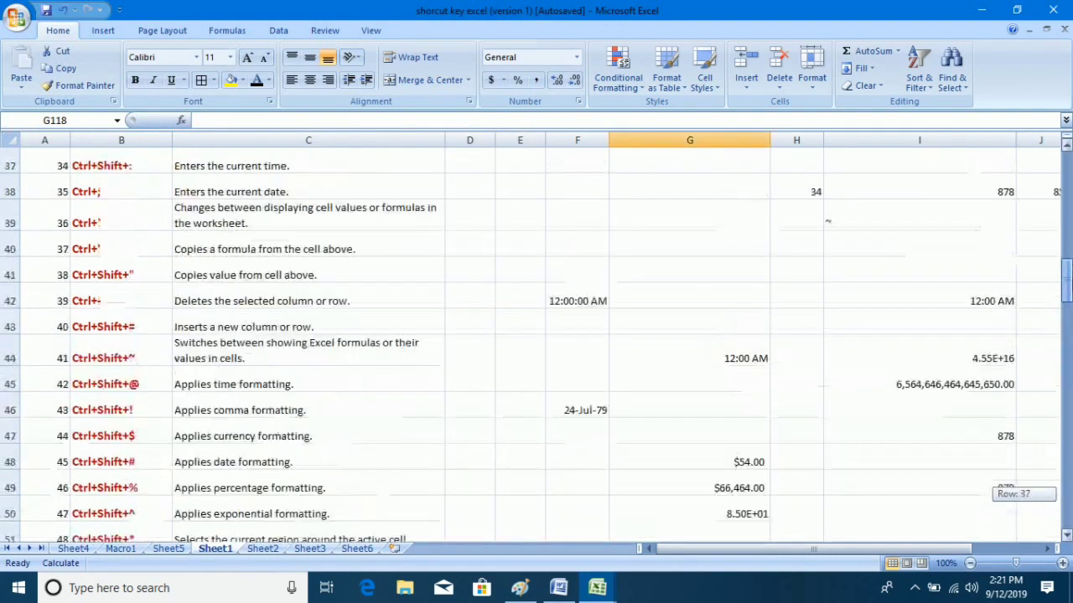
{"action": "mouse_move", "coordinate": [1066, 235]}
{"action": "left_mouse_down"}
{"action": "mouse_move", "coordinate": [1066, 414]}
{"action": "mouse_move", "coordinate": [1066, 332]}
{"action": "left_mouse_up"}
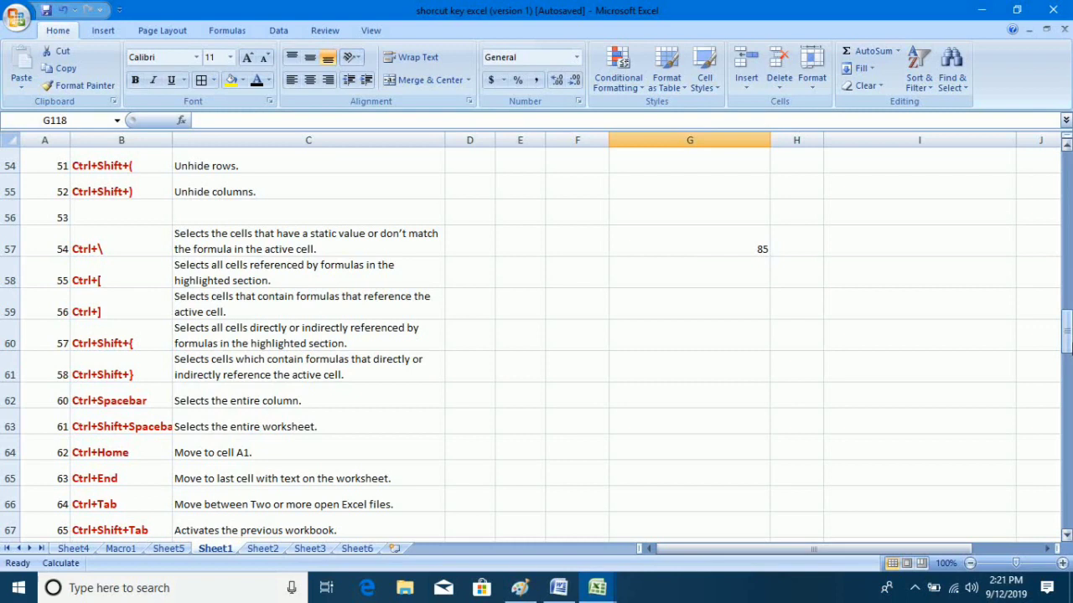